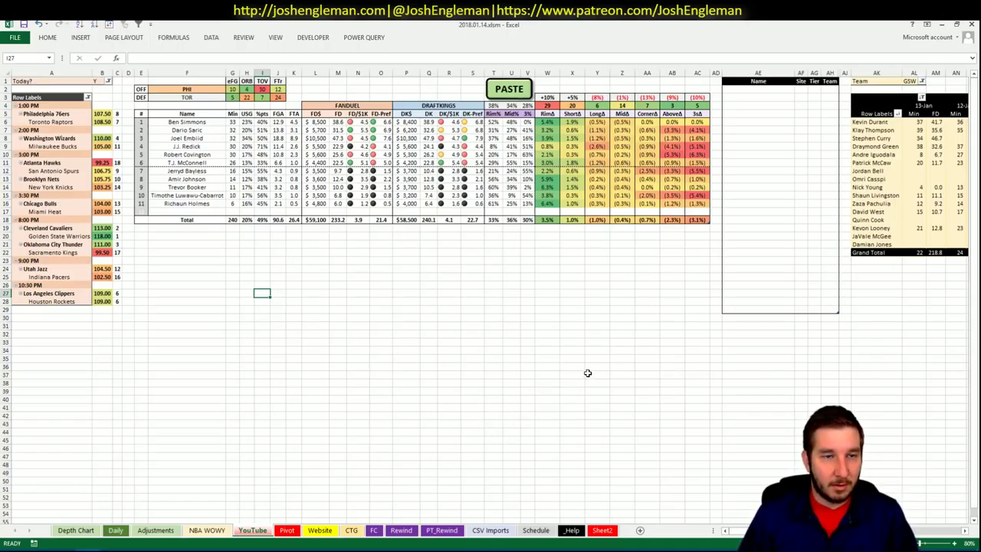
# - Switch to the browser and open the SBRodds NBA spreads with totals page in a new tab
pyautogui.hotkey('alt', 'Tab')
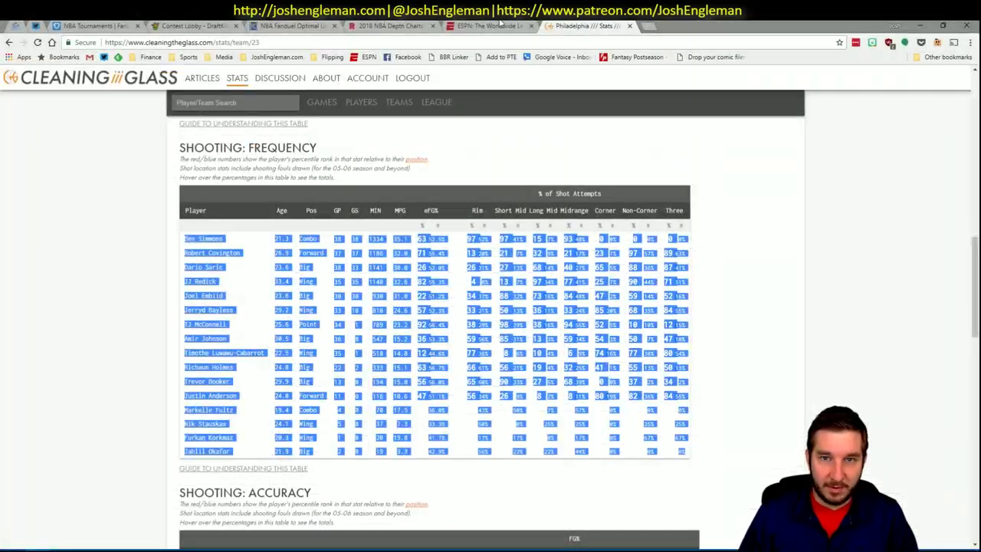
pyautogui.click(641, 27)
pyautogui.write('sbr')
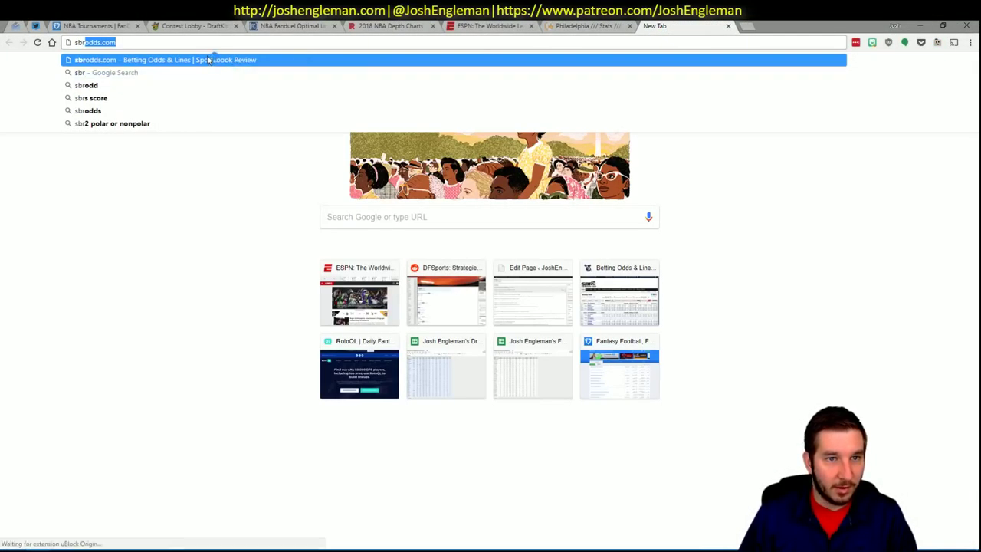
pyautogui.press('Escape')
pyautogui.click(284, 58)
pyautogui.click(286, 139)
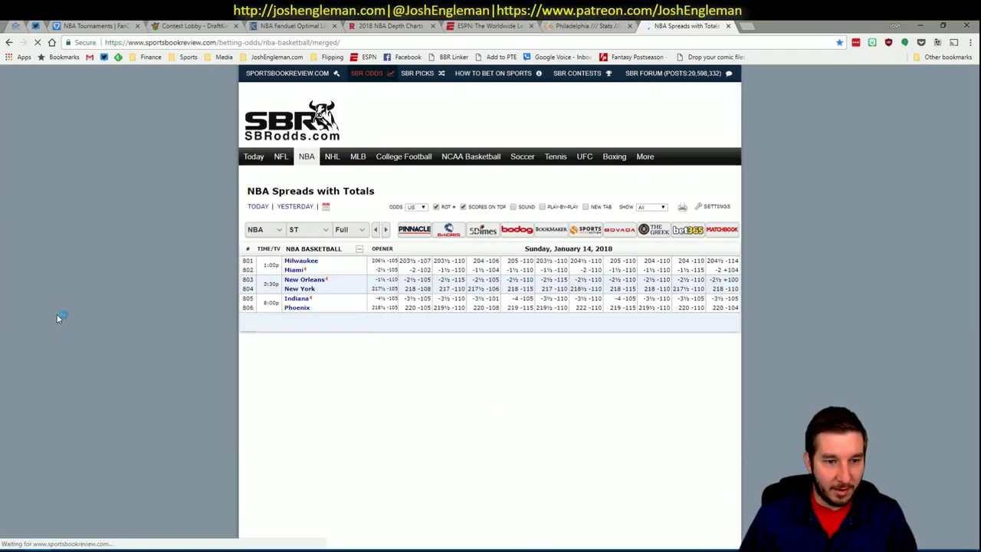
# - Switch back to the Excel workbook and filter the game-log pivot table to team PHI
pyautogui.hotkey('alt', 'Tab')
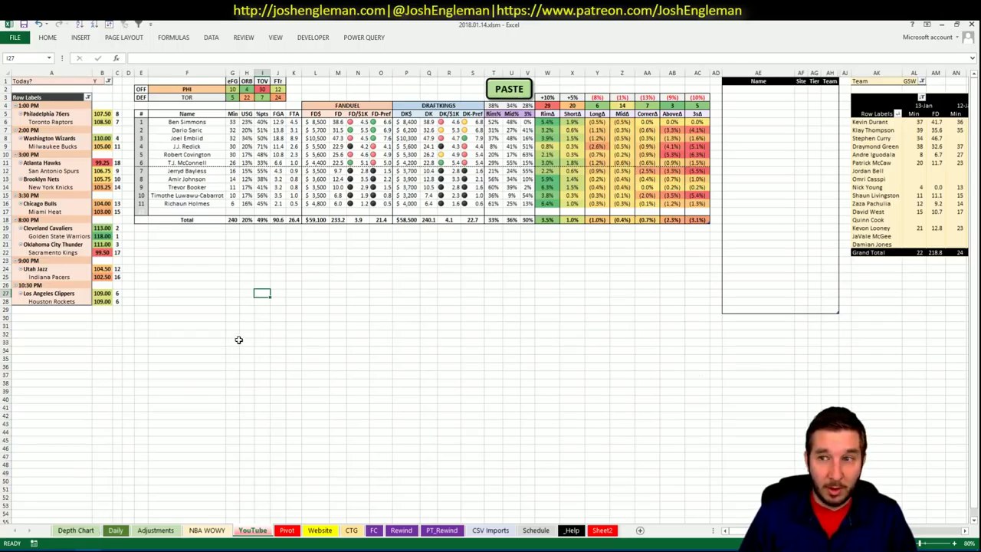
pyautogui.click(914, 80)
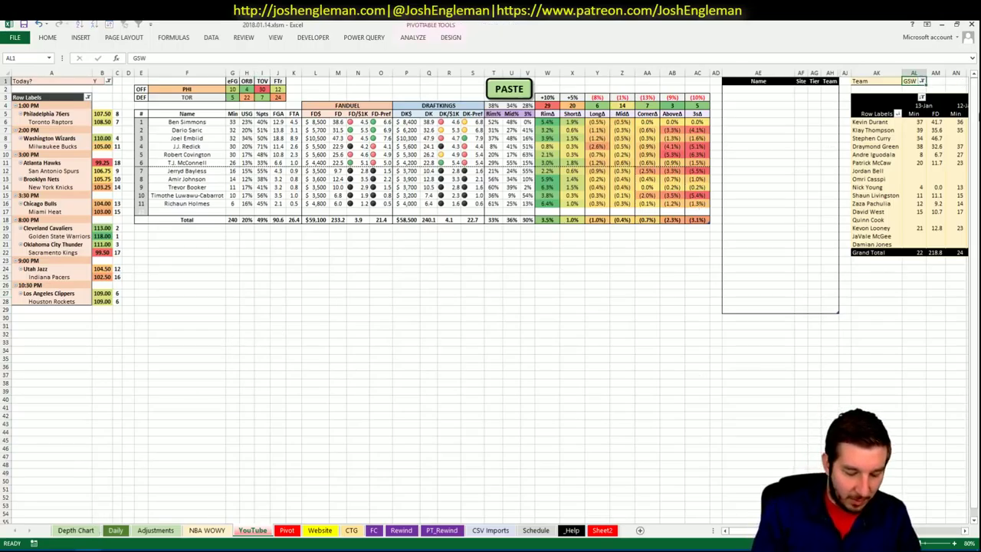
pyautogui.write('PHI')
pyautogui.press('Return')
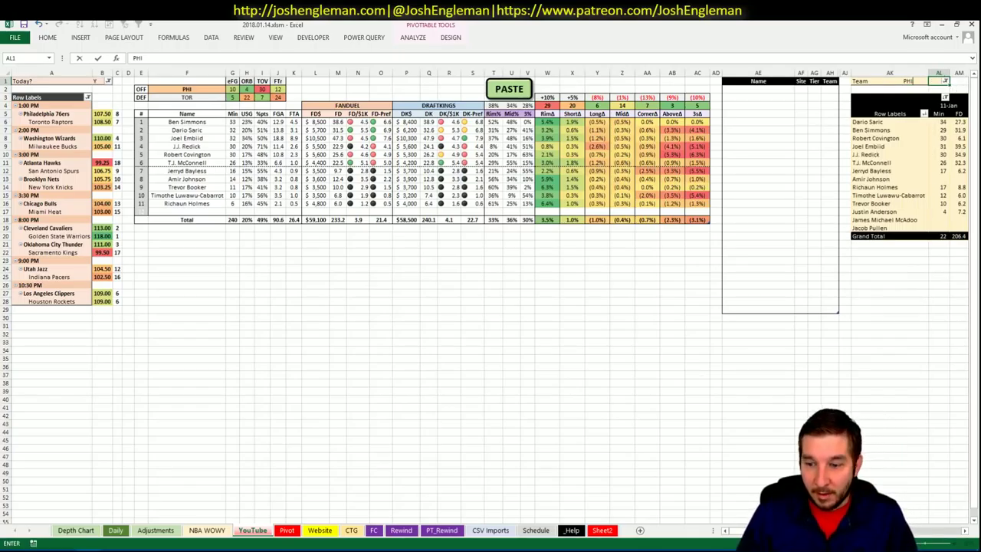
pyautogui.press('Return')
pyautogui.hscroll(5, 716, 261)
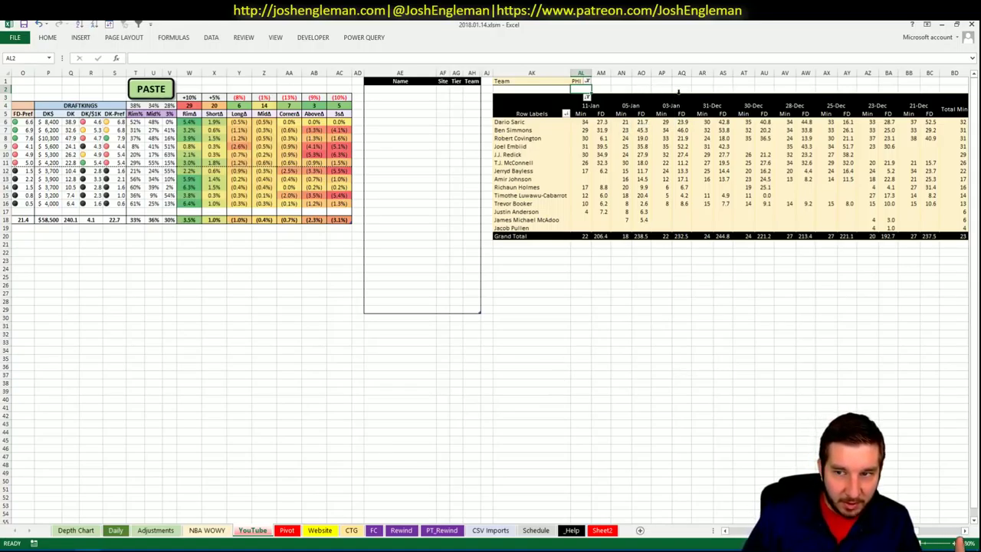
pyautogui.rightClick(607, 144)
pyautogui.press('Escape')
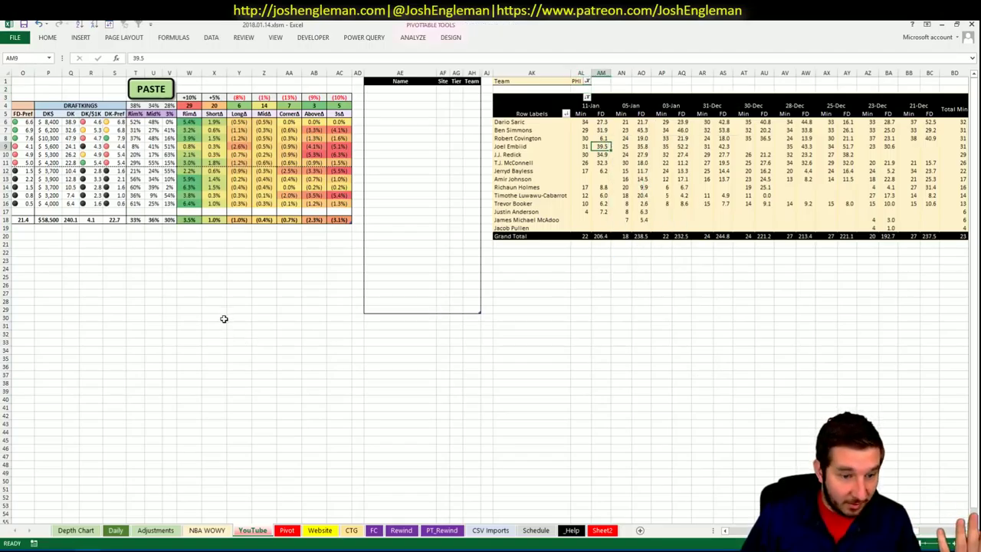
# - In the browser, open the Philadelphia 76ers schedule on ESPN via the Raptors–76ers game and examine the December and January games
pyautogui.hotkey('alt', 'Tab')
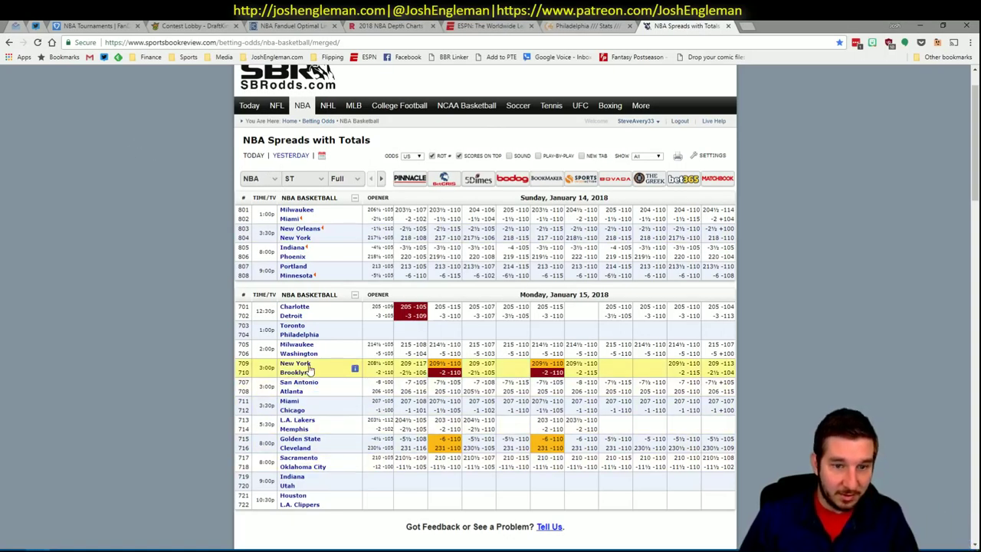
pyautogui.click(490, 26)
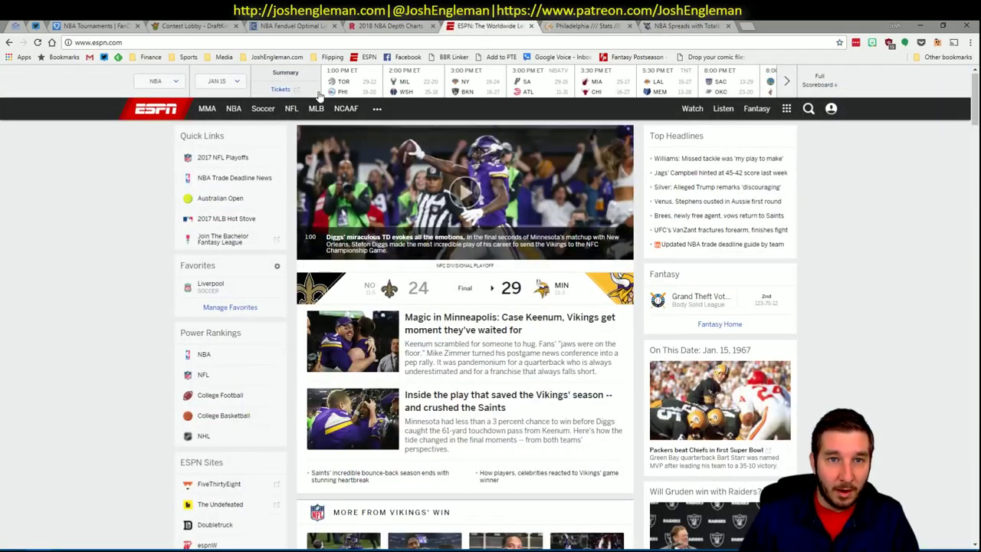
pyautogui.click(356, 82)
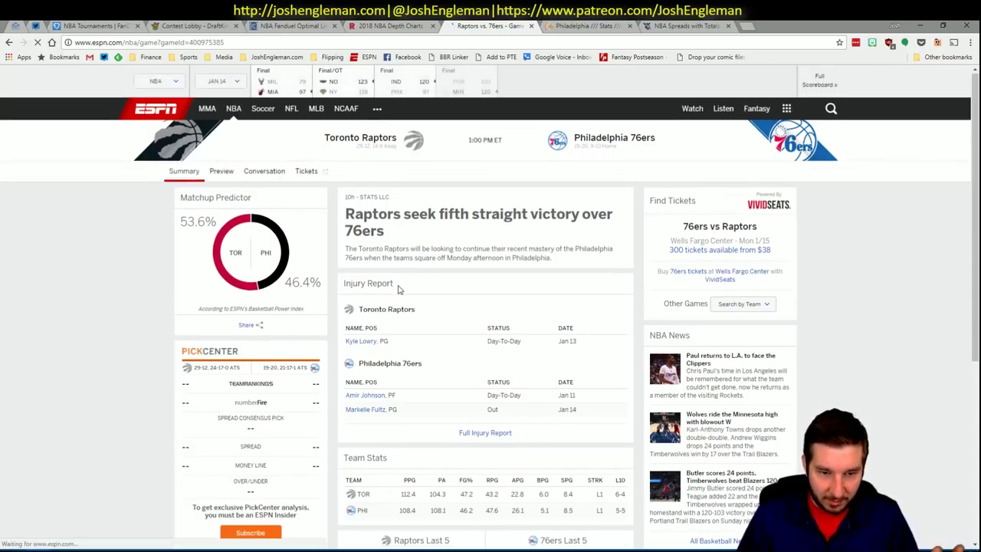
pyautogui.click(579, 143)
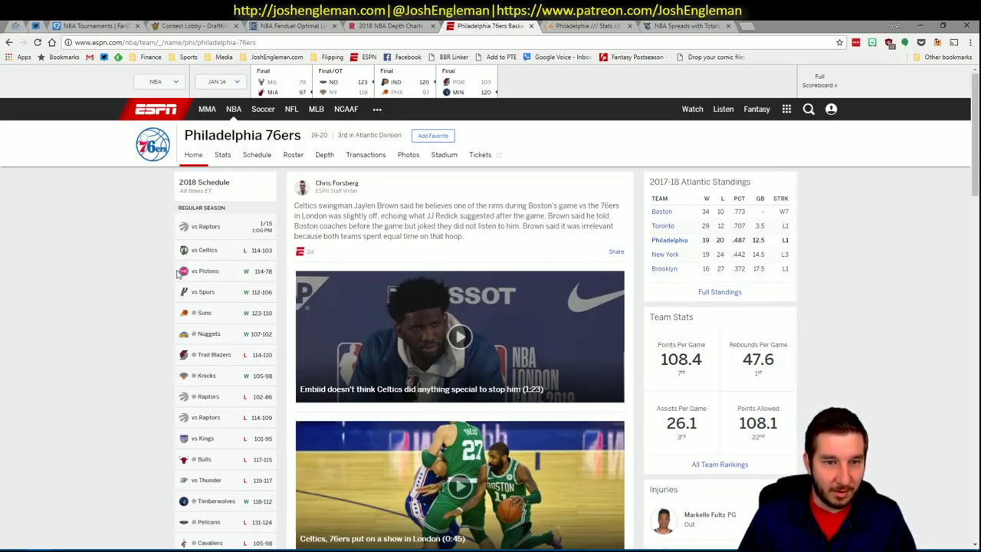
pyautogui.click(259, 156)
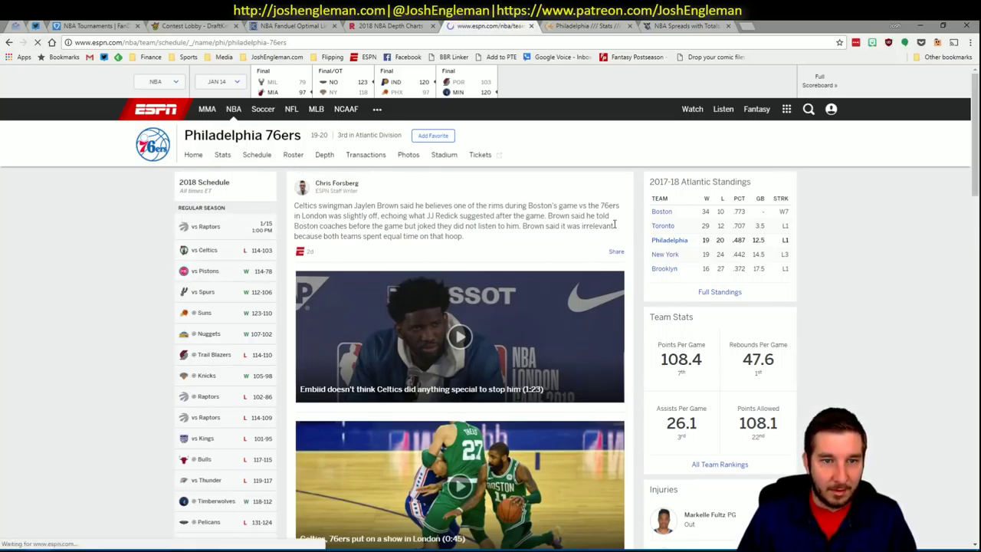
pyautogui.scroll(-4, 151, 280)
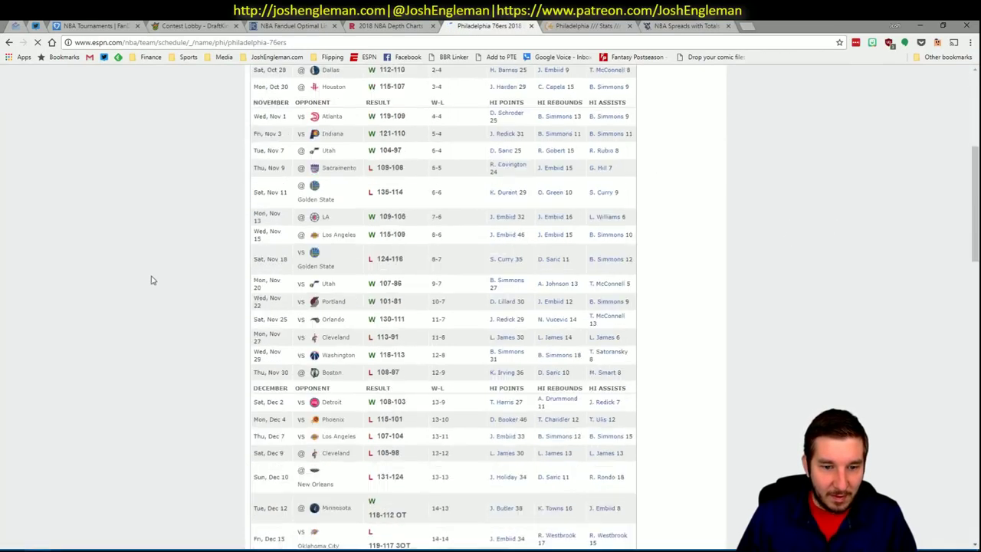
pyautogui.scroll(-6, 153, 274)
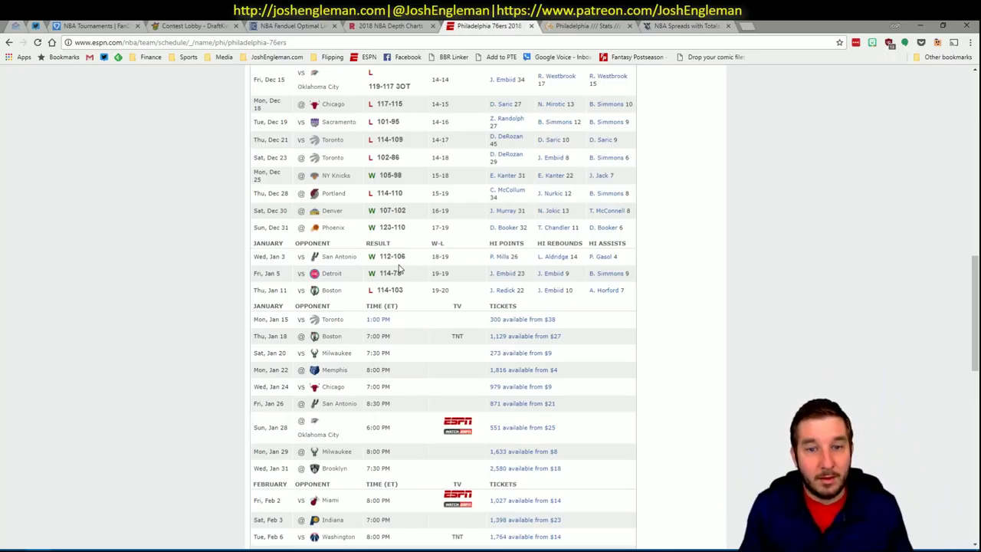
# - Return to the Excel workbook and add Ben Simmons with tier 3 as the first entry in the empty Name/Site/Tier/Team table
pyautogui.hotkey('alt', 'Tab')
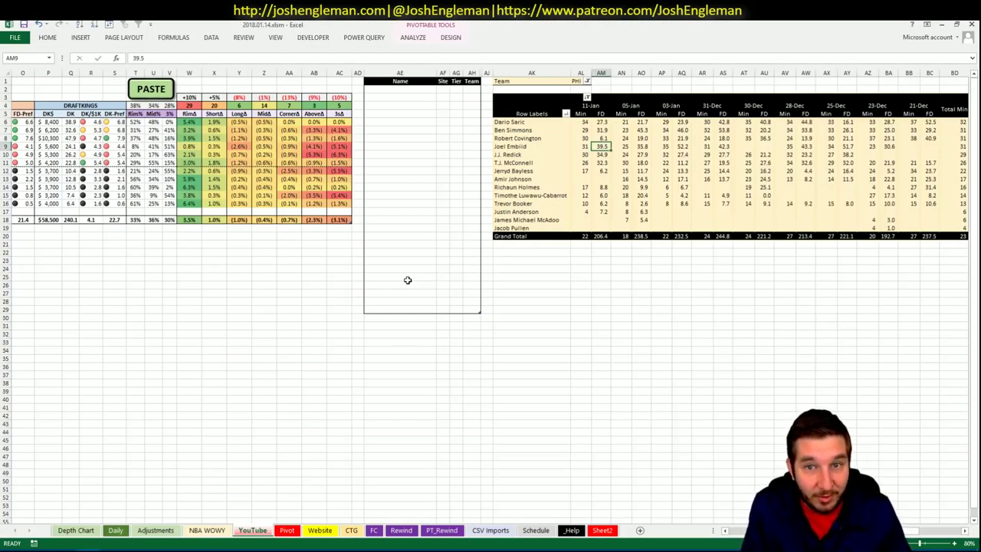
pyautogui.hscroll(-5, 491, 299)
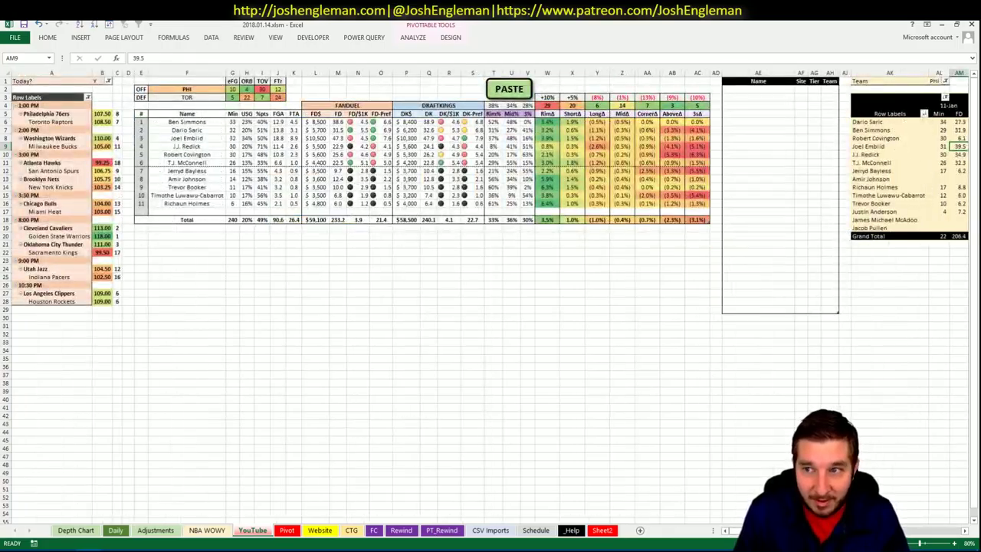
pyautogui.hscroll(5, 642, 496)
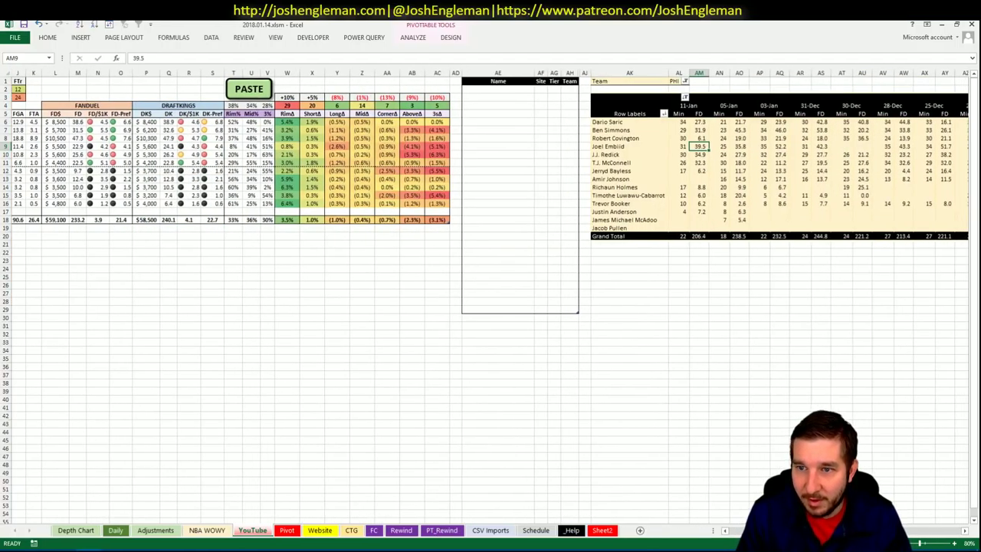
pyautogui.hscroll(-5, 642, 496)
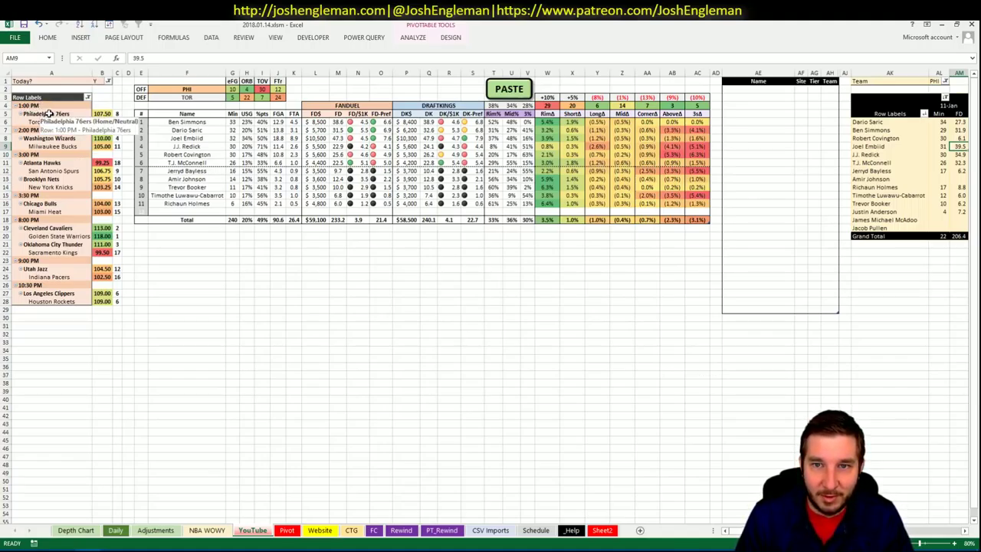
pyautogui.click(747, 89)
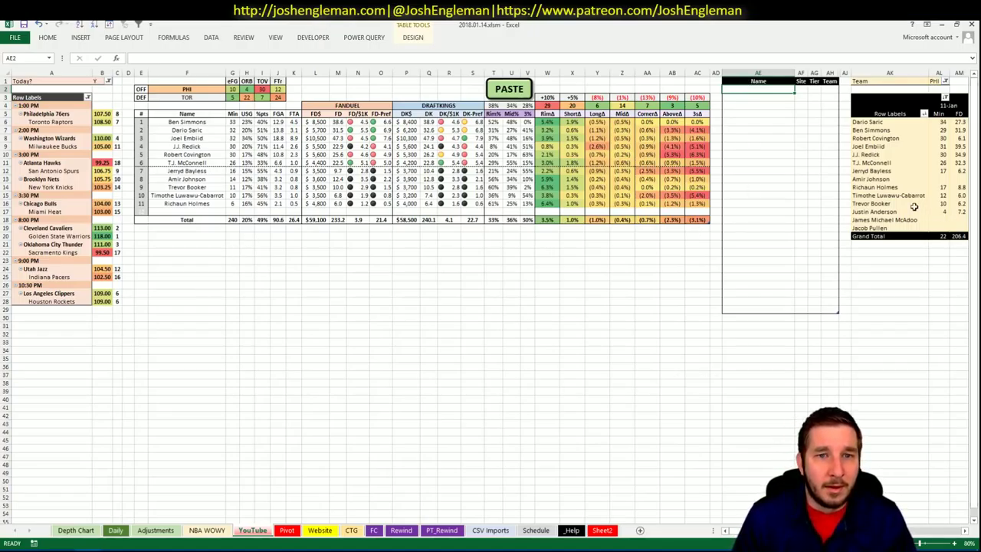
pyautogui.moveTo(963, 203)
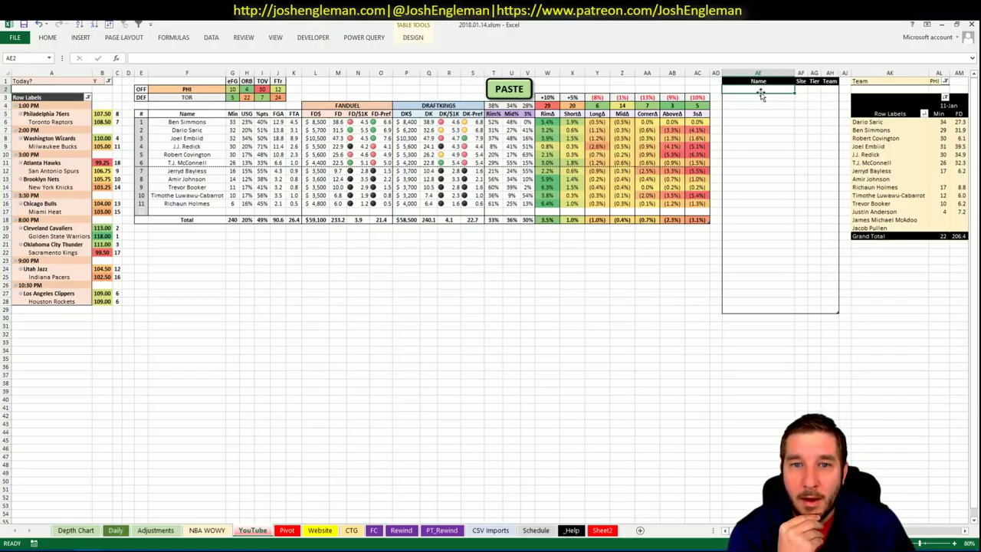
pyautogui.write('Ben Si')
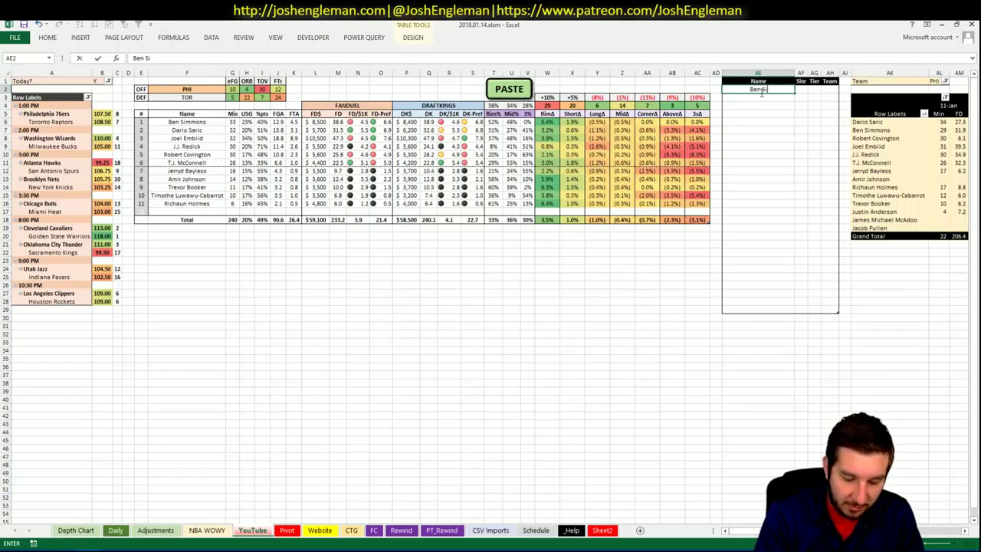
pyautogui.write('mmons')
pyautogui.press('Tab')
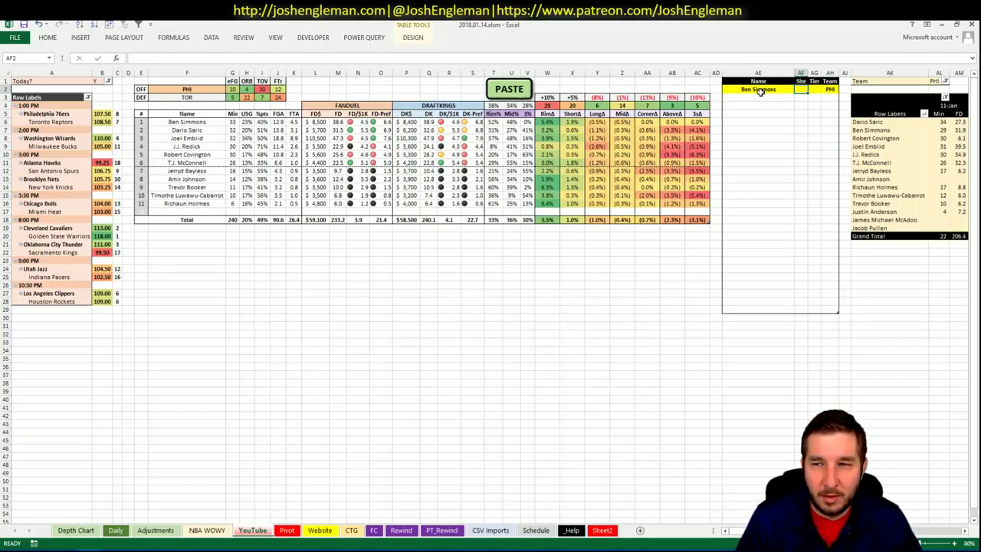
pyautogui.press('Right')
pyautogui.write('3')
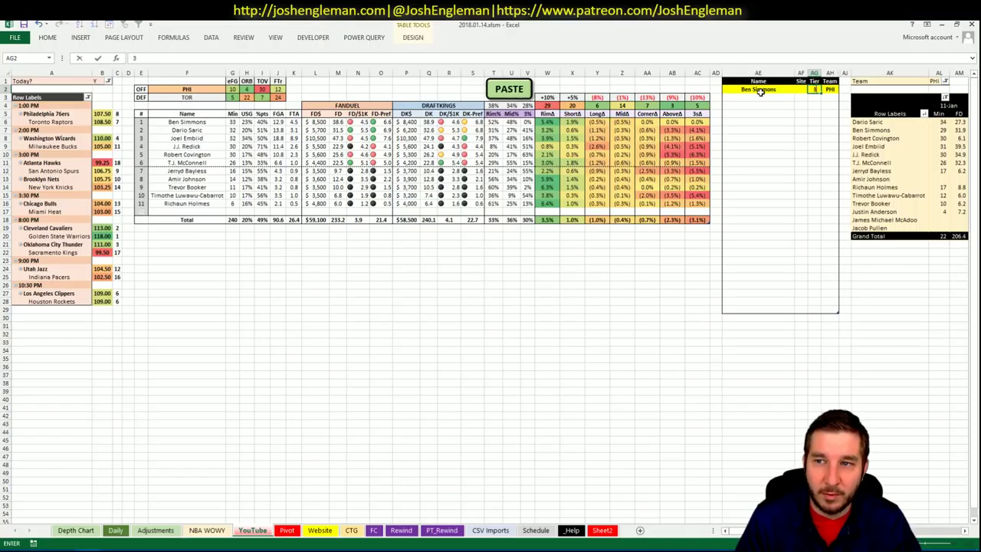
pyautogui.press('Return')
pyautogui.press('Right')
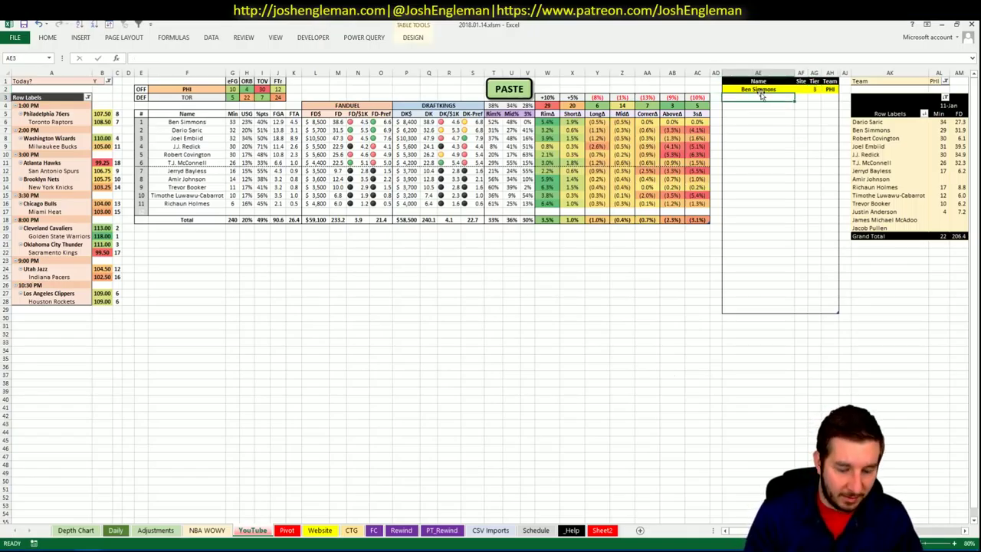
# - Enter "Dario Satic" as the second player name and look over the 76ers game log
pyautogui.write('Dario Satic')
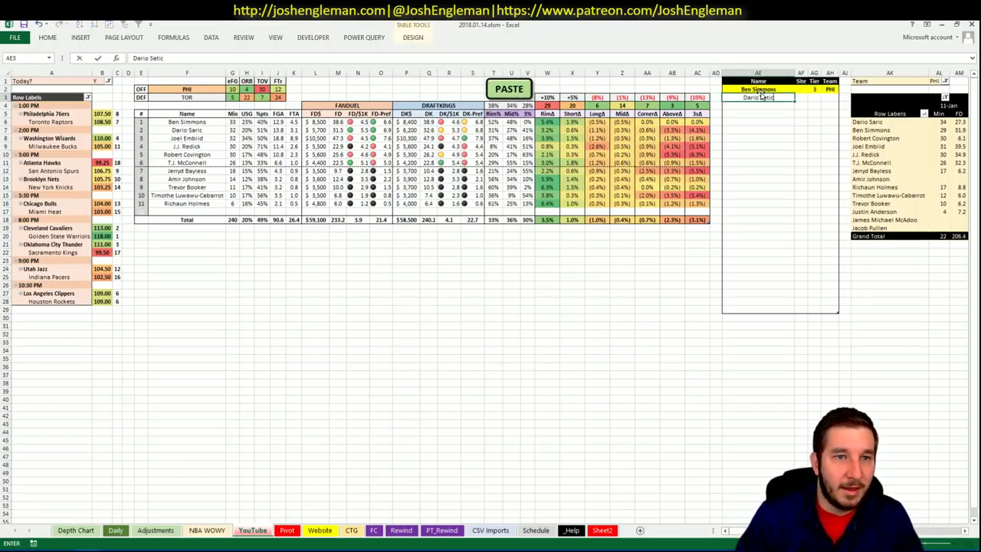
pyautogui.press('Right')
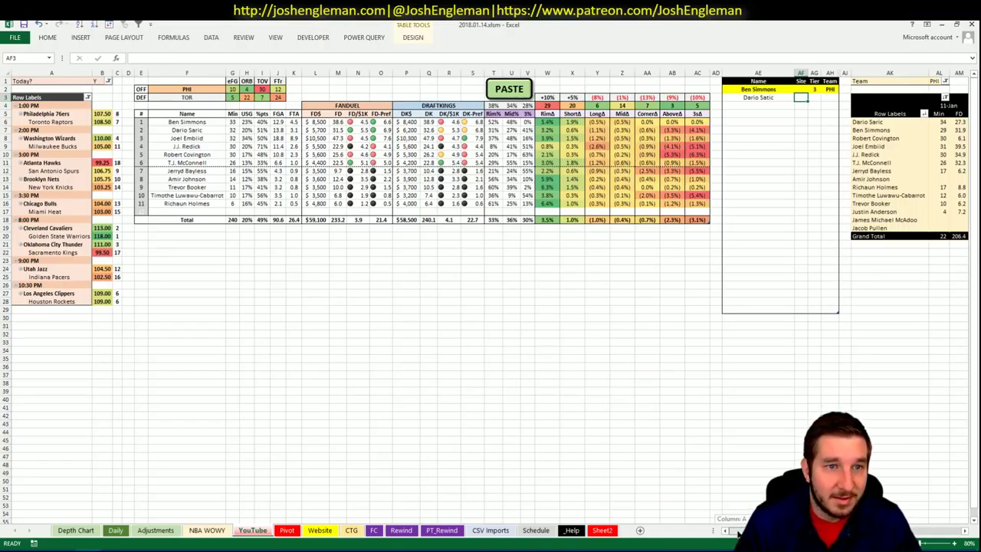
pyautogui.moveTo(738, 530); pyautogui.dragTo(755, 531)
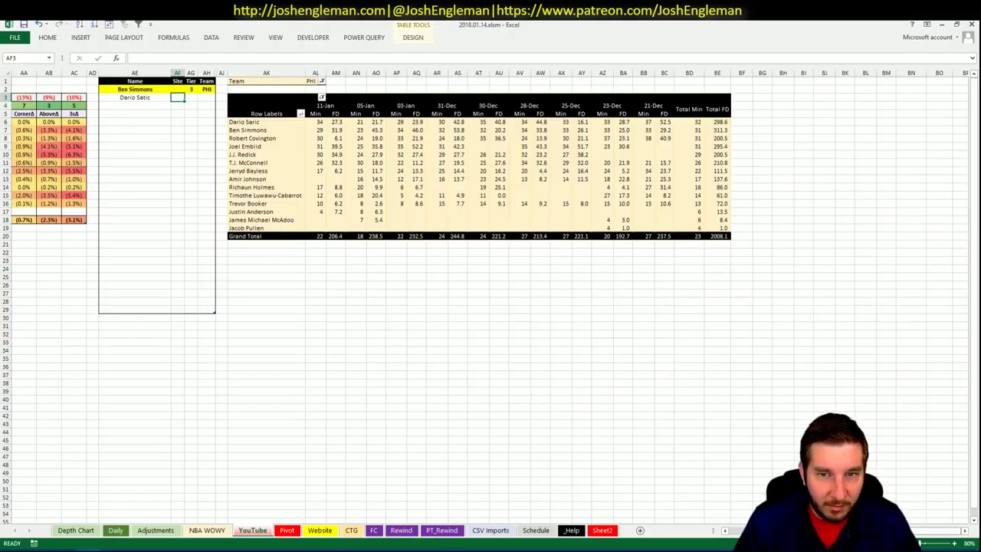
pyautogui.hscroll(-7, 489, 296)
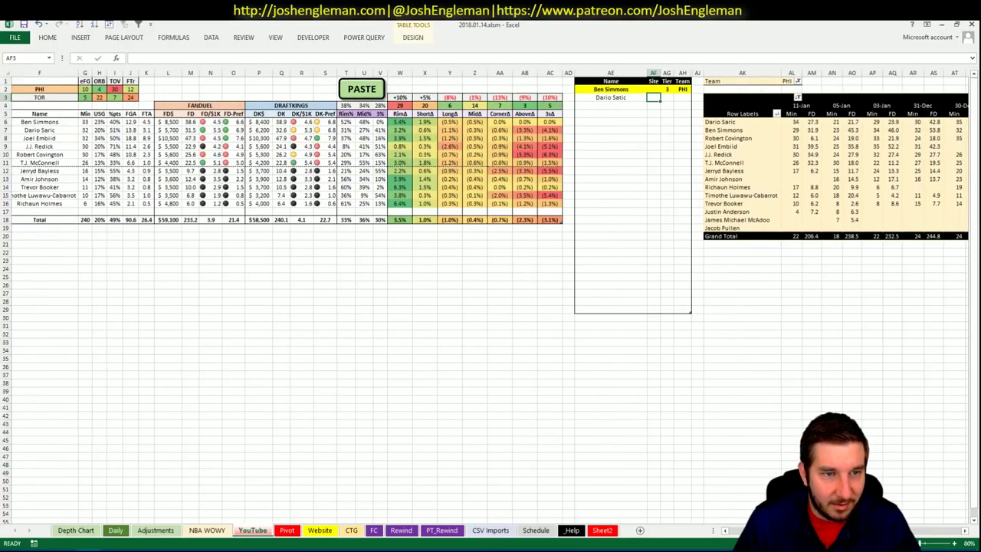
pyautogui.hscroll(-1, 489, 296)
pyautogui.hscroll(1, 490, 296)
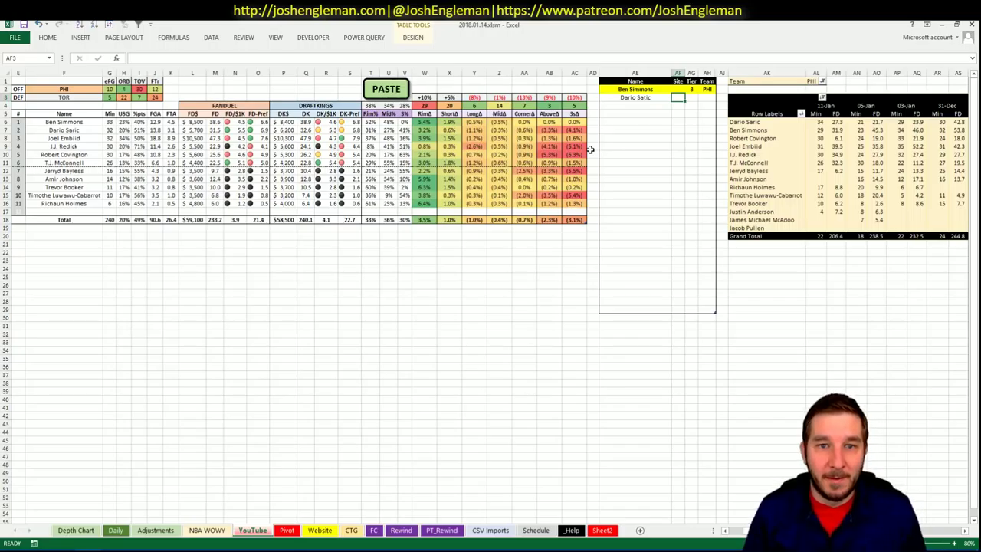
# - Correct the second player name to "Dario Saric" and select the Site cell in that row
pyautogui.click(650, 99)
pyautogui.doubleClick(650, 99)
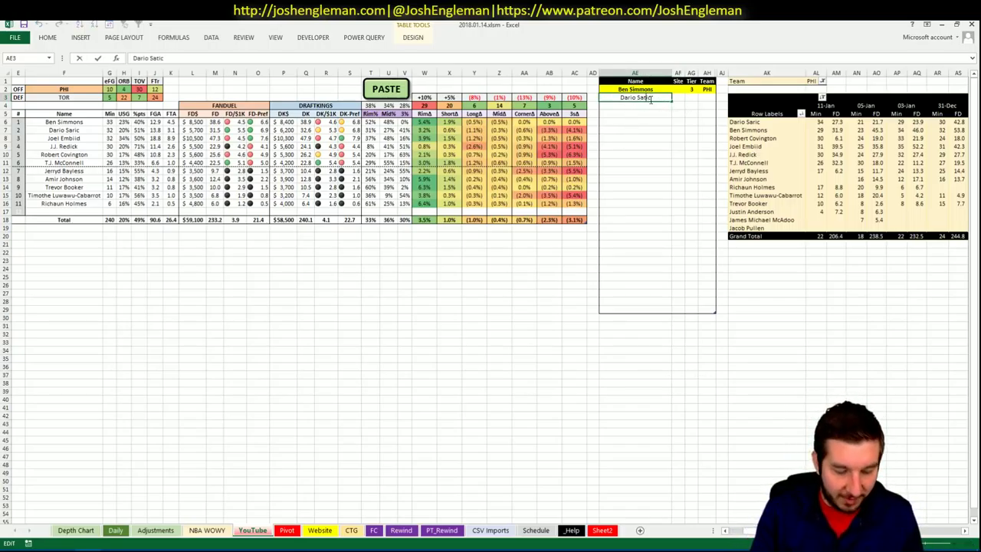
pyautogui.press('Tab')
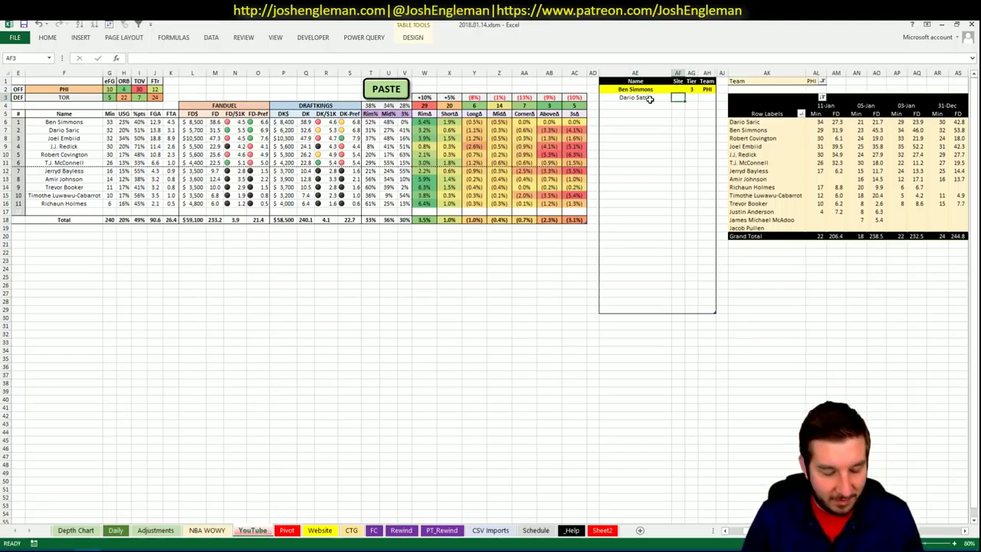
pyautogui.click(650, 99)
pyautogui.press('F2')
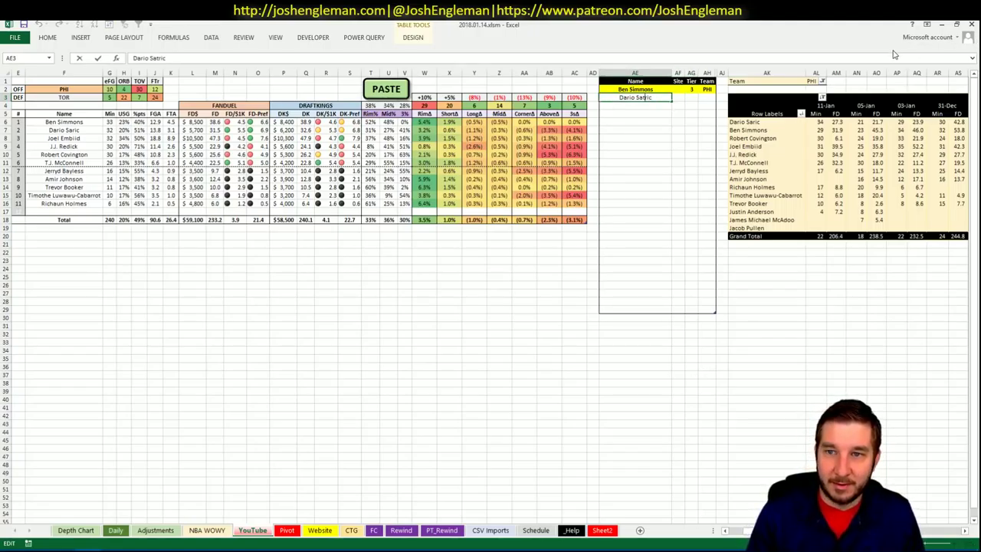
pyautogui.press('Left')
pyautogui.press('Left')
pyautogui.press('Left')
pyautogui.press('BackSpace')
pyautogui.hotkey('ctrl', 'Return')
pyautogui.press('Tab')
pyautogui.press('Tab')
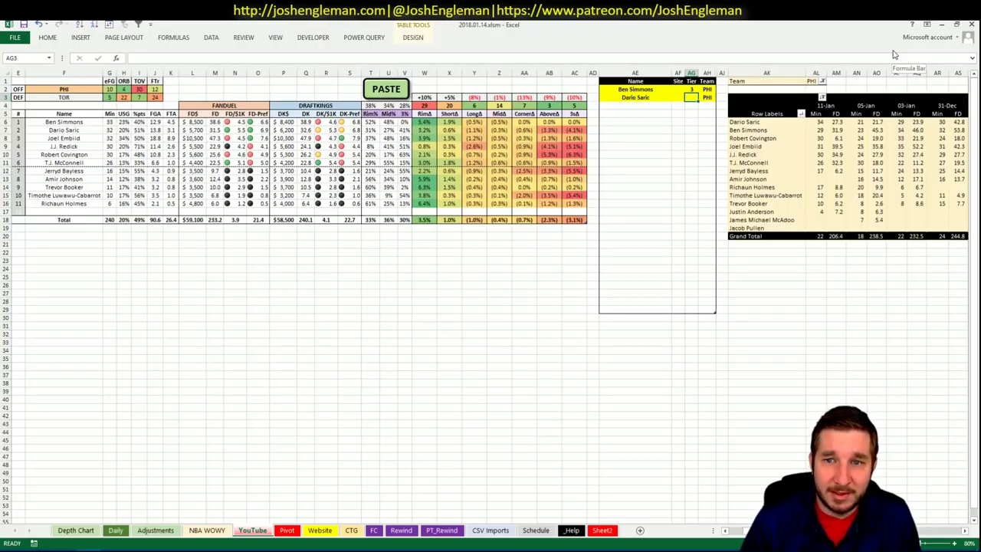
pyautogui.press('Left')
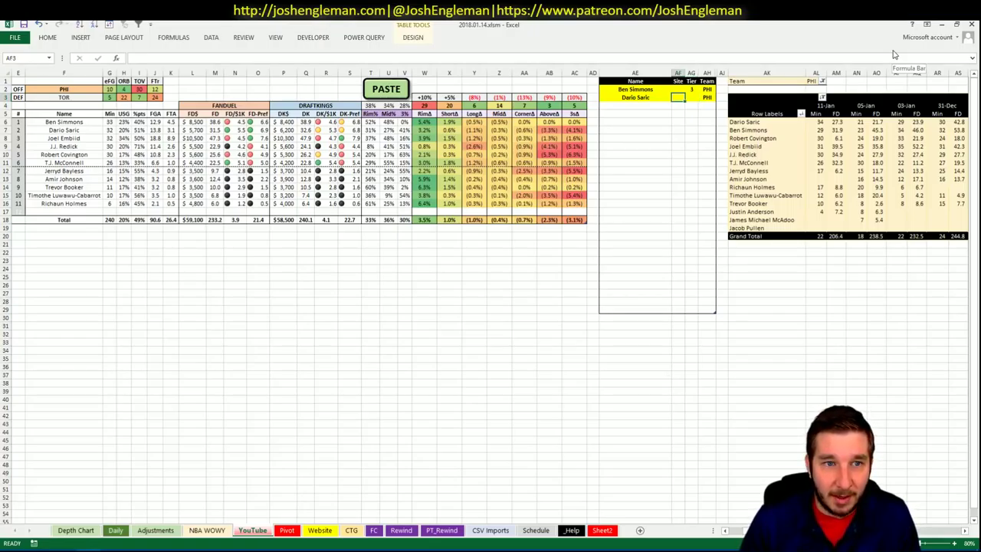
# - Set the site to FD and the tier to 1 for the Dario Saric entry in the picks table
pyautogui.write('1')
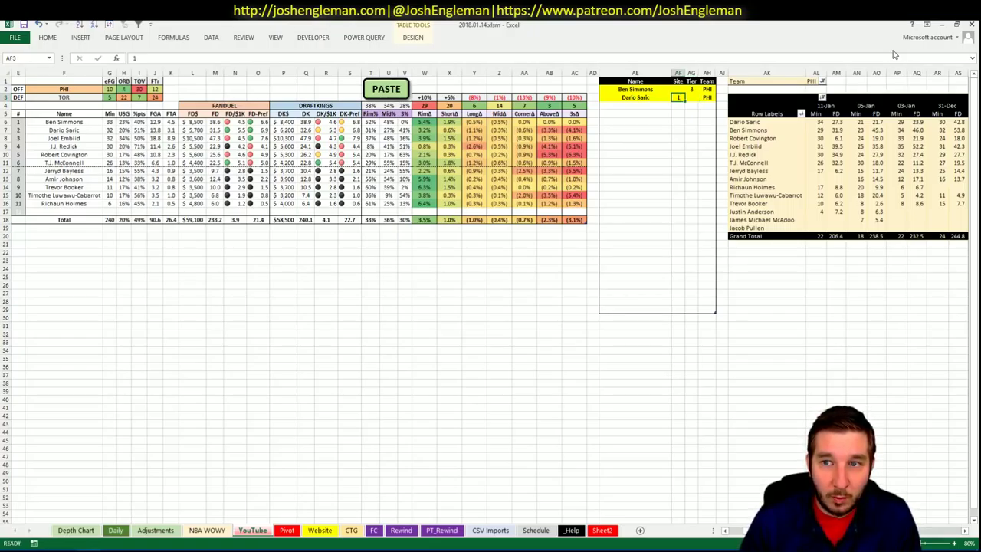
pyautogui.hotkey('ctrl', 'Return')
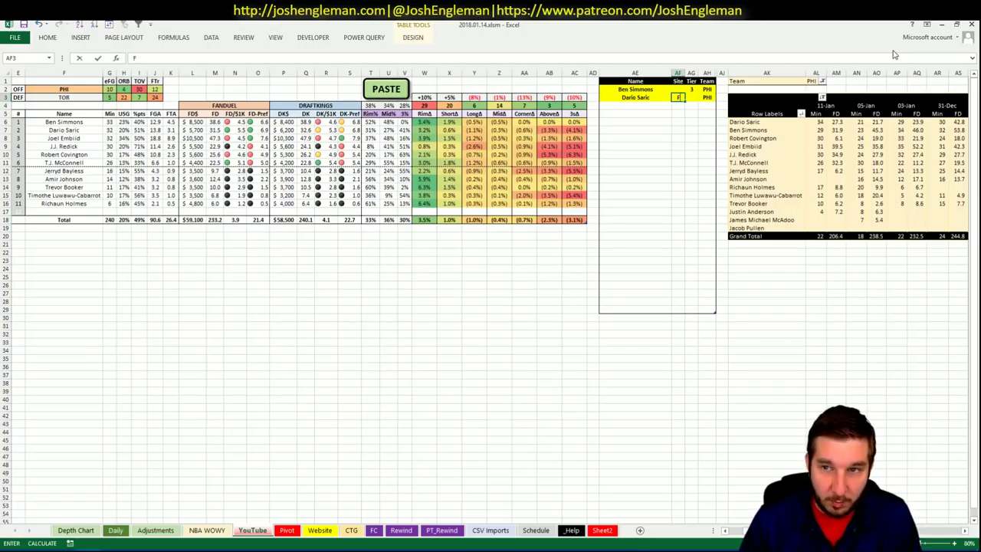
pyautogui.press('Right')
pyautogui.write('1')
pyautogui.press('Return')
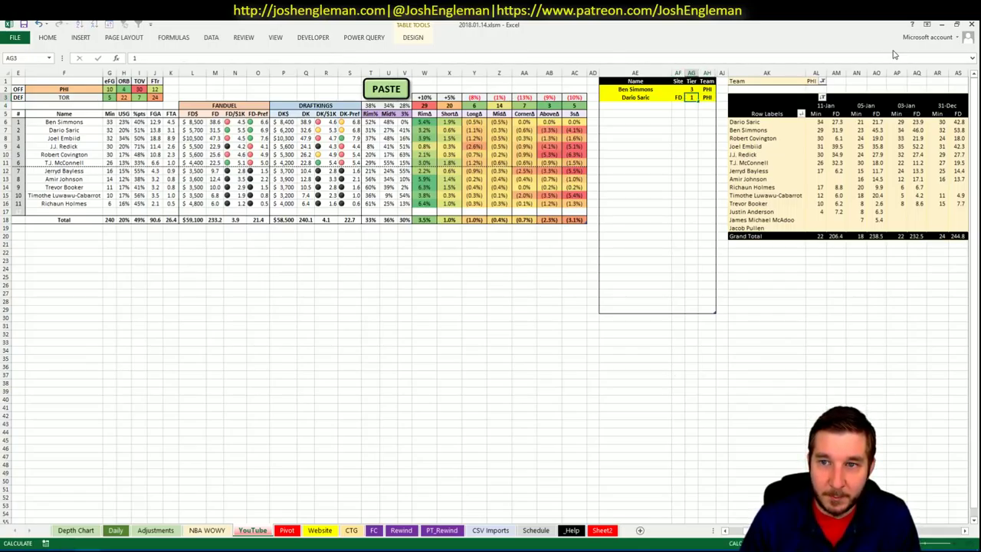
# - Check the Philadelphia players' projections on the Pivot sheet, glance at the Daily sheet, and return to the YouTube sheet
pyautogui.click(287, 530)
pyautogui.scroll(-20, 150, 370)
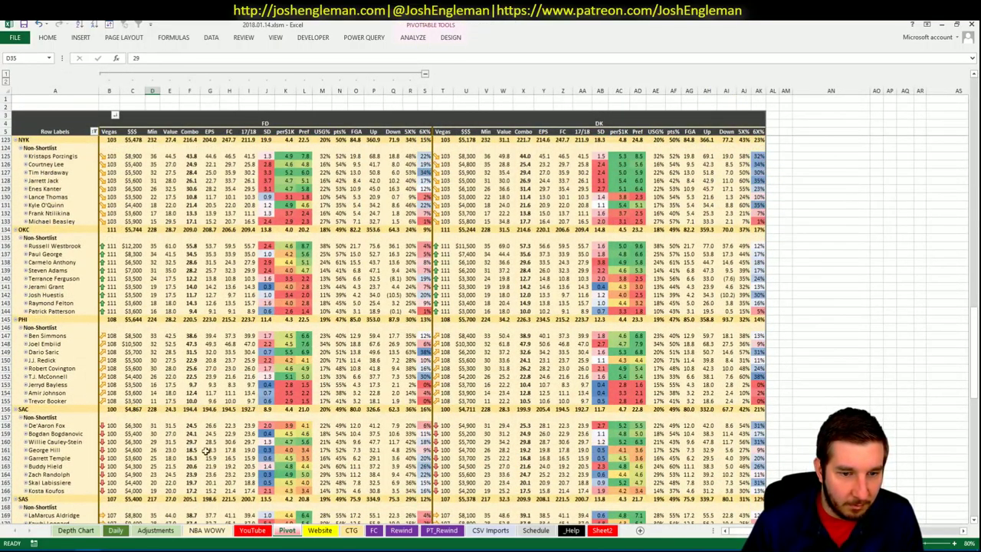
pyautogui.click(117, 530)
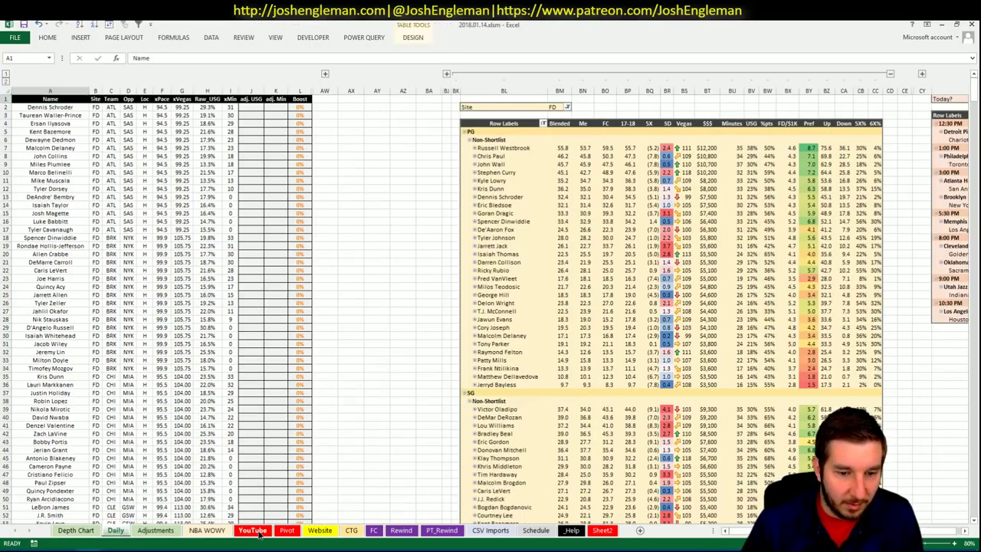
pyautogui.click(251, 531)
# - Add a second Dario Saric entry to the picks table with site DK and tier 2
pyautogui.press('Left')
pyautogui.press('Left')
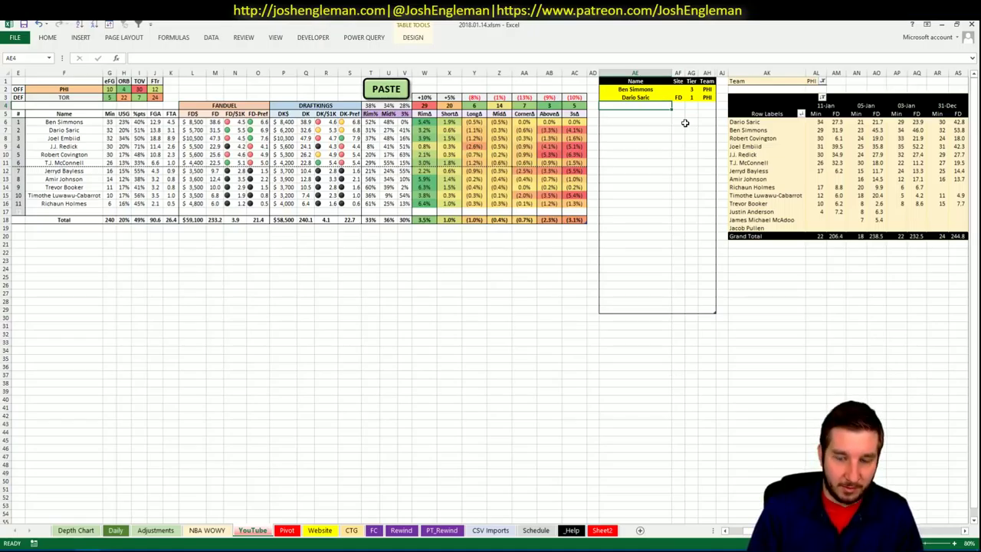
pyautogui.write('Dario Saric')
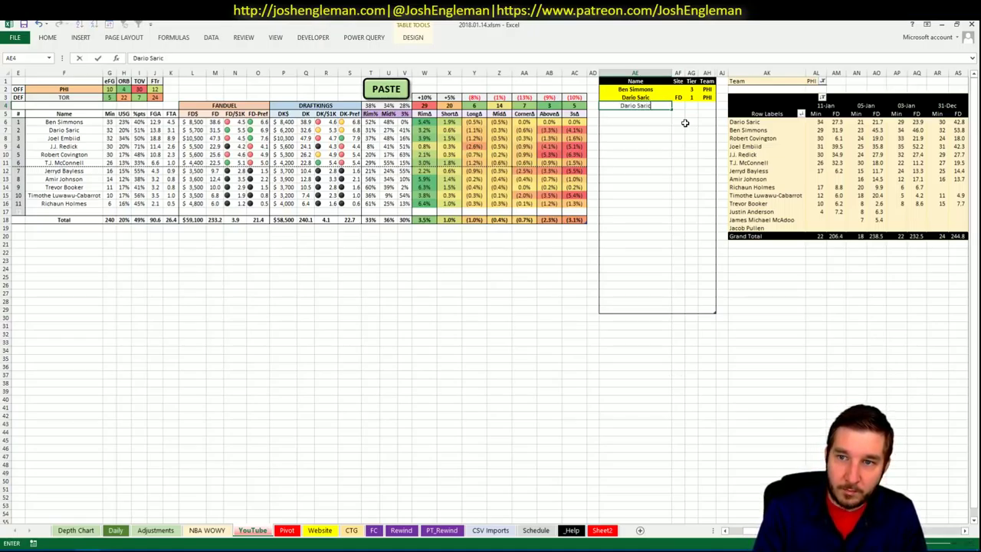
pyautogui.press('Tab')
pyautogui.write('DK')
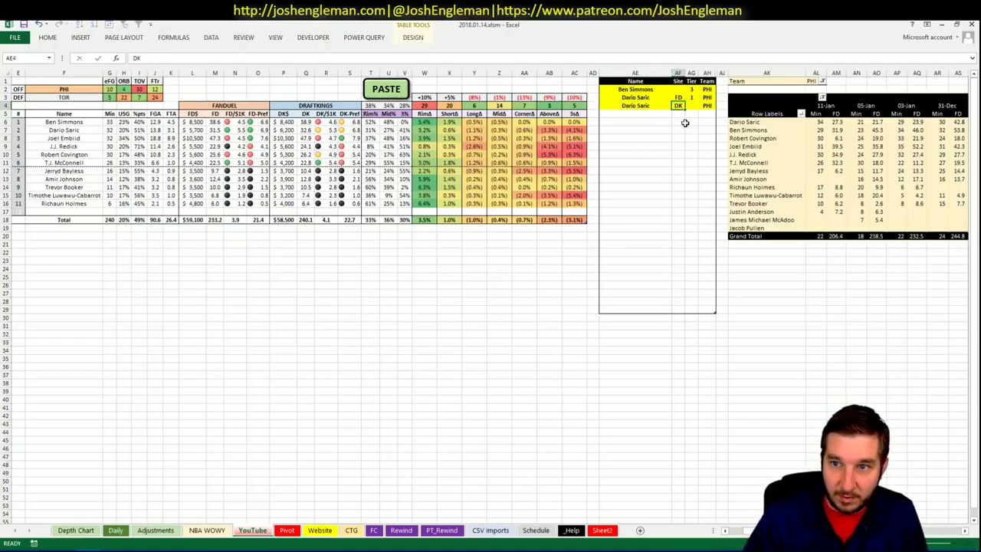
pyautogui.press('Tab')
pyautogui.write('2')
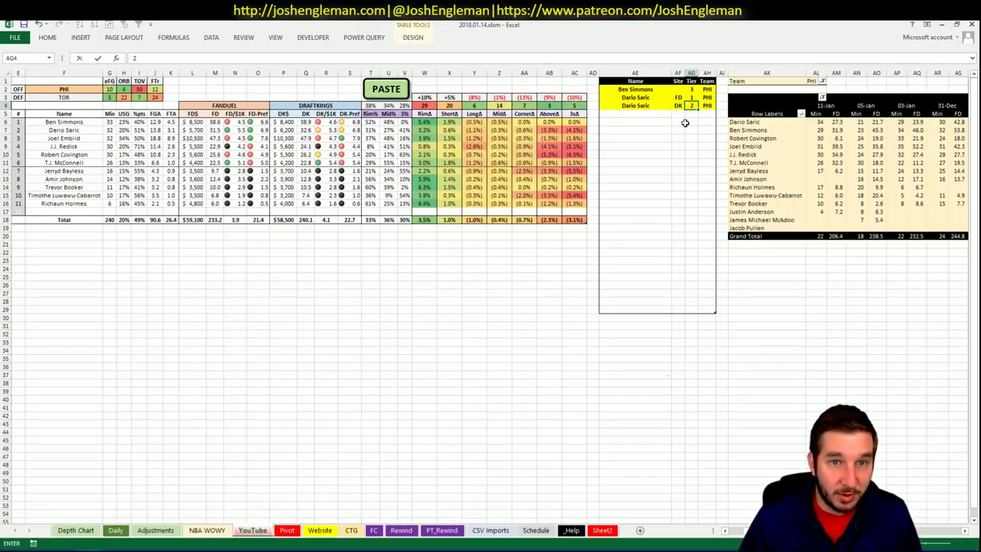
pyautogui.press('Return')
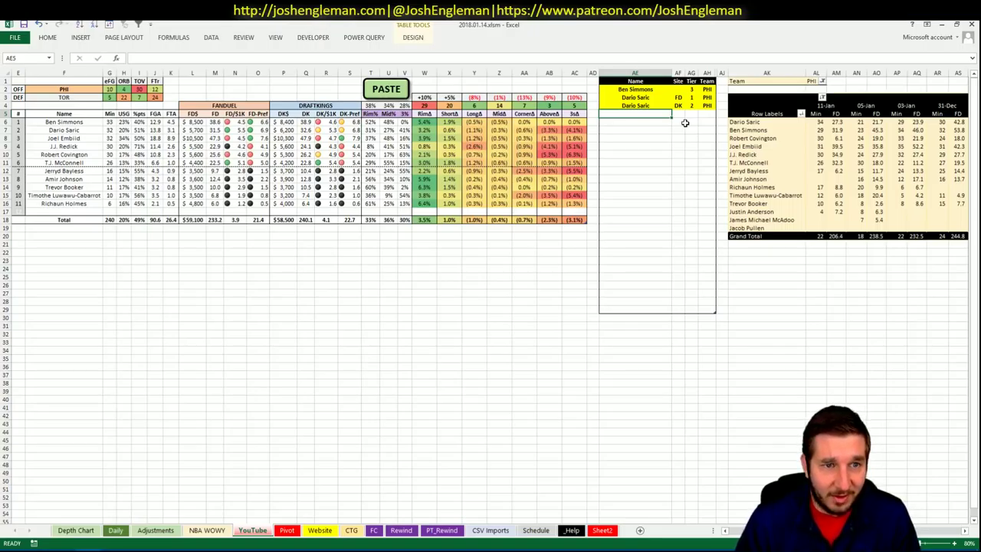
# - Enter "Joel Embiid" as the next player name in the picks table
pyautogui.write('Joel Embiid')
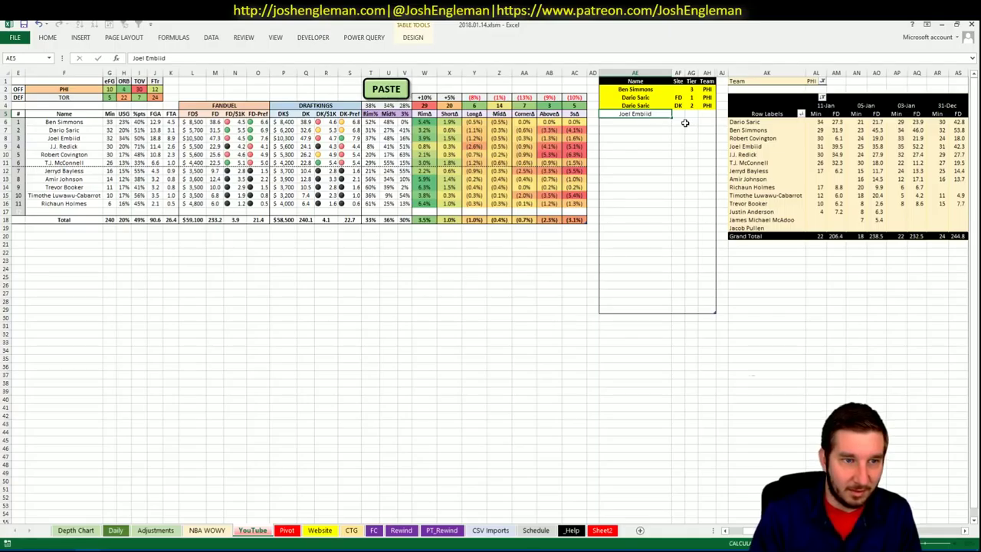
pyautogui.press('Return')
pyautogui.hscroll(-3, 738, 534)
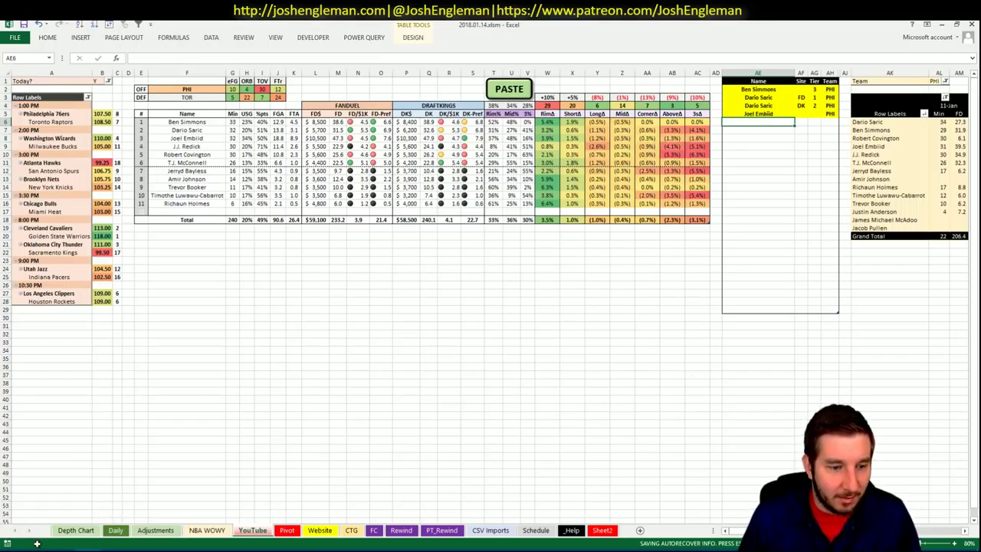
# - In the browser, filter FantasyCruncher's FanDuel player list to centers and review Joel Embiid's game log against opponent TOR
pyautogui.click(36, 543)
pyautogui.click(396, 25)
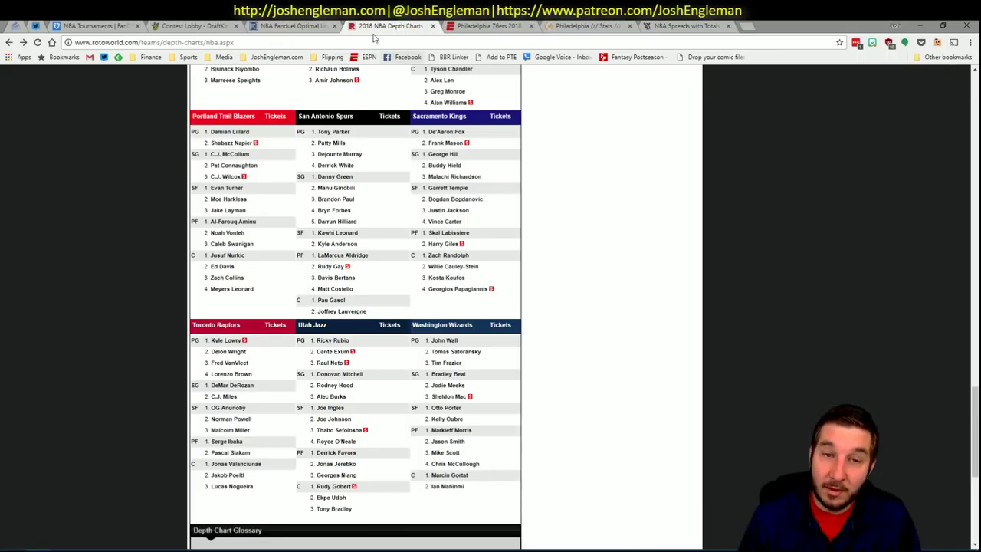
pyautogui.click(302, 26)
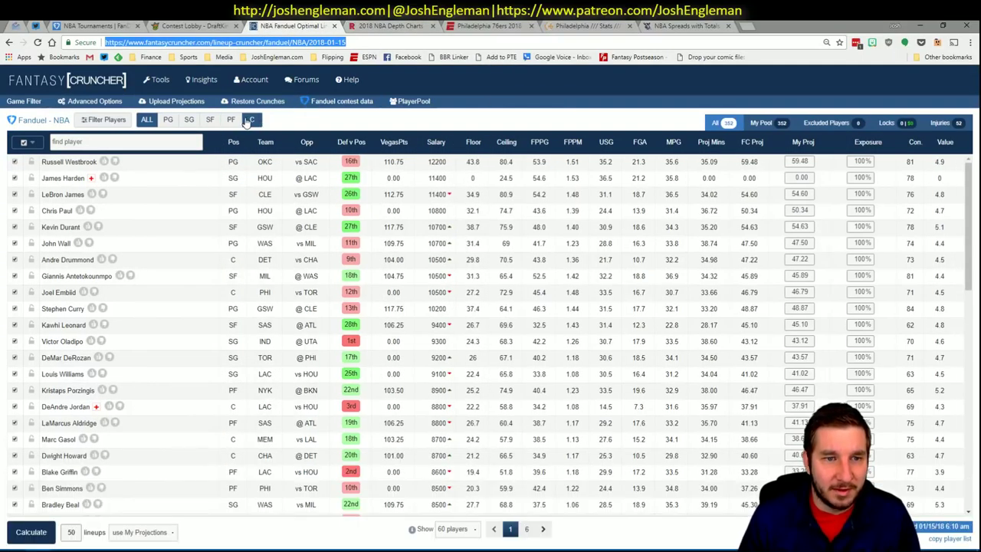
pyautogui.click(249, 120)
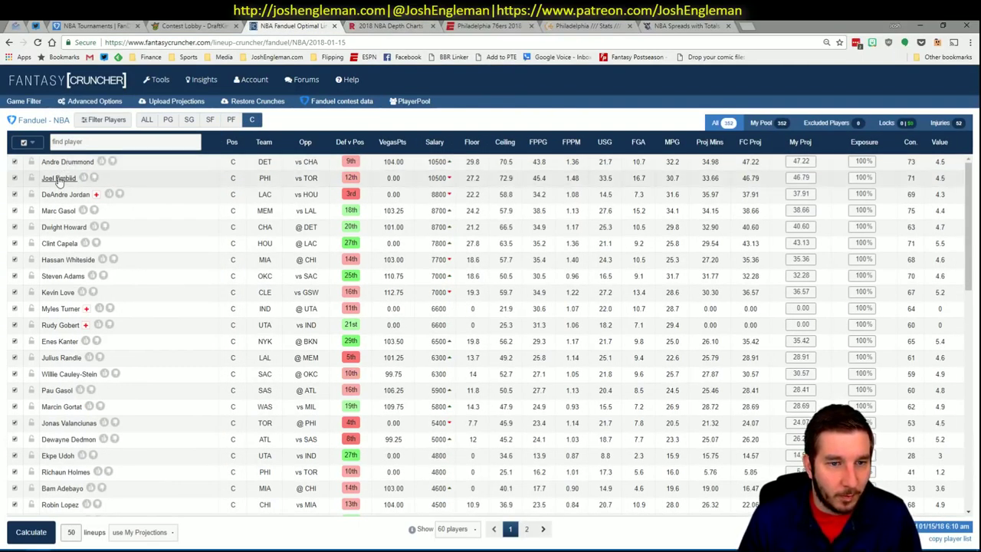
pyautogui.click(58, 179)
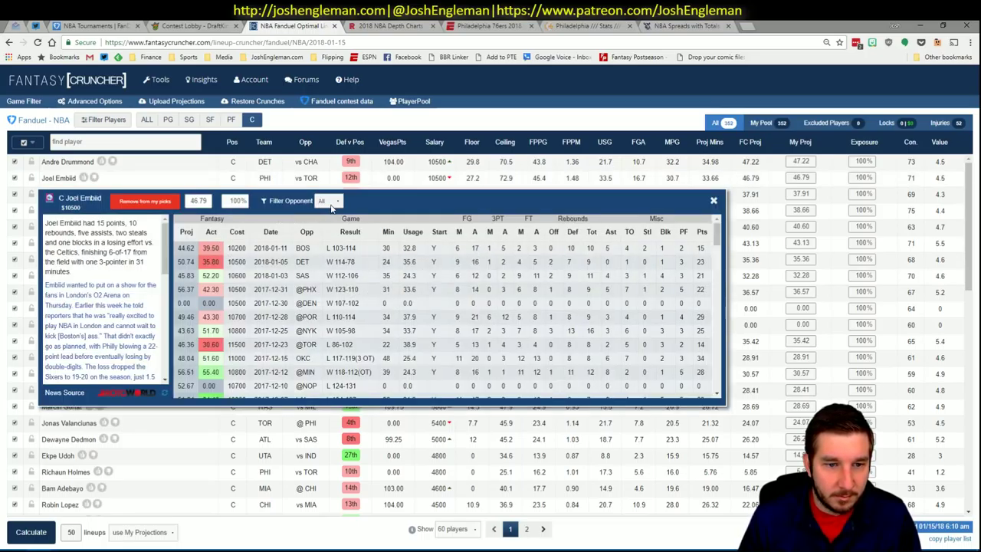
pyautogui.click(331, 203)
pyautogui.click(334, 222)
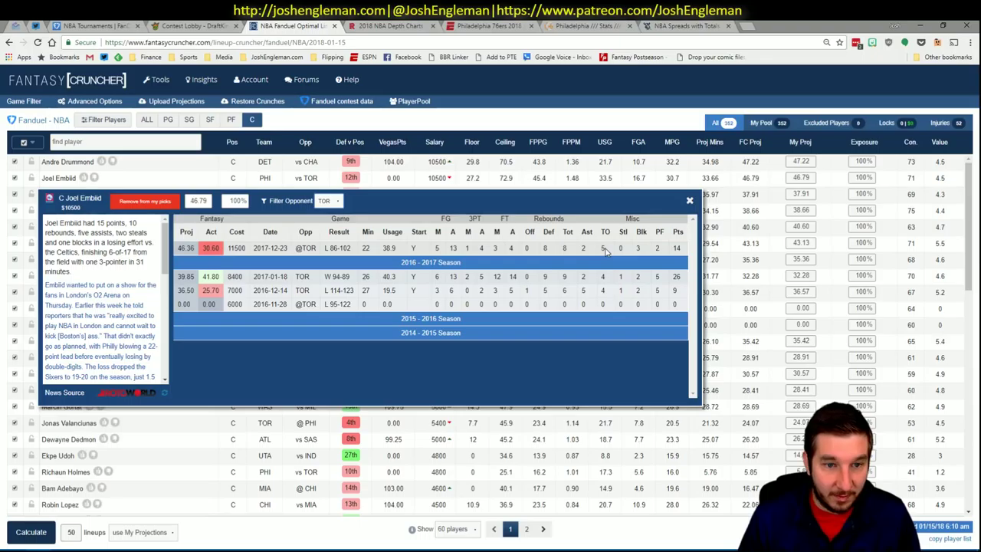
pyautogui.click(690, 201)
# - Switch back to the Excel workbook and set Joel Embiid's tier to 2
pyautogui.hotkey('alt', 'Tab')
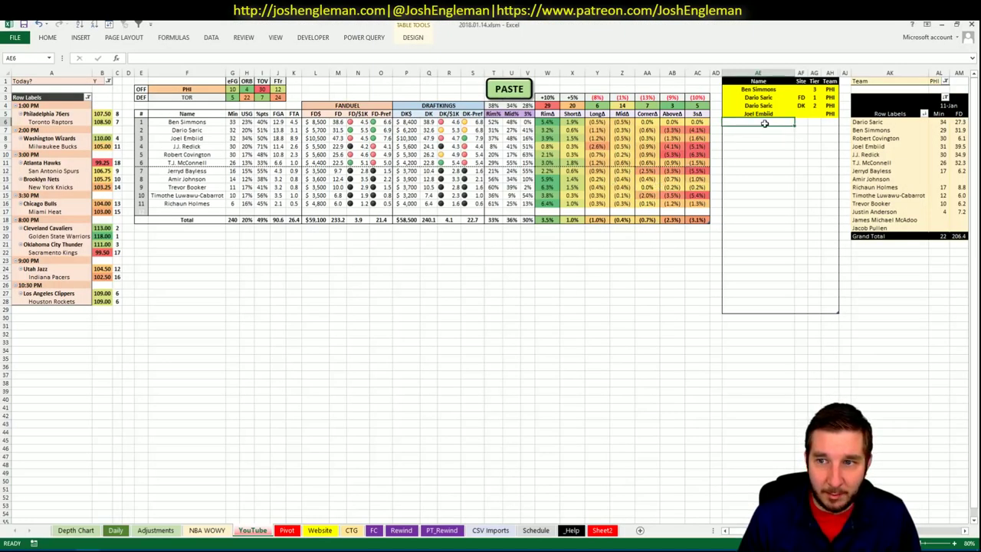
pyautogui.click(813, 113)
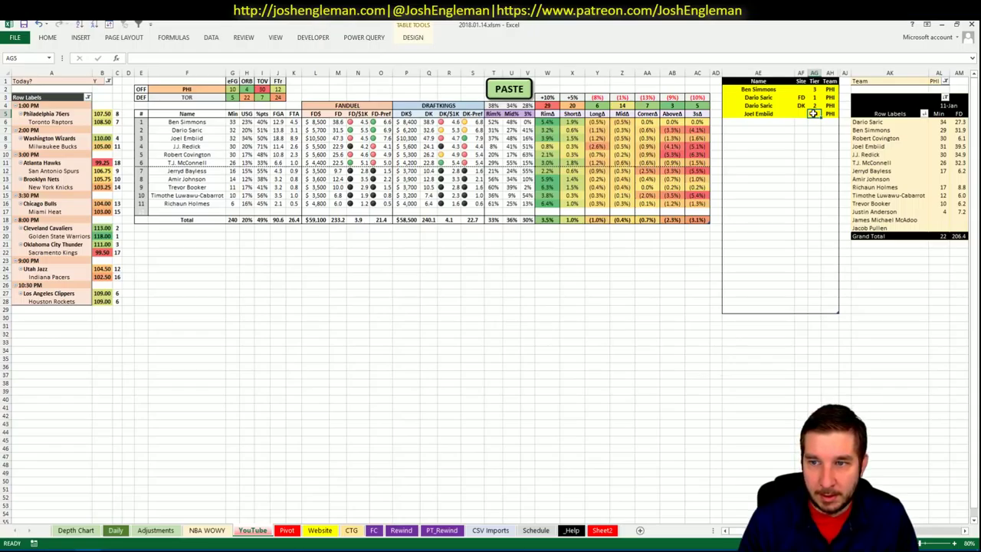
pyautogui.write('2')
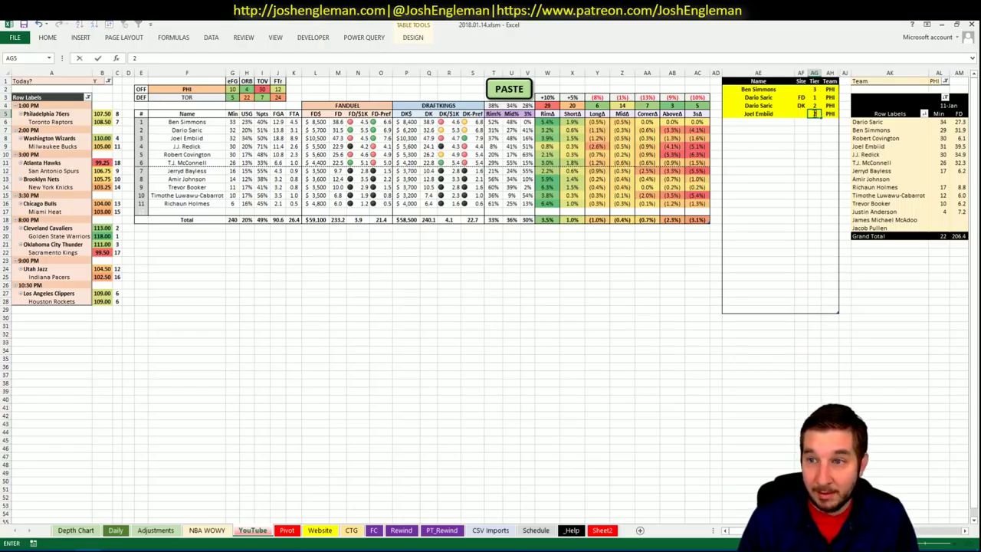
pyautogui.press('Return')
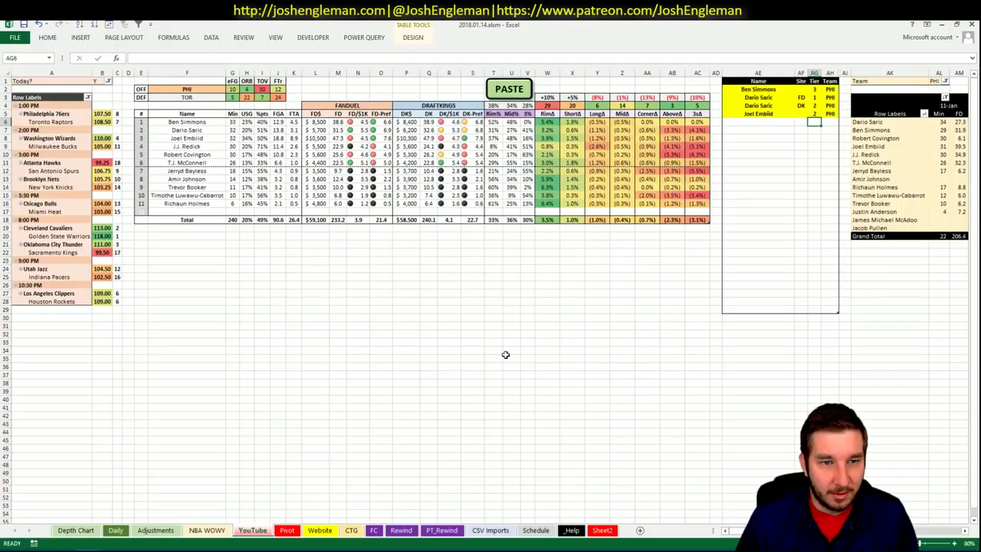
# - In a new browser tab, open the FantasyLabs NBA matchups page and show the Philadelphia 76ers matchup
pyautogui.click(64, 549)
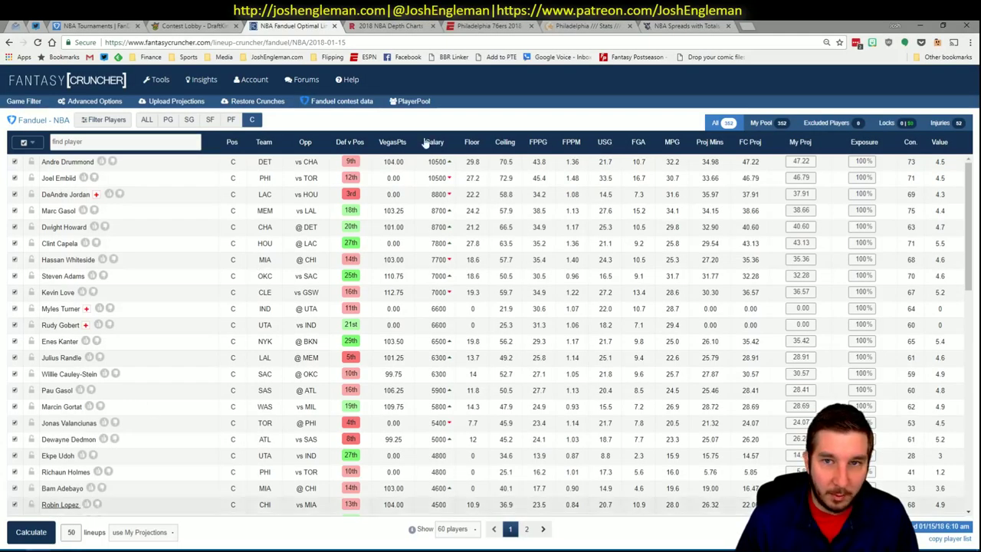
pyautogui.click(739, 25)
pyautogui.write('labs')
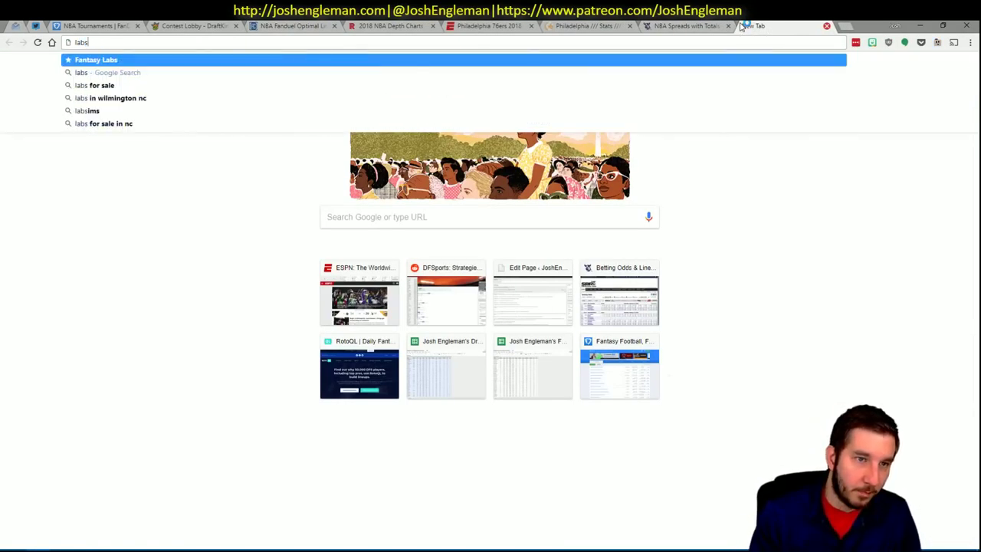
pyautogui.press('Return')
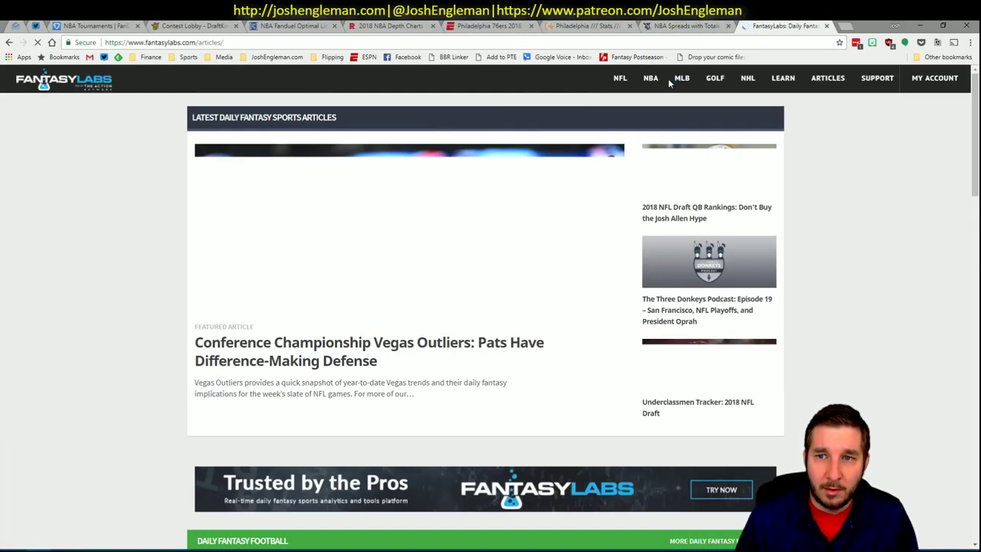
pyautogui.moveTo(653, 83)
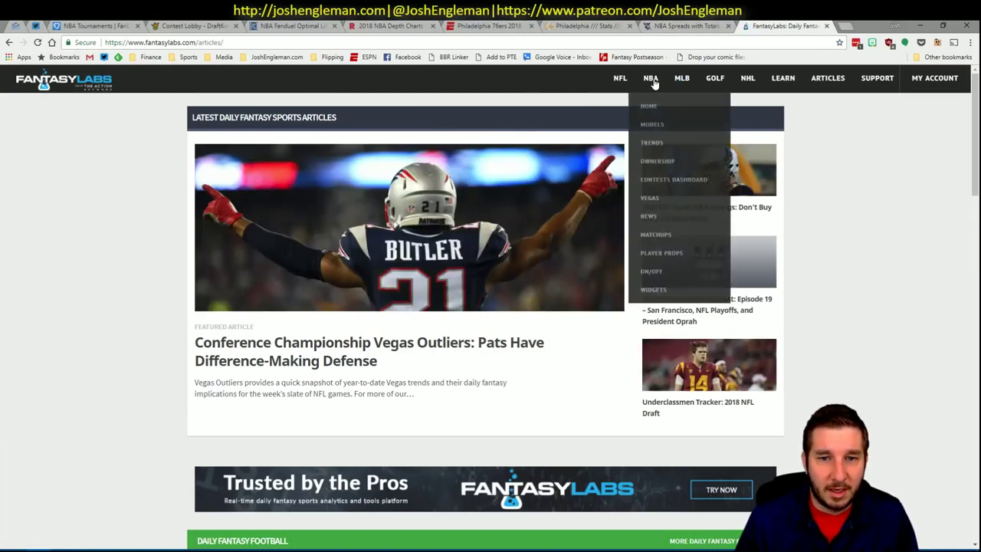
pyautogui.click(657, 239)
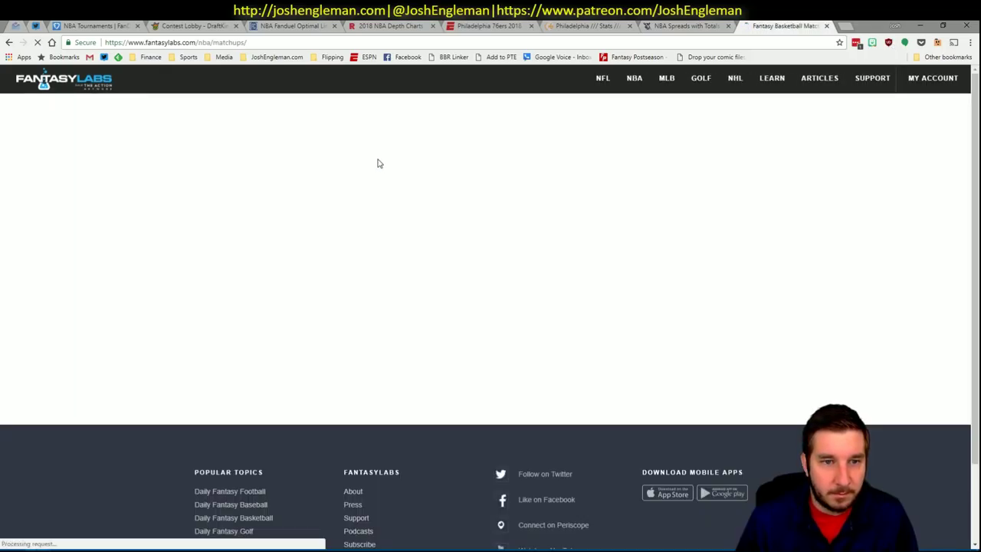
pyautogui.click(232, 105)
pyautogui.scroll(-5, 203, 176)
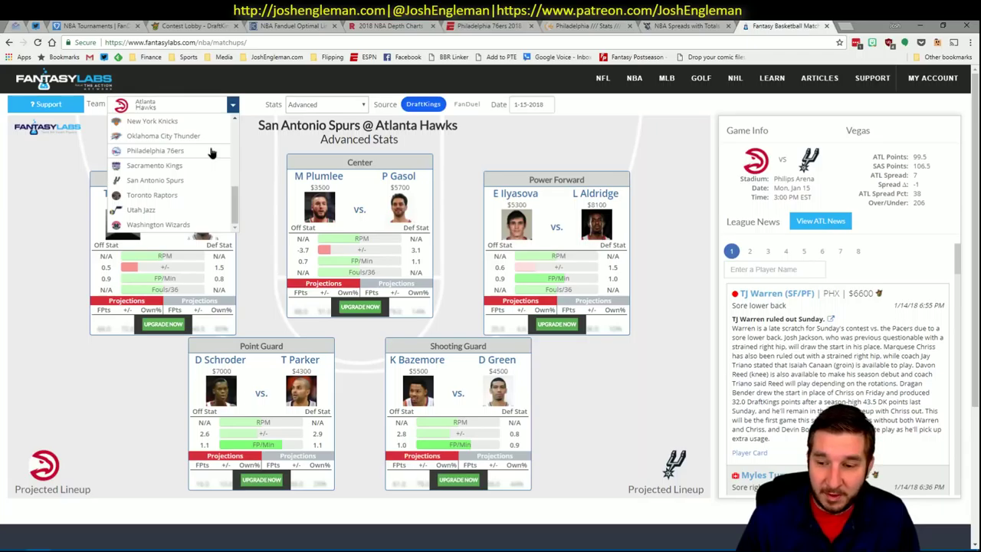
pyautogui.click(212, 152)
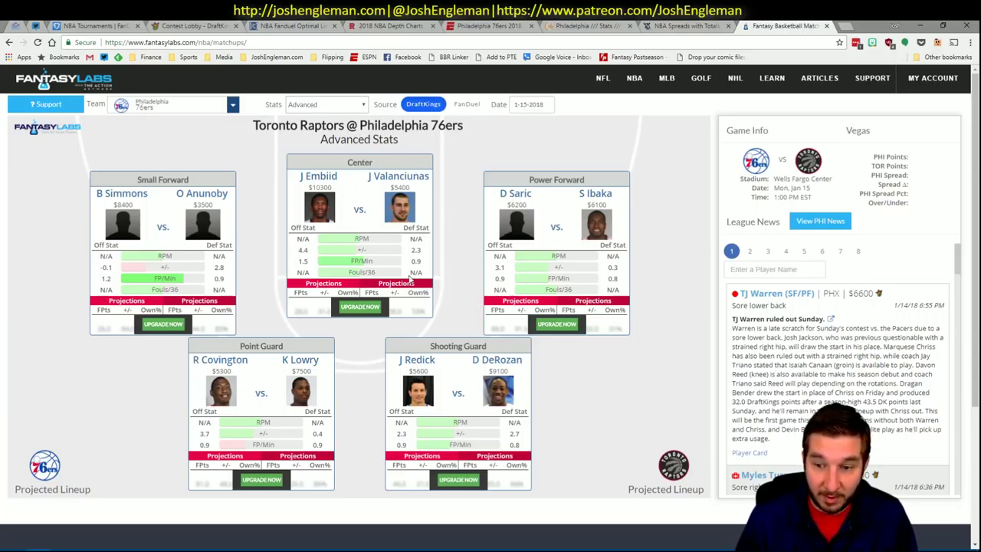
# - Review the correlations in Joel Embiid's player card, then close the card
pyautogui.click(318, 181)
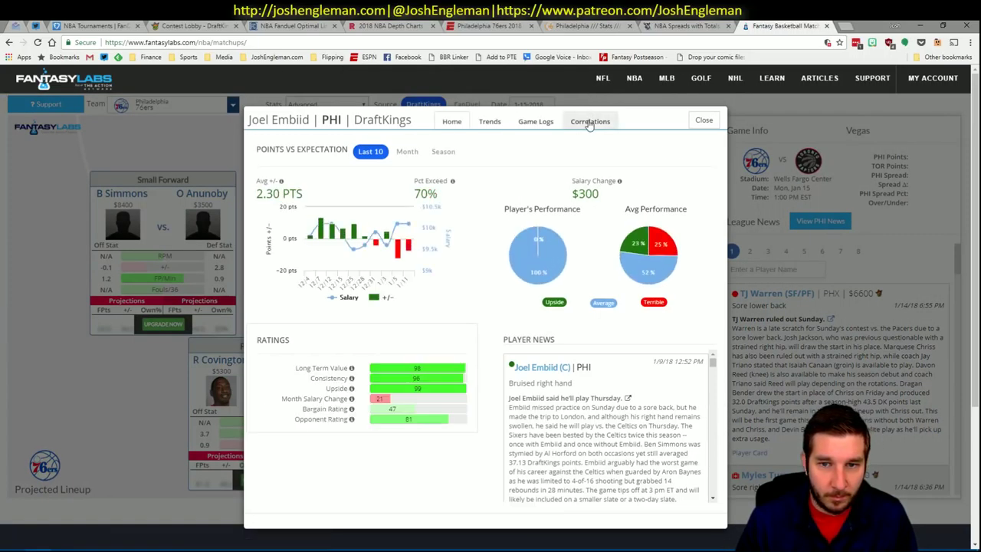
pyautogui.click(589, 123)
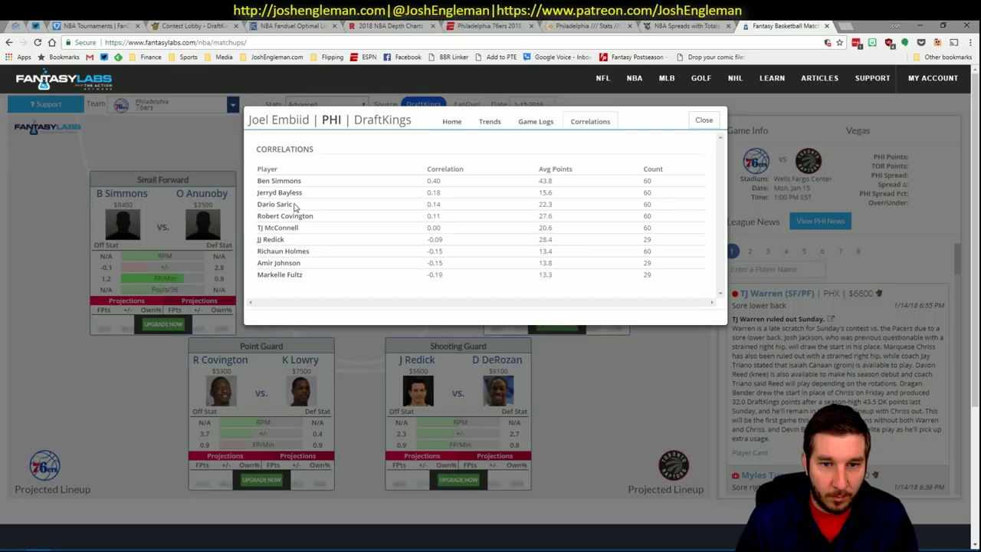
pyautogui.click(703, 119)
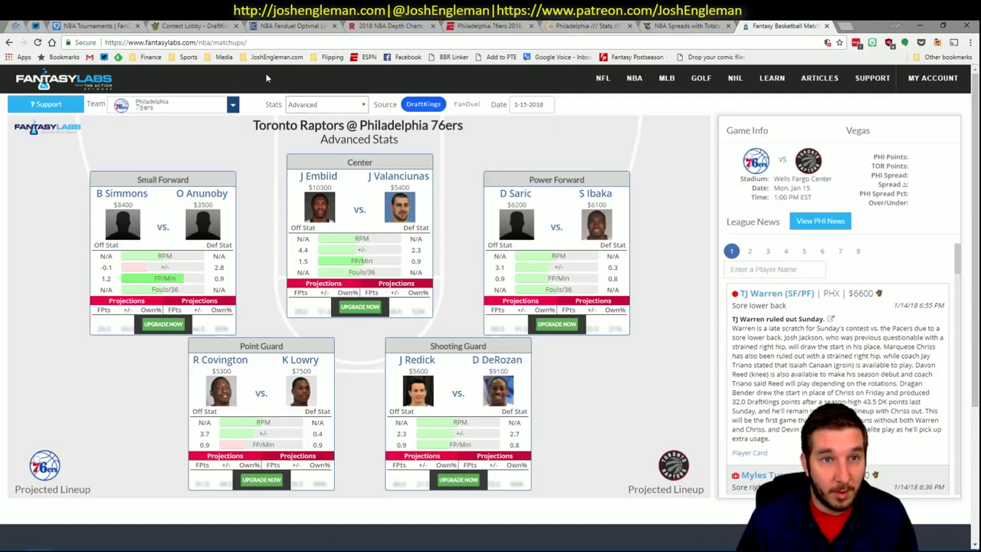
# - Return to the Excel workbook and select Joel Embiid's Tier cell in the picks table
pyautogui.click(320, 25)
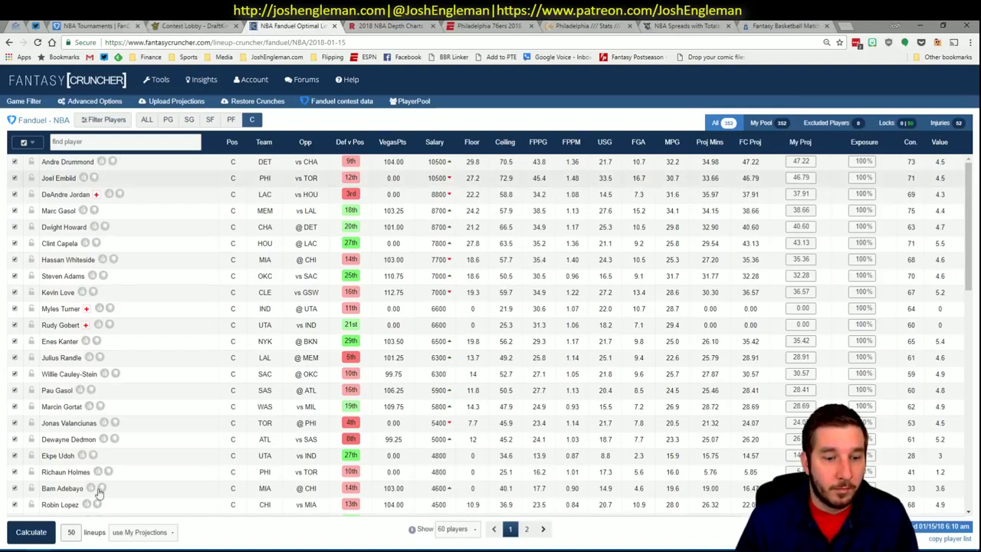
pyautogui.hotkey('alt', 'Tab')
pyautogui.click(315, 326)
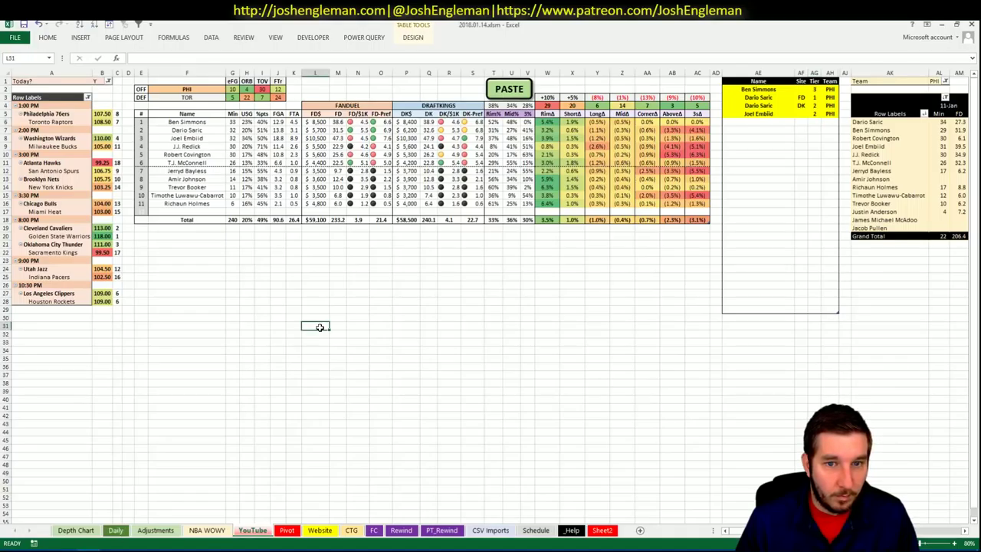
pyautogui.click(357, 300)
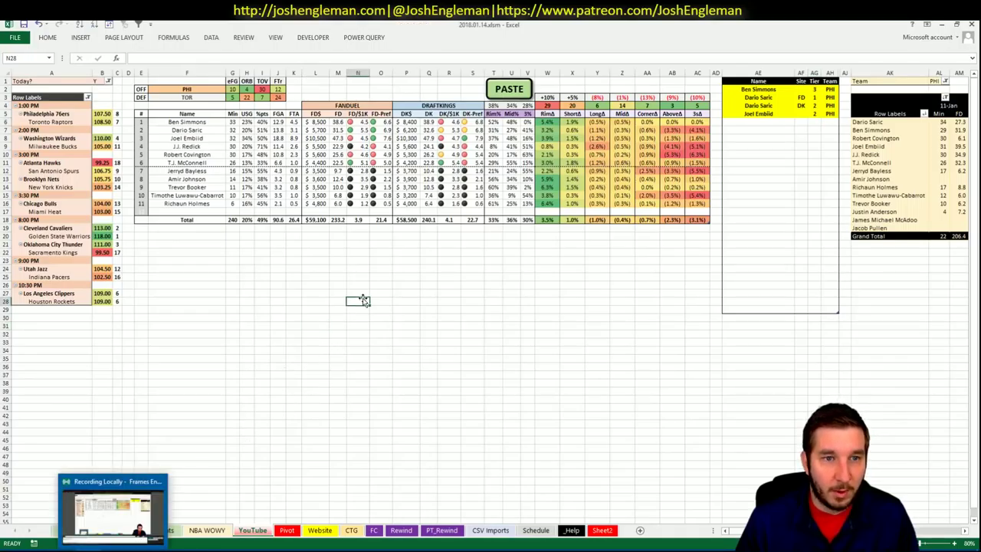
pyautogui.click(812, 115)
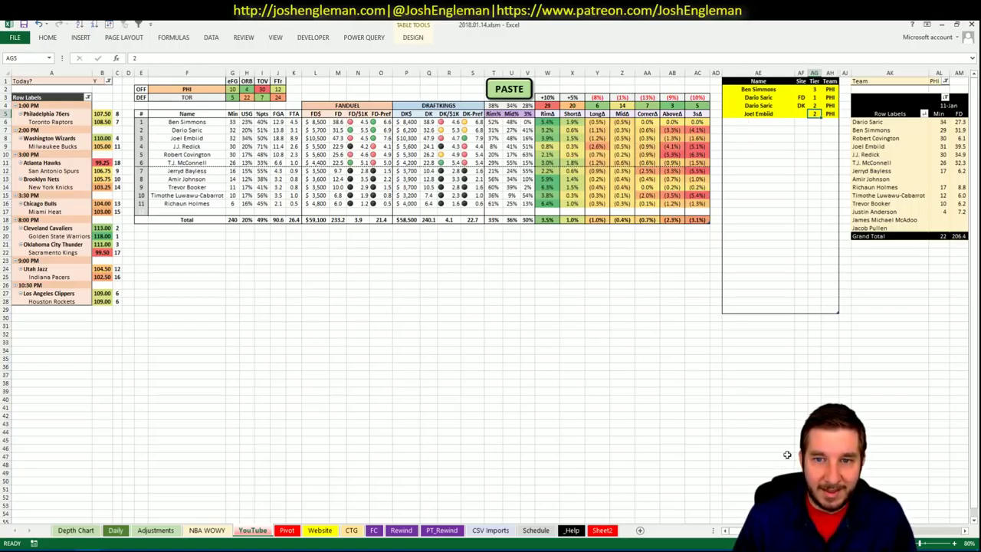
# - Add Robert Covington to the picks table with tier 4 and no site
pyautogui.click(766, 122)
pyautogui.write('Robert Cov')
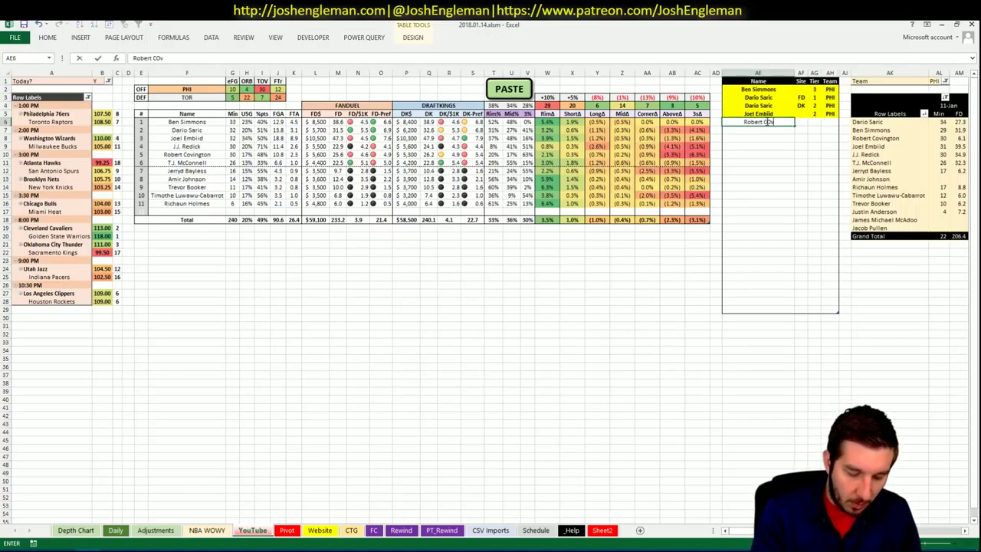
pyautogui.write('ington')
pyautogui.press('Tab')
pyautogui.press('Tab')
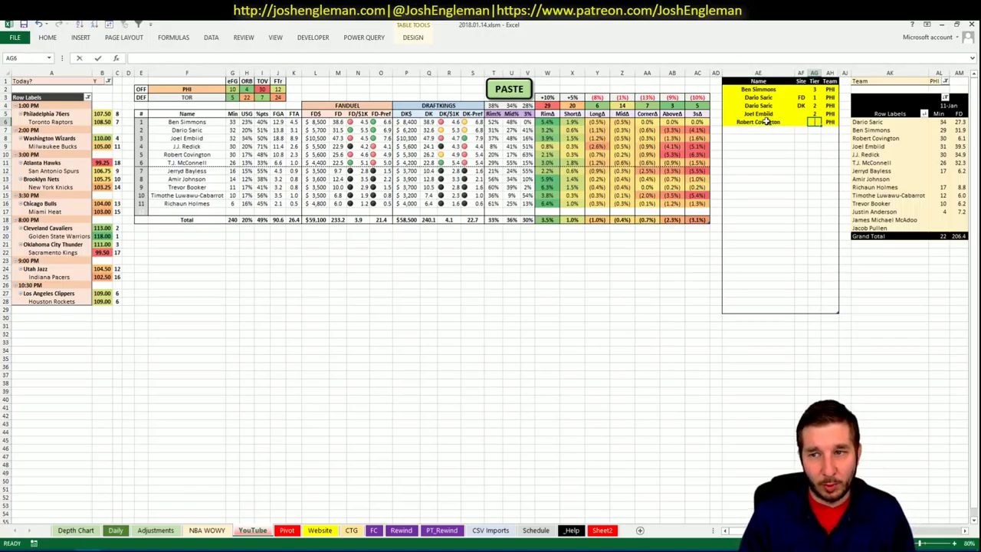
pyautogui.write('4')
pyautogui.press('Return')
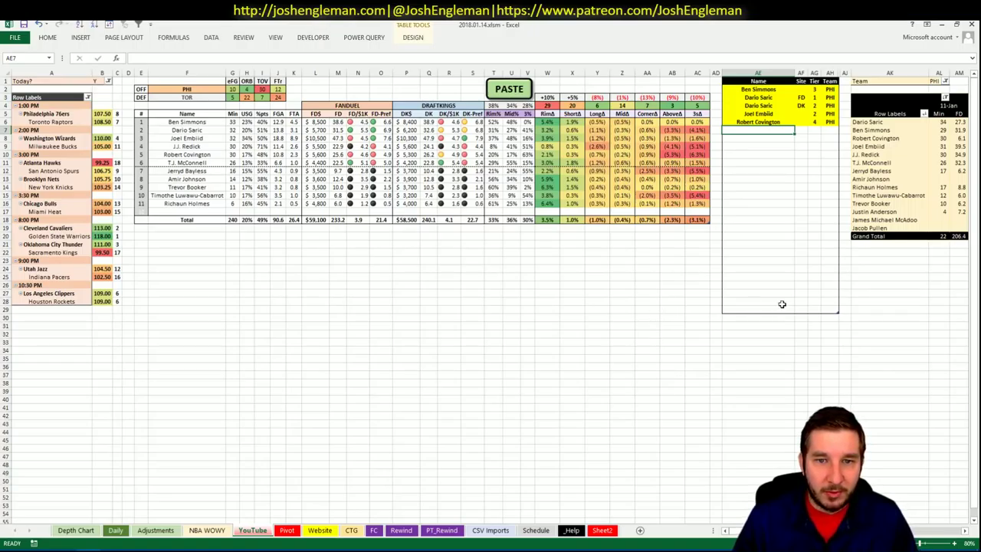
# - Filter the game log pivot table's dates to those after or equal to 12/31/2017
pyautogui.hscroll(4, 785, 426)
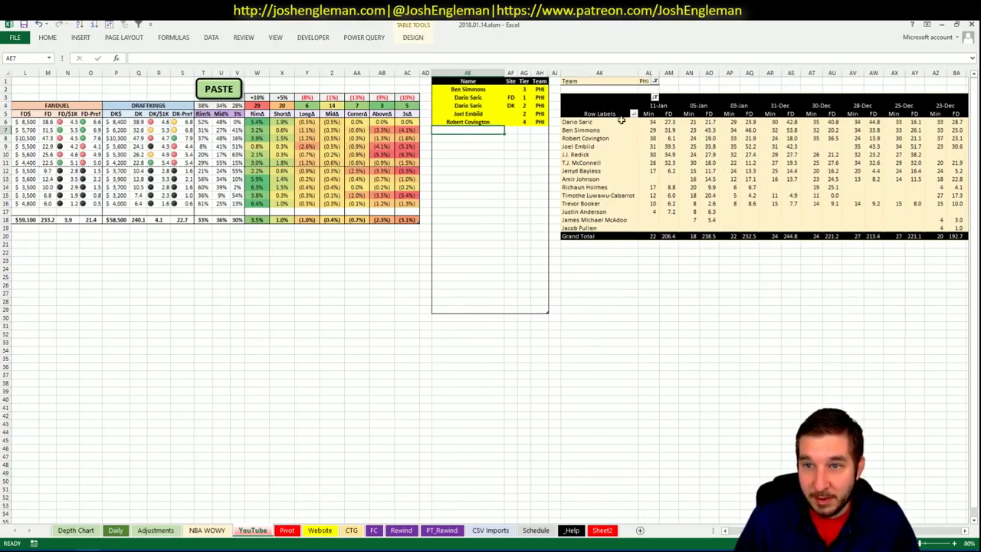
pyautogui.rightClick(660, 106)
pyautogui.moveTo(726, 165)
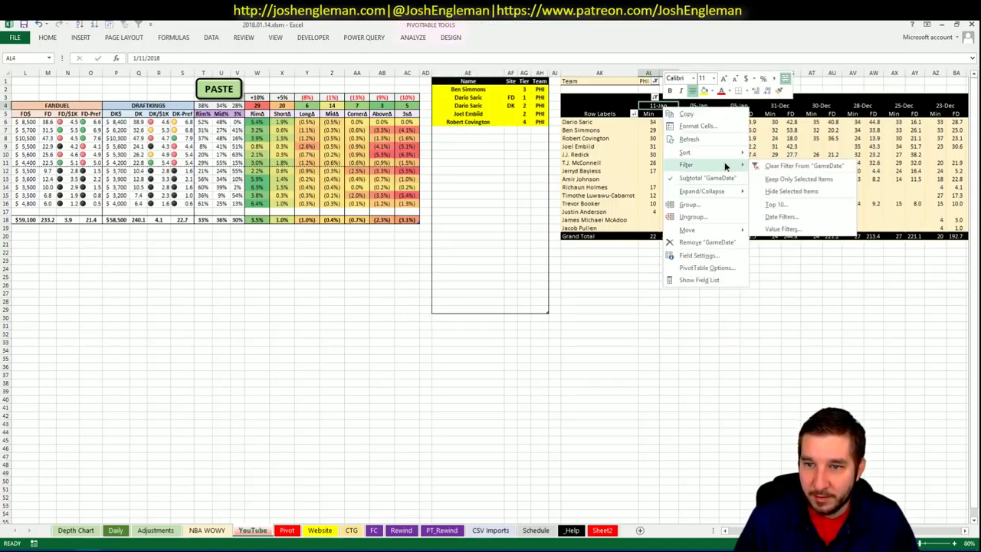
pyautogui.click(778, 217)
pyautogui.click(564, 344)
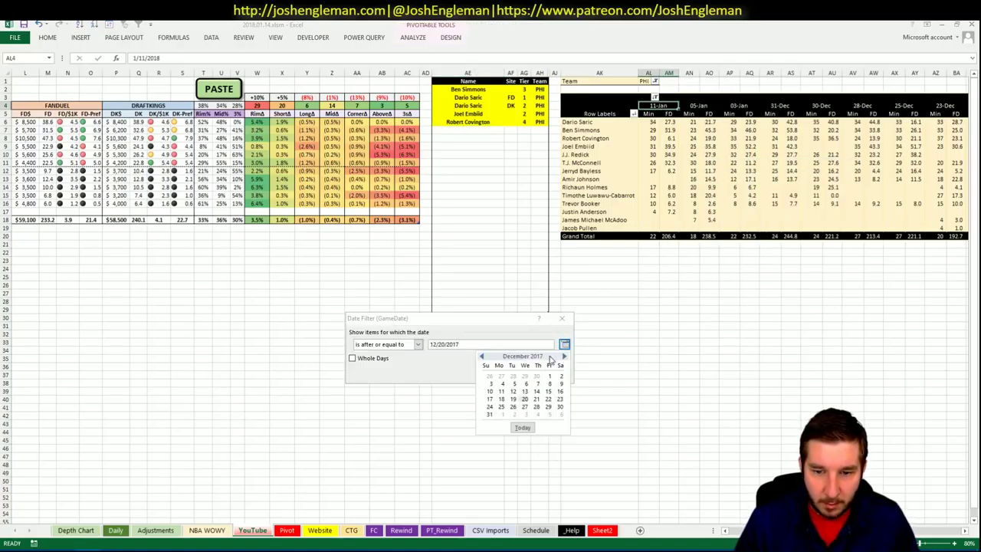
pyautogui.click(490, 415)
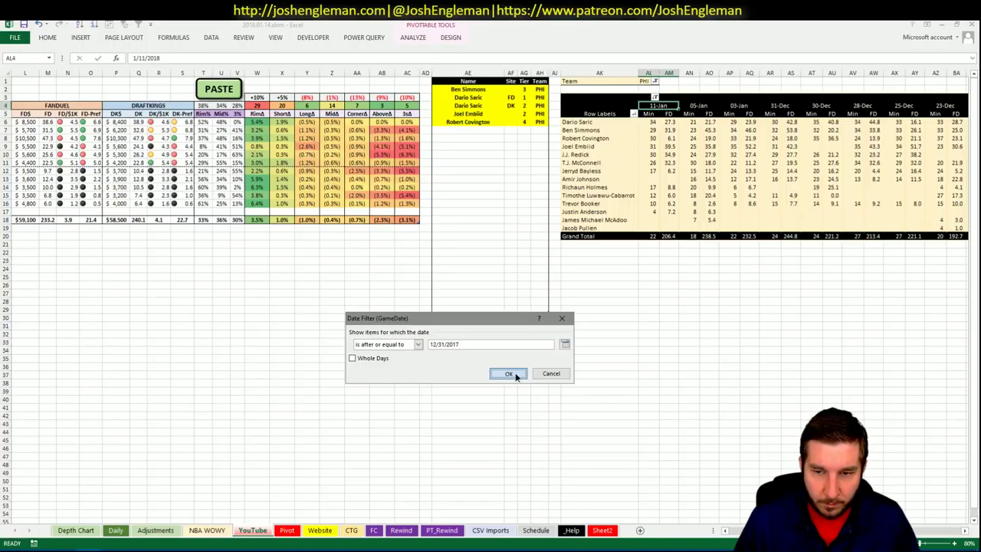
pyautogui.click(509, 374)
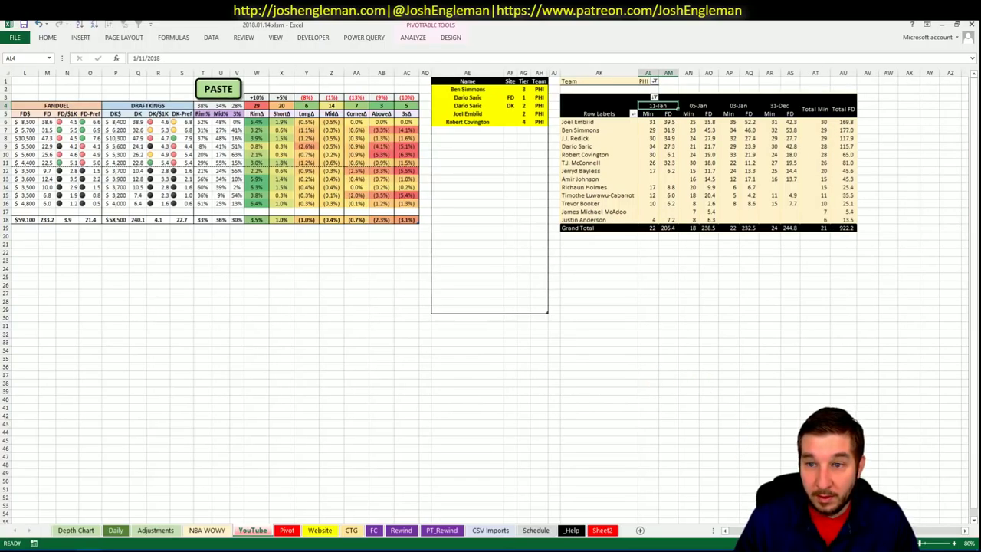
# - Add T.J. McConnell to the picks table below Robert Covington with tier 3 and no site
pyautogui.hscroll(-5, 490, 299)
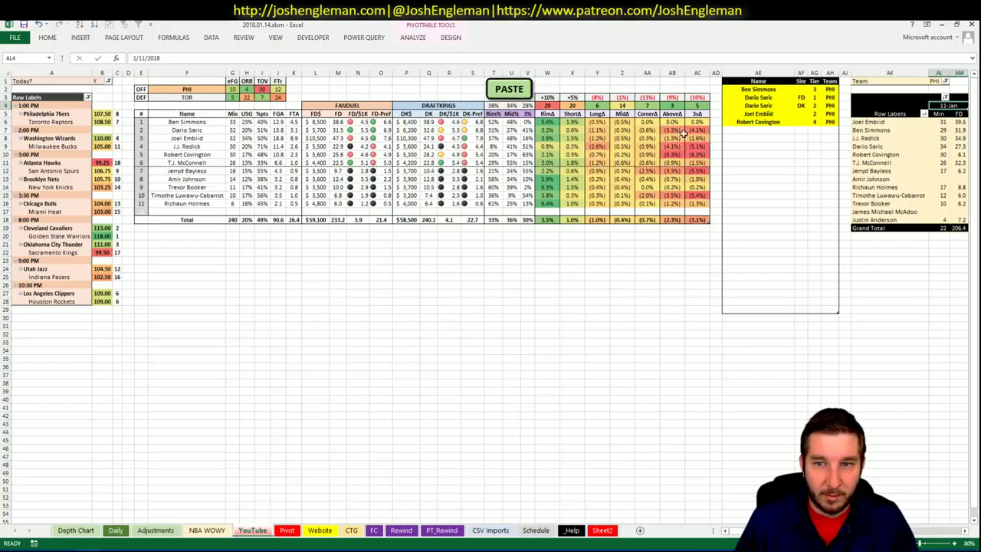
pyautogui.click(790, 129)
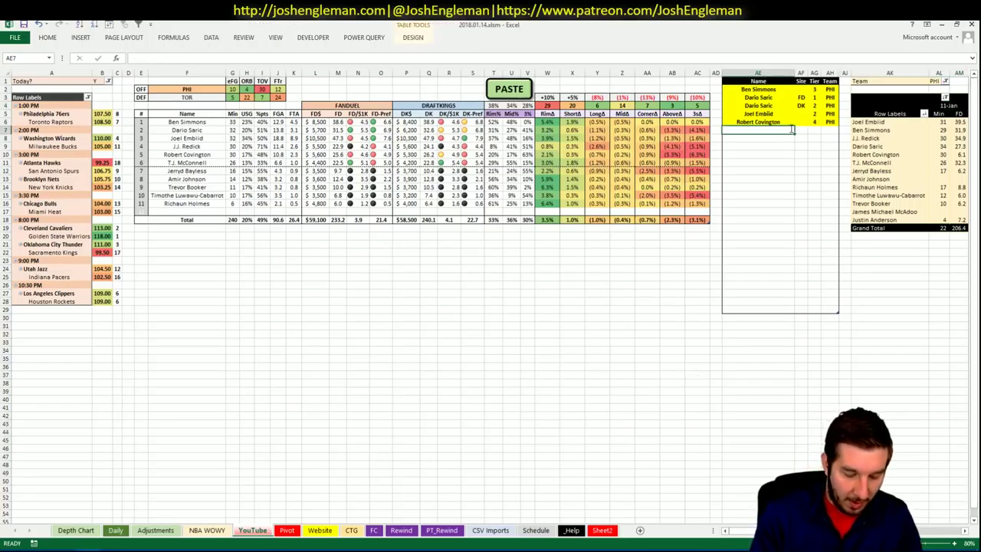
pyautogui.write('T.J. McConnel')
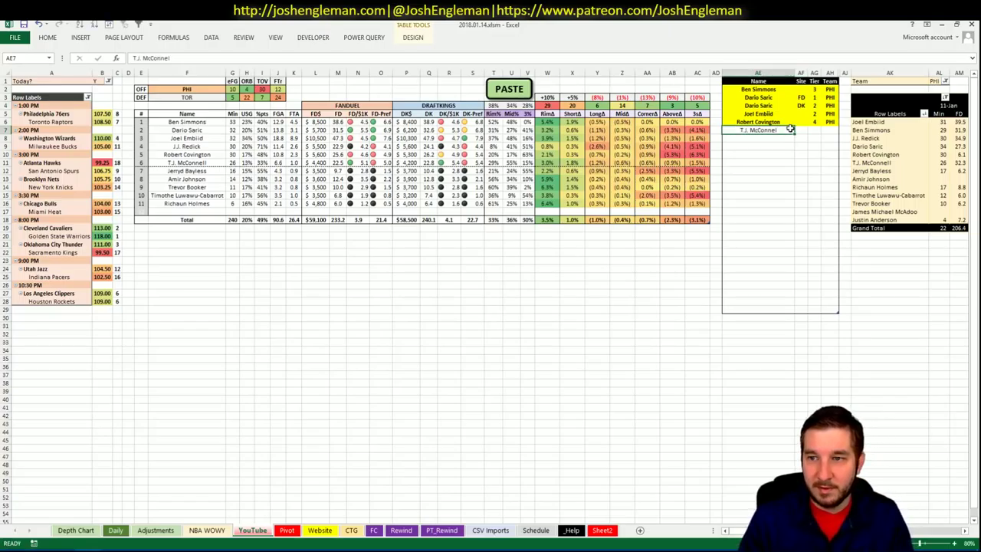
pyautogui.write('l')
pyautogui.press('Return')
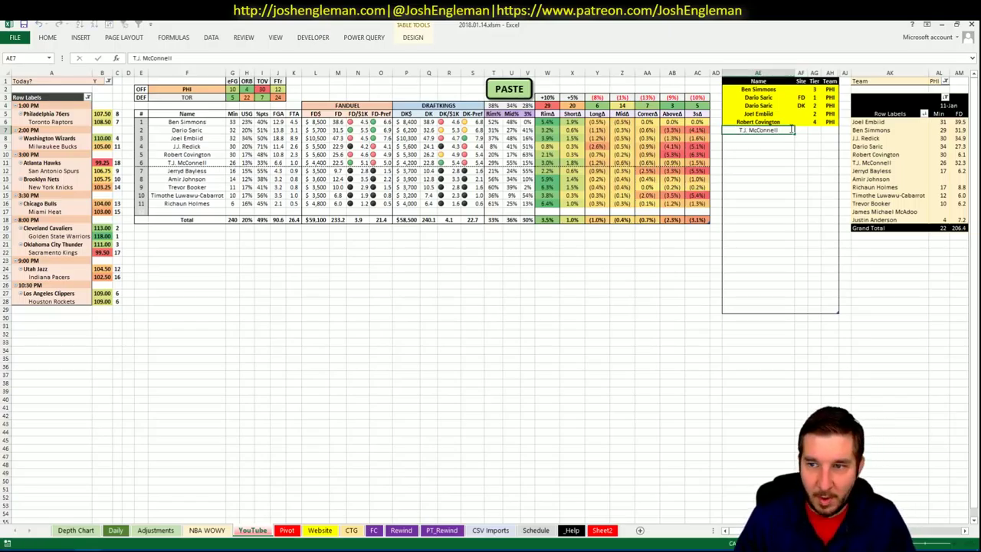
pyautogui.press('Tab')
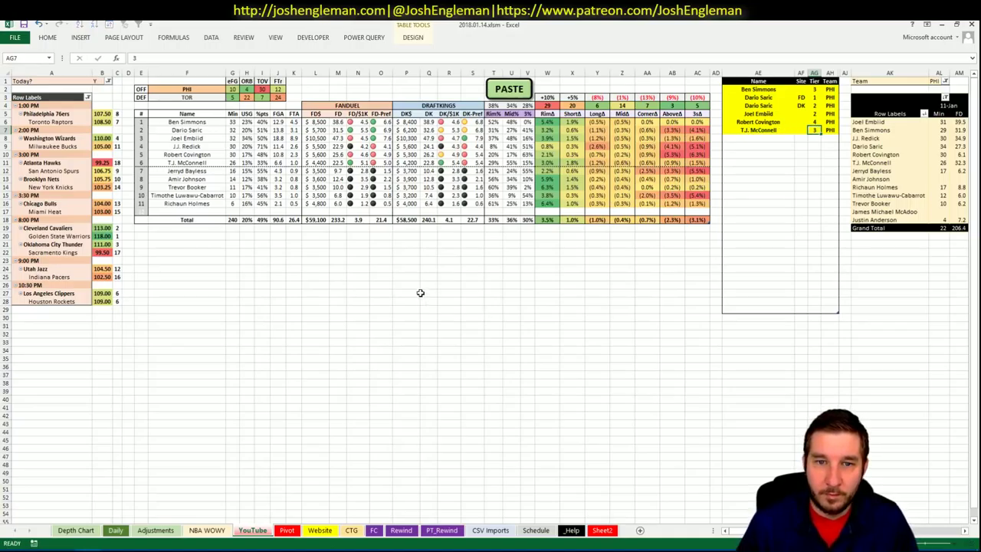
pyautogui.press('Return')
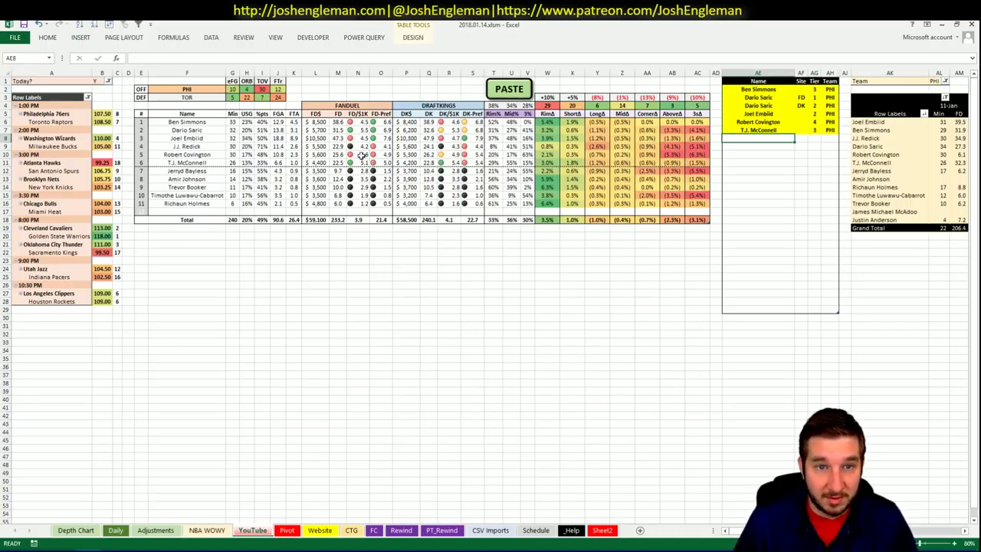
# - Set the offense team of the matchup table to TOR and open the CTG sheet
pyautogui.click(417, 301)
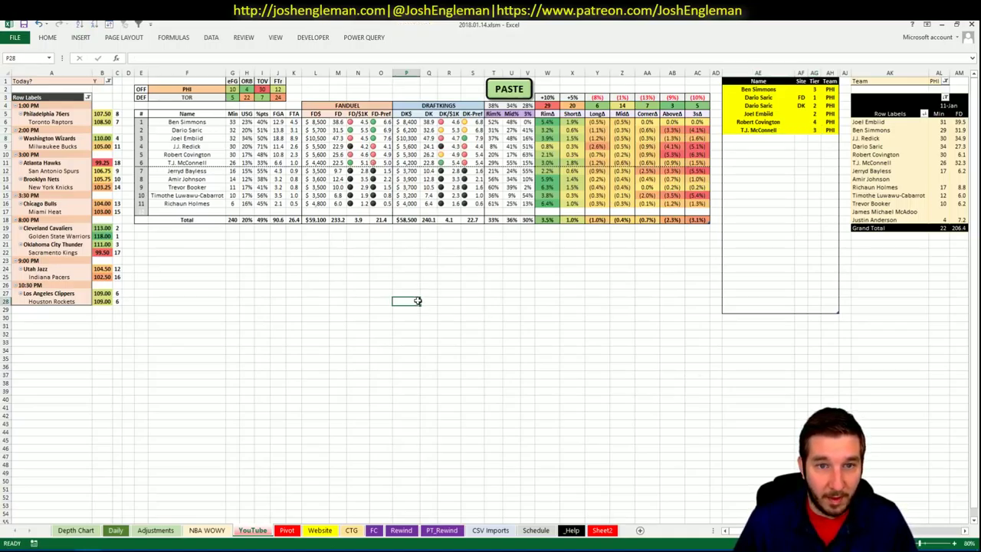
pyautogui.click(383, 275)
pyautogui.click(211, 87)
pyautogui.write('TOR')
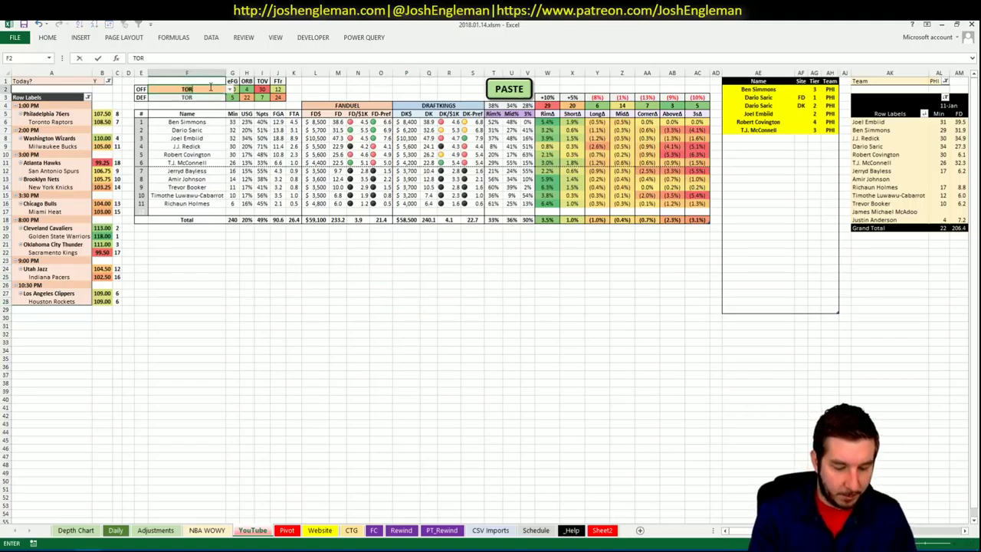
pyautogui.hotkey('ctrl', 'Return')
pyautogui.click(207, 97)
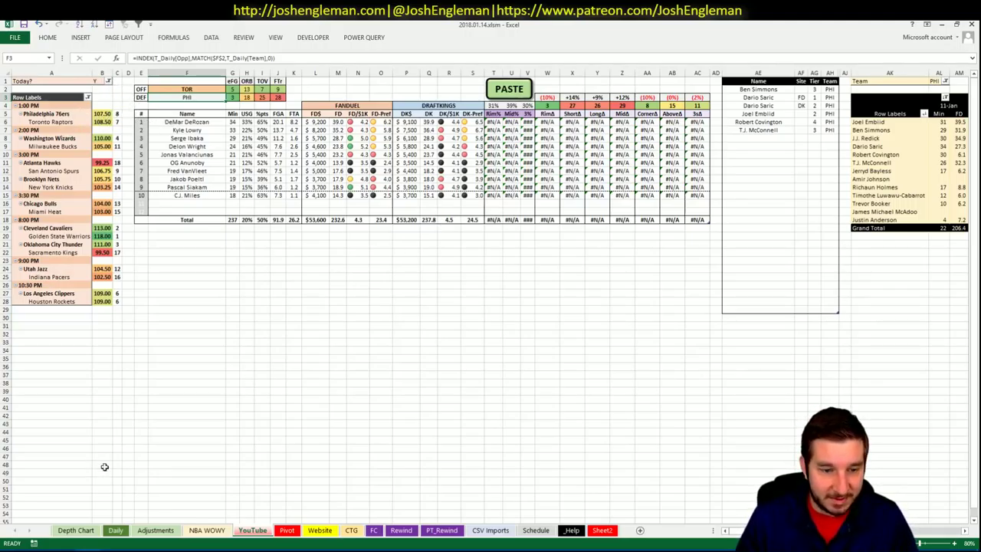
pyautogui.click(351, 529)
# - In the browser, close the ESPN 76ers schedule and open the Toronto Raptors' shooting frequency stats on Cleaning the Glass
pyautogui.hotkey('alt', 'Tab')
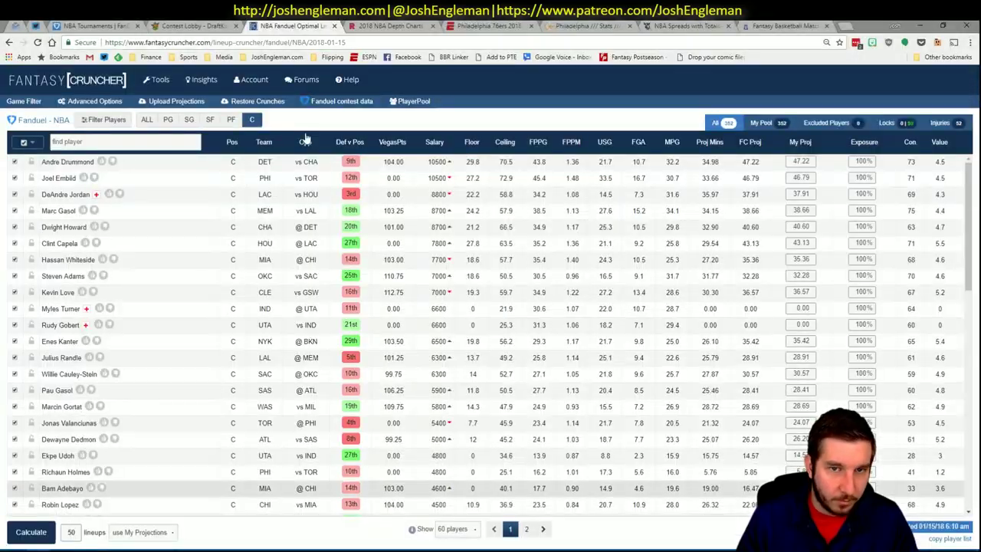
pyautogui.click(495, 26)
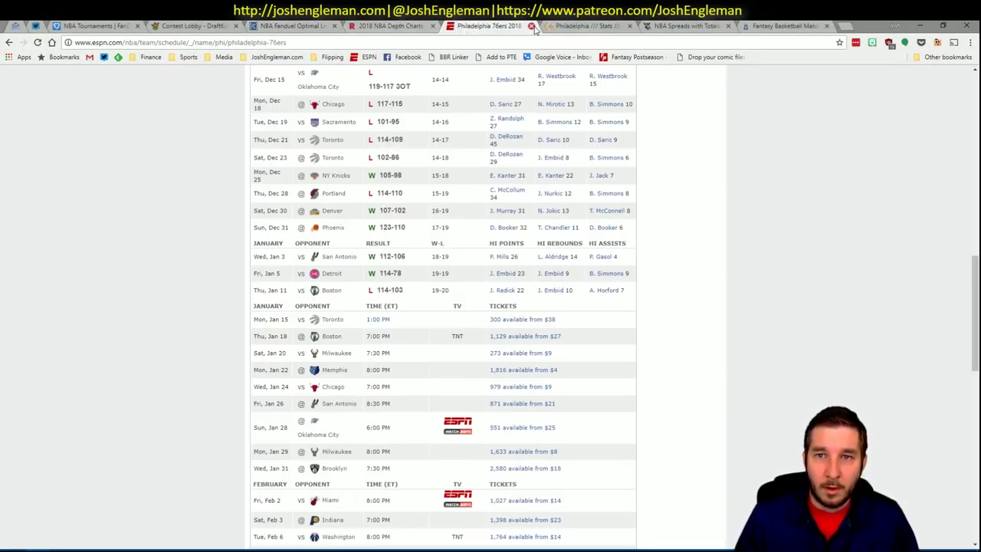
pyautogui.click(531, 26)
pyautogui.click(245, 106)
pyautogui.write('r')
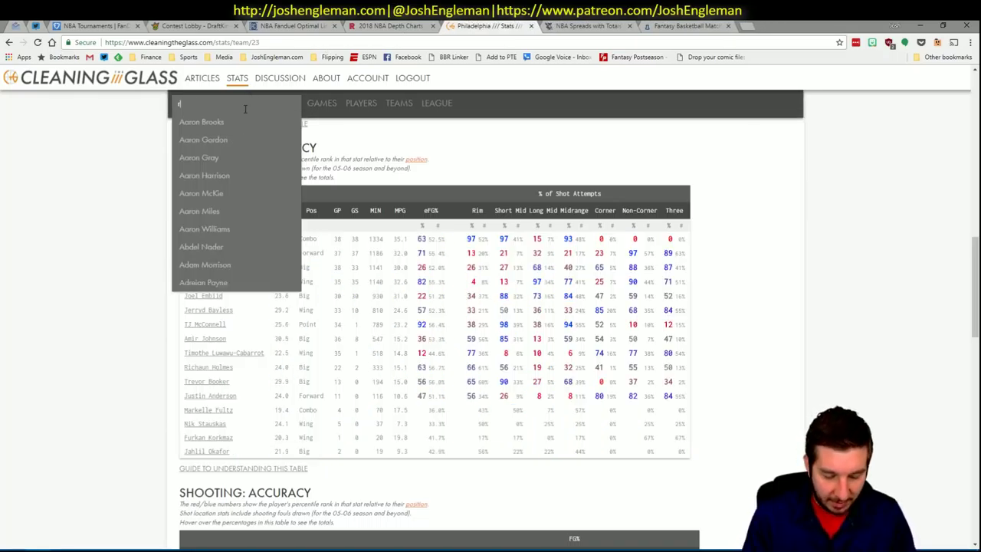
pyautogui.write('aptor')
pyautogui.click(223, 123)
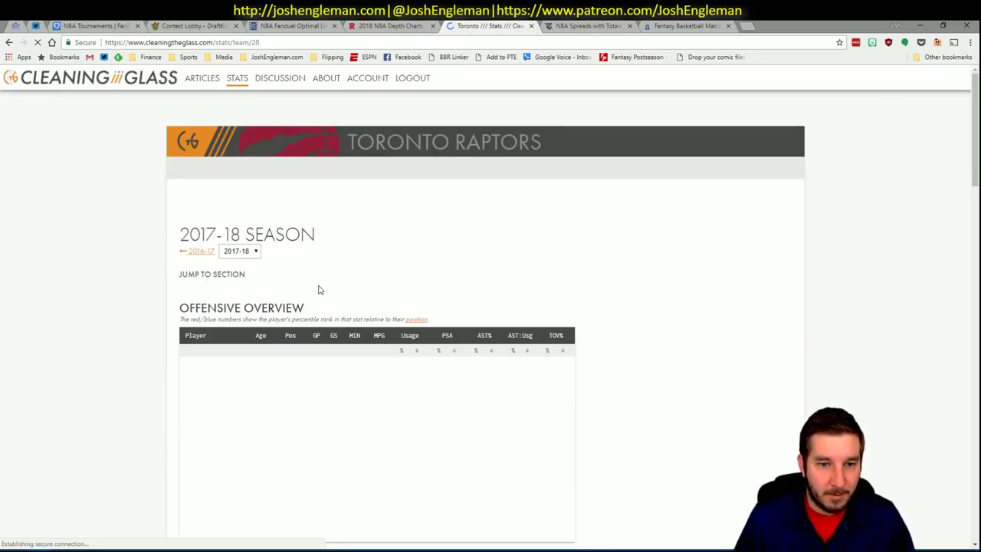
pyautogui.click(335, 286)
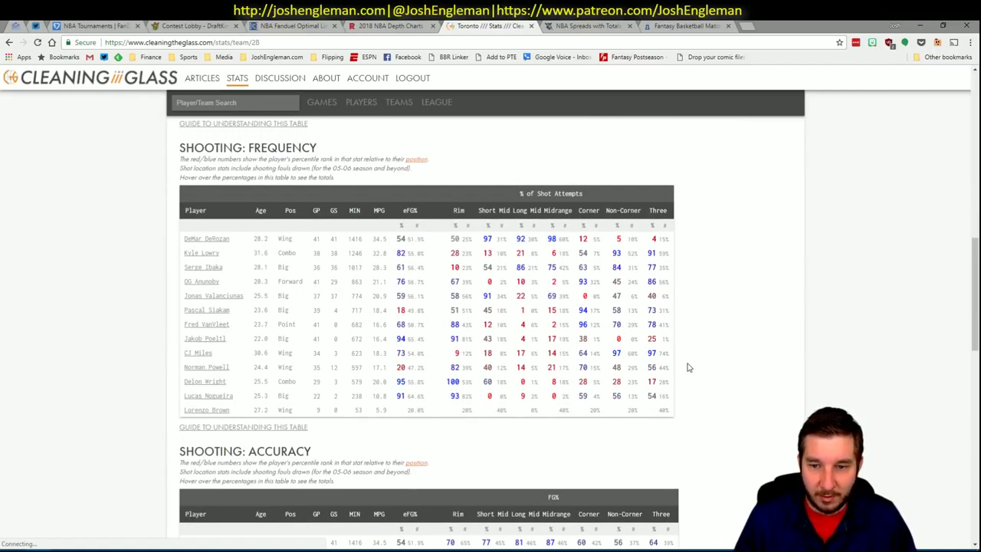
# - Copy the Raptors' shooting frequency rows into the Excel workbook's player shot data and return to the YouTube sheet
pyautogui.moveTo(665, 410)
pyautogui.moveTo(665, 410); pyautogui.dragTo(184, 243)
pyautogui.hotkey('alt', 'Tab')
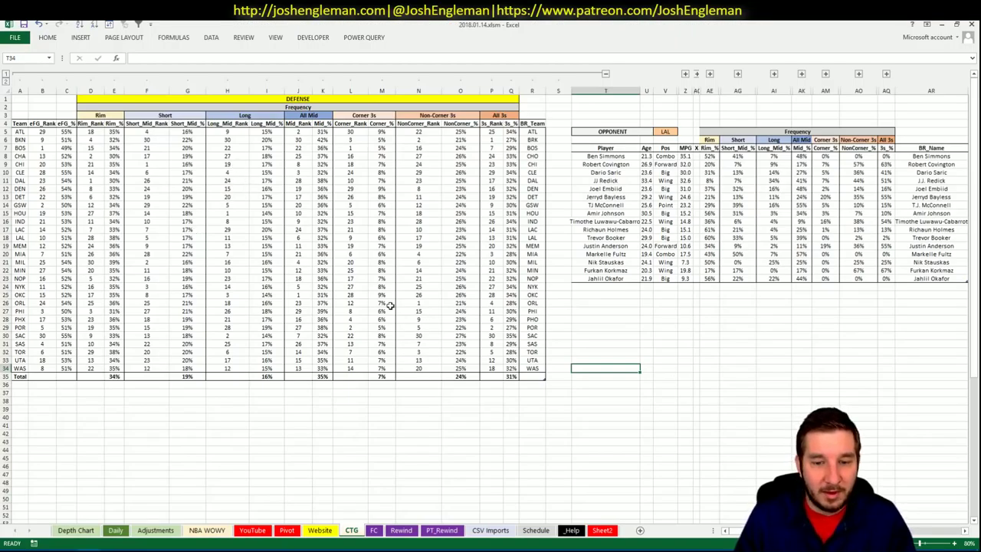
pyautogui.click(220, 530)
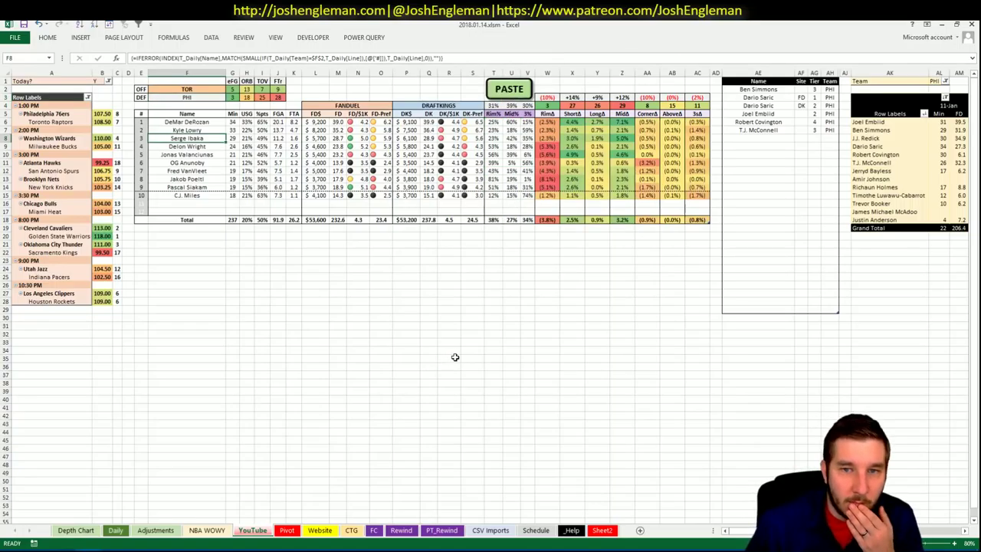
pyautogui.click(383, 317)
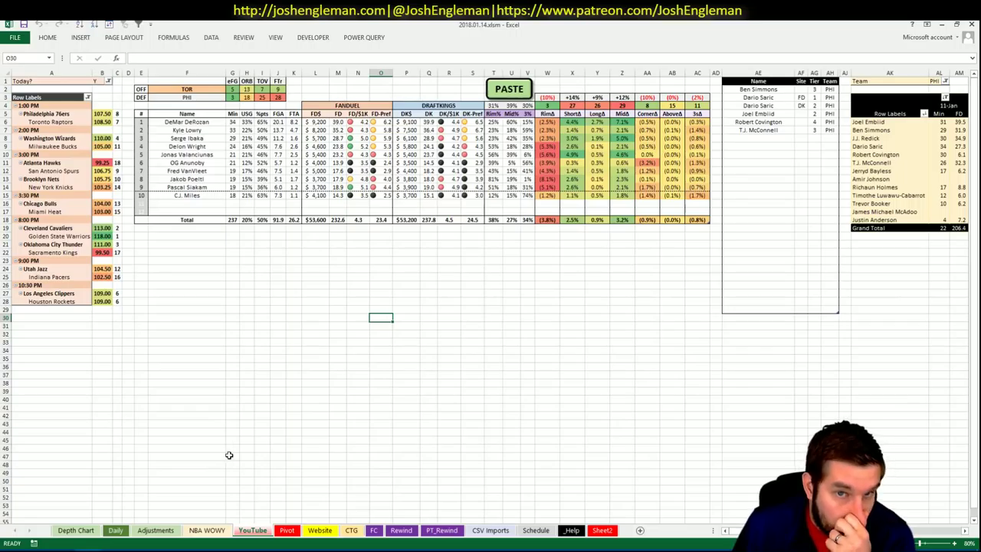
# - Review the TOR player projections for FD and DK on the Pivot sheet, and return to the YouTube sheet
pyautogui.click(287, 529)
pyautogui.scroll(-3, 181, 406)
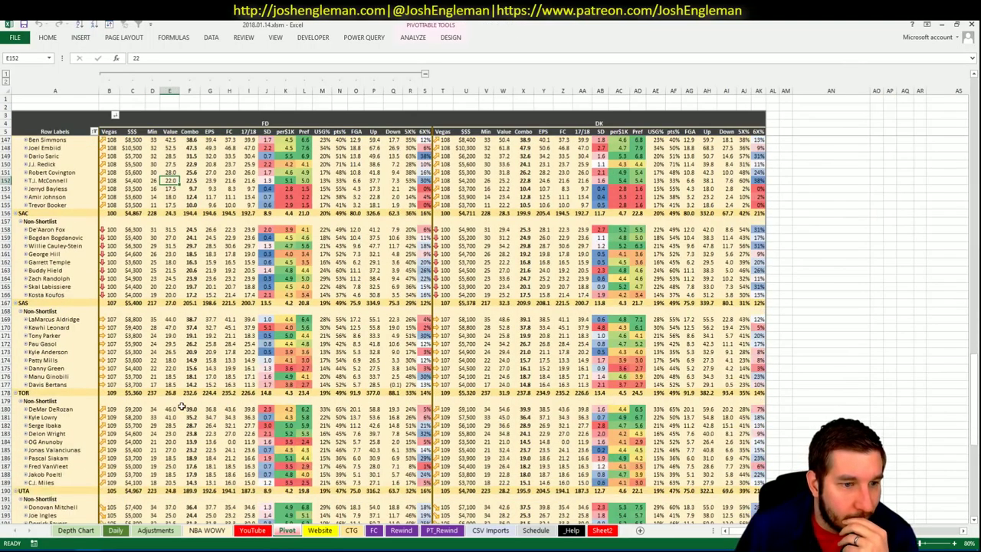
pyautogui.scroll(-5, 181, 406)
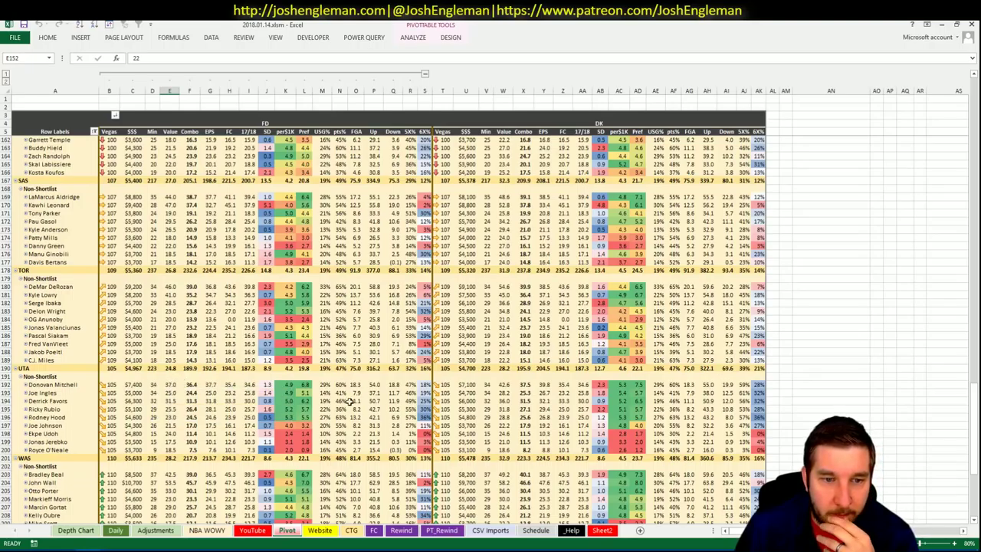
pyautogui.click(253, 531)
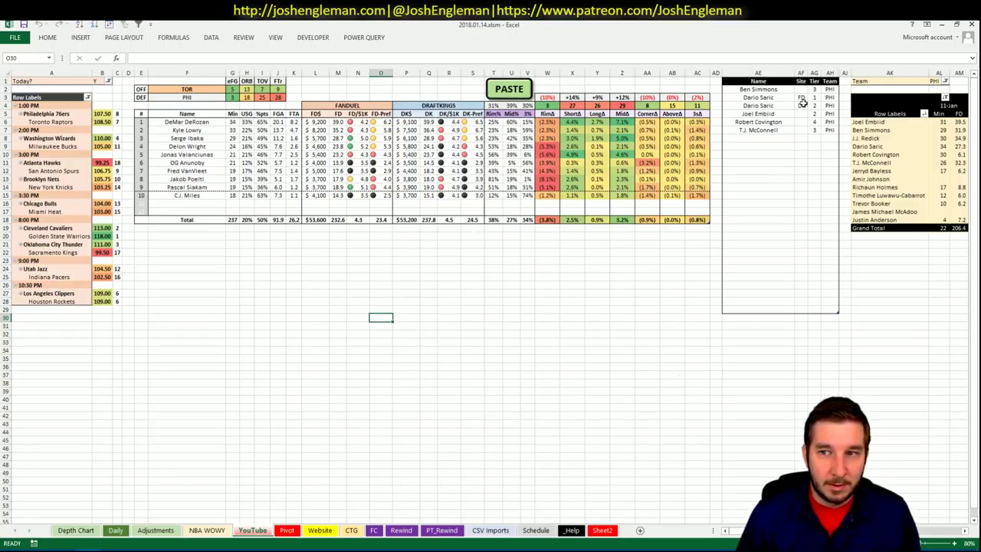
# - Add DeMar DeRozan to the picks table with tier 3 and no site
pyautogui.click(762, 138)
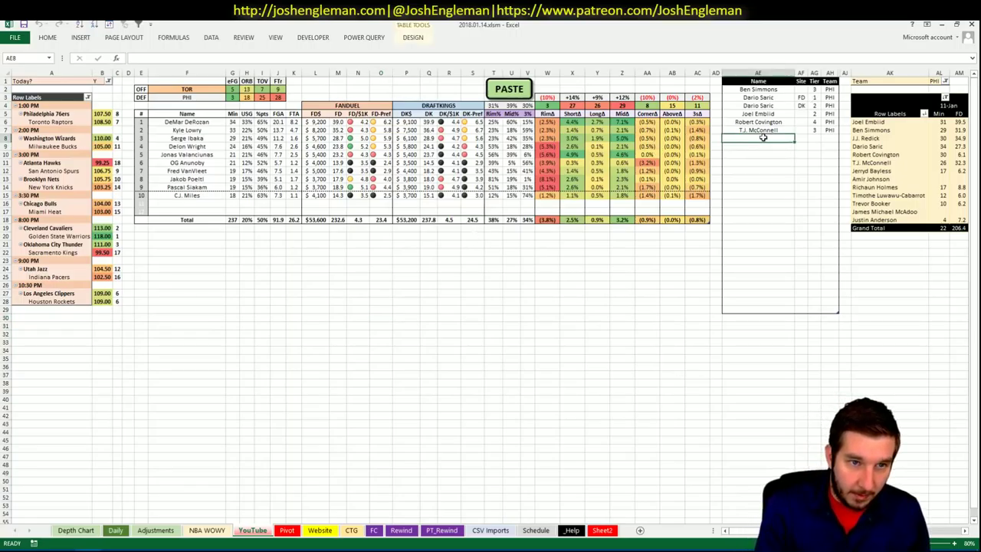
pyautogui.write('DeMar De')
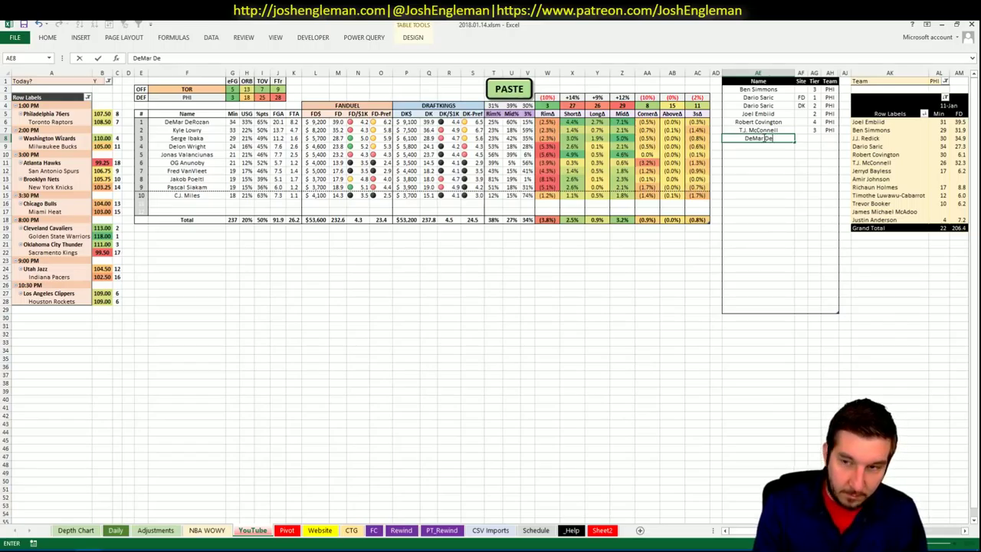
pyautogui.write('Rozan')
pyautogui.press('Tab')
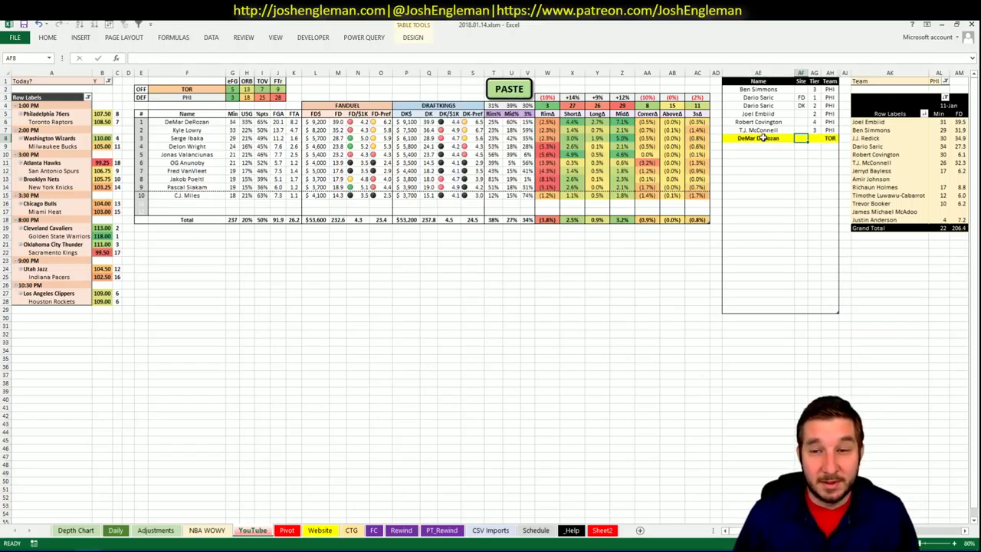
pyautogui.press('Tab')
pyautogui.write('3')
pyautogui.press('Return')
pyautogui.press('Left')
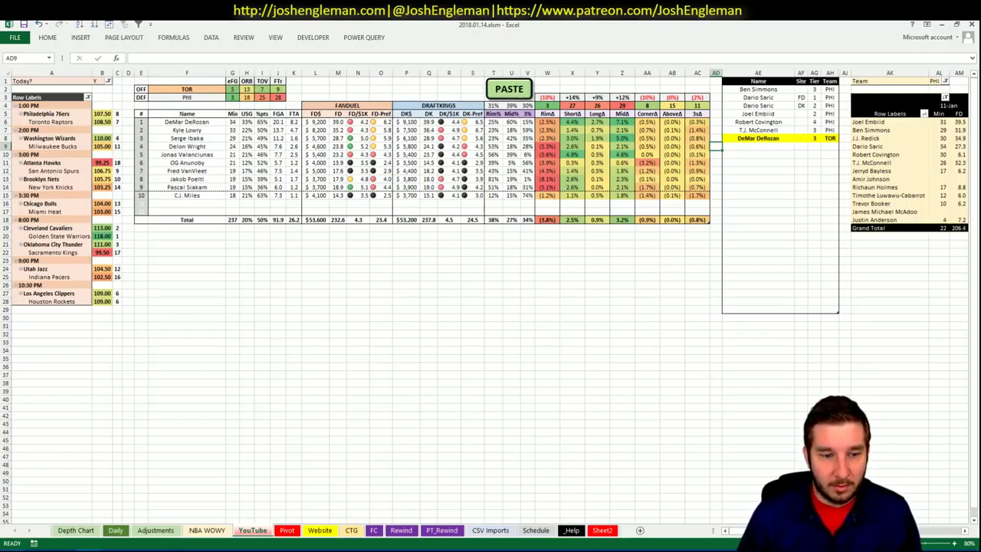
# - Switch to FantasyCruncher in the browser and list only the FanDuel shooting guards to check DeMar DeRozan's alternatives
pyautogui.hotkey('alt', 'Tab')
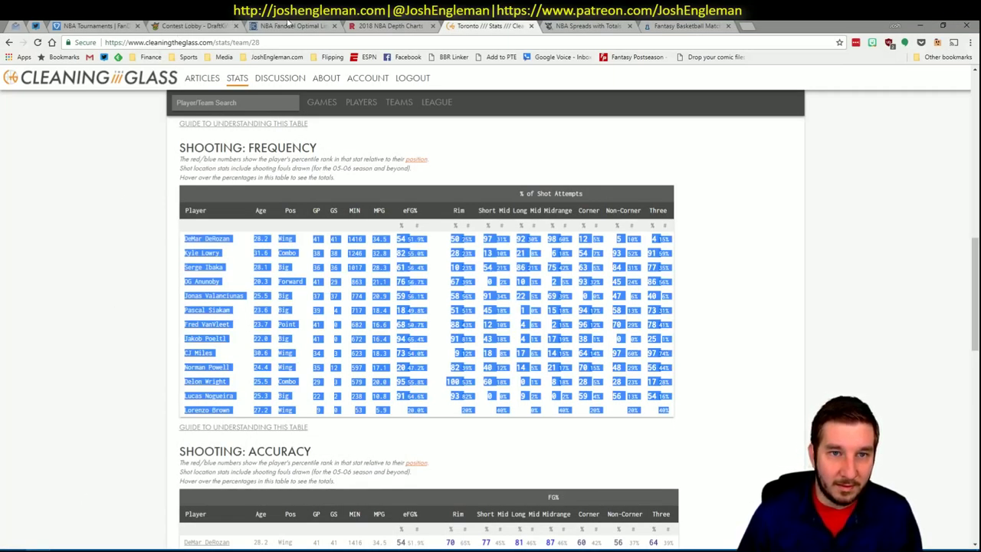
pyautogui.click(290, 25)
pyautogui.click(190, 124)
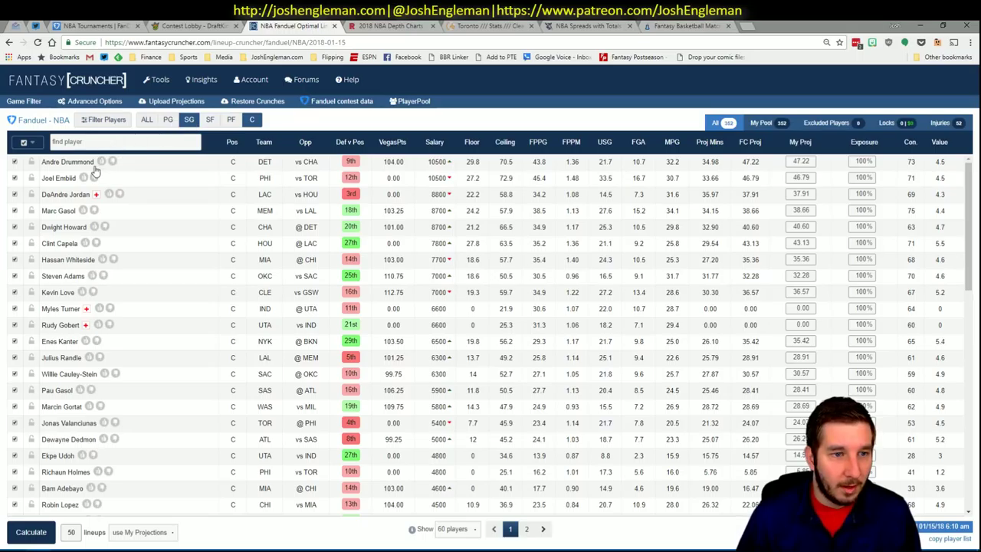
pyautogui.click(66, 195)
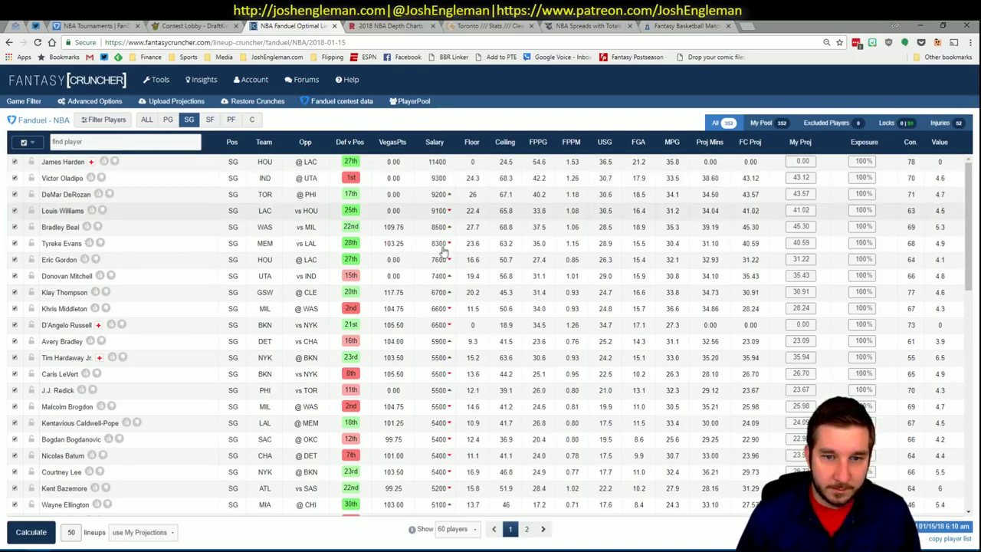
# - Filter DeMar DeRozan's FanDuel game log to opponent PHI, review those past games, and close the player card
pyautogui.click(347, 216)
pyautogui.click(348, 236)
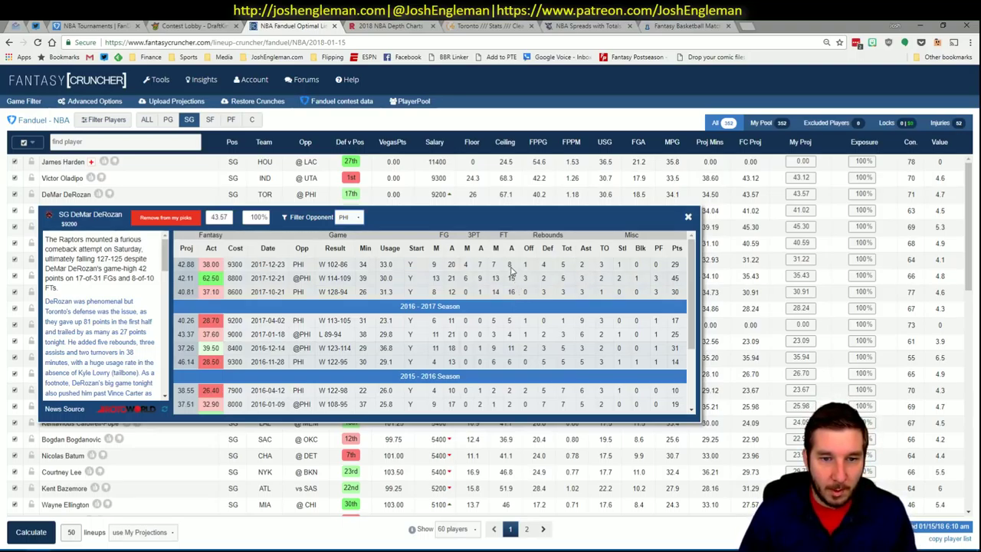
pyautogui.click(689, 219)
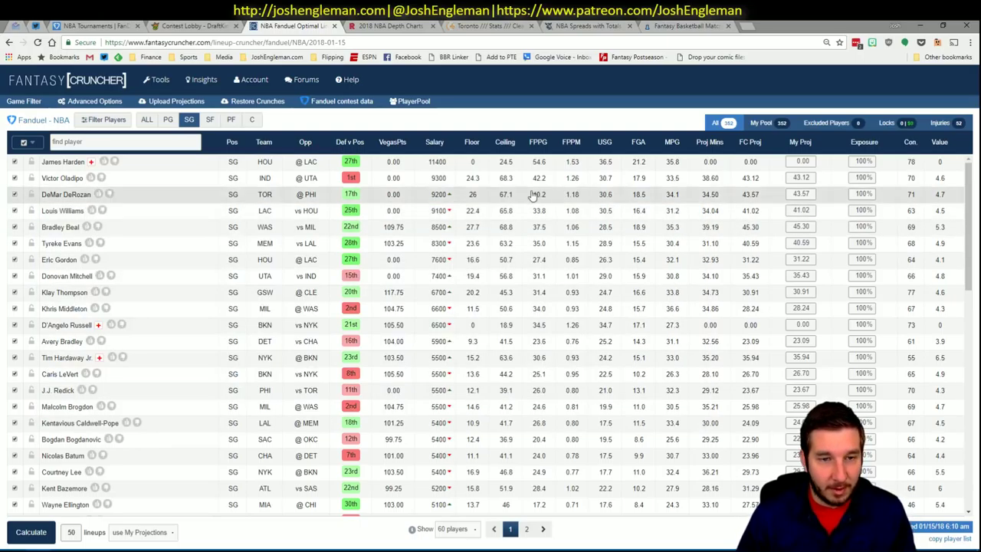
# - Switch to the Excel workbook and set DeMar DeRozan's tier in the picks table to 2
pyautogui.hotkey('alt', 'Tab')
pyautogui.click(814, 138)
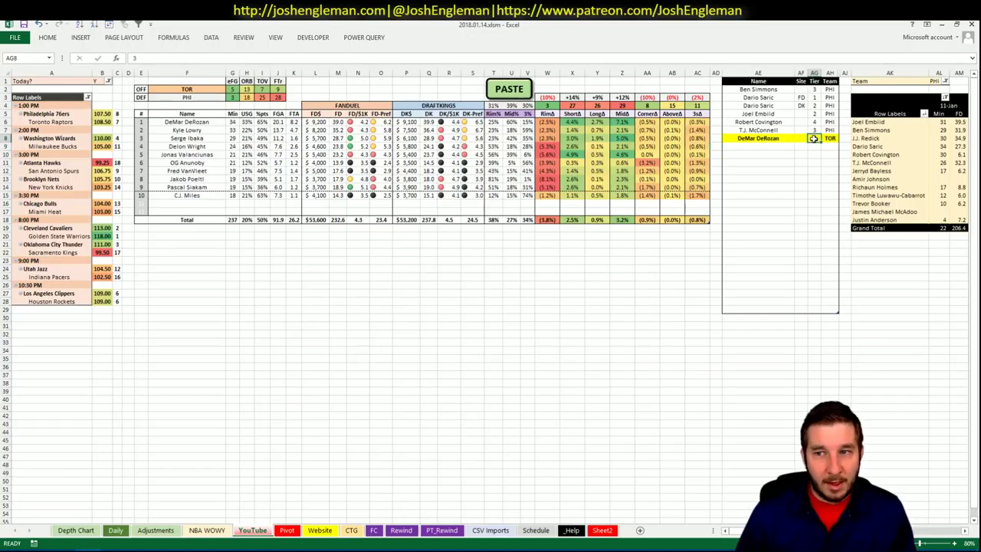
pyautogui.write('2')
pyautogui.press('Return')
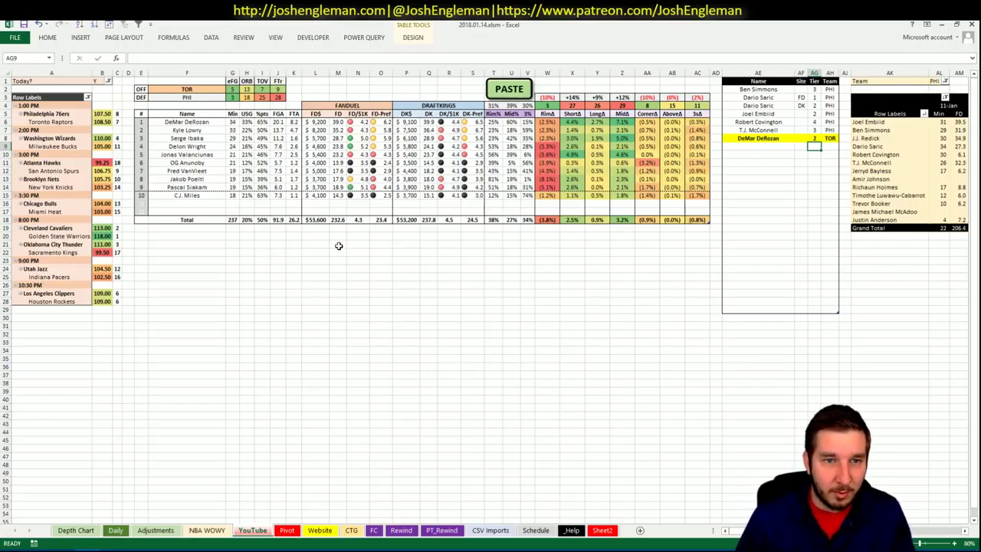
# - Switch to the browser, look up the Philadelphia 76ers' player stats on Cleaning the Glass, including Defense and Rebounding, and return to the Excel workbook
pyautogui.click(38, 550)
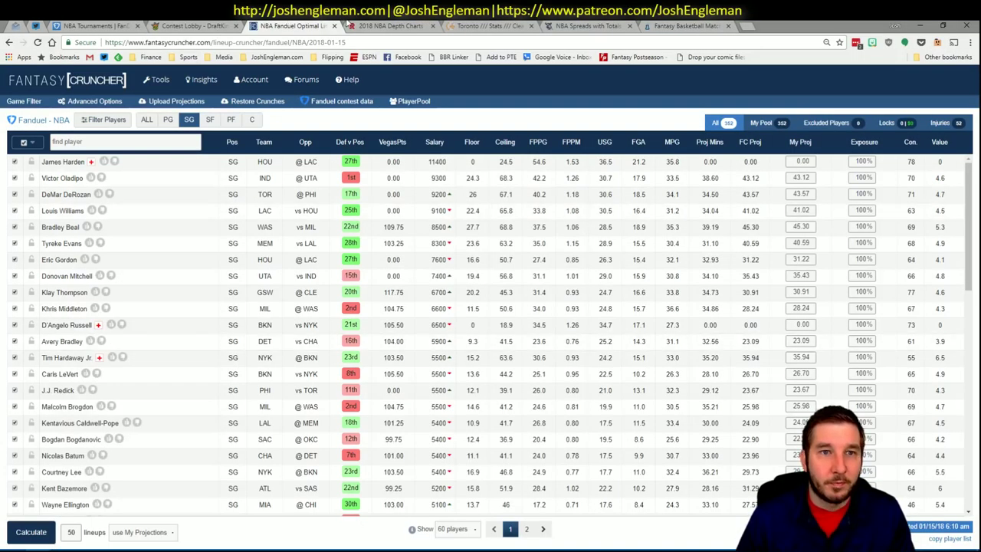
pyautogui.click(491, 25)
pyautogui.click(254, 98)
pyautogui.write('phi')
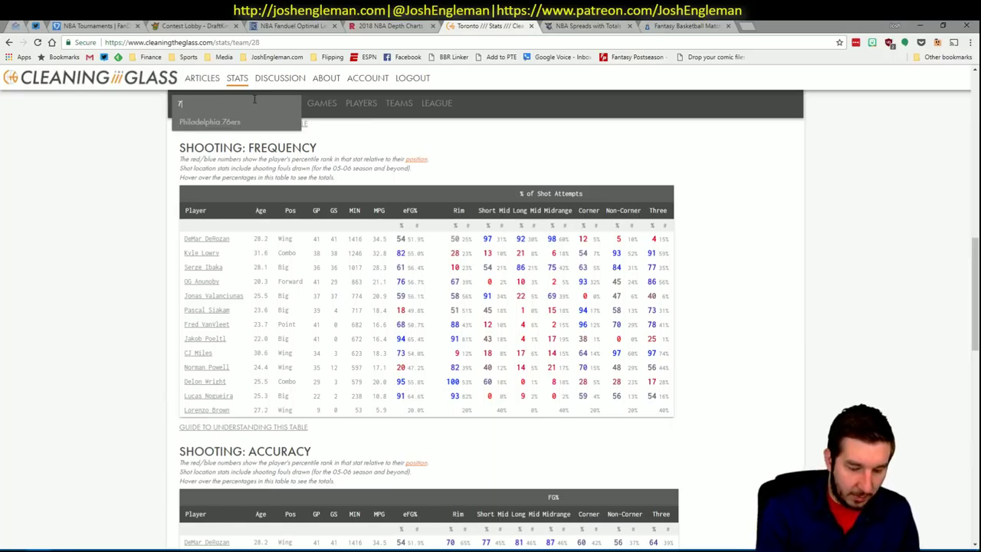
pyautogui.press('Return')
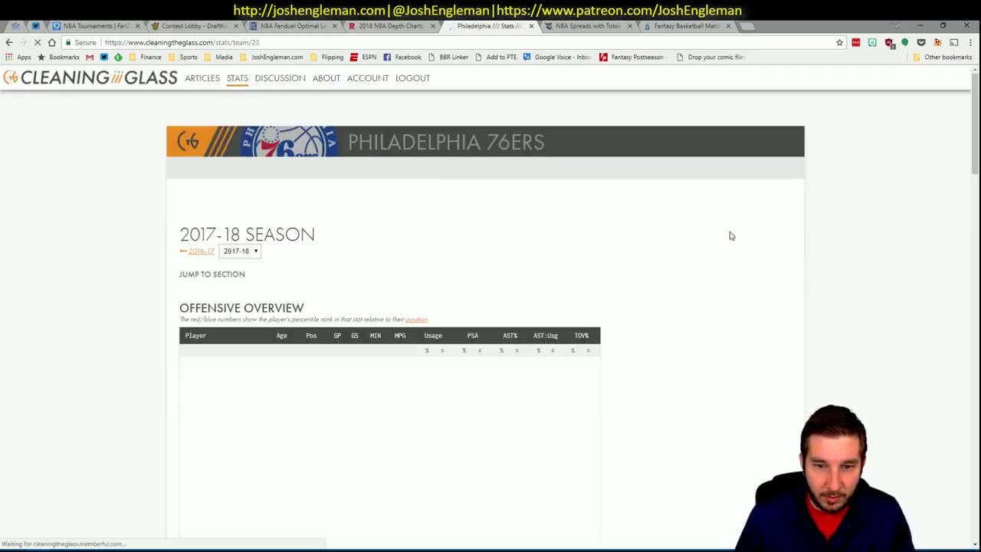
pyautogui.click(486, 284)
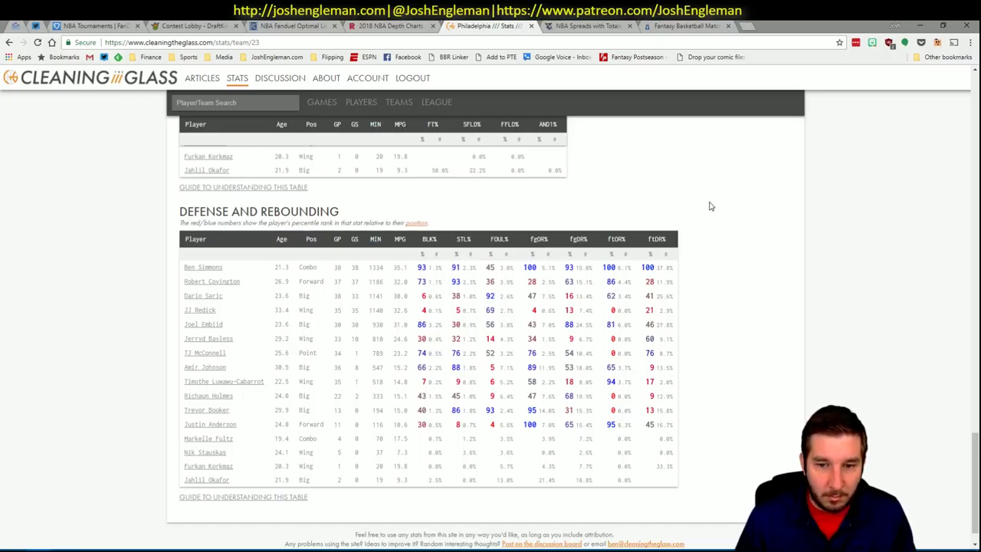
pyautogui.hotkey('alt', 'Tab')
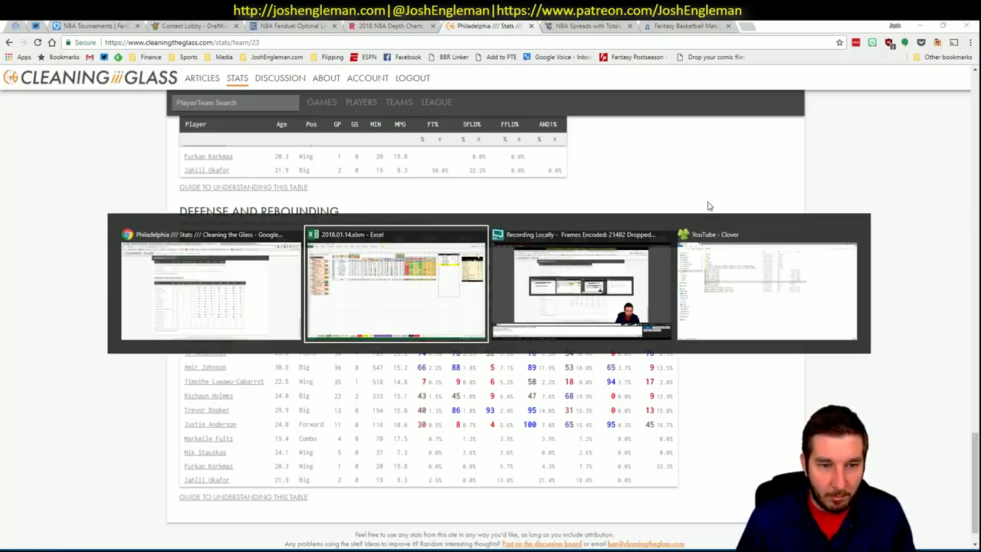
pyautogui.click(471, 364)
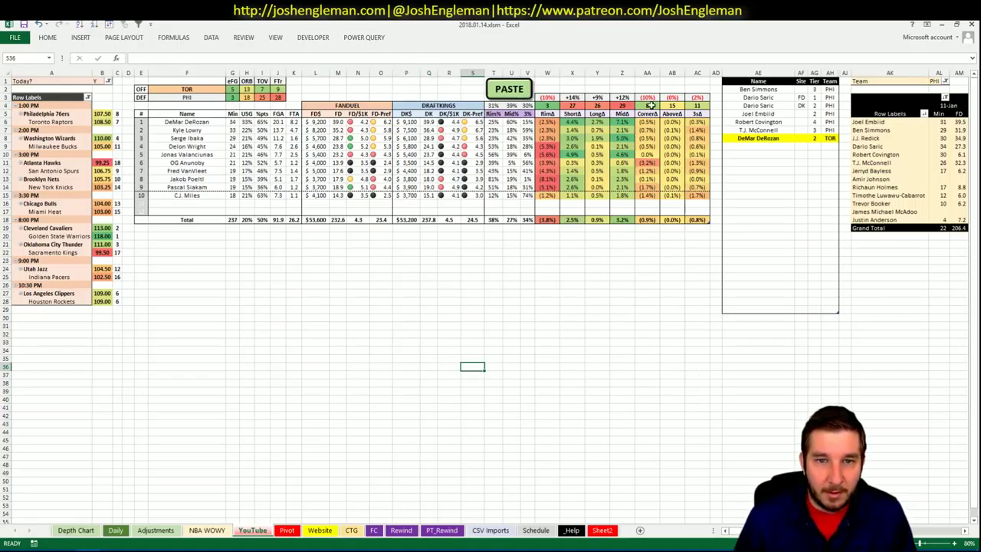
# - Add Kyle Lowry to the picks table with site DK and tier 3
pyautogui.click(783, 147)
pyautogui.write('Kyle Lowry')
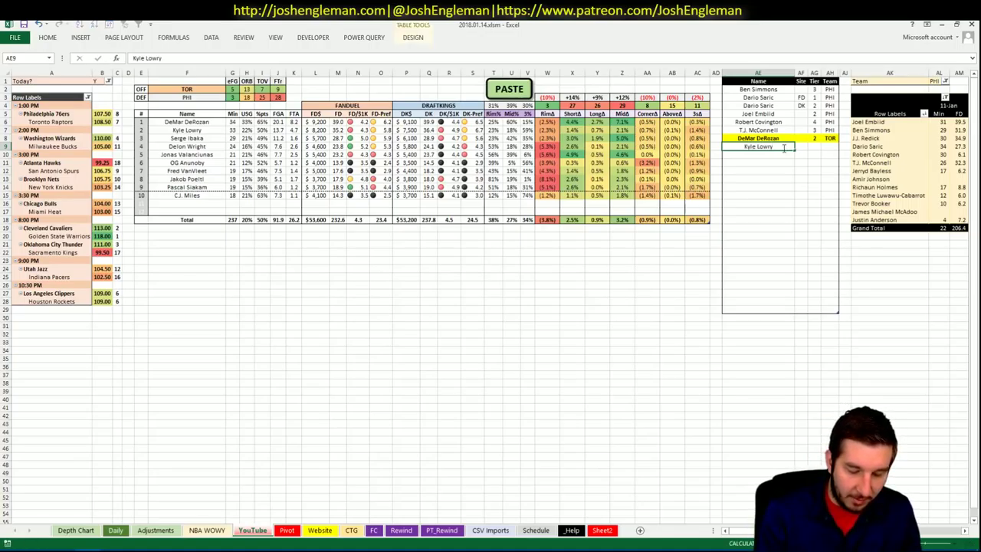
pyautogui.press('Tab')
pyautogui.write('DK')
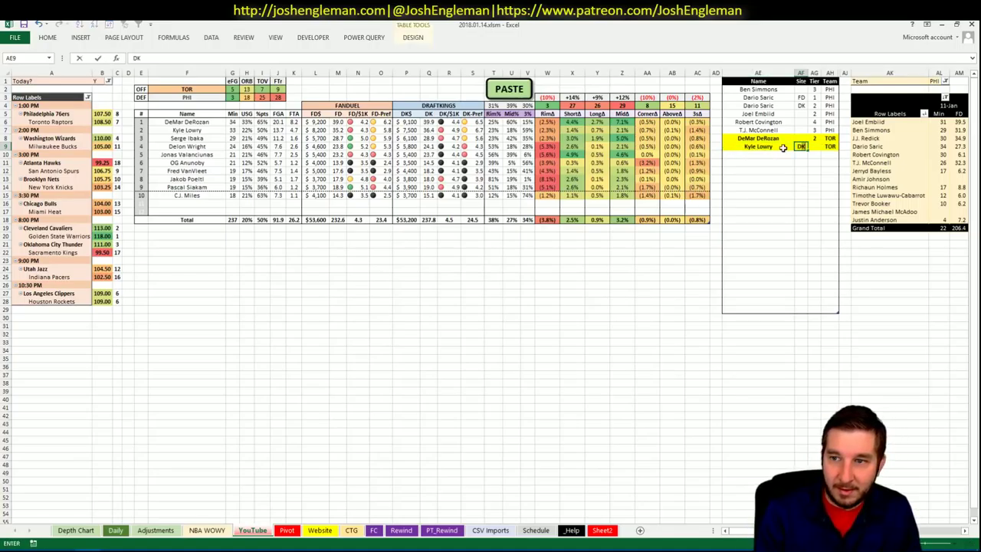
pyautogui.press('Return')
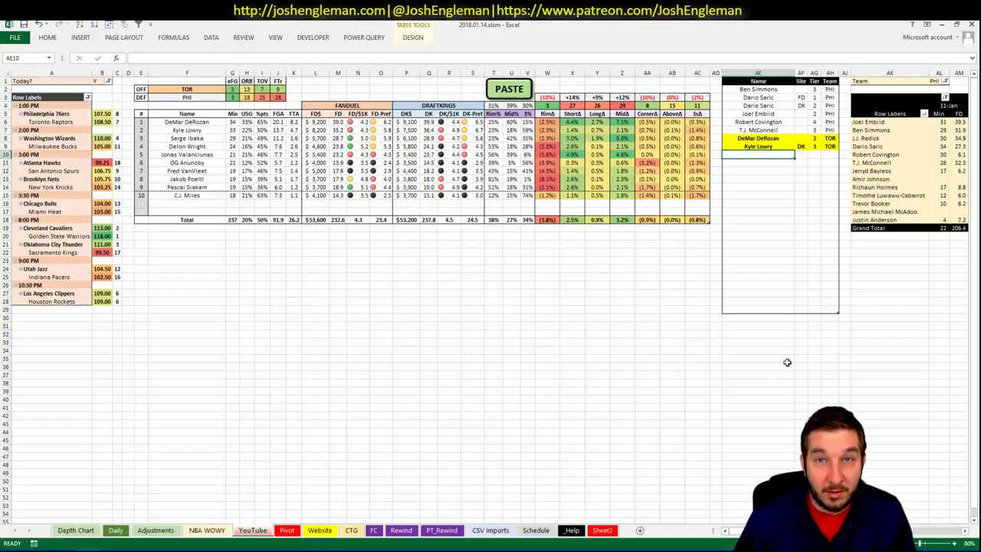
# - Filter the recent games pivot table to team TOR and review the Raptors' minutes and FD points by date
pyautogui.click(937, 82)
pyautogui.write('T')
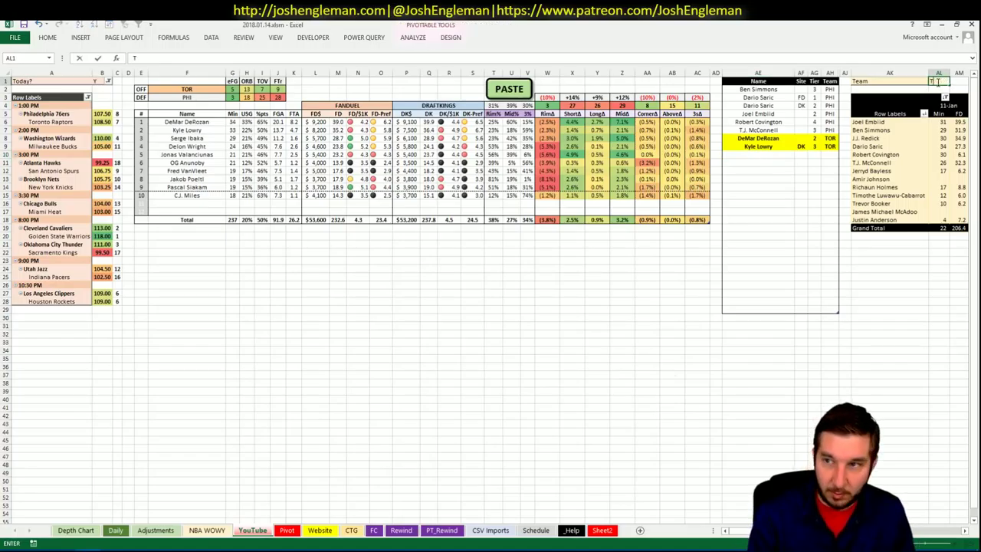
pyautogui.write('OR')
pyautogui.press('Return')
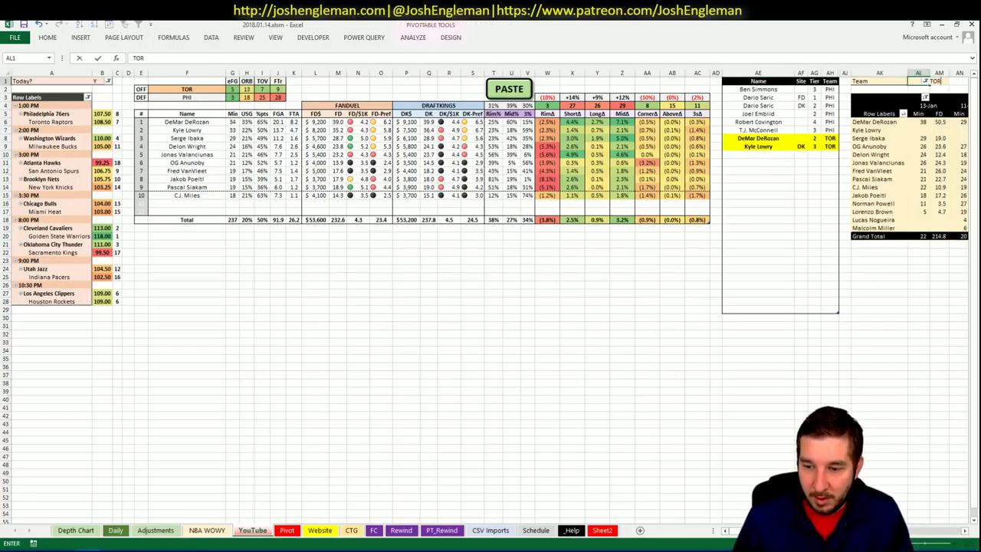
pyautogui.press('Return')
pyautogui.hscroll(6, 490, 299)
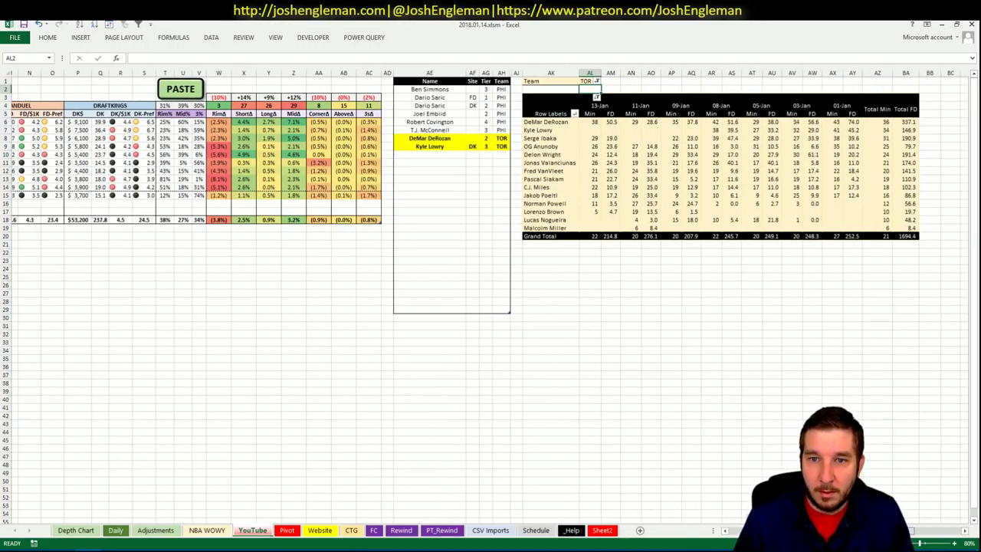
pyautogui.hscroll(1, 490, 299)
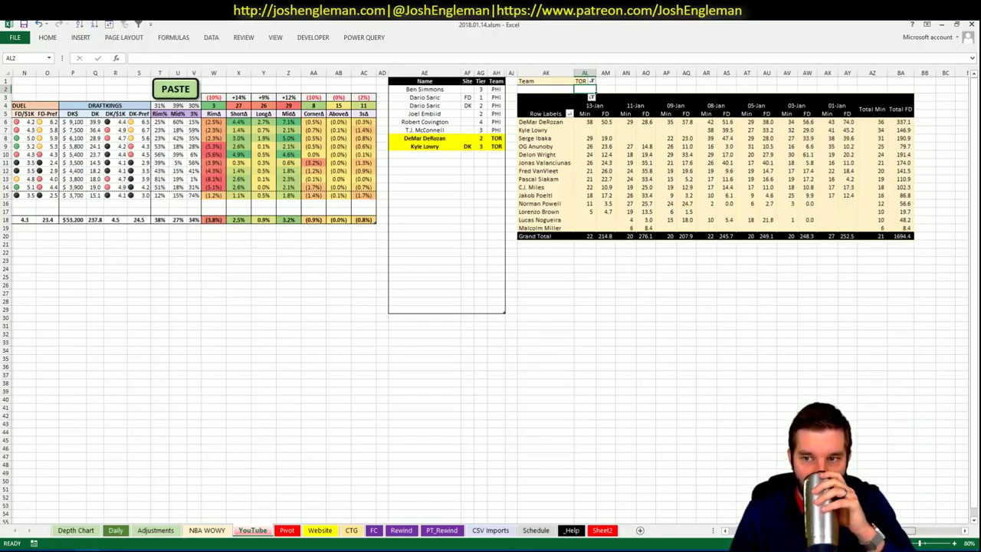
pyautogui.hscroll(2, 490, 299)
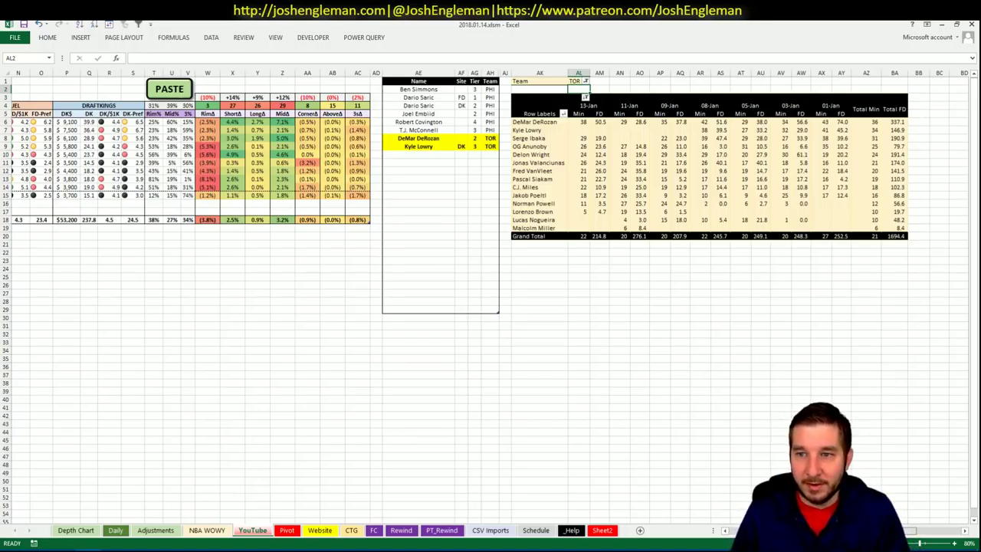
pyautogui.hscroll(1, 490, 299)
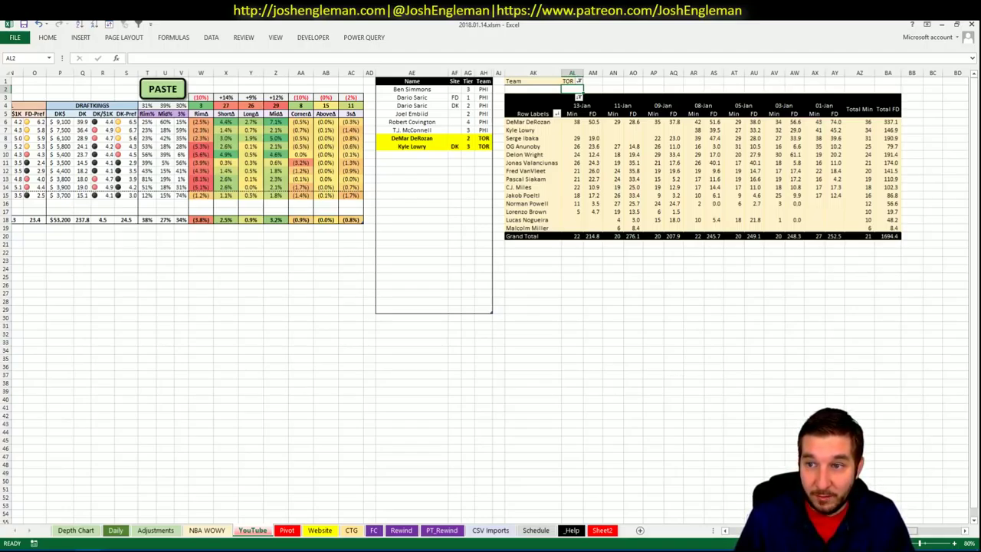
pyautogui.hscroll(-5, 491, 299)
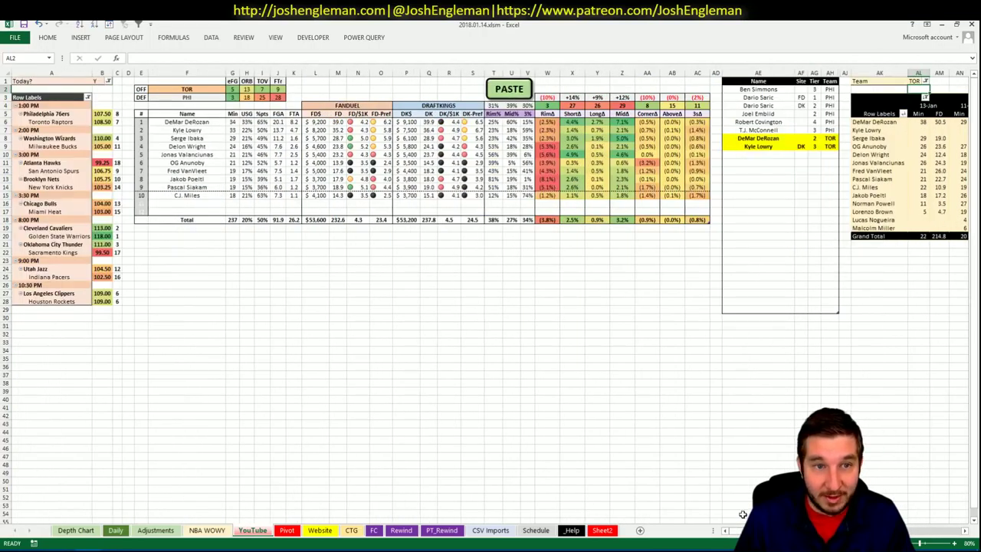
# - Add Serge Ibaka to the picks table with site FD and tier 2
pyautogui.click(784, 155)
pyautogui.write('Serge Ibaka')
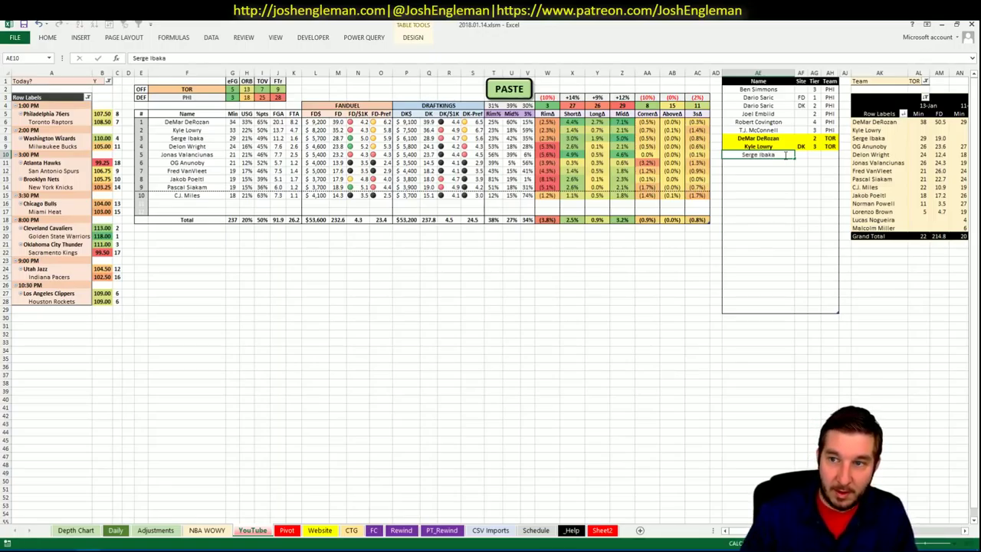
pyautogui.press('Tab')
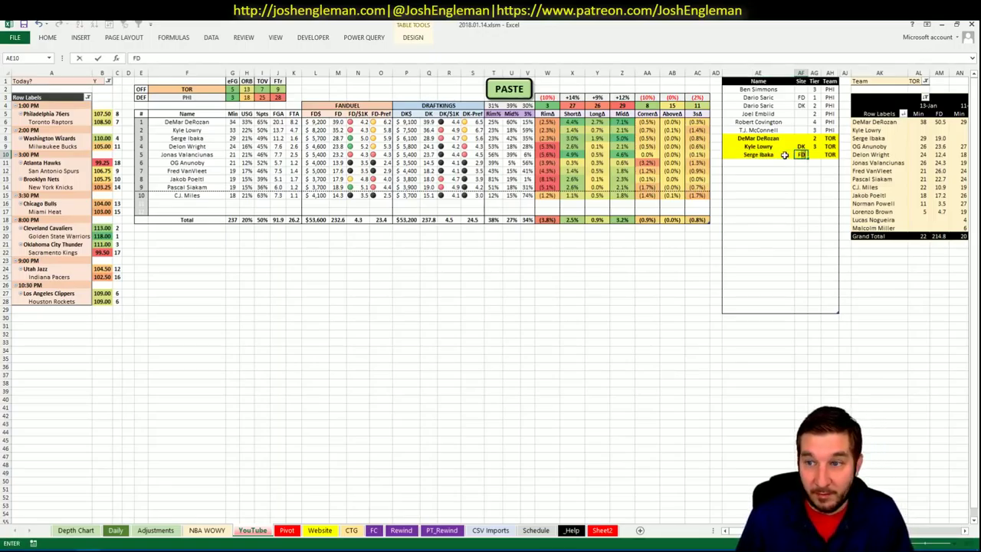
pyautogui.write('FD')
pyautogui.hotkey('ctrl', 'Return')
pyautogui.press('Return')
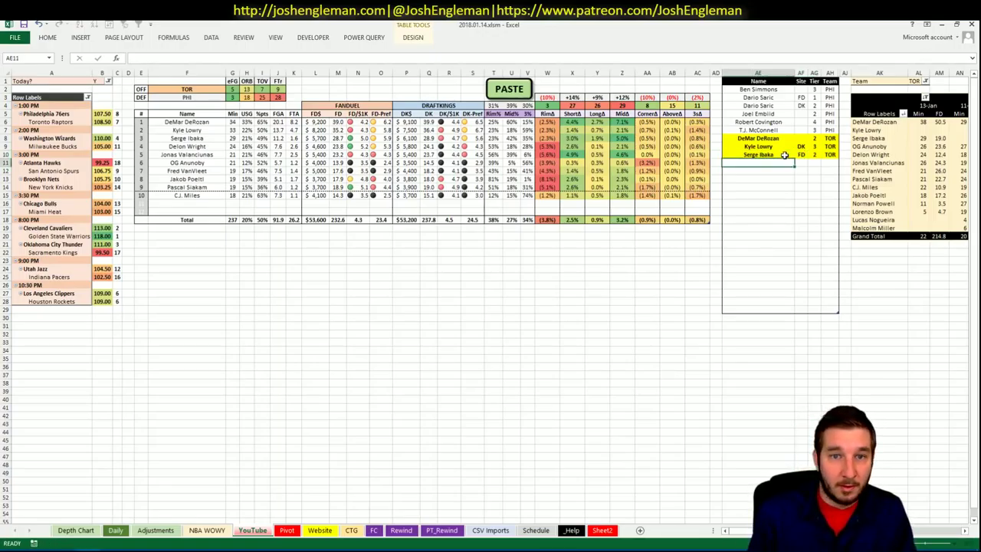
# - Add a second Serge Ibaka row to the picks table with site DK and tier 3
pyautogui.write('Serge Ibaka')
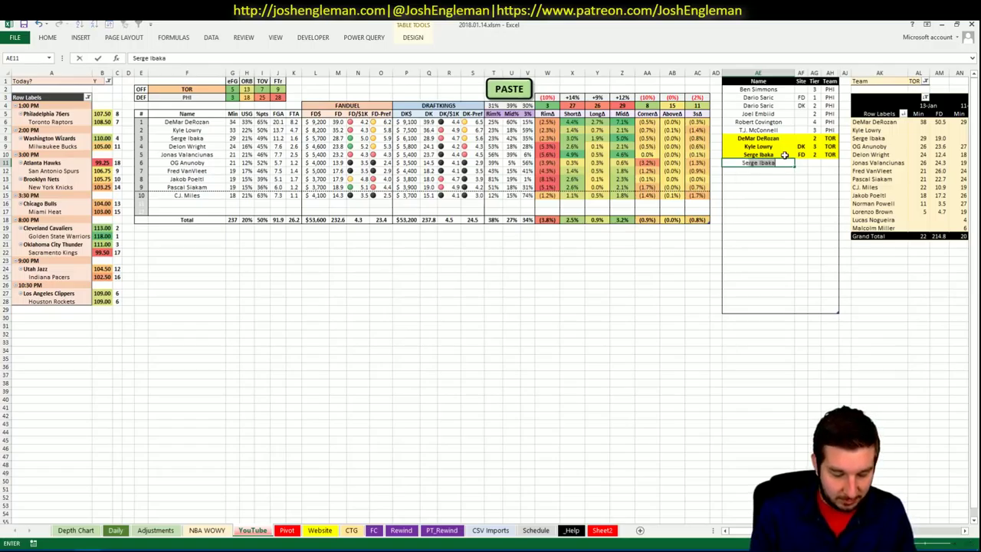
pyautogui.press('Tab')
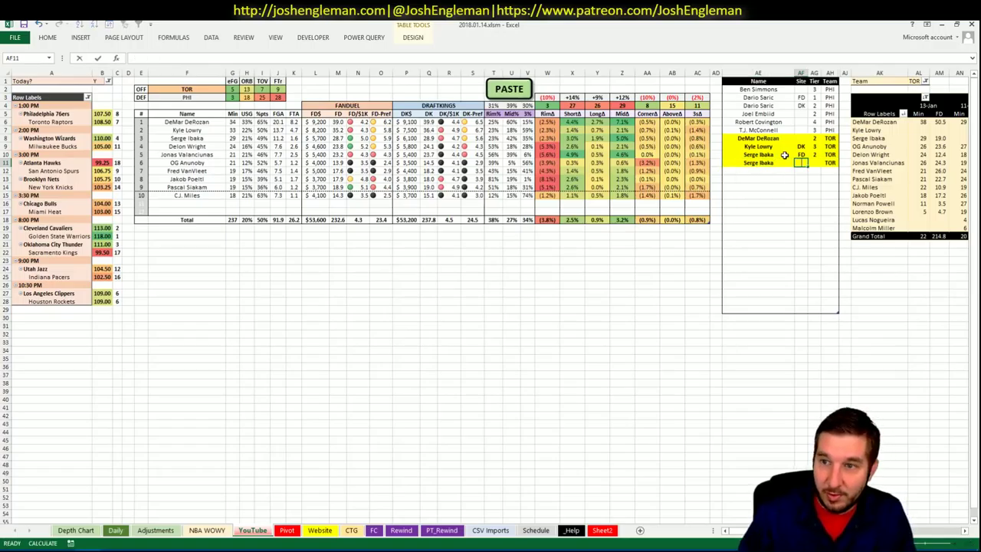
pyautogui.write('DK')
pyautogui.press('Tab')
pyautogui.write('3')
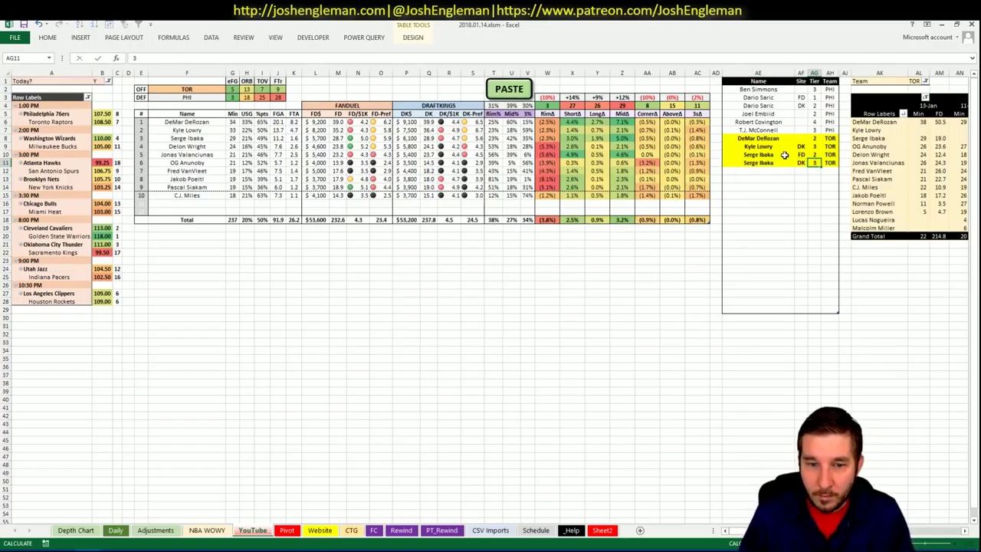
pyautogui.press('Return')
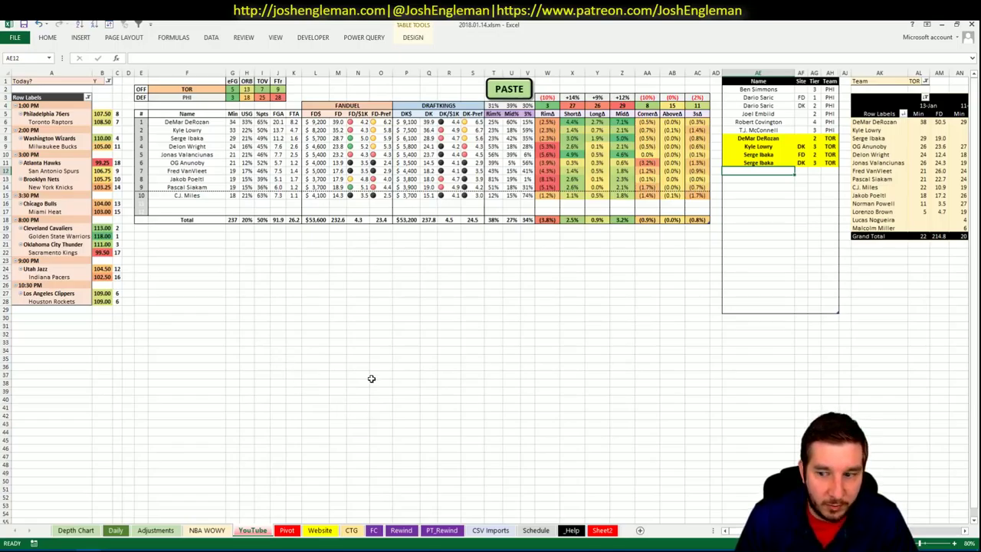
pyautogui.click(214, 236)
pyautogui.click(232, 236)
pyautogui.click(246, 236)
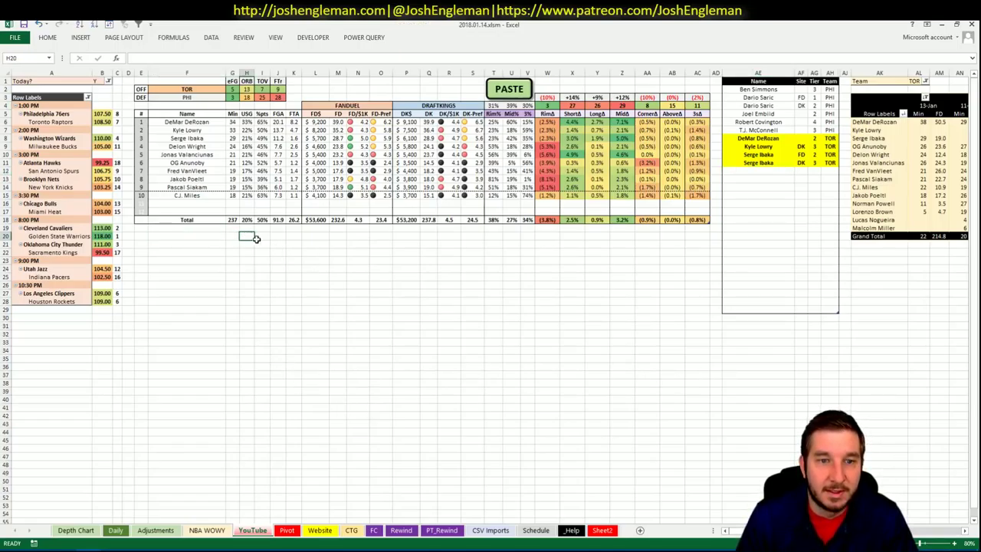
pyautogui.click(262, 236)
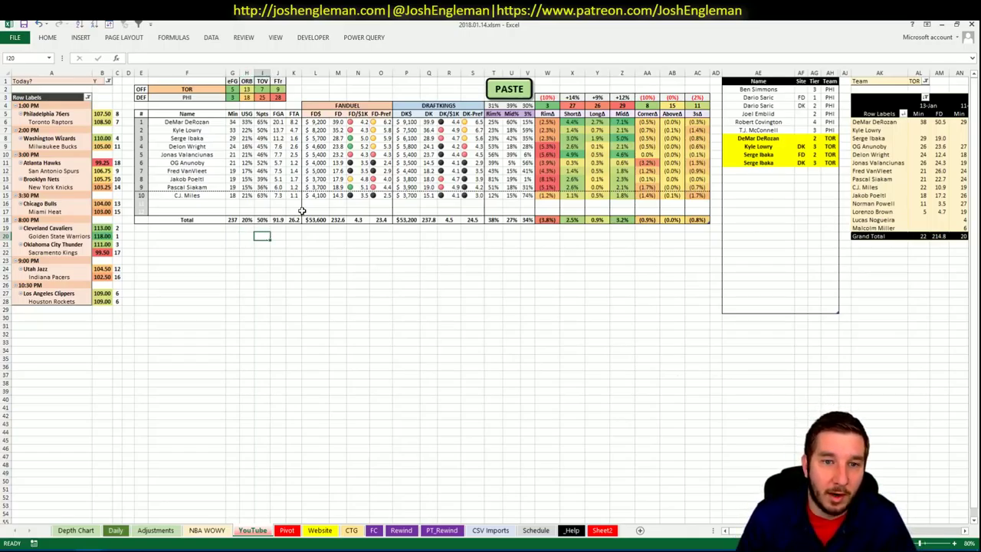
pyautogui.click(141, 235)
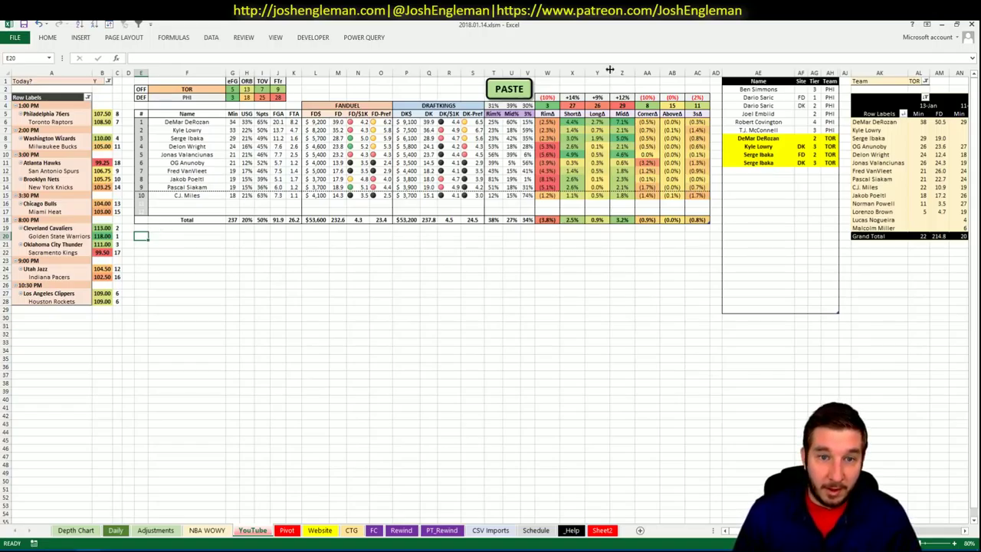
# - Add Delon Wright to the picks table with site FD and tier 3, checking the Raptors' recent games
pyautogui.click(747, 173)
pyautogui.write('D')
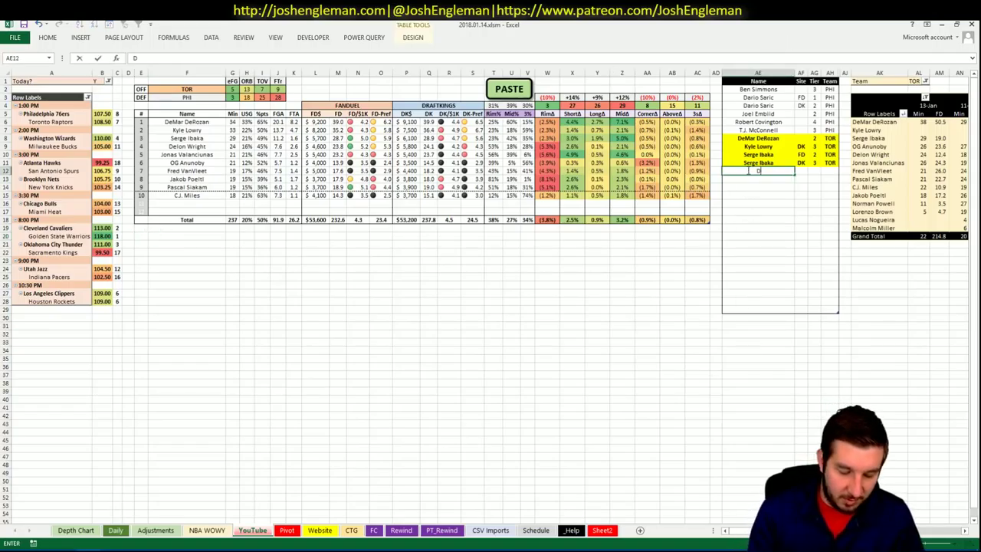
pyautogui.write('elon Wright')
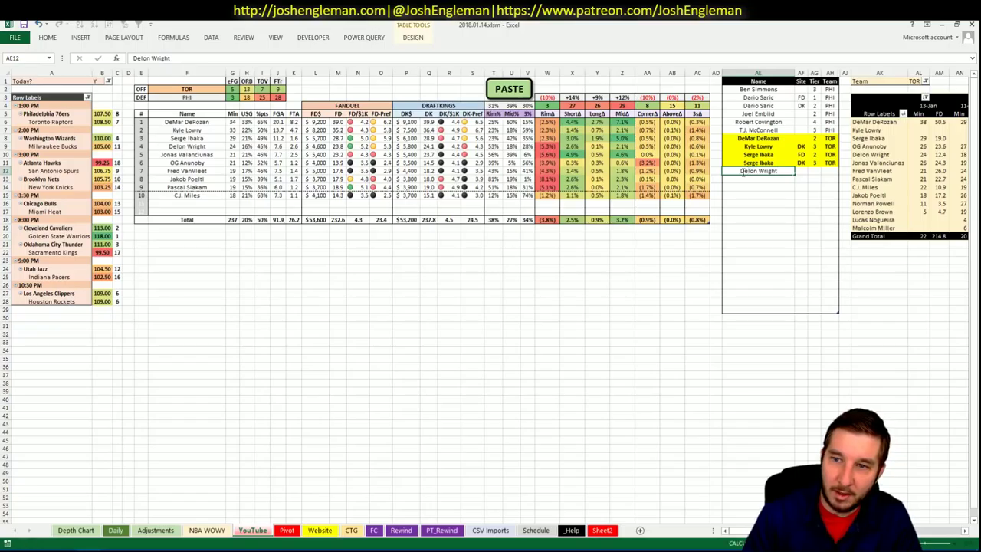
pyautogui.press('Tab')
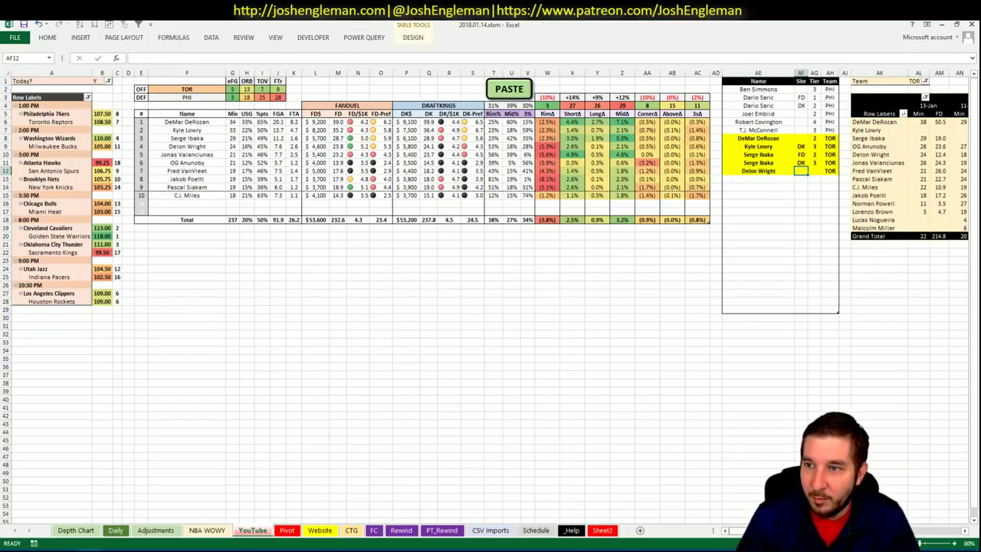
pyautogui.hscroll(3, 491, 298)
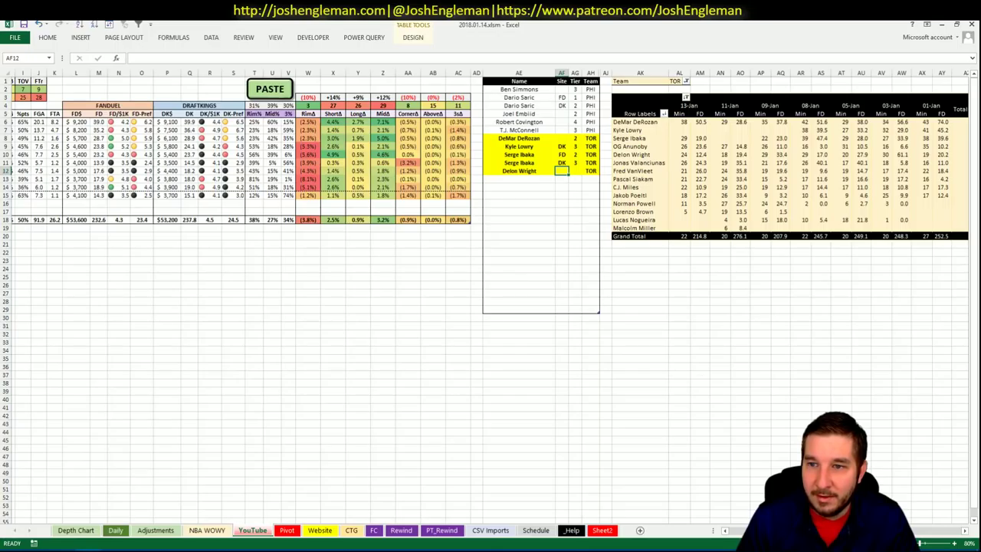
pyautogui.hscroll(1, 490, 299)
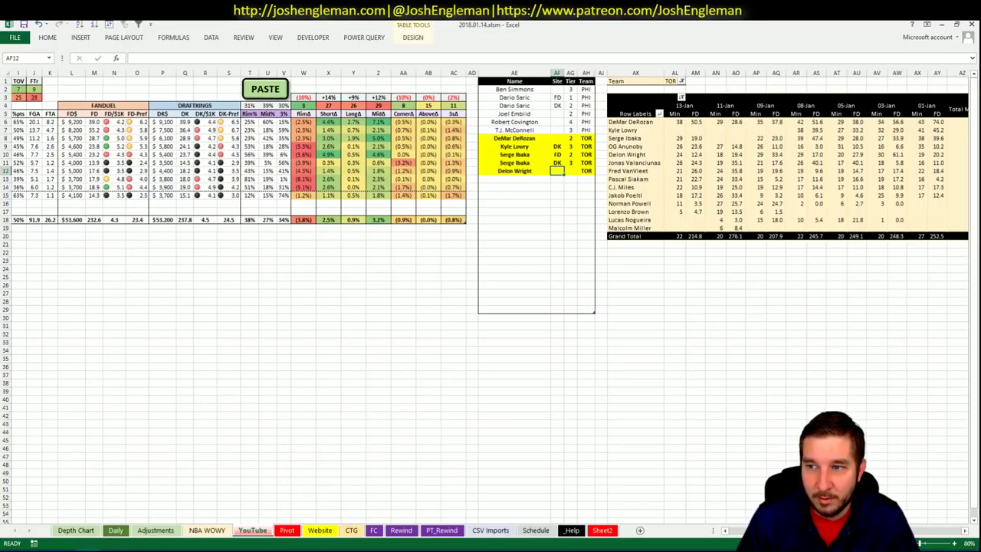
pyautogui.hscroll(-3, 490, 299)
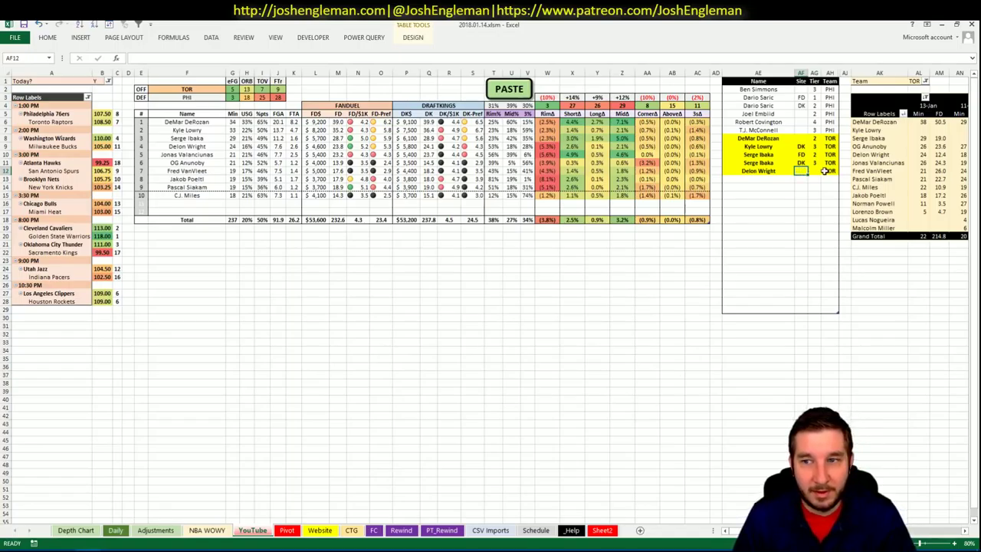
pyautogui.write('FD')
pyautogui.hotkey('ctrl', 'Return')
pyautogui.press('Right')
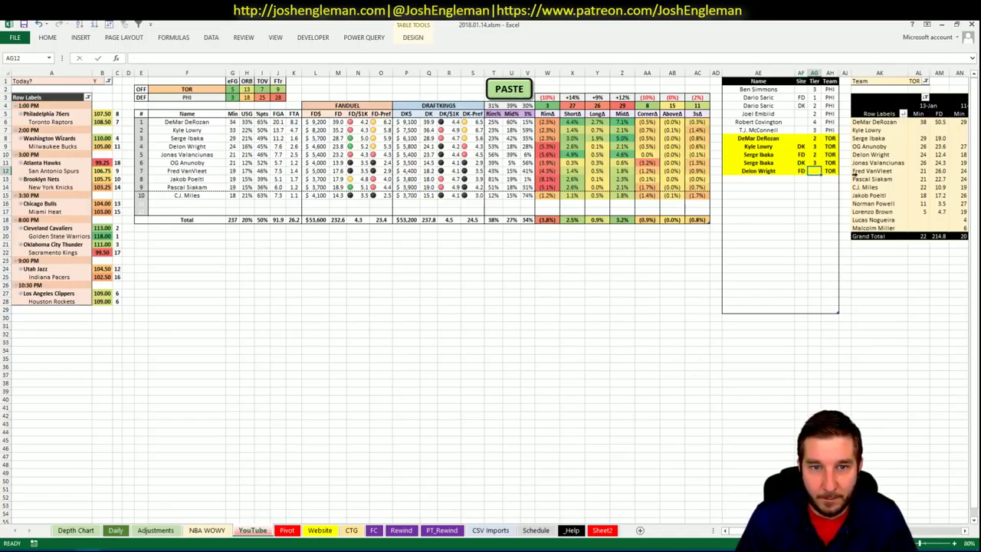
pyautogui.write('3')
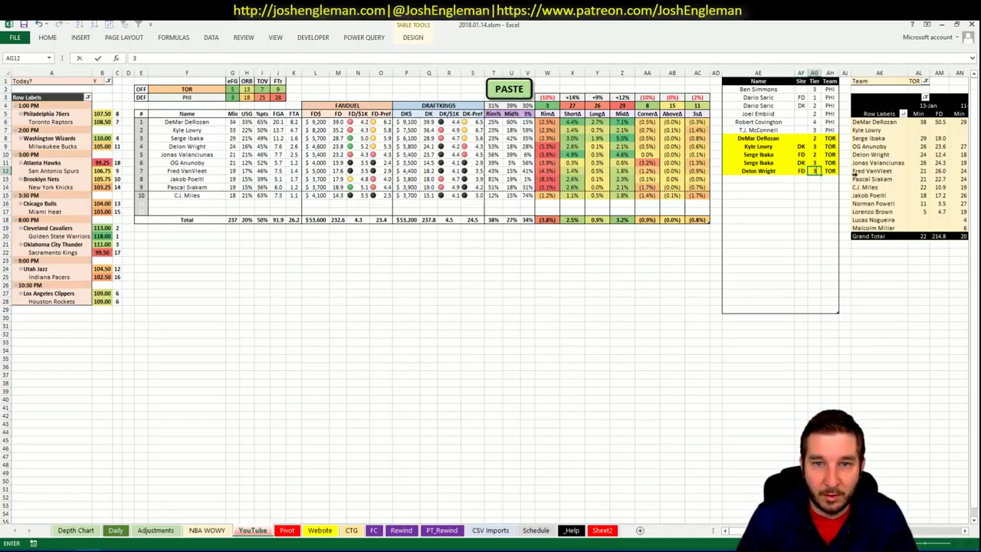
pyautogui.press('Return')
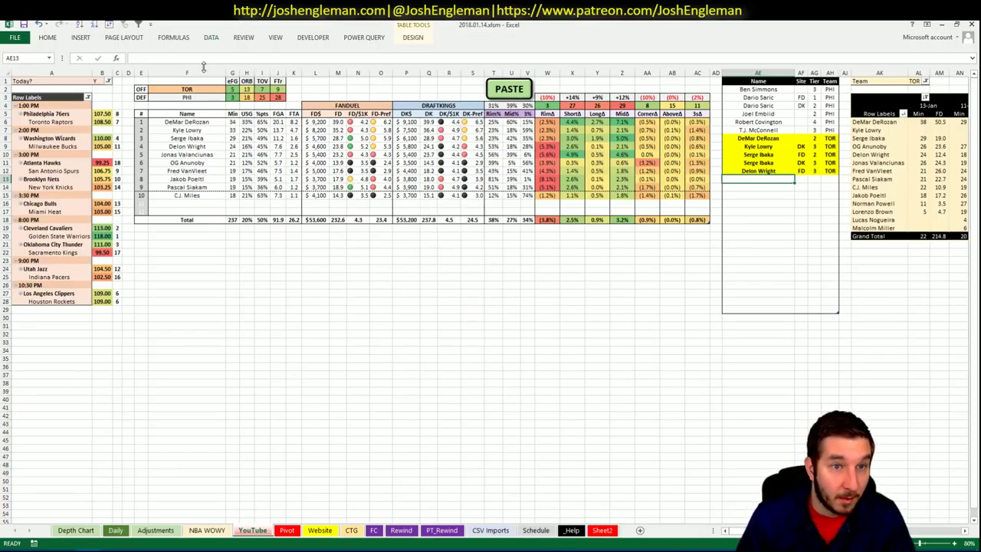
# - Set the offensive team of the matchup table to WAS
pyautogui.click(196, 89)
pyautogui.write('WAS')
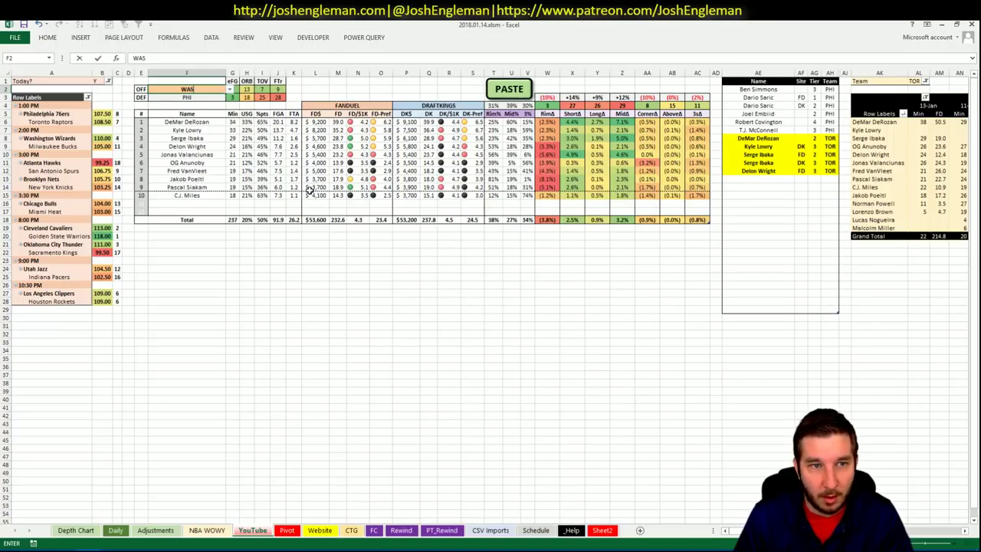
pyautogui.click(277, 391)
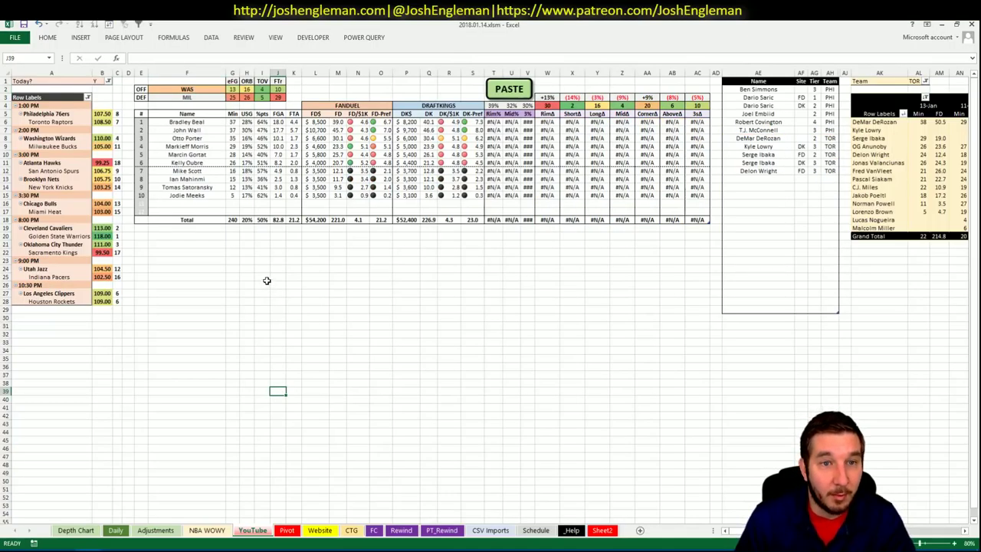
# - Switch to Cleaning the Glass in the browser and open the Washington Wizards' Shooting: Frequency table
pyautogui.click(39, 549)
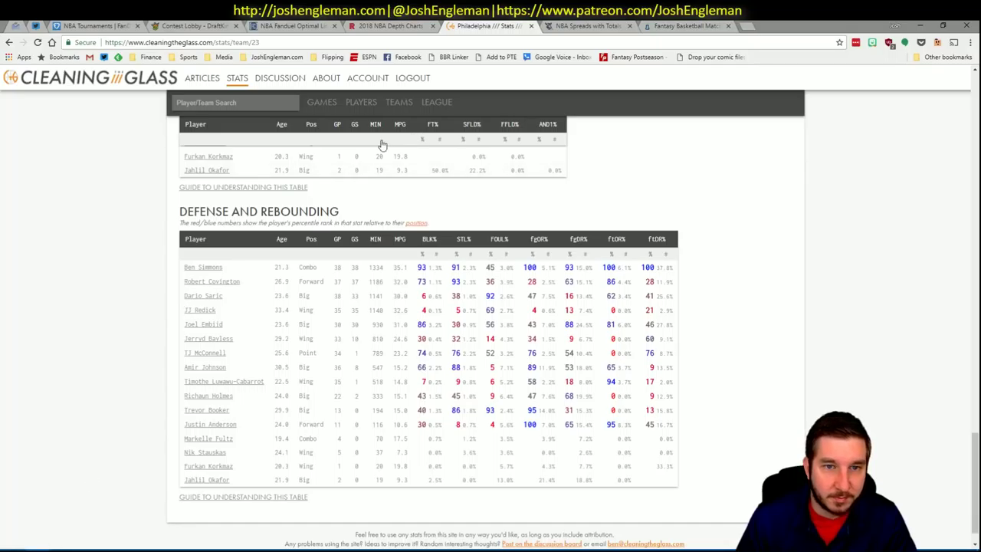
pyautogui.click(206, 100)
pyautogui.write('was')
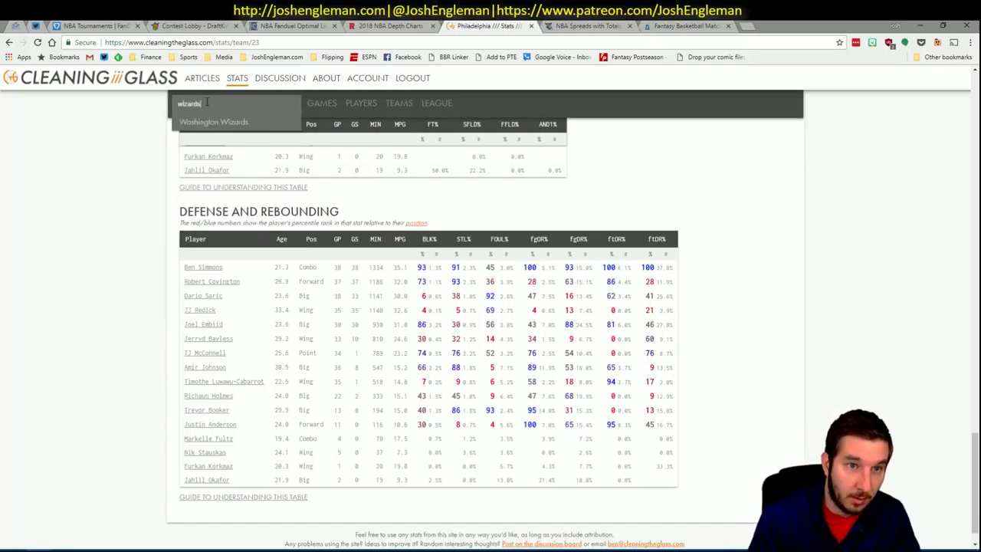
pyautogui.press('Return')
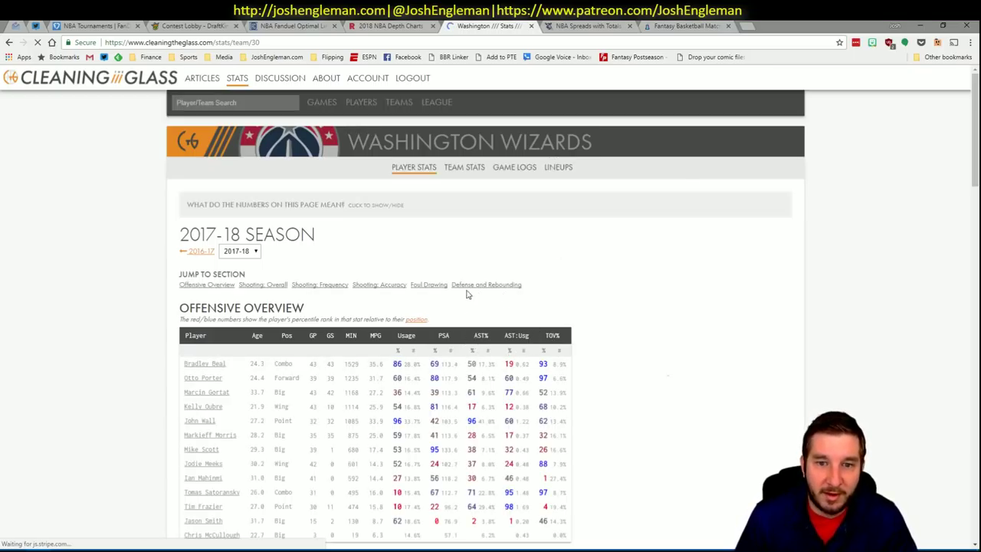
pyautogui.click(320, 285)
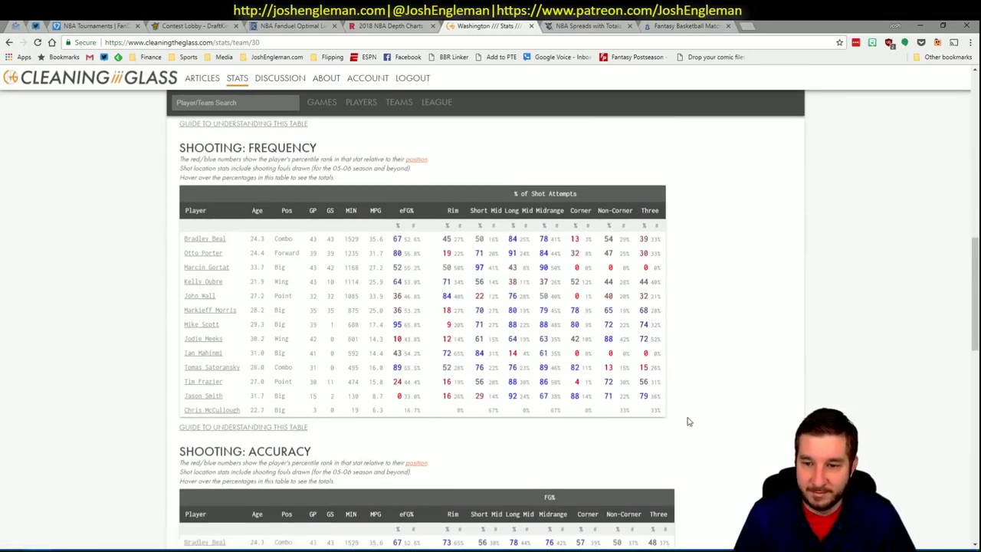
# - Copy all Wizards player rows of the shooting frequency table and paste them into the Excel matchup sheet with its paste macro
pyautogui.moveTo(664, 415); pyautogui.dragTo(183, 244)
pyautogui.hotkey('ctrl', 'c')
pyautogui.hotkey('alt', 'Tab')
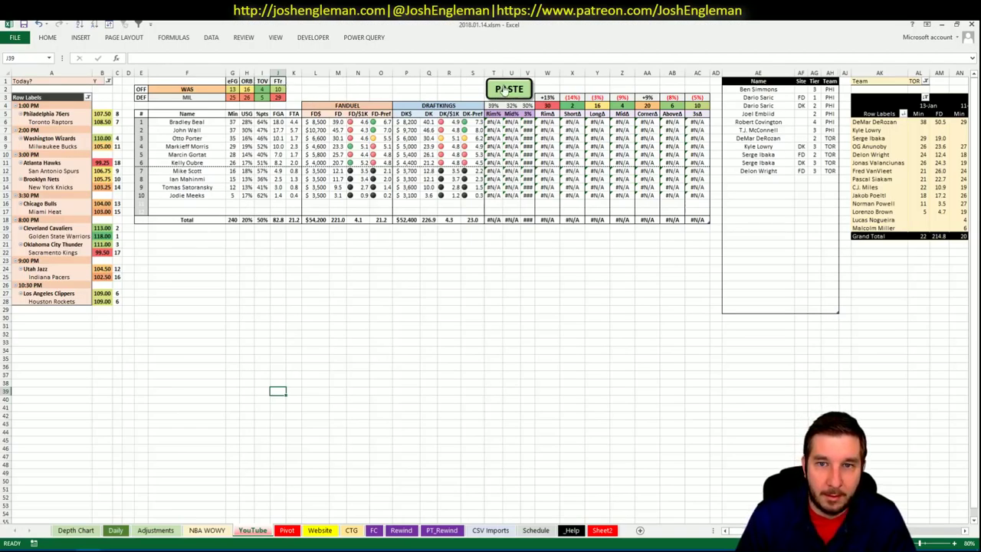
pyautogui.click(507, 83)
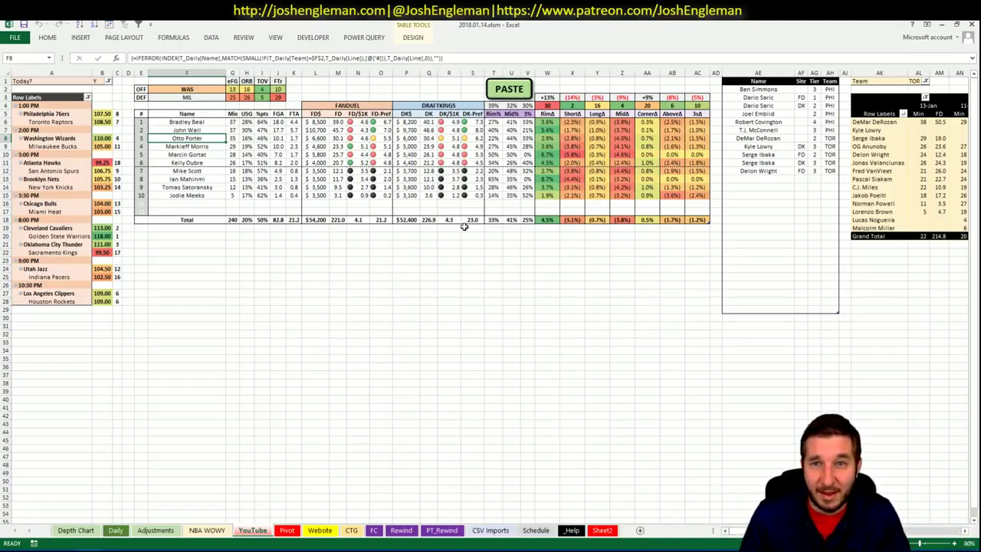
pyautogui.click(141, 236)
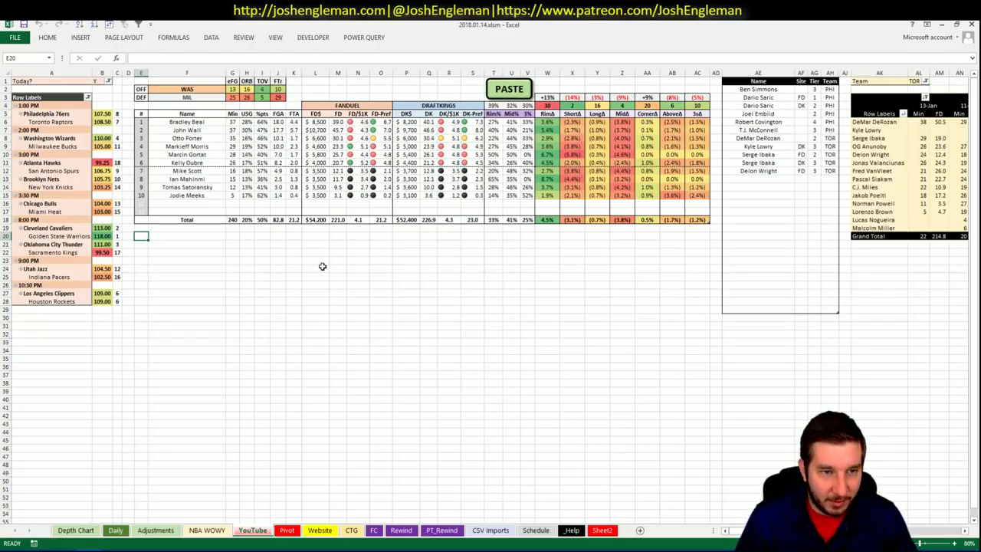
pyautogui.rightClick(382, 282)
pyautogui.press('Escape')
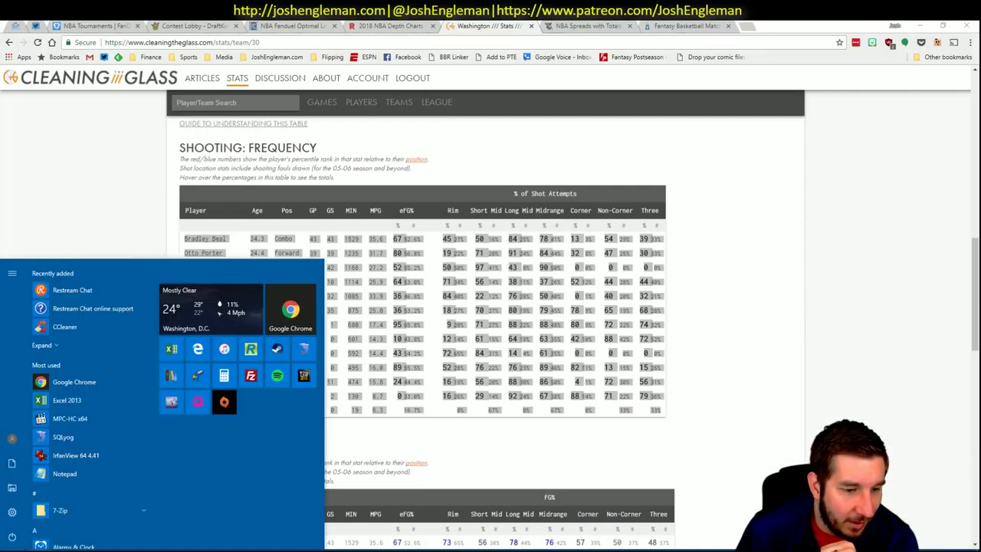
# - Switch to FantasyCruncher and review Bradley Beal's game log filtered to opponent MIL, closing it and returning to Excel
pyautogui.press('Escape')
pyautogui.click(299, 25)
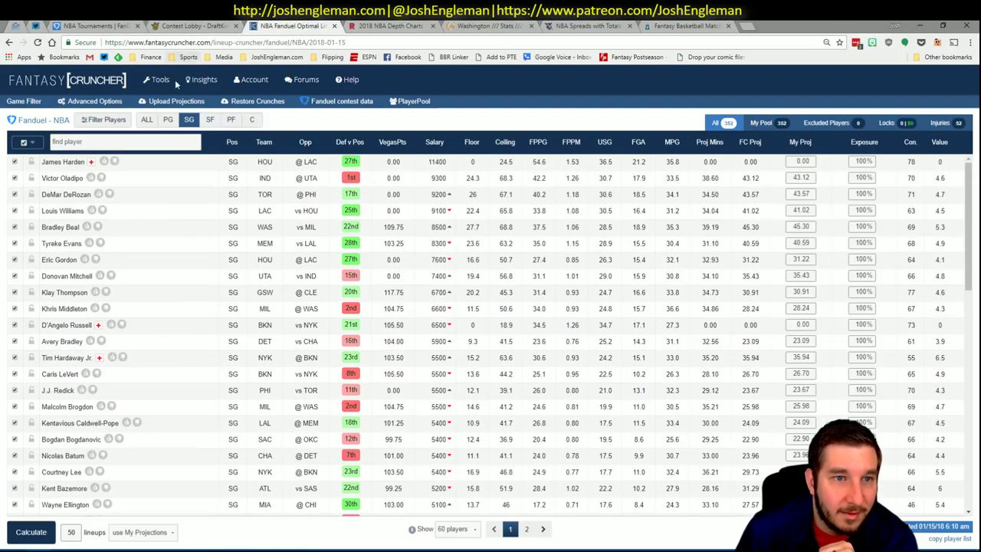
pyautogui.click(72, 228)
pyautogui.click(335, 249)
pyautogui.click(337, 274)
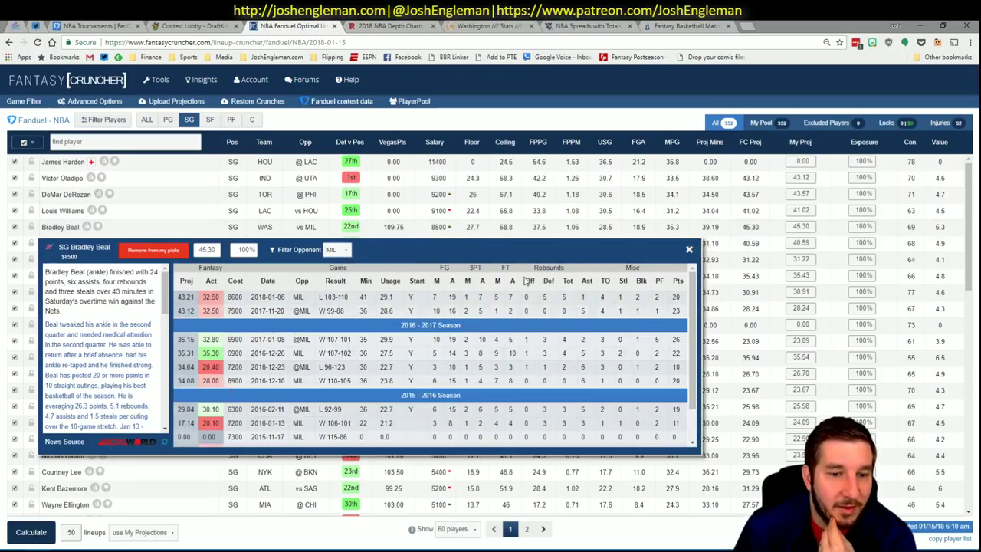
pyautogui.click(688, 249)
pyautogui.hotkey('alt', 'Tab')
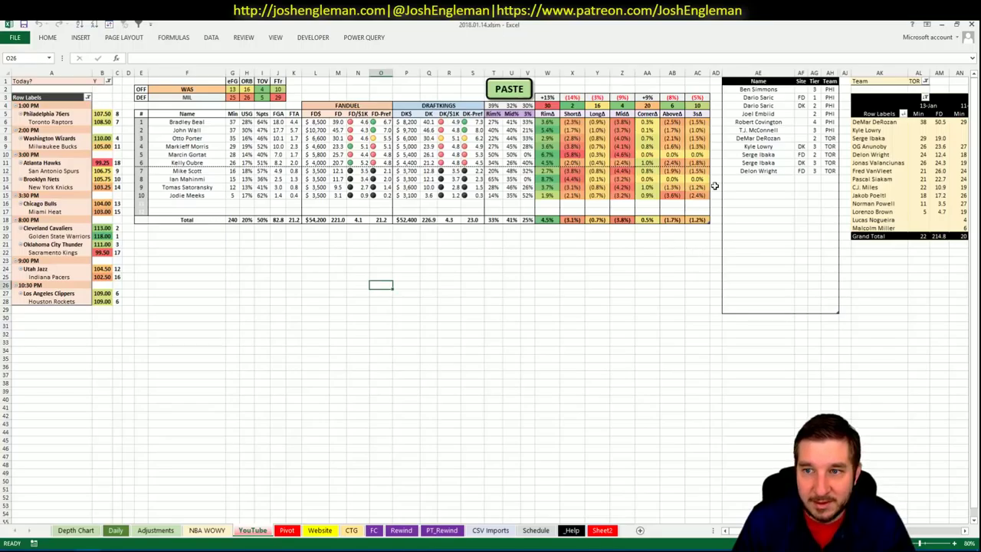
# - Add John Wall to the next free row of the picks table
pyautogui.click(772, 177)
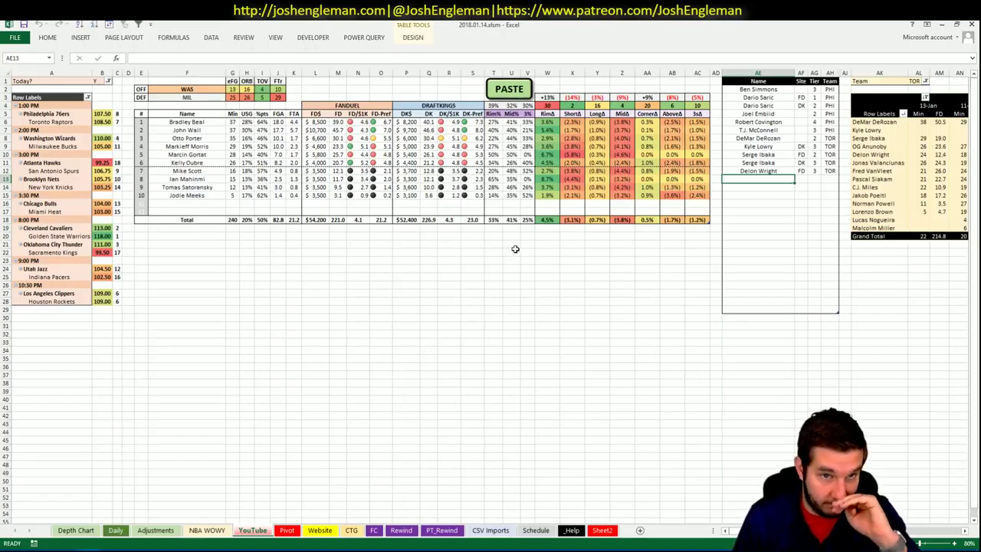
pyautogui.write('John Wall')
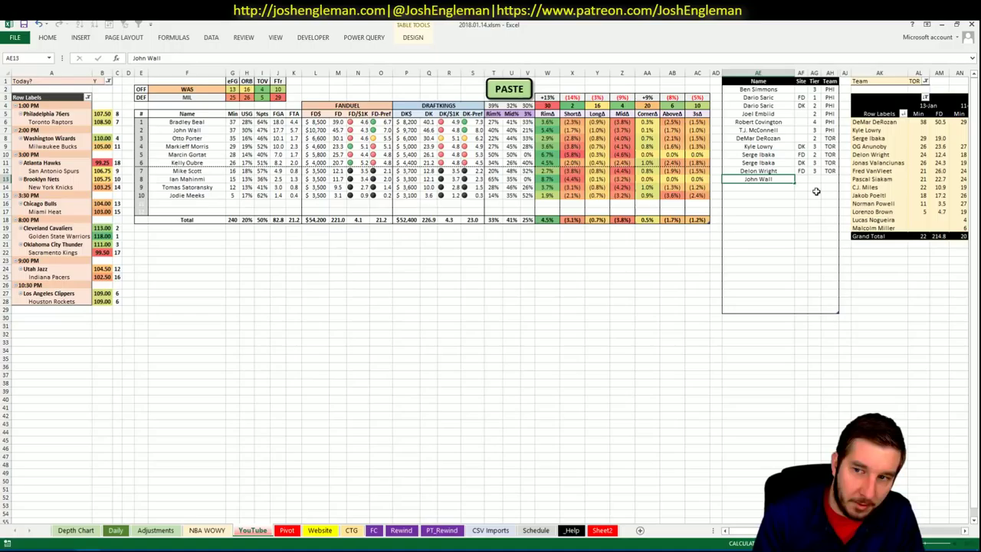
pyautogui.press('Tab')
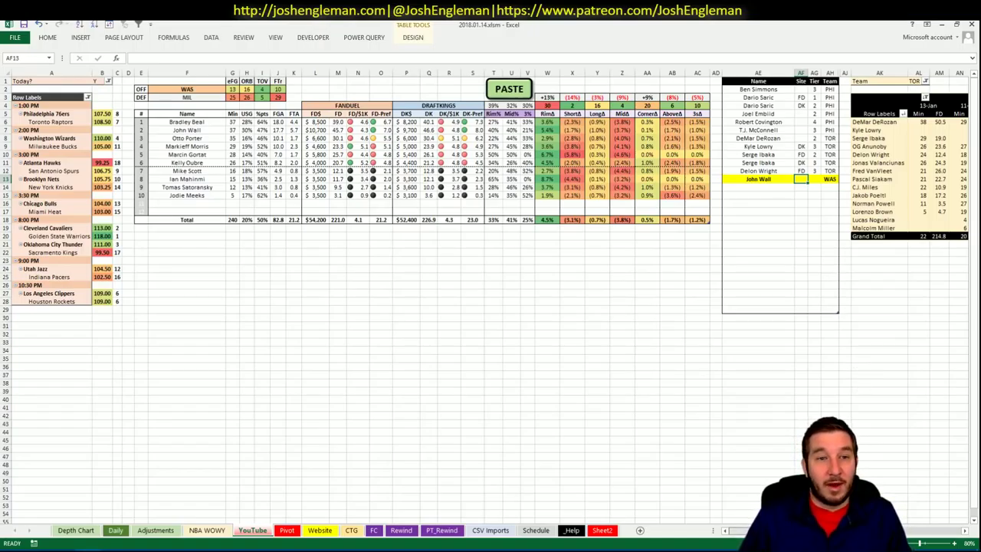
# - Filter the recent games pivot table to team WAS and review John Wall's FD points by date
pyautogui.hscroll(8, 345, 90)
pyautogui.click(342, 81)
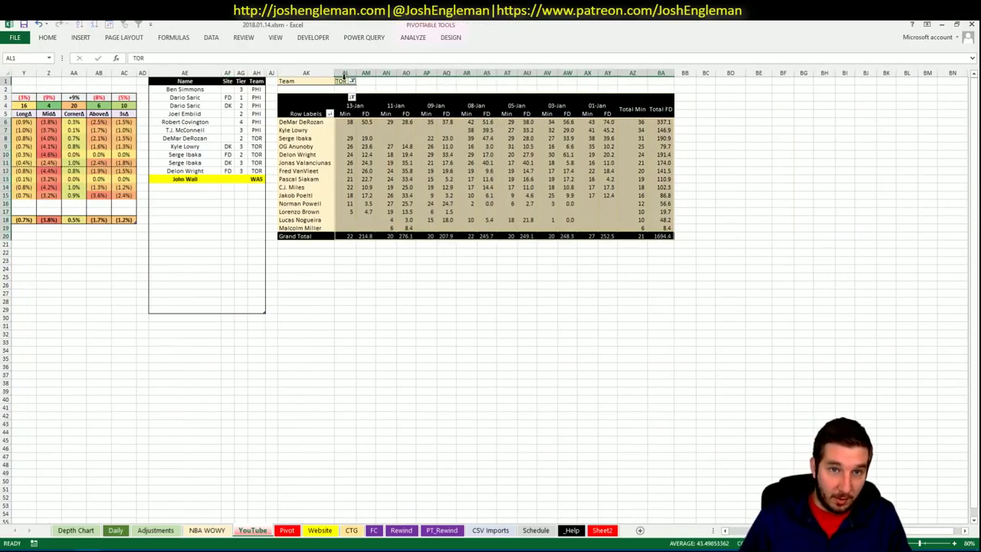
pyautogui.write('WAS')
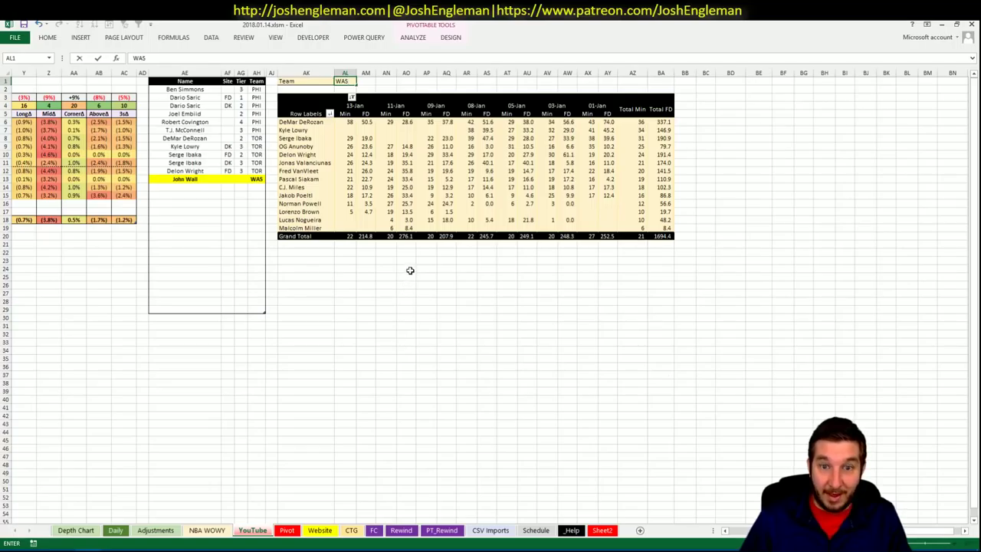
pyautogui.press('Return')
pyautogui.click(413, 265)
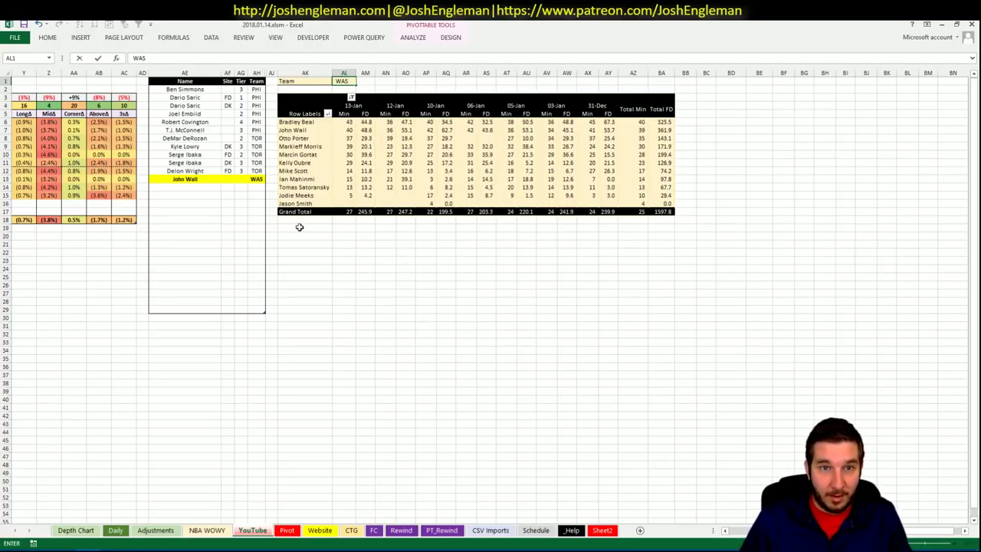
pyautogui.click(369, 130)
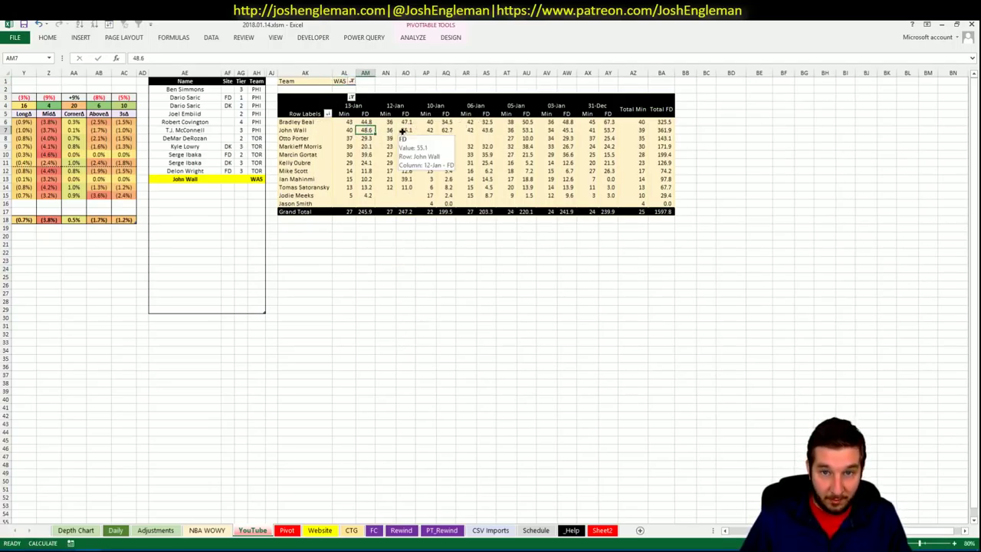
pyautogui.click(400, 131)
pyautogui.click(449, 131)
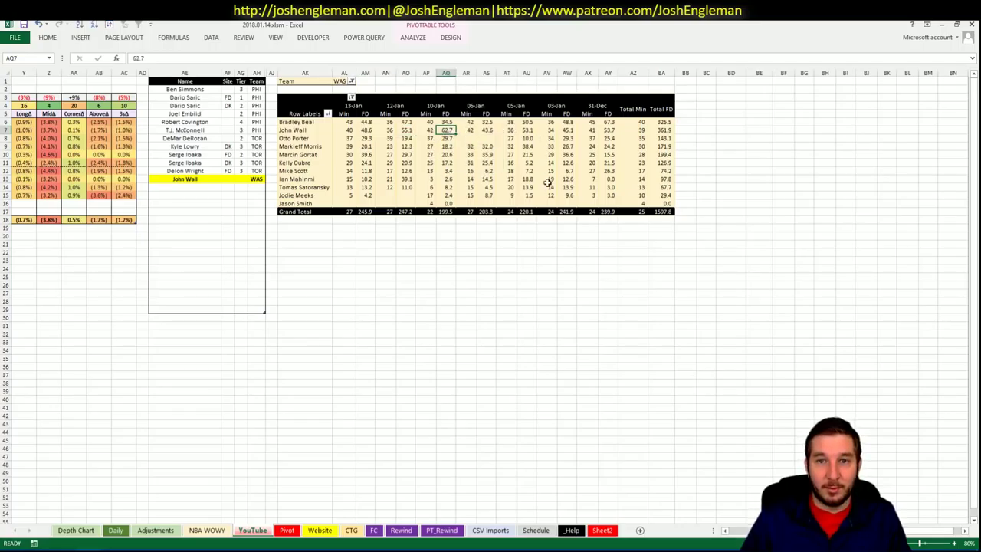
# - Try a FanDuel salary of 10200 for John Wall in the matchup table, and restore the original formula
pyautogui.hscroll(-10, 728, 525)
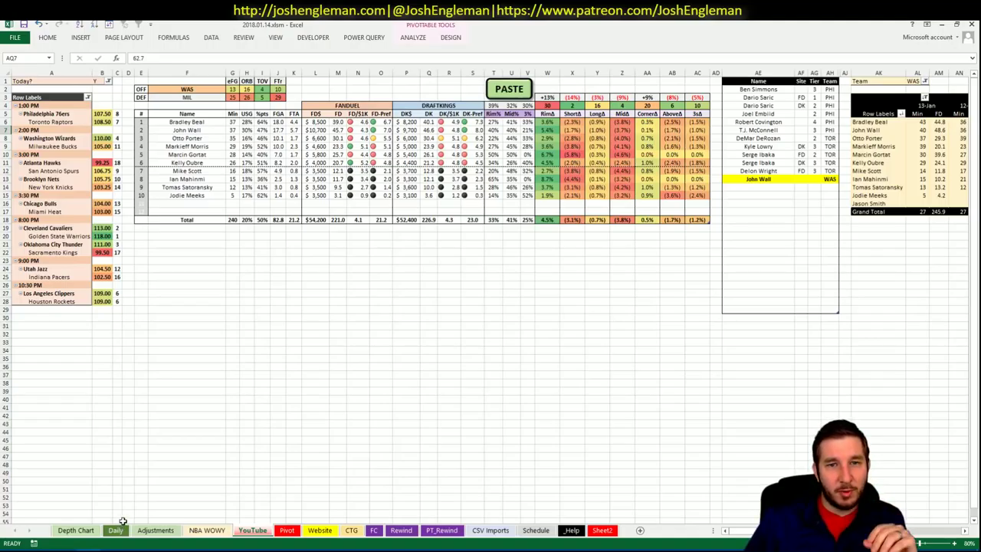
pyautogui.click(357, 129)
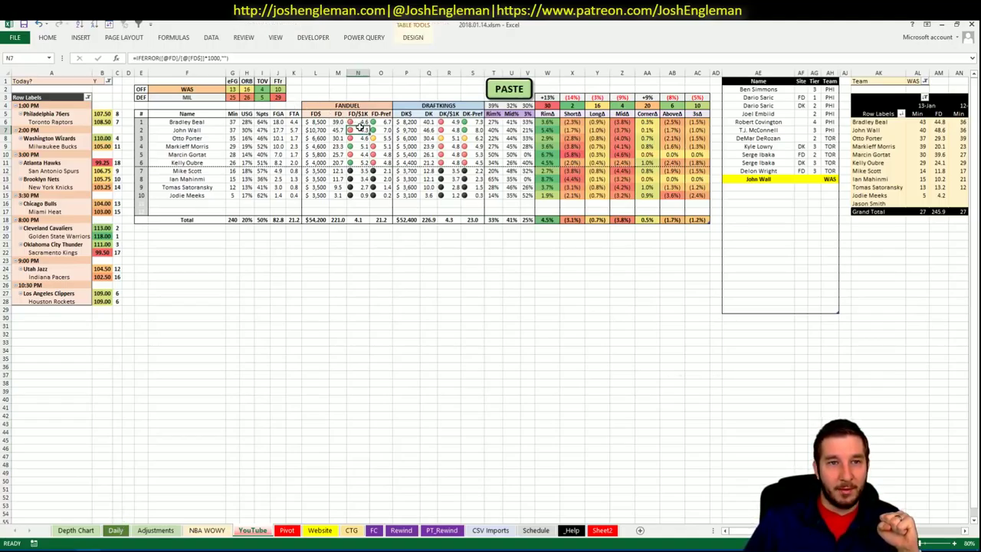
pyautogui.click(310, 130)
pyautogui.write('10')
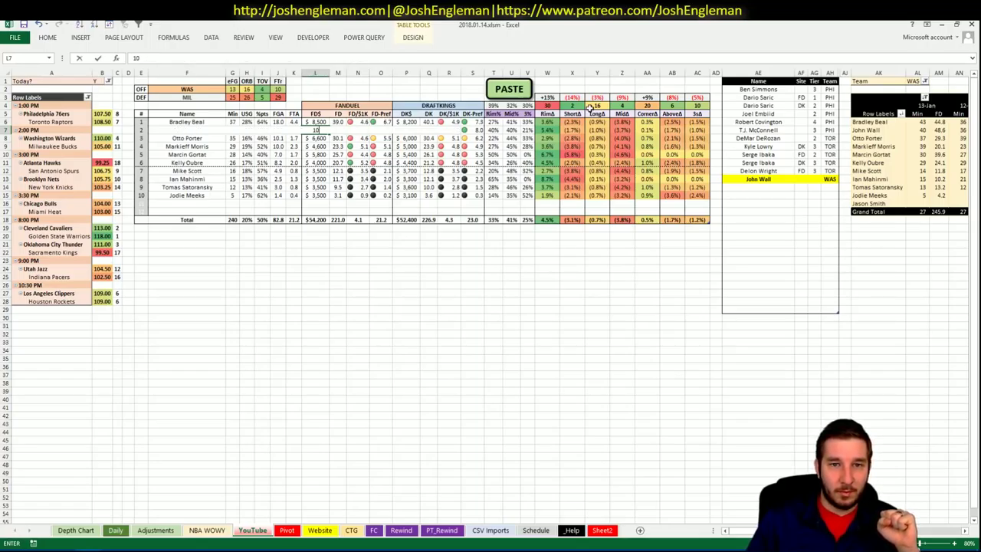
pyautogui.write('200')
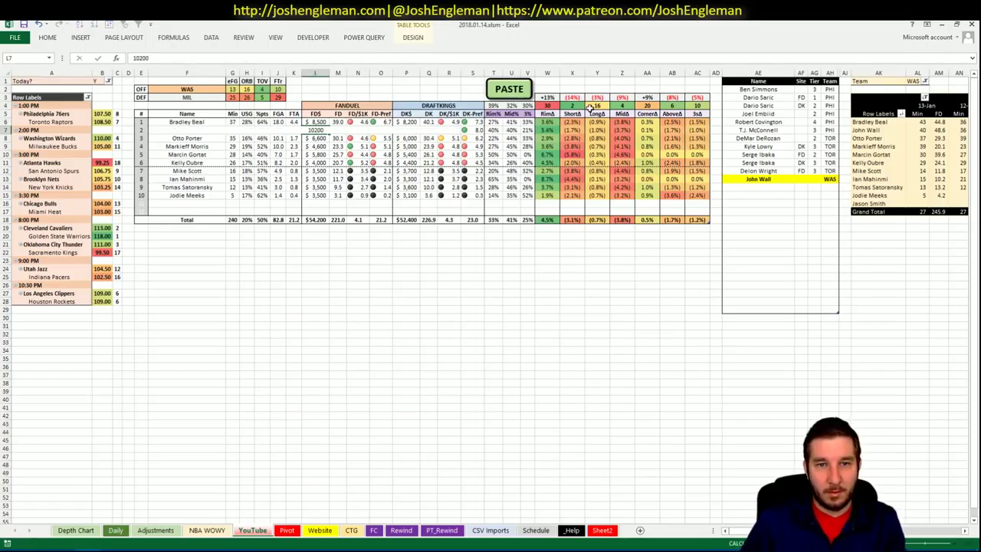
pyautogui.press('Escape')
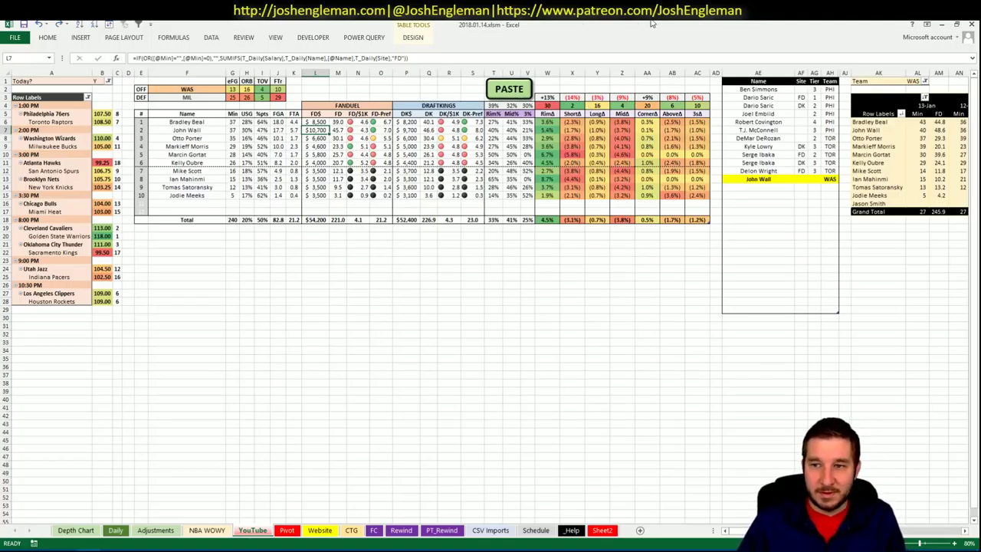
# - Set John Wall's tier to 2 in the picks table, leaving his site blank
pyautogui.click(800, 179)
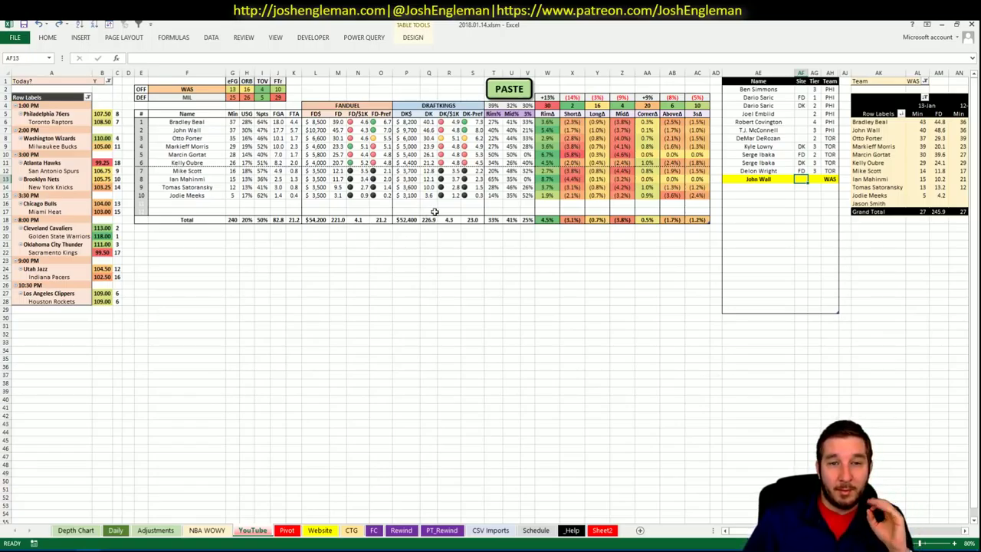
pyautogui.click(277, 97)
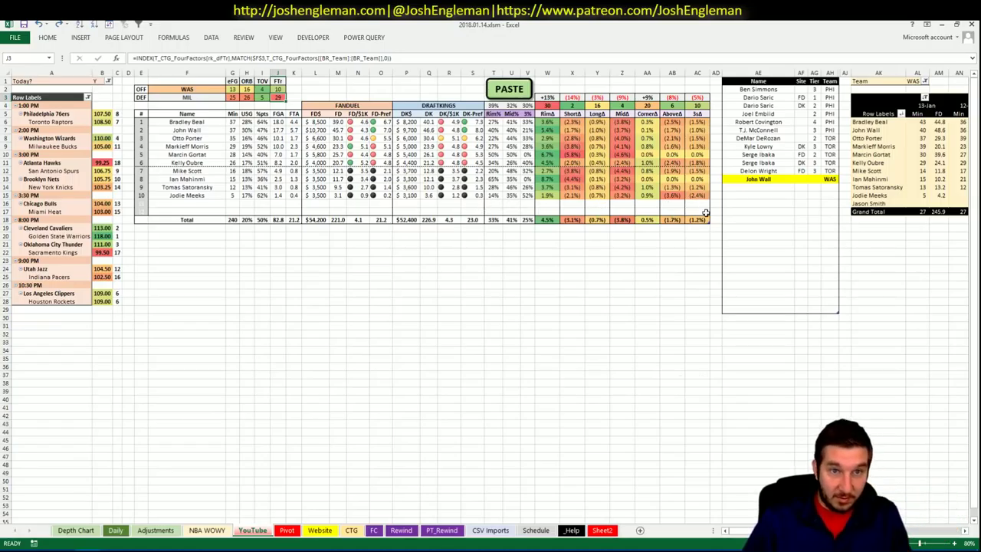
pyautogui.click(812, 178)
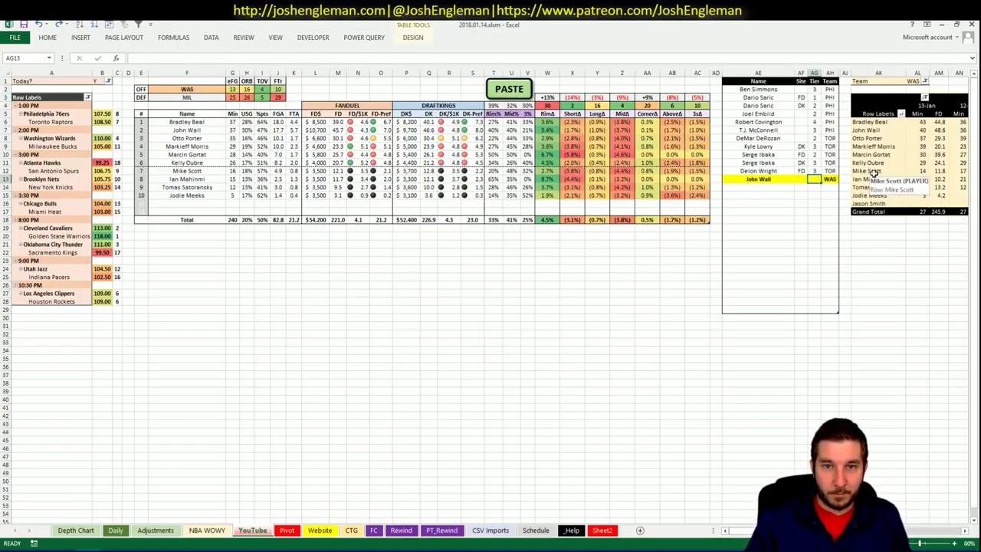
pyautogui.press('Left')
pyautogui.write('DK')
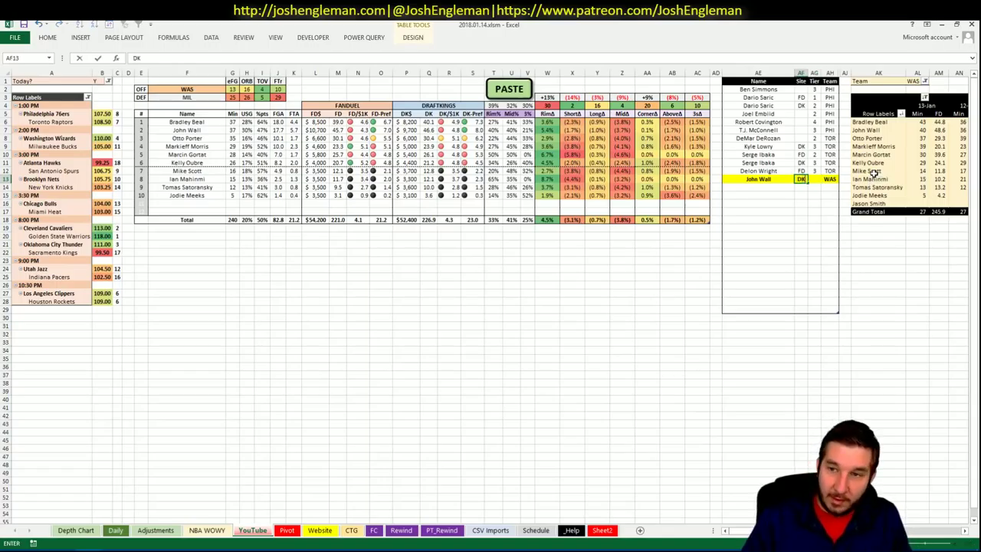
pyautogui.hotkey('ctrl', 'Return')
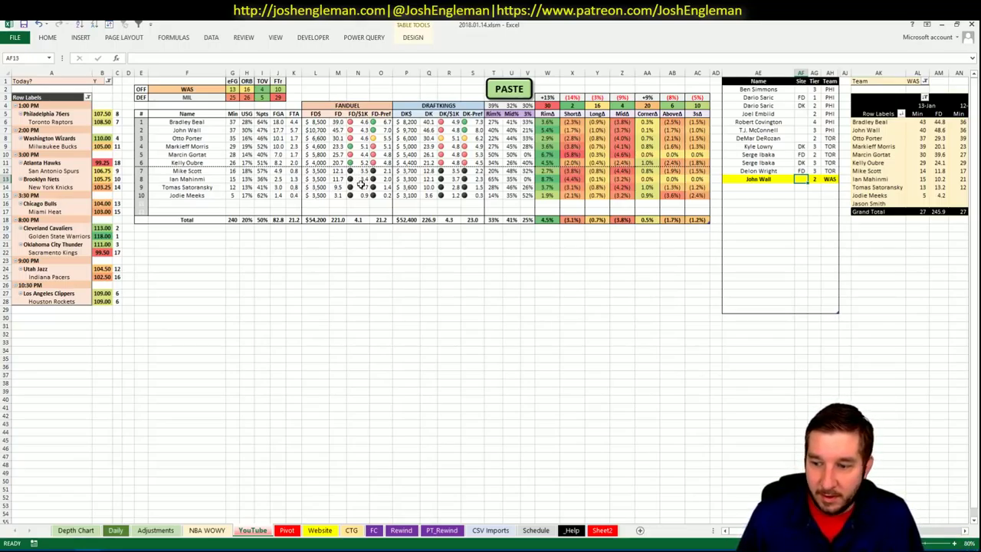
# - Check the Wizards' recent games and add Otto Porter to the picks table with tier 4 and no site
pyautogui.click(735, 185)
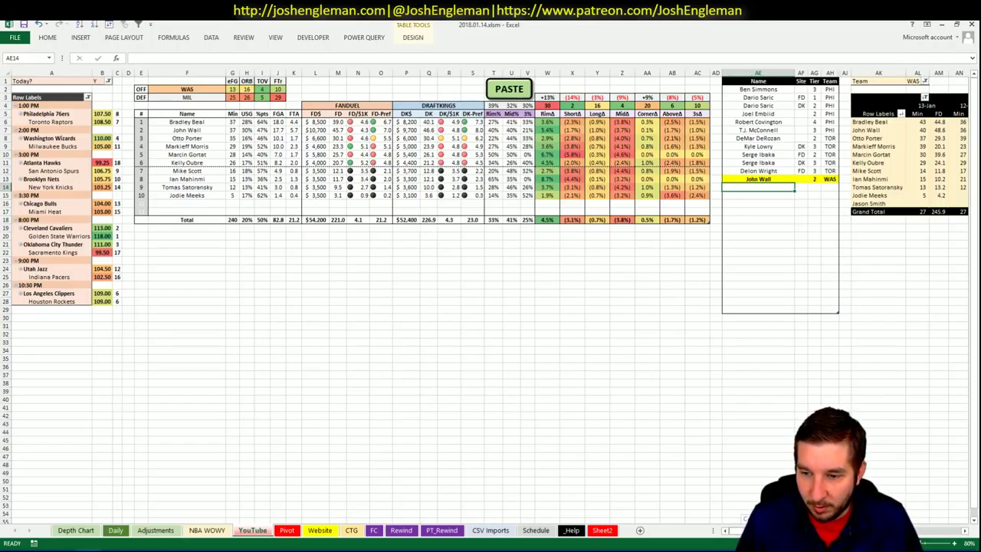
pyautogui.hscroll(6, 490, 299)
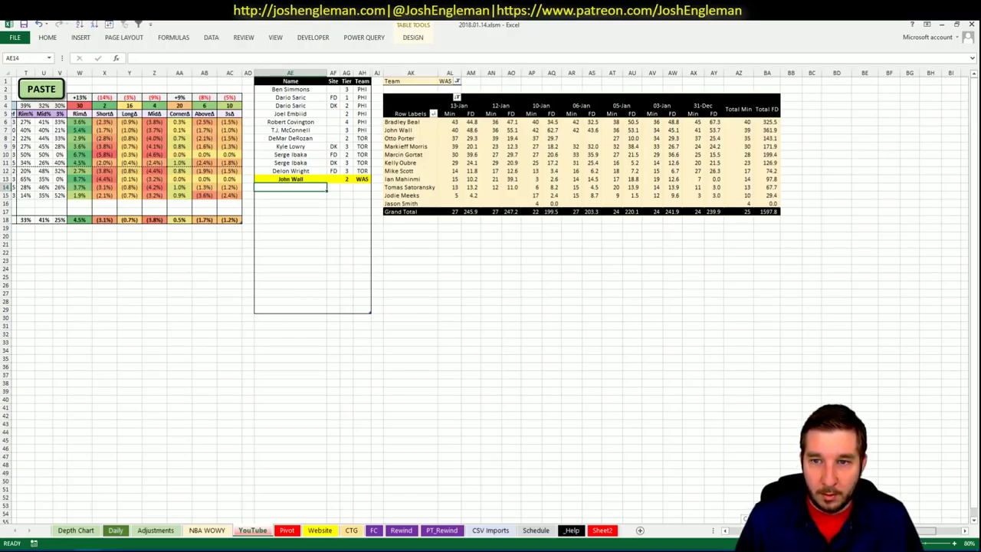
pyautogui.hscroll(-6, 490, 299)
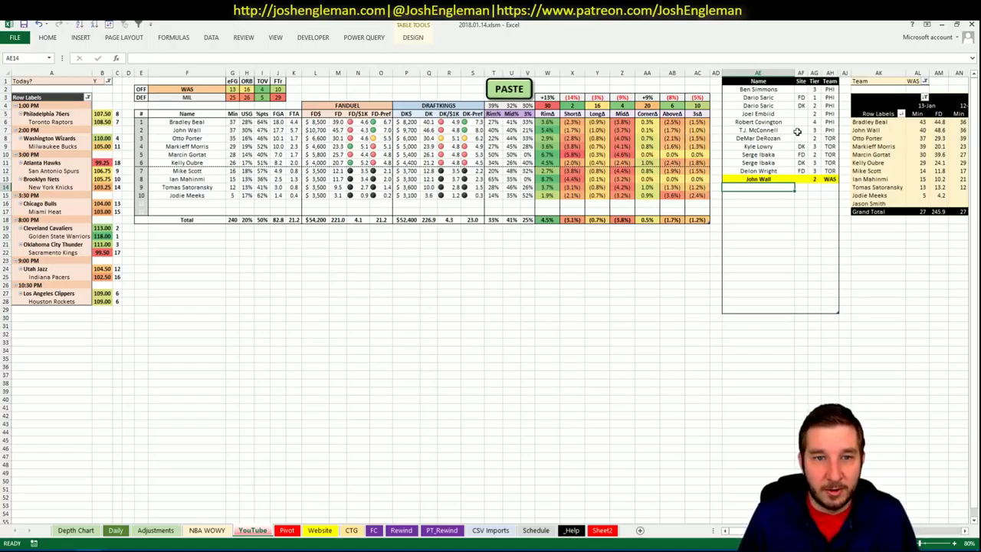
pyautogui.write('O')
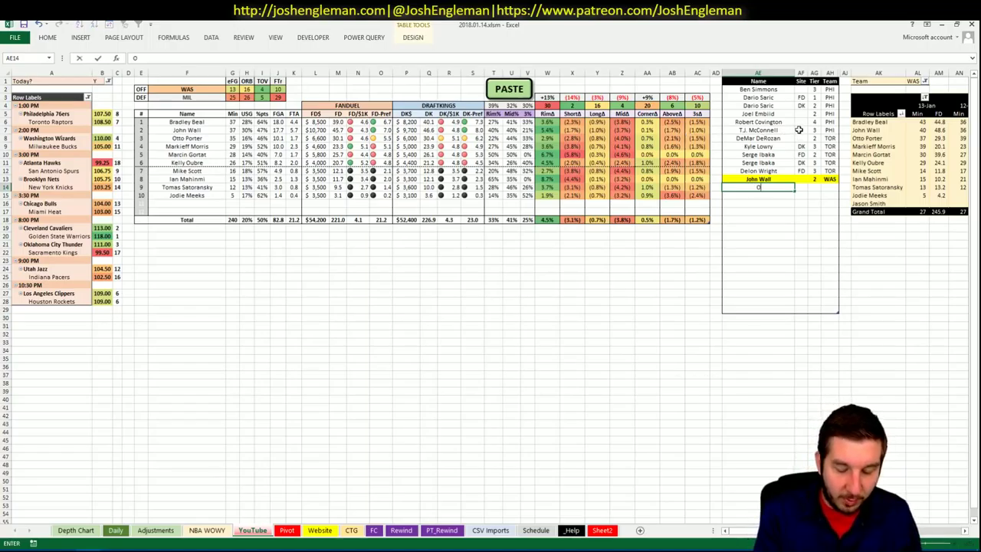
pyautogui.write('tto Porter')
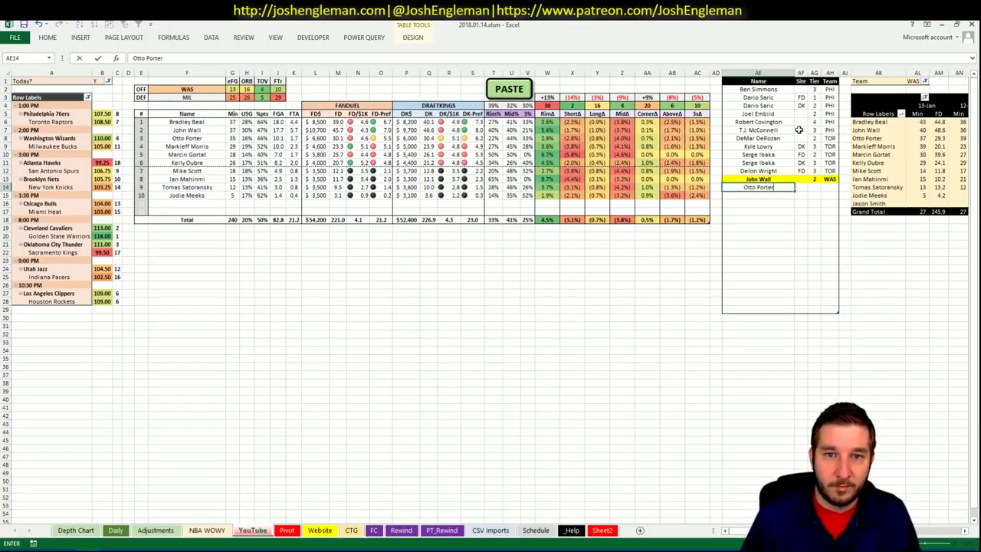
pyautogui.press('Tab')
pyautogui.press('Tab')
pyautogui.write('4')
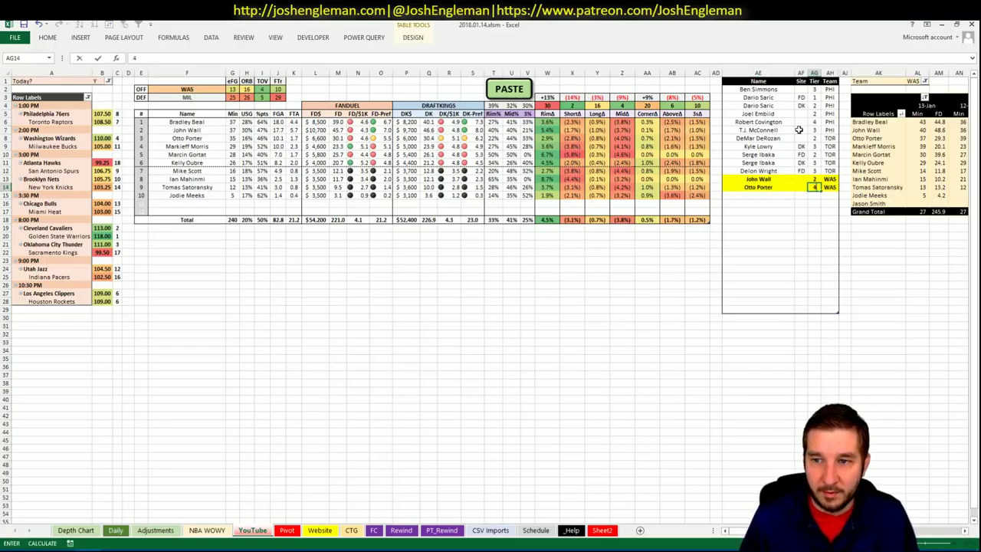
pyautogui.press('Return')
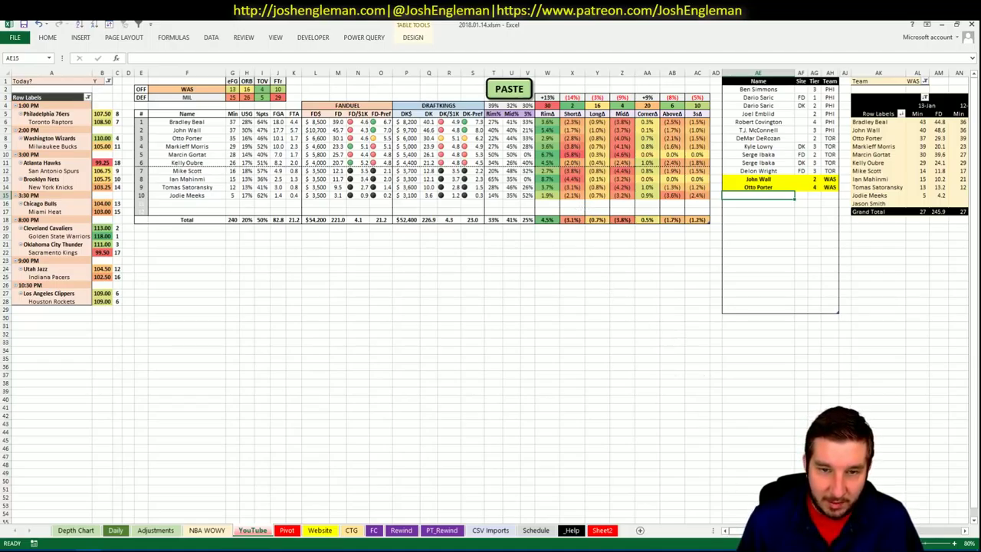
# - Compare the Wizards' recent game logs with the matchup table and add Markieff Morris to the picks table with tier 3
pyautogui.moveTo(732, 531); pyautogui.dragTo(747, 530)
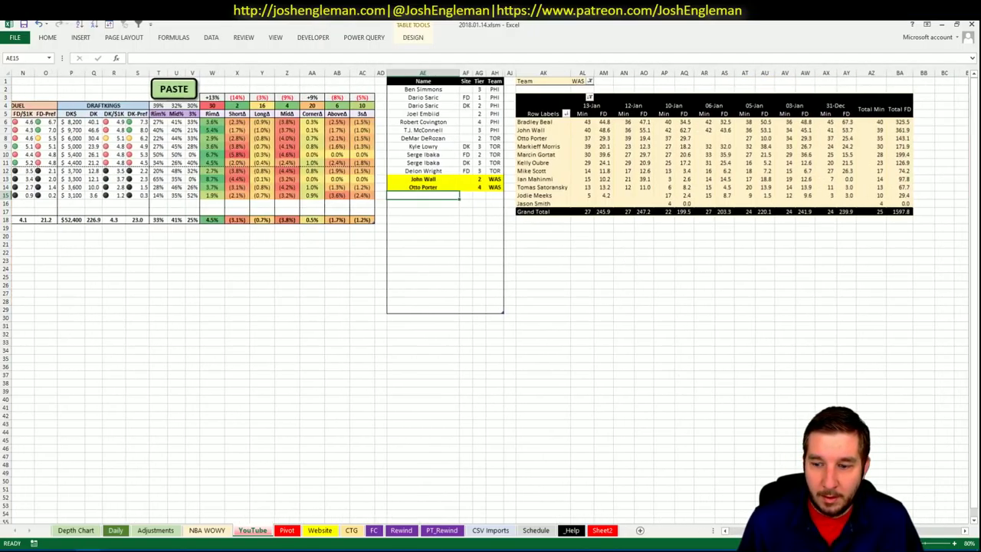
pyautogui.hscroll(-5, 490, 291)
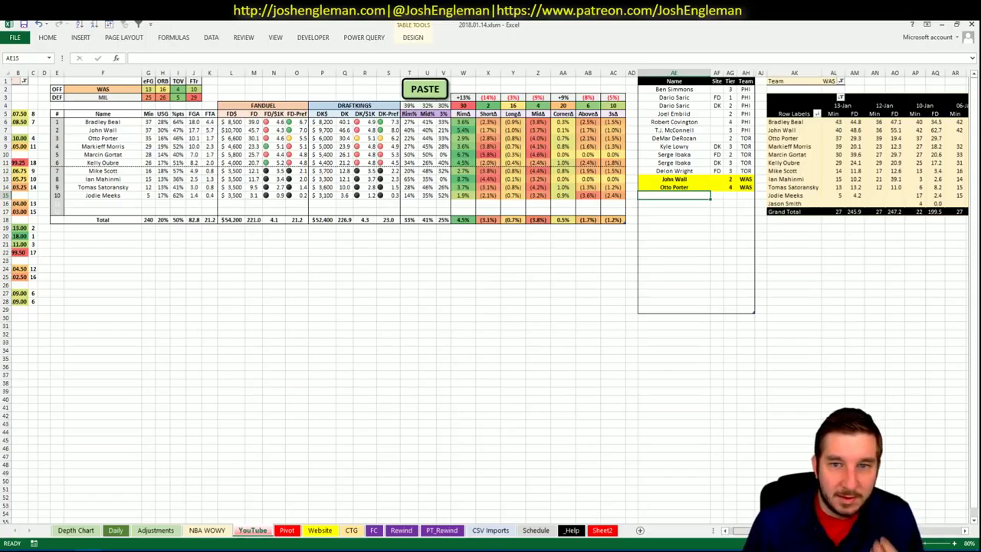
pyautogui.hscroll(5, 491, 291)
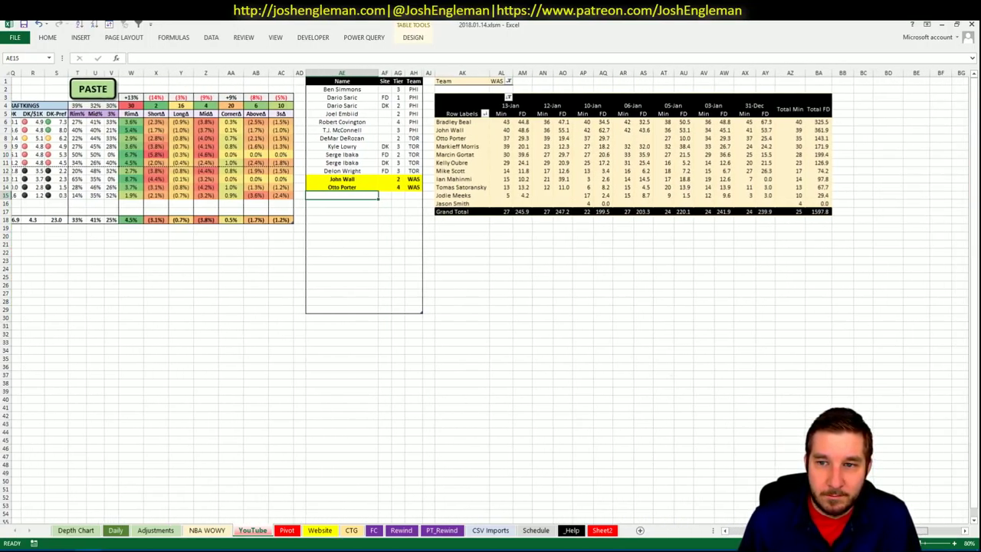
pyautogui.hscroll(-4, 490, 291)
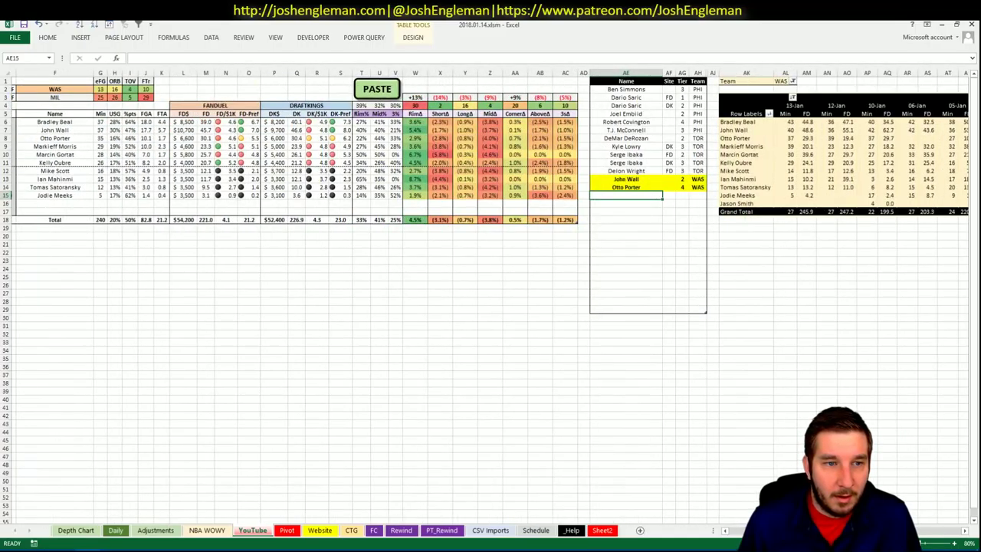
pyautogui.hscroll(4, 490, 291)
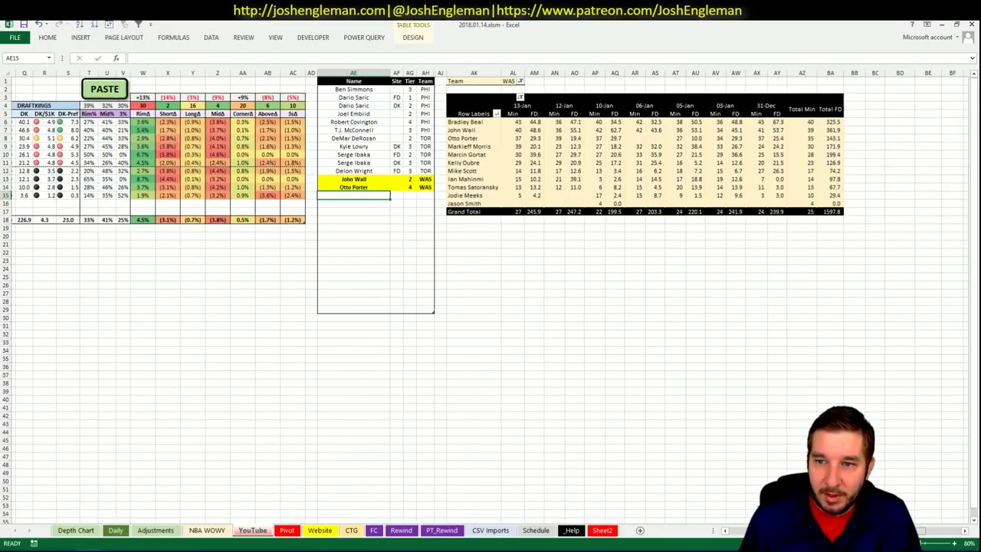
pyautogui.hscroll(-5, 741, 456)
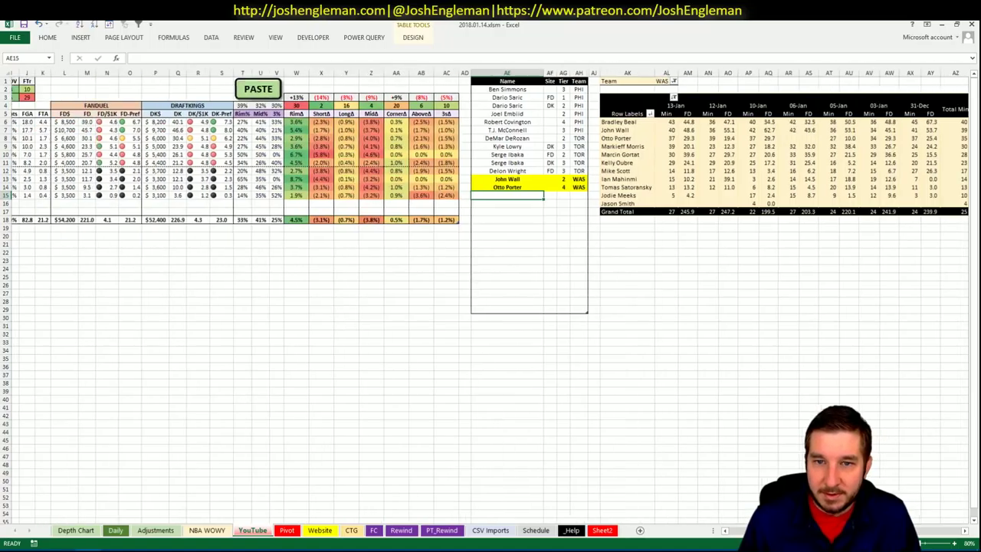
pyautogui.write('Mar')
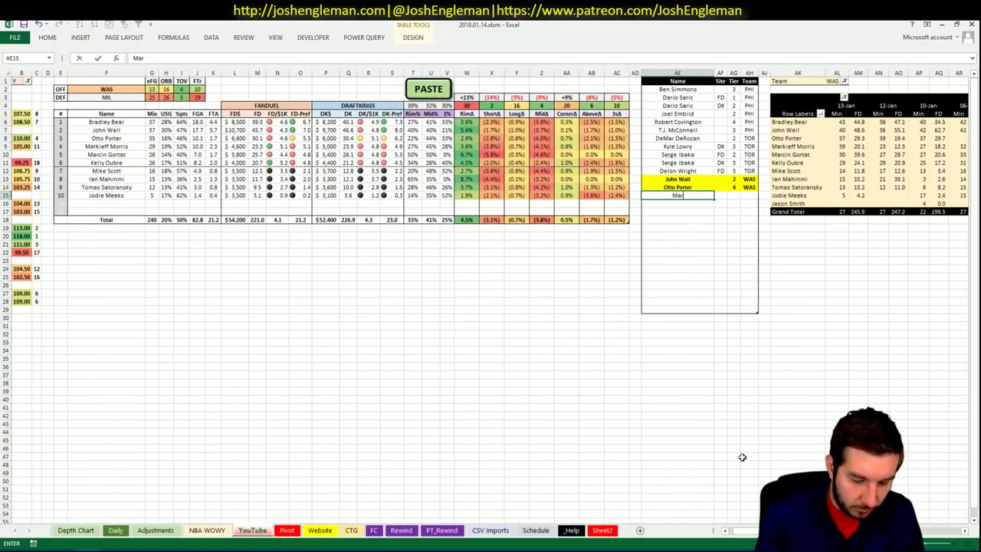
pyautogui.write('kieff Morris')
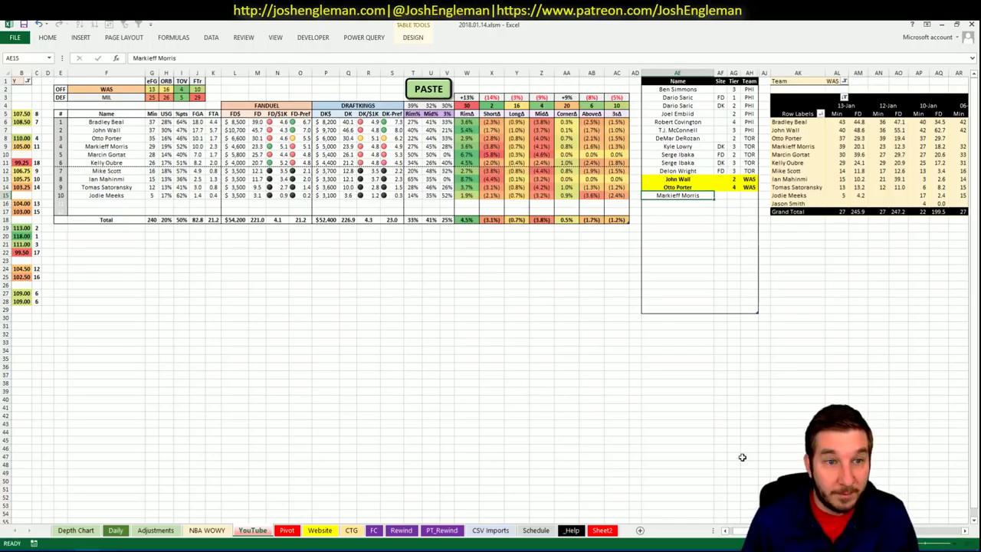
pyautogui.press('Tab')
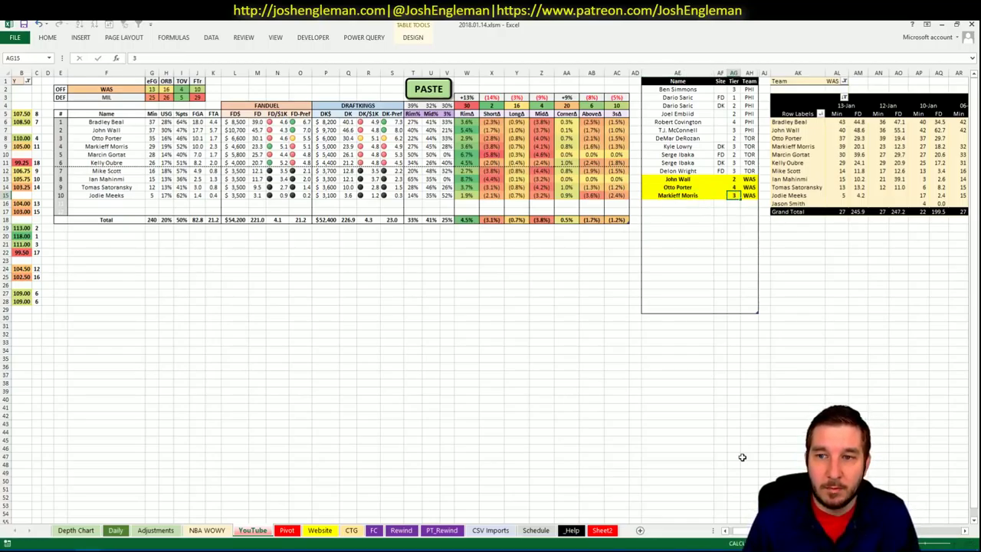
pyautogui.press('Return')
# - Set the site of Markieff Morris's tier 3 pick to FD
pyautogui.press('Up')
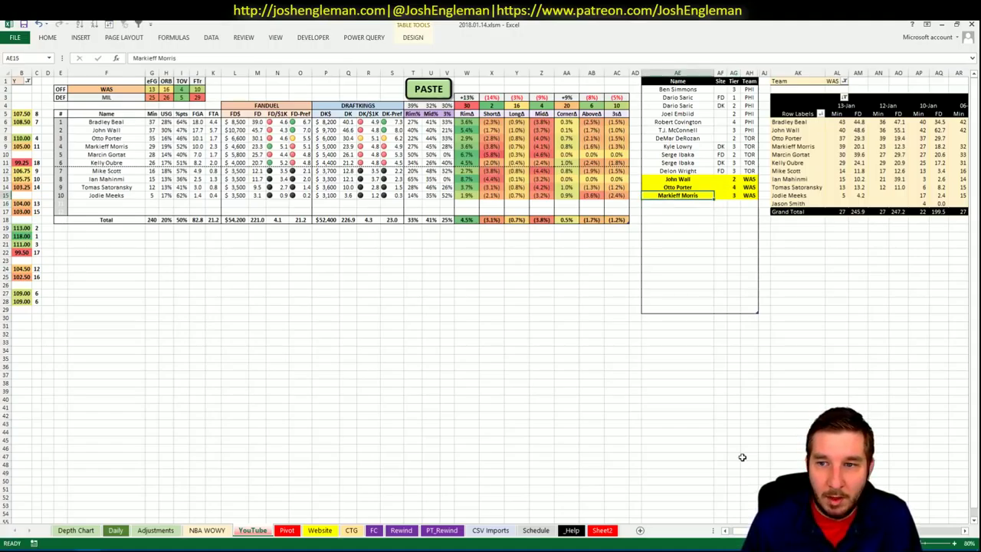
pyautogui.press('Right')
pyautogui.write('FD')
pyautogui.hotkey('ctrl', 'Return')
pyautogui.press('Down')
pyautogui.press('Left')
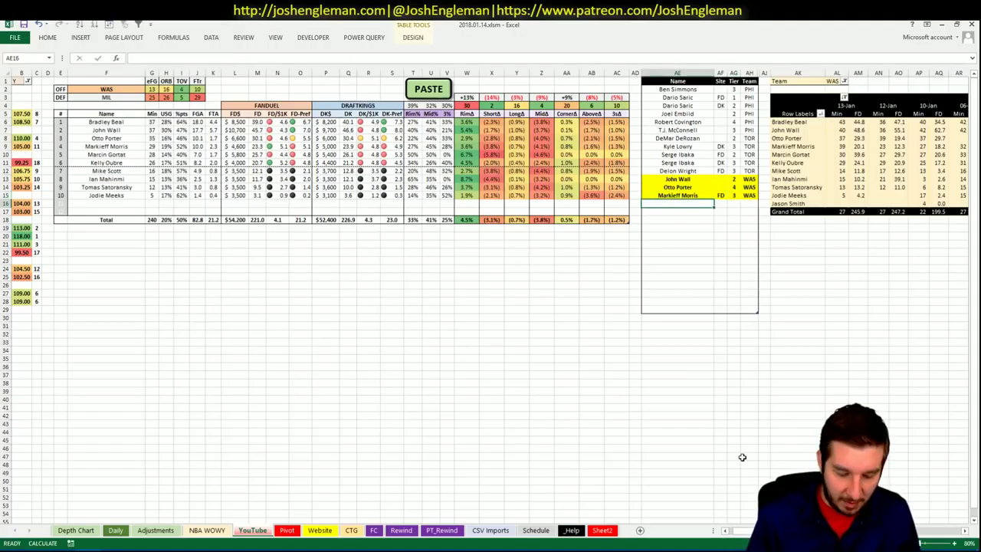
# - Add a second Markieff Morris row to the picks table with site DK and tier 4
pyautogui.write('Markieff Morris')
pyautogui.press('Tab')
pyautogui.write('DK')
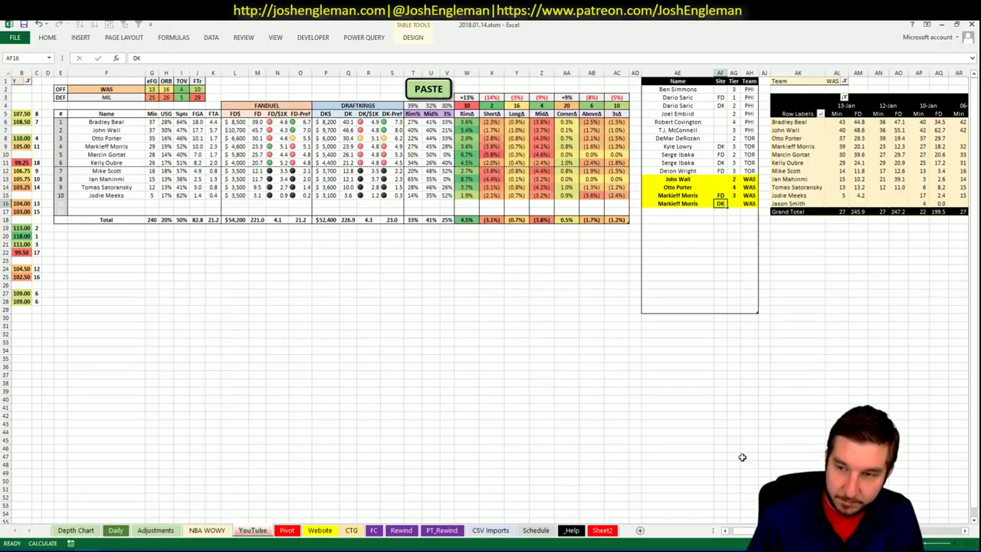
pyautogui.press('Tab')
pyautogui.press('Down')
pyautogui.press('Left')
pyautogui.press('Left')
pyautogui.press('Left')
pyautogui.press('Right')
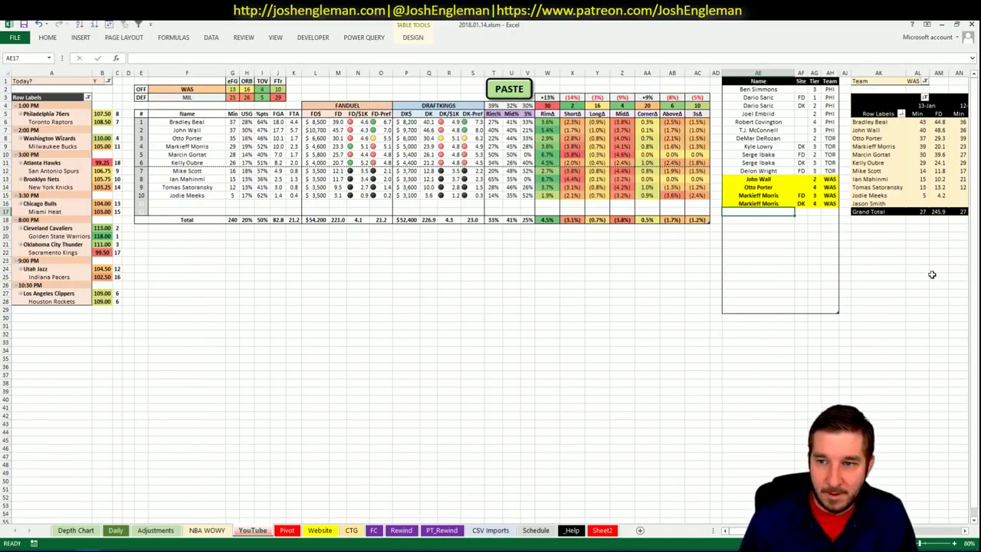
# - Add Kelly Oubre to the picks table with site FD and tier 3
pyautogui.write('Kelly Oubre')
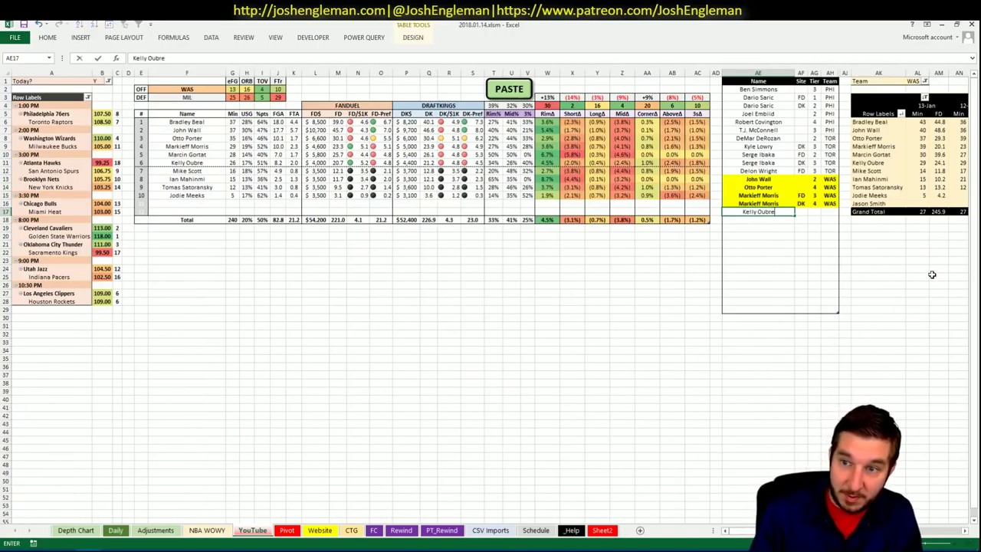
pyautogui.press('Tab')
pyautogui.write('FD')
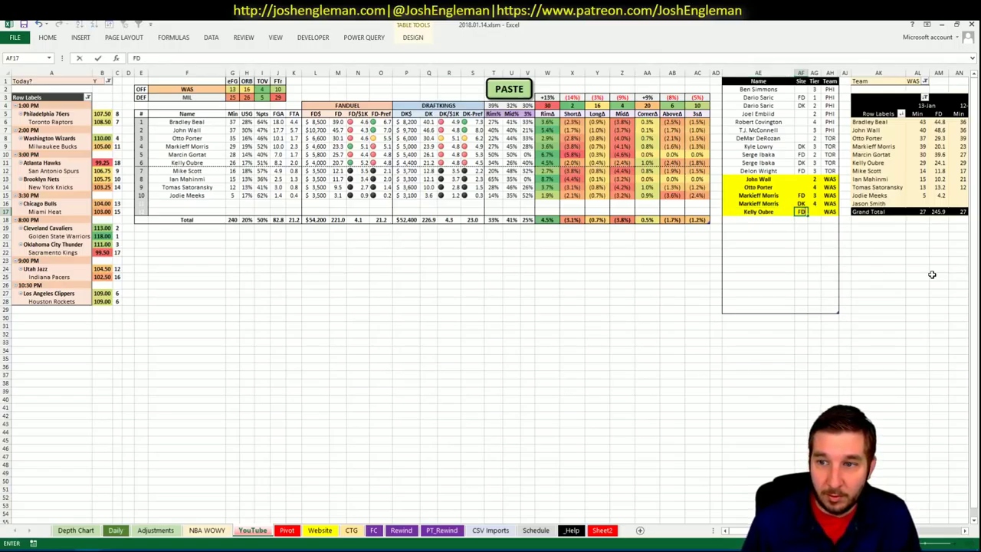
pyautogui.press('Tab')
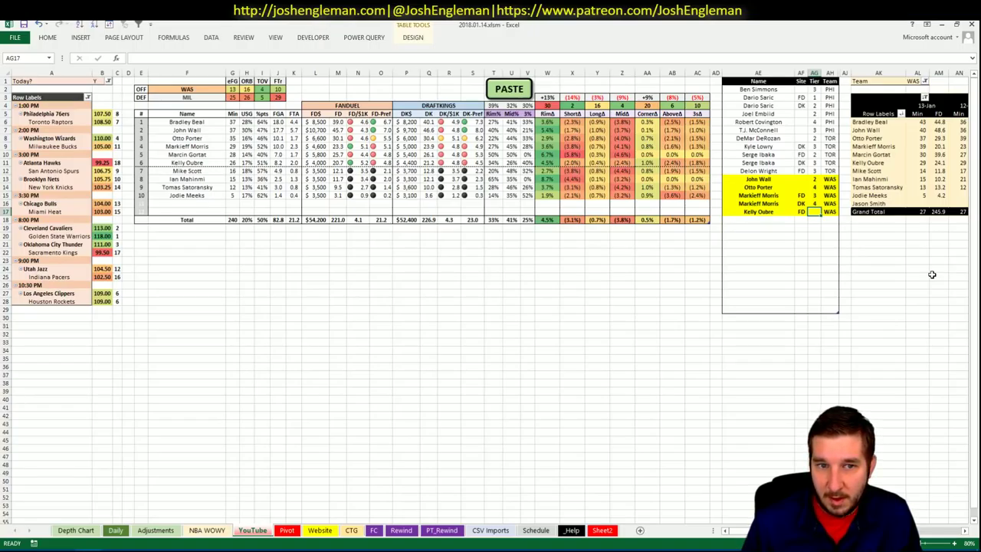
pyautogui.write('3')
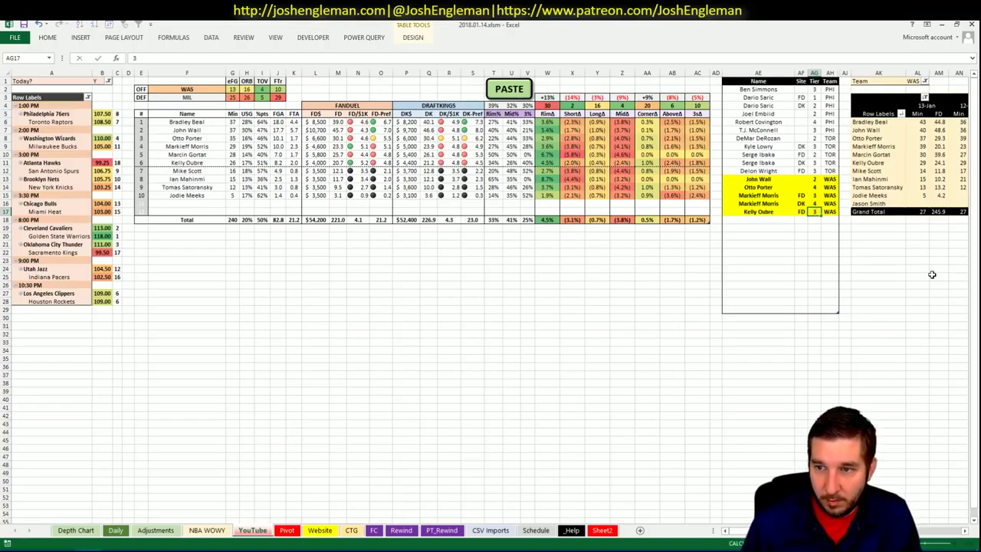
pyautogui.press('Return')
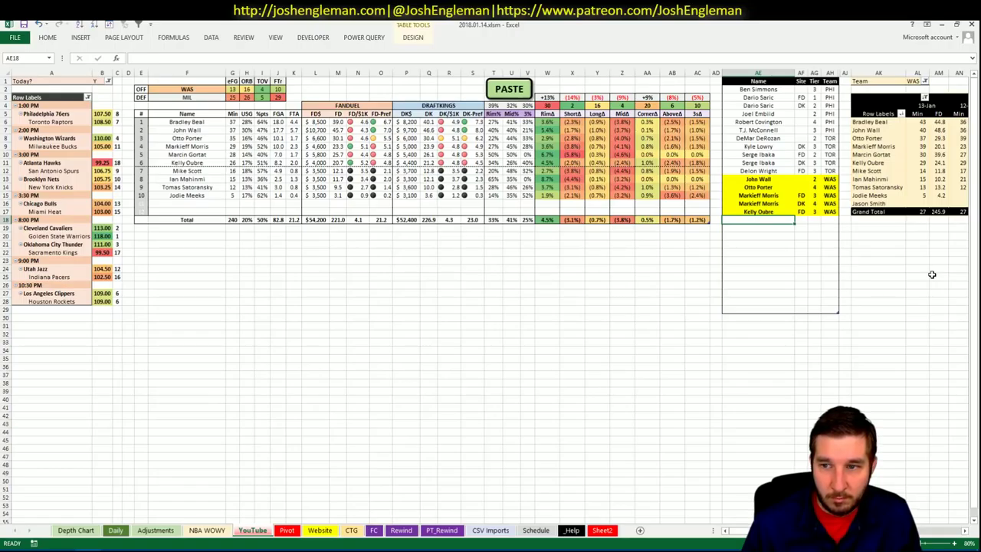
# - Add a second Kelly Oubre row to the picks table with site DK and tier 4
pyautogui.write('Kelly Oubre')
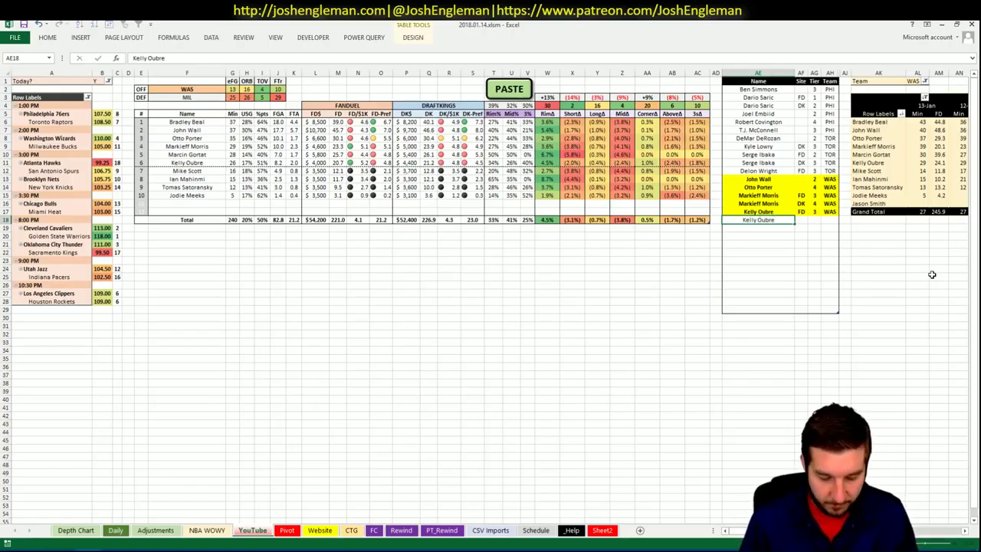
pyautogui.press('Tab')
pyautogui.write('DK')
pyautogui.press('Tab')
pyautogui.write('4')
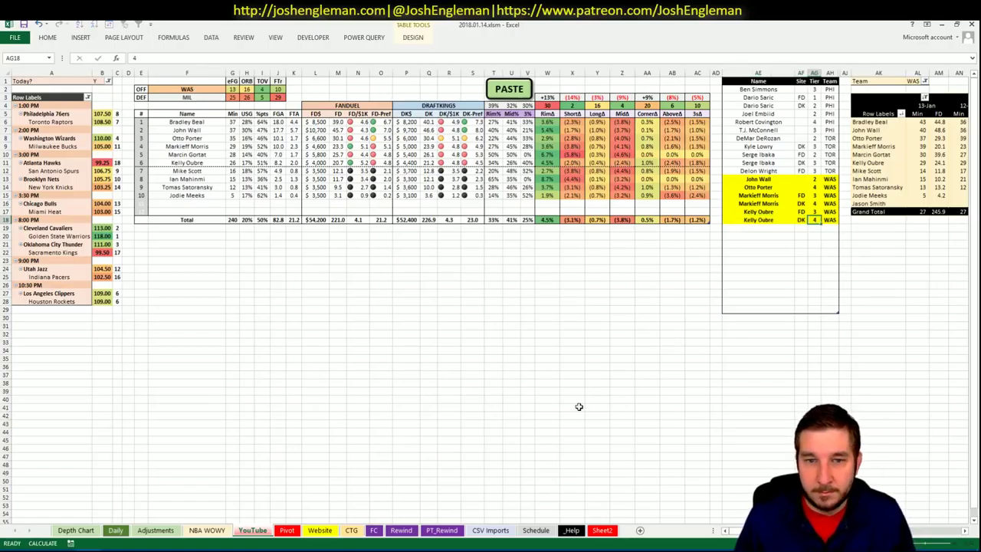
pyautogui.press('Return')
# - Change the matchup table's offensive team to MIL
pyautogui.click(450, 289)
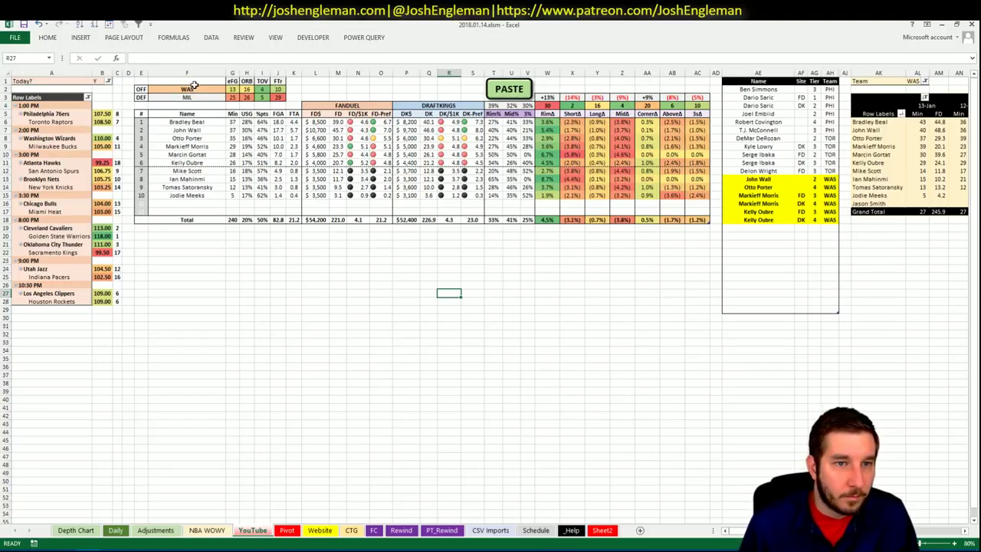
pyautogui.click(193, 89)
pyautogui.write('MIL')
pyautogui.press('Return')
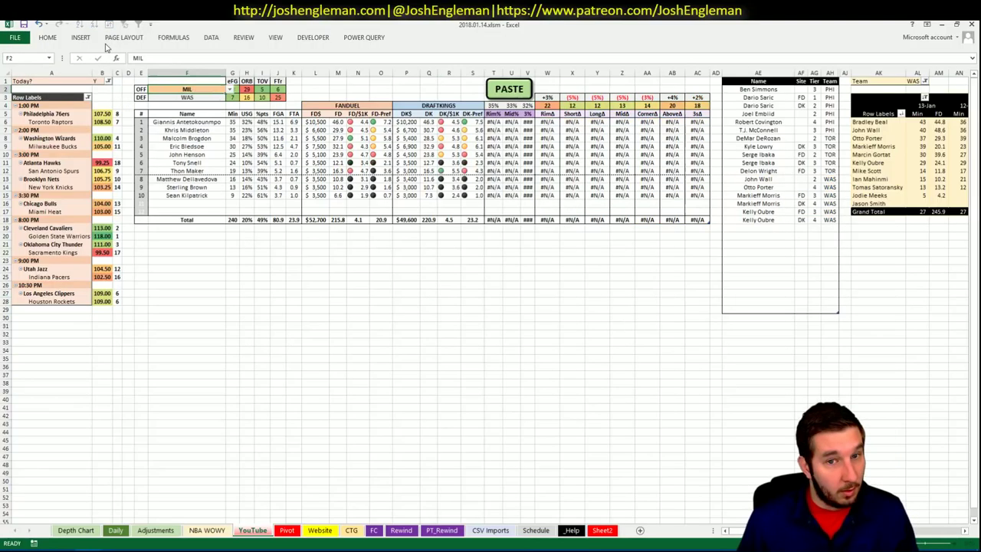
# - Find the Milwaukee Bucks on Cleaning the Glass and go to their Shooting: Frequency section
pyautogui.click(352, 530)
pyautogui.hotkey('alt', 'Tab')
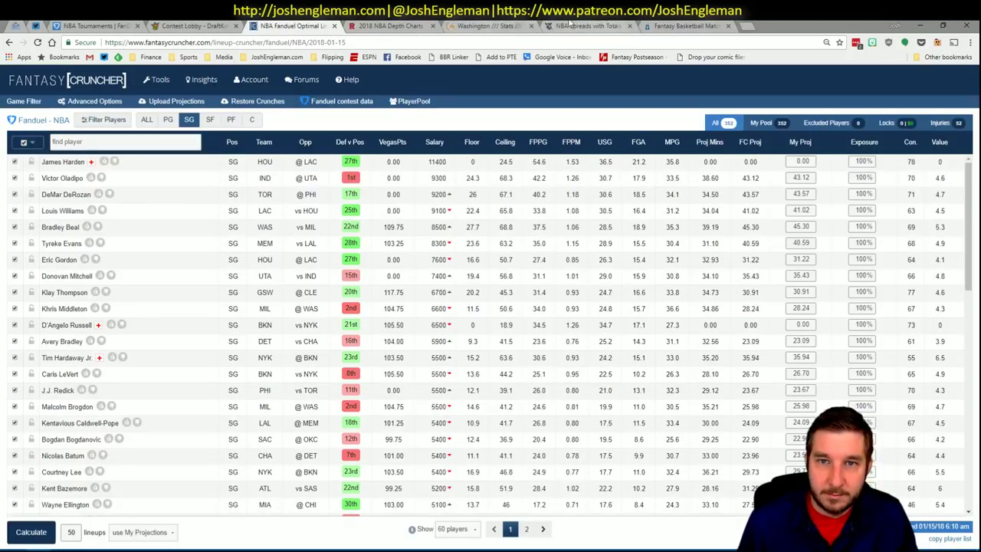
pyautogui.click(484, 25)
pyautogui.click(249, 104)
pyautogui.write('bi')
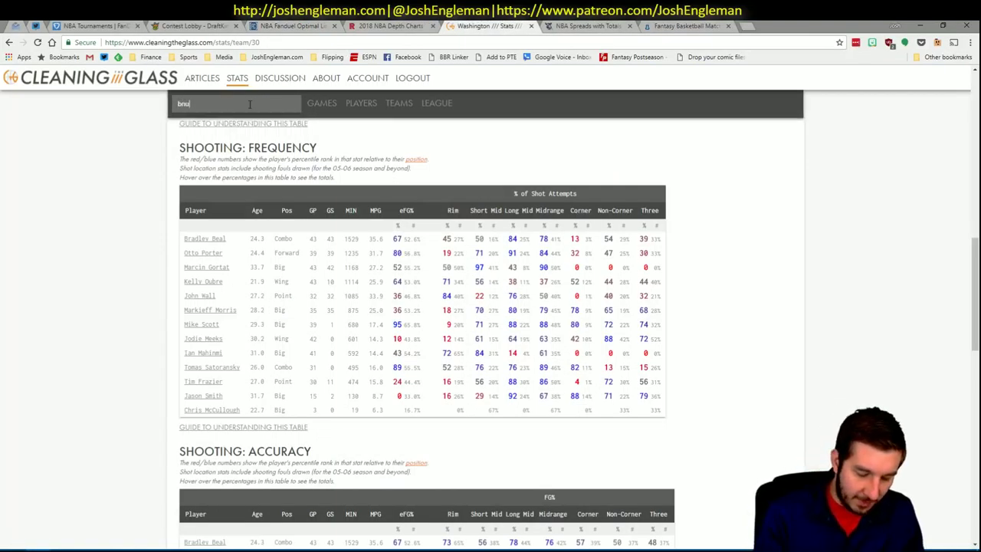
pyautogui.write('cks')
pyautogui.press('Return')
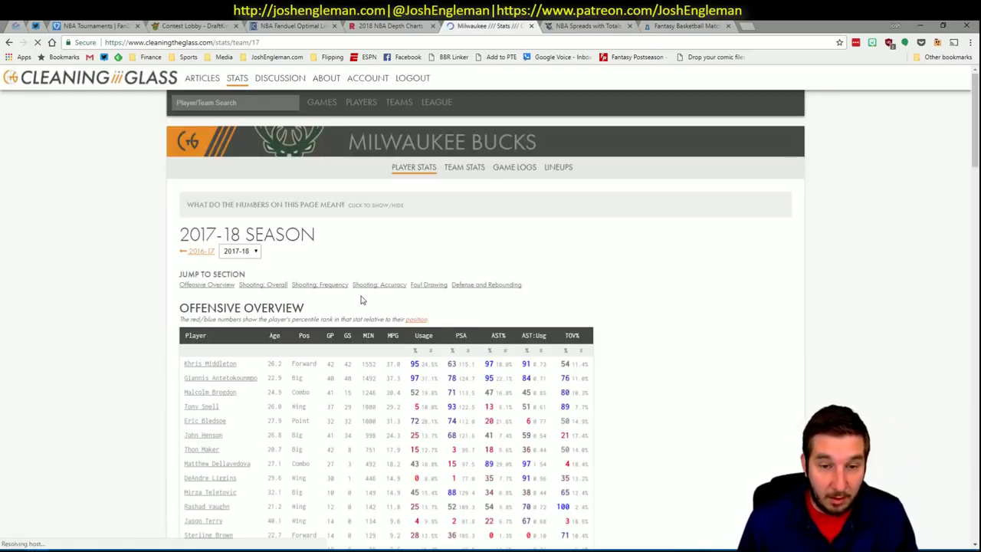
pyautogui.click(323, 287)
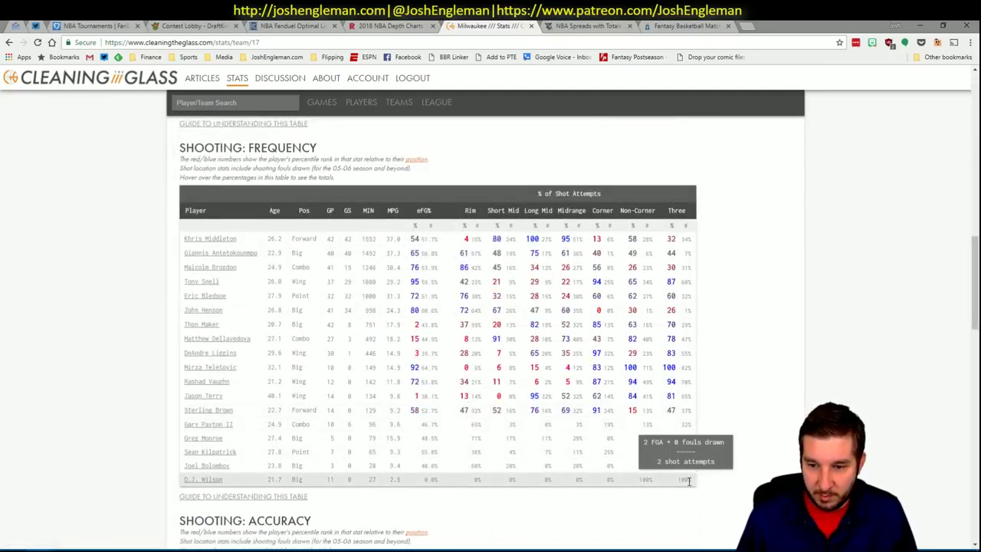
# - Copy the Bucks' shooting frequency rows into the CTG sheet's player table and return to the YouTube sheet
pyautogui.moveTo(690, 481); pyautogui.dragTo(184, 243)
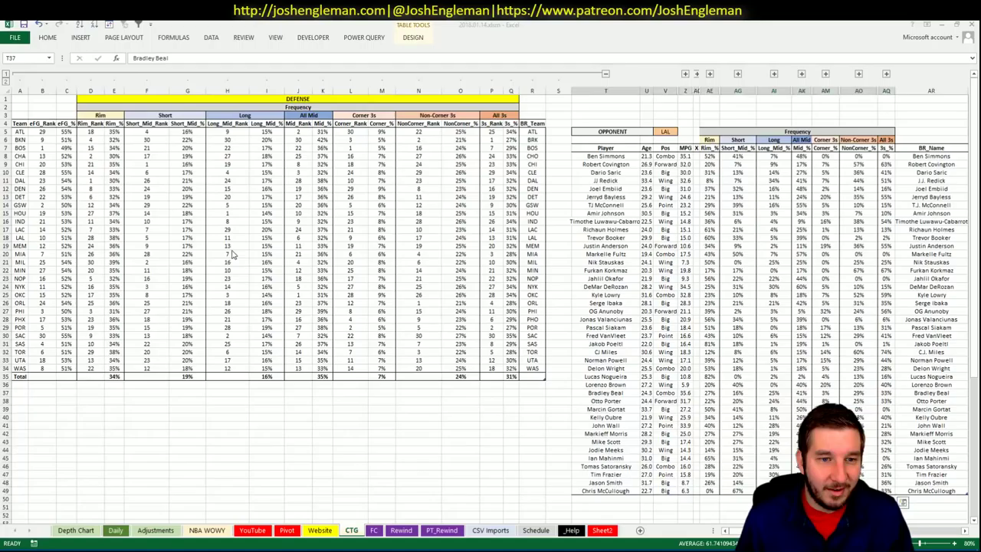
pyautogui.hotkey('ctrl', 'v')
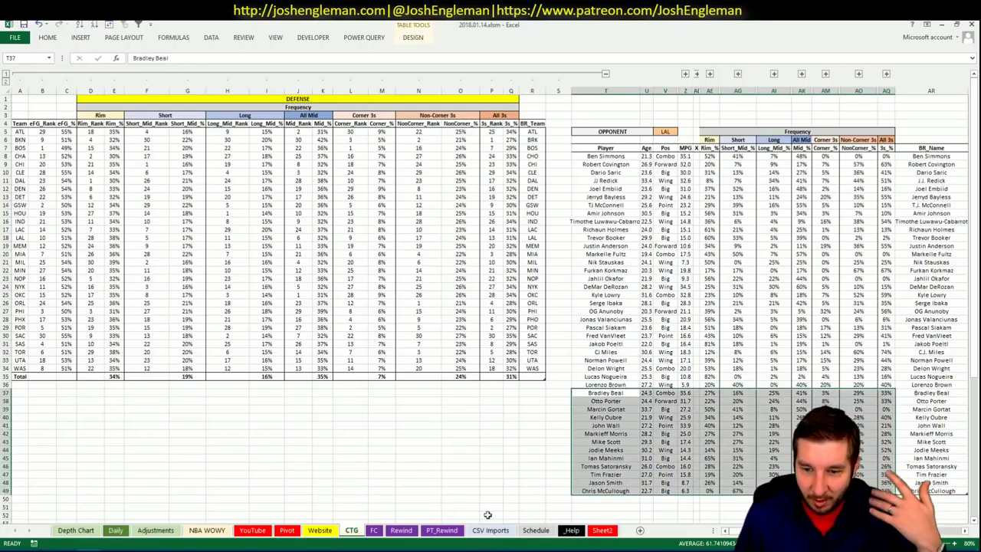
pyautogui.click(253, 530)
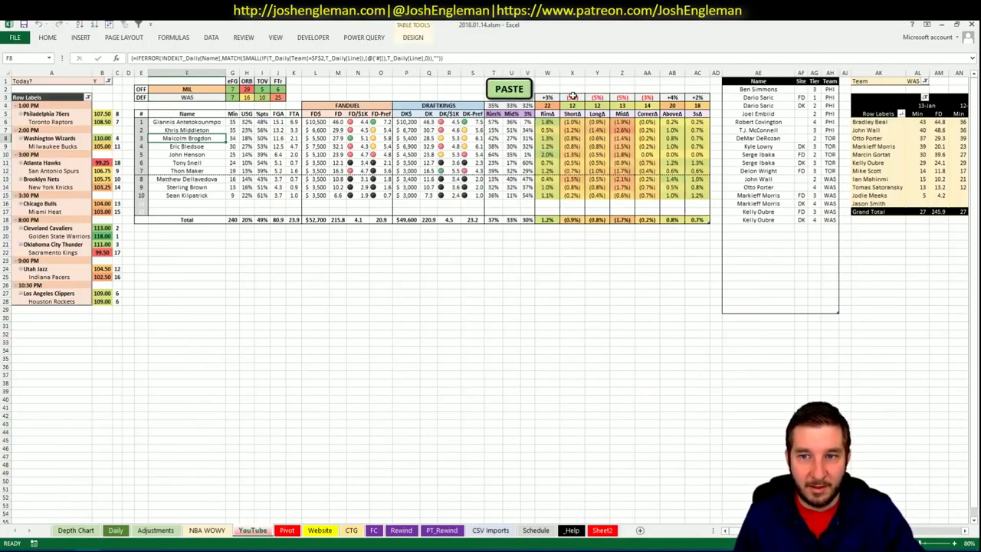
pyautogui.click(498, 283)
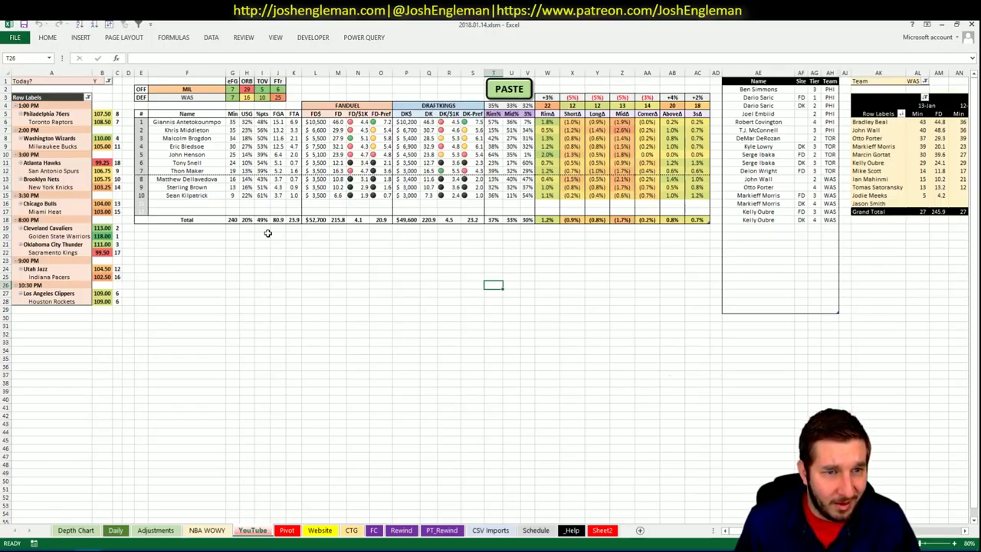
# - Switch to FantasyCruncher and examine small forward Giannis Antetokounmpo's game log, filtered to opponent WAS
pyautogui.hotkey('alt', 'Tab')
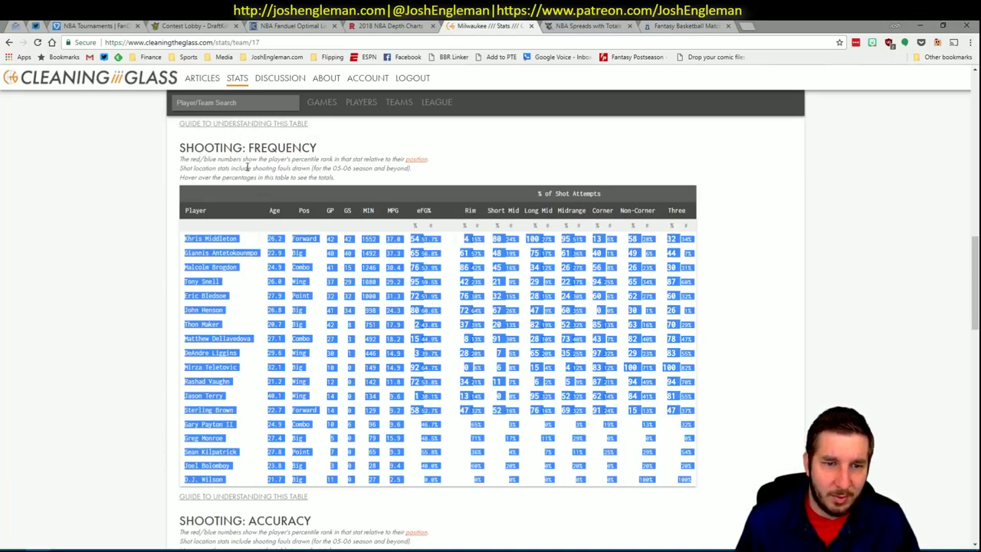
pyautogui.click(332, 23)
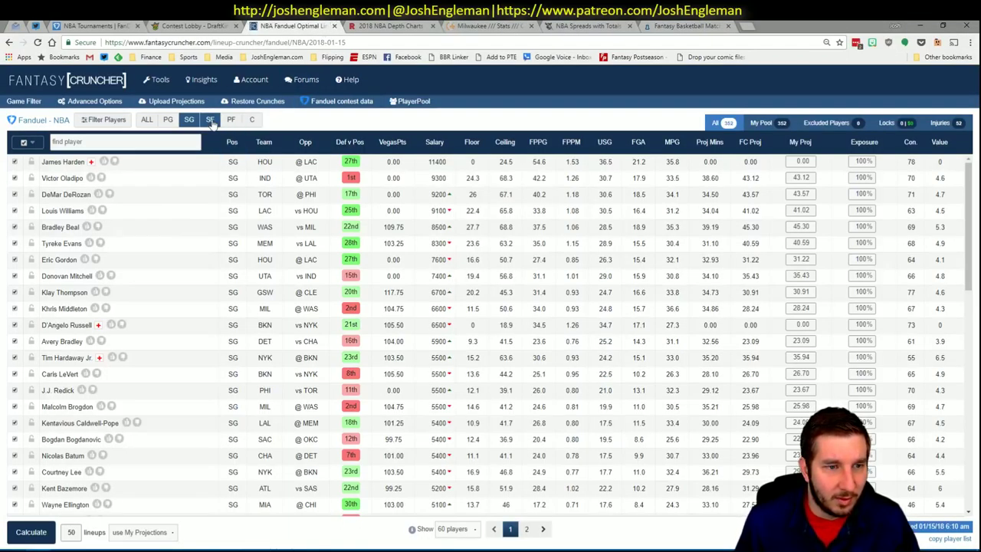
pyautogui.click(210, 120)
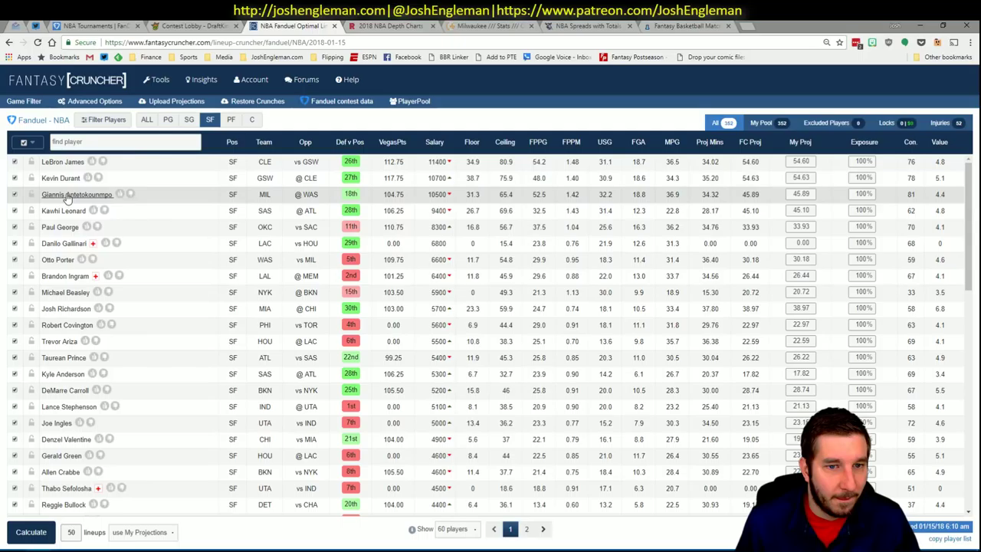
pyautogui.click(67, 196)
pyautogui.click(368, 219)
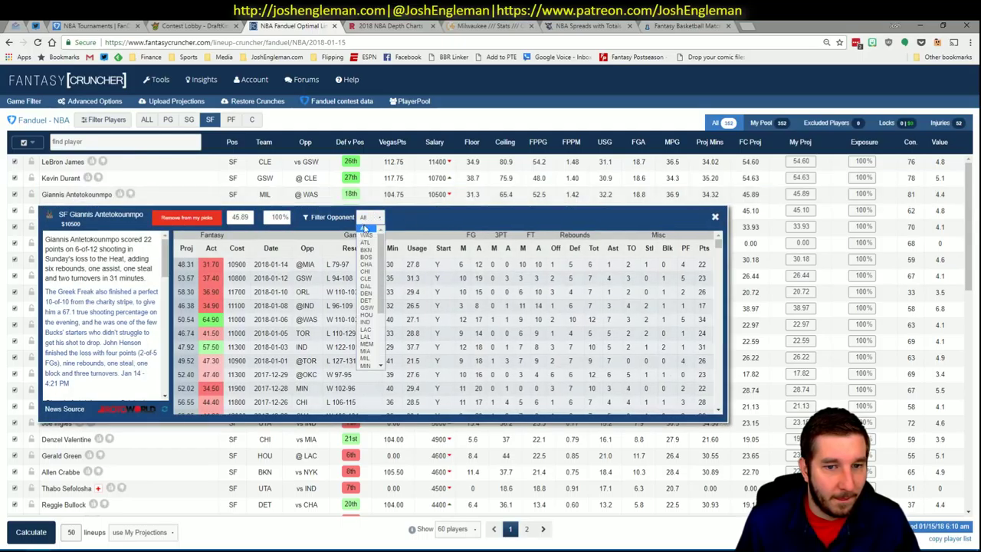
pyautogui.click(460, 223)
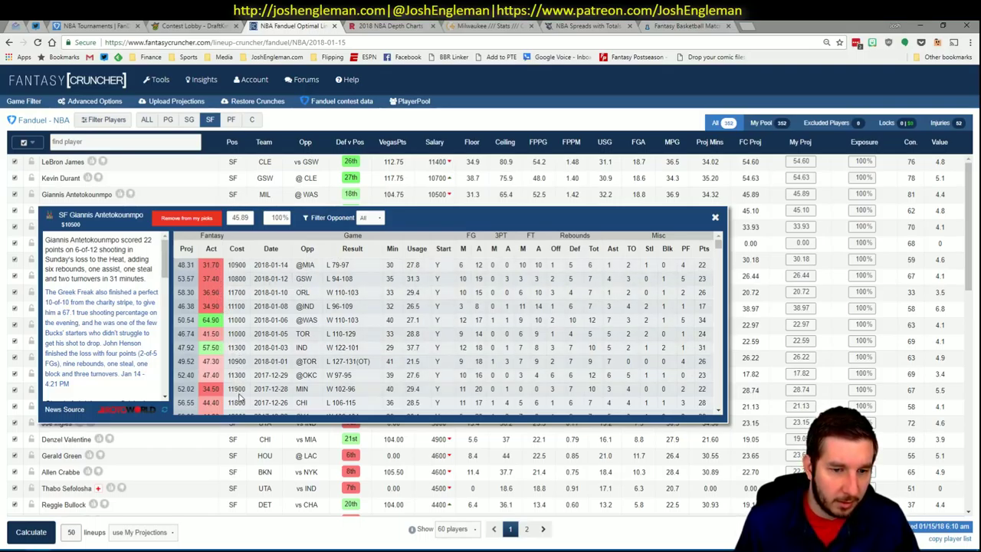
pyautogui.click(371, 218)
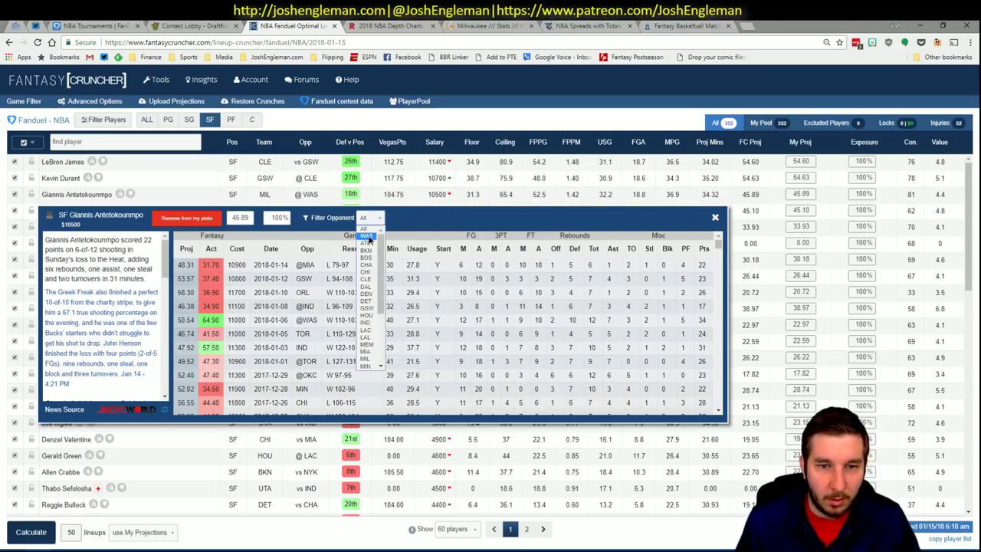
pyautogui.click(368, 236)
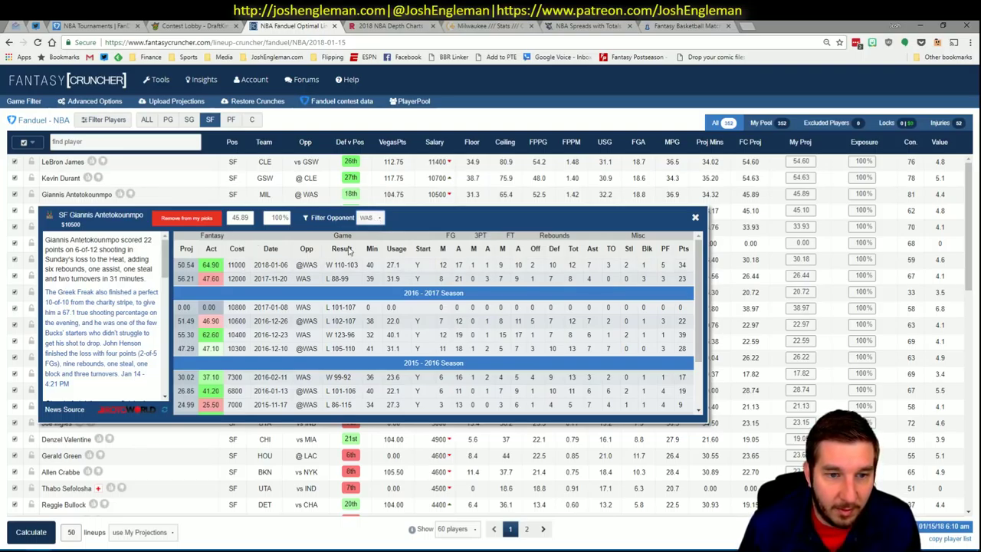
pyautogui.click(369, 219)
pyautogui.click(662, 209)
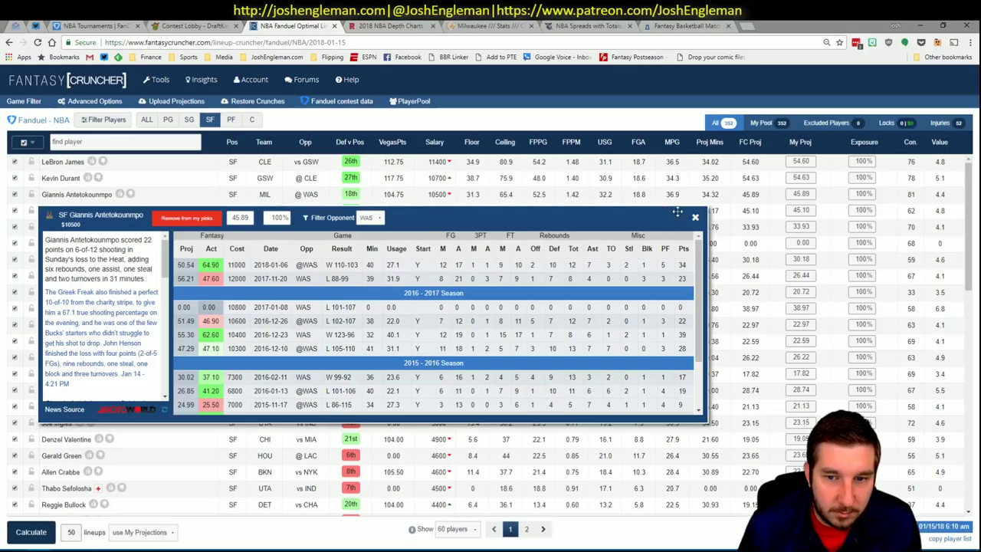
pyautogui.click(695, 218)
# - Add Giannis Antetokounmpo to the workbook's picks table with tier 3, leaving the site blank
pyautogui.hotkey('alt', 'Tab')
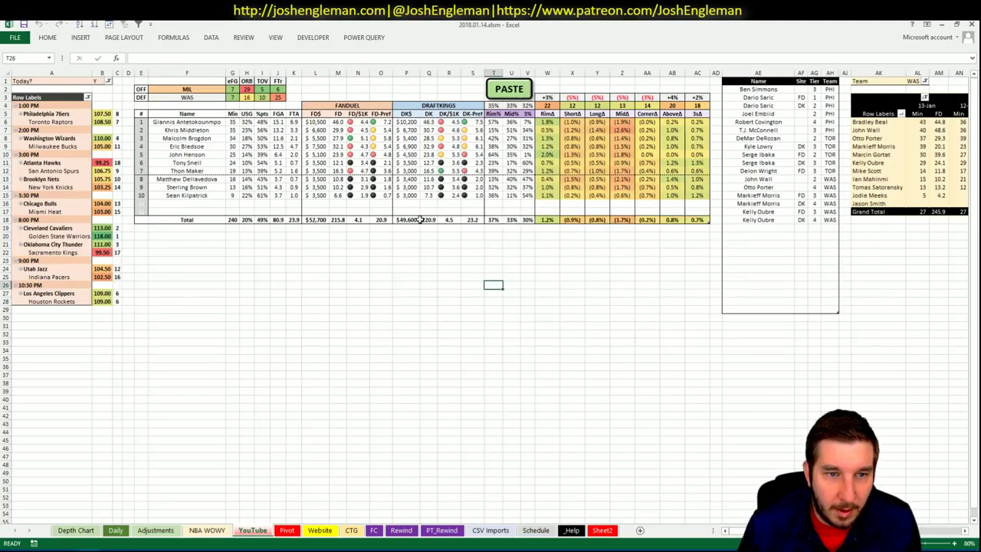
pyautogui.click(765, 226)
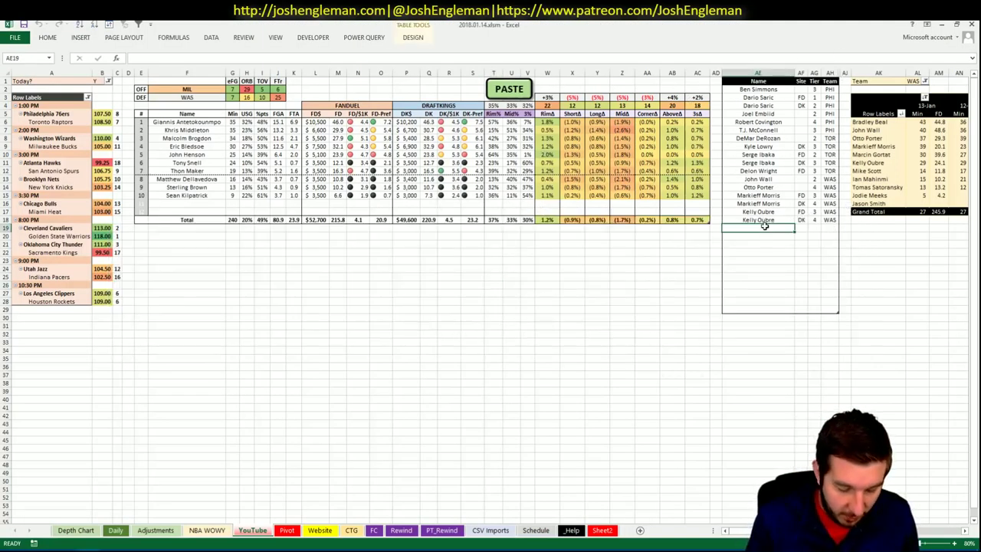
pyautogui.write('Giannis Ante')
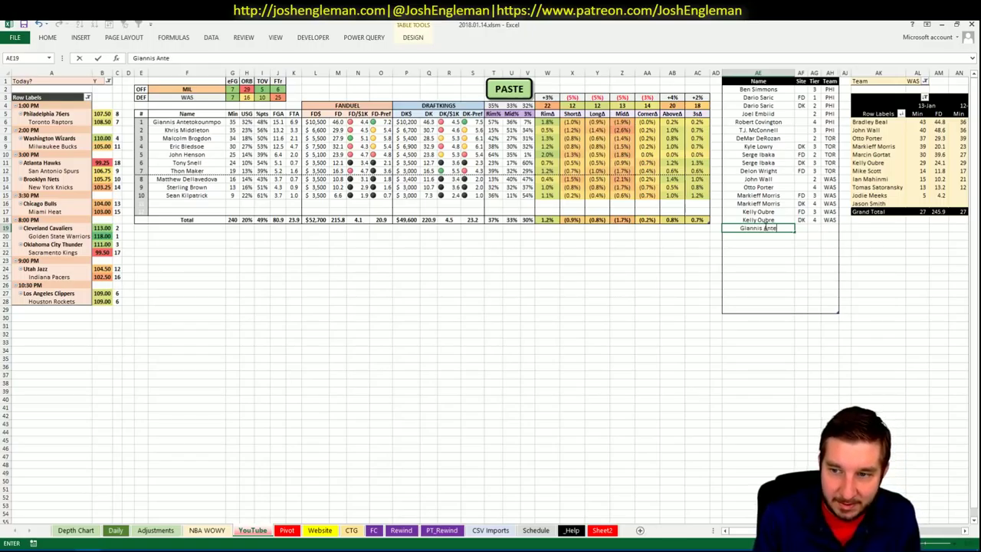
pyautogui.write('to')
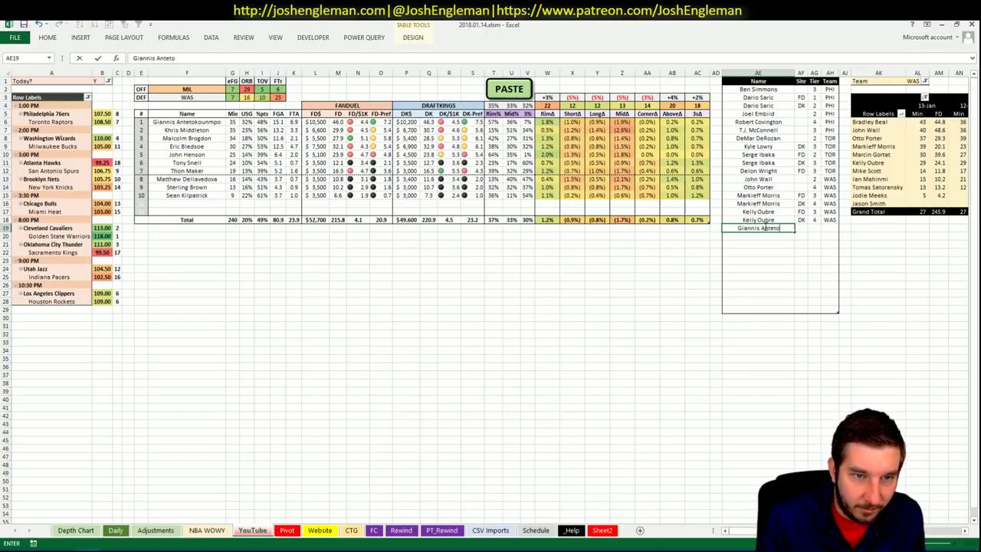
pyautogui.write('kounmpo')
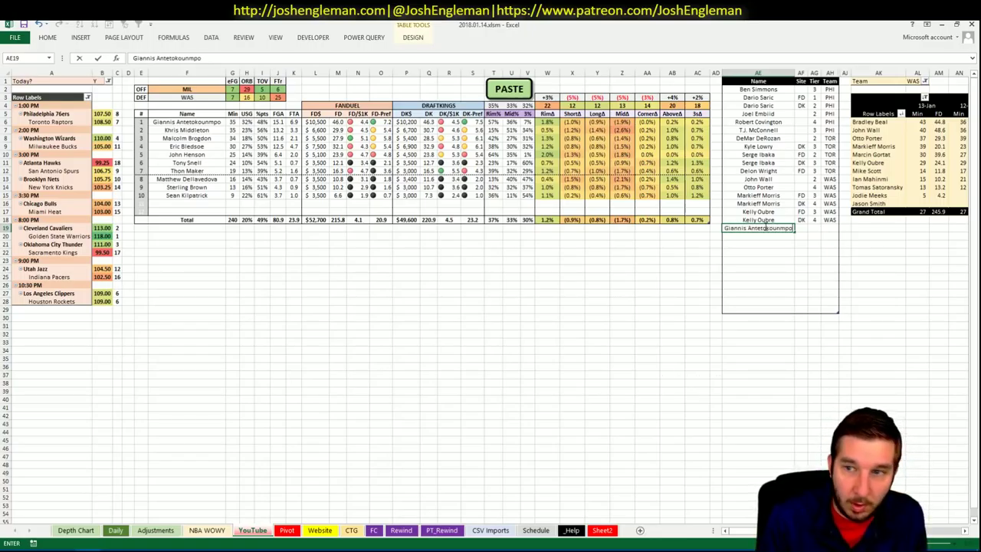
pyautogui.hotkey('ctrl', 'Return')
pyautogui.press('Tab')
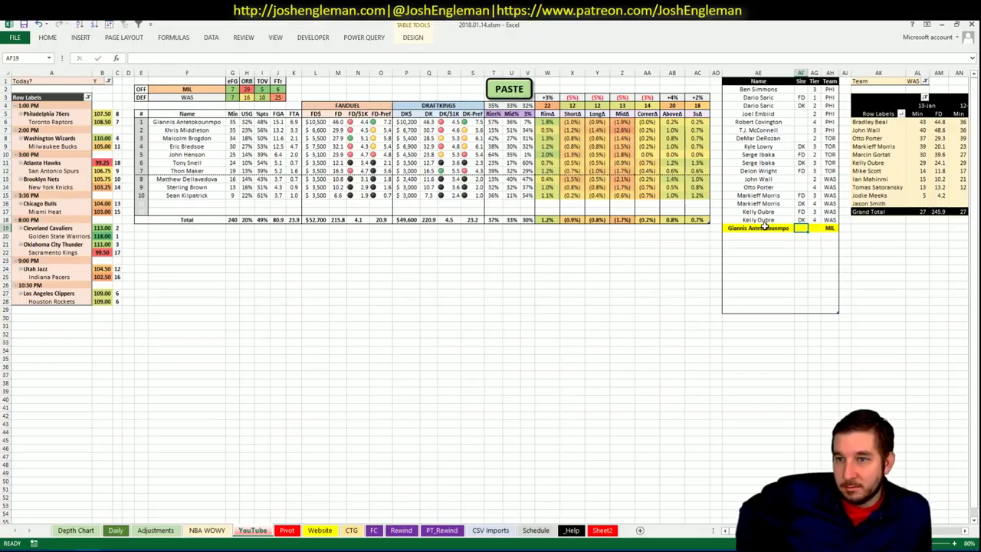
pyautogui.press('Right')
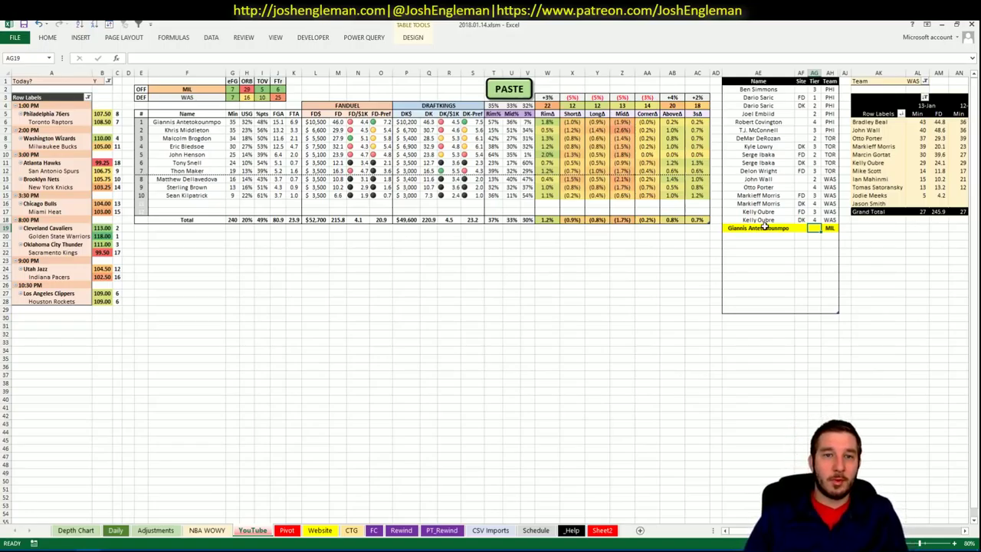
pyautogui.write('3')
pyautogui.press('Return')
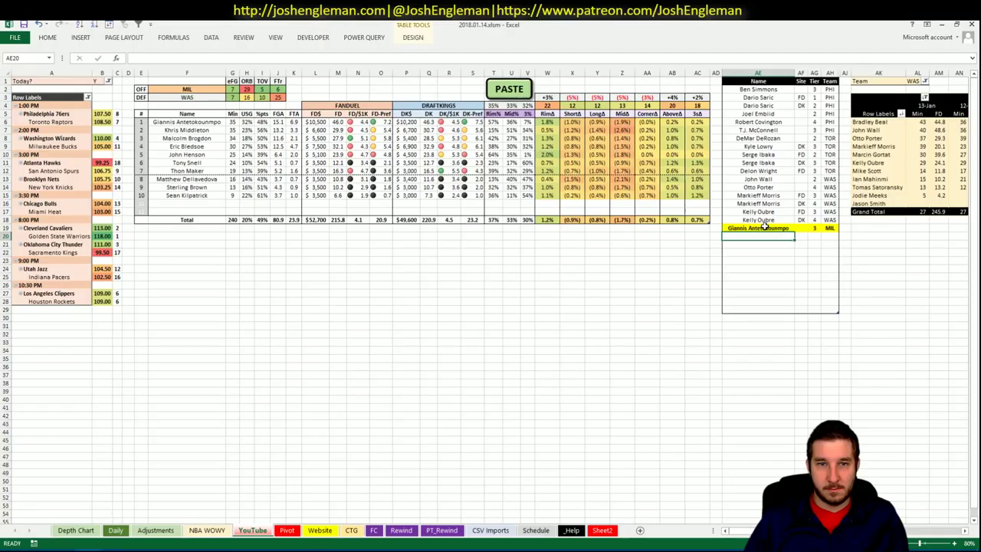
pyautogui.press('Right')
pyautogui.press('Right')
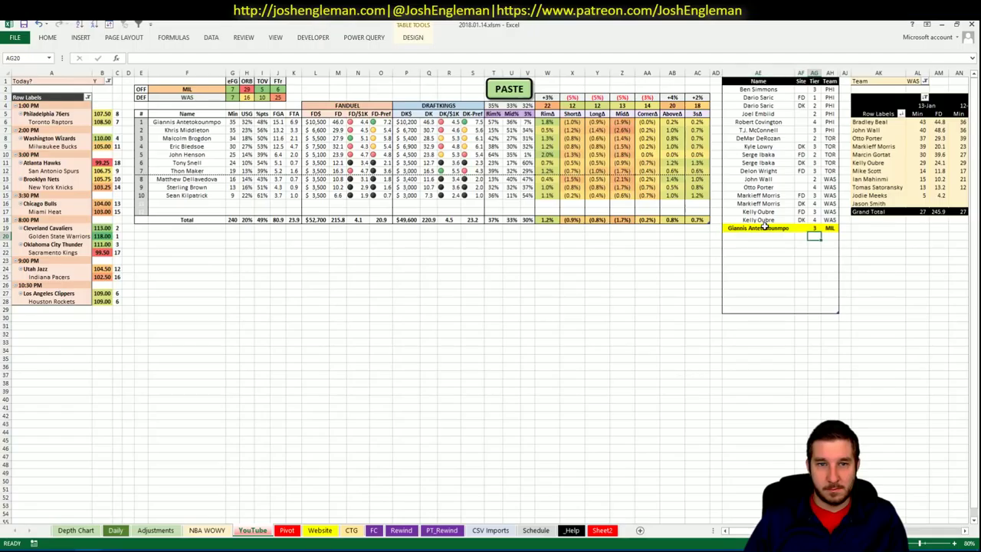
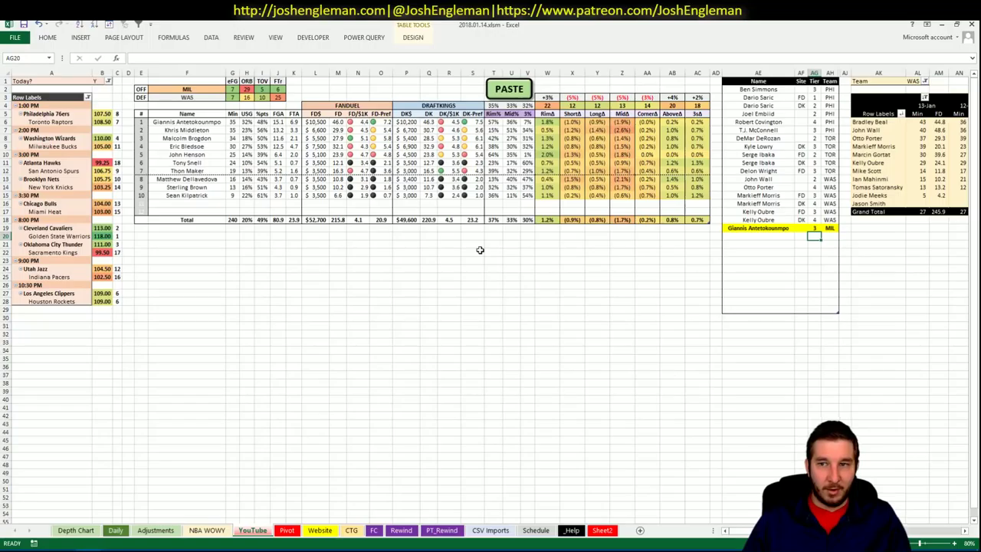
# - Set the recent-games pivot's team filter to MIL and look through the Bucks' game-by-game figures
pyautogui.click(915, 81)
pyautogui.write('MIL')
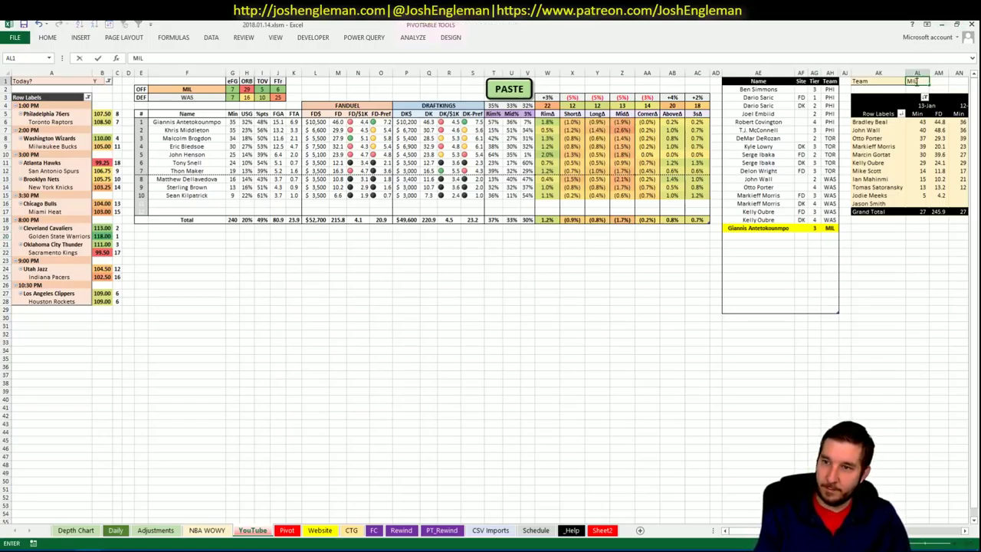
pyautogui.press('Return')
pyautogui.press('Return')
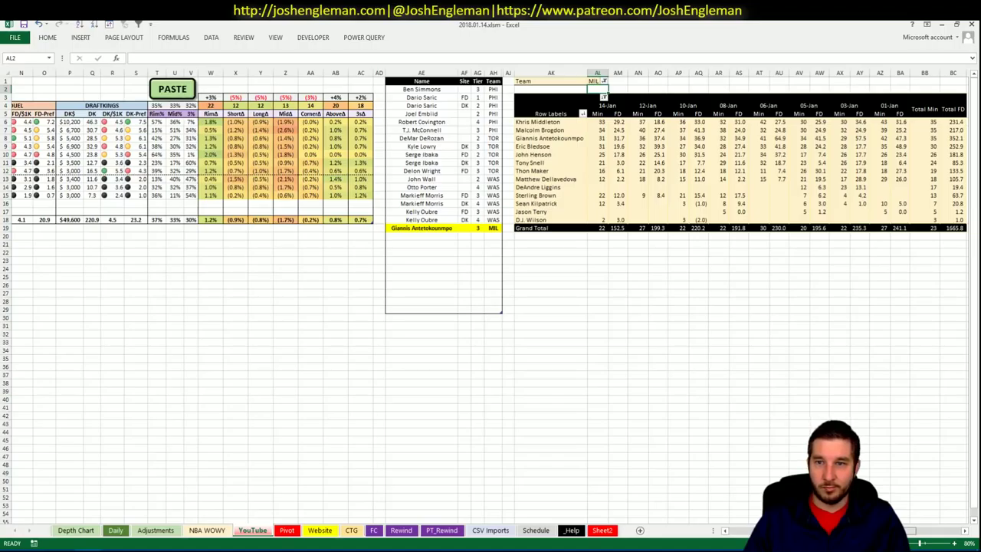
pyautogui.moveTo(912, 530); pyautogui.dragTo(731, 531)
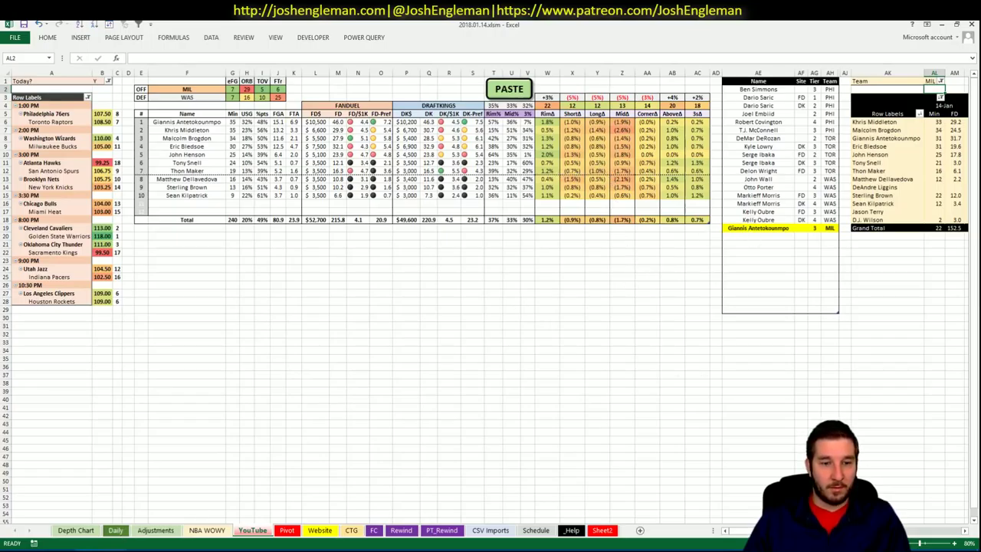
# - Pause the local recording in the broadcasting program and return to the workbook
pyautogui.hotkey('alt', 'Tab')
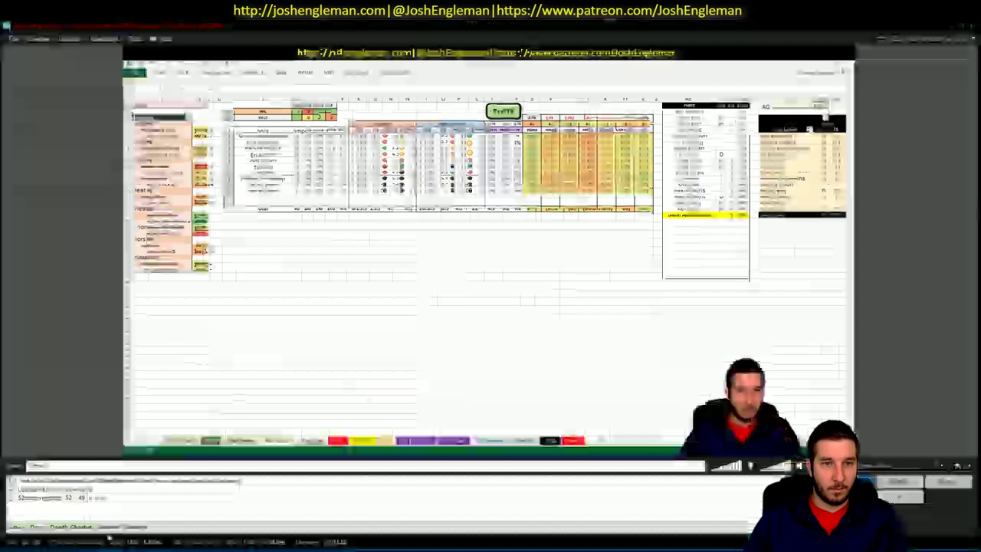
pyautogui.click(77, 39)
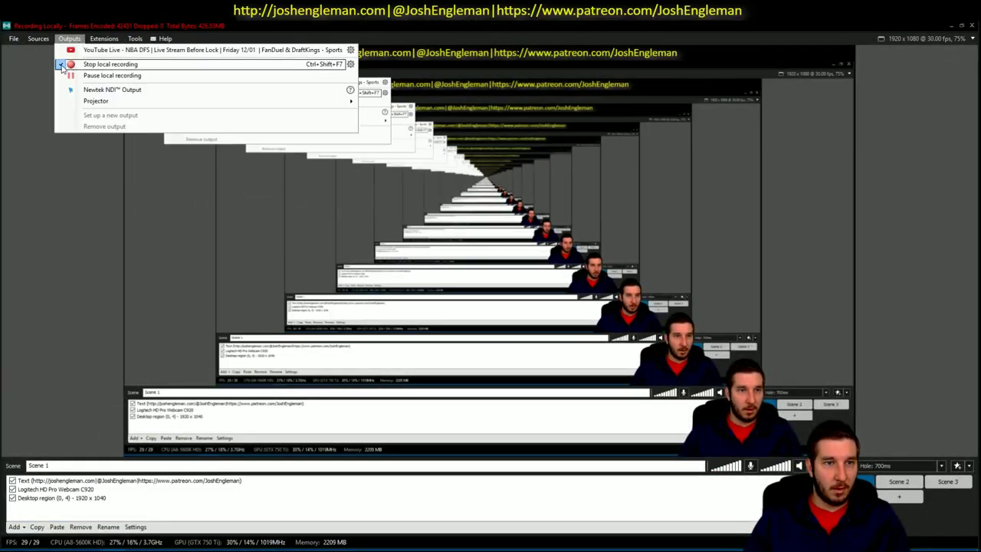
pyautogui.click(112, 75)
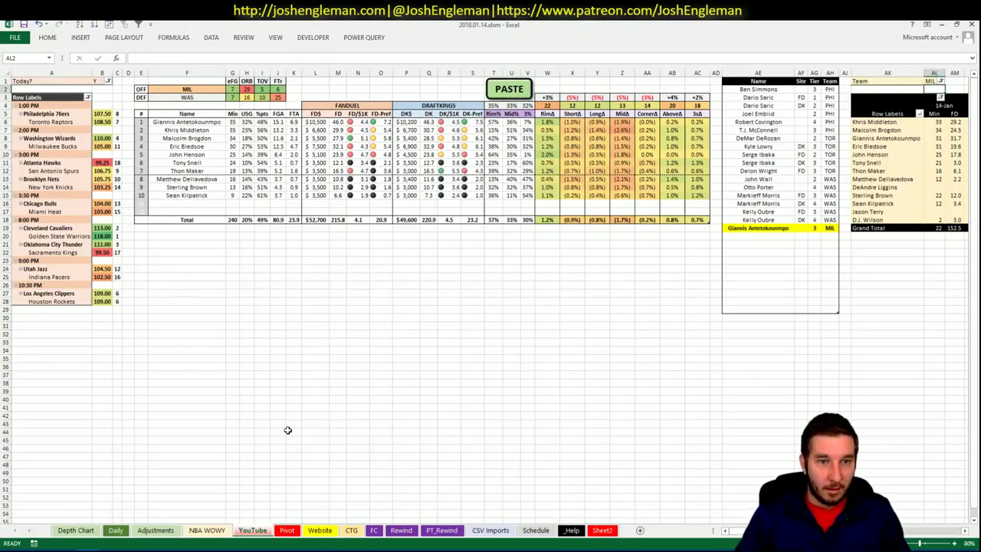
pyautogui.hotkey('alt', 'Tab')
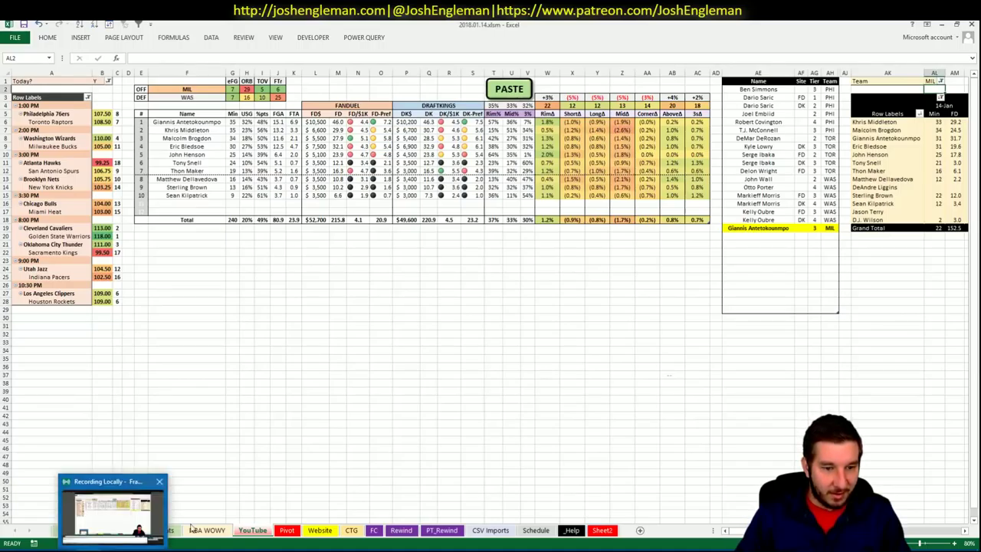
# - Examine the Bucks' minutes and fantasy points across their recent January games
pyautogui.click(318, 340)
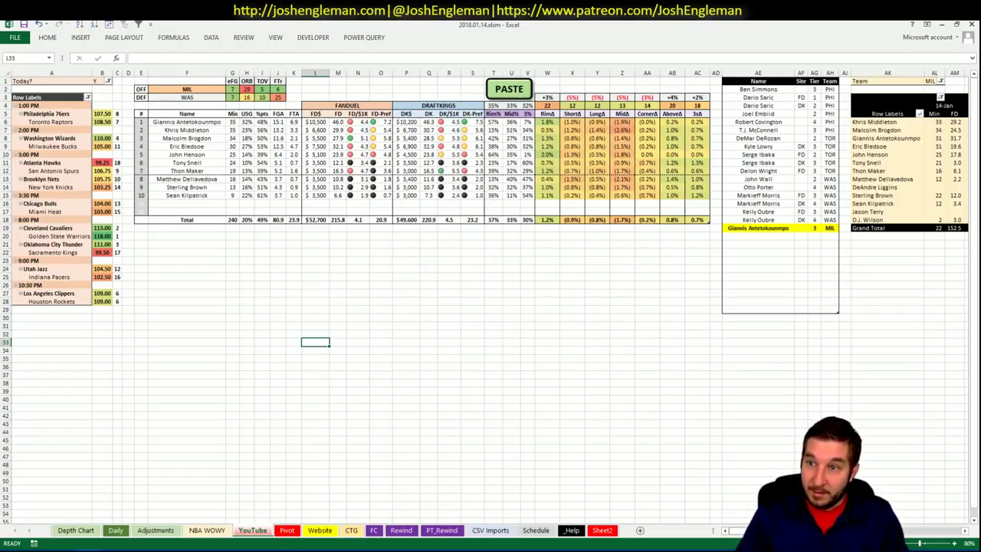
pyautogui.hscroll(4, 490, 269)
pyautogui.hscroll(-1, 490, 268)
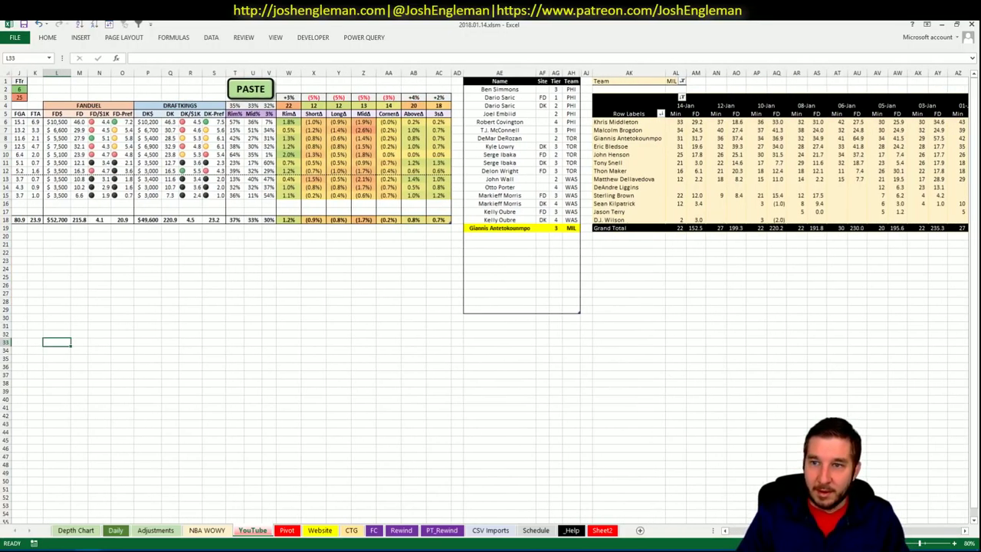
# - Add Malcolm Brogdon to the picks table below Giannis Antetokounmpo with tier 3, leaving the site blank
pyautogui.hscroll(-3, 700, 278)
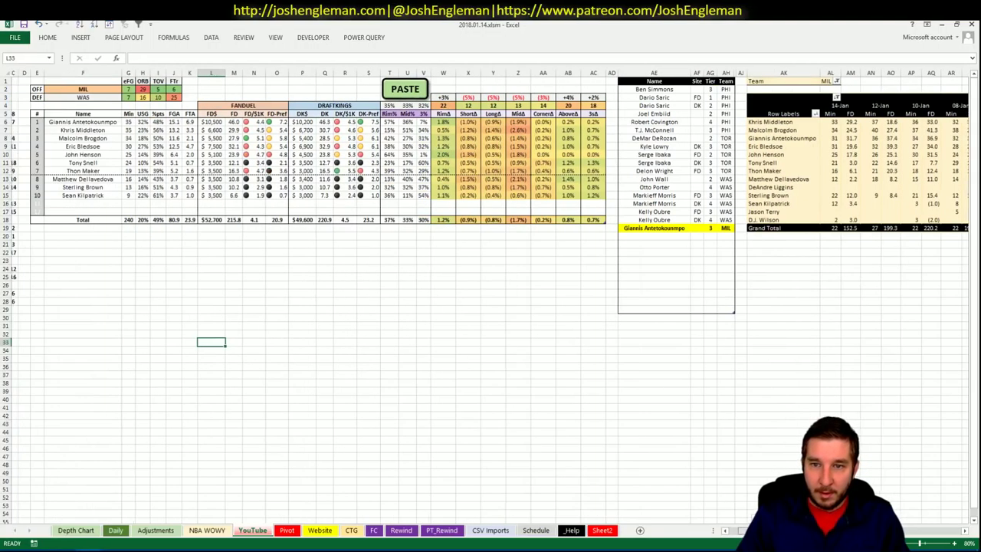
pyautogui.hscroll(5, 700, 278)
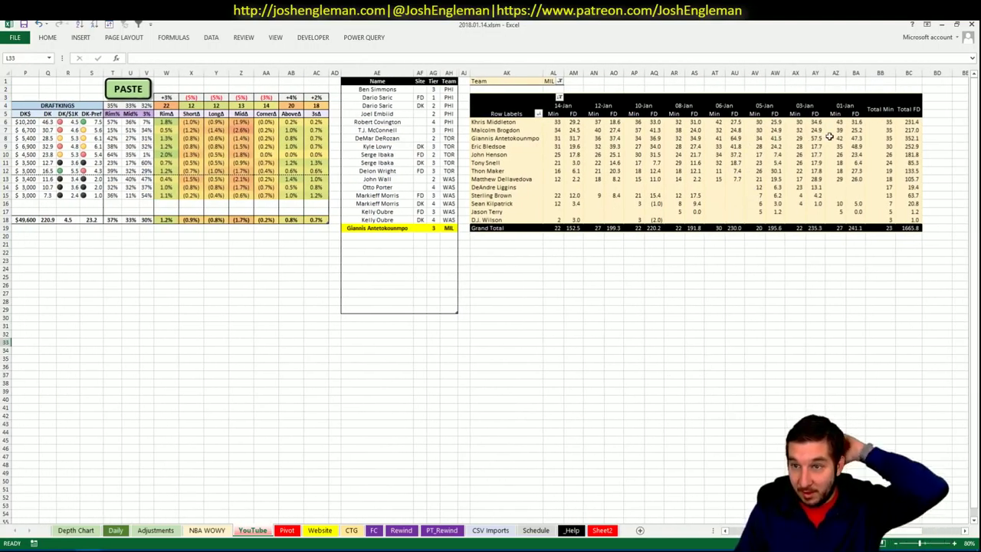
pyautogui.click(654, 132)
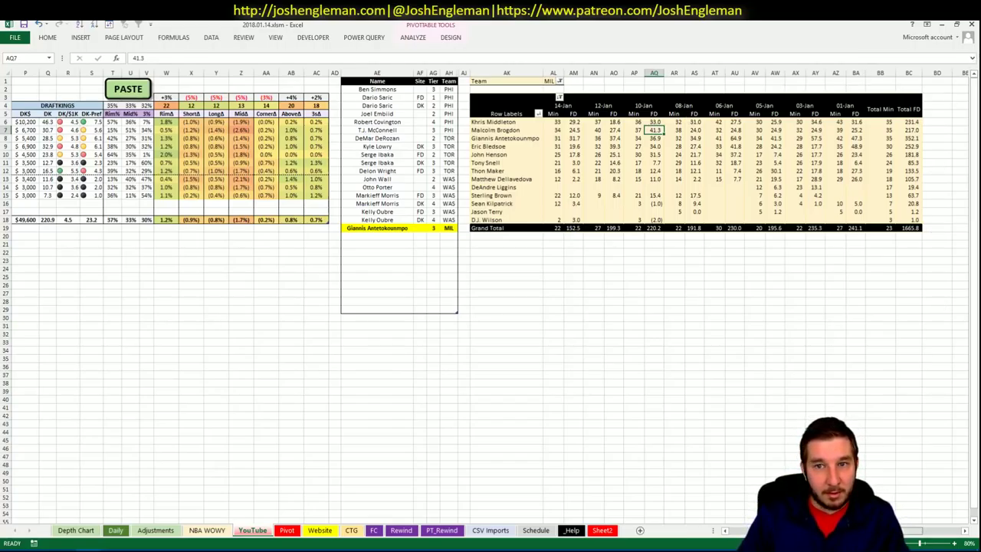
pyautogui.hscroll(-5, 491, 296)
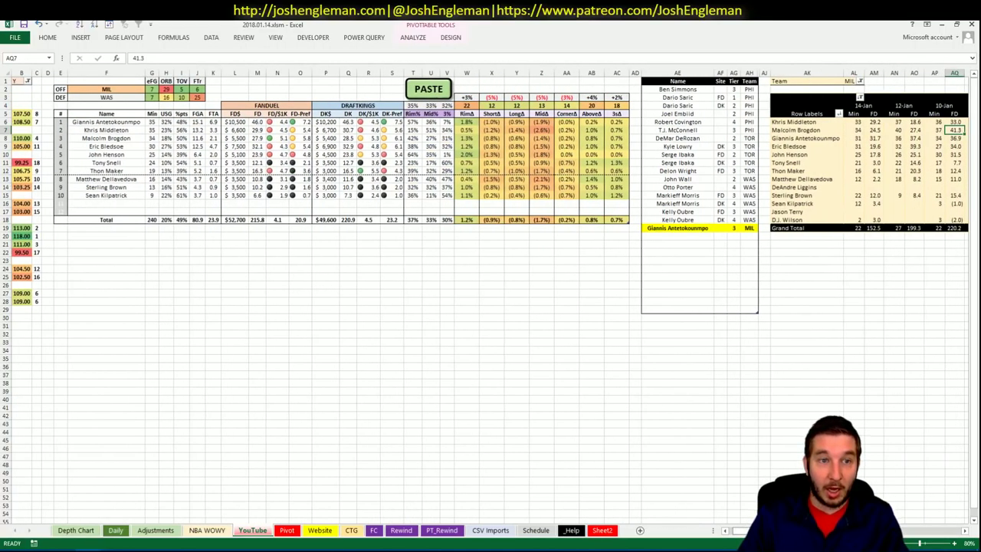
pyautogui.click(686, 237)
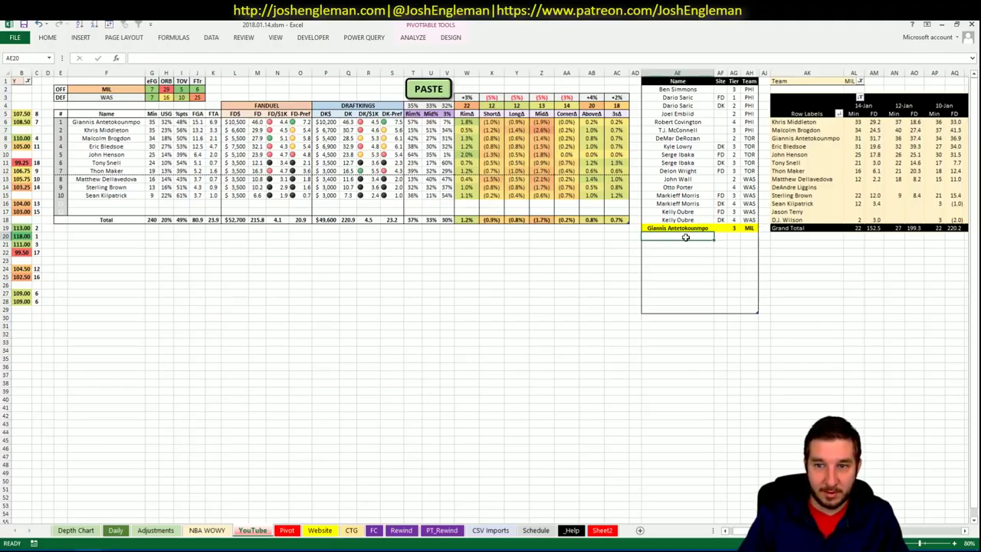
pyautogui.write('Malcolm B')
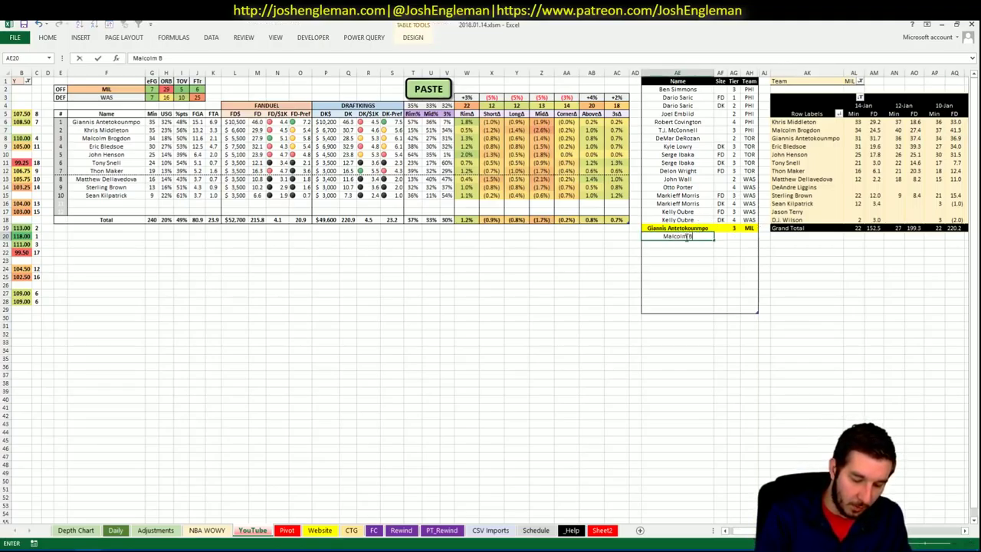
pyautogui.write('rogdon')
pyautogui.press('Tab')
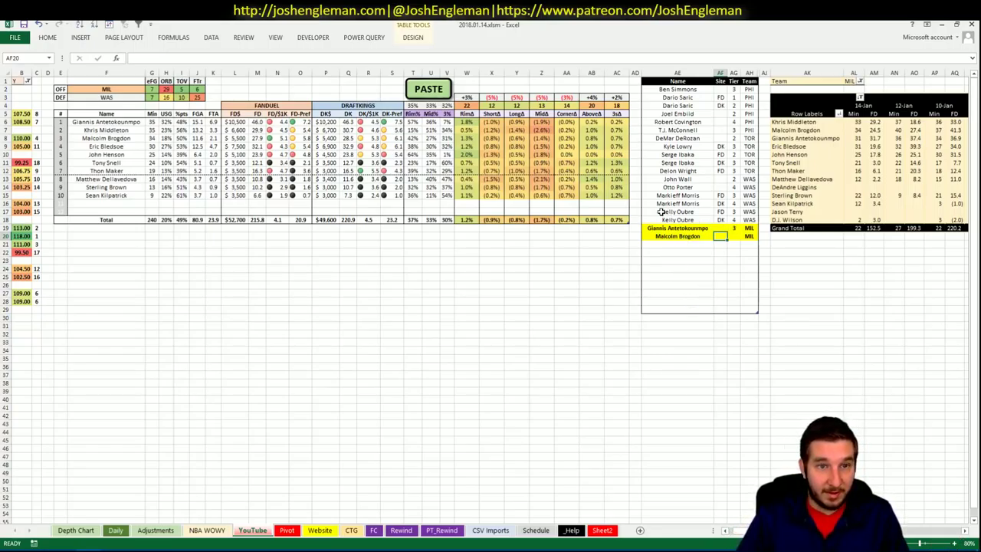
pyautogui.hscroll(5, 490, 299)
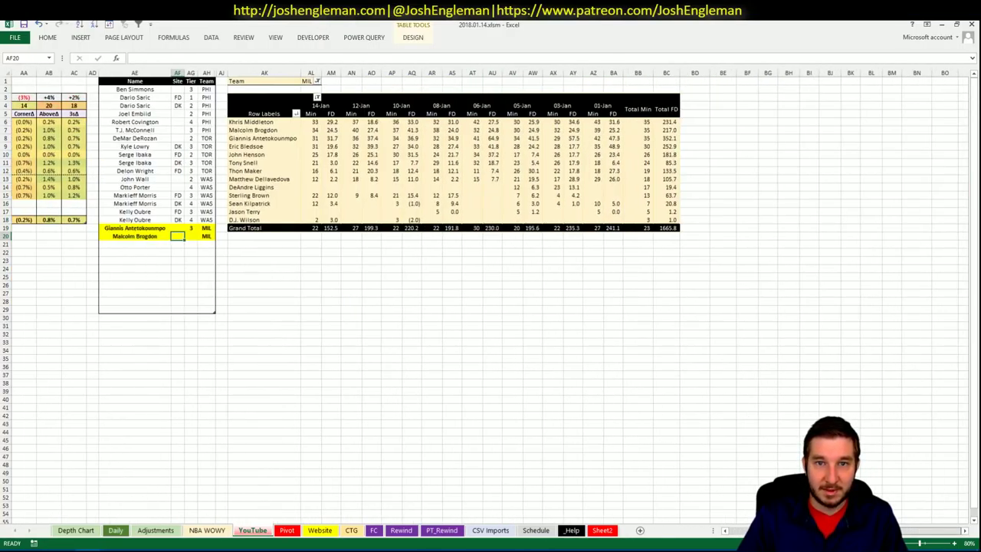
pyautogui.hscroll(-5, 491, 299)
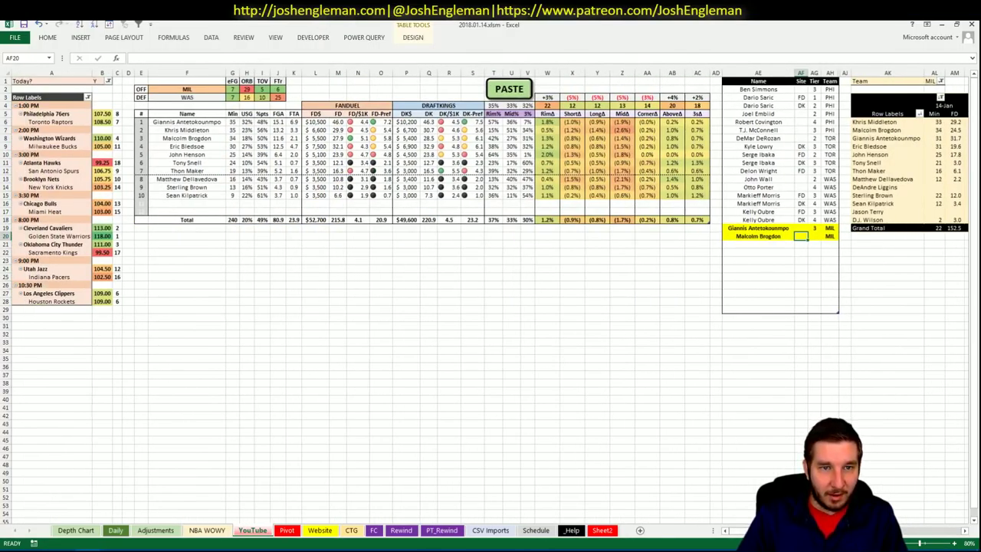
pyautogui.click(815, 236)
pyautogui.write('3')
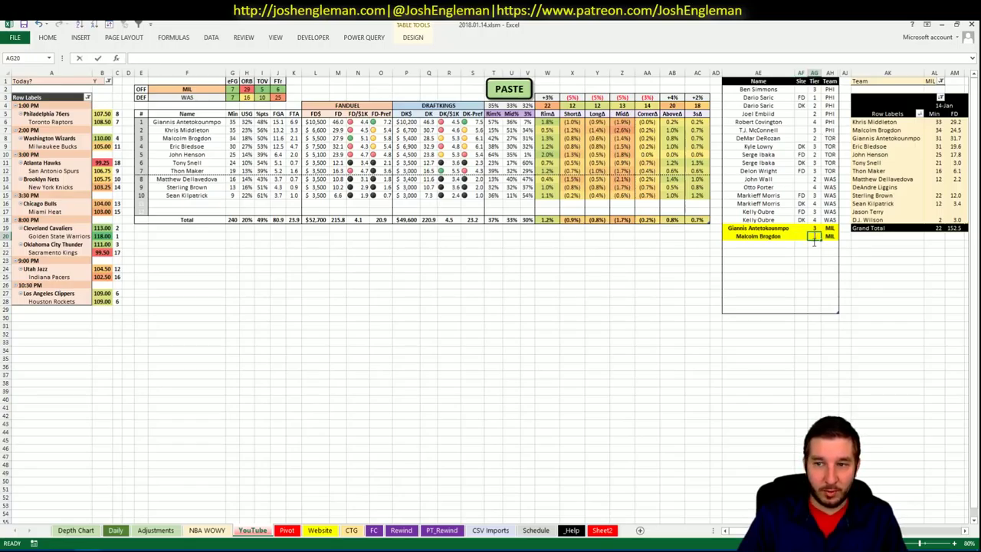
# - Add Eric Bledsoe to the picks table in the row below Malcolm Brogdon, with site DK and tier 3
pyautogui.click(785, 244)
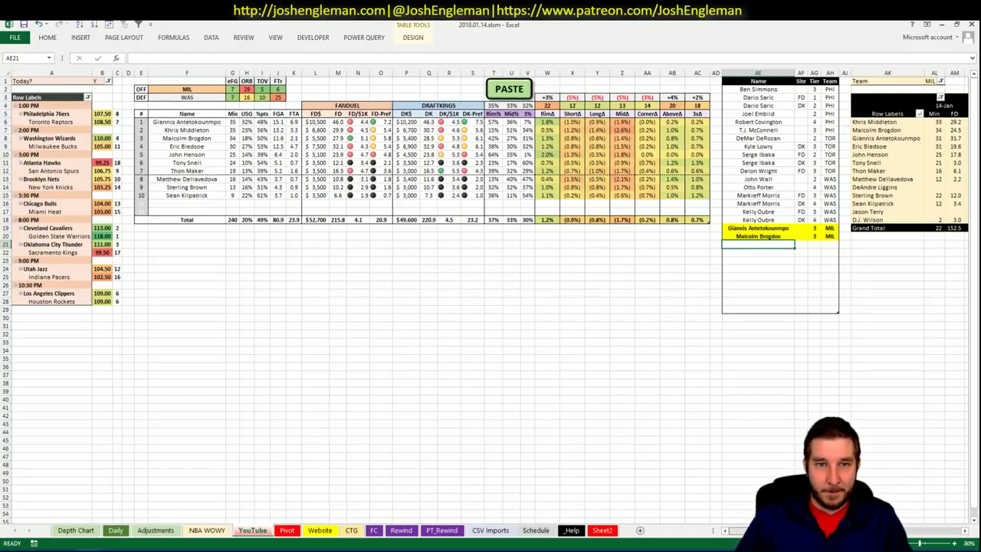
pyautogui.hscroll(6, 490, 299)
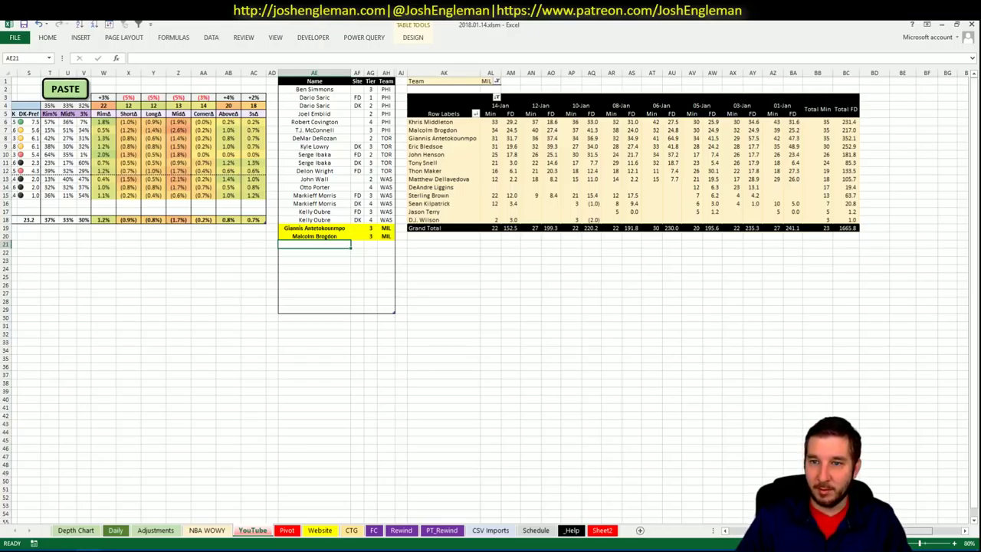
pyautogui.hscroll(-6, 490, 299)
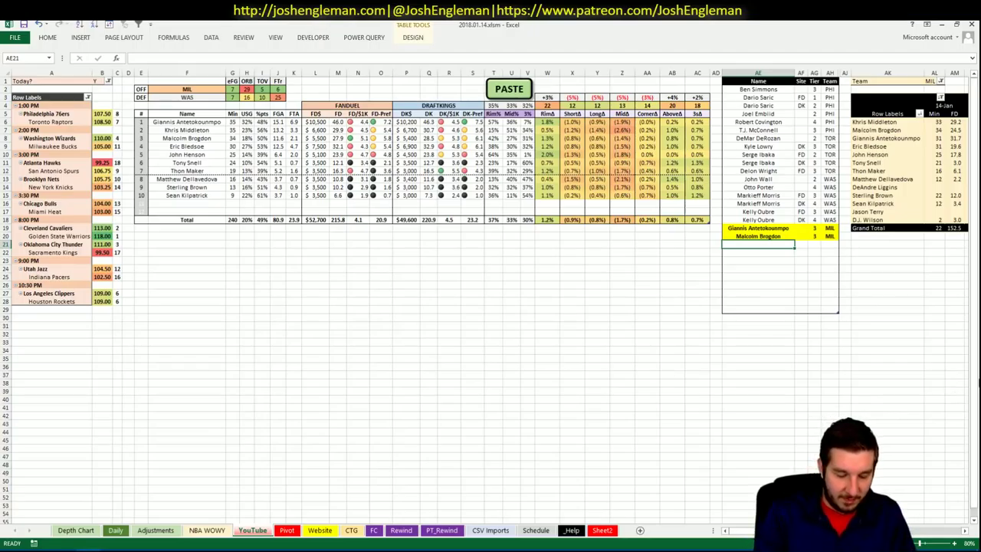
pyautogui.write('Eric Bled')
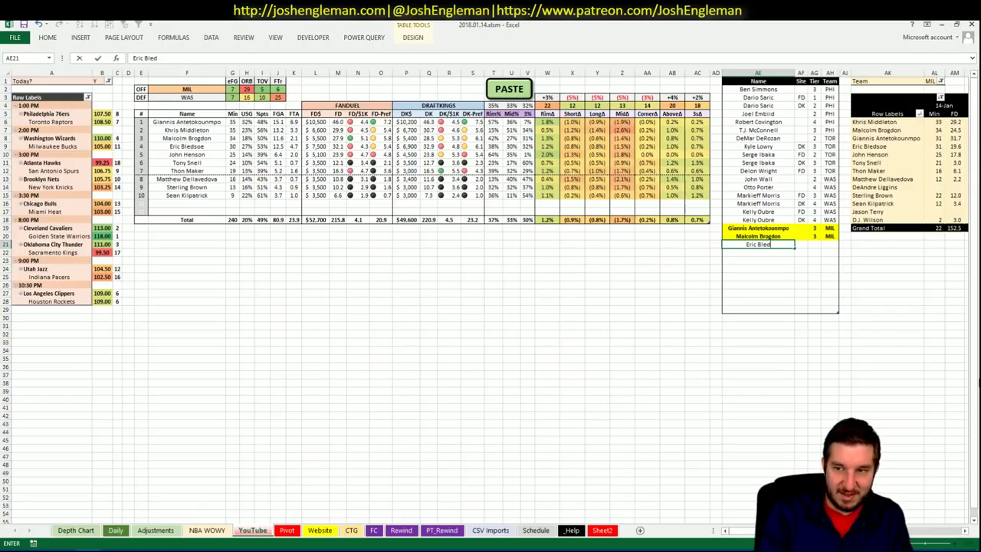
pyautogui.write('soe')
pyautogui.press('Tab')
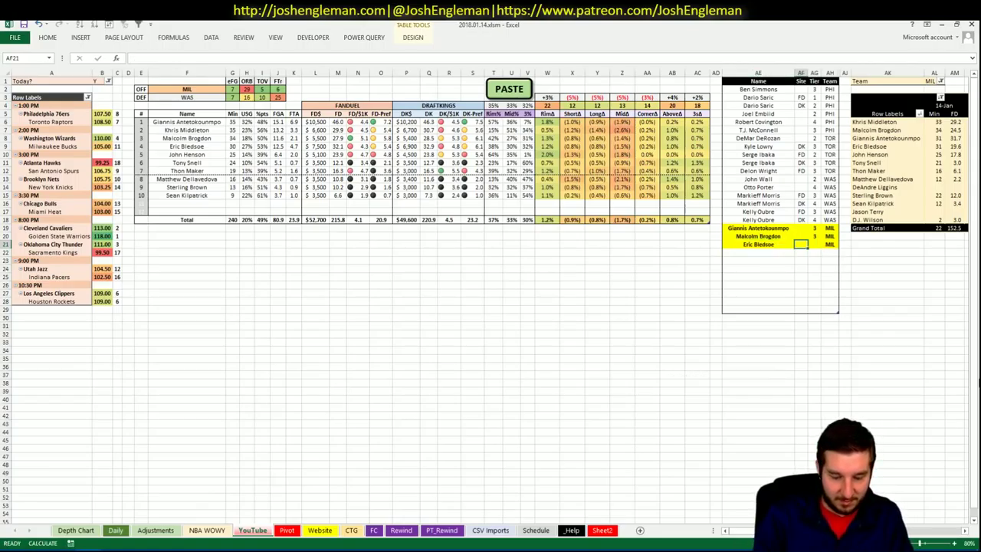
pyautogui.write('DK')
pyautogui.press('Return')
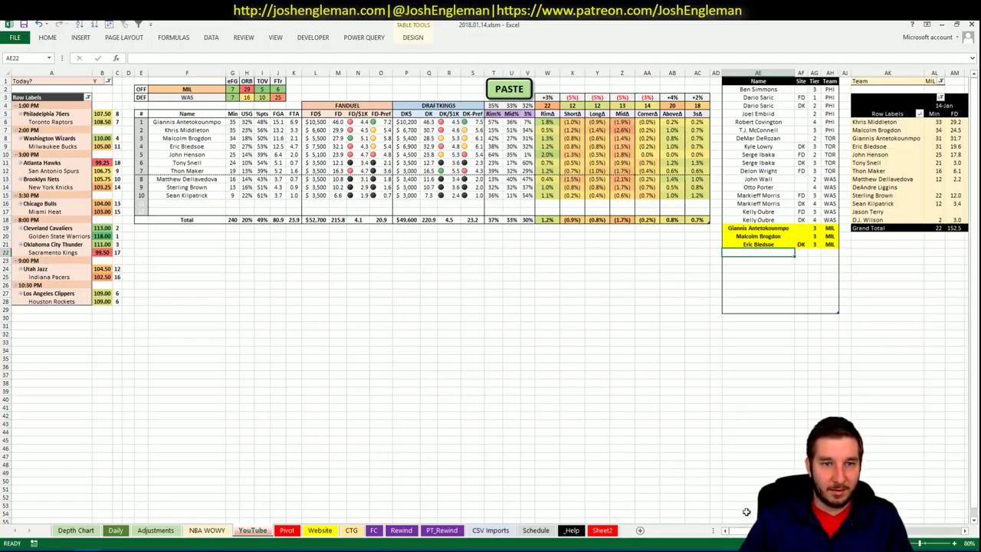
# - Set the offensive team of the matchup sheet to ATL
pyautogui.moveTo(732, 528)
pyautogui.mouseDown()
pyautogui.moveTo(747, 528)
pyautogui.moveTo(732, 524)
pyautogui.mouseUp()
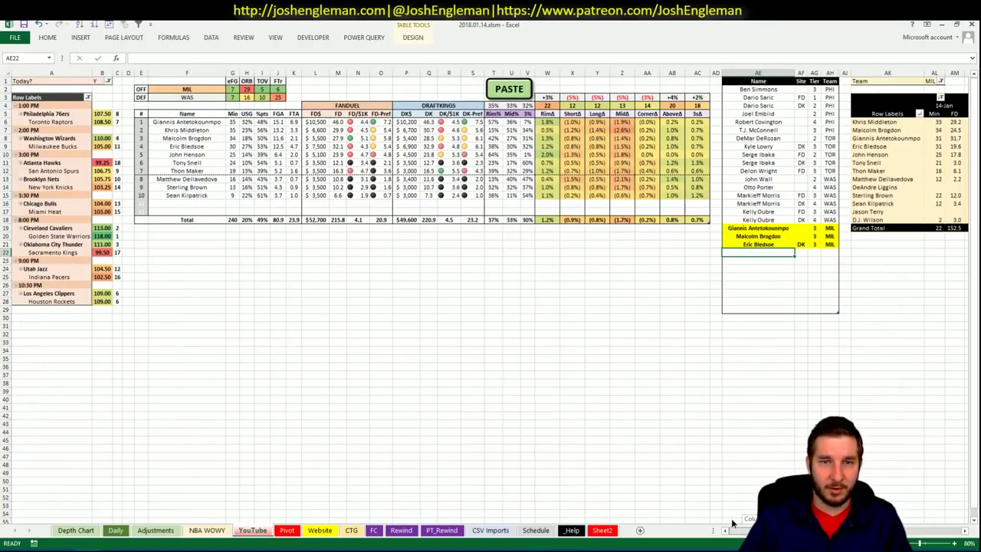
pyautogui.moveTo(732, 524)
pyautogui.mouseDown()
pyautogui.moveTo(741, 524)
pyautogui.moveTo(732, 524)
pyautogui.mouseUp()
pyautogui.click(246, 312)
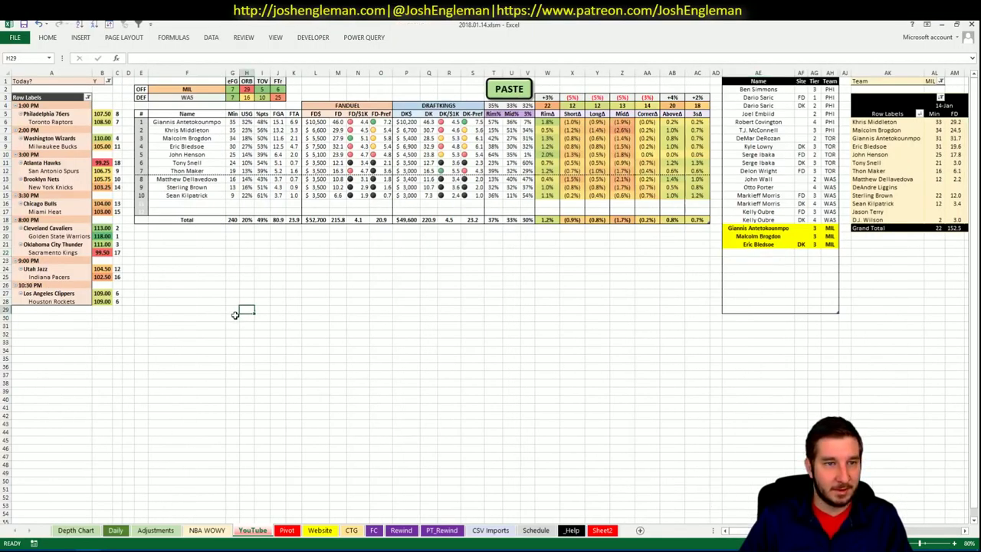
pyautogui.click(173, 92)
pyautogui.write('ATL')
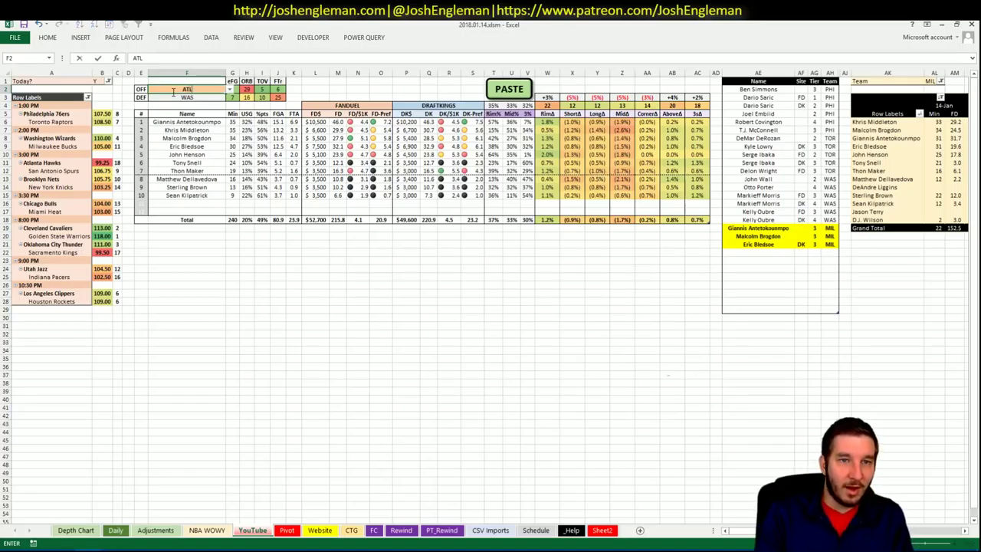
pyautogui.press('Tab')
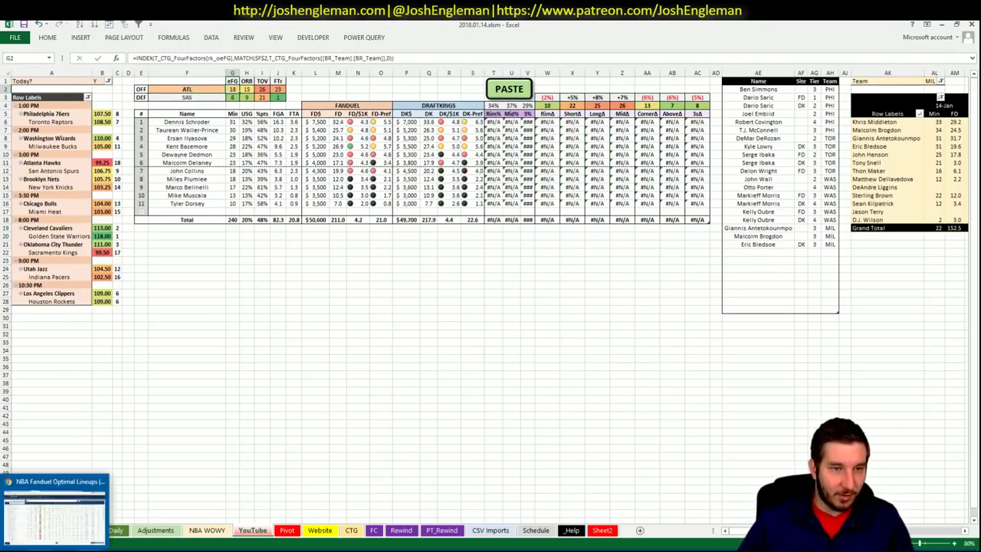
# - Switch to Chrome and open the Atlanta Hawks' Shooting: Frequency table on Cleaning the Glass
pyautogui.click(39, 548)
pyautogui.hotkey('ctrl', 'Tab')
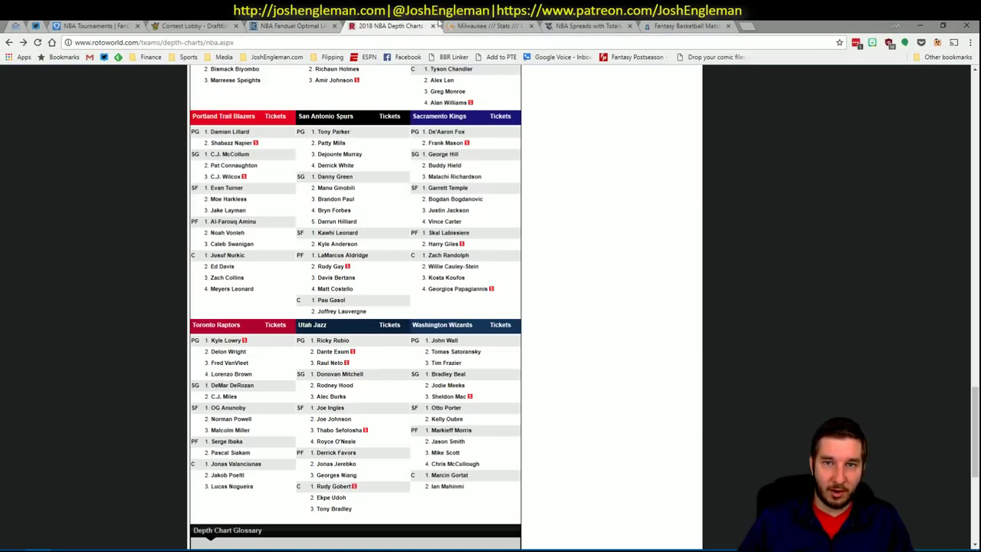
pyautogui.hotkey('ctrl', 'Tab')
pyautogui.click(253, 105)
pyautogui.write('atl')
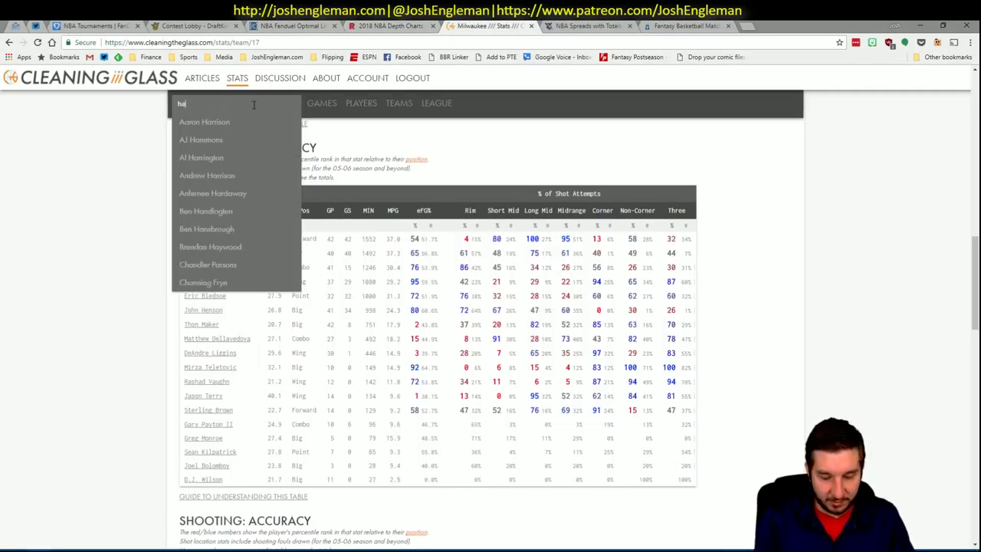
pyautogui.press('Return')
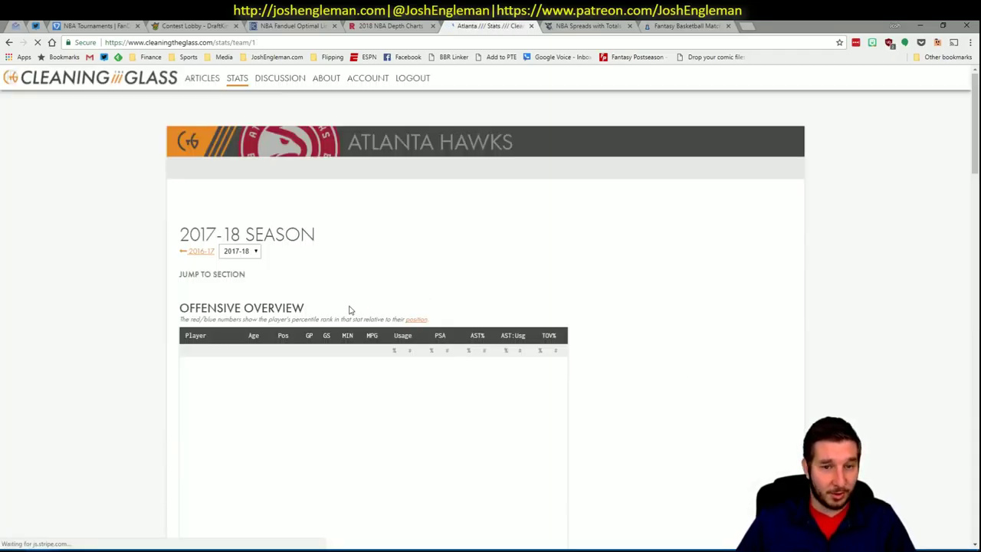
pyautogui.click(325, 287)
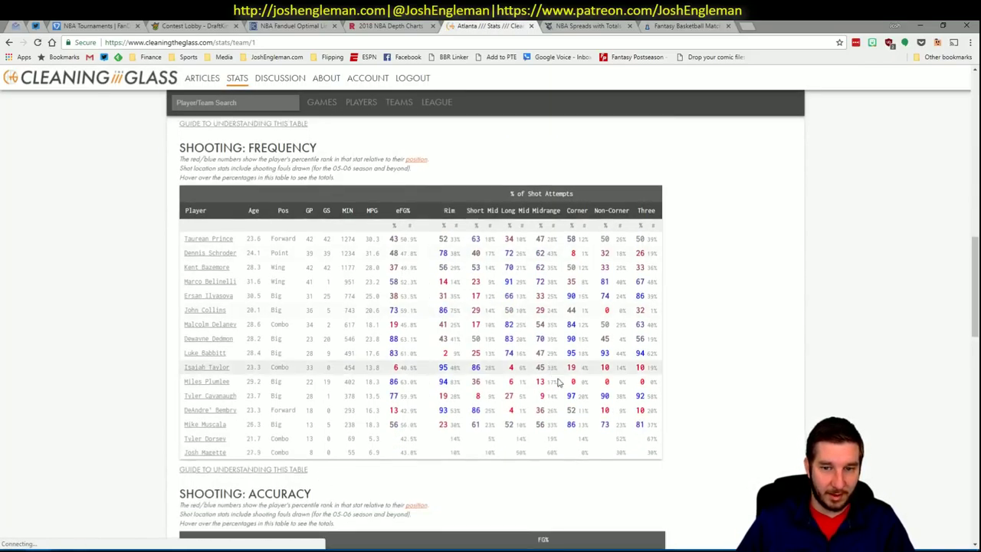
# - Copy all player rows of the Hawks' shooting frequency table and import them into the workbook's matchup sheet with its paste macro
pyautogui.moveTo(658, 454); pyautogui.dragTo(187, 239)
pyautogui.click(261, 242)
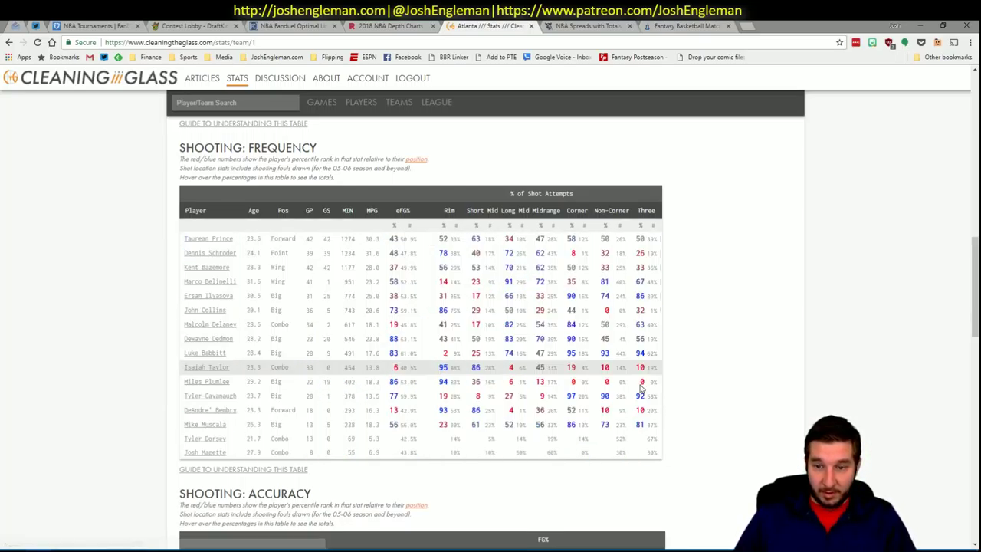
pyautogui.moveTo(656, 454); pyautogui.dragTo(182, 238)
pyautogui.hotkey('ctrl', 'c')
pyautogui.hotkey('alt', 'Tab')
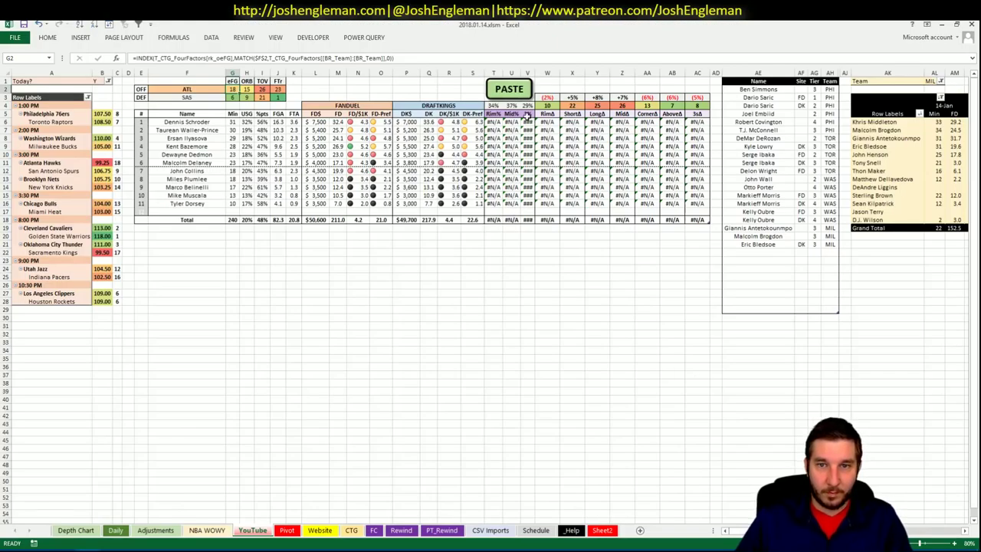
pyautogui.click(518, 91)
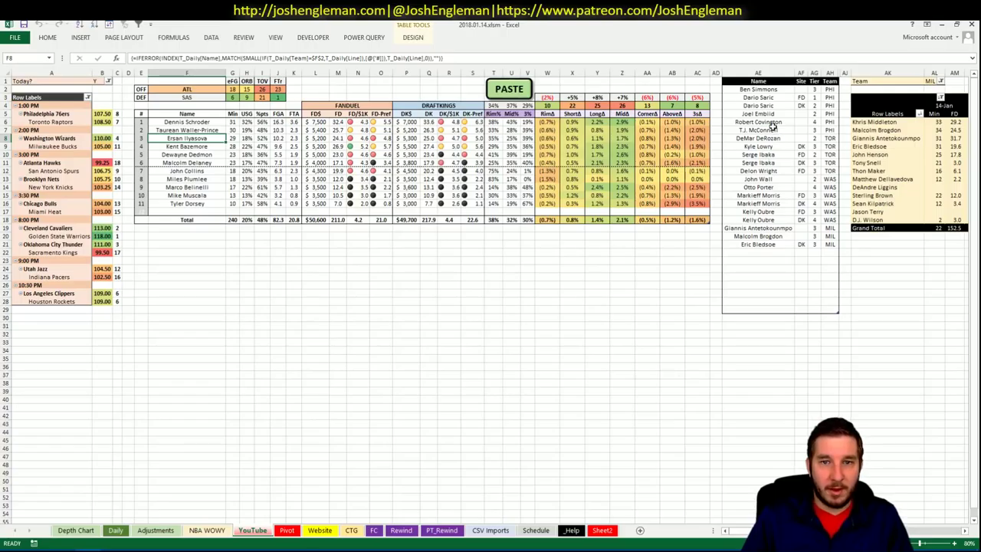
# - Set the recent-games pivot's team filter to ATL and look through the Hawks' game-by-game minutes and fantasy points
pyautogui.click(927, 81)
pyautogui.write('A')
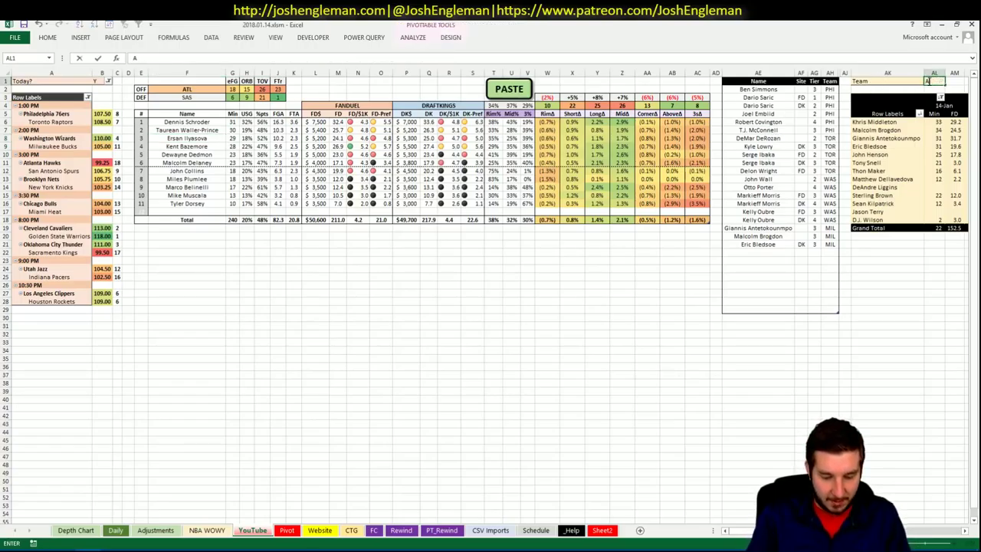
pyautogui.write('TL')
pyautogui.press('Return')
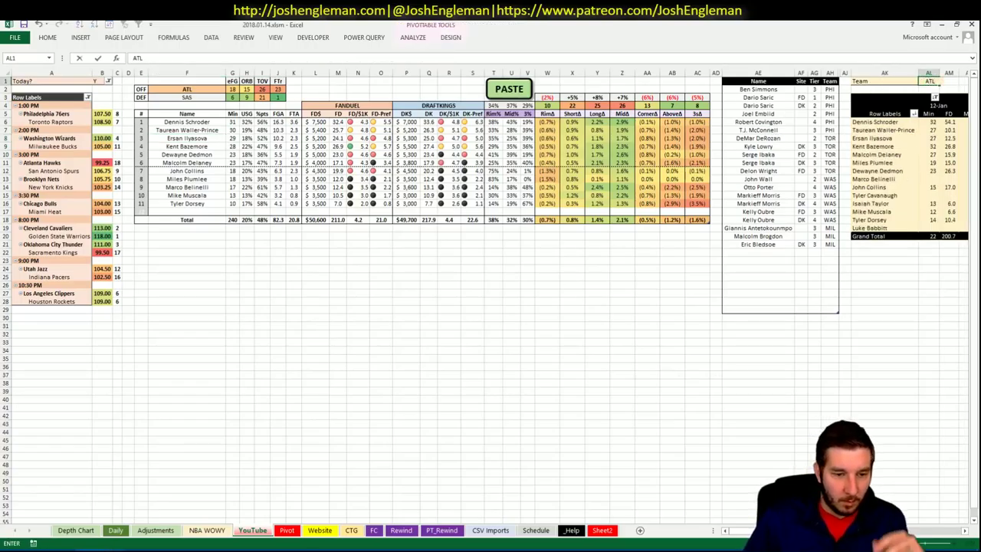
pyautogui.press('Return')
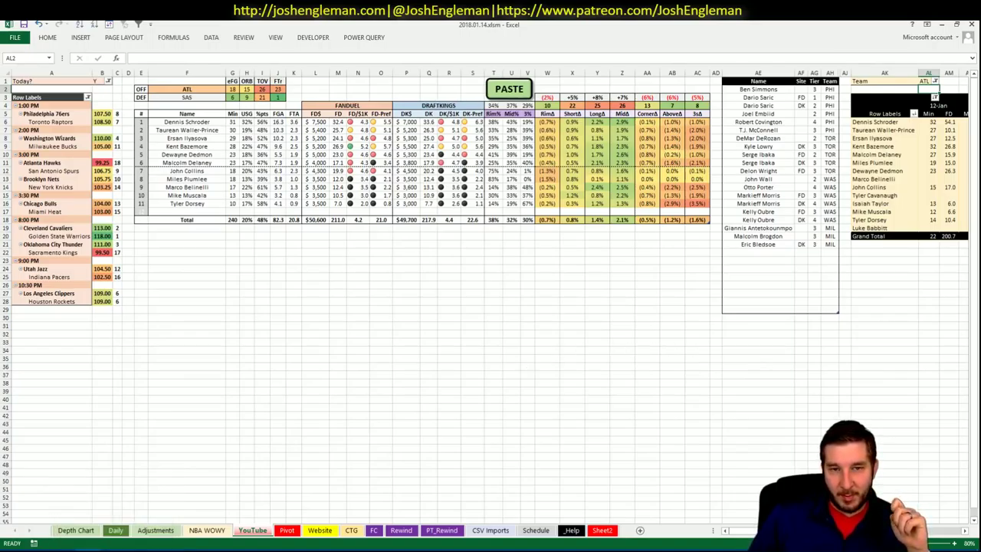
pyautogui.hscroll(5, 490, 307)
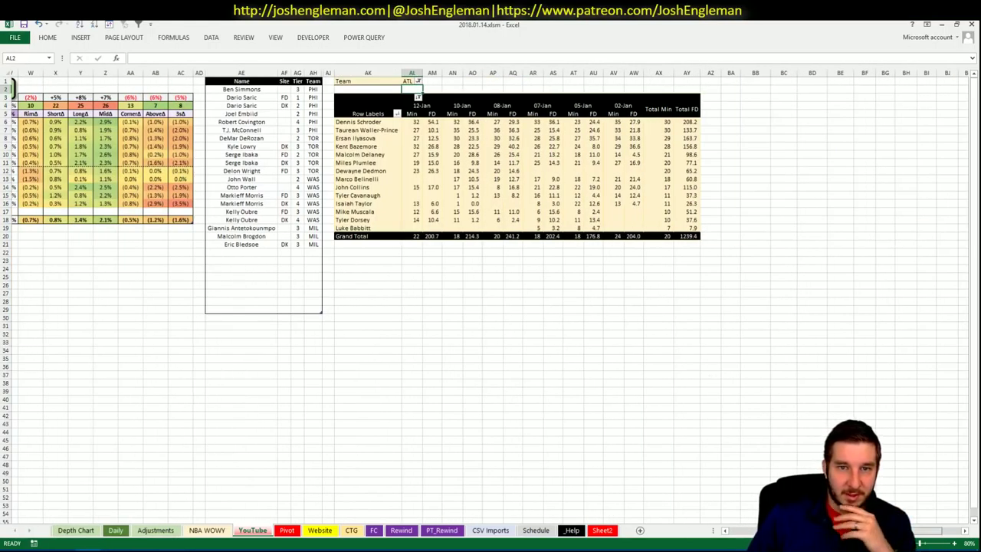
pyautogui.hscroll(1, 491, 306)
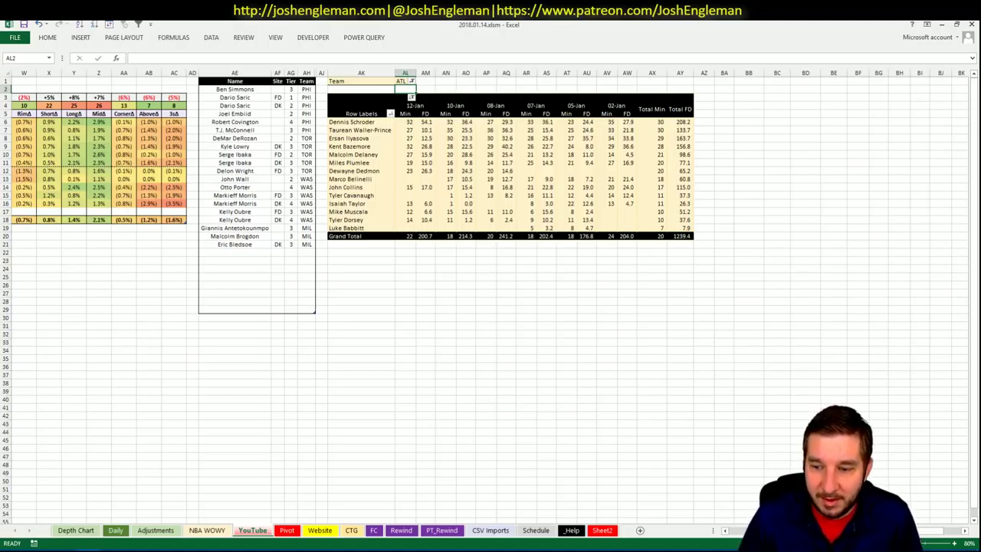
pyautogui.hscroll(-5, 491, 306)
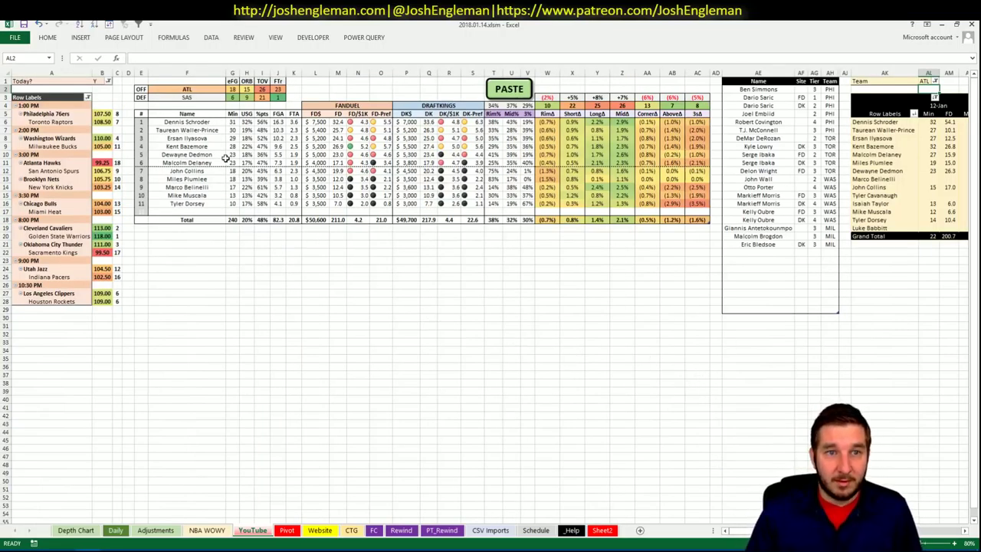
# - Copy Taurean Waller-Prince from the Hawks' roster into the next free row of the picks list as values, with tier 3
pyautogui.click(213, 130)
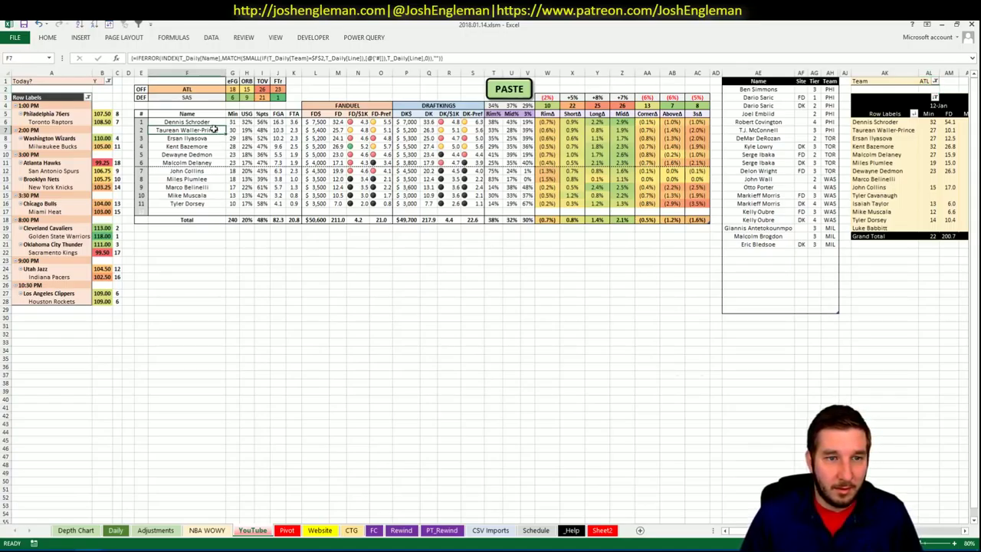
pyautogui.hotkey('ctrl', 'c')
pyautogui.rightClick(772, 252)
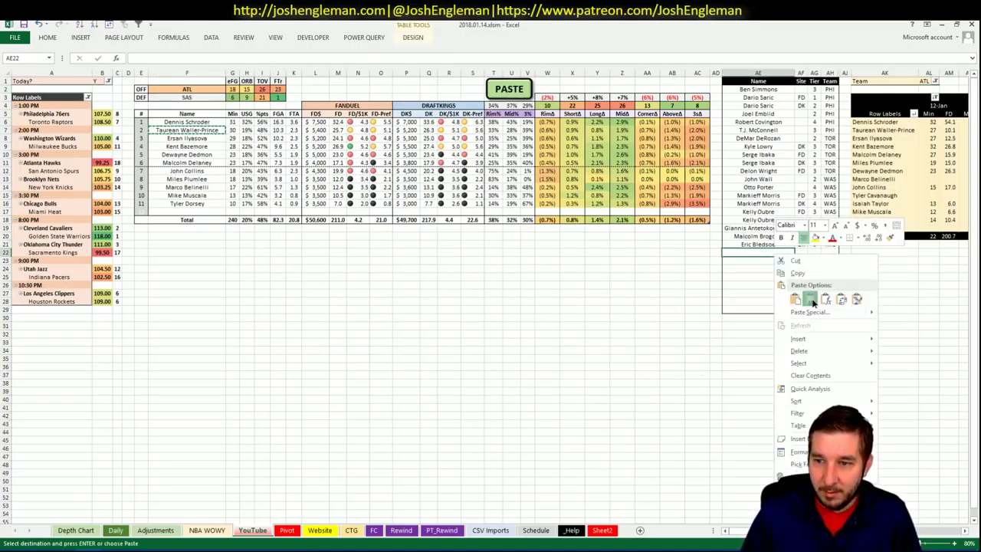
pyautogui.click(806, 296)
pyautogui.click(805, 255)
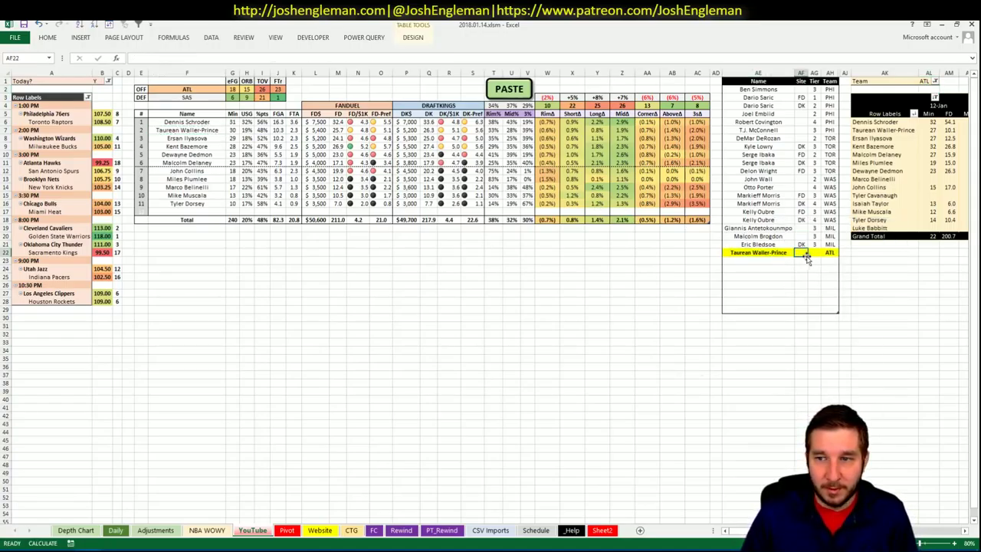
pyautogui.click(816, 252)
pyautogui.click(801, 275)
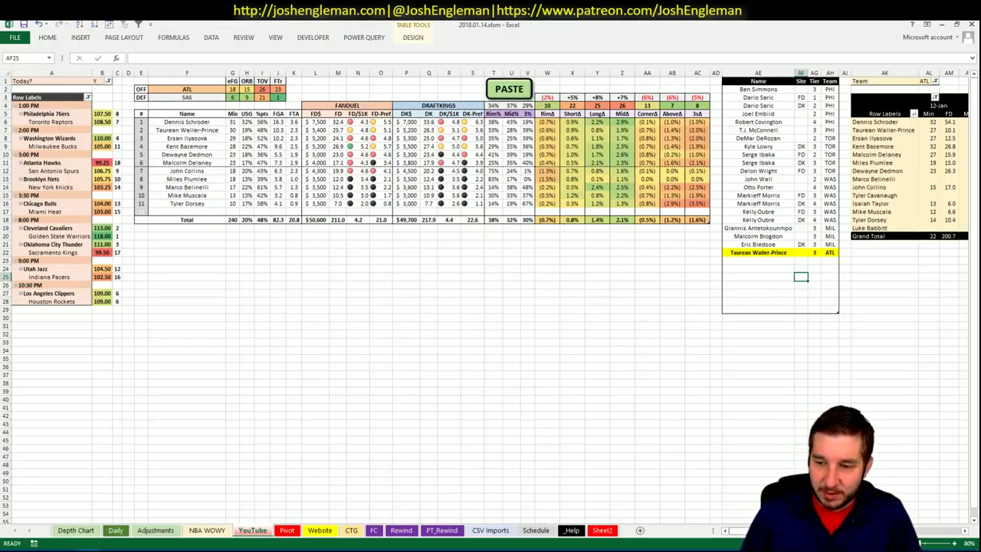
# - Check the Hawks' recent game minutes and fantasy points, and add Ersan Ilyasova to the picks list as tier 3
pyautogui.hscroll(6, 491, 298)
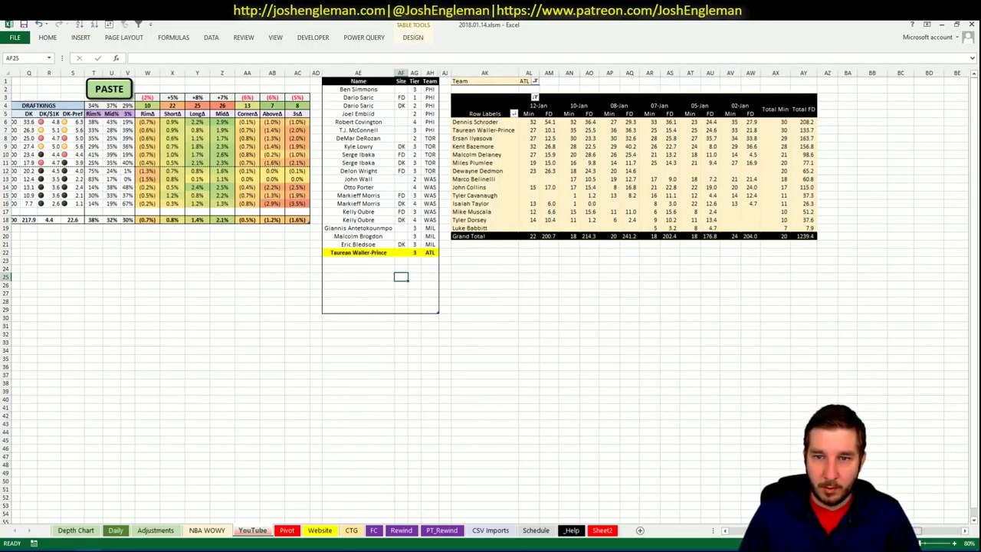
pyautogui.hscroll(-5, 490, 299)
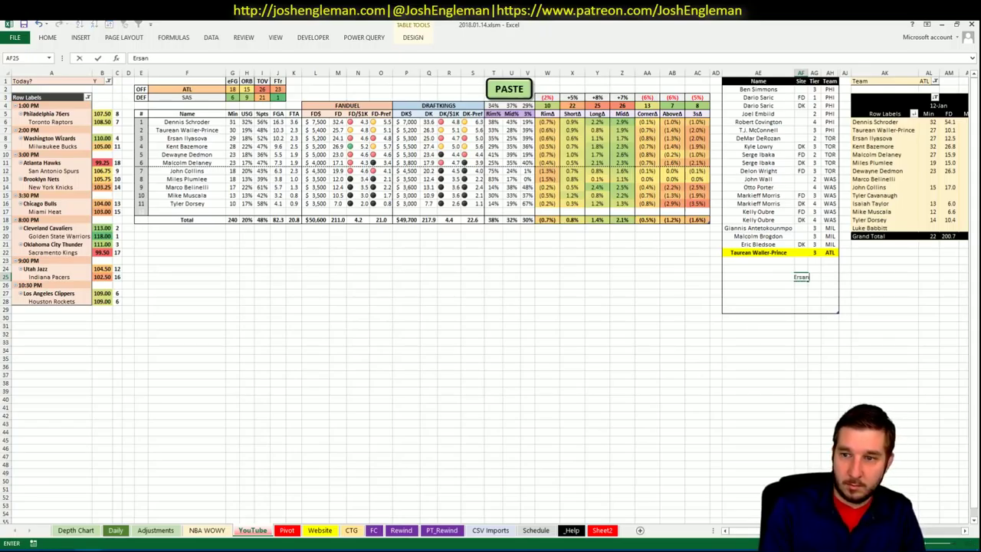
pyautogui.click(758, 261)
pyautogui.write('Ersan Ilyas')
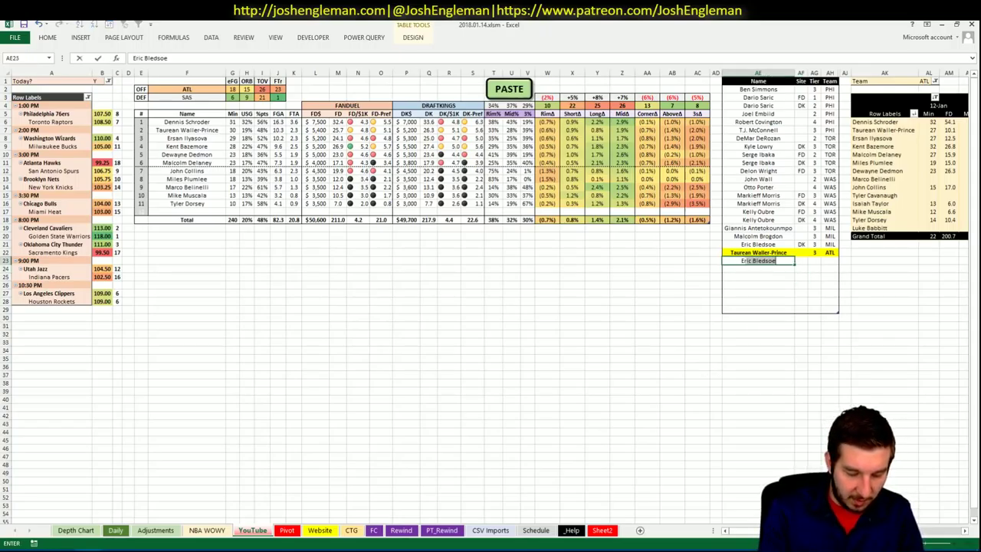
pyautogui.write('ova')
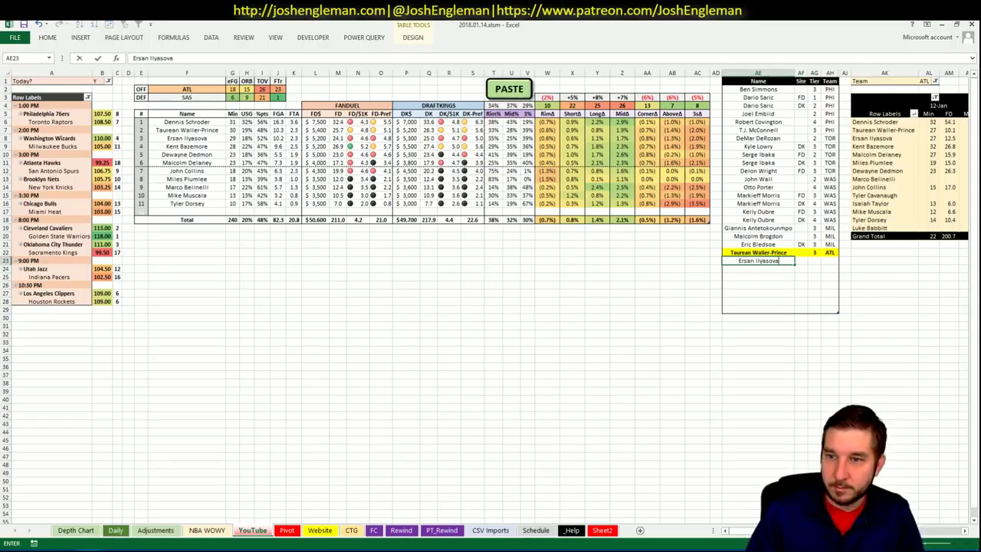
pyautogui.click(814, 261)
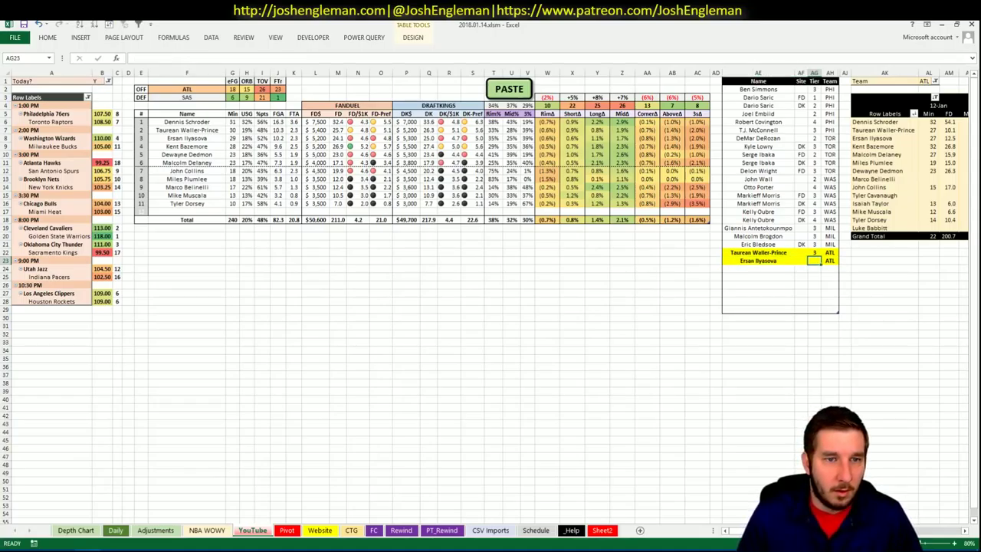
pyautogui.write('3')
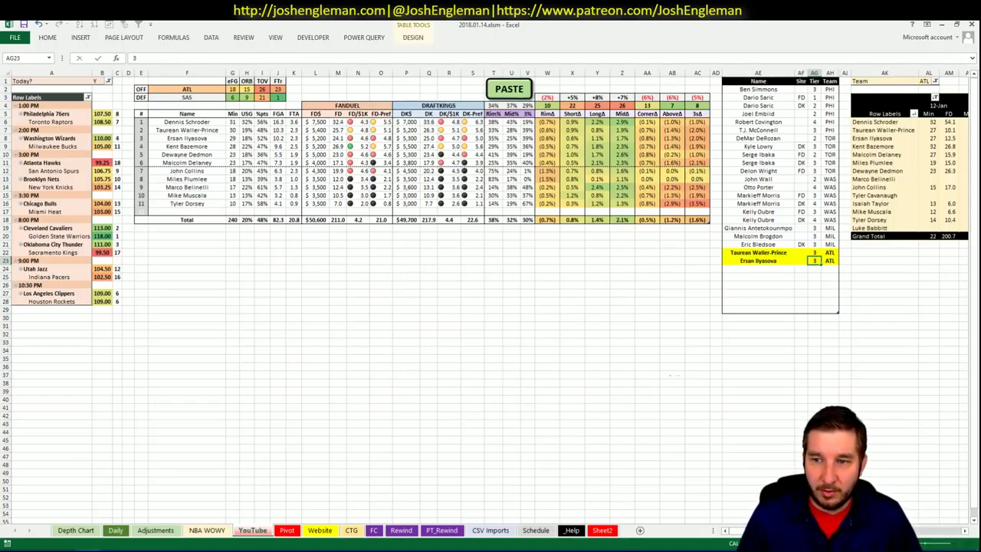
pyautogui.press('Return')
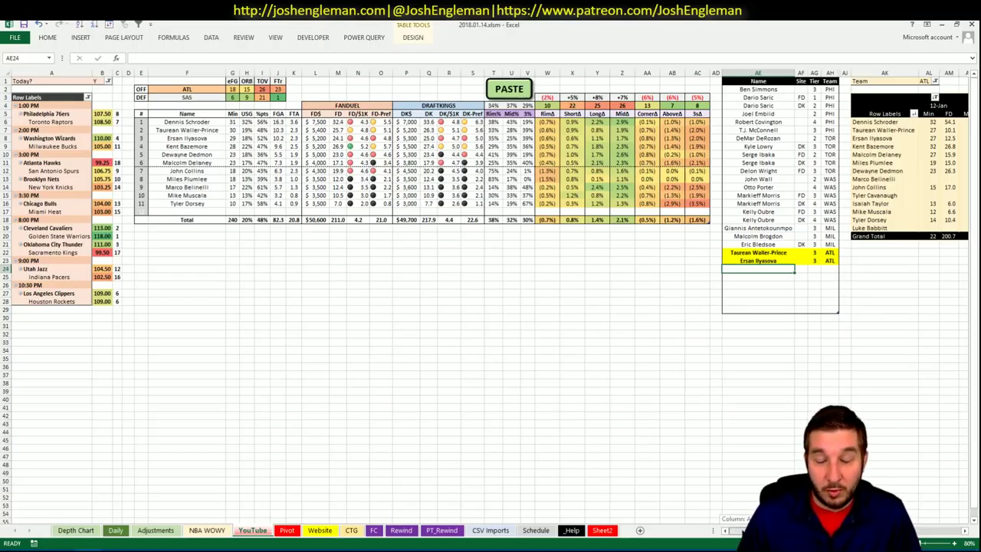
# - Review the Hawks' recent games again and add Kent Bazemore to the picks list as tier 3
pyautogui.hscroll(9, 490, 299)
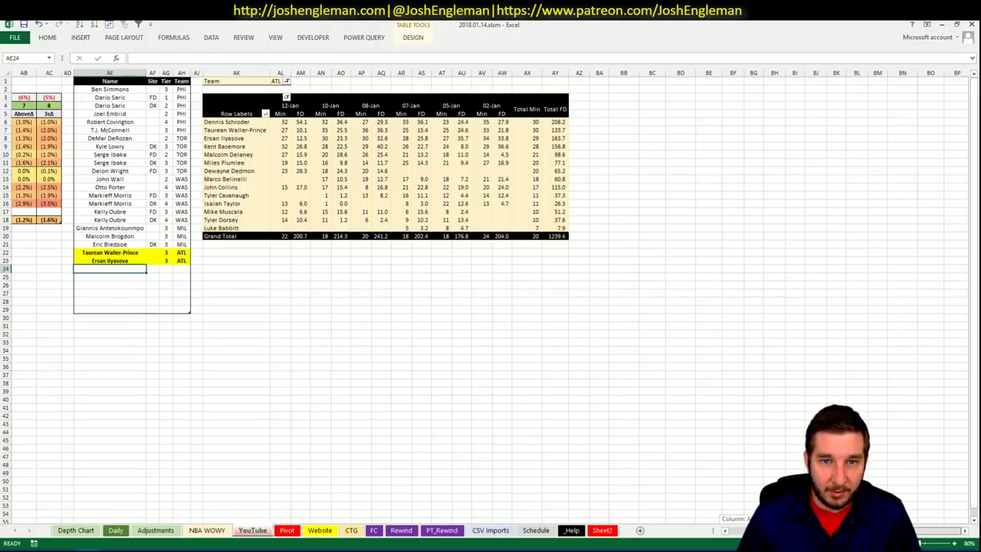
pyautogui.moveTo(755, 521); pyautogui.dragTo(731, 519)
pyautogui.write('Kent Bazemore')
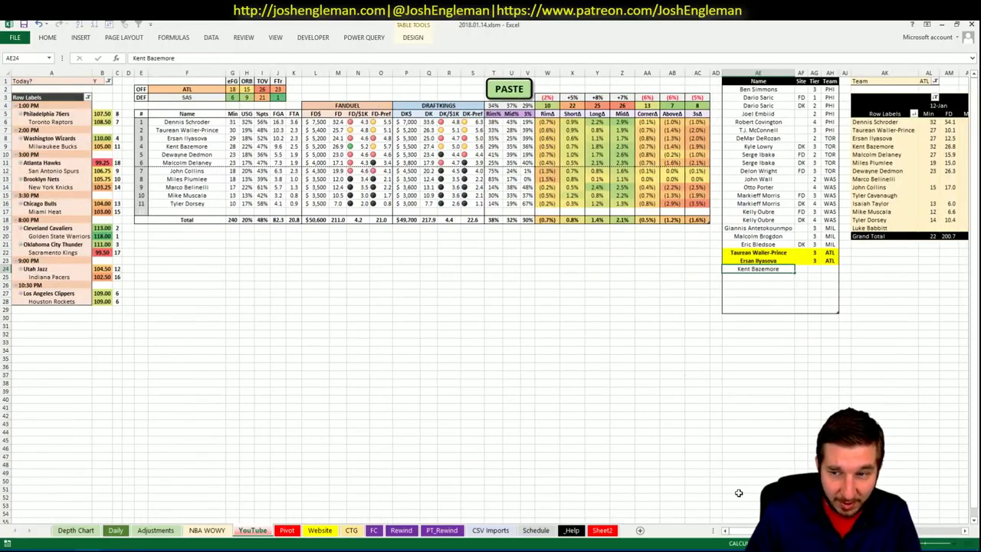
pyautogui.press('Tab')
pyautogui.press('Tab')
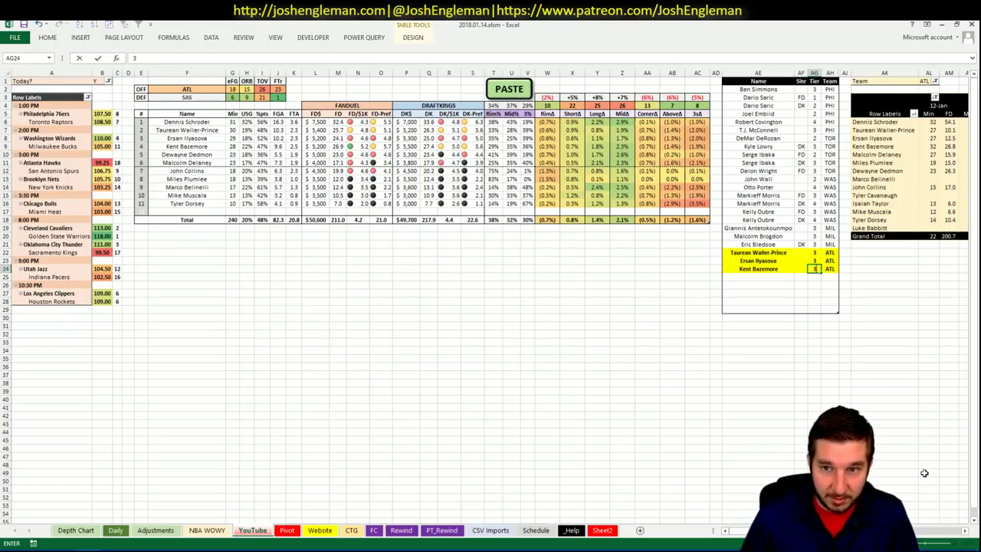
pyautogui.press('Return')
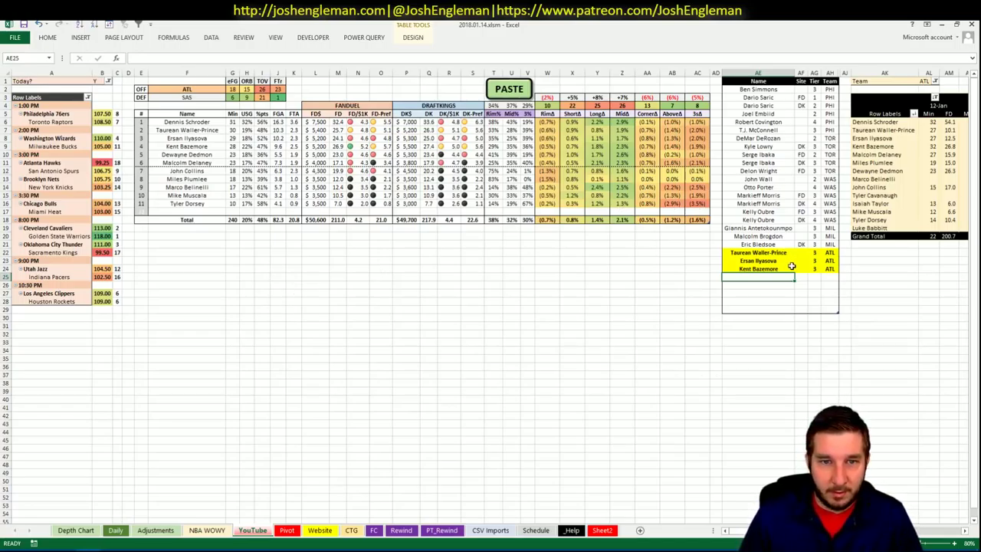
# - Set the offensive team of the matchup sheet to SAS
pyautogui.click(208, 90)
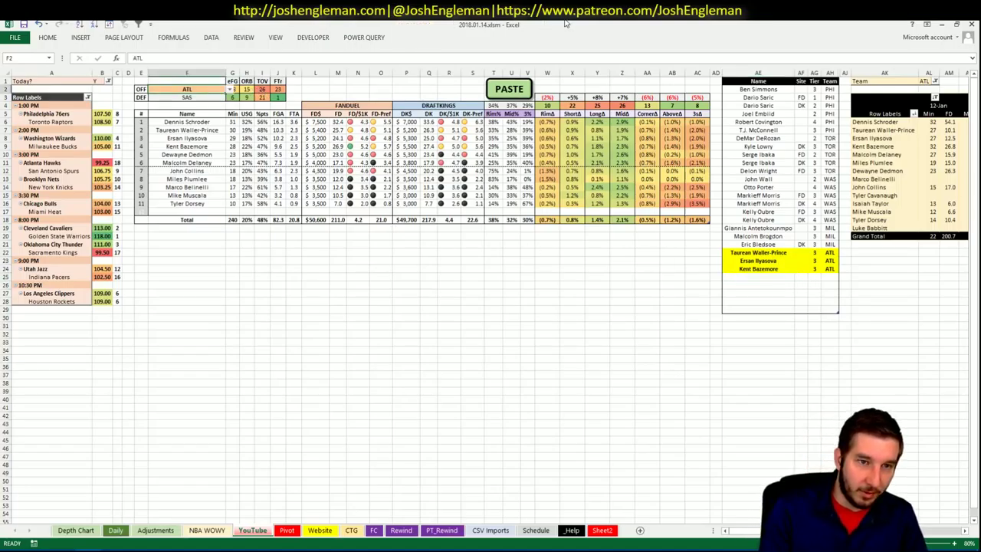
pyautogui.write('SAS')
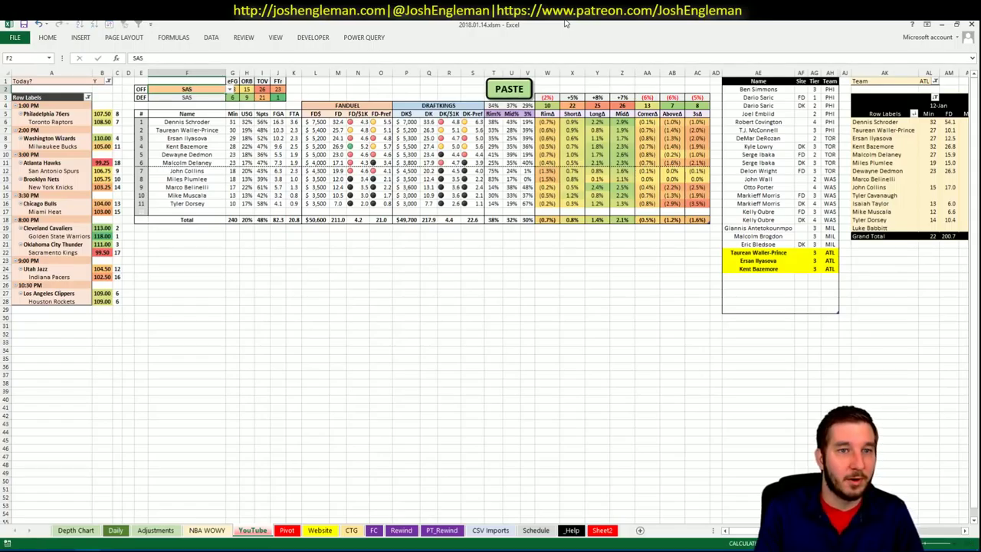
pyautogui.press('Return')
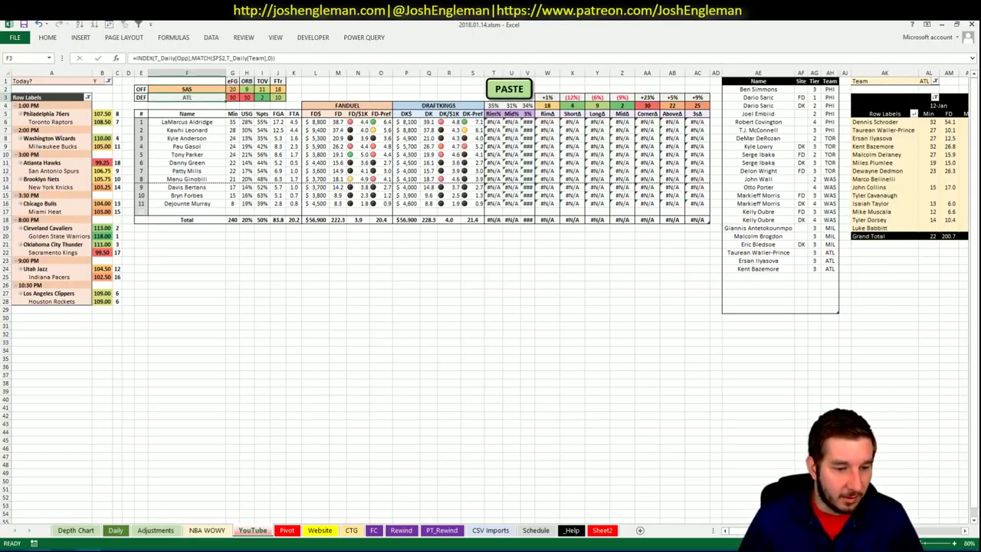
# - Switch to Chrome, search Cleaning the Glass for the Spurs and open their Shooting: Frequency table
pyautogui.click(39, 548)
pyautogui.click(189, 104)
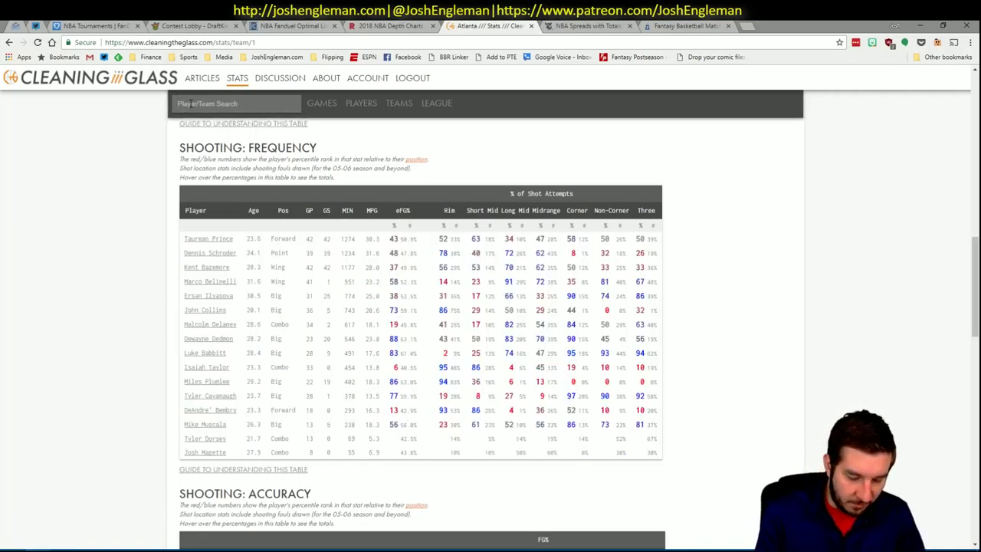
pyautogui.write('san')
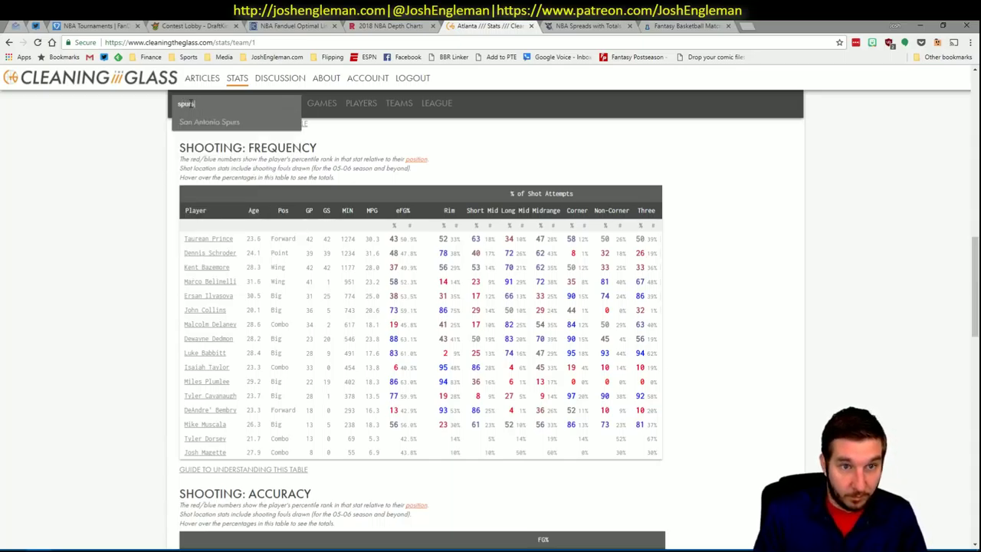
pyautogui.press('Return')
pyautogui.hotkey('alt', 'Tab')
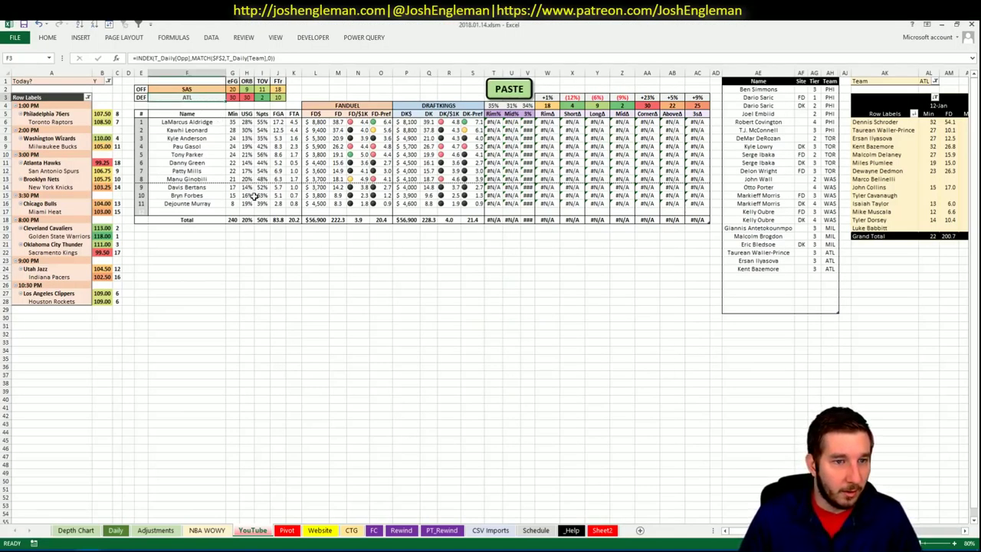
pyautogui.hotkey('alt', 'Tab')
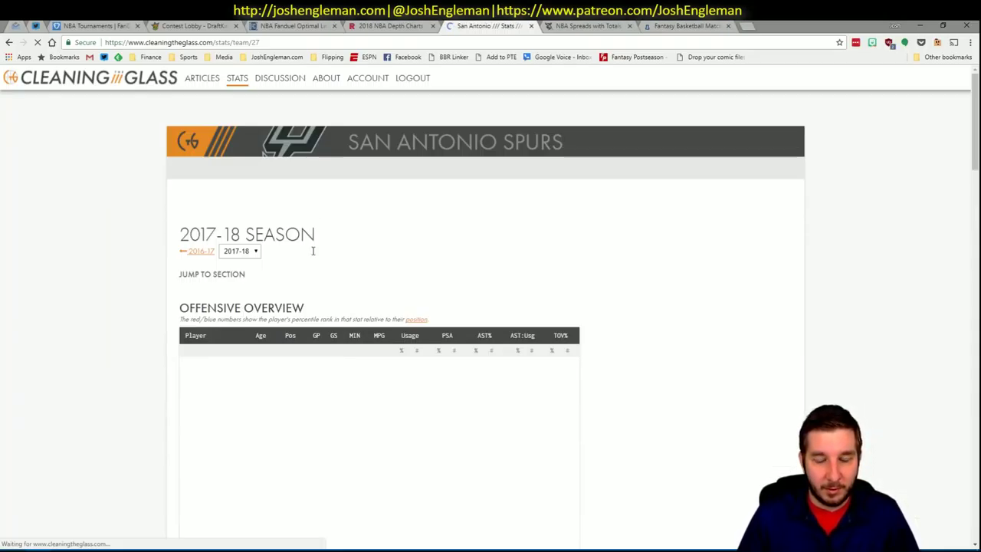
pyautogui.click(326, 283)
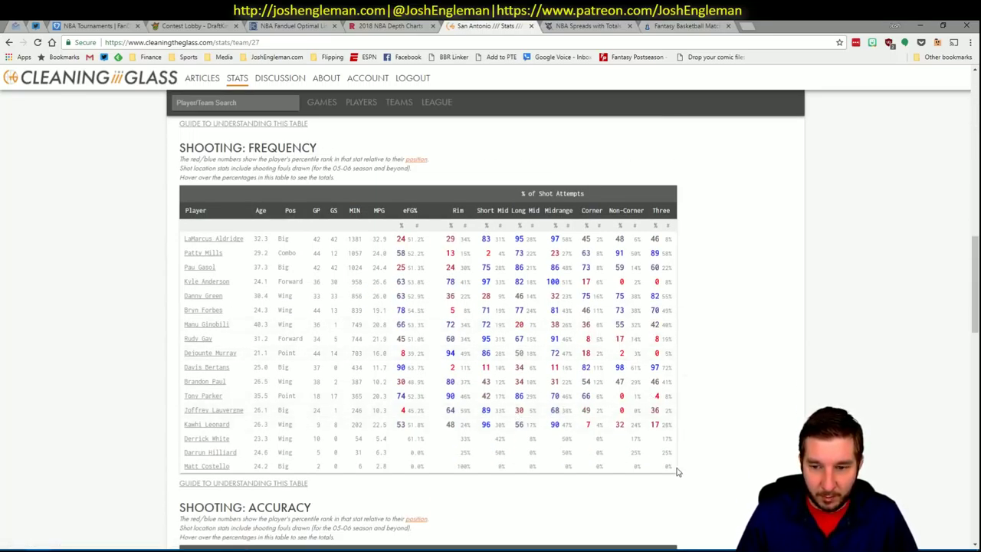
# - Copy all player rows of the Spurs' shooting frequency table and import them into the workbook's matchup sheet with its paste macro
pyautogui.moveTo(679, 470); pyautogui.dragTo(174, 250)
pyautogui.hotkey('ctrl', 'c')
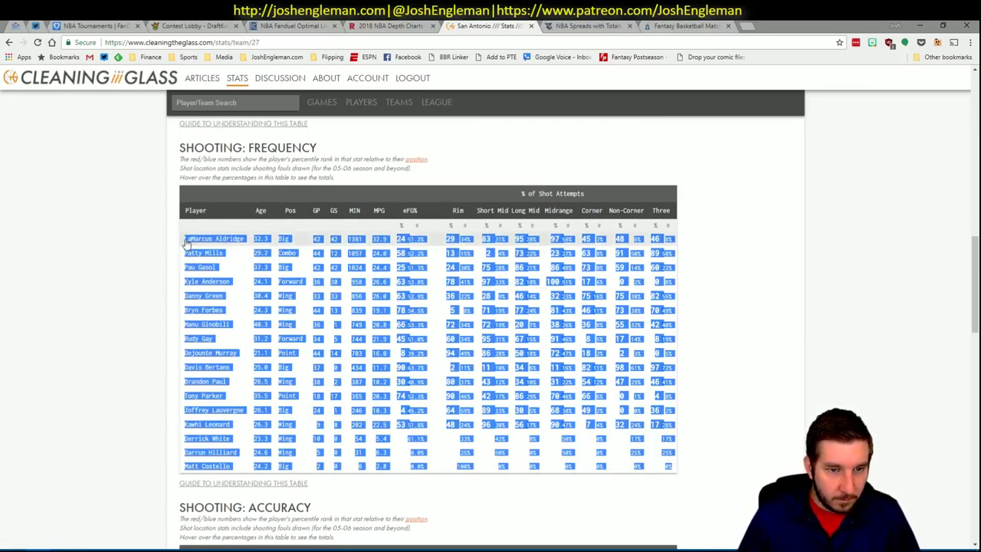
pyautogui.hotkey('alt', 'Tab')
pyautogui.click(507, 89)
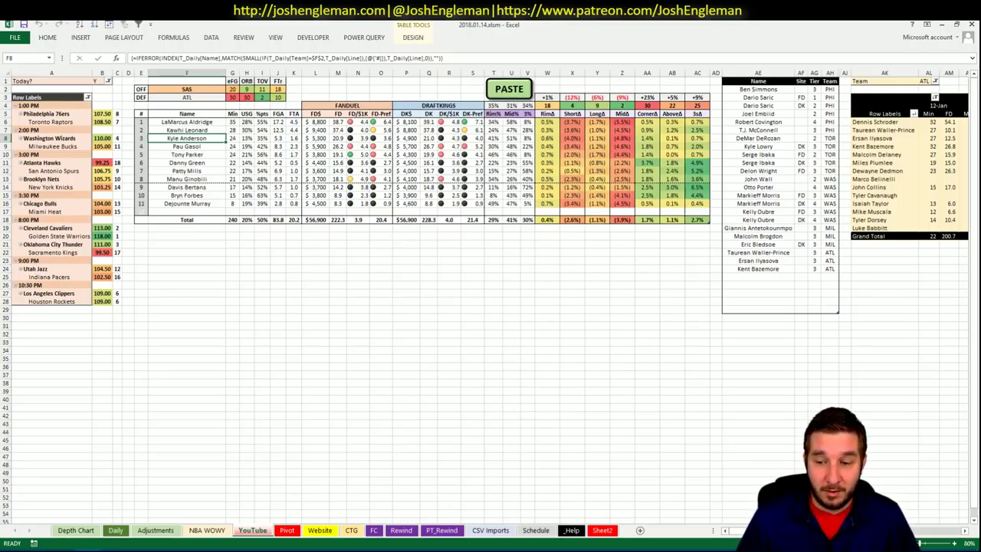
# - Set the recent-games pivot's team filter to SAS and look through the Spurs' game-by-game minutes and fantasy points
pyautogui.hscroll(5, 490, 307)
pyautogui.click(546, 81)
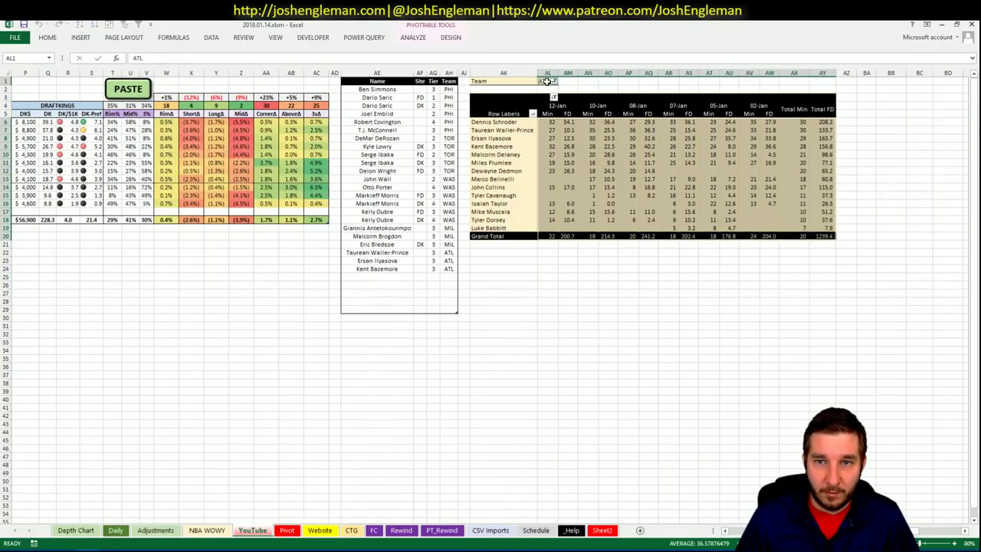
pyautogui.write('SAS')
pyautogui.press('Return')
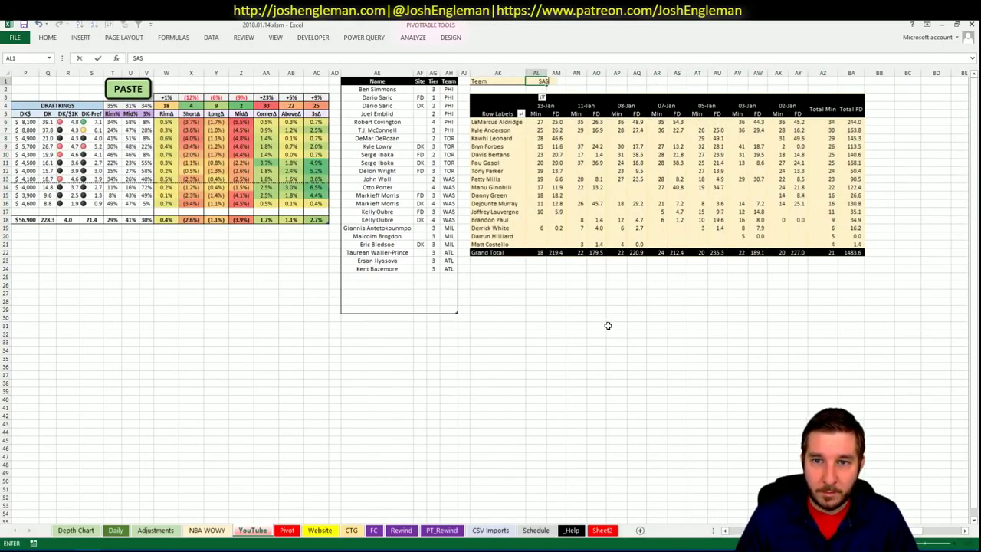
pyautogui.click(607, 325)
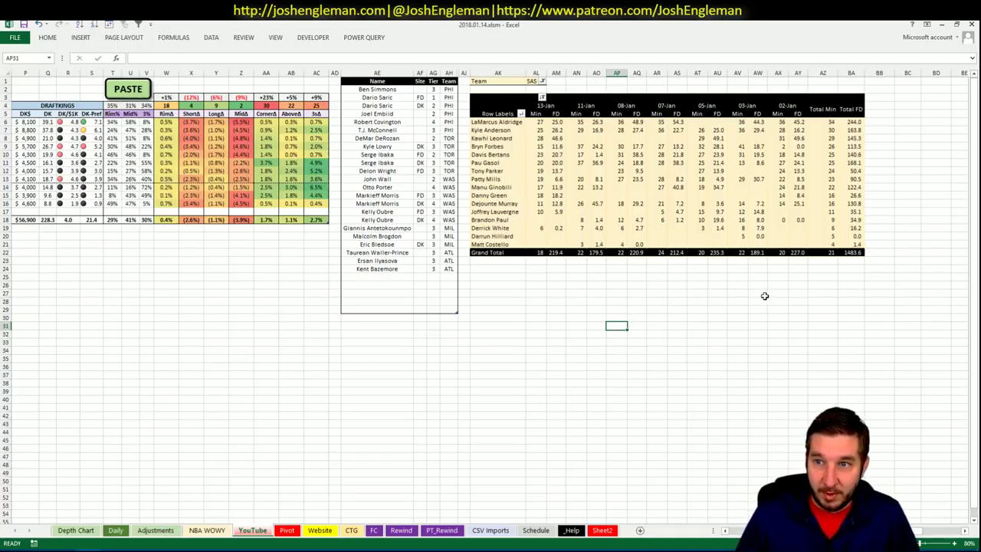
pyautogui.hscroll(-5, 733, 495)
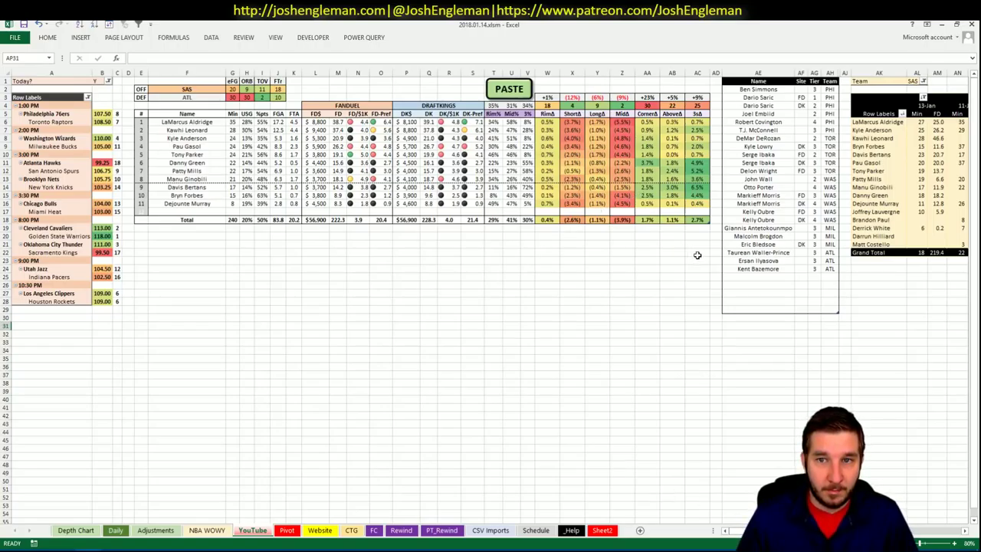
# - Look through the Pivot sheet's team-by-team projections and open the player points-per-minute data on the CSV Imports sheet
pyautogui.click(771, 277)
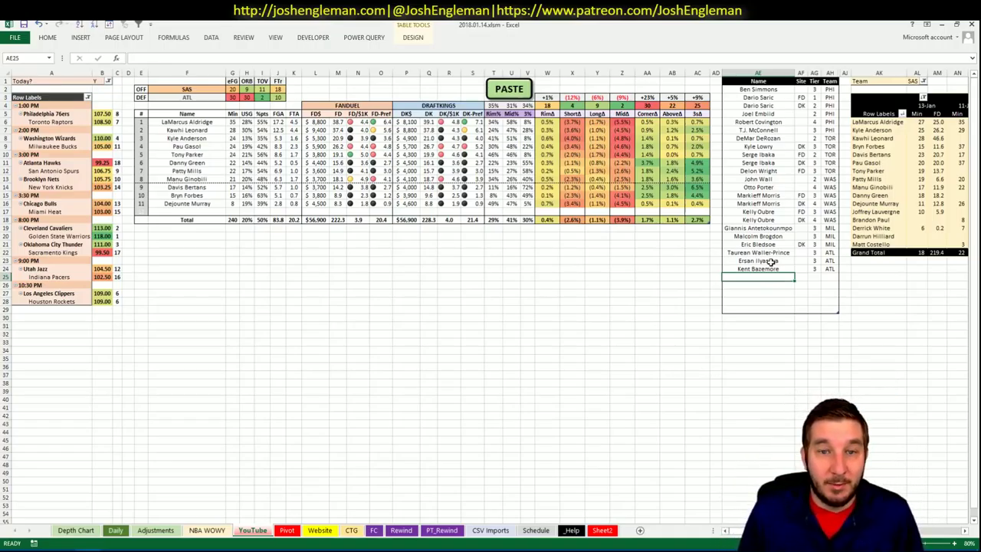
pyautogui.click(286, 531)
pyautogui.click(260, 352)
pyautogui.scroll(-9, 335, 360)
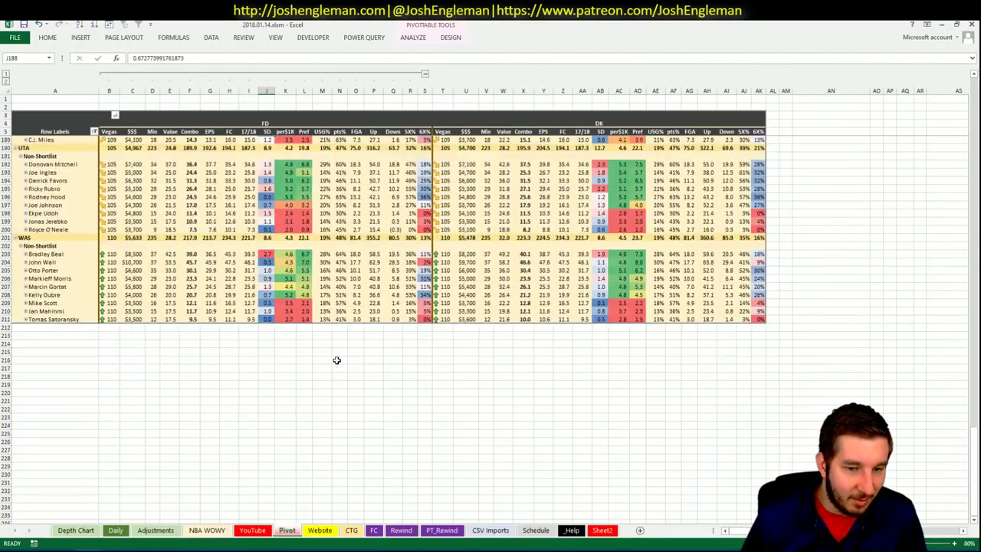
pyautogui.scroll(10, 467, 392)
pyautogui.click(490, 530)
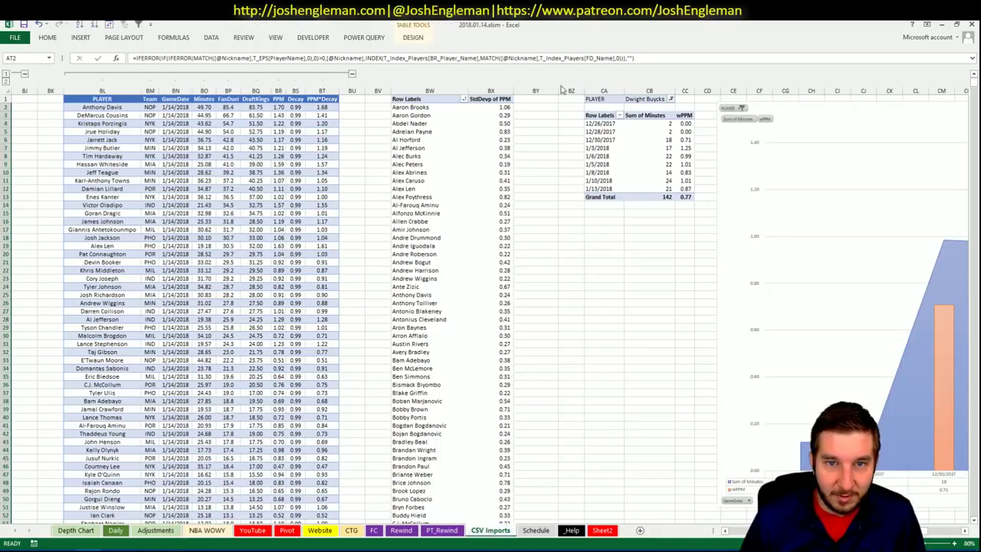
# - Filter the minutes and wPPM pivot table to Kawhi Leonard and inspect his wPPM for the three most recent games
pyautogui.click(642, 100)
pyautogui.write('Kawhi')
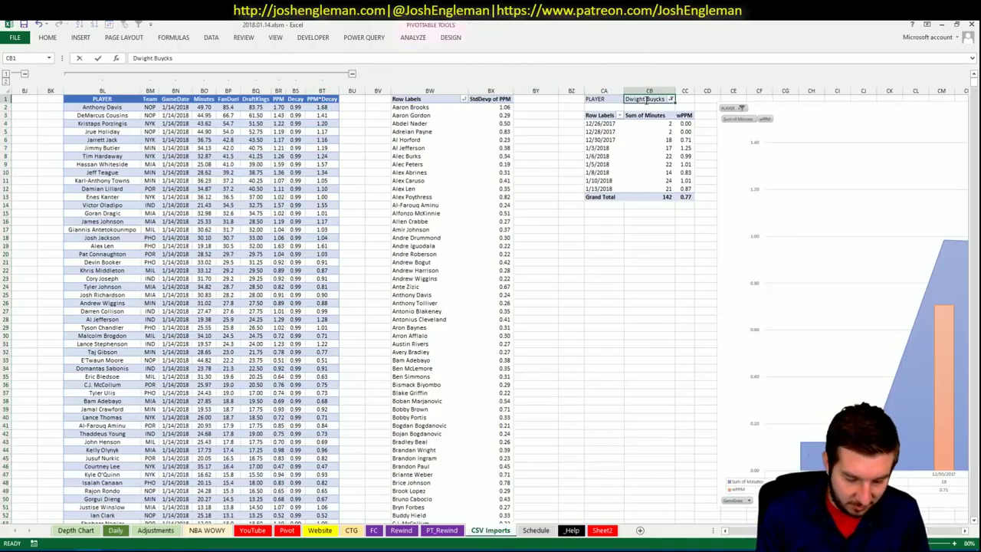
pyautogui.write(' Leonard')
pyautogui.press('Return')
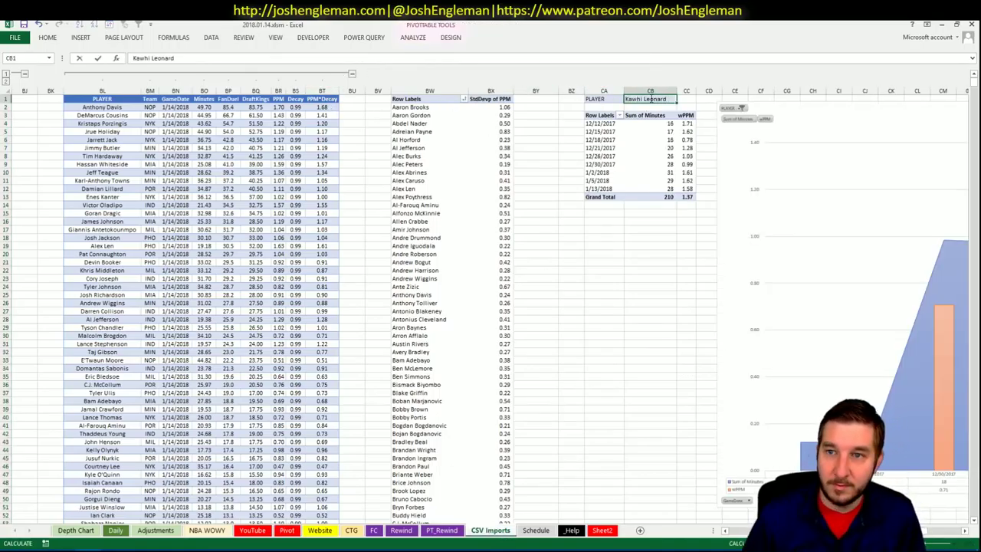
pyautogui.hscroll(5, 490, 307)
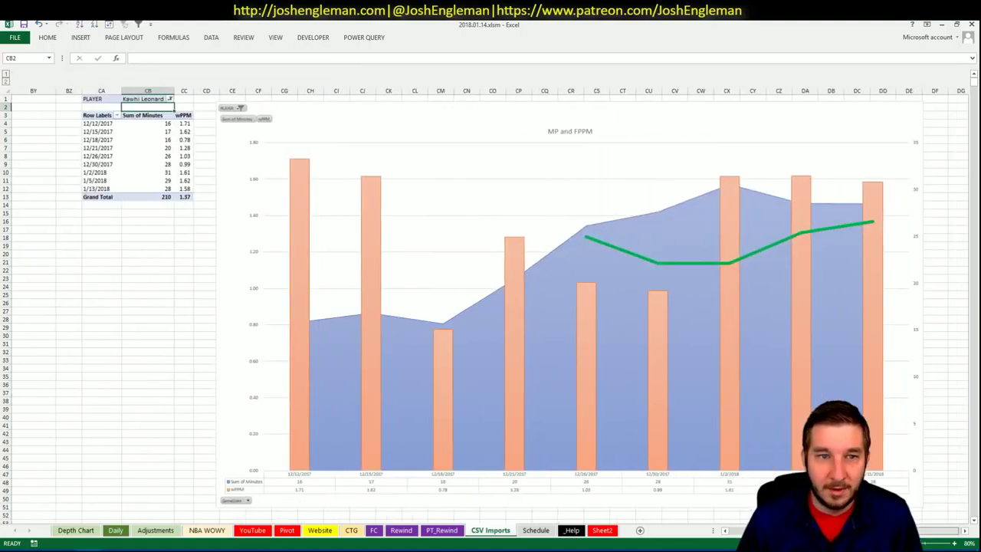
pyautogui.hscroll(1, 521, 350)
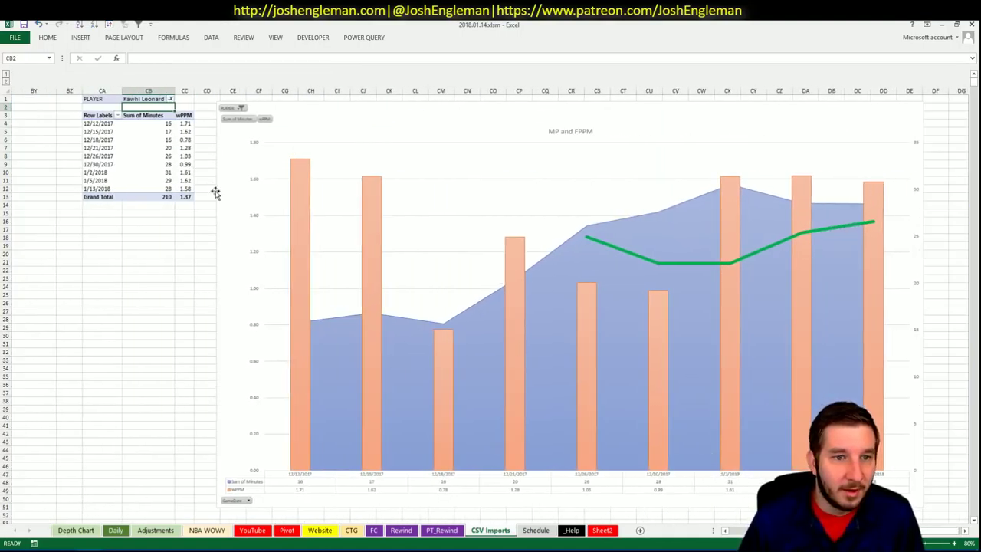
pyautogui.click(188, 189)
pyautogui.click(186, 181)
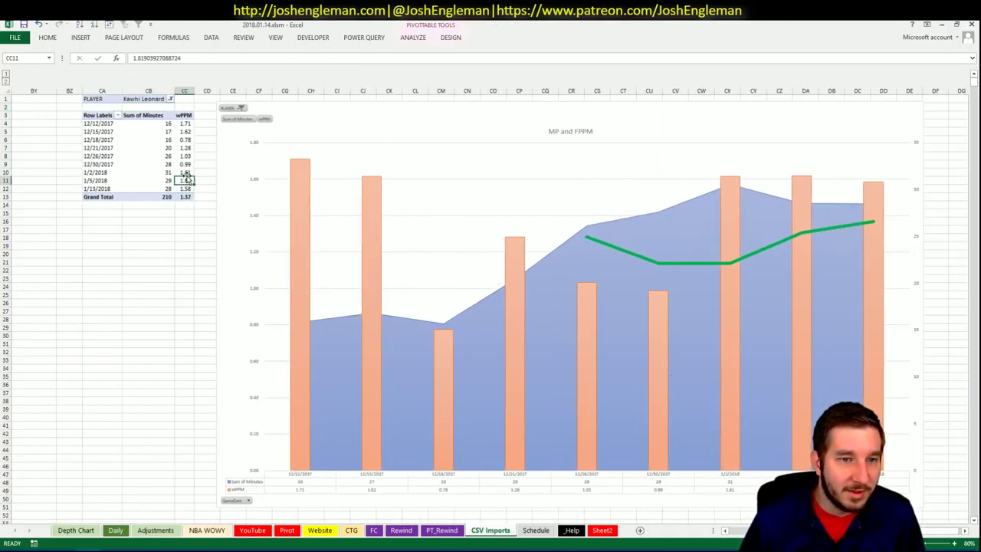
pyautogui.click(186, 173)
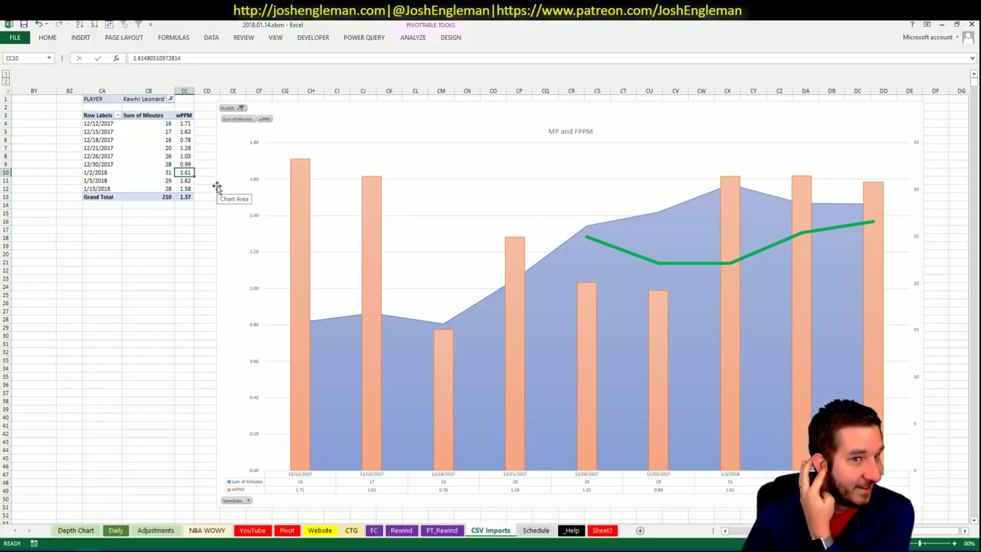
# - Examine the San Antonio projections, recent game minutes and fantasy points, and Atlanta's implied total rank on the YouTube sheet
pyautogui.click(258, 531)
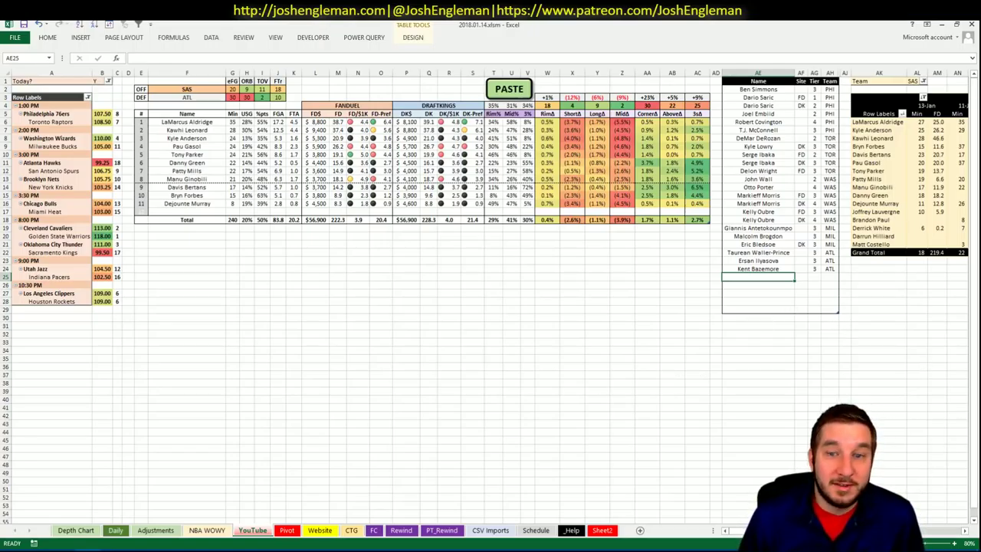
pyautogui.hscroll(4, 490, 297)
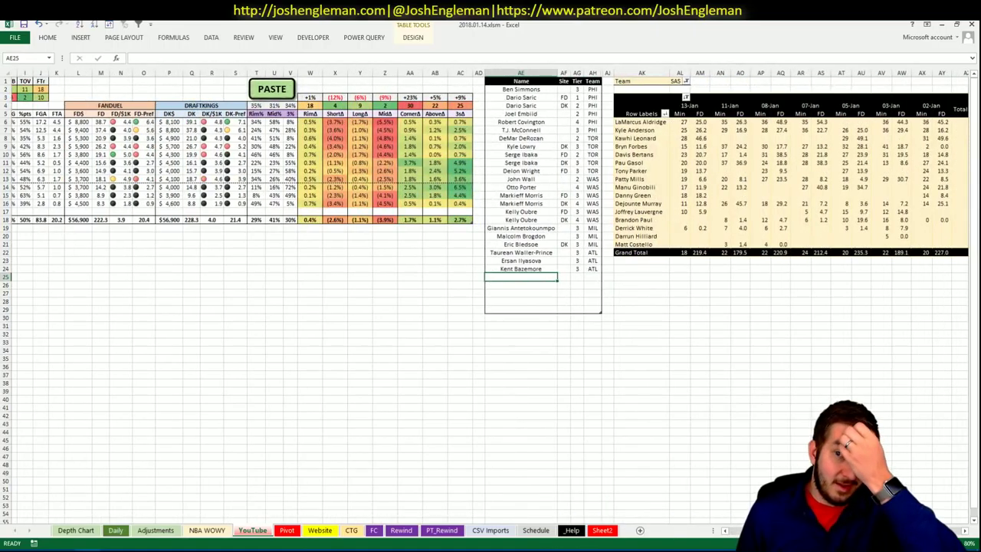
pyautogui.click(699, 138)
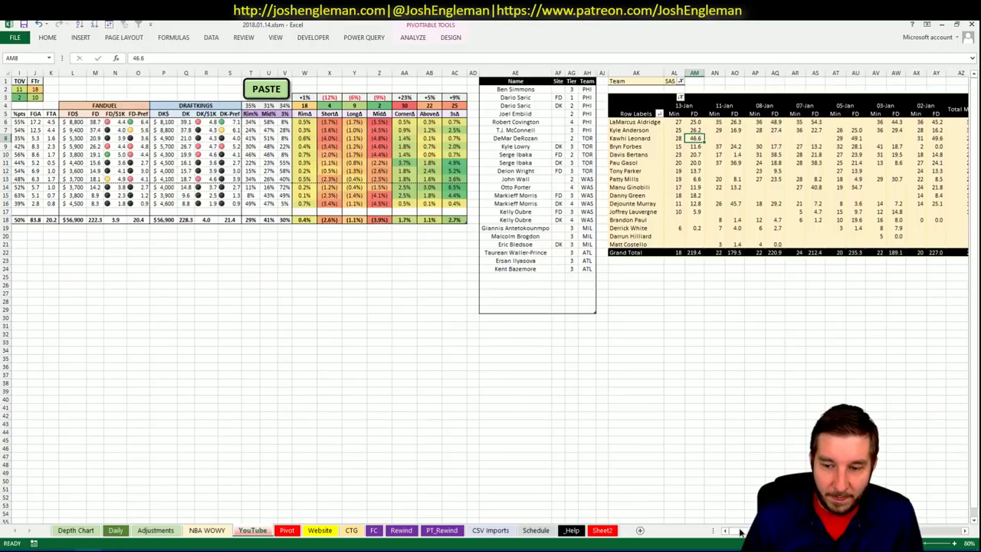
pyautogui.hscroll(-4, 155, 153)
pyautogui.hscroll(4, 155, 153)
pyautogui.hscroll(-4, 155, 153)
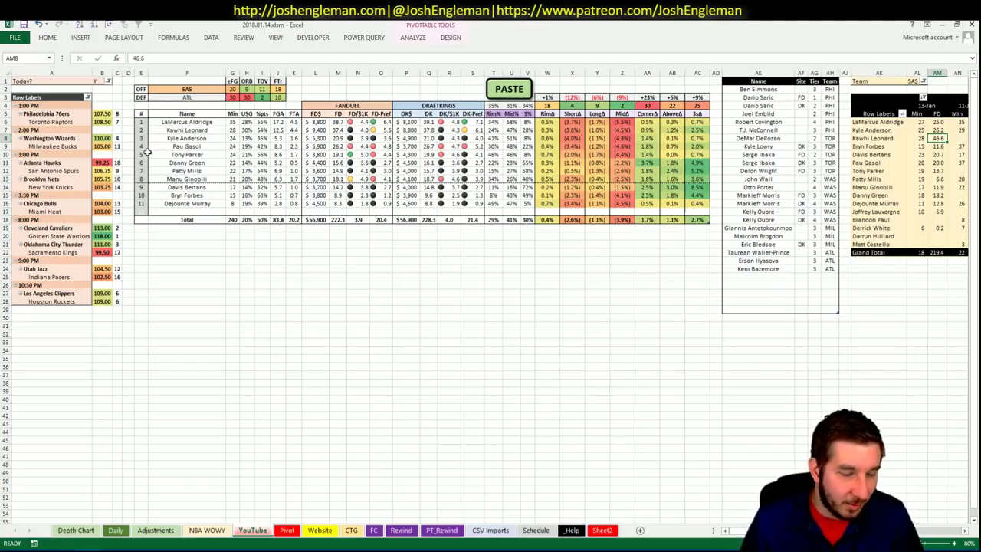
pyautogui.click(117, 163)
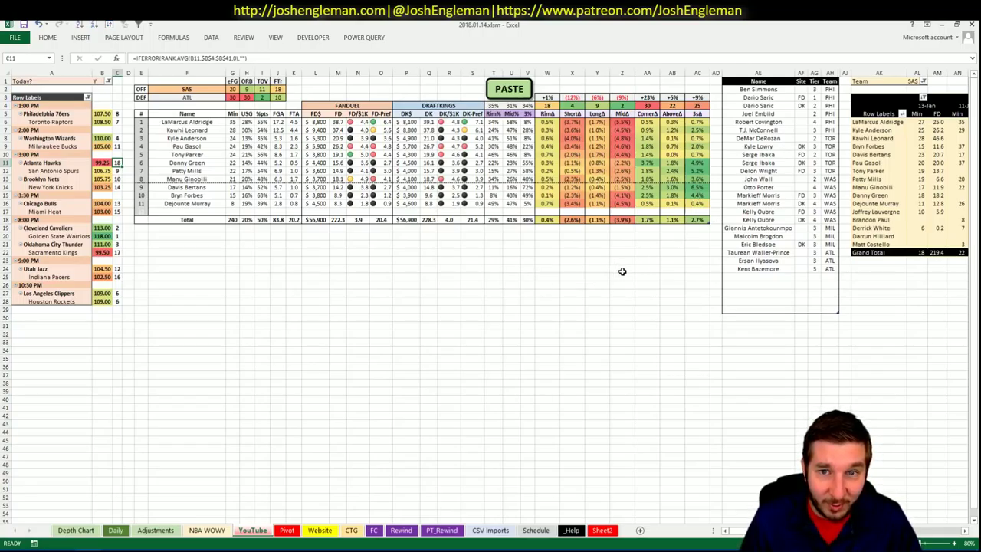
pyautogui.click(777, 277)
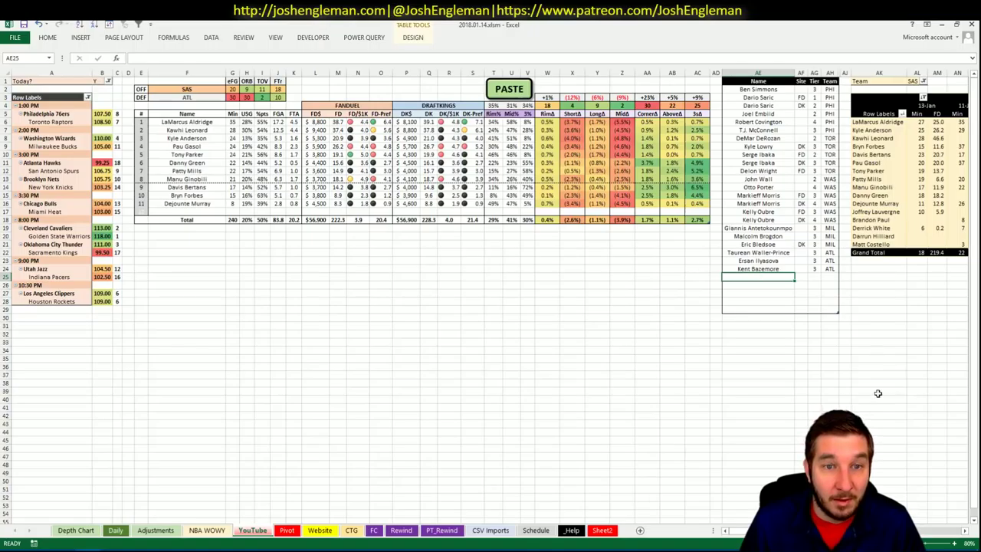
pyautogui.hscroll(5, 490, 291)
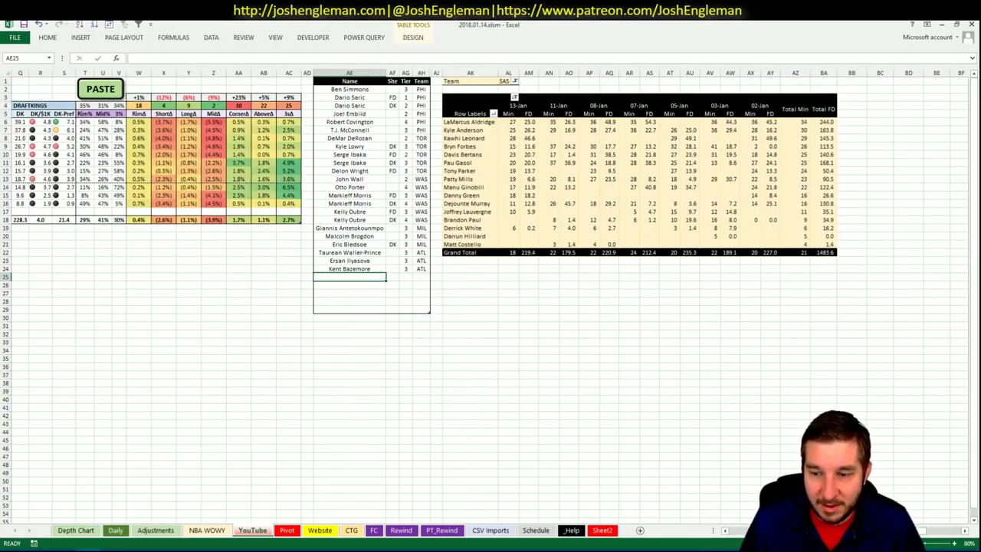
pyautogui.hscroll(-6, 491, 291)
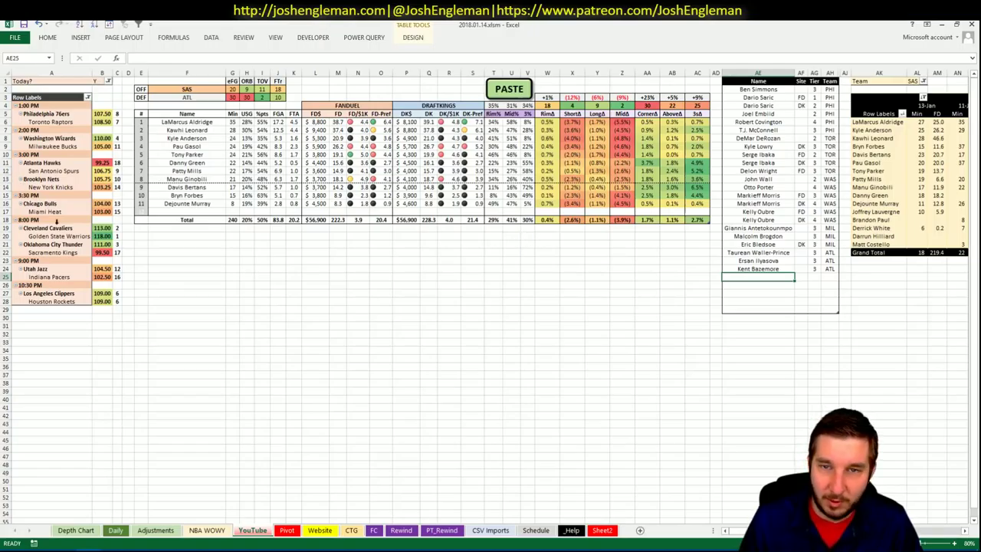
# - Set the offensive team of the projection table to BRK
pyautogui.click(199, 88)
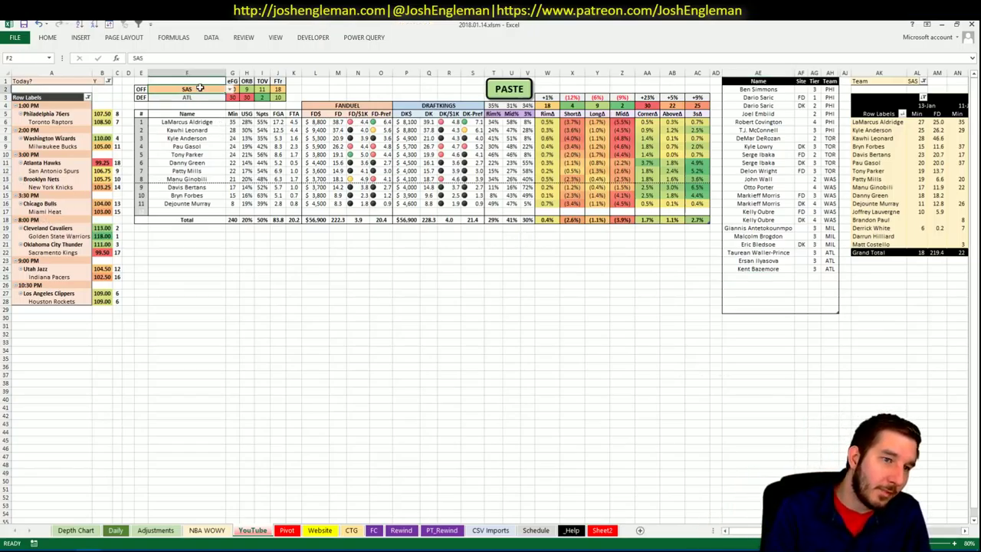
pyautogui.write('BRK')
pyautogui.press('Return')
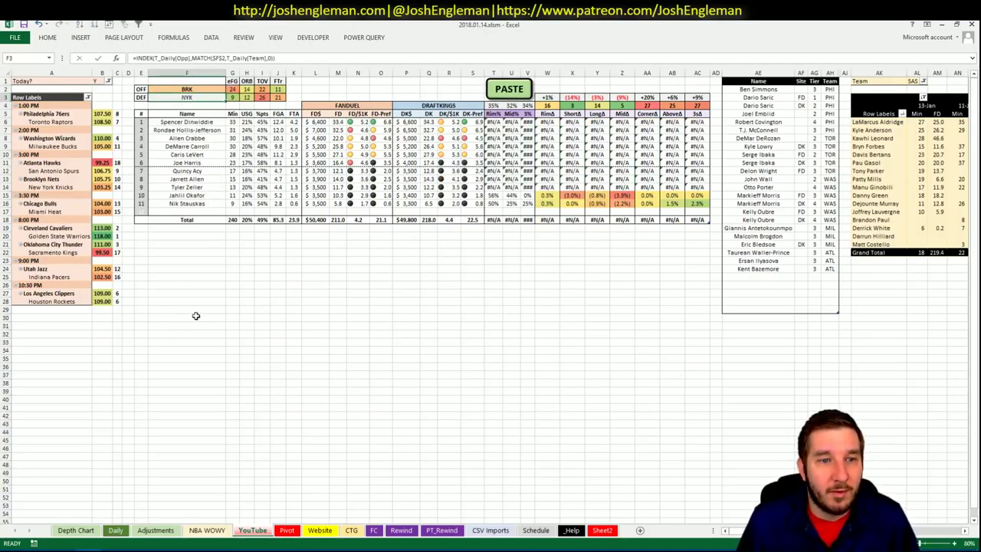
# - Switch to Cleaning the Glass in the browser and open the Nets' Shooting: Frequency table
pyautogui.hotkey('alt', 'Tab')
pyautogui.click(225, 100)
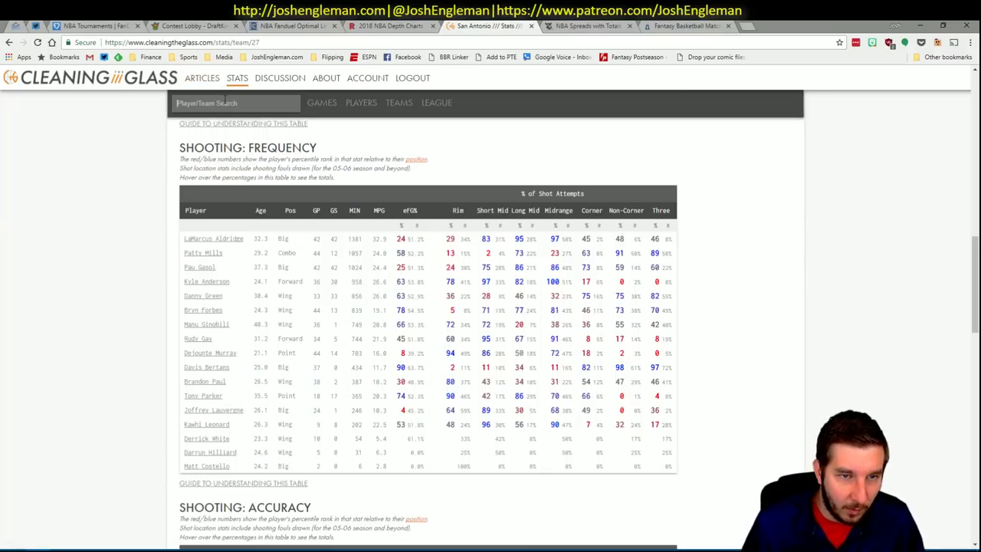
pyautogui.write('nets')
pyautogui.press('Down')
pyautogui.press('Return')
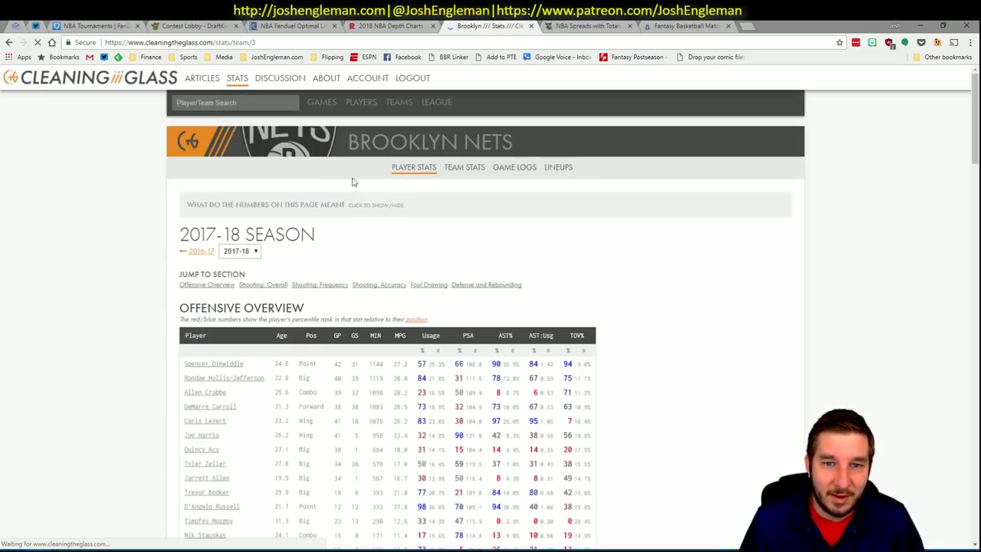
pyautogui.click(335, 287)
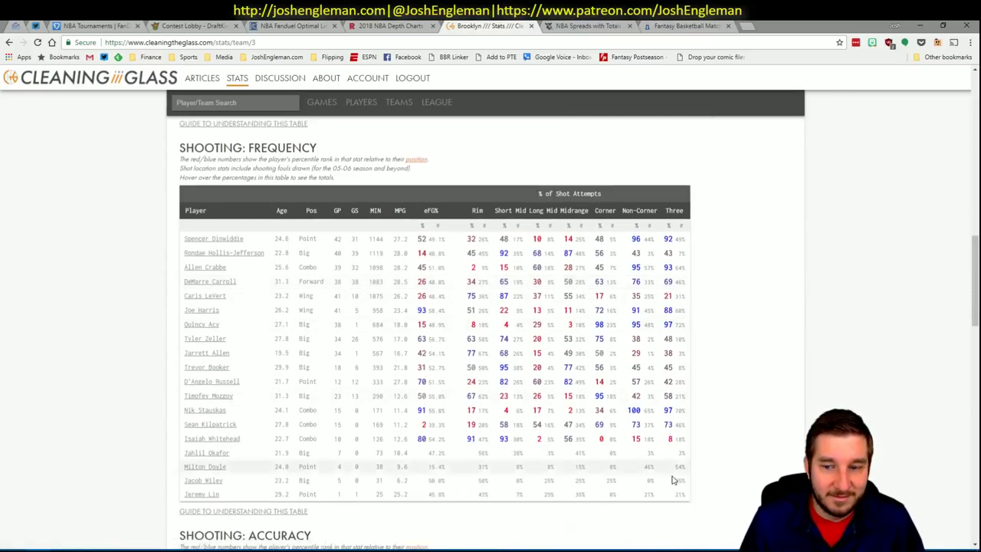
# - Copy the Nets' Shooting: Frequency player rows and bring them into the workbook with the sheet's paste macro
pyautogui.moveTo(468, 410); pyautogui.dragTo(686, 497)
pyautogui.moveTo(390, 385); pyautogui.dragTo(184, 243)
pyautogui.hotkey('alt', 'Tab')
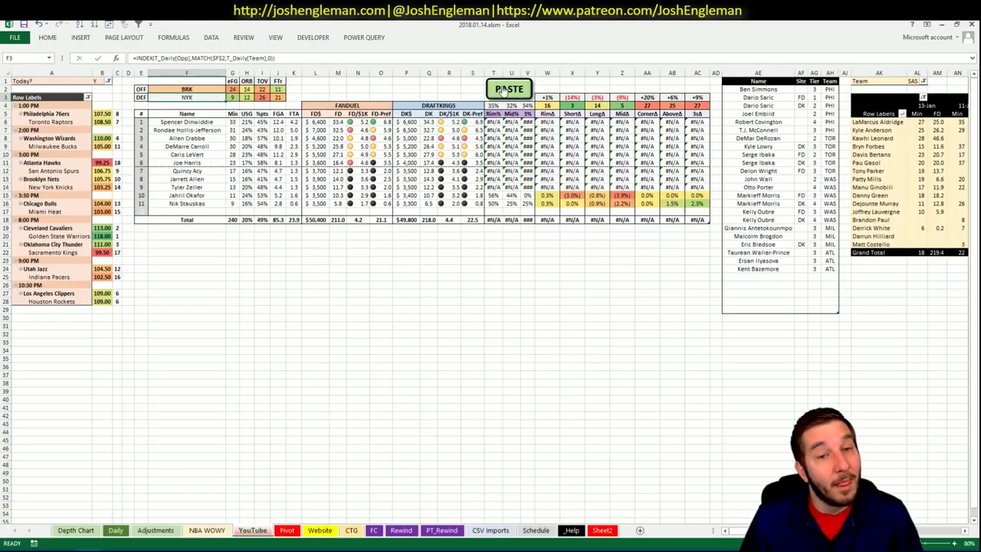
pyautogui.click(526, 81)
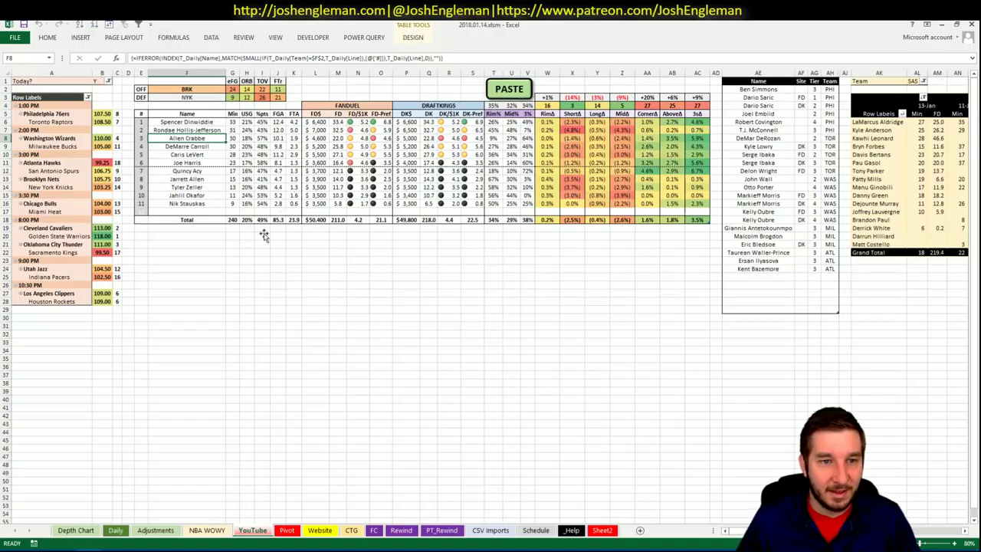
pyautogui.click(141, 235)
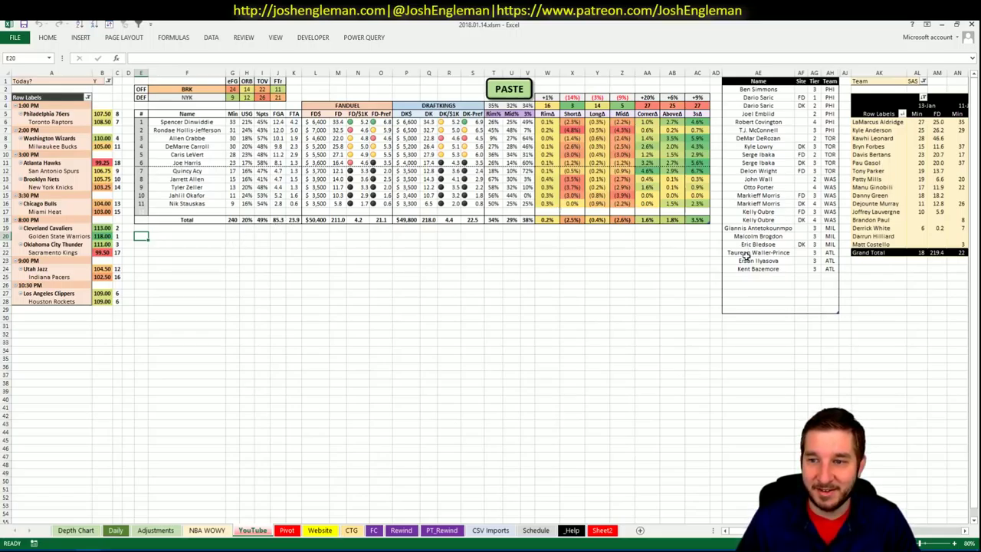
# - Filter the recent games pivot table to team BRK
pyautogui.click(914, 81)
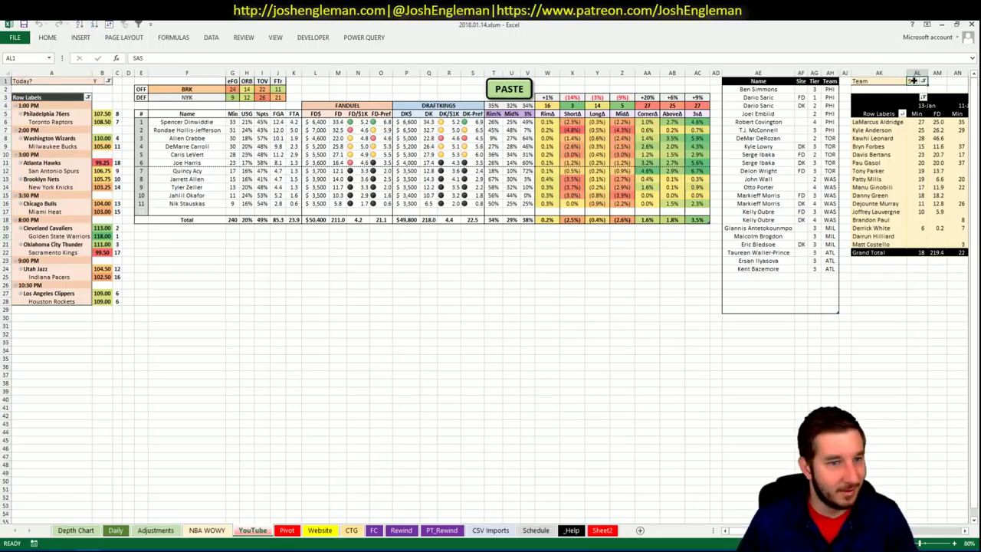
pyautogui.write('BRL')
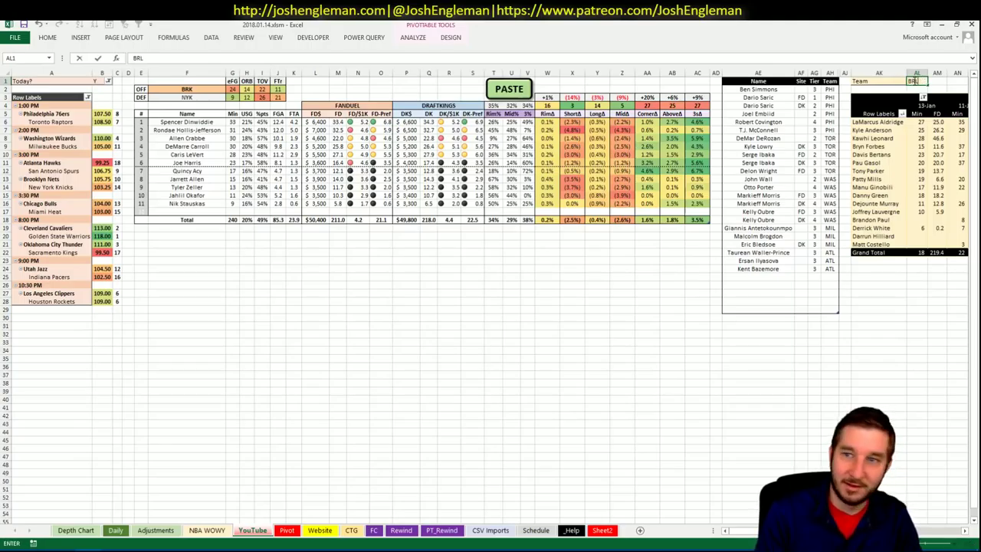
pyautogui.press('Return')
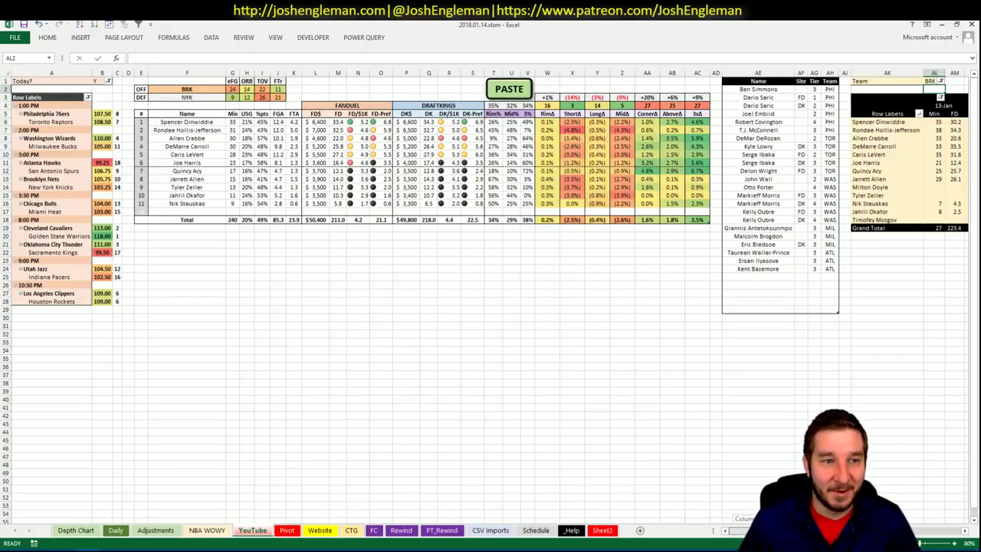
# - Compare the Brooklyn players' recent minutes and fantasy points with their FanDuel and DraftKings projections
pyautogui.hscroll(10, 490, 296)
pyautogui.hscroll(-10, 491, 295)
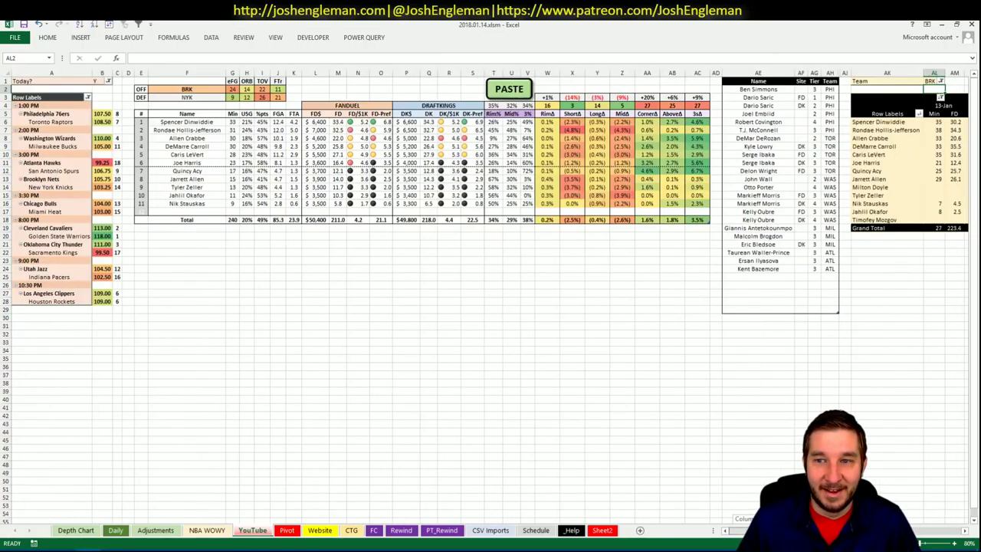
pyautogui.hscroll(15, 491, 296)
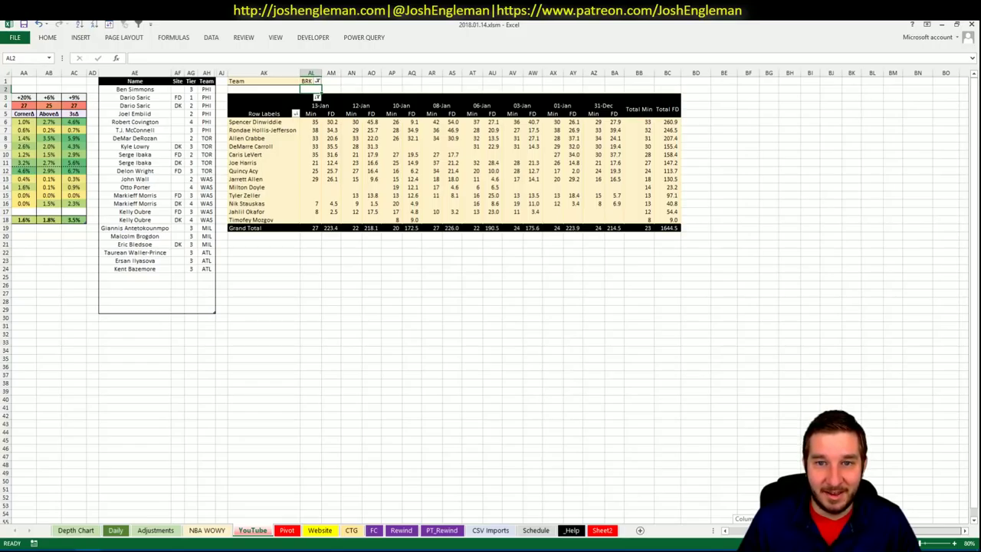
pyautogui.hscroll(-8, 490, 296)
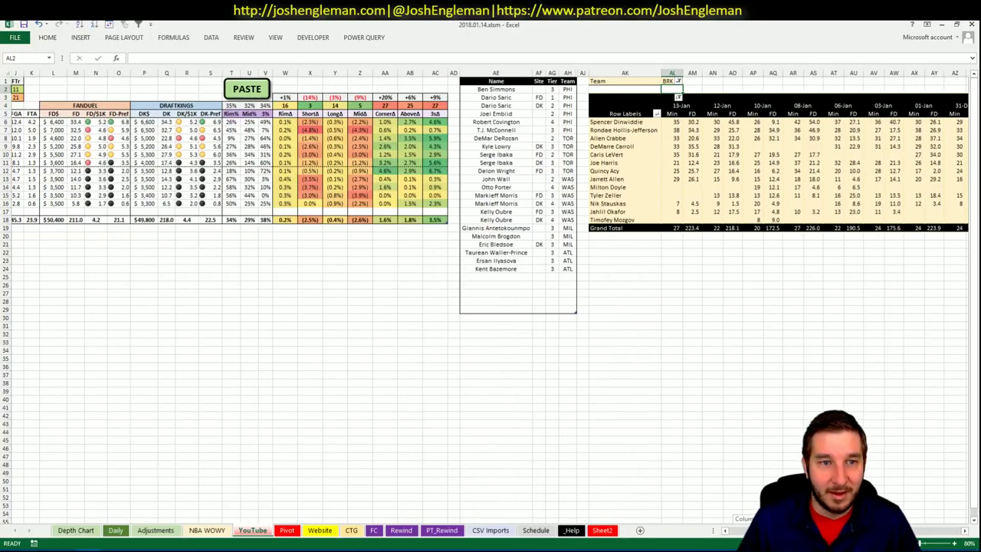
pyautogui.hscroll(-8, 490, 296)
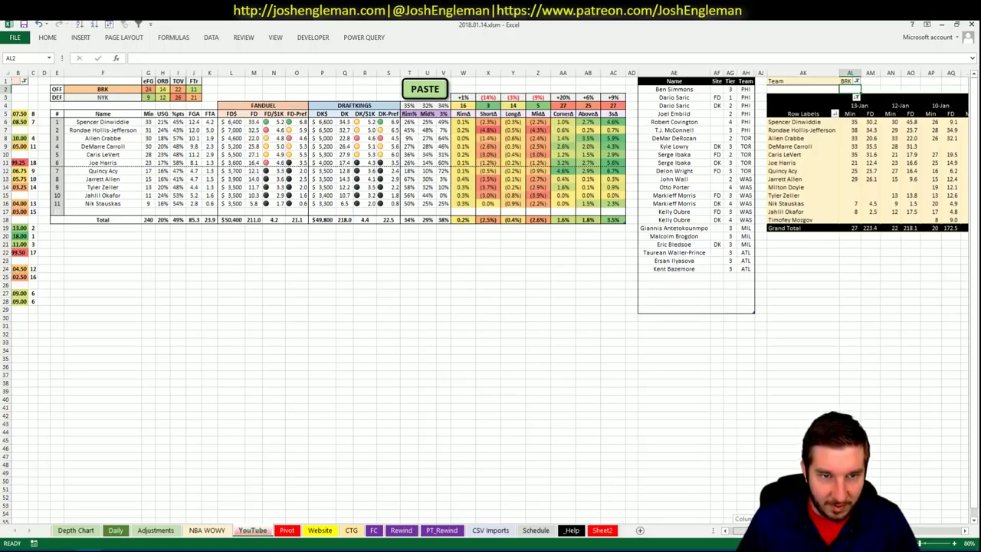
pyautogui.hscroll(8, 491, 296)
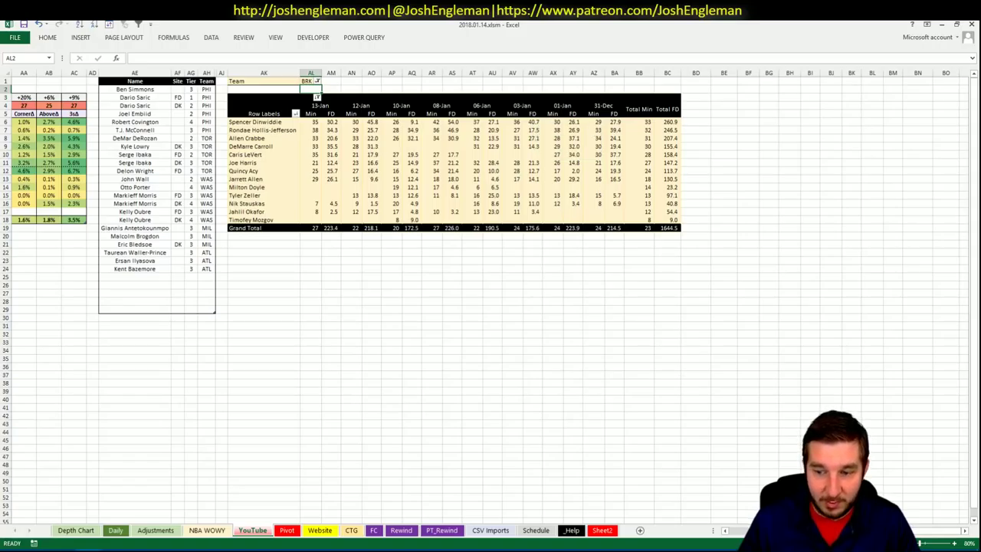
pyautogui.hscroll(-10, 742, 528)
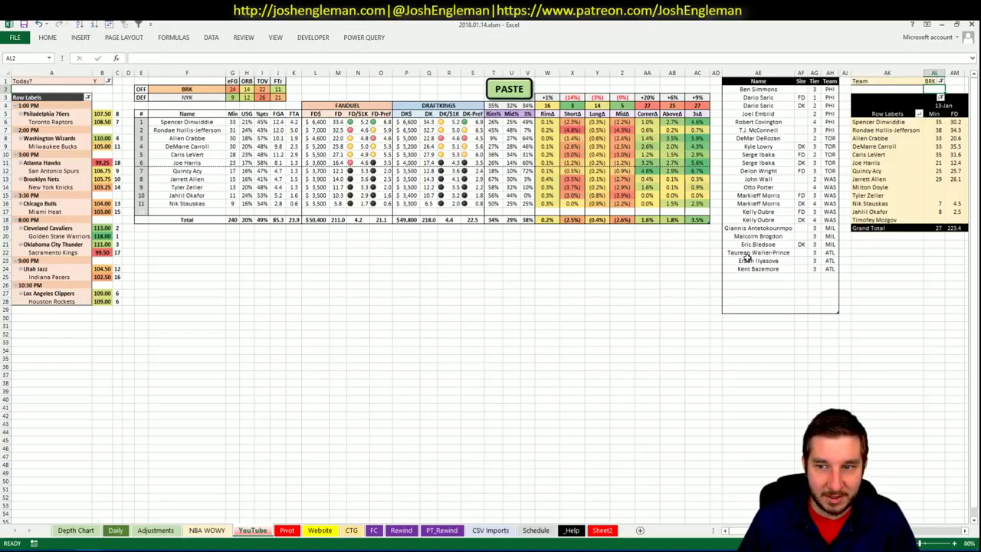
# - Add Spencer Dinwiddie to the first empty row of the player pick list with Tier 1
pyautogui.click(739, 274)
pyautogui.write('Spenc')
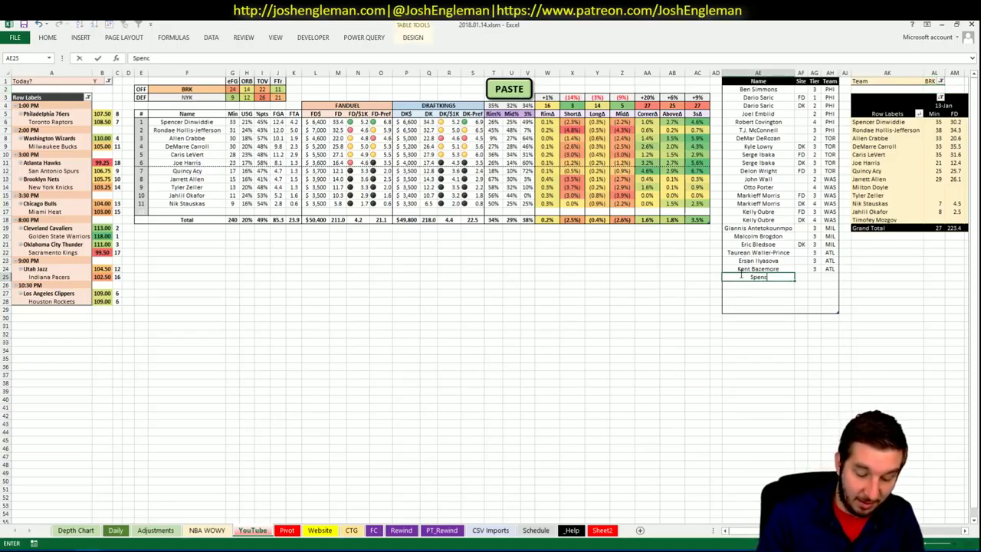
pyautogui.write('er Dinwiddie')
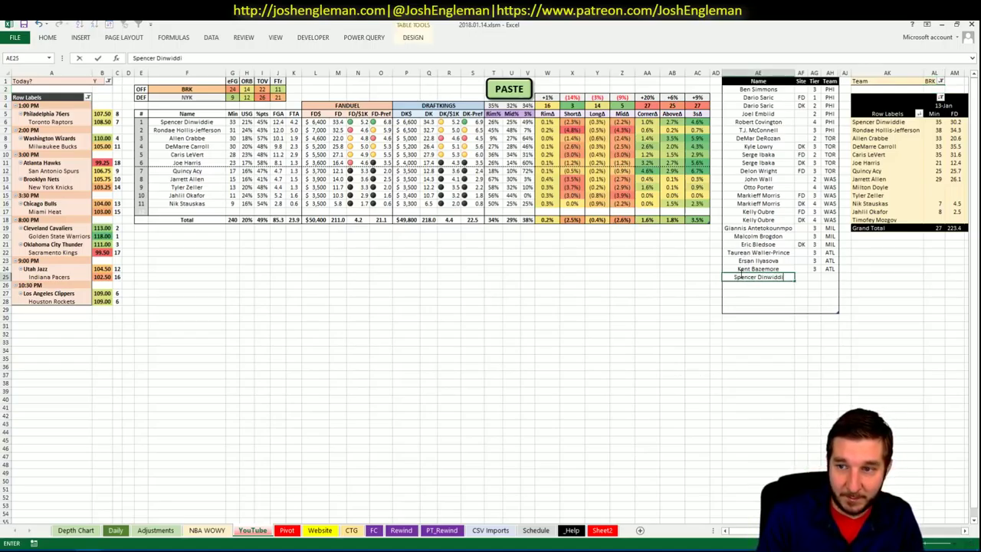
pyautogui.hotkey('ctrl', 'Return')
pyautogui.press('Tab')
pyautogui.press('Tab')
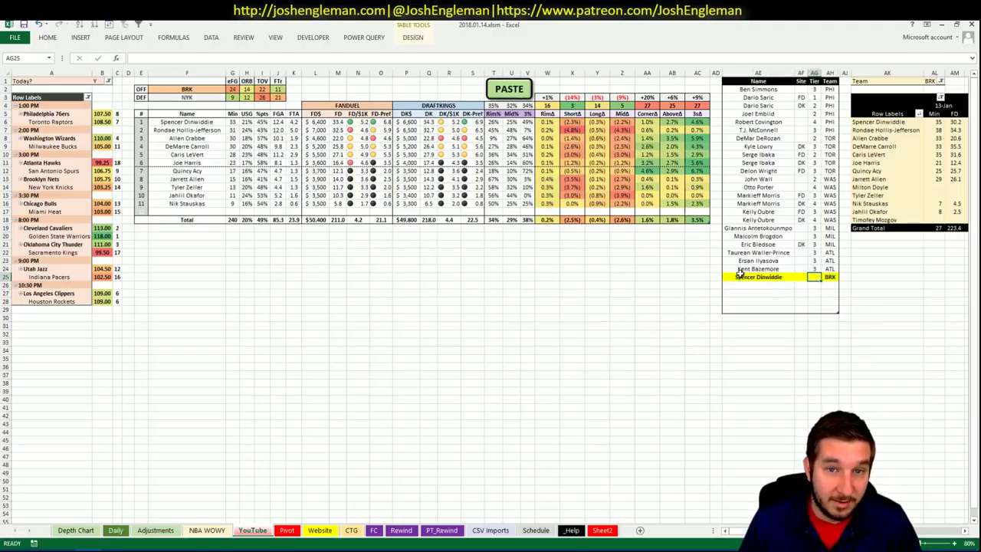
pyautogui.write('1')
pyautogui.hotkey('shift', 'Tab')
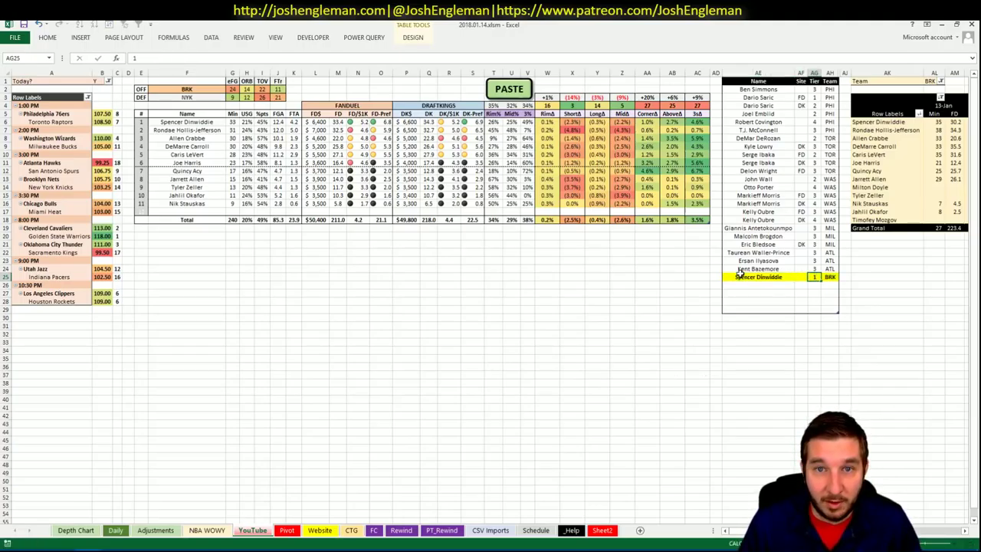
# - Set the site of Spencer Dinwiddie's Tier 1 entry to FD, and add a second entry for him on DK with Tier 2
pyautogui.write('FD')
pyautogui.press('Return')
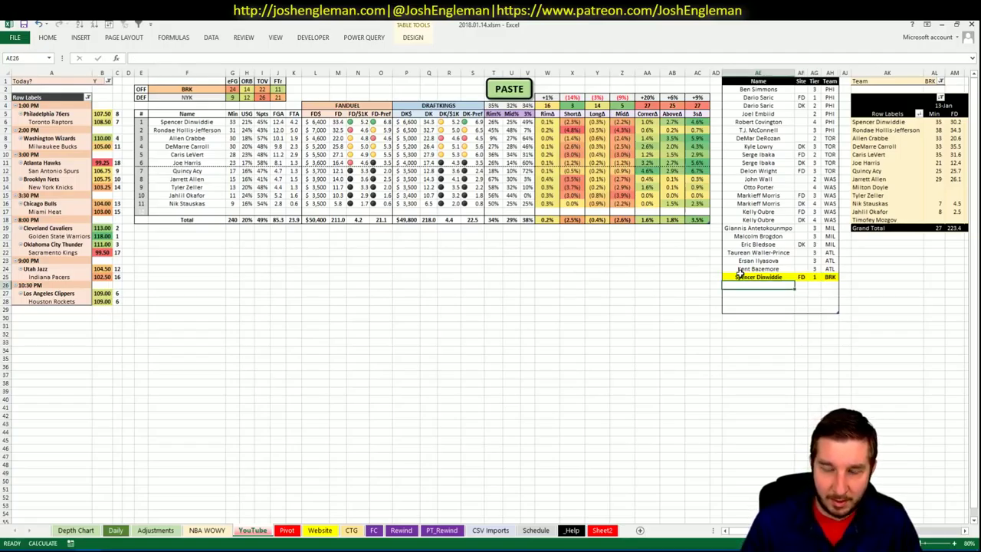
pyautogui.write('Spencer Dinwiddie')
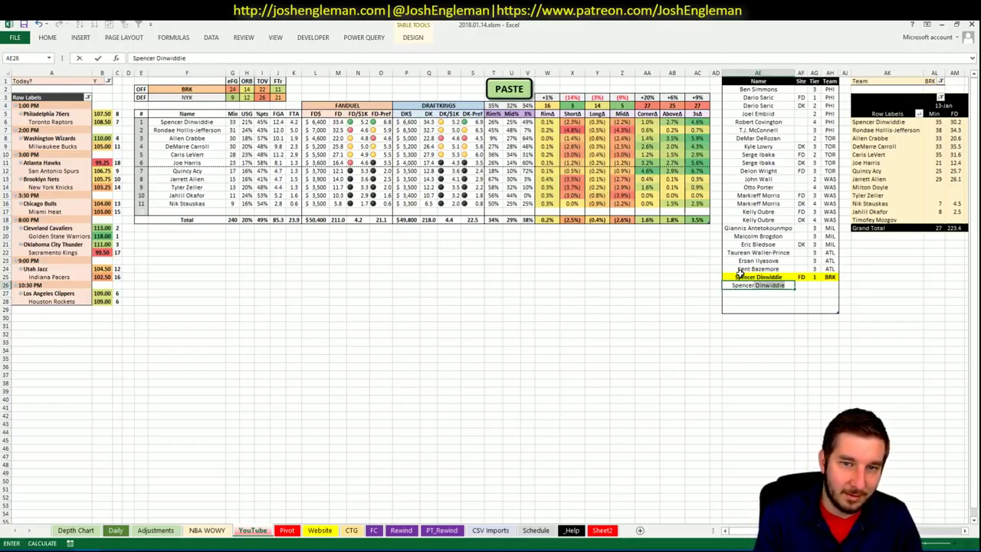
pyautogui.press('Tab')
pyautogui.write('DK')
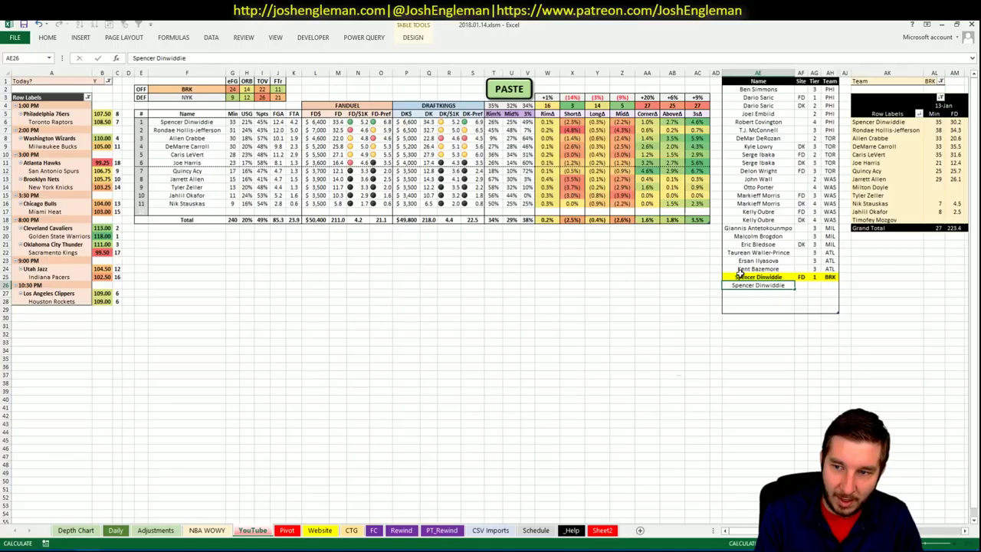
pyautogui.press('Tab')
pyautogui.write('2')
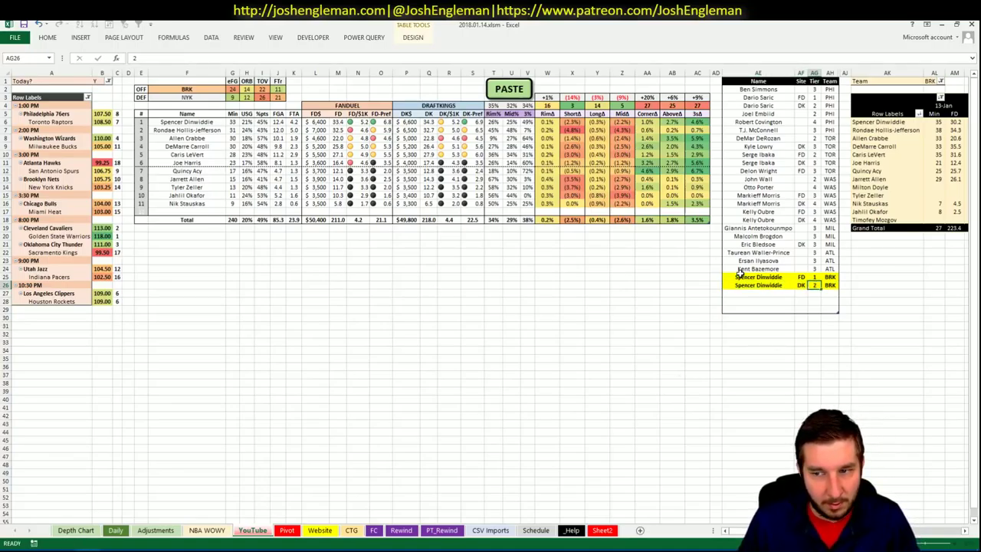
pyautogui.press('Return')
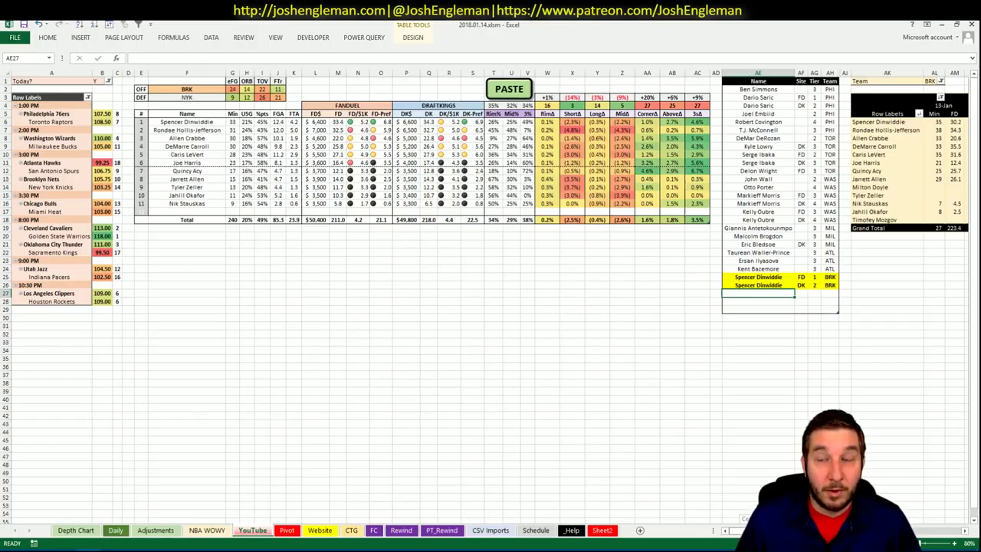
# - Add Rondae Hollis-Jefferson to the next row of the pick list with no site and Tier 3
pyautogui.hscroll(6, 490, 299)
pyautogui.hscroll(3, 490, 299)
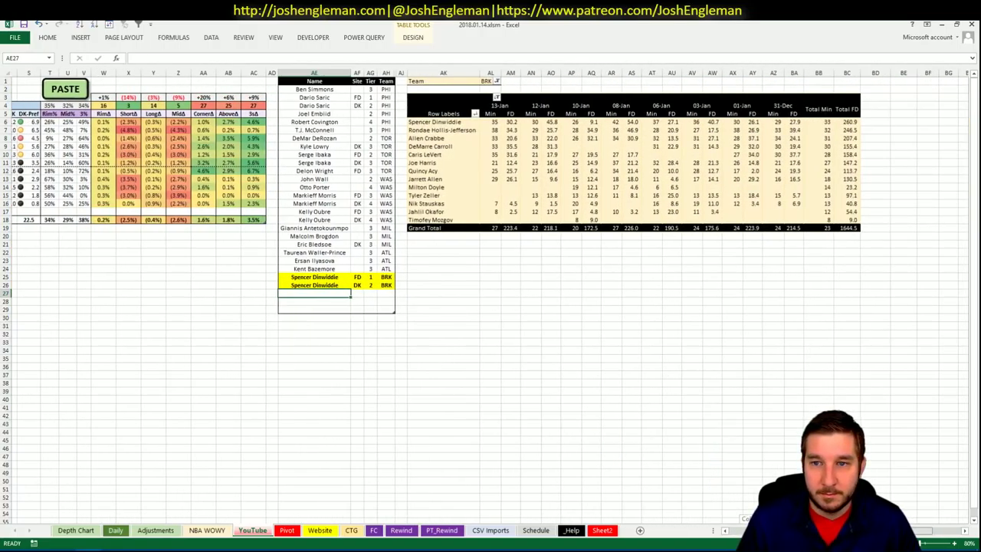
pyautogui.hscroll(-9, 491, 299)
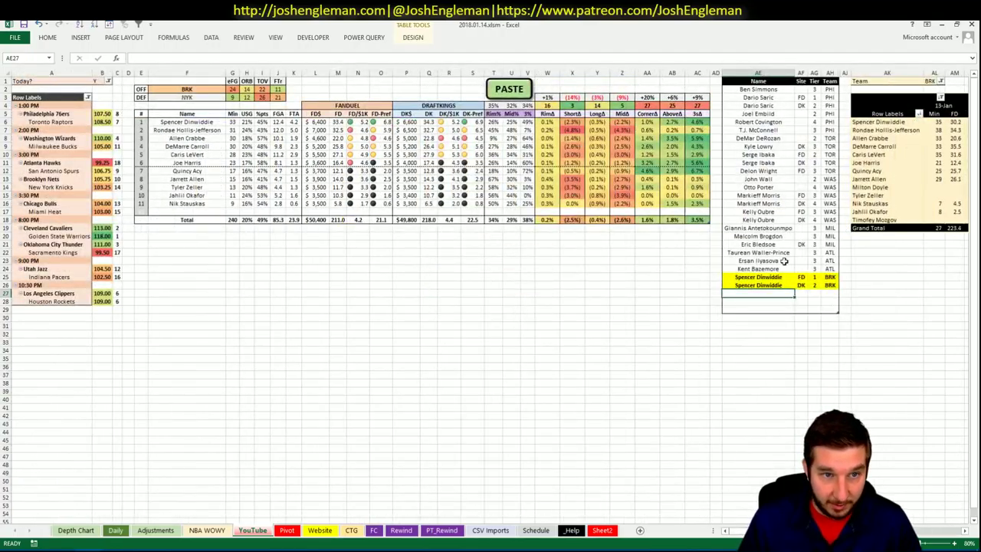
pyautogui.write('Robna')
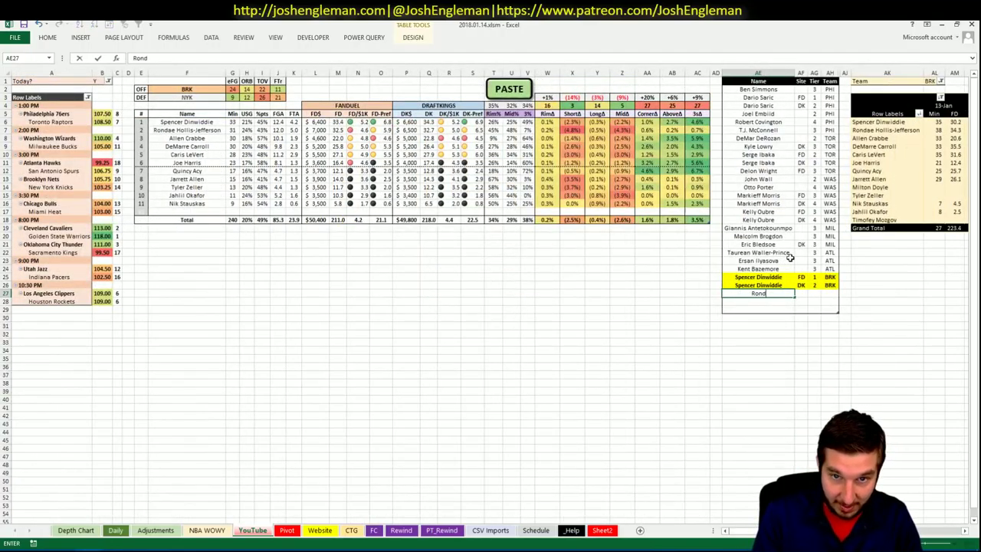
pyautogui.write('ae Ho')
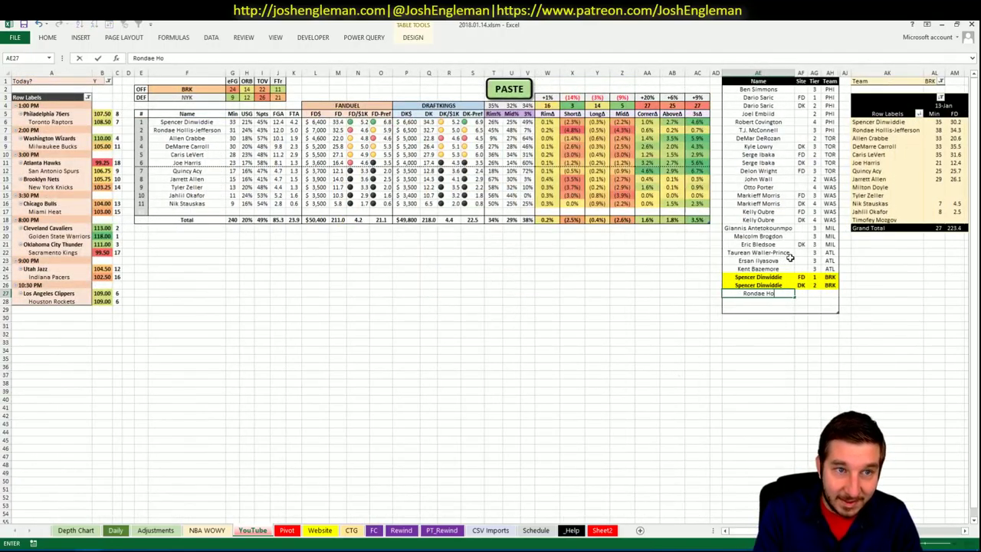
pyautogui.write('llis-Jefferson')
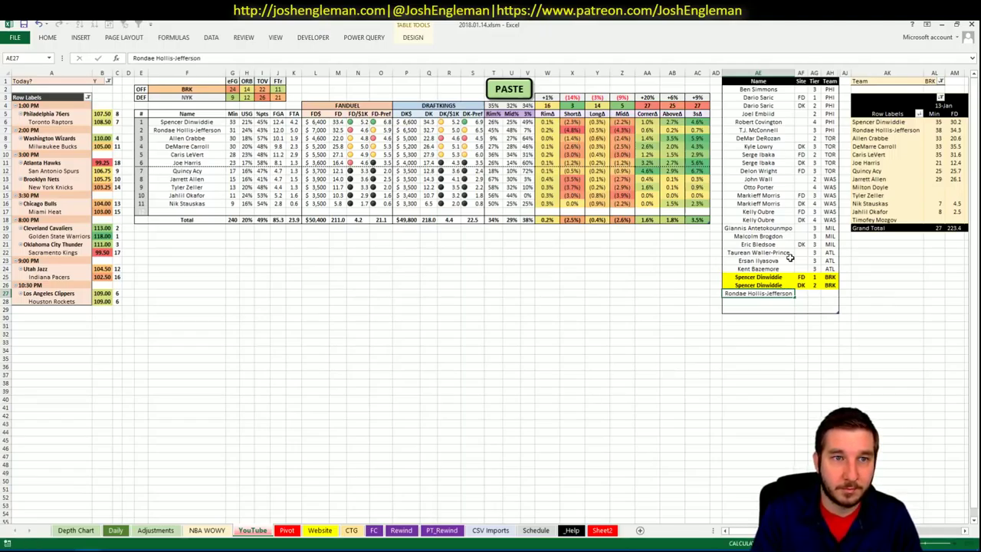
pyautogui.press('Tab')
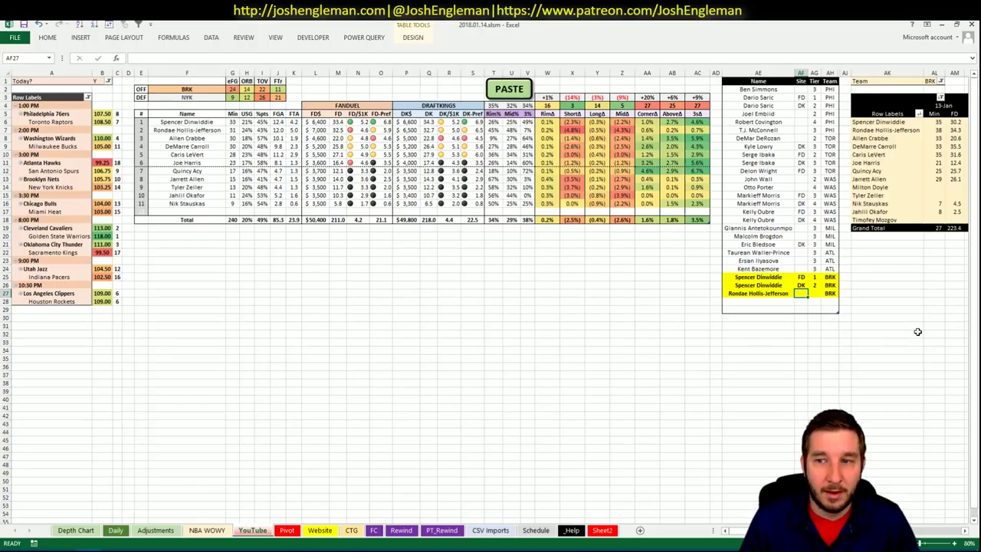
pyautogui.press('Tab')
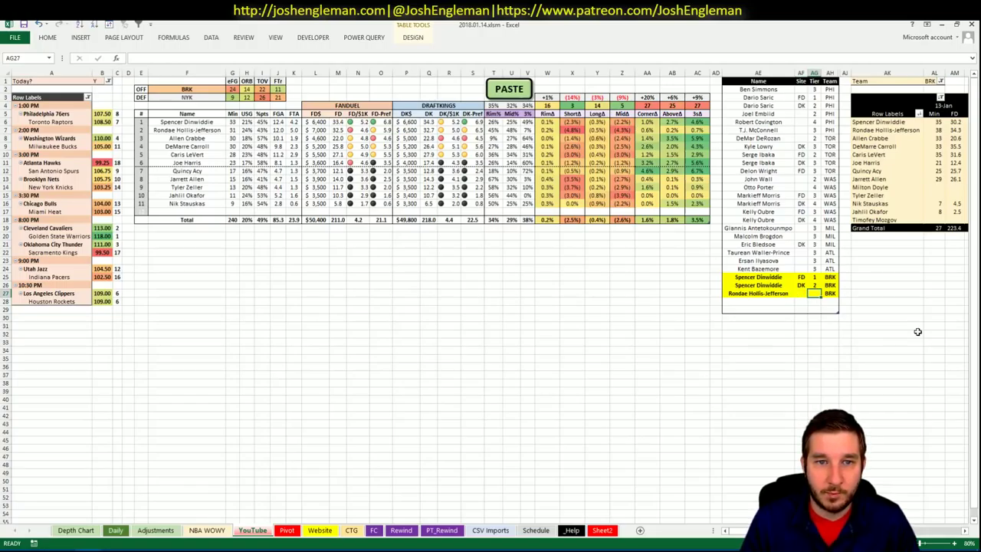
pyautogui.write('3')
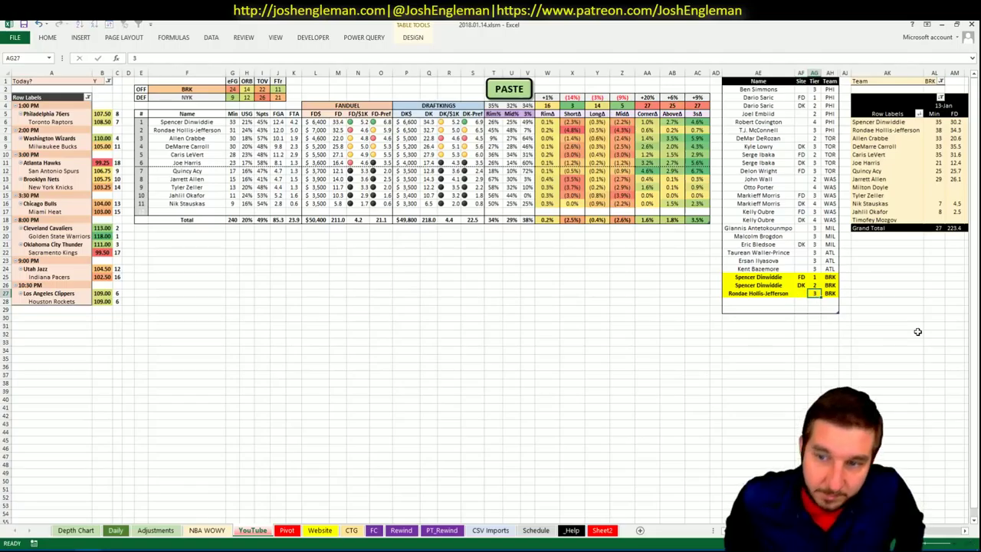
pyautogui.press('Return')
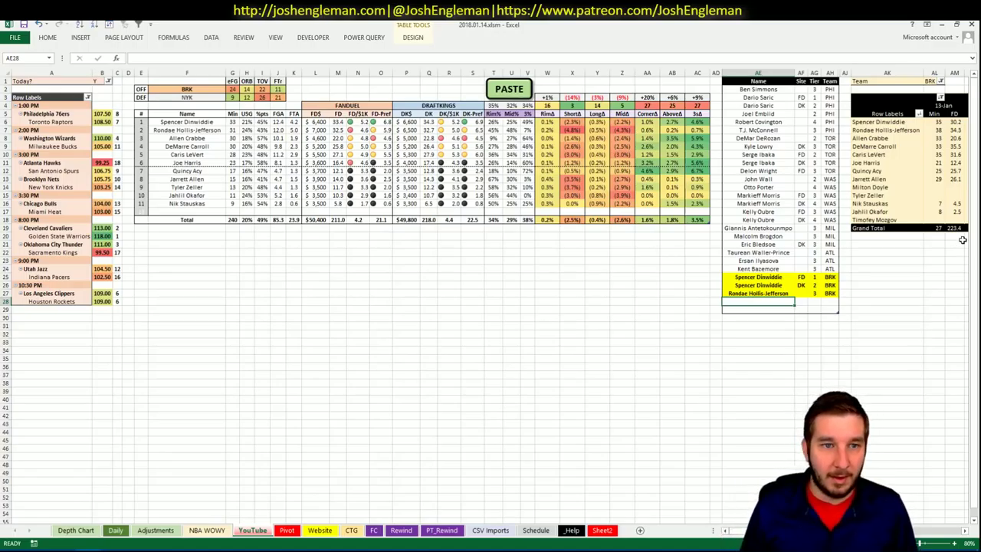
# - Switch to the browser's FantasyLabs matchups page and display the Brooklyn Nets matchup
pyautogui.hotkey('alt', 'Tab')
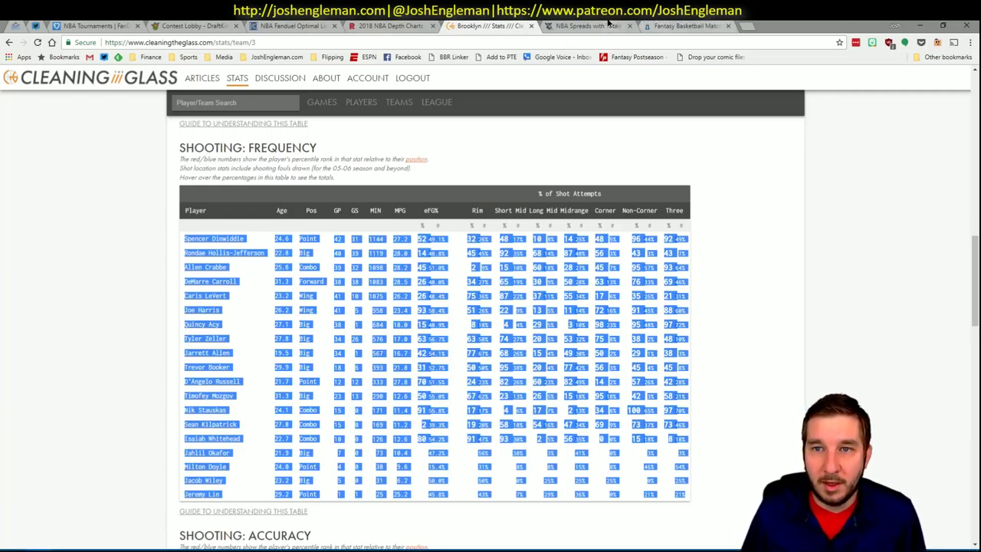
pyautogui.click(609, 25)
pyautogui.hotkey('alt', 'Tab')
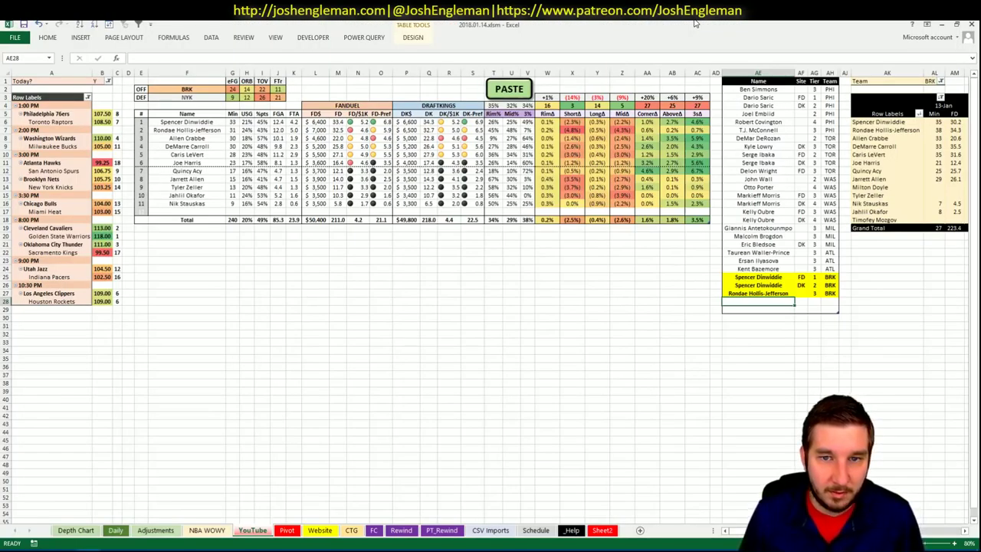
pyautogui.hotkey('alt', 'Tab')
pyautogui.click(191, 112)
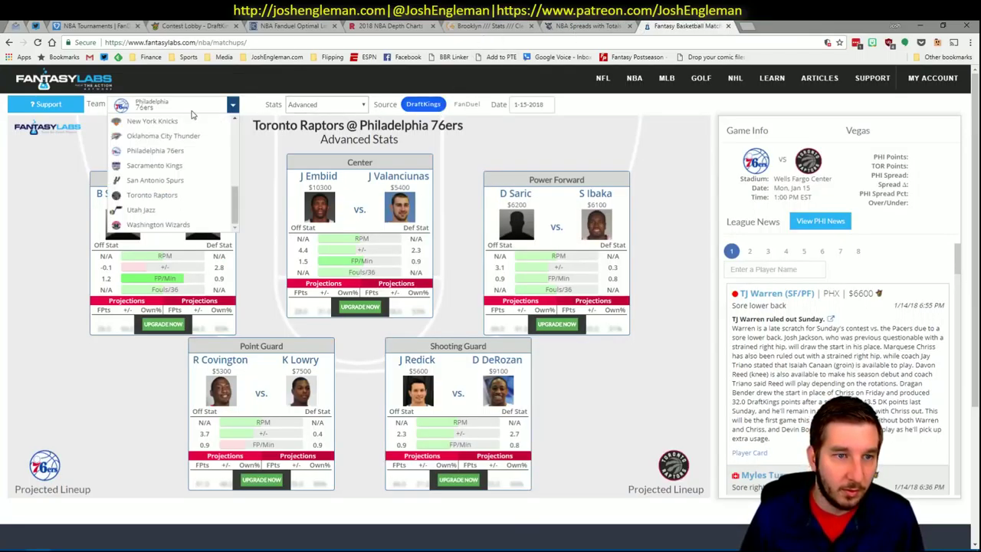
pyautogui.moveTo(234, 205); pyautogui.dragTo(237, 126)
pyautogui.click(194, 136)
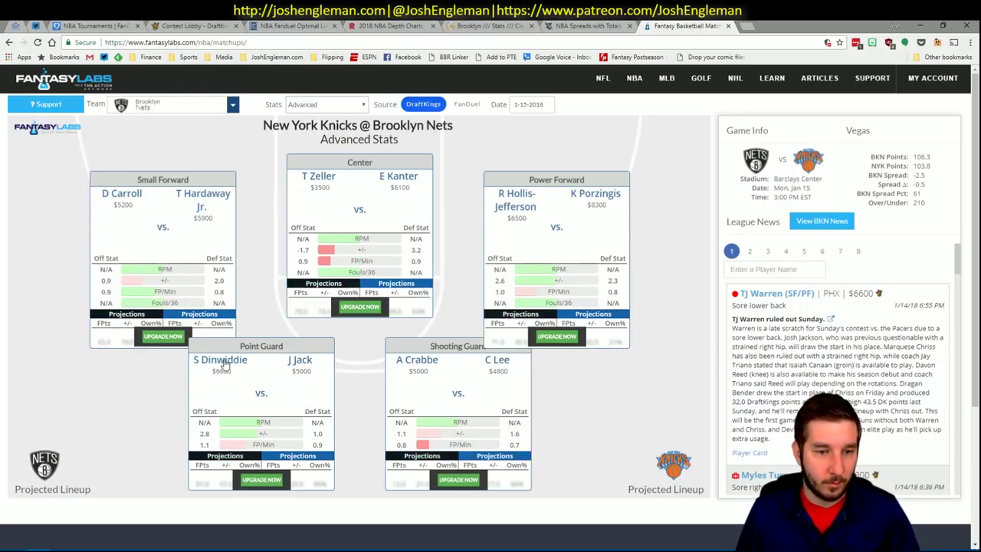
# - Examine Spencer Dinwiddie's correlations with his teammates, close his player card and return to the Excel workbook
pyautogui.click(223, 363)
pyautogui.click(632, 125)
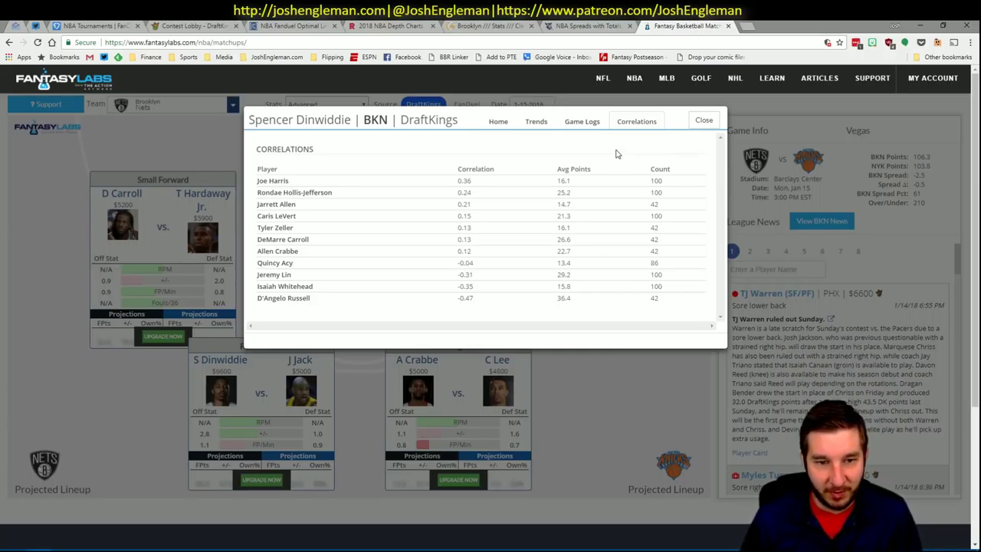
pyautogui.click(702, 121)
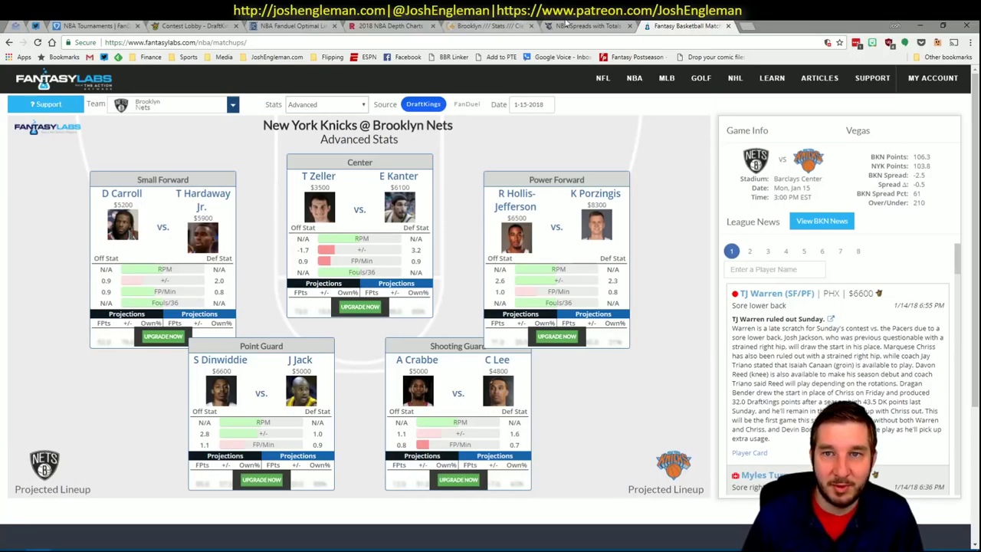
pyautogui.hotkey('alt', 'Tab')
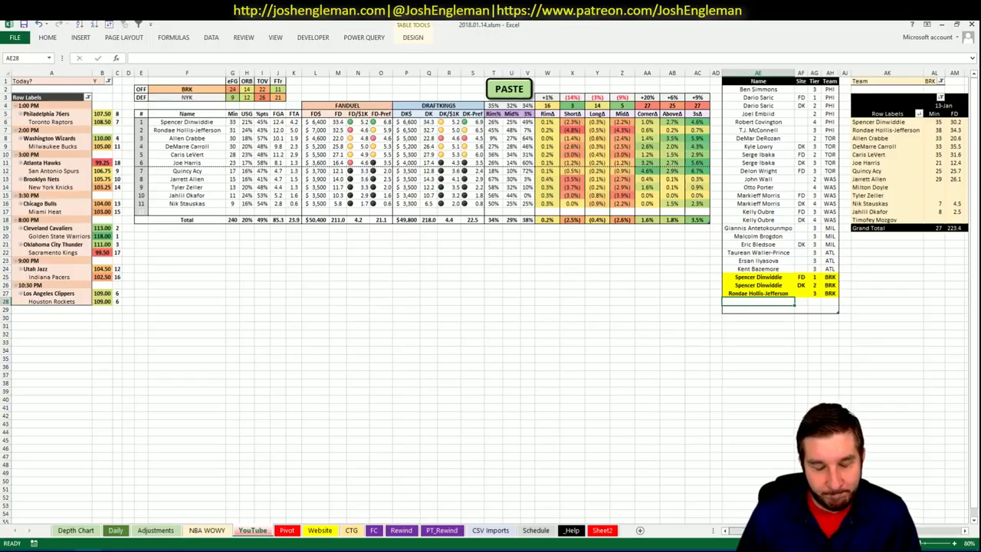
# - Add Allen Crabbe to the next row of the pick list with no site and Tier 3
pyautogui.hscroll(5, 490, 291)
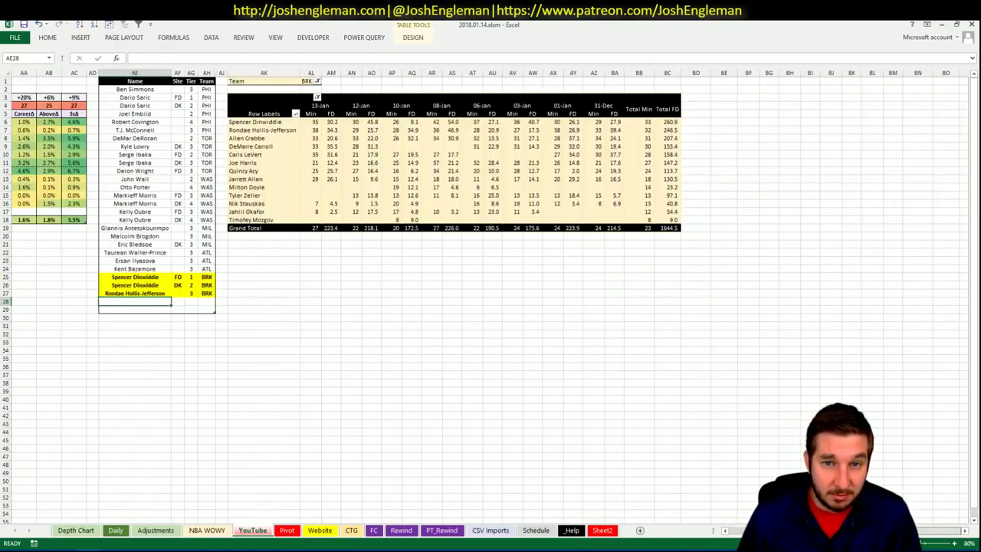
pyautogui.hscroll(-2, 490, 291)
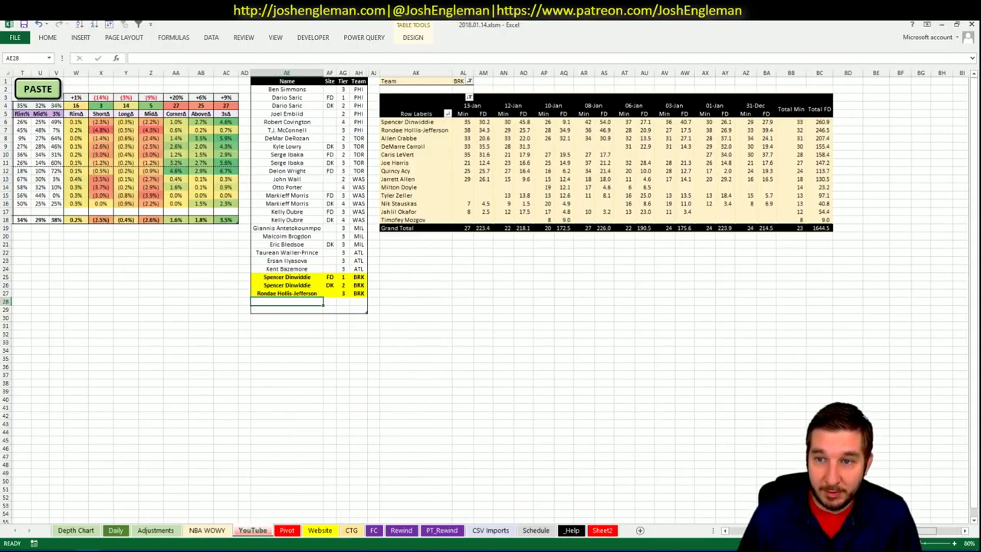
pyautogui.hscroll(-5, 491, 291)
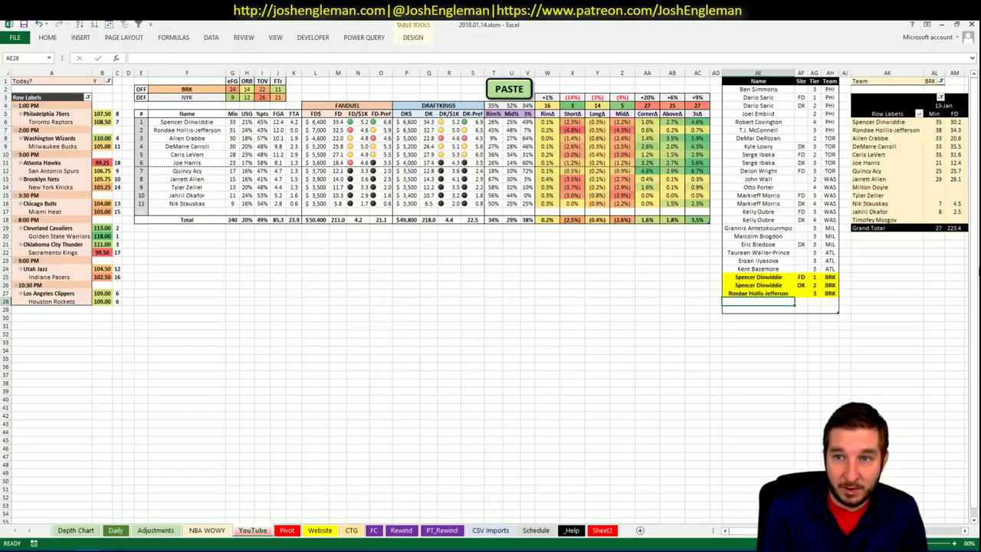
pyautogui.write('Allen Crabbe')
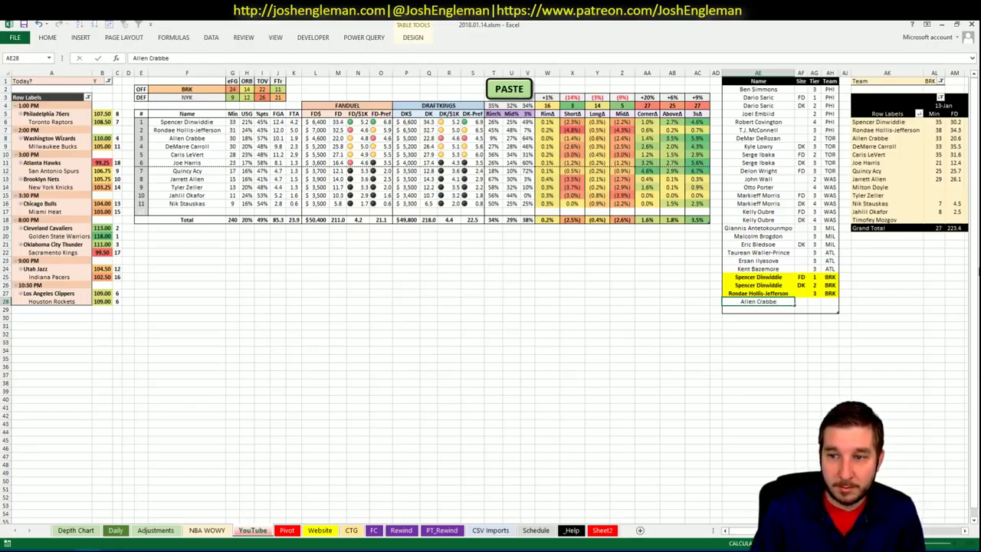
pyautogui.press('Tab')
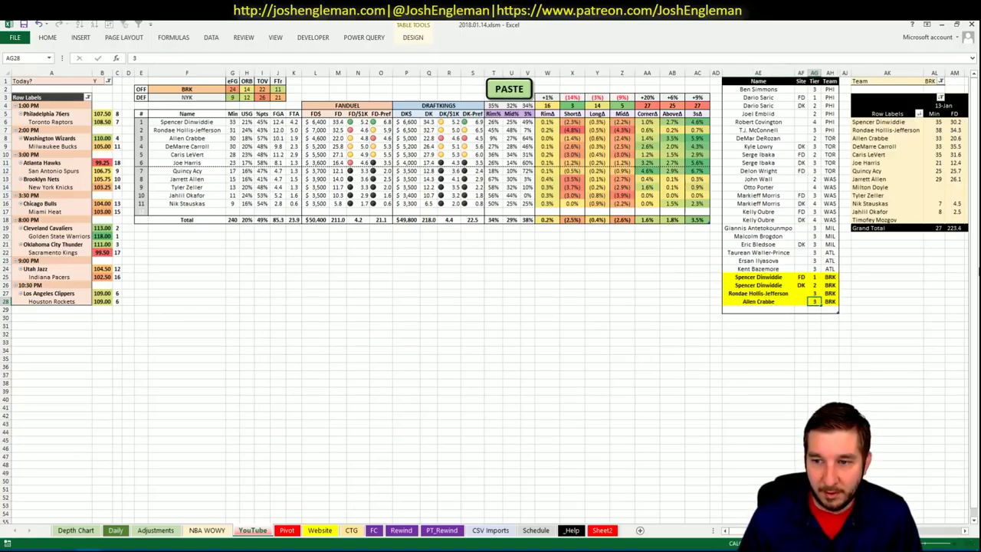
pyautogui.press('Return')
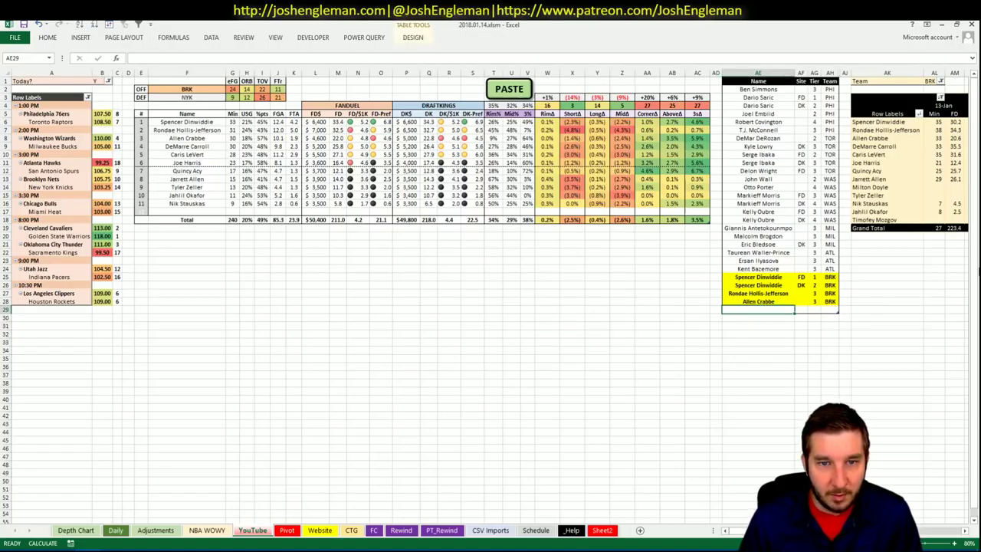
# - Enter DeMarre Carroll as the name in the next row of the pick list
pyautogui.write('DeMar DeRozan')
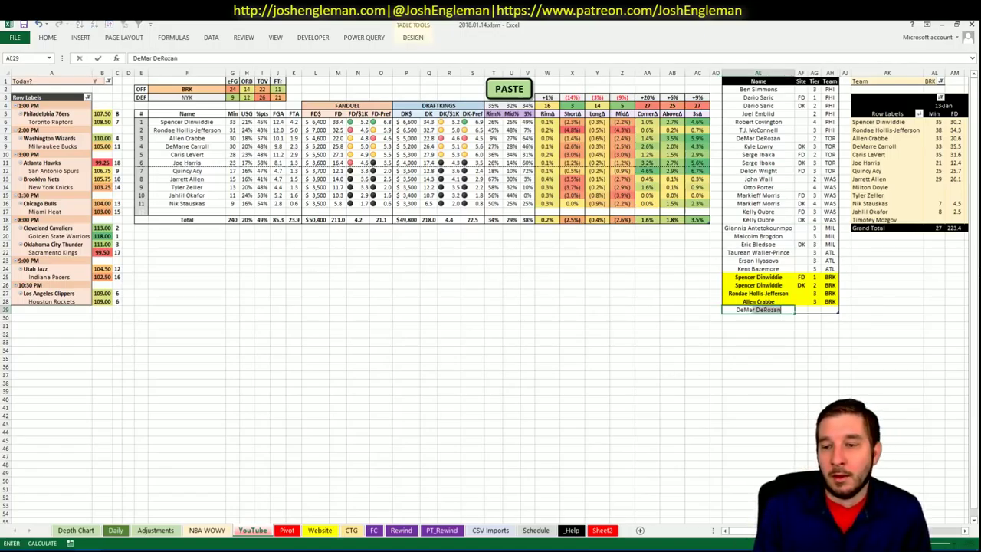
pyautogui.press('BackSpace')
pyautogui.press('BackSpace')
pyautogui.press('BackSpace')
pyautogui.press('BackSpace')
pyautogui.press('BackSpace')
pyautogui.press('BackSpace')
pyautogui.press('BackSpace')
pyautogui.press('BackSpace')
pyautogui.write('re Carrol')
pyautogui.hotkey('ctrl', 'Return')
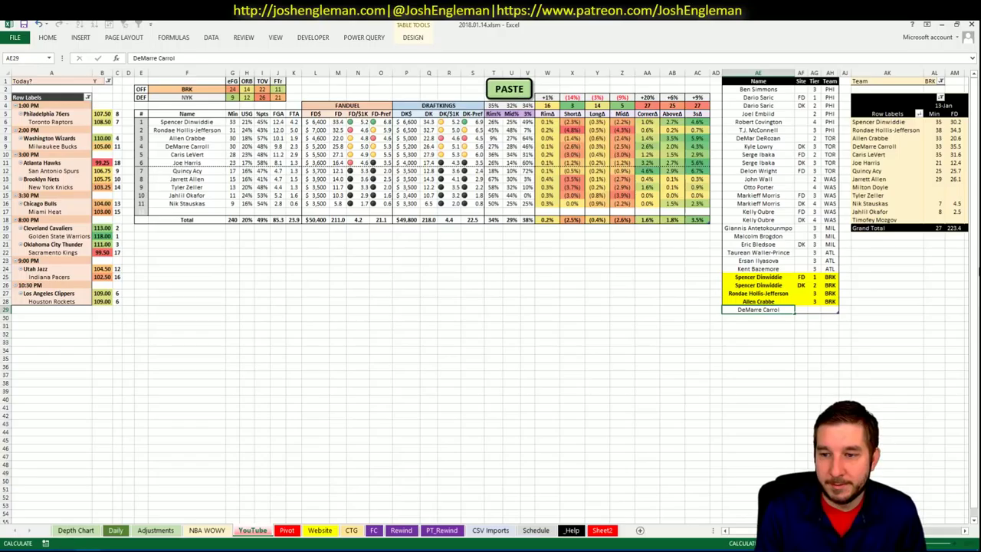
pyautogui.press('F2')
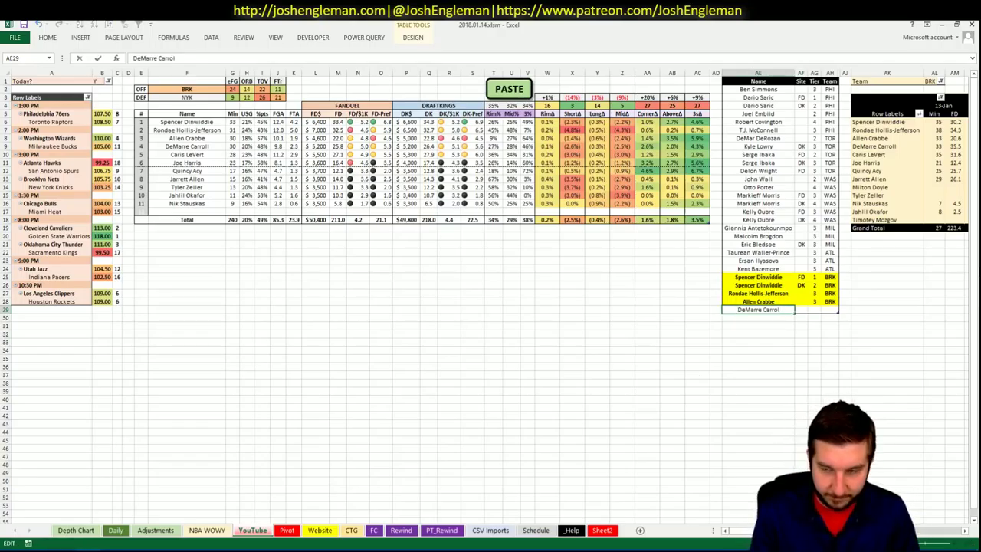
pyautogui.write('l')
pyautogui.press('Tab')
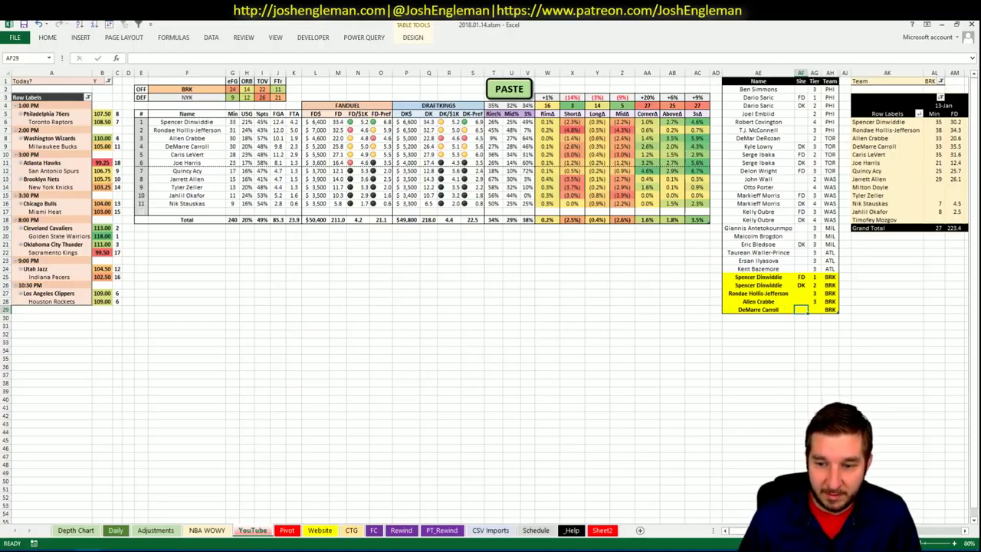
# - Check the Nets' recent games and assign DeMarre Carroll Tier 3 with no site in the pick list
pyautogui.hscroll(5, 490, 299)
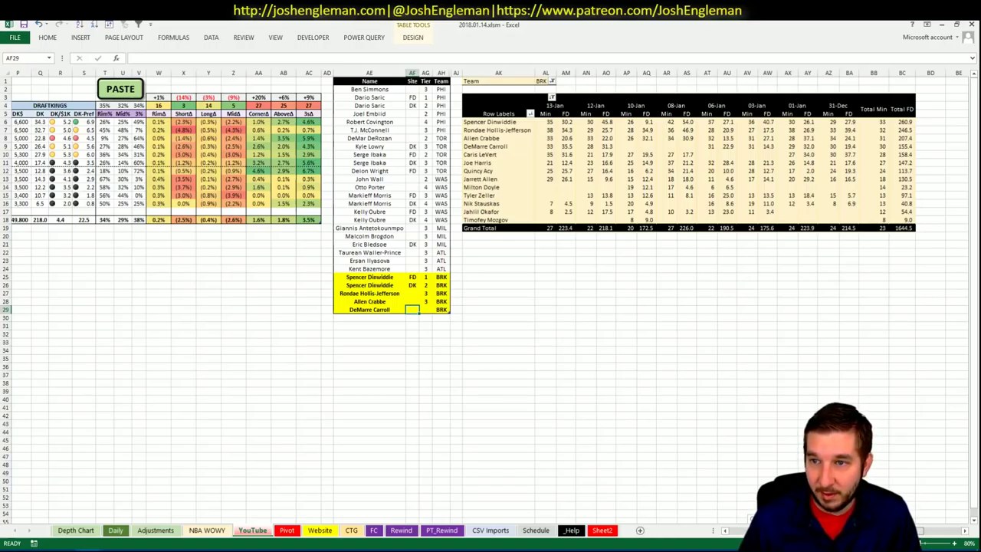
pyautogui.hscroll(-5, 639, 498)
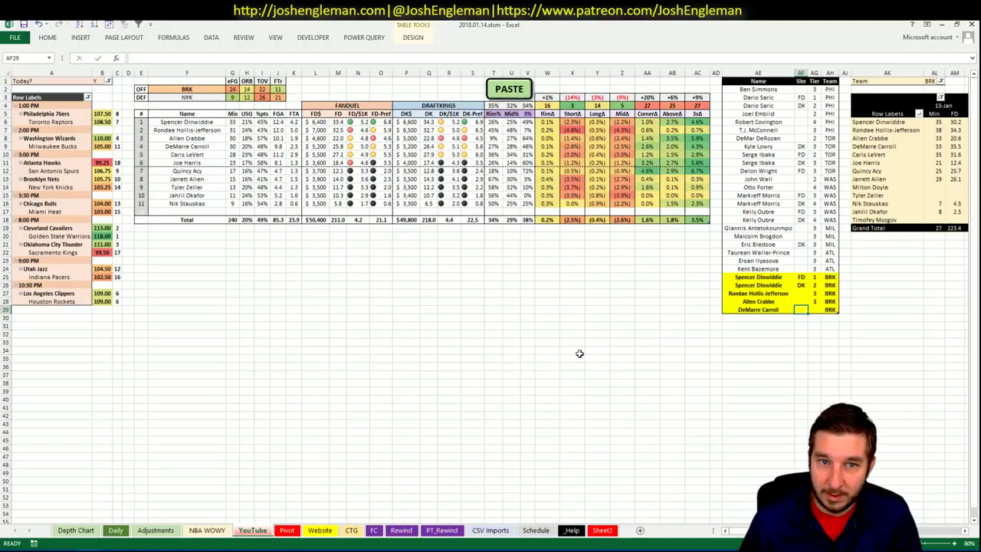
pyautogui.click(814, 309)
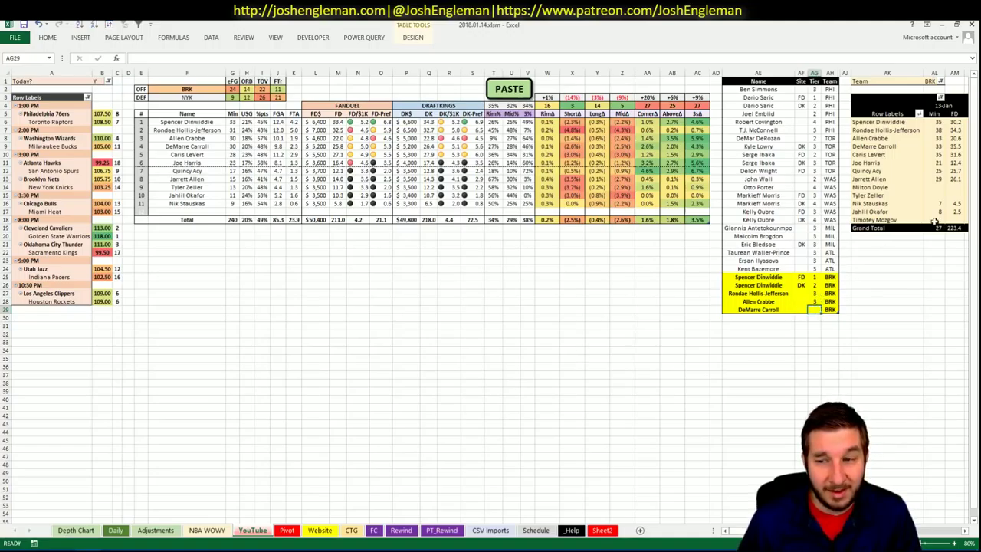
pyautogui.press('Left')
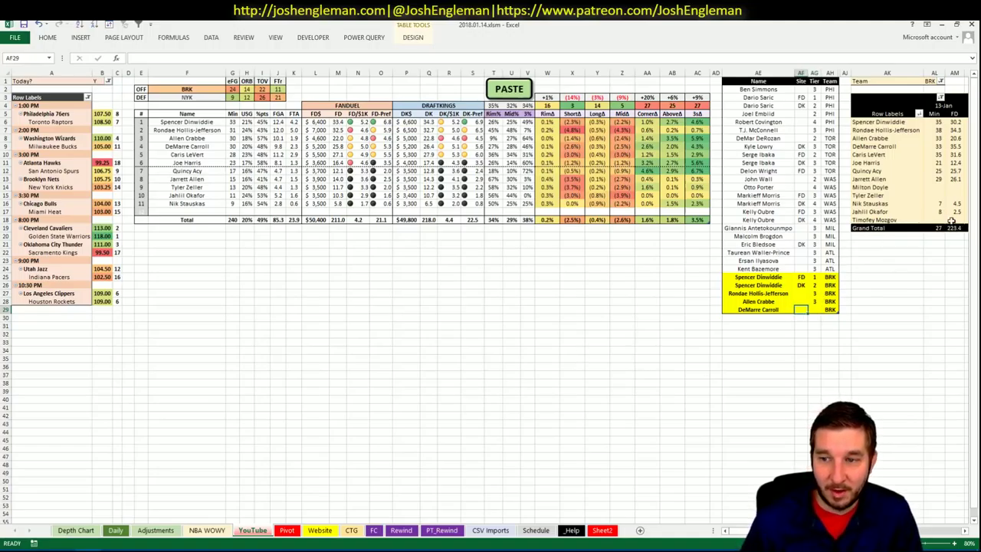
pyautogui.press('Down')
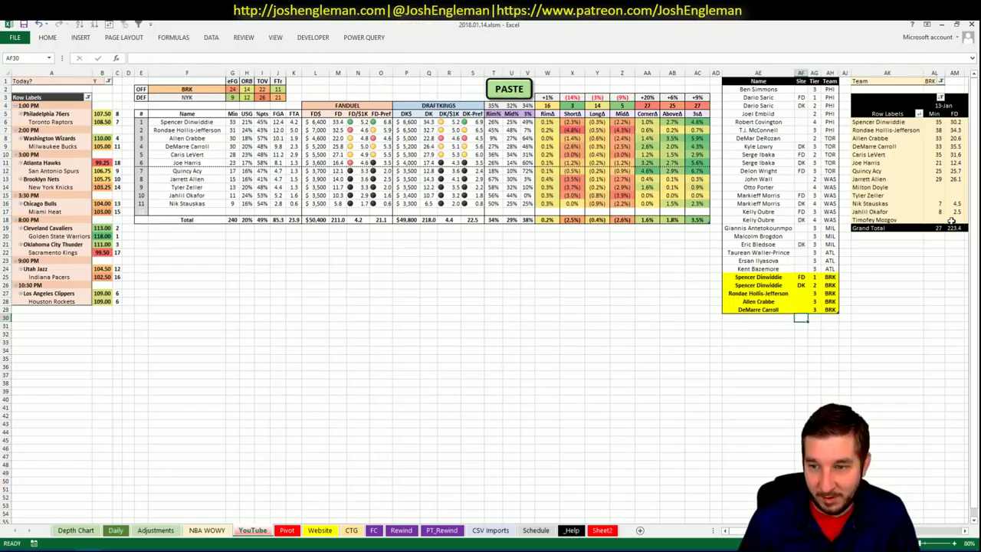
# - Examine the Nets players' minutes and FanDuel points in the recent games table beside their projections
pyautogui.moveTo(951, 220)
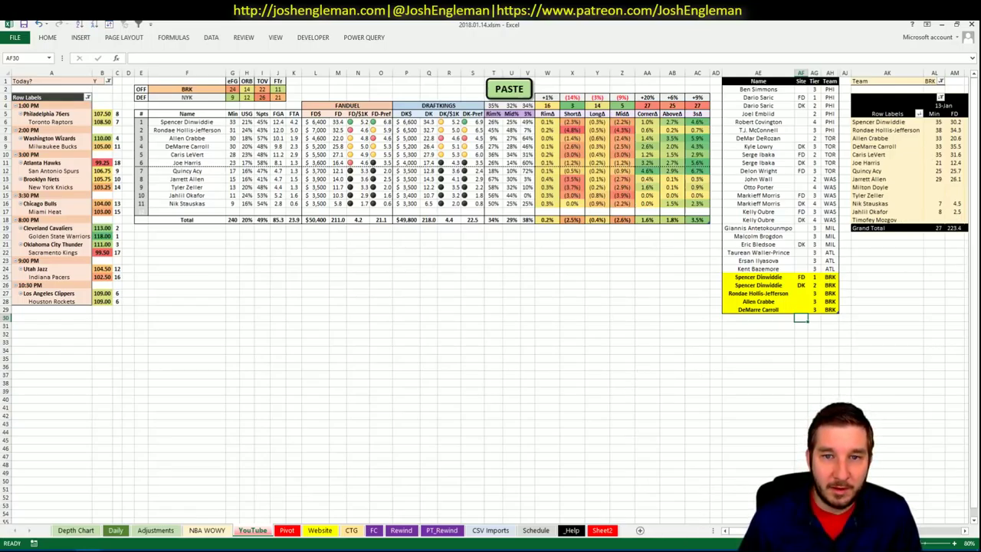
pyautogui.hscroll(6, 490, 298)
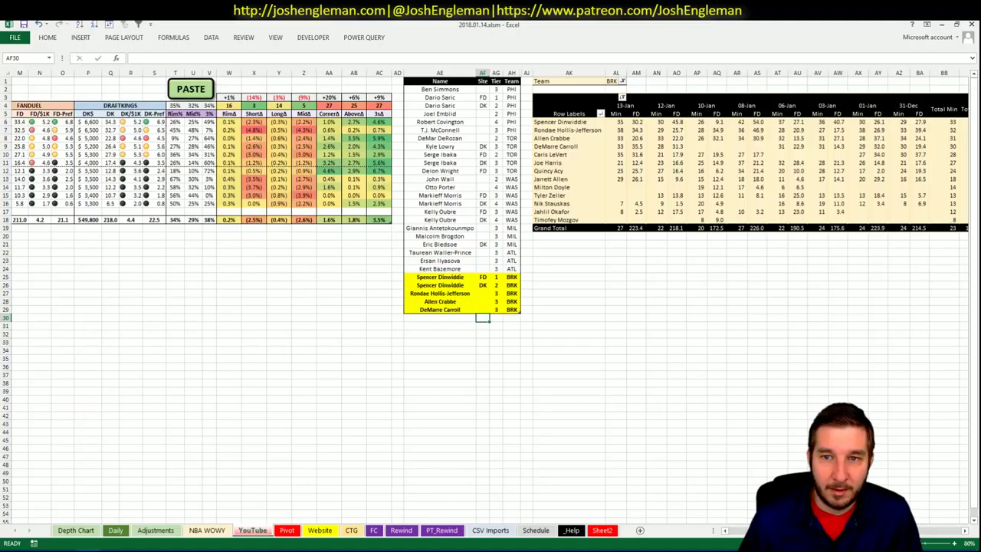
pyautogui.hscroll(1, 491, 299)
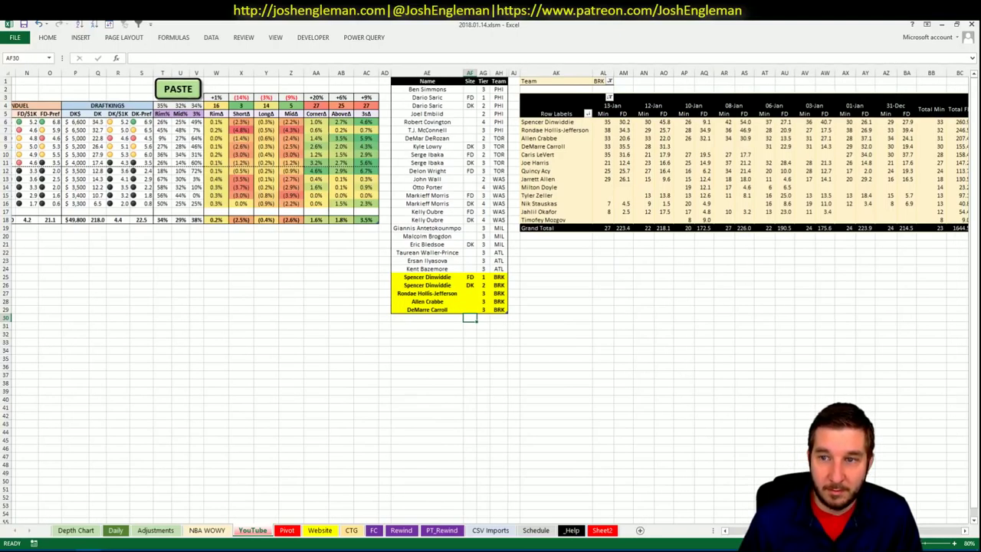
pyautogui.hscroll(1, 490, 298)
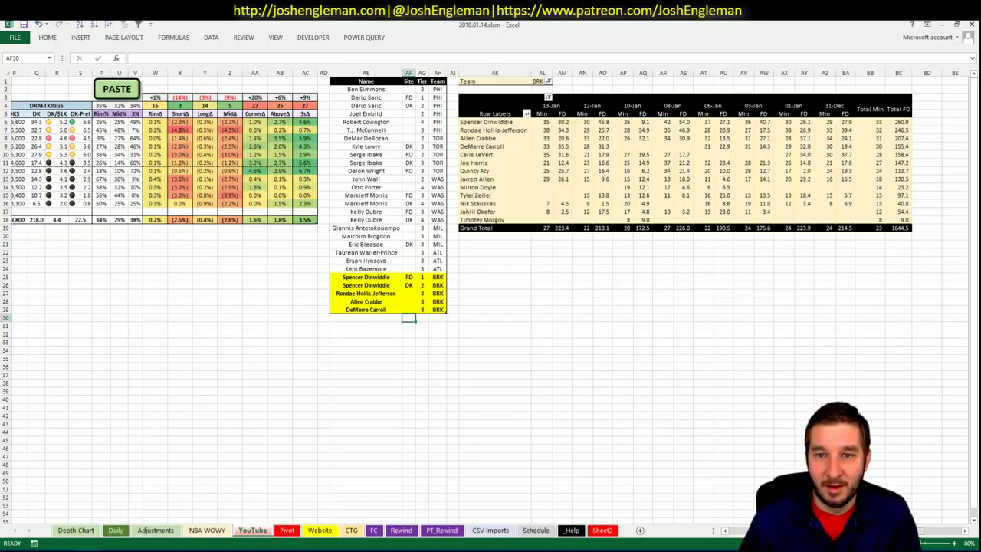
pyautogui.hscroll(-3, 490, 291)
pyautogui.hscroll(-3, 491, 291)
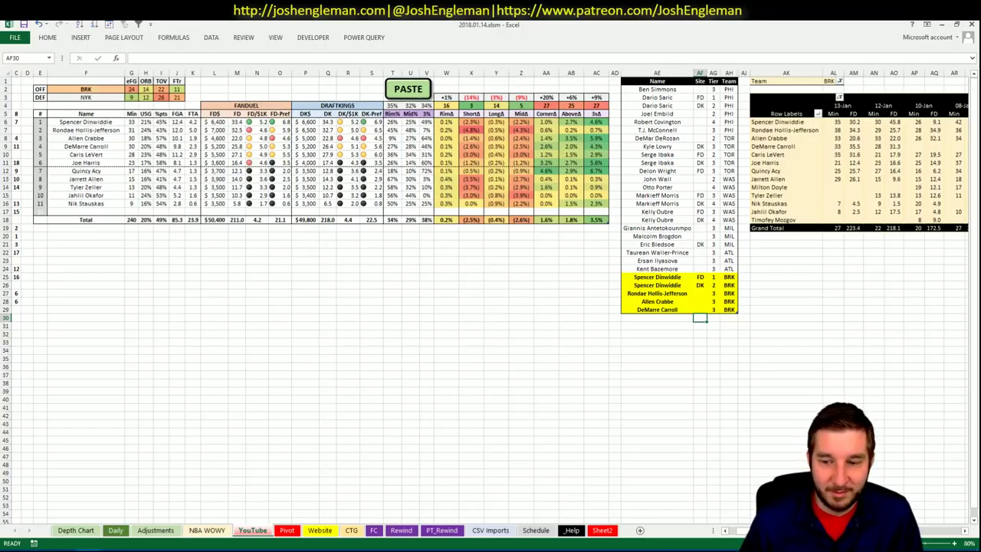
pyautogui.hscroll(-2, 491, 307)
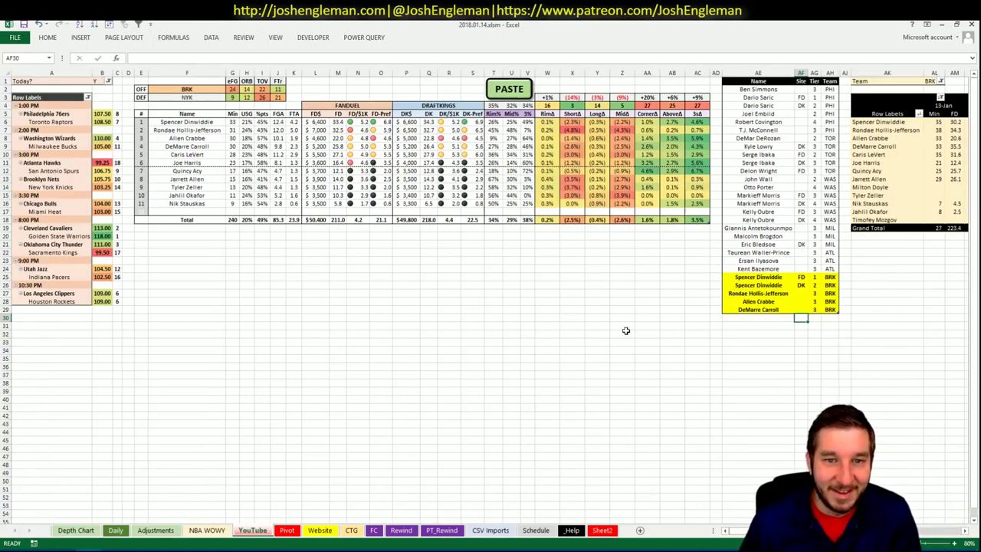
# - Add Caris LeVert to the next row of the pick list with no site and Tier 3
pyautogui.click(750, 317)
pyautogui.write('Caris')
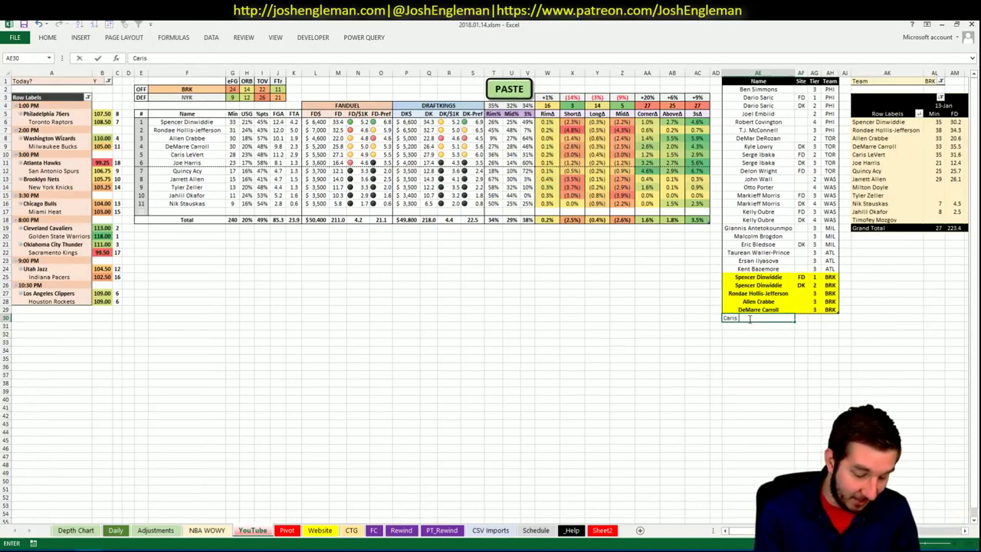
pyautogui.write(' LeVert')
pyautogui.press('Tab')
pyautogui.press('Tab')
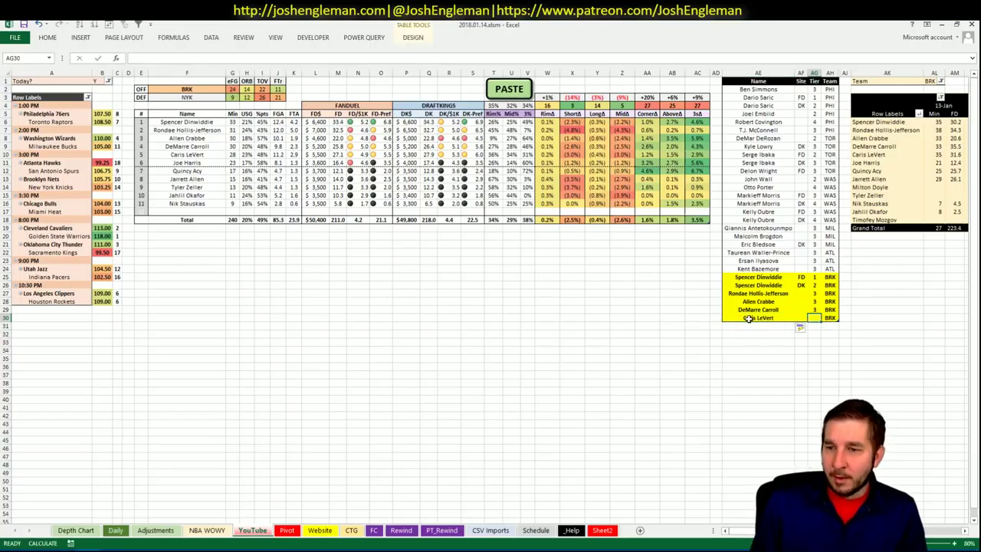
pyautogui.write('3')
pyautogui.press('Return')
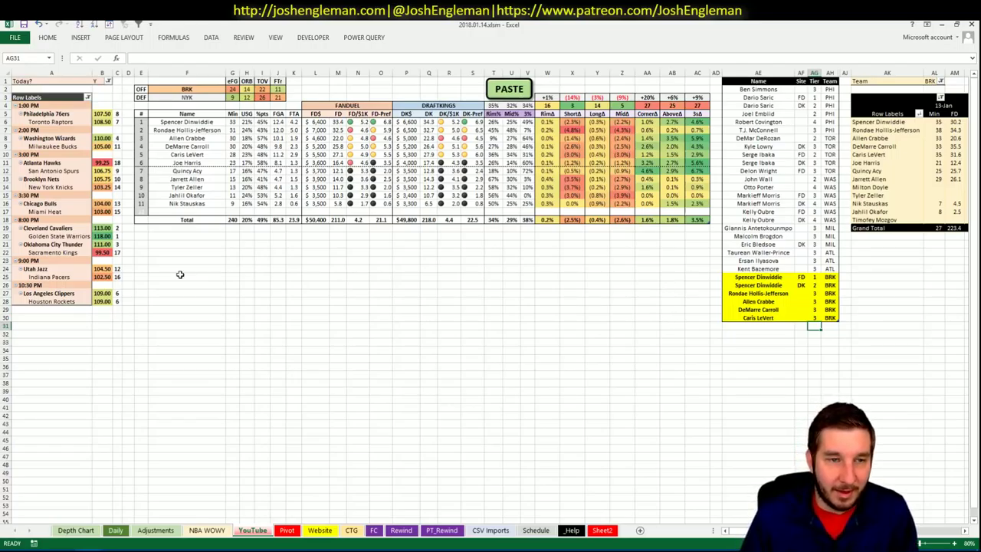
# - Set the offensive team of the projection table to NYK
pyautogui.click(206, 89)
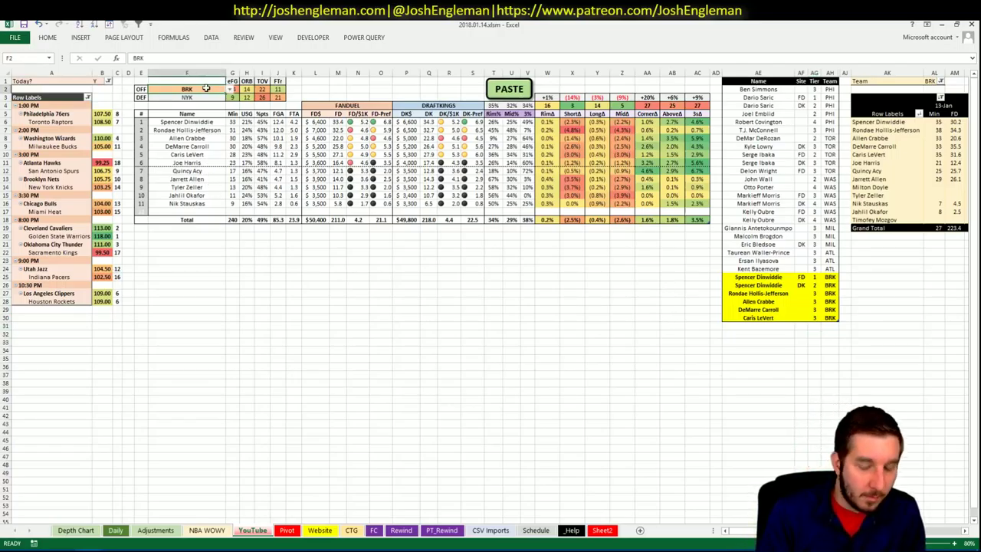
pyautogui.write('NYK')
pyautogui.press('Return')
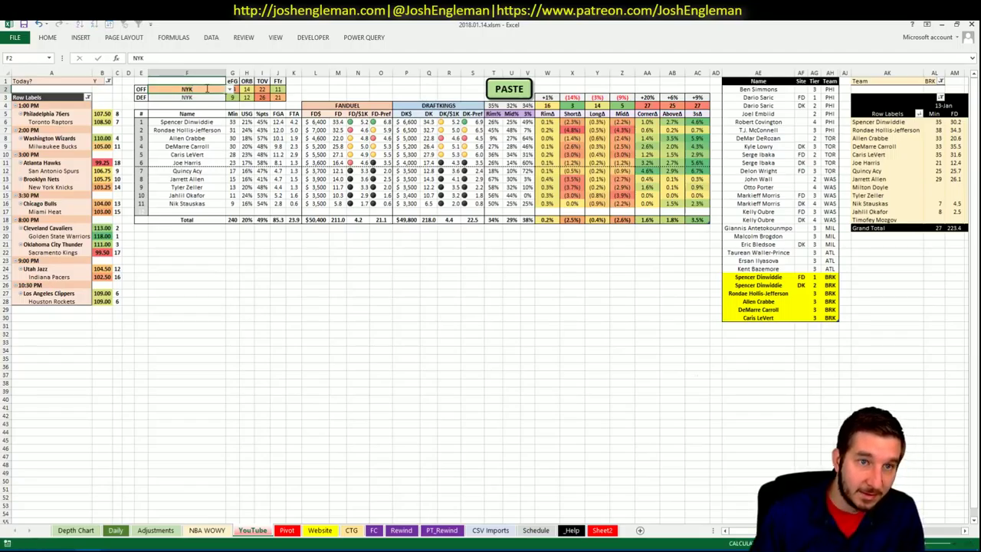
# - Switch to the browser's Cleaning the Glass page and open the New York Knicks' player stats by searching "knicks"
pyautogui.hotkey('alt', 'Tab')
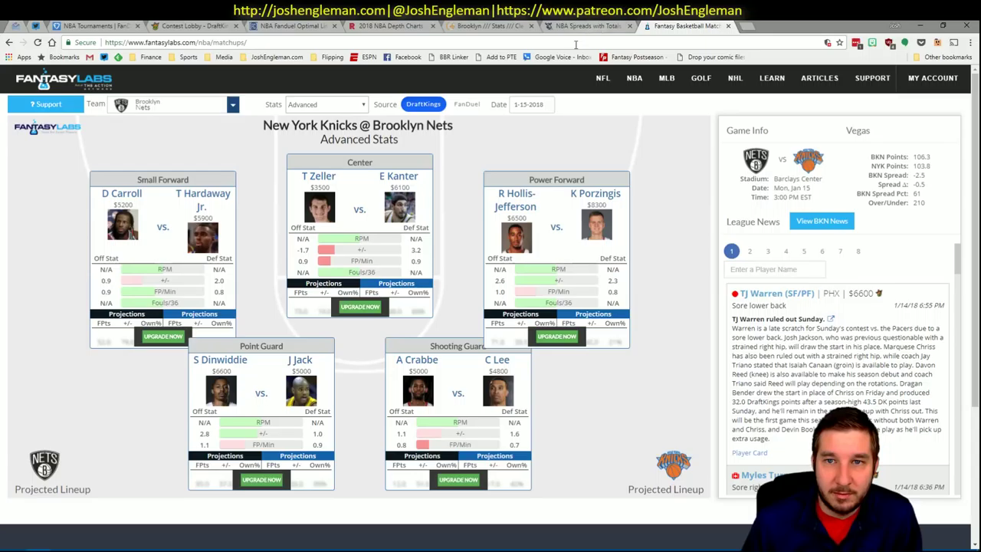
pyautogui.click(494, 26)
pyautogui.click(186, 108)
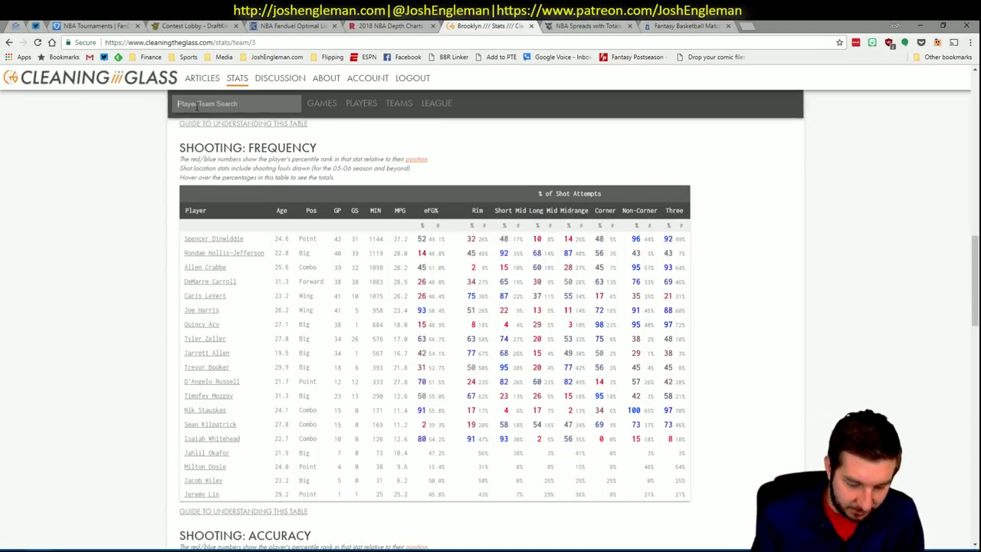
pyautogui.write('knicks')
pyautogui.press('Return')
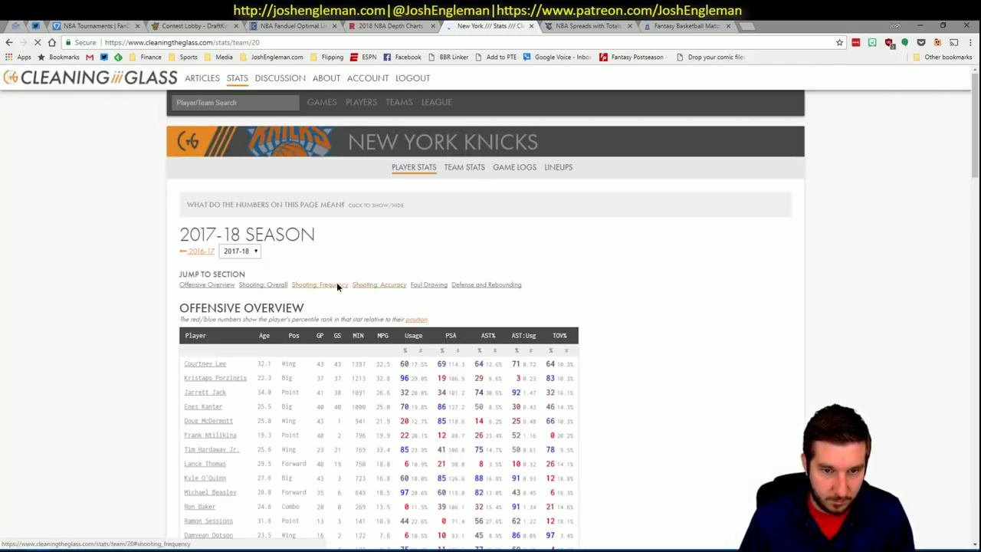
# - Copy the Knicks' Shooting: Frequency table and load it into the Excel workbook with the paste macro
pyautogui.click(337, 283)
pyautogui.moveTo(686, 443); pyautogui.dragTo(186, 242)
pyautogui.hotkey('alt', 'Tab')
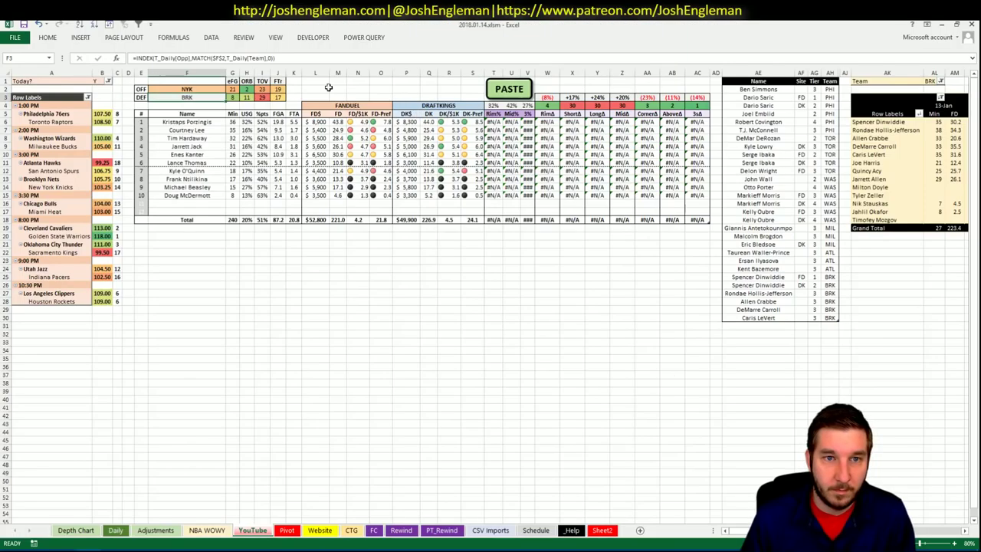
pyautogui.click(508, 89)
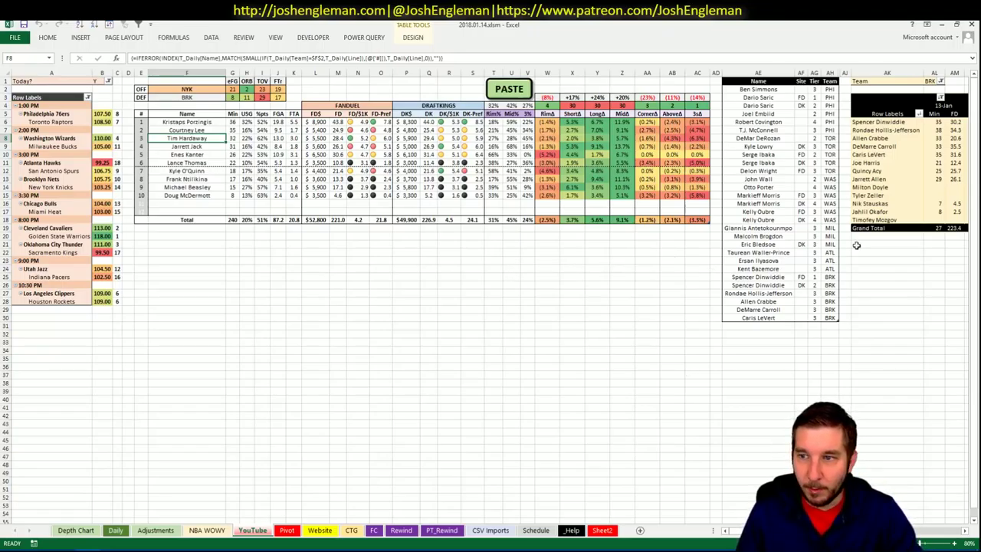
# - Filter the recent games pivot table to team NYK and examine the Knicks' minutes and fantasy points
pyautogui.click(933, 84)
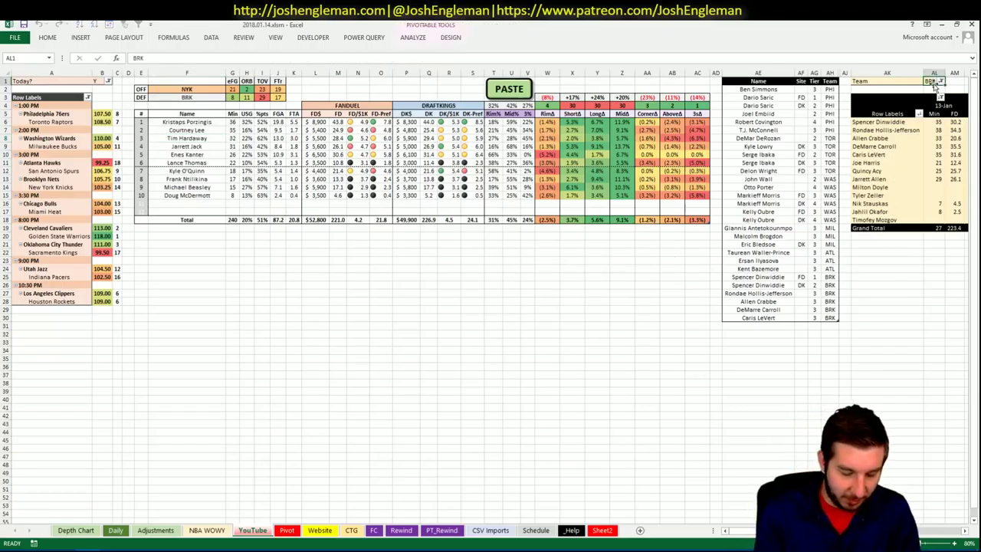
pyautogui.write('NYK')
pyautogui.press('Return')
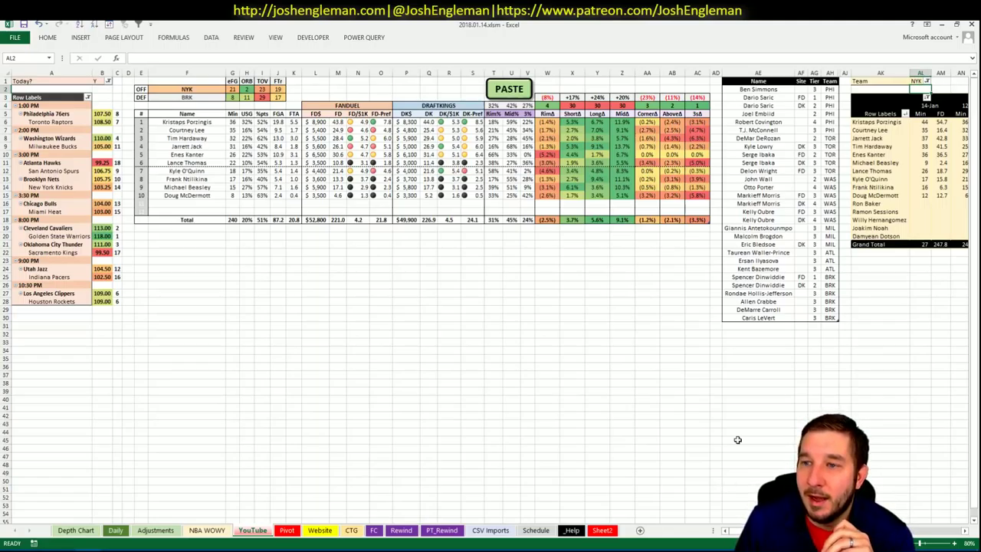
pyautogui.hscroll(3, 490, 291)
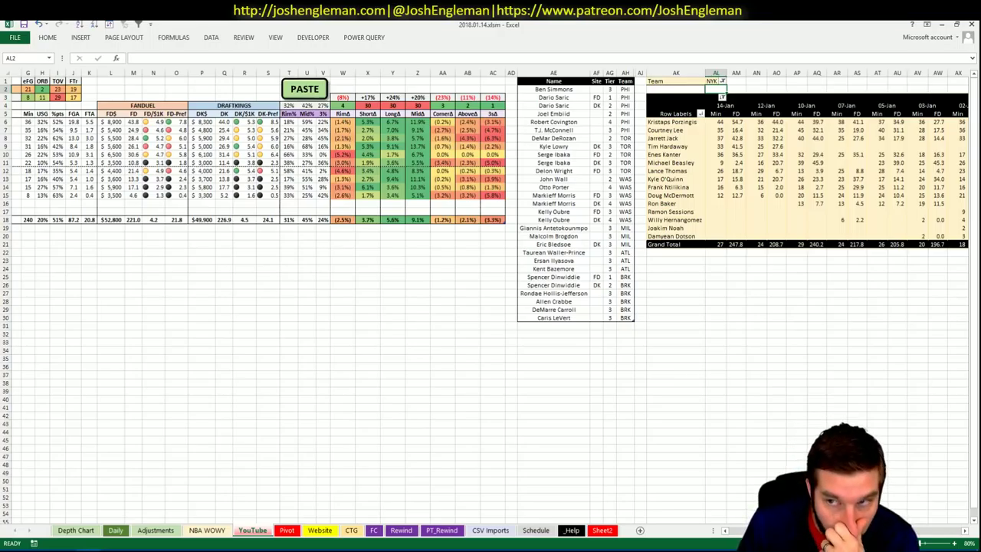
pyautogui.hscroll(-3, 490, 291)
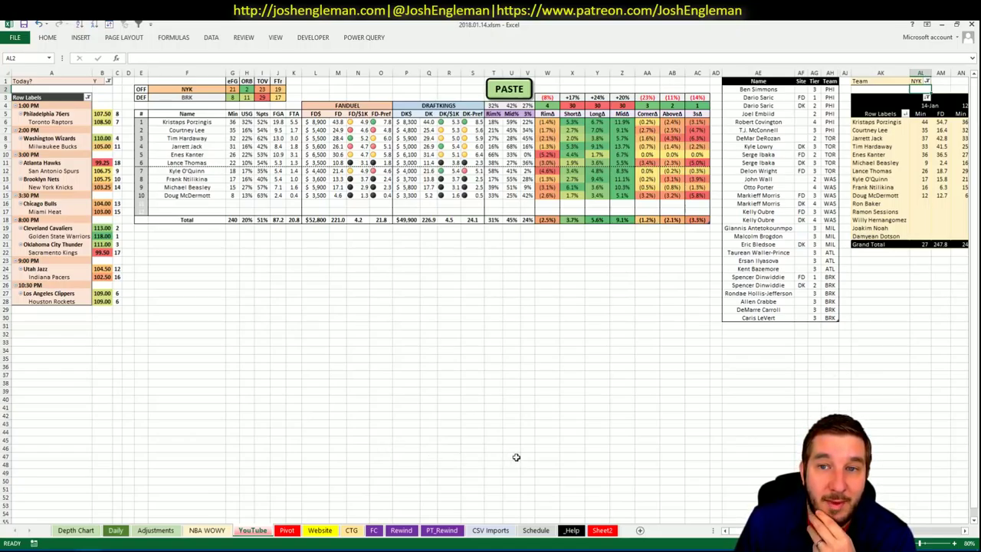
# - Enter Kristaps Porzingis as the name in the next row of the pick list
pyautogui.click(754, 326)
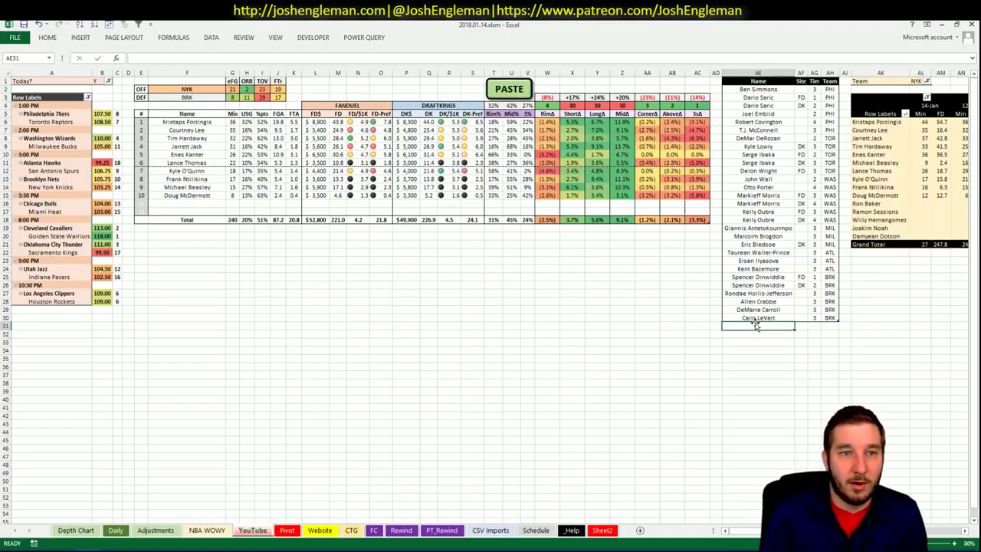
pyautogui.write('Kristaps')
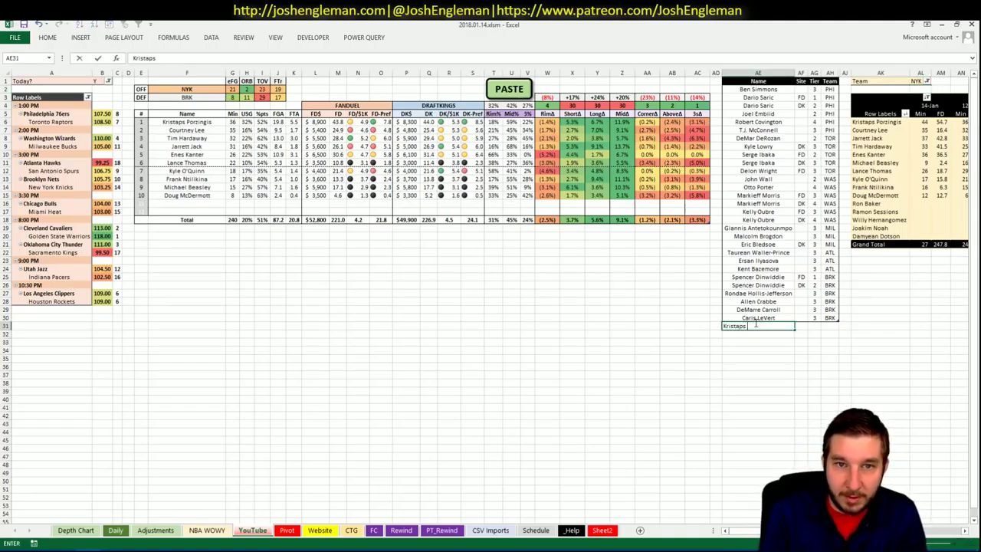
pyautogui.write(' Por')
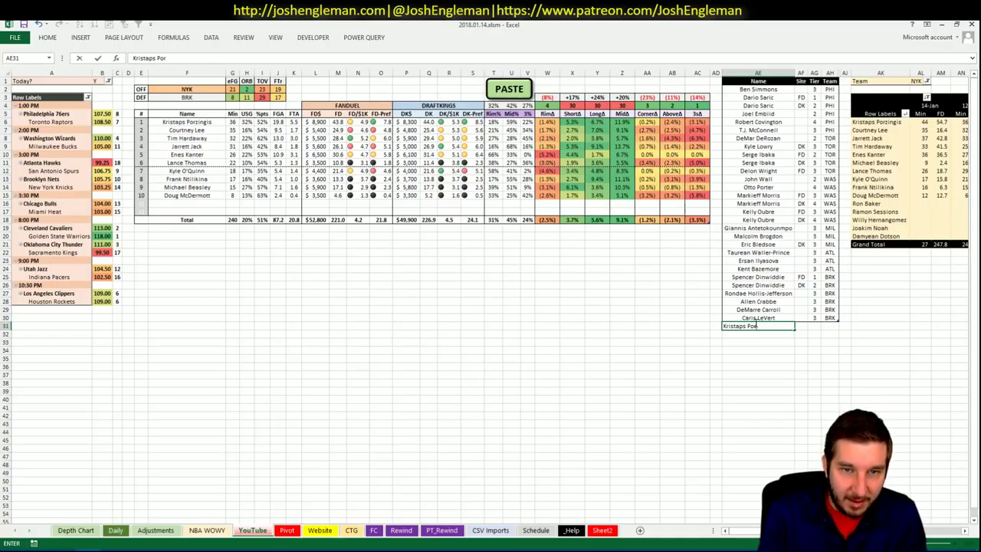
pyautogui.write('zingis')
pyautogui.press('Return')
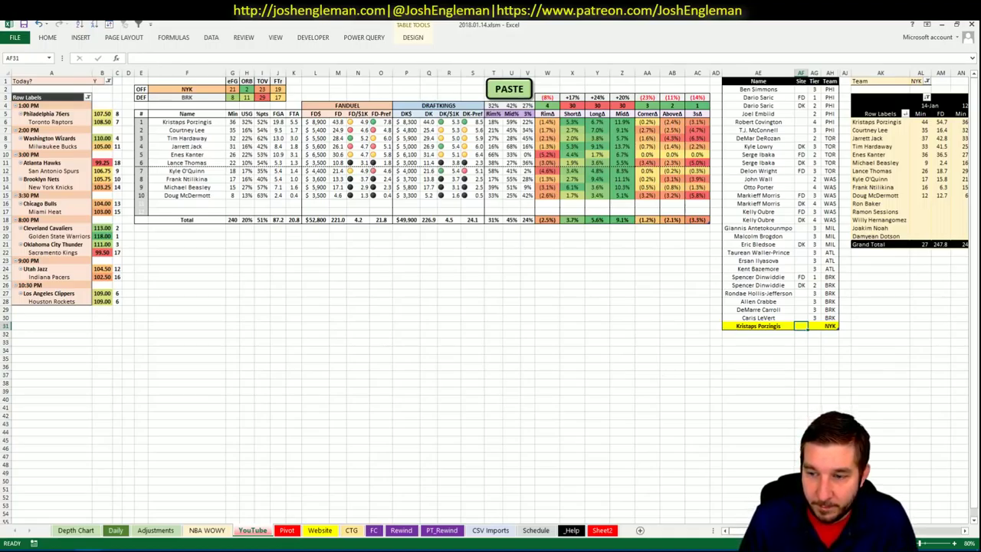
# - Check the Knicks' recent games and the Pivot sheet's projections, and assign Kristaps Porzingis Tier 3 with no site
pyautogui.hscroll(5, 799, 334)
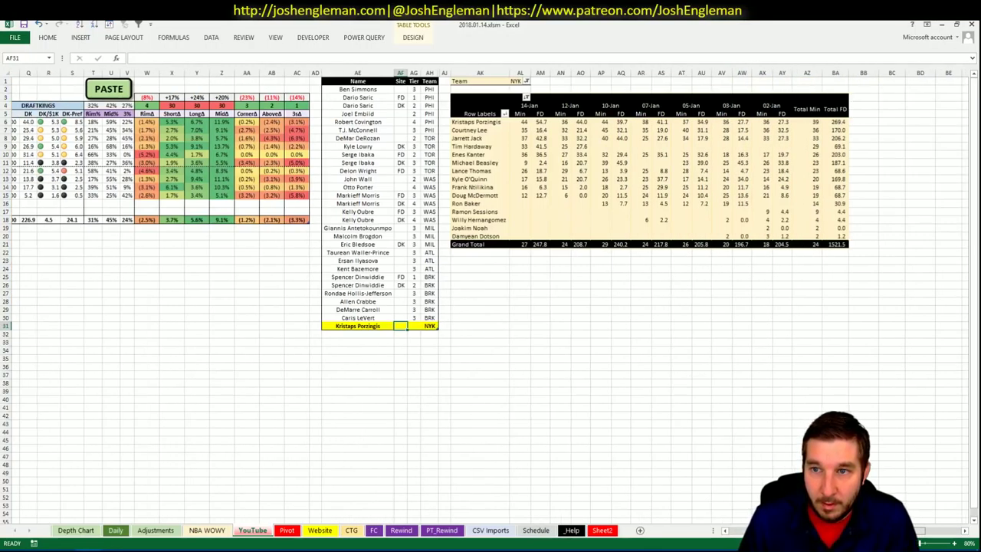
pyautogui.hscroll(-5, 491, 298)
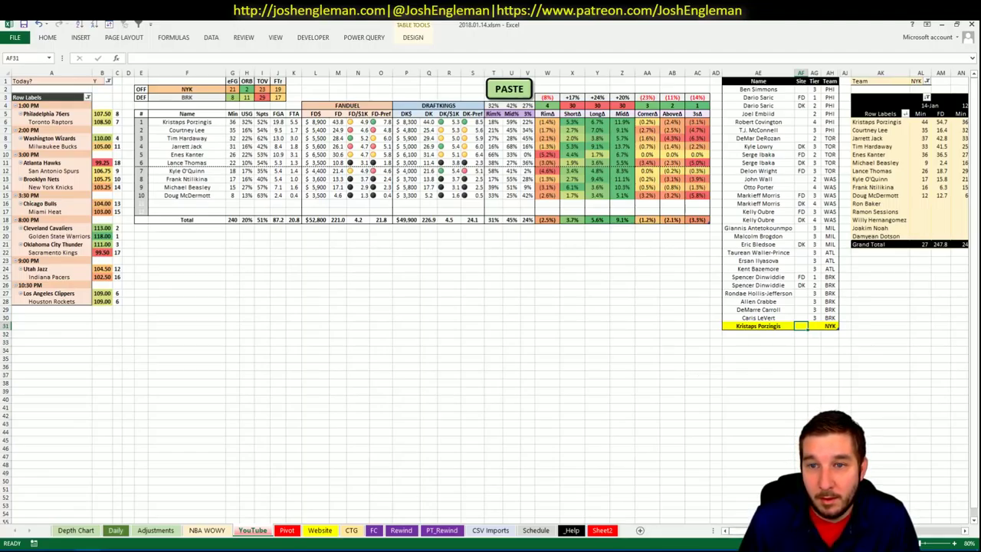
pyautogui.click(814, 325)
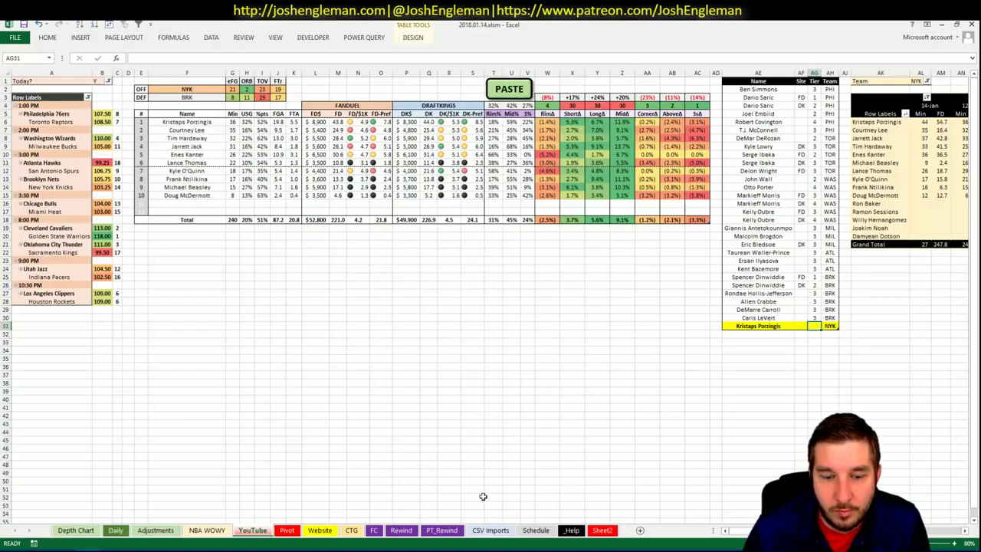
pyautogui.click(286, 530)
pyautogui.scroll(11, 242, 323)
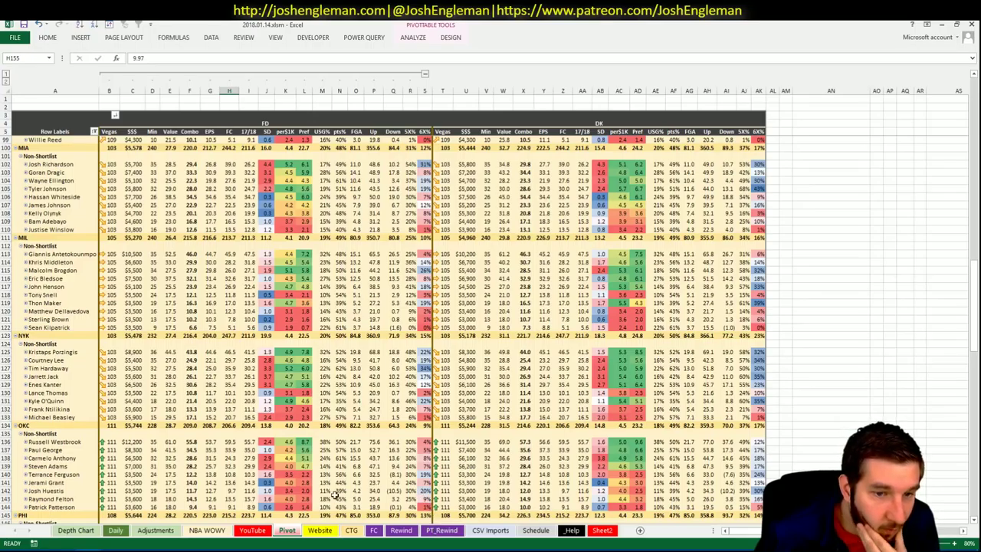
pyautogui.click(122, 534)
pyautogui.click(252, 530)
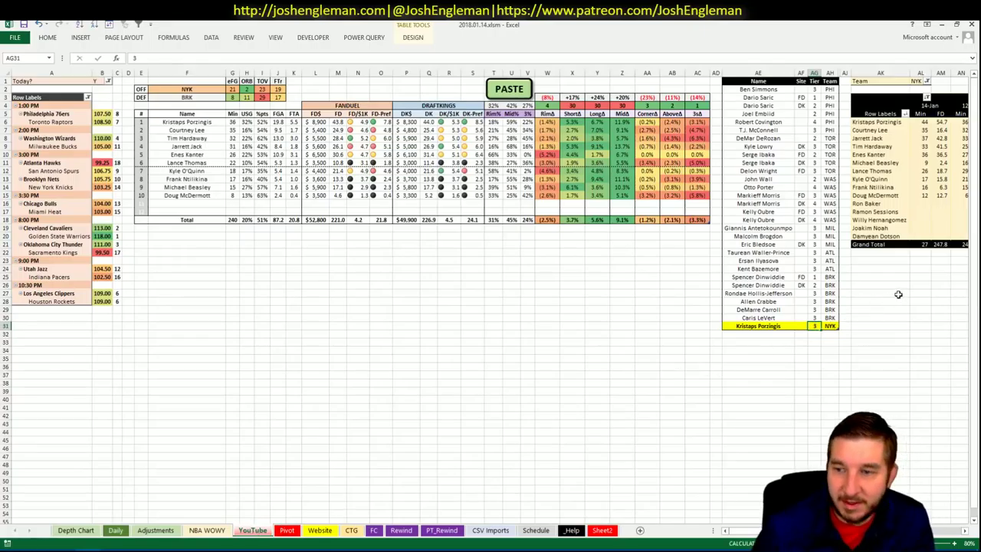
pyautogui.write('3')
pyautogui.press('Return')
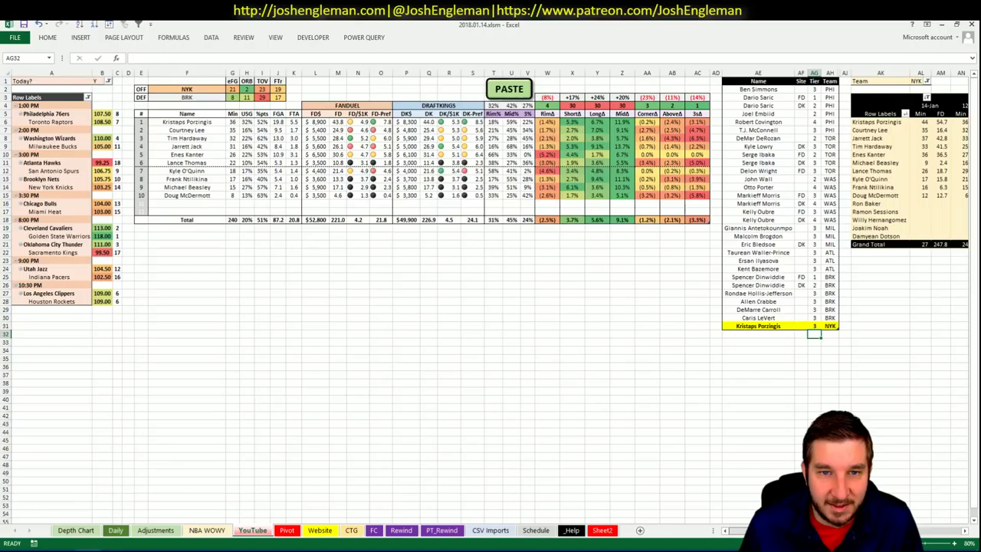
# - Check the Knicks' recent games and add Courtney Lee to the next row of the pick list with site DK and Tier 3
pyautogui.hscroll(5, 490, 291)
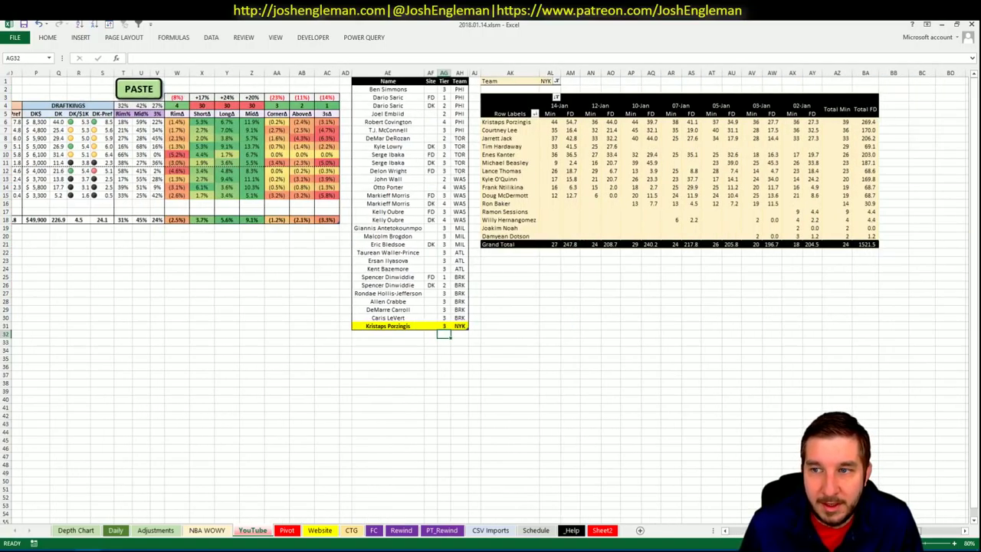
pyautogui.hscroll(-5, 490, 291)
pyautogui.hscroll(4, 490, 291)
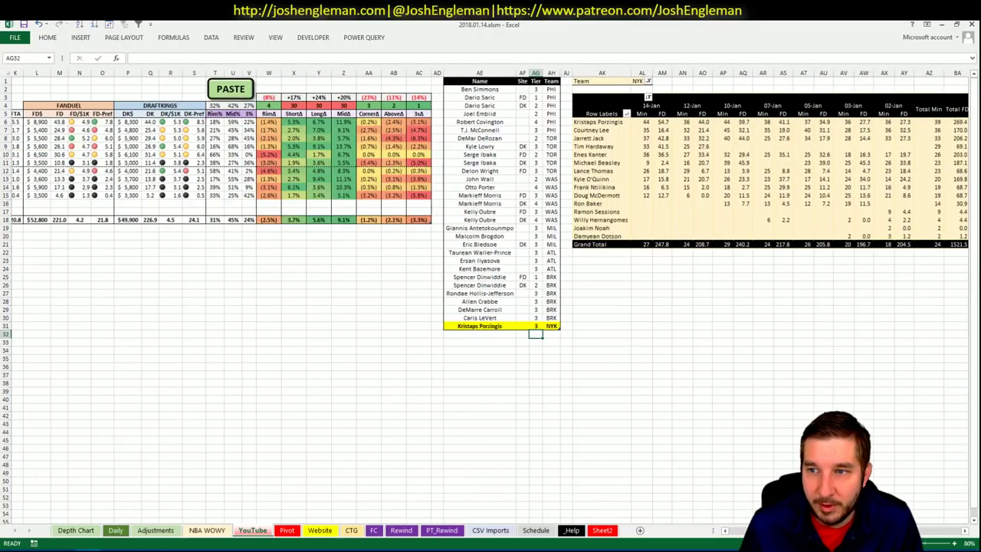
pyautogui.hscroll(-4, 490, 291)
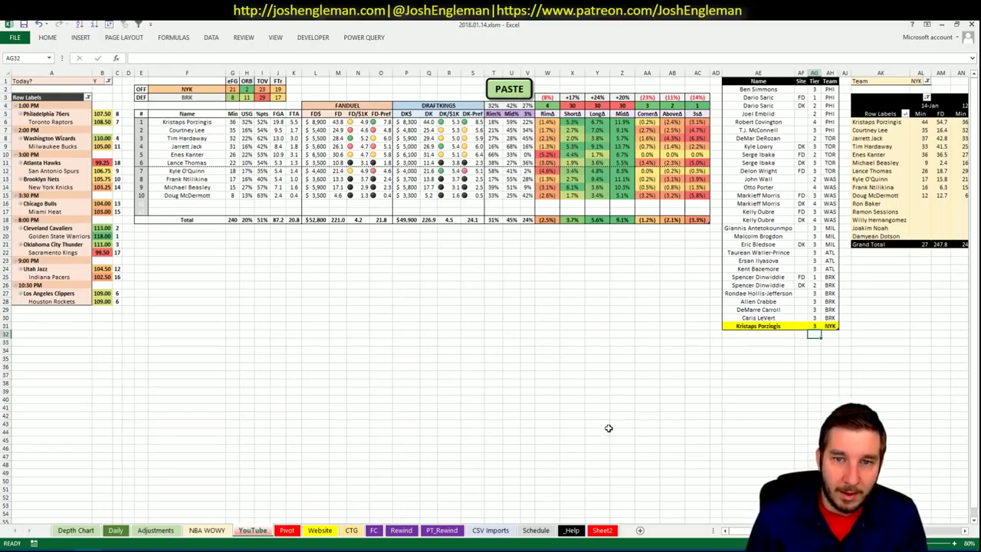
pyautogui.press('Left')
pyautogui.press('Left')
pyautogui.write('Cour')
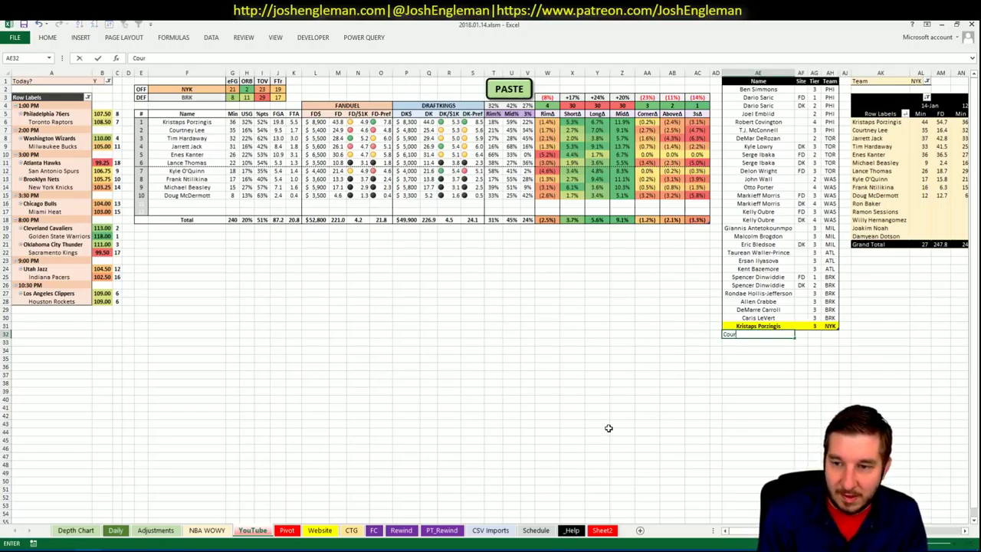
pyautogui.write('tney lee')
pyautogui.press('Return')
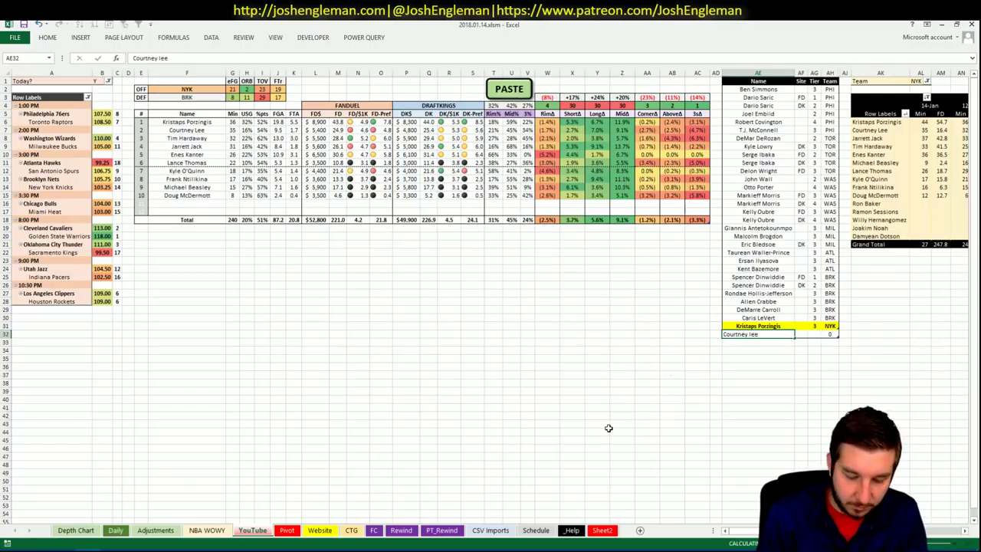
pyautogui.press('Right')
pyautogui.press('Right')
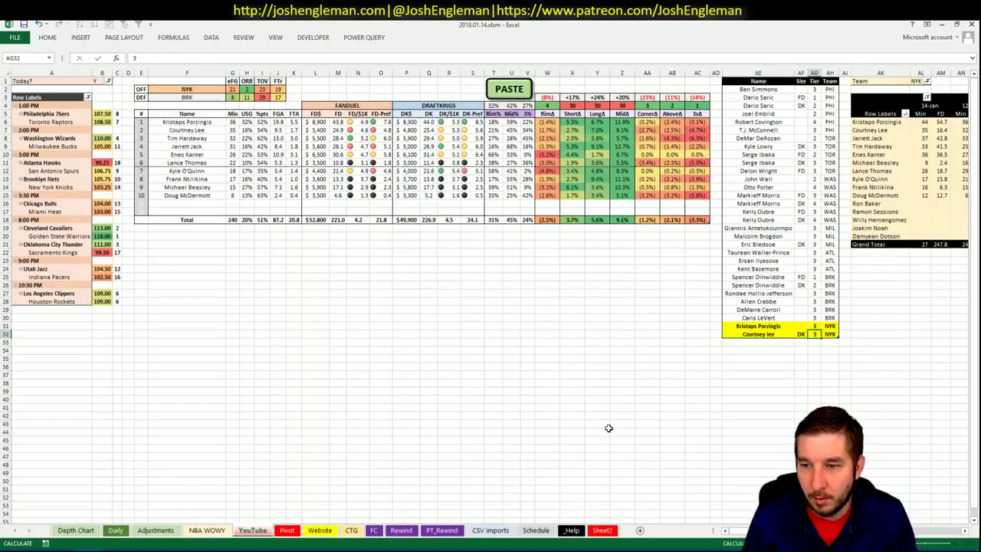
pyautogui.press('Left')
pyautogui.press('Left')
pyautogui.press('F2')
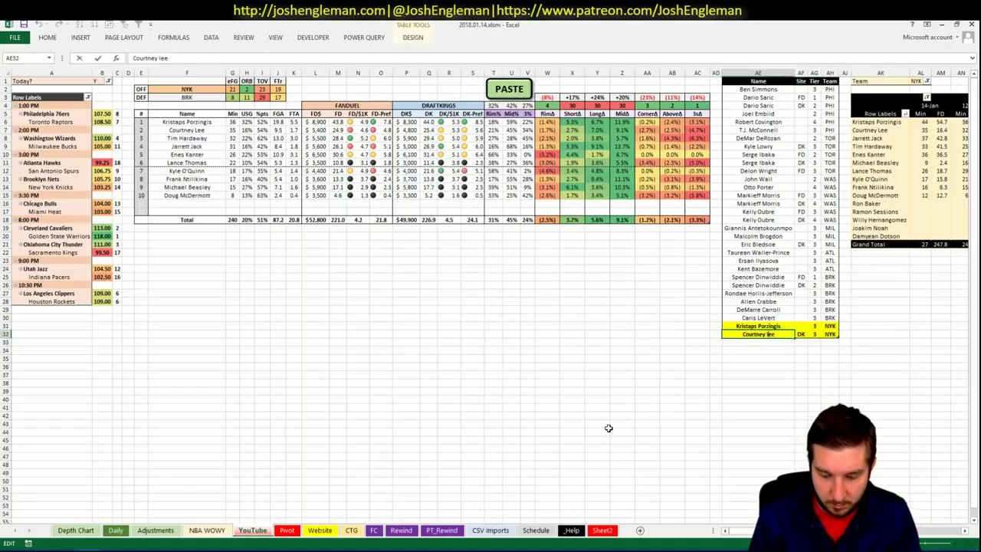
pyautogui.press('BackSpace')
pyautogui.write('L')
pyautogui.press('Return')
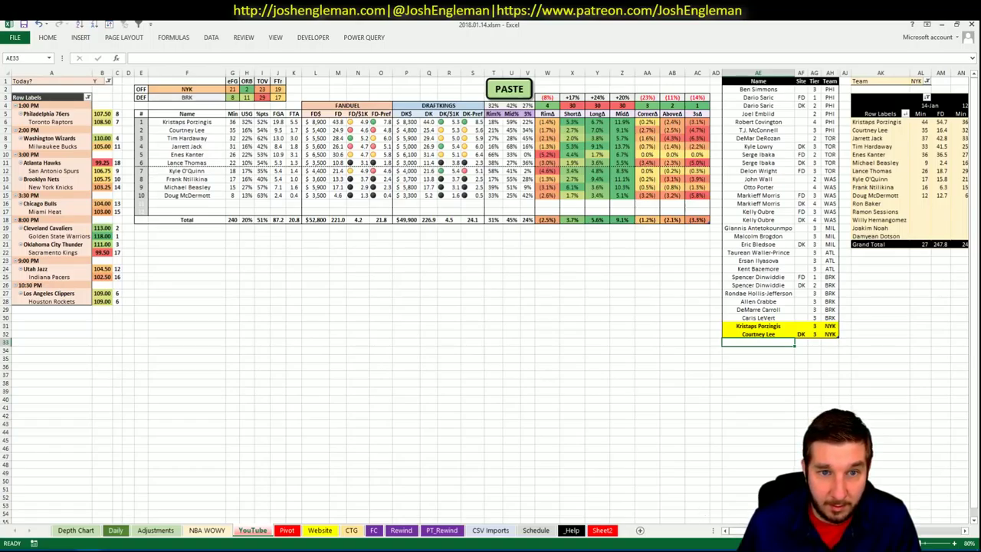
# - Review the Knicks' recent games, and read Tim Hardaway Jr.'s injury note on the Rotoworld depth charts page in the browser
pyautogui.hscroll(6, 490, 295)
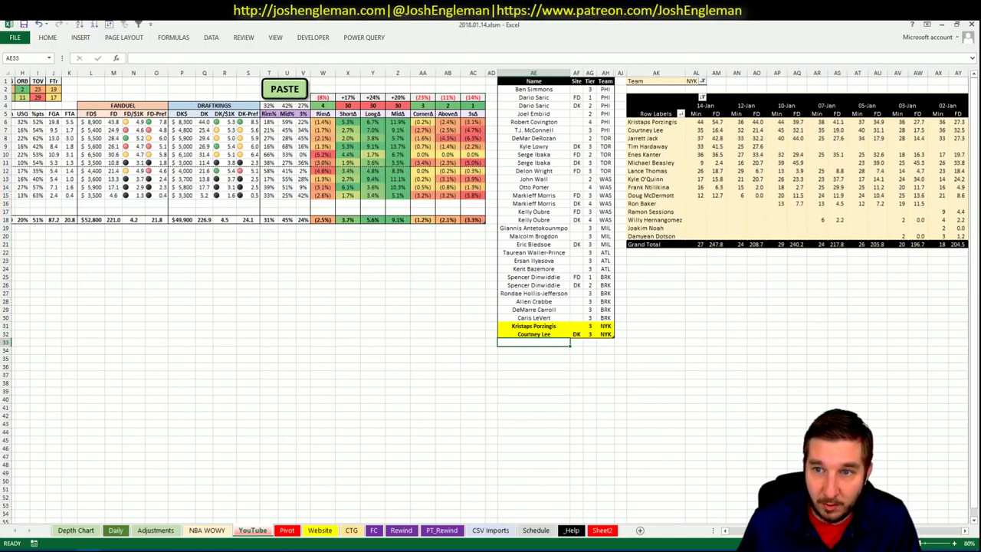
pyautogui.hscroll(3, 491, 296)
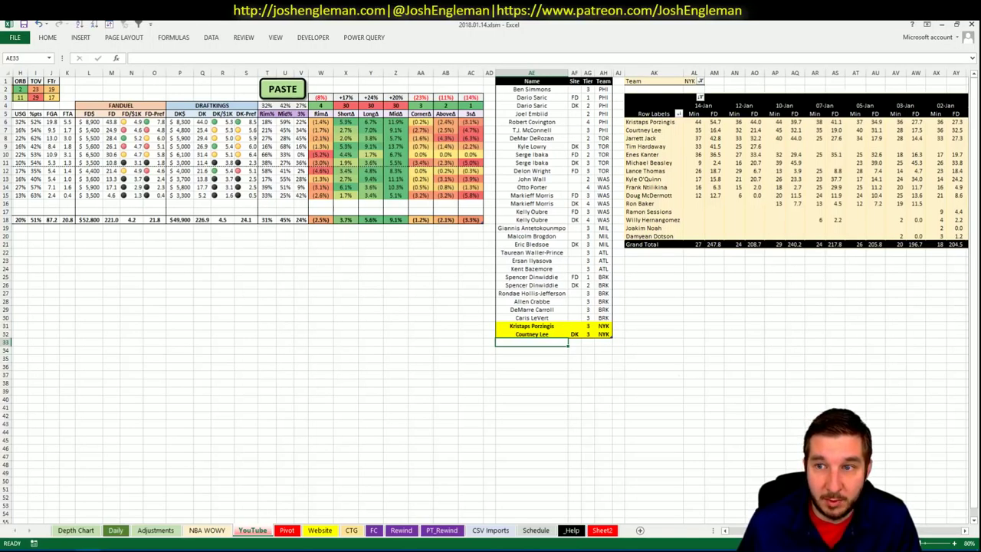
pyautogui.hscroll(-6, 274, 406)
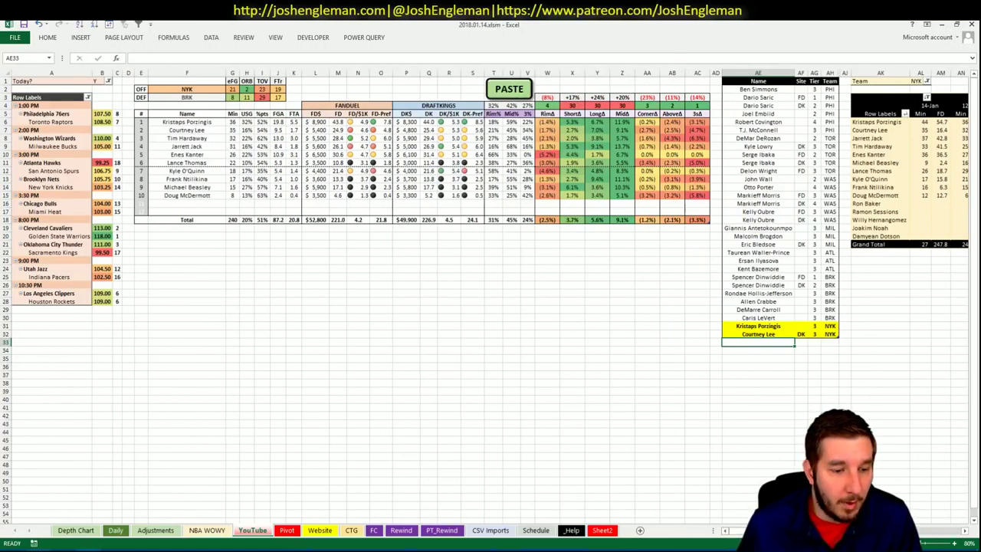
pyautogui.click(40, 551)
pyautogui.click(392, 27)
pyautogui.scroll(10, 403, 258)
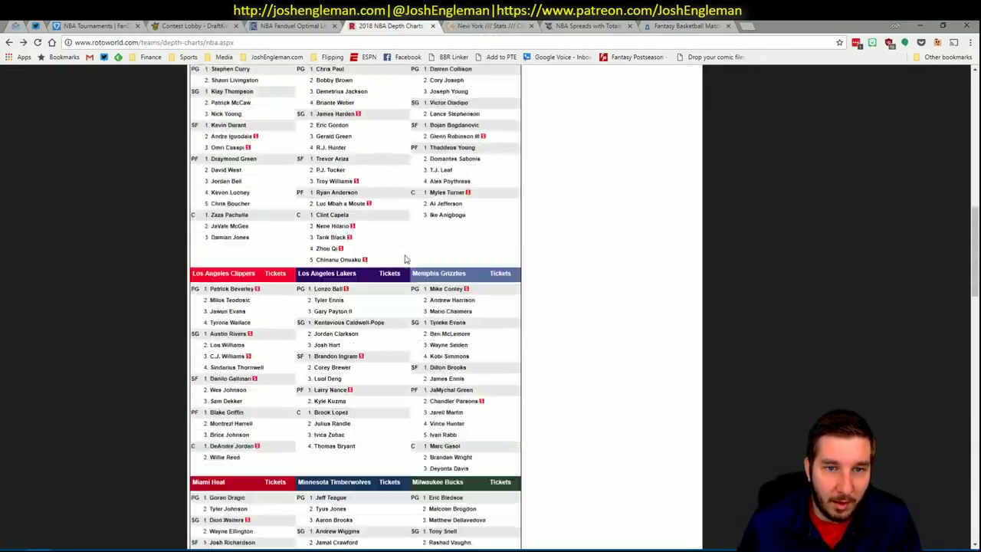
pyautogui.scroll(-4, 374, 408)
pyautogui.moveTo(367, 409)
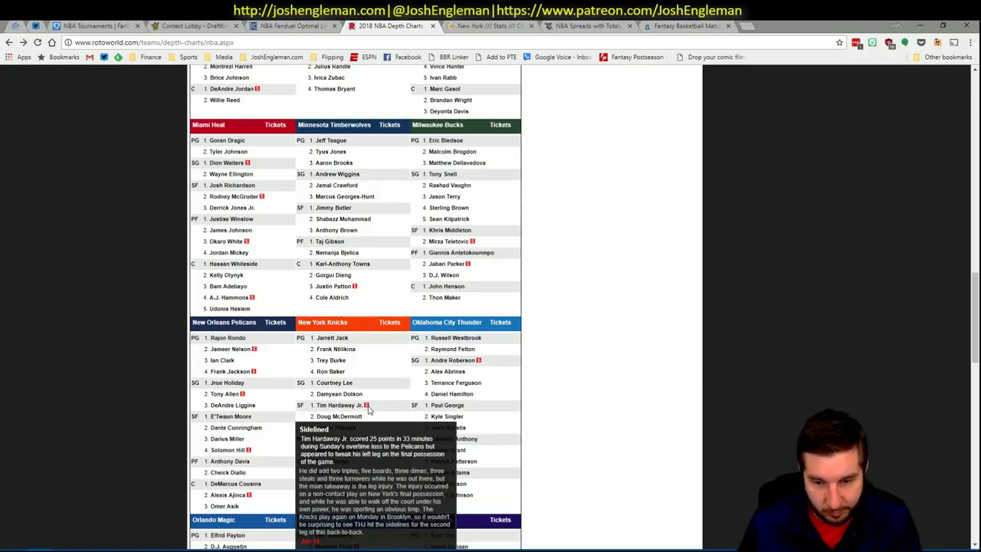
pyautogui.hotkey('alt', 'Tab')
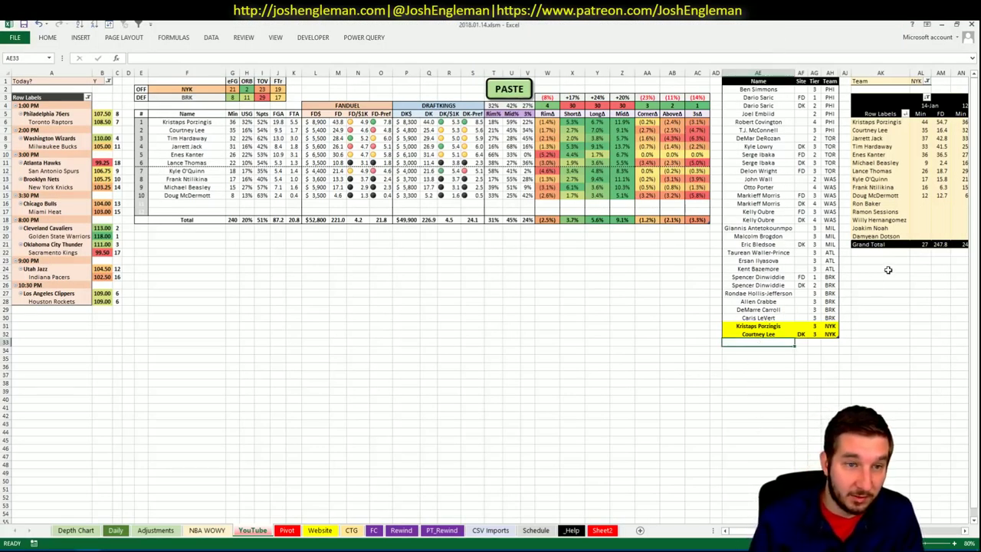
# - Add Tim Hardaway to the next row of the Excel pick list with site FD and Tier 2
pyautogui.write('Tim Hardwa')
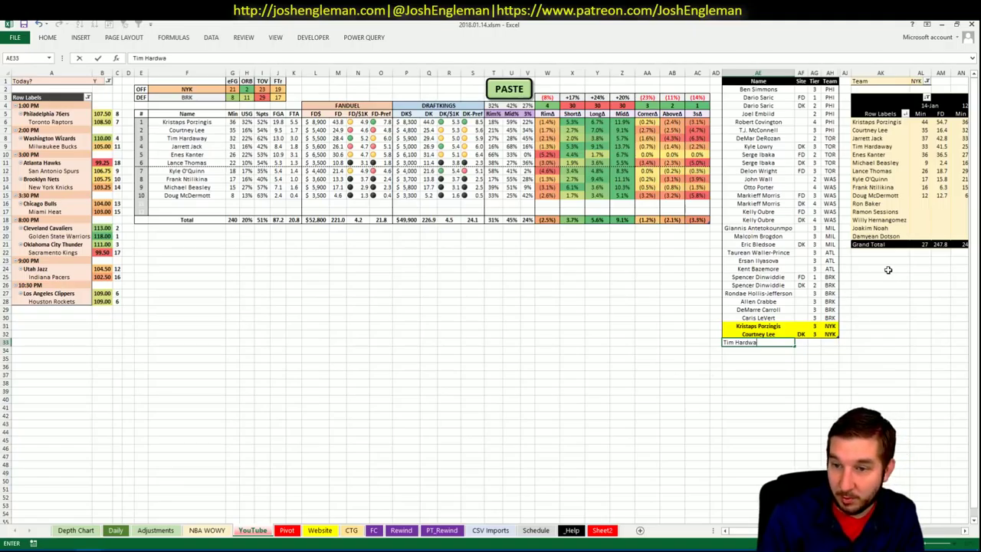
pyautogui.write('y')
pyautogui.press('BackSpace')
pyautogui.press('BackSpace')
pyautogui.press('BackSpace')
pyautogui.write('awa')
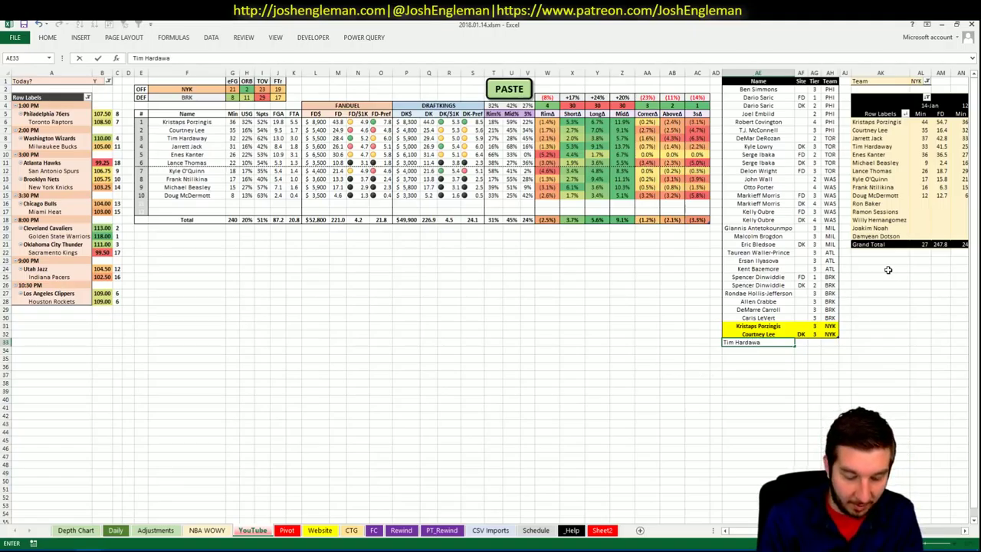
pyautogui.write('y')
pyautogui.press('Tab')
pyautogui.press('Tab')
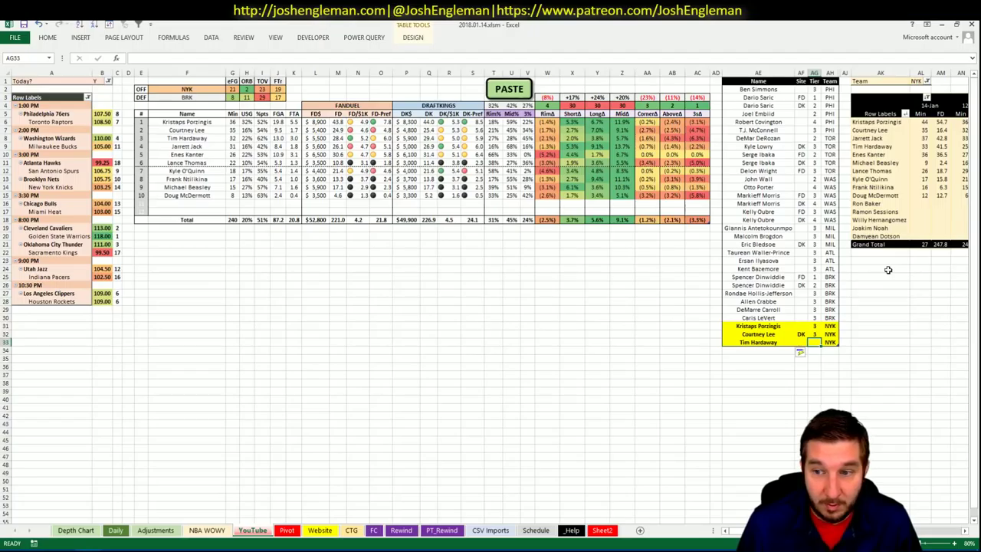
pyautogui.press('Left')
pyautogui.write('FD')
pyautogui.hotkey('ctrl', 'Return')
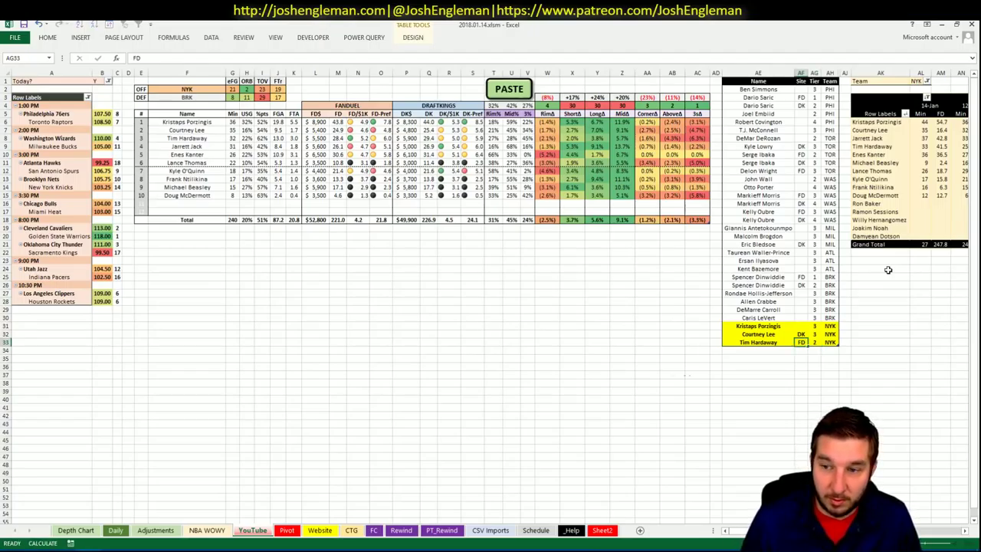
# - Add a second Tim Hardaway row to the pick list with site DK and Tier 3
pyautogui.press('Down')
pyautogui.press('Left')
pyautogui.press('Left')
pyautogui.press('Right')
pyautogui.write('Tim Hardaway')
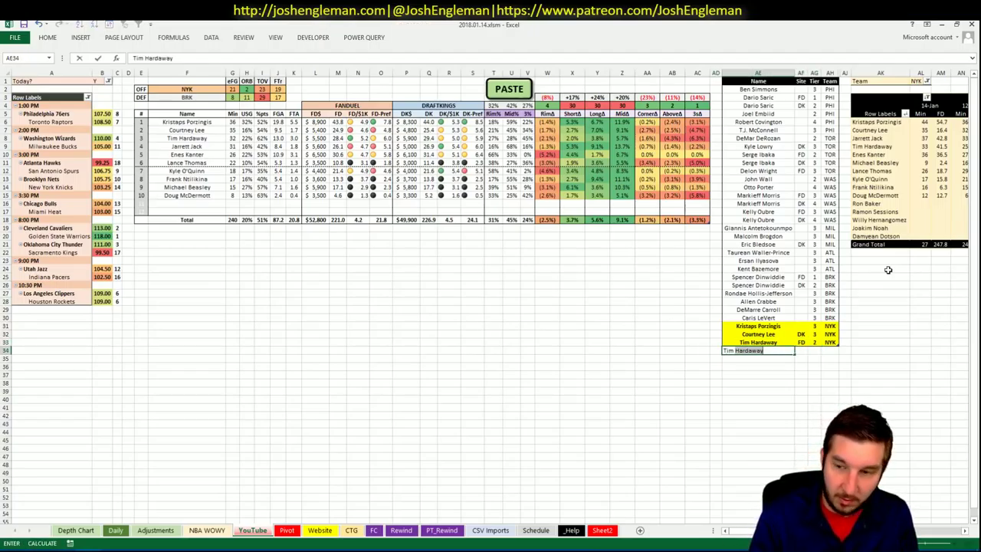
pyautogui.hotkey('ctrl', 'Return')
pyautogui.press('Right')
pyautogui.write('DK')
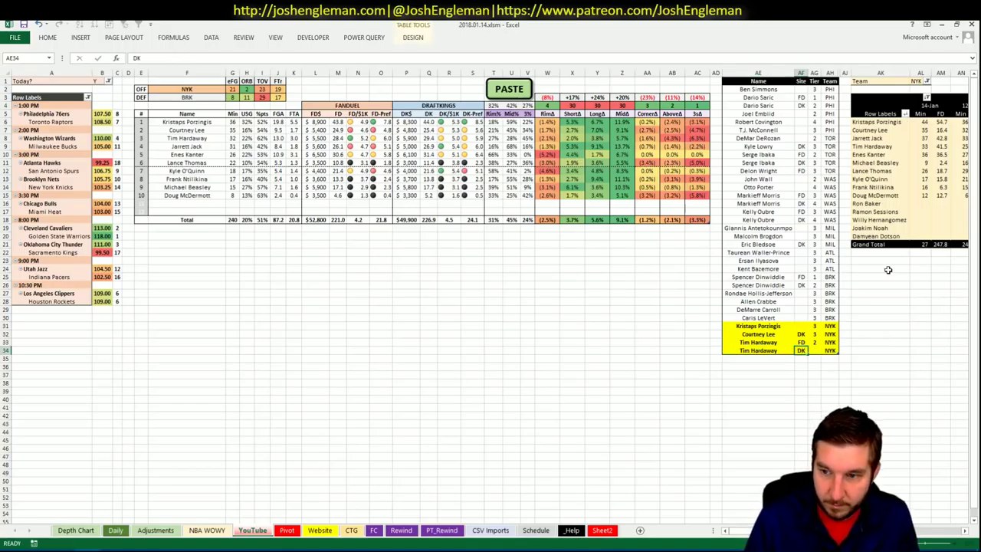
pyautogui.press('Right')
pyautogui.write('3')
pyautogui.hotkey('ctrl', 'Return')
pyautogui.press('Down')
pyautogui.press('Left')
pyautogui.press('Left')
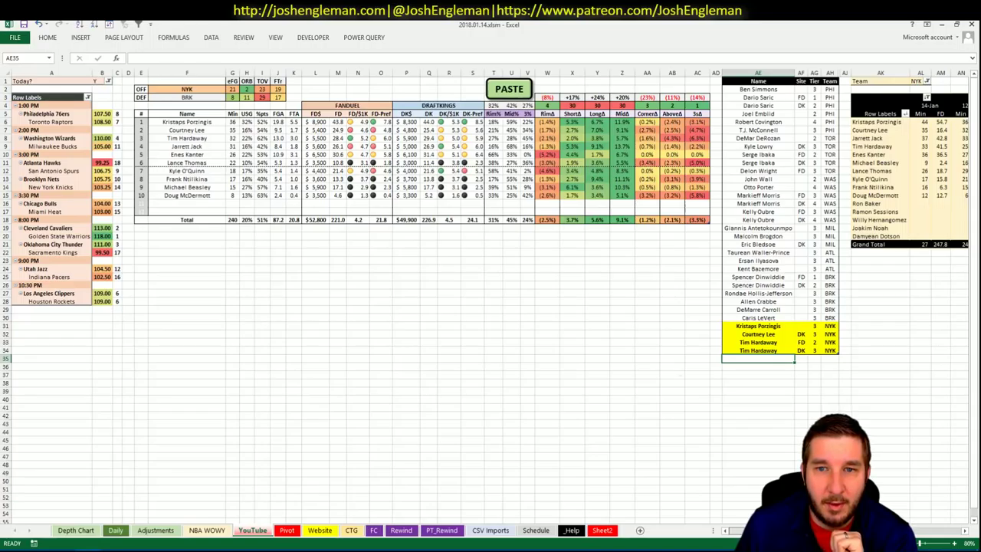
# - Examine the Knicks' minutes and fantasy points in the recent games pivot table alongside their projections
pyautogui.hscroll(8, 490, 295)
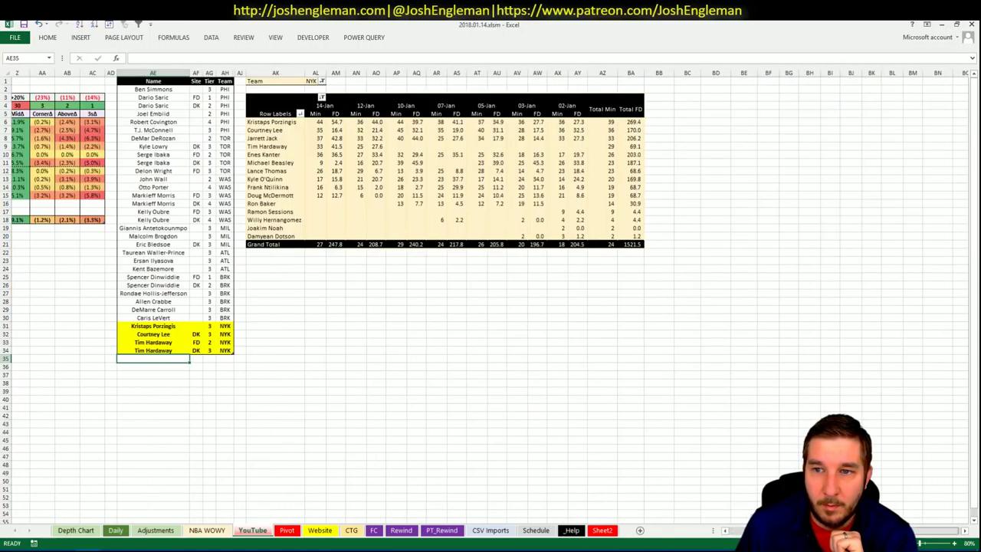
pyautogui.hscroll(-1, 490, 295)
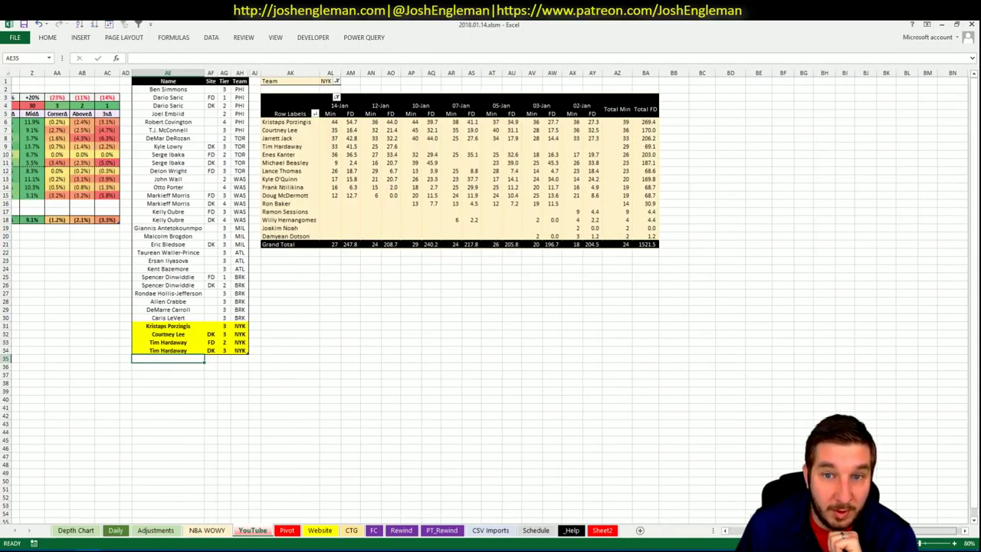
pyautogui.hscroll(-4, 490, 295)
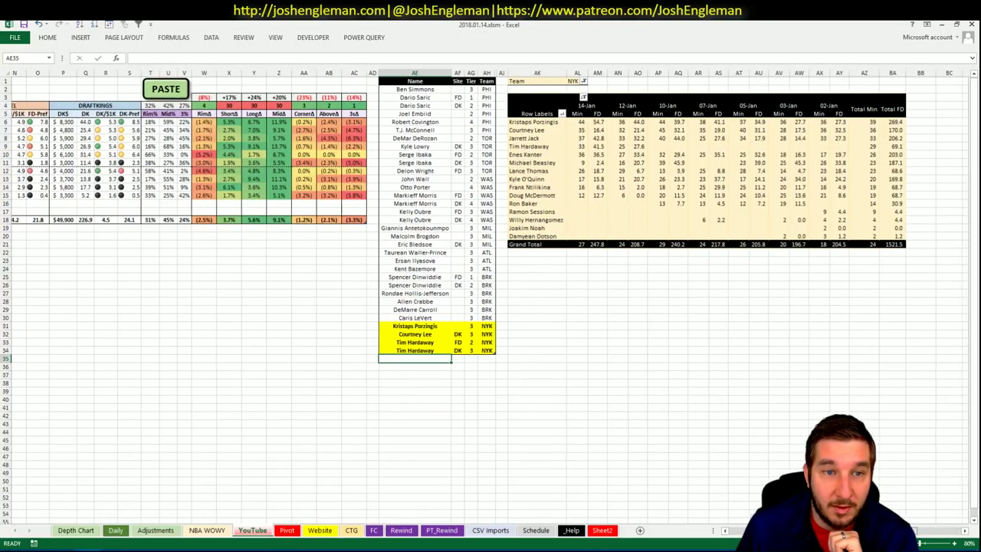
pyautogui.hscroll(-3, 491, 296)
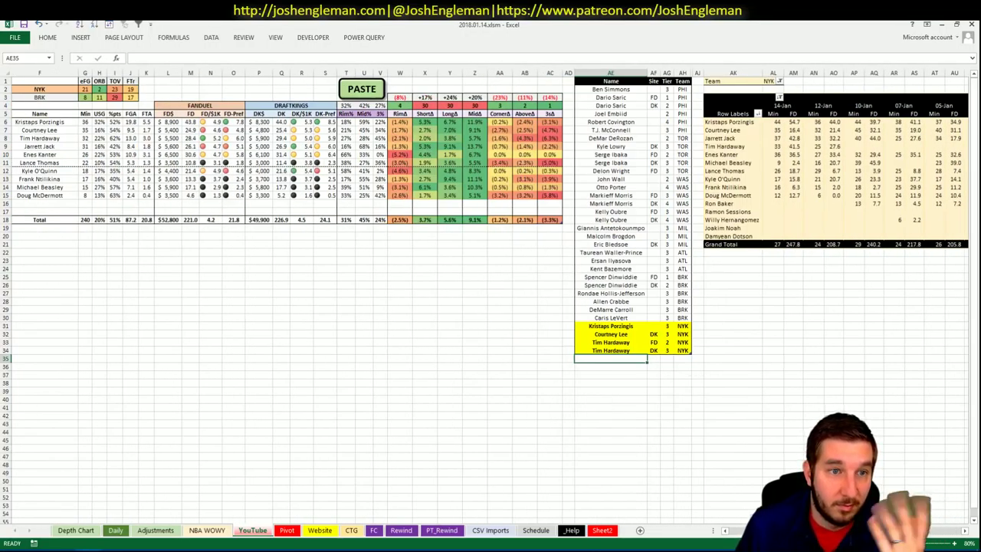
pyautogui.hscroll(6, 490, 296)
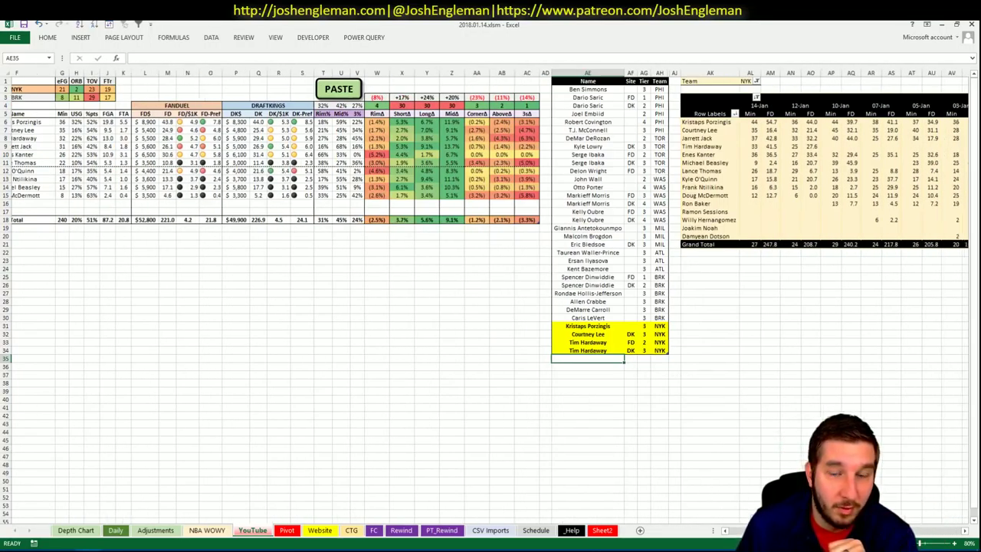
pyautogui.hscroll(1, 490, 296)
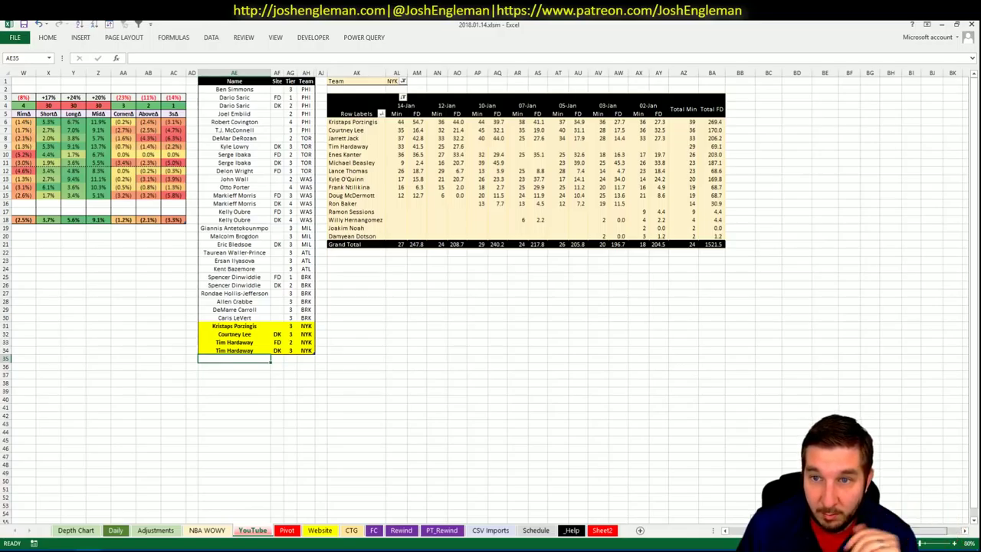
pyautogui.hscroll(-3, 490, 296)
pyautogui.hscroll(-4, 490, 296)
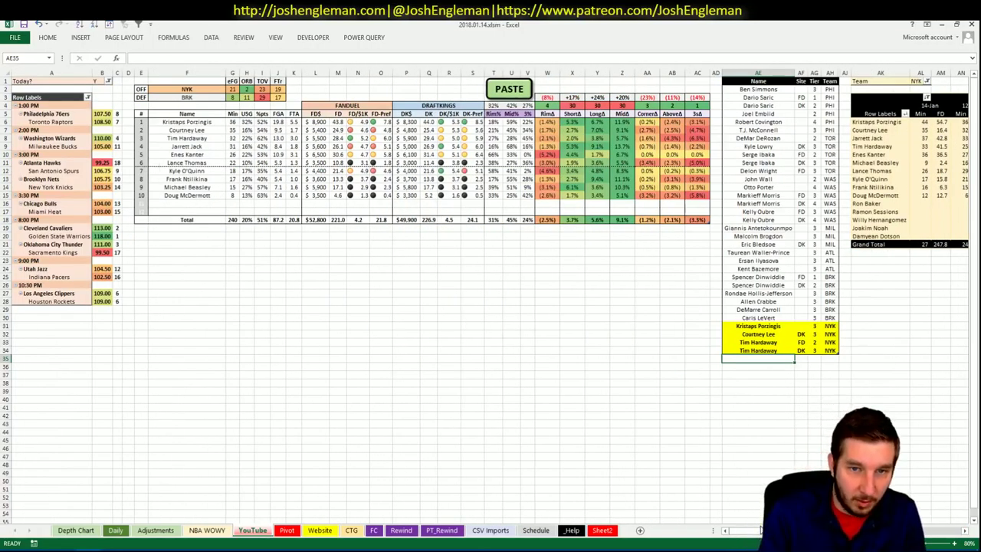
# - Add Jarrett Jack to the next row of the pick list with site FD and Tier 4
pyautogui.write('Jarret')
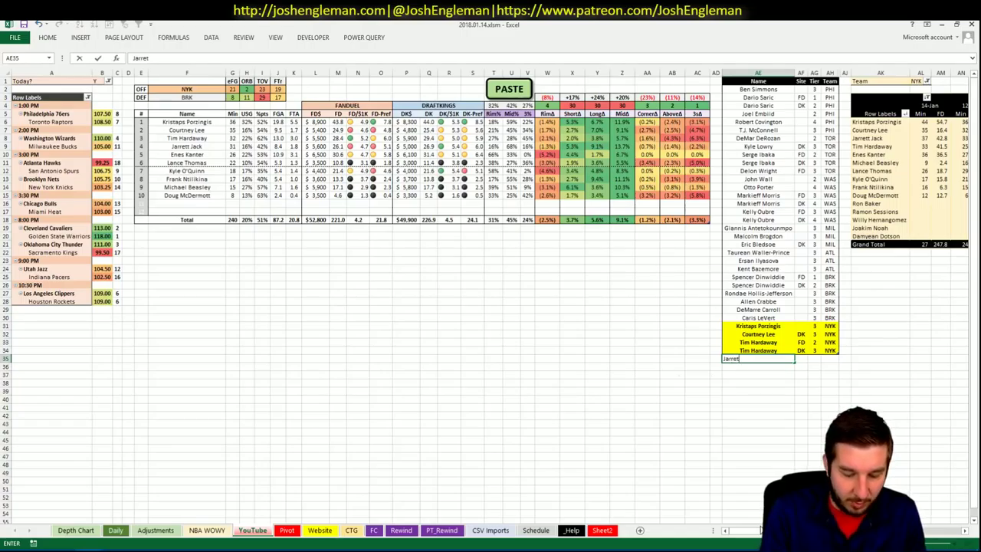
pyautogui.write('t Jack')
pyautogui.press('Tab')
pyautogui.write('FD')
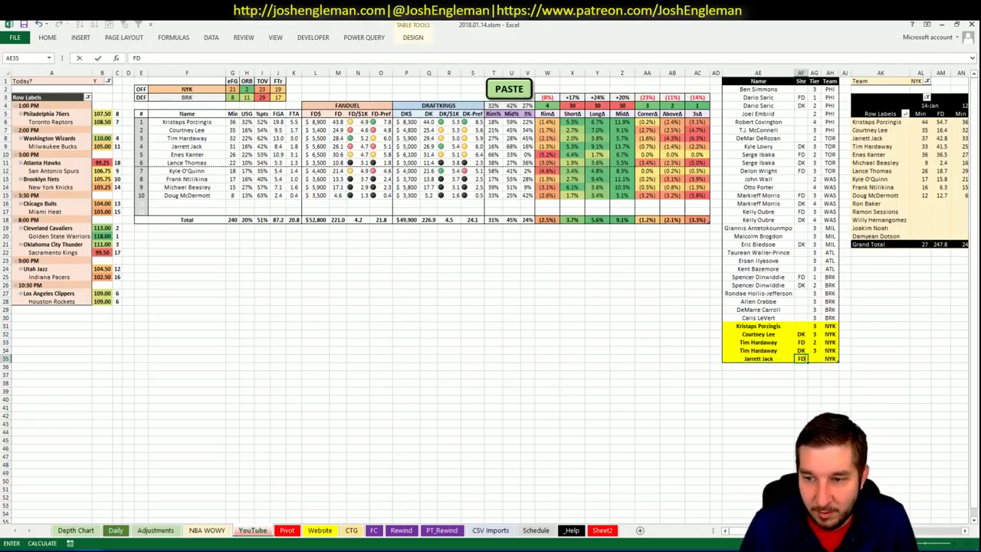
pyautogui.press('Tab')
pyautogui.write('4')
pyautogui.hotkey('ctrl', 'Return')
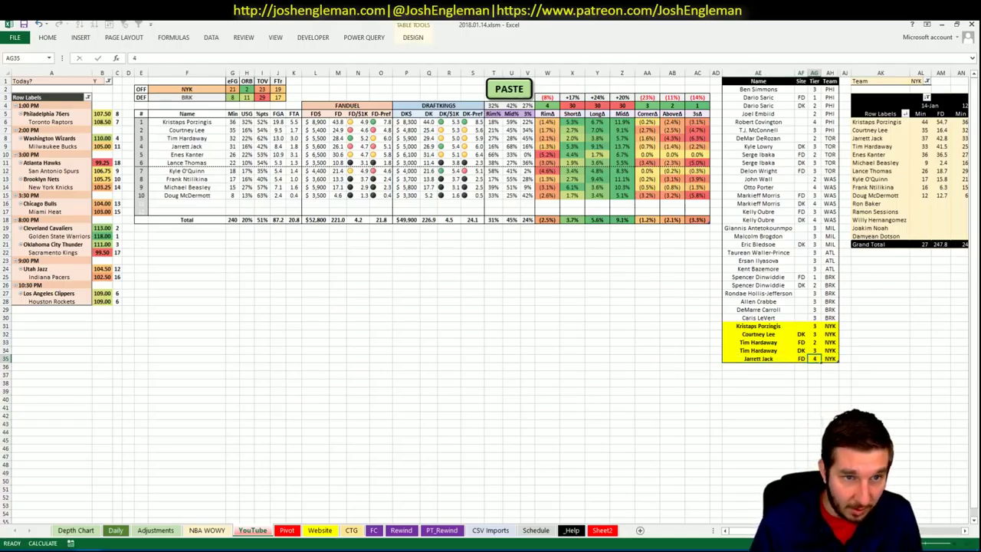
pyautogui.press('Return')
# - Add a second Jarrett Jack row to the pick list with site DK and Tier 3
pyautogui.write('Jarret')
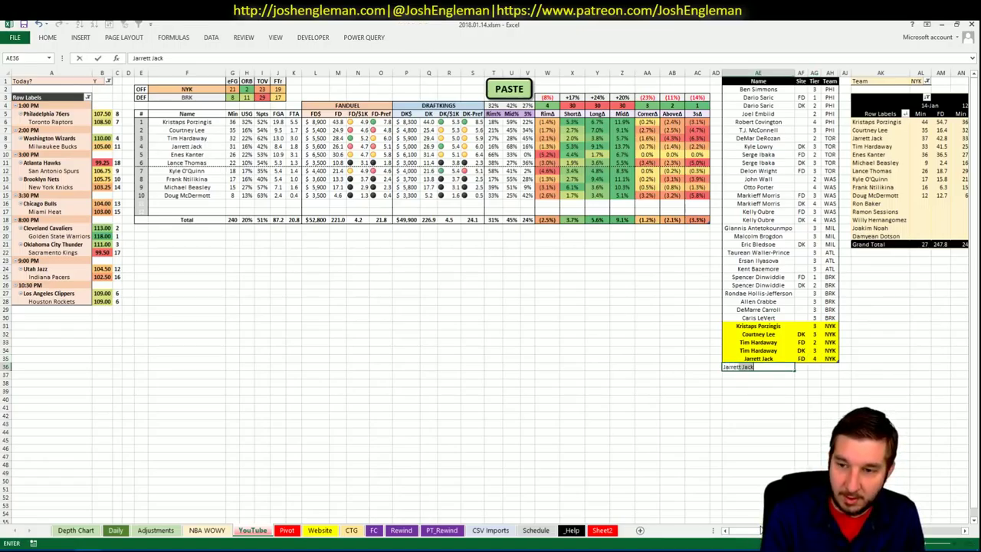
pyautogui.write('t')
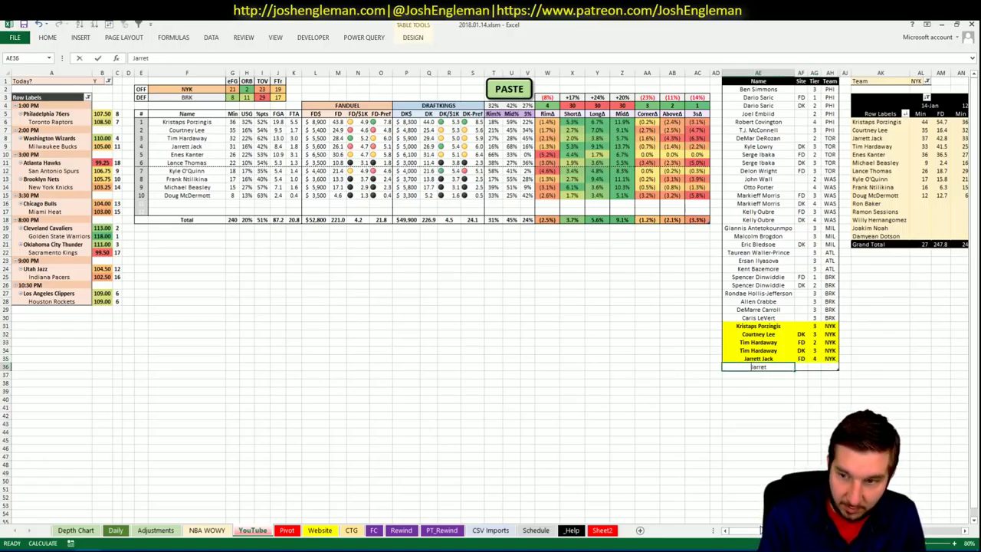
pyautogui.hotkey('ctrl', 'Return')
pyautogui.press('Tab')
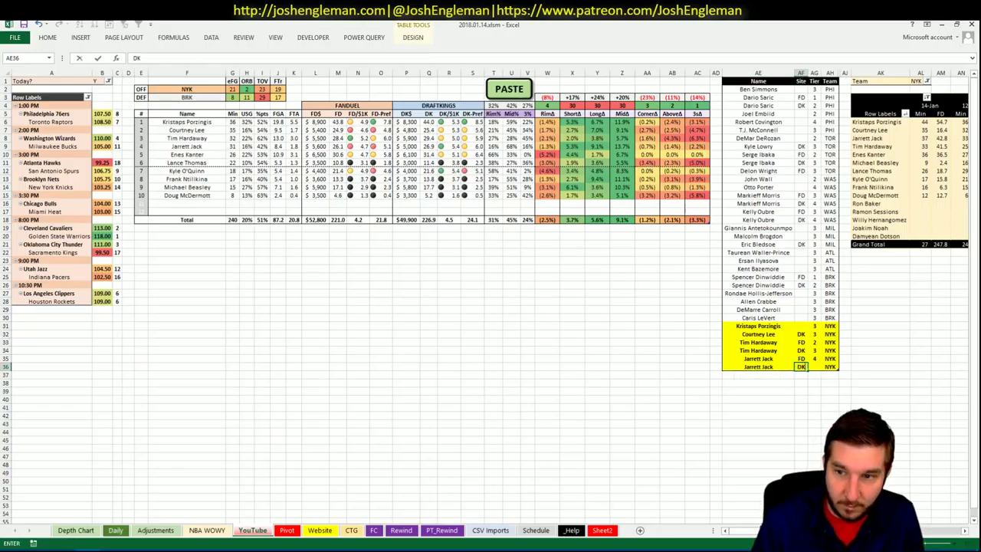
pyautogui.write('DK')
pyautogui.press('Tab')
pyautogui.write('3')
pyautogui.hotkey('ctrl', 'Return')
pyautogui.press('Return')
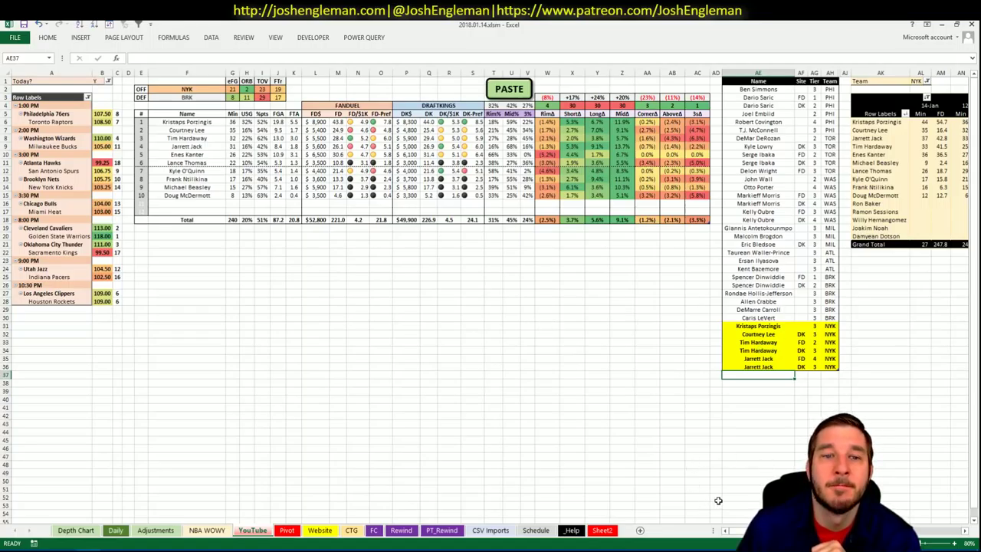
# - Compare the remaining Knicks players' projections with their minutes and fantasy points in recent games
pyautogui.hscroll(3, 490, 291)
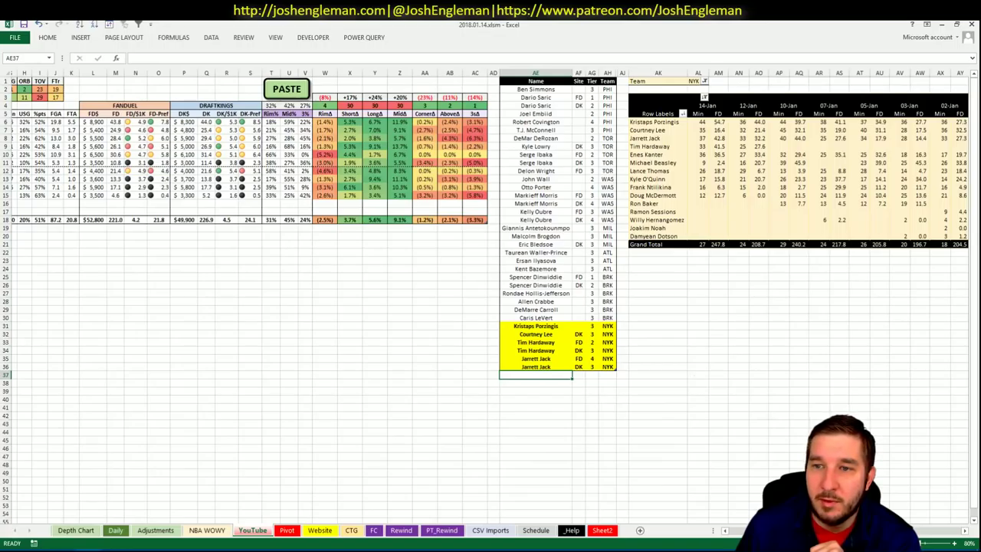
pyautogui.hscroll(1, 491, 291)
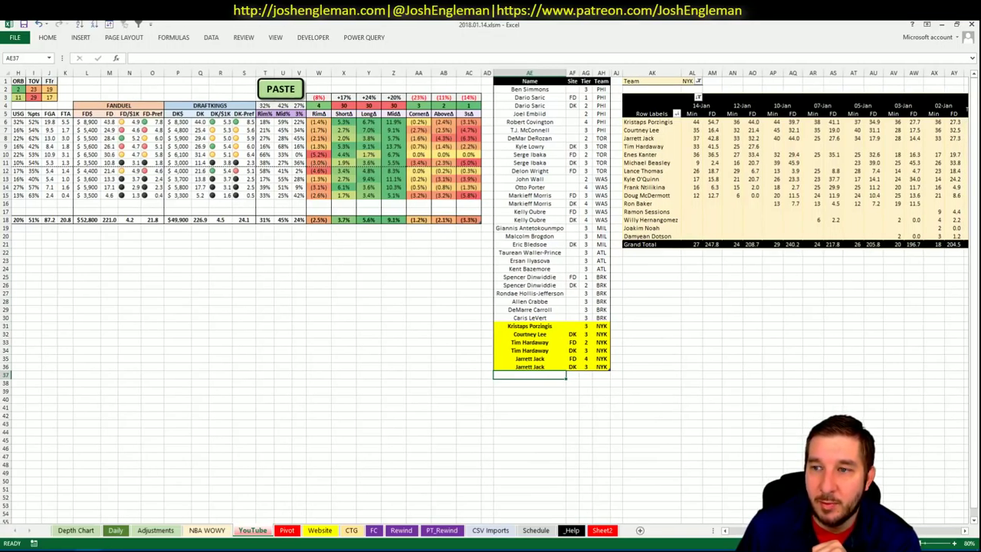
pyautogui.hscroll(1, 490, 291)
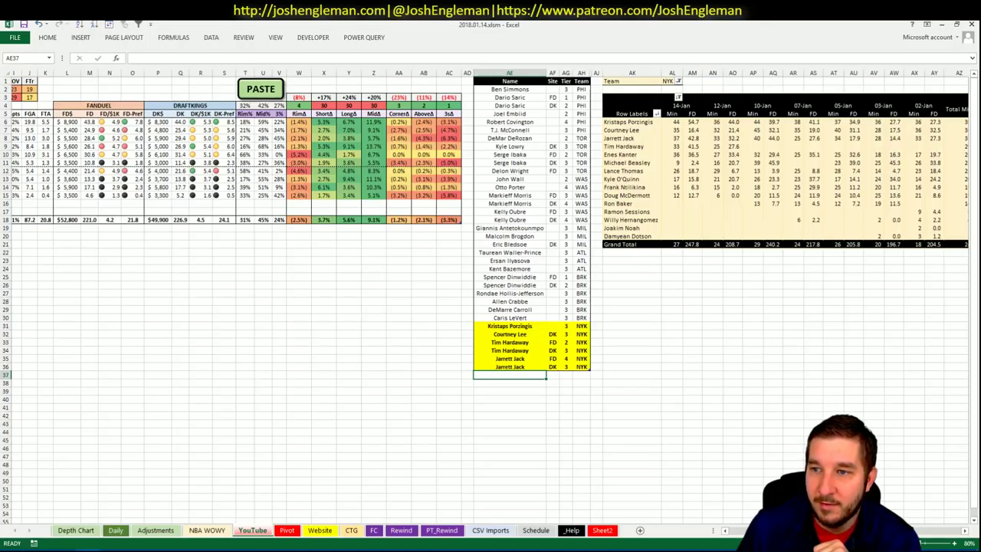
pyautogui.hscroll(-5, 490, 291)
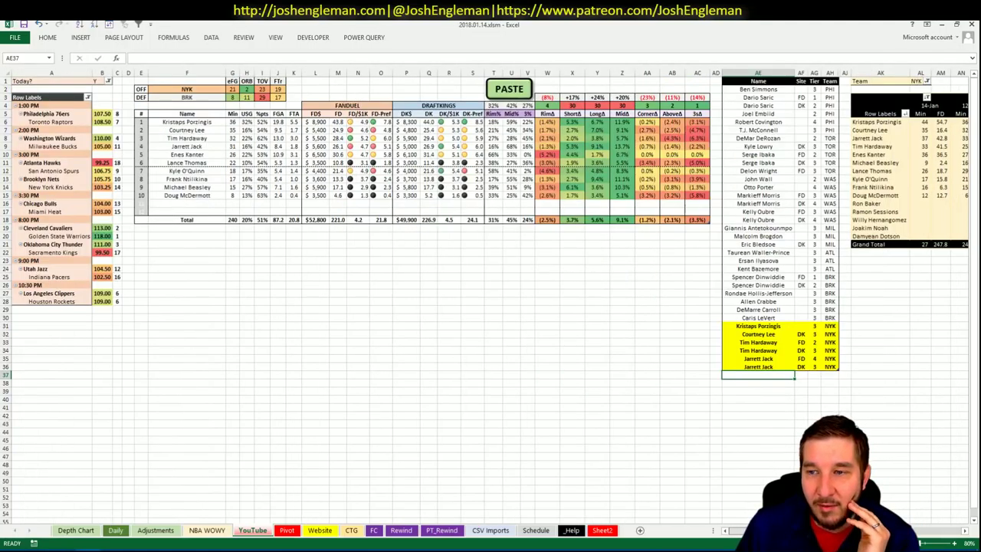
pyautogui.hscroll(5, 490, 292)
pyautogui.hscroll(-5, 567, 500)
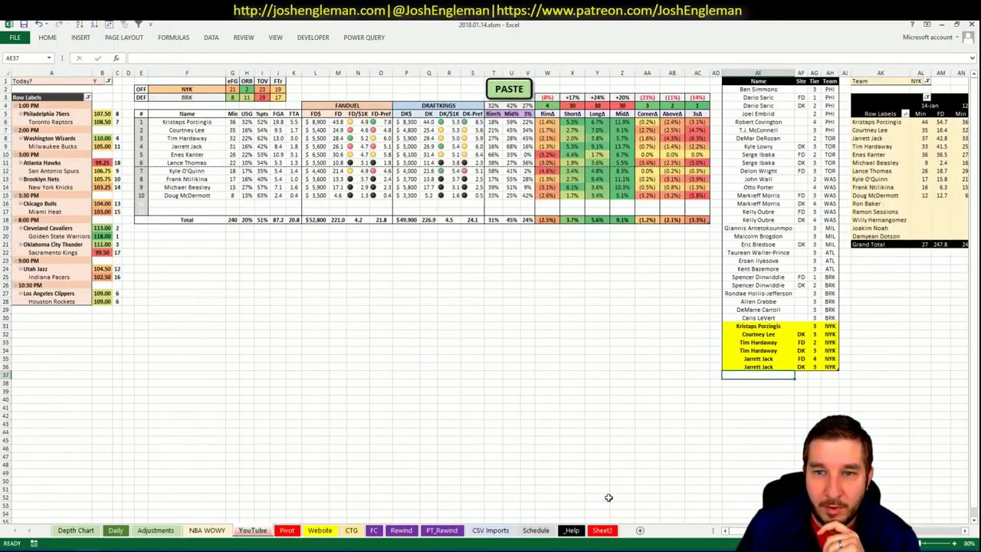
pyautogui.hscroll(5, 491, 292)
pyautogui.hscroll(-5, 672, 515)
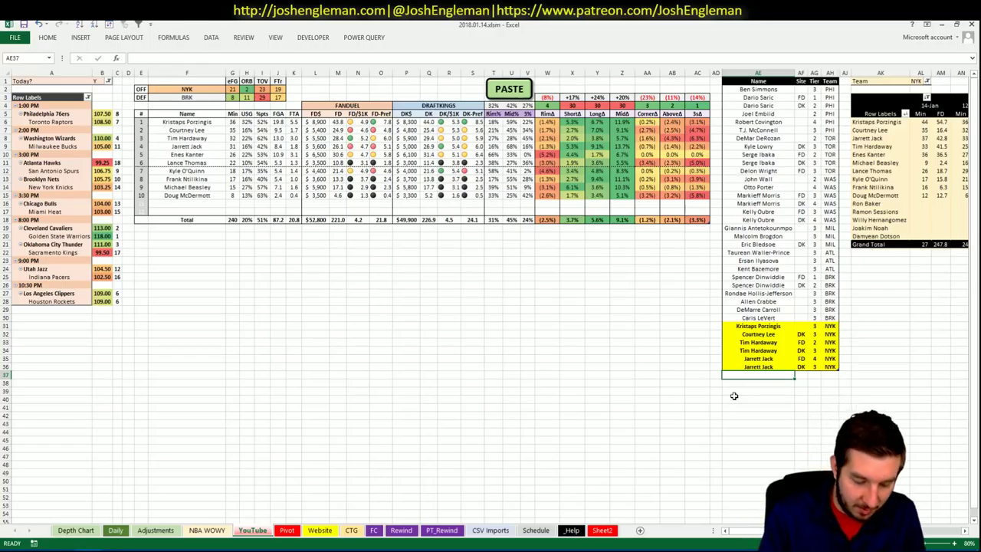
# - Add Enes Kanter to the next row of the pick list with Tier 3 and no site
pyautogui.write('Enes Kanter')
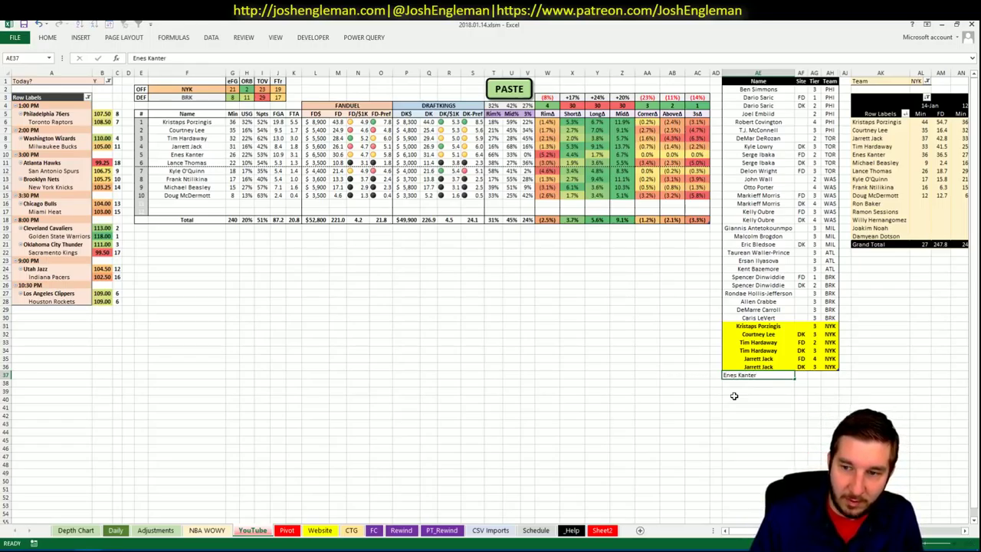
pyautogui.press('Tab')
pyautogui.press('Tab')
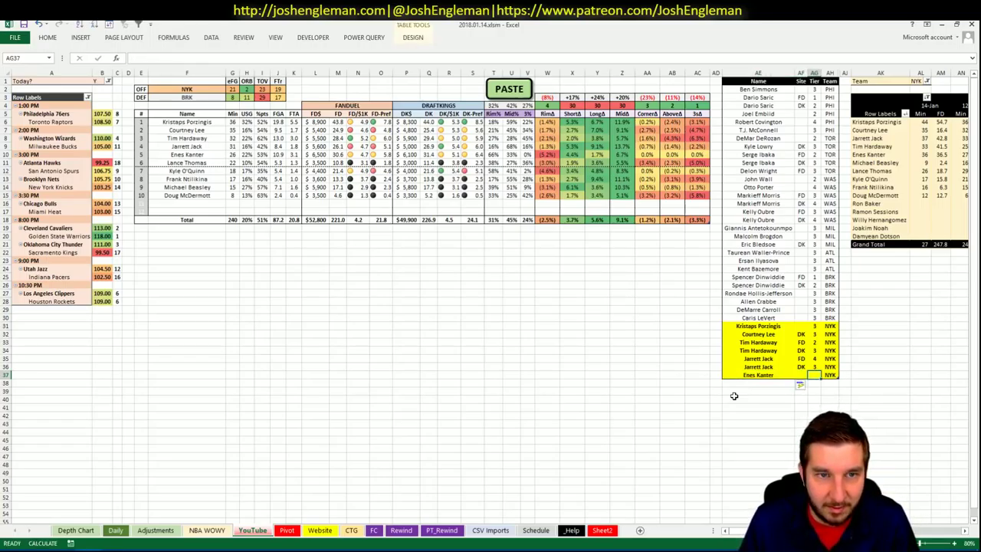
pyautogui.write('3')
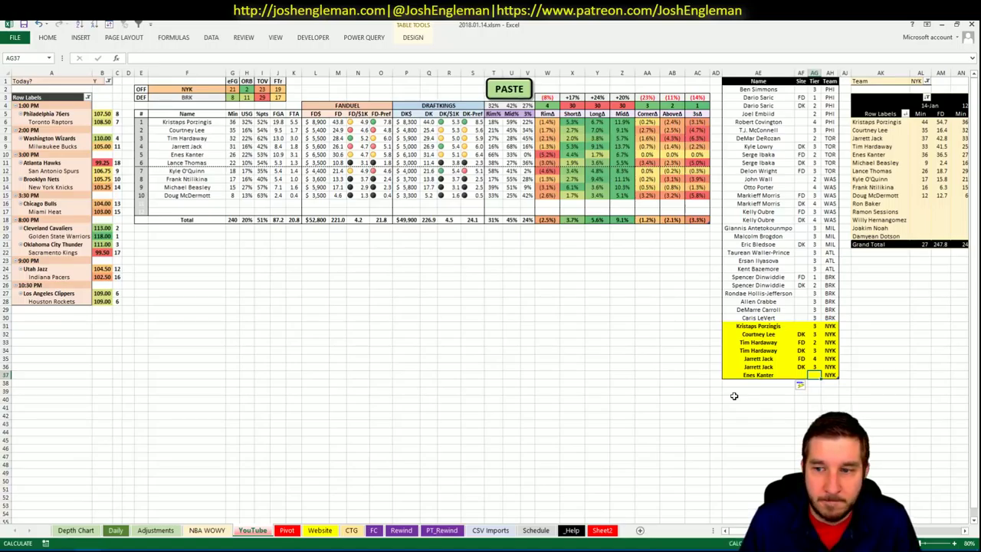
pyautogui.hotkey('ctrl', 'Return')
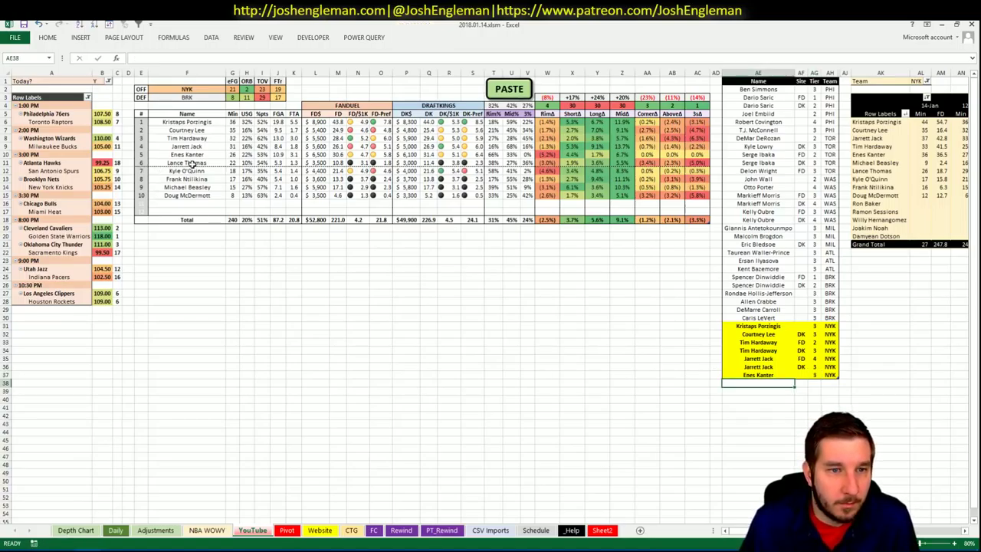
# - Change the offensive team in the projections table to CHI
pyautogui.click(187, 89)
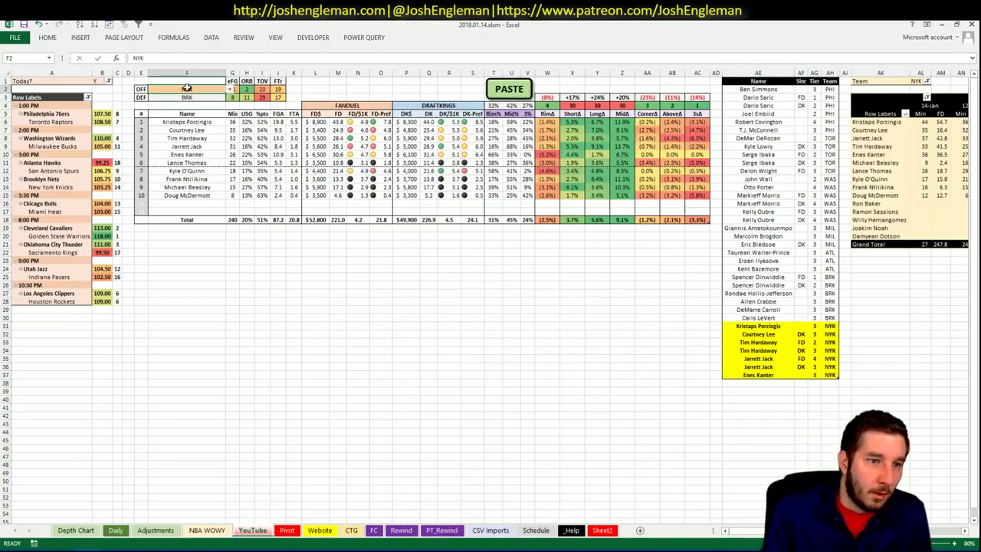
pyautogui.write('CHI')
pyautogui.press('Tab')
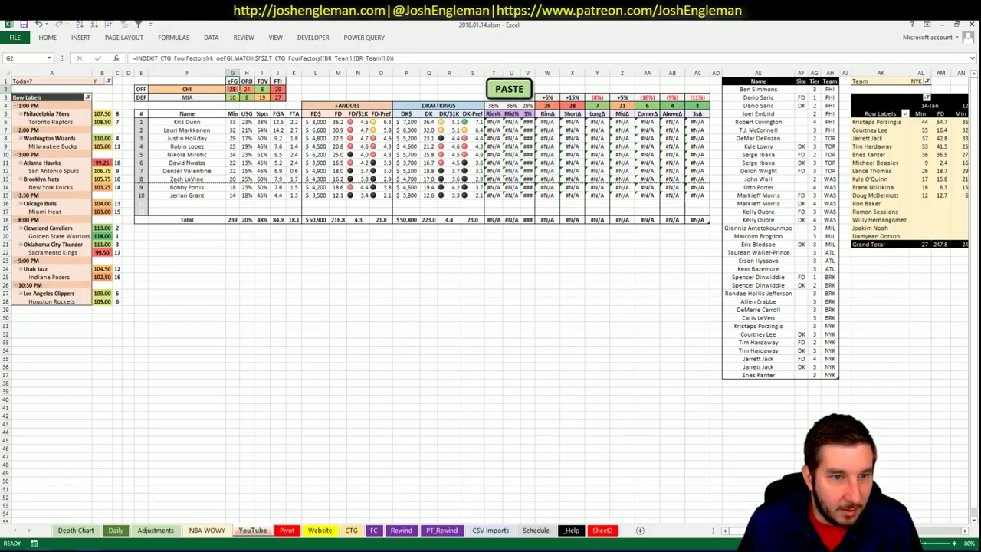
# - Copy the Bulls' player rows of the Shooting: Frequency table from Cleaning the Glass in the browser and paste them into the Excel workbook
pyautogui.hotkey('alt', 'Tab')
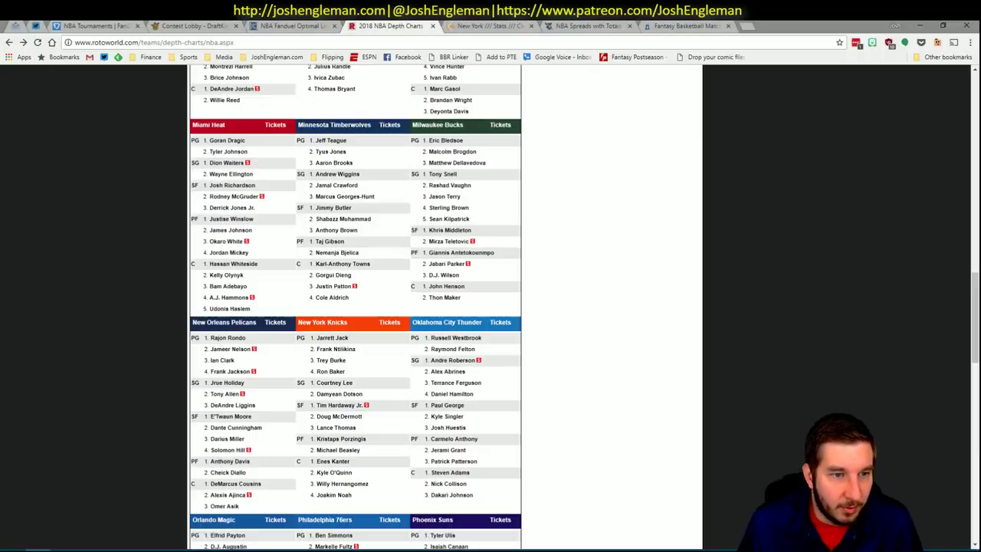
pyautogui.click(505, 27)
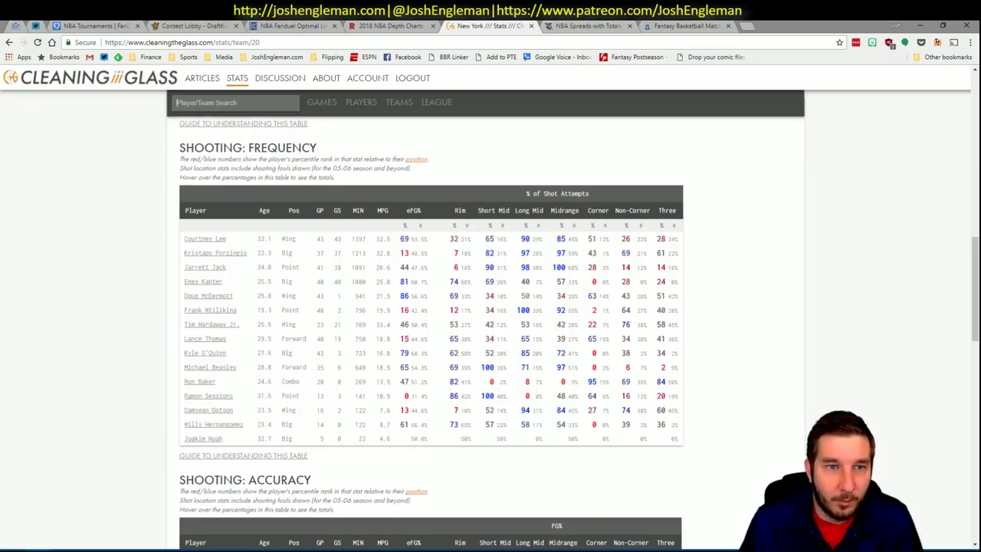
pyautogui.write('bulls')
pyautogui.press('Return')
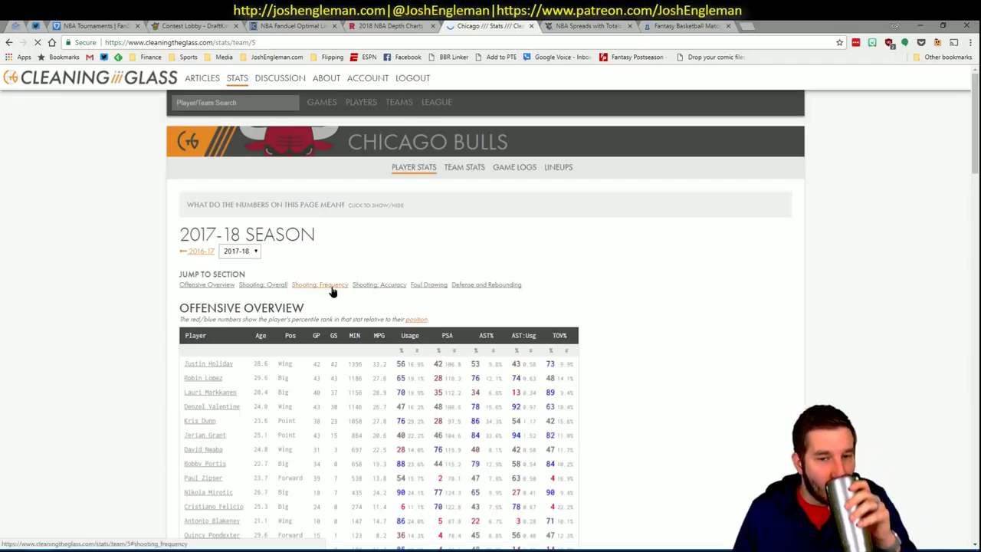
pyautogui.click(331, 287)
pyautogui.moveTo(673, 457); pyautogui.dragTo(186, 243)
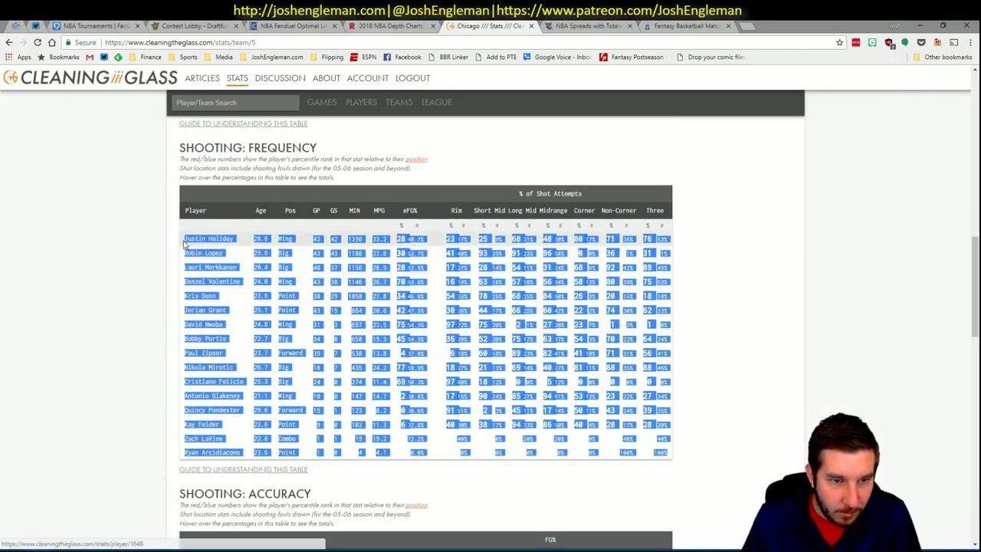
pyautogui.hotkey('alt', 'Tab')
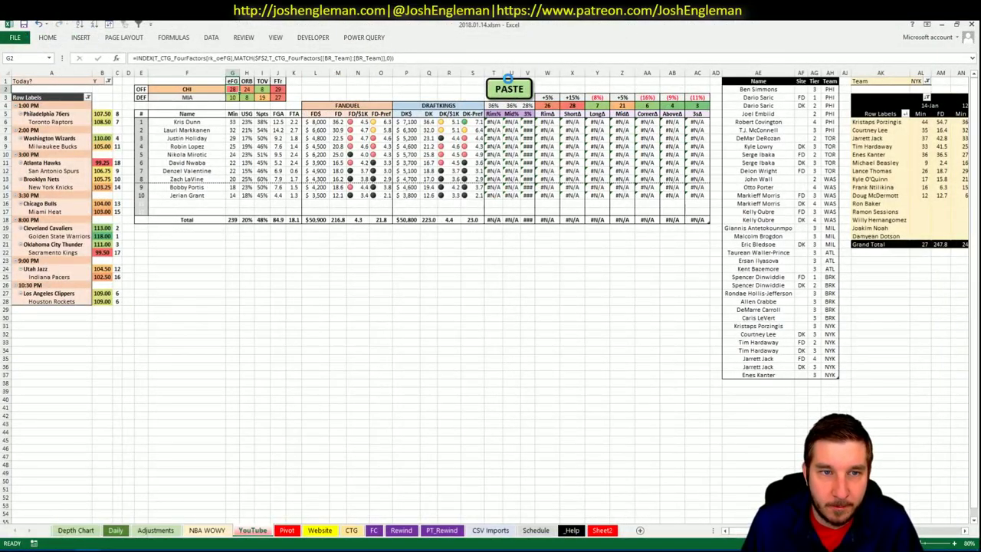
pyautogui.click(508, 88)
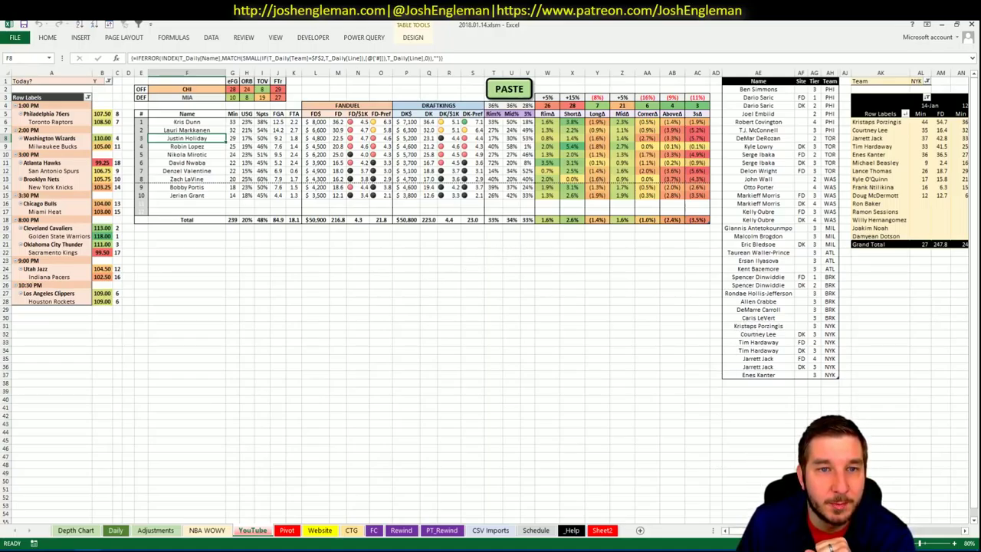
# - Filter the recent games pivot table by team CHI
pyautogui.hscroll(5, 505, 115)
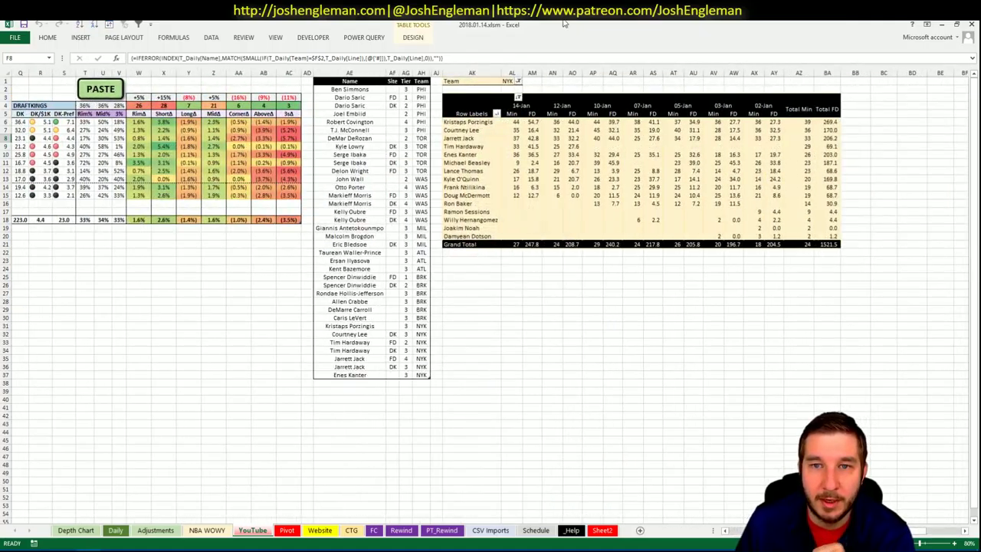
pyautogui.click(512, 81)
pyautogui.write('CHI')
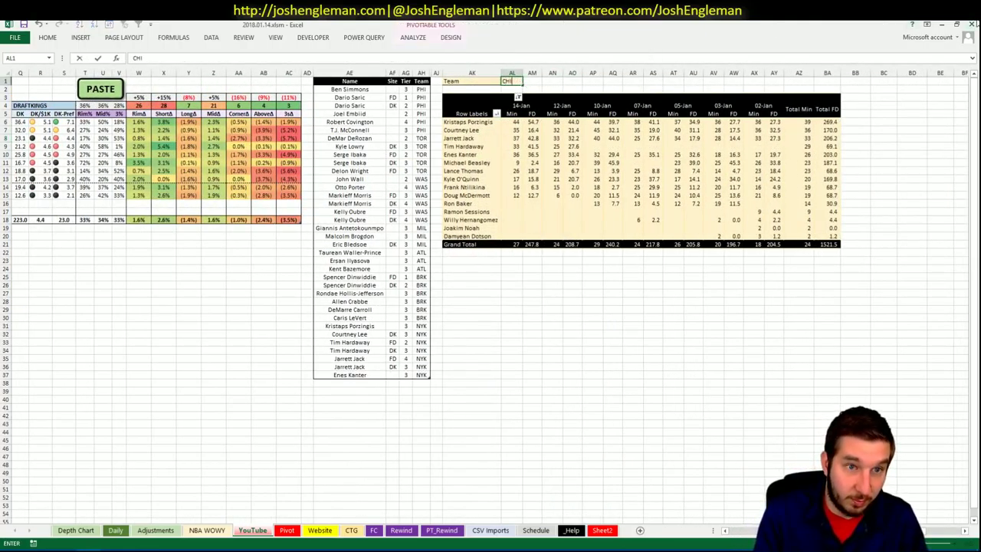
pyautogui.press('Return')
pyautogui.write('CHI')
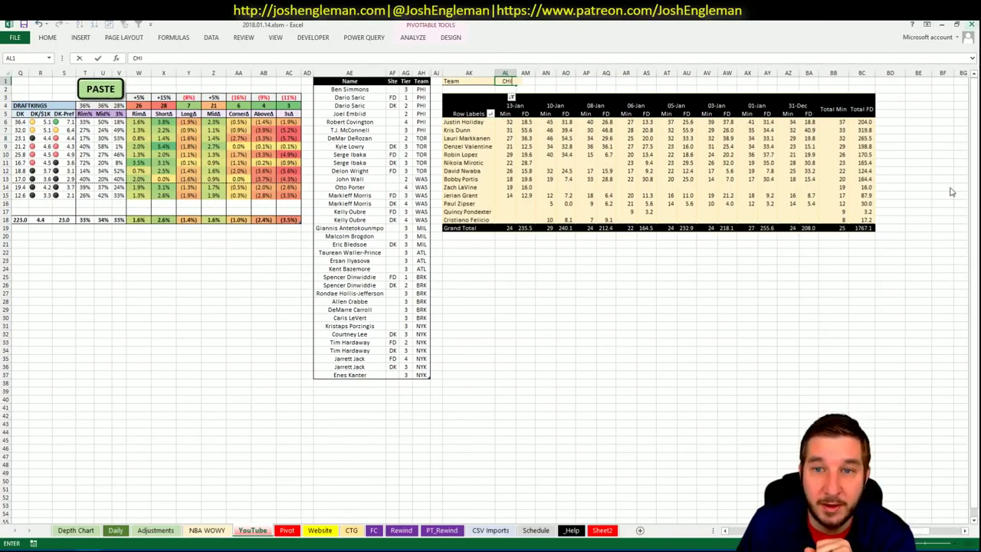
pyautogui.press('Return')
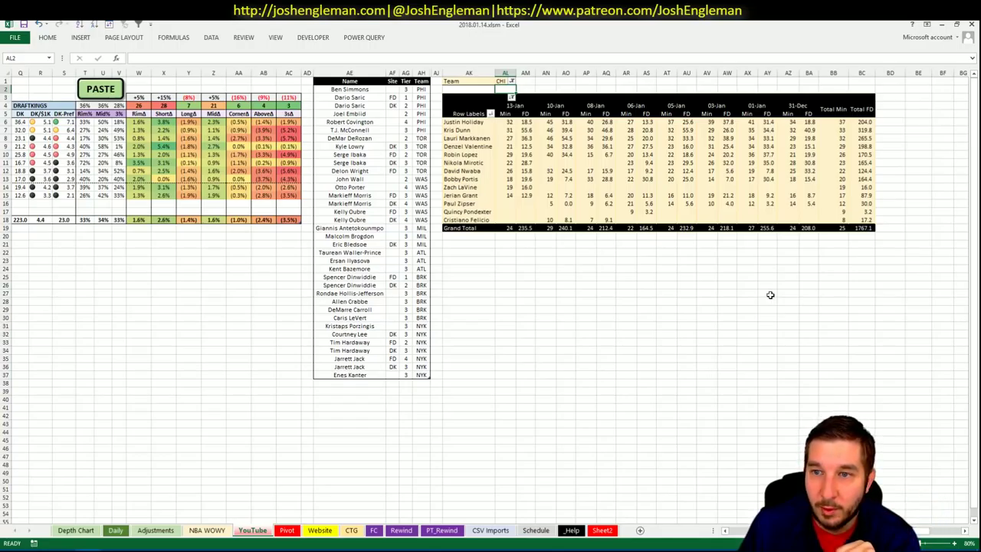
# - Add Kris Dunn to the next row of the pick list with site FD and Tier 4
pyautogui.click(735, 531)
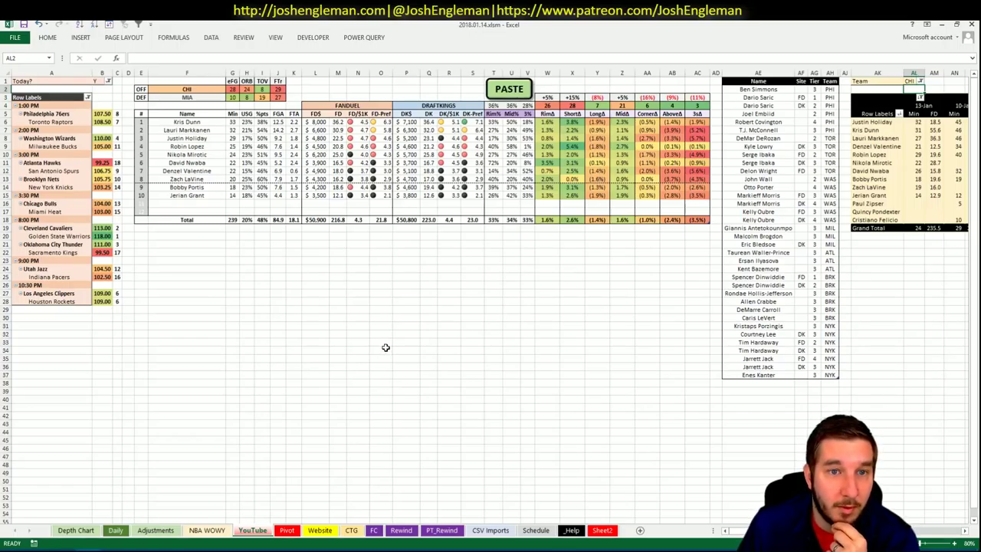
pyautogui.click(758, 382)
pyautogui.write('Kris D')
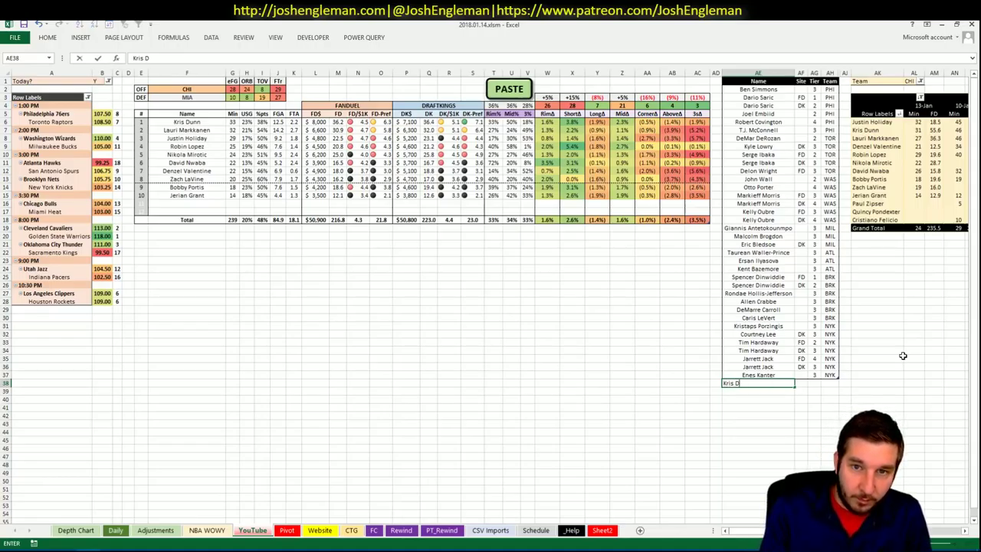
pyautogui.write('unn')
pyautogui.press('Tab')
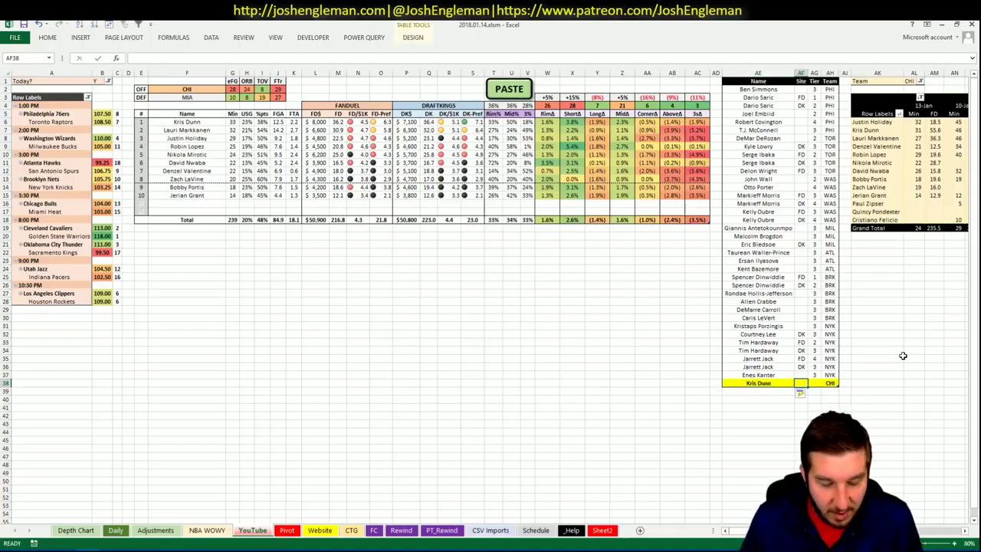
pyautogui.write('FD')
pyautogui.press('Tab')
pyautogui.write('4')
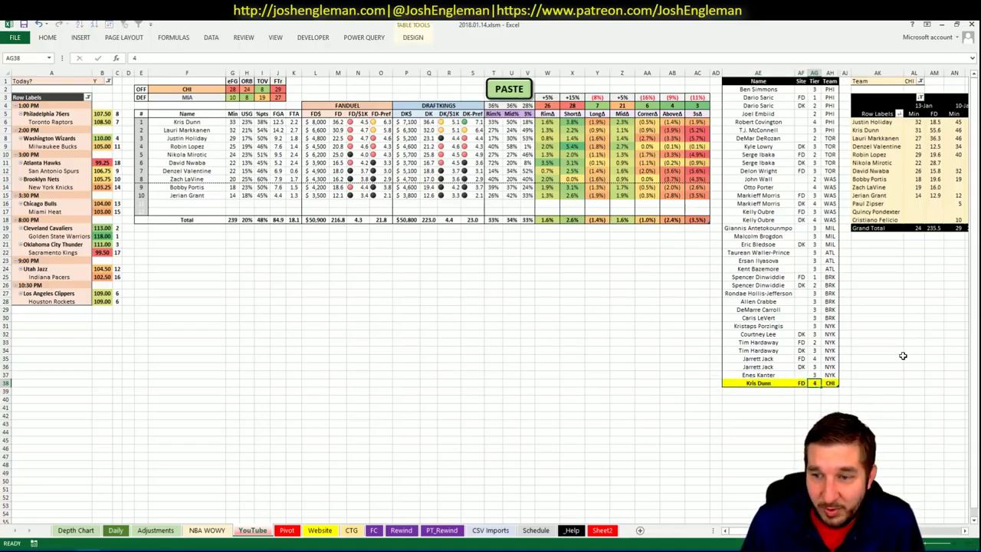
pyautogui.press('Return')
# - Add a second Kris Dunn row to the pick list with site DK and Tier 3
pyautogui.write('KRis')
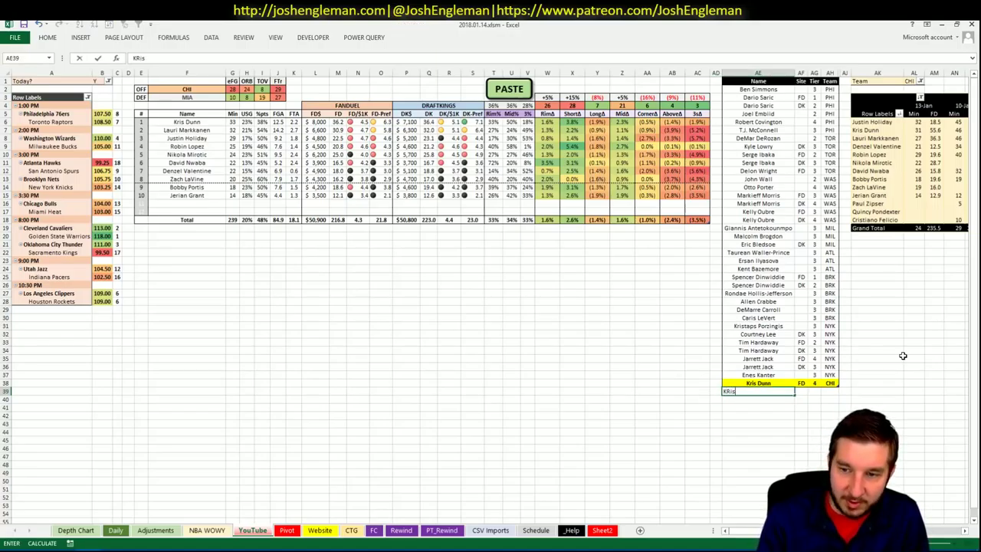
pyautogui.write(' Dunn')
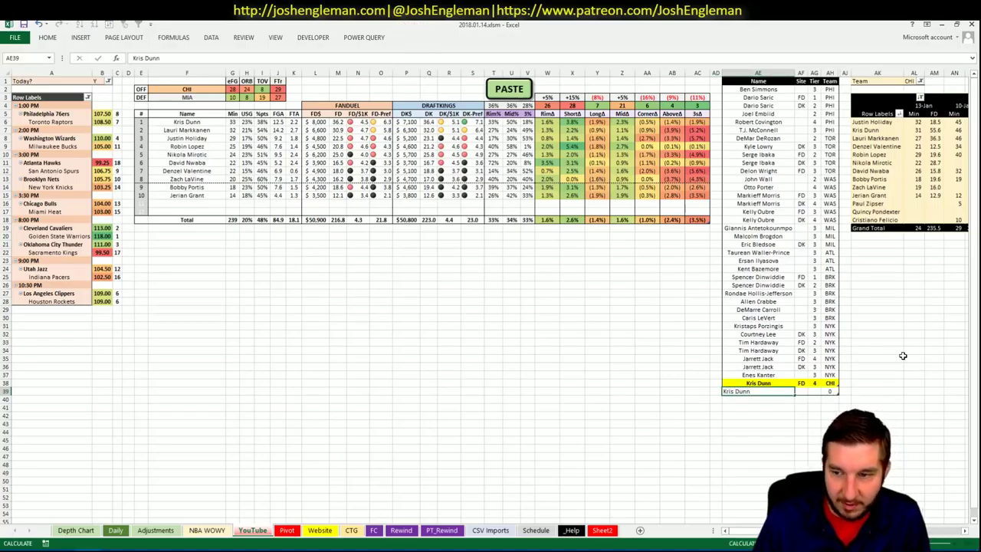
pyautogui.press('Tab')
pyautogui.write('DK')
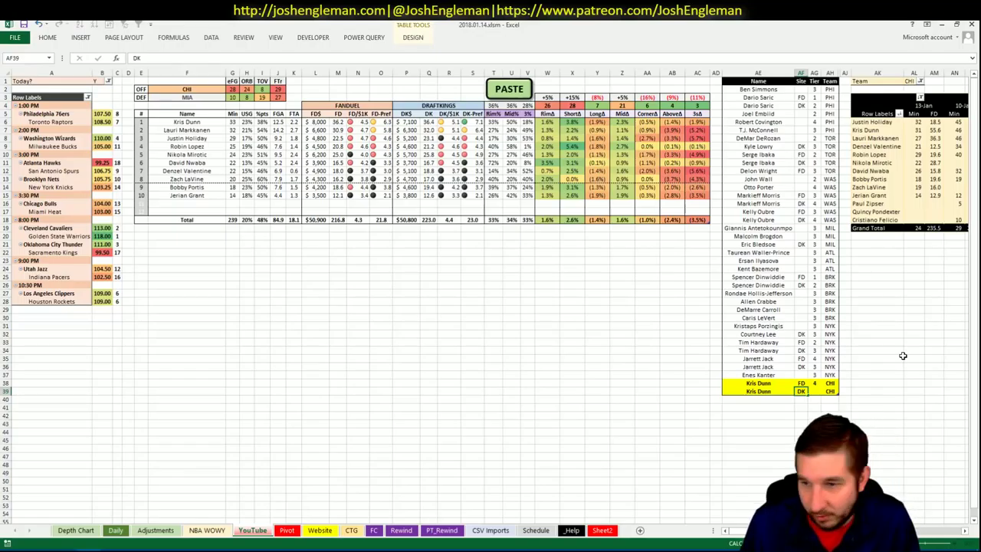
pyautogui.press('Tab')
pyautogui.write('3')
pyautogui.press('Return')
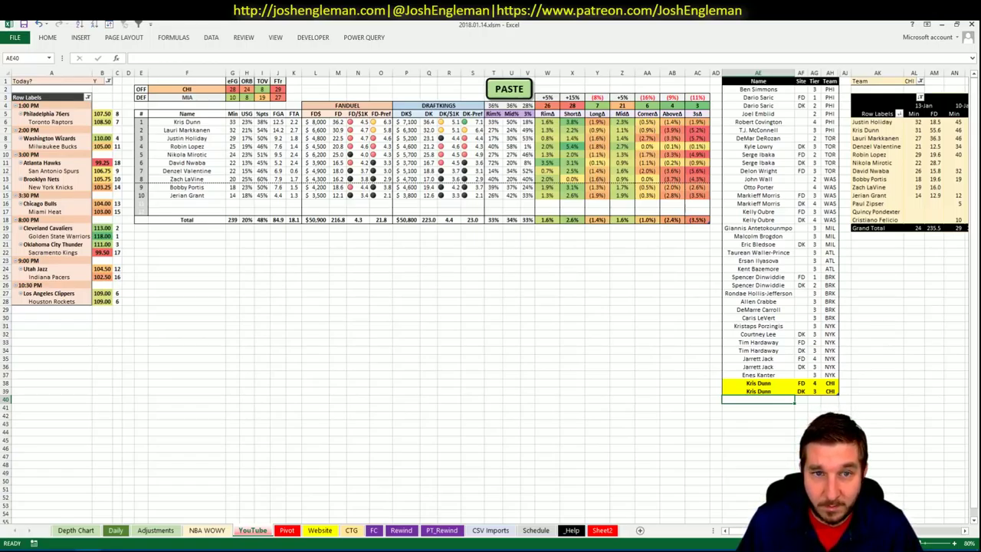
# - Add Lauri Markkanen to the next row of the pick list with site DK and Tier 4
pyautogui.hscroll(6, 490, 306)
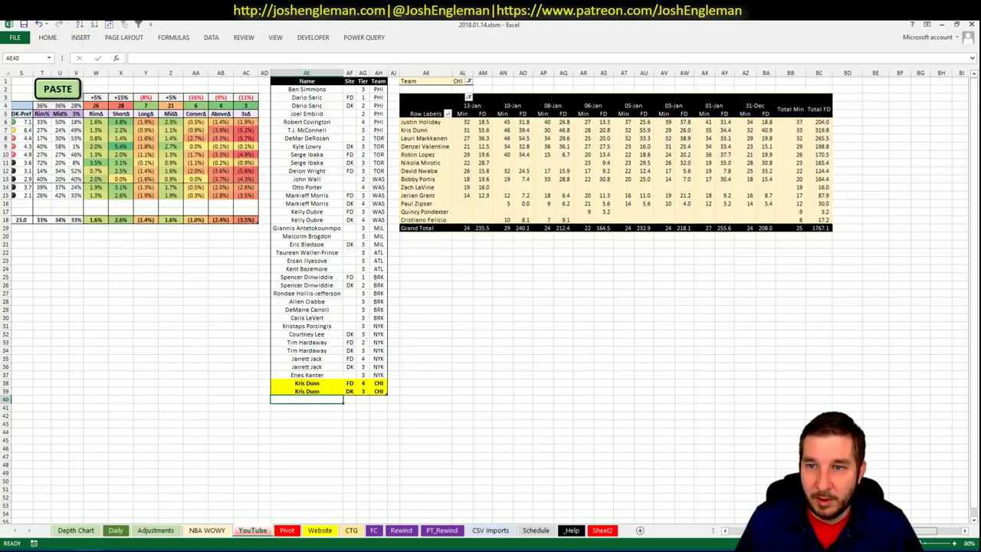
pyautogui.hscroll(-6, 491, 306)
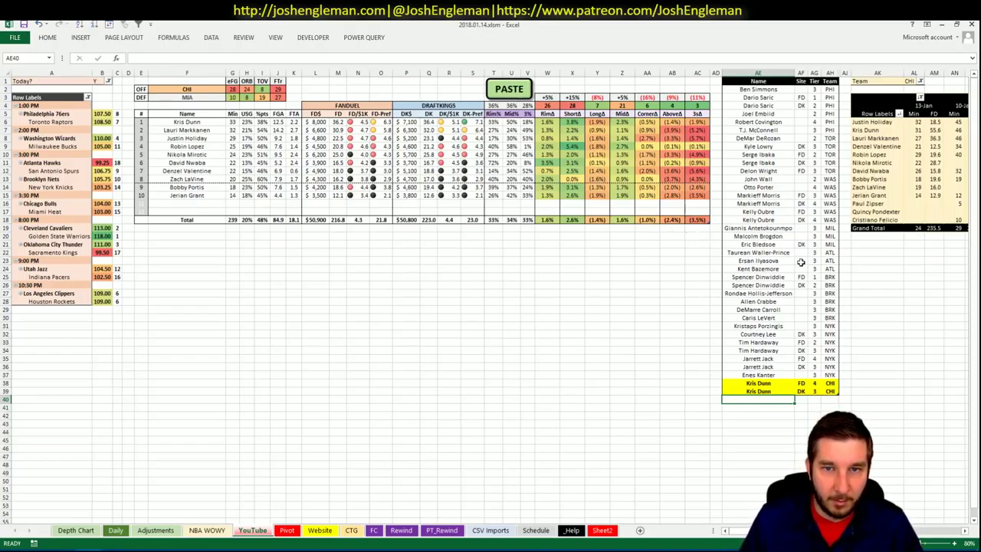
pyautogui.write('Lau')
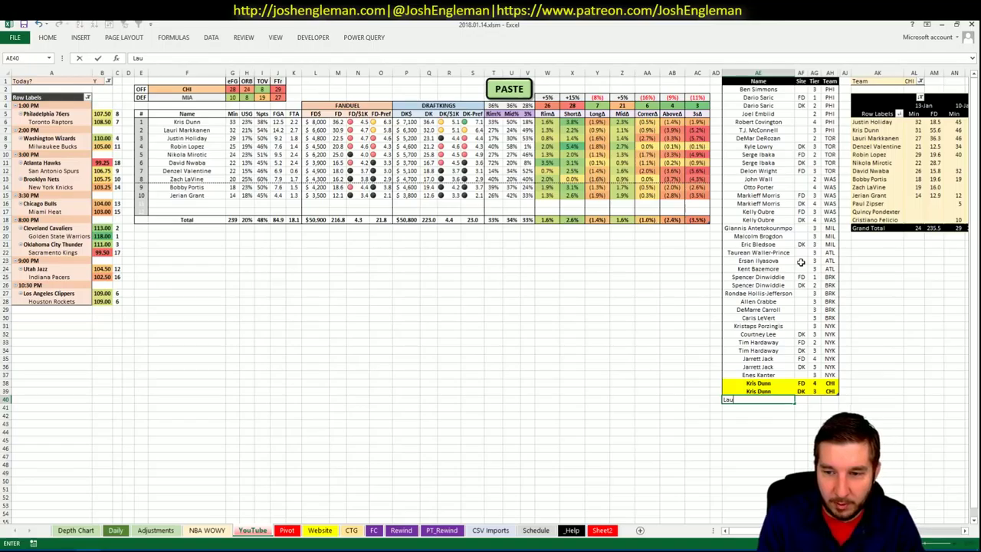
pyautogui.write('ri Markkan')
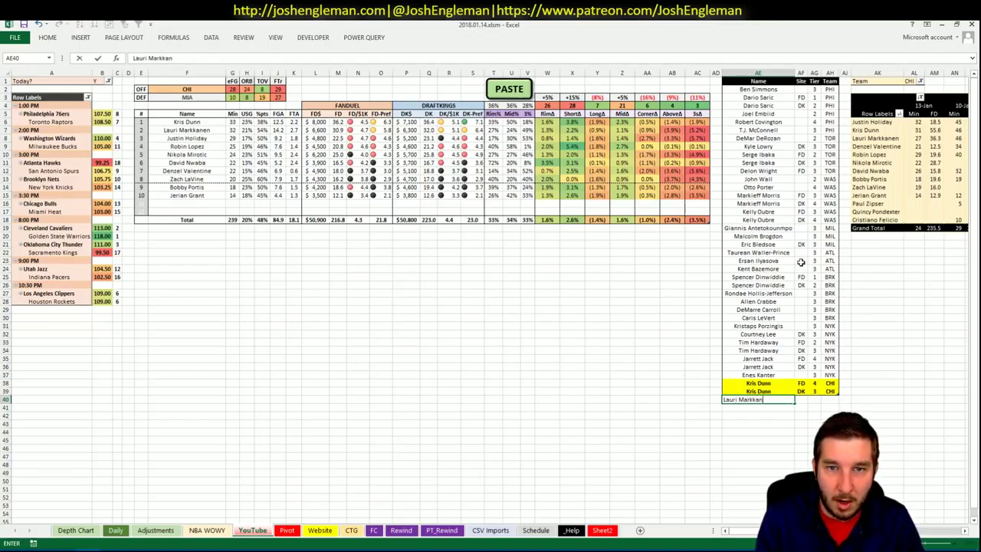
pyautogui.write('en')
pyautogui.press('Tab')
pyautogui.press('Tab')
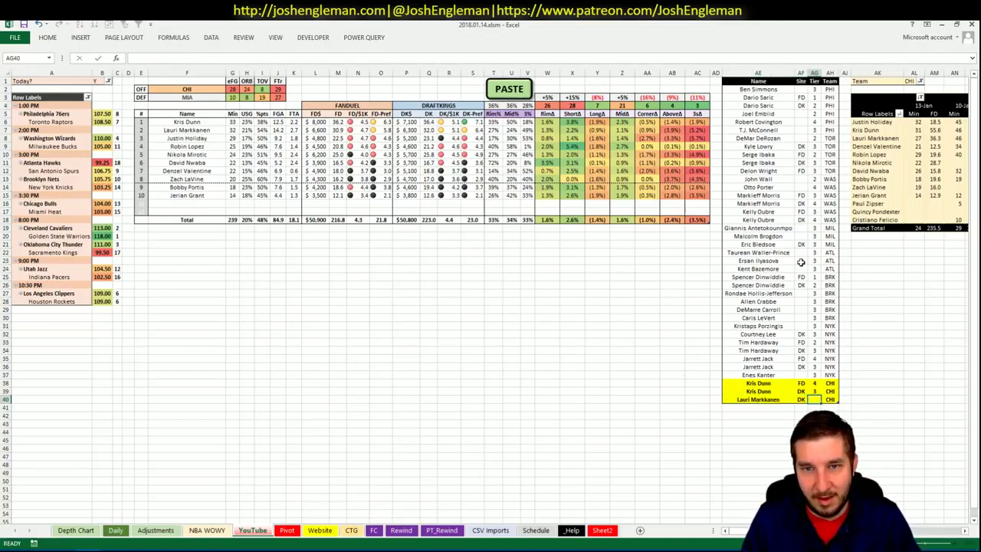
pyautogui.press('Tab')
pyautogui.write('4')
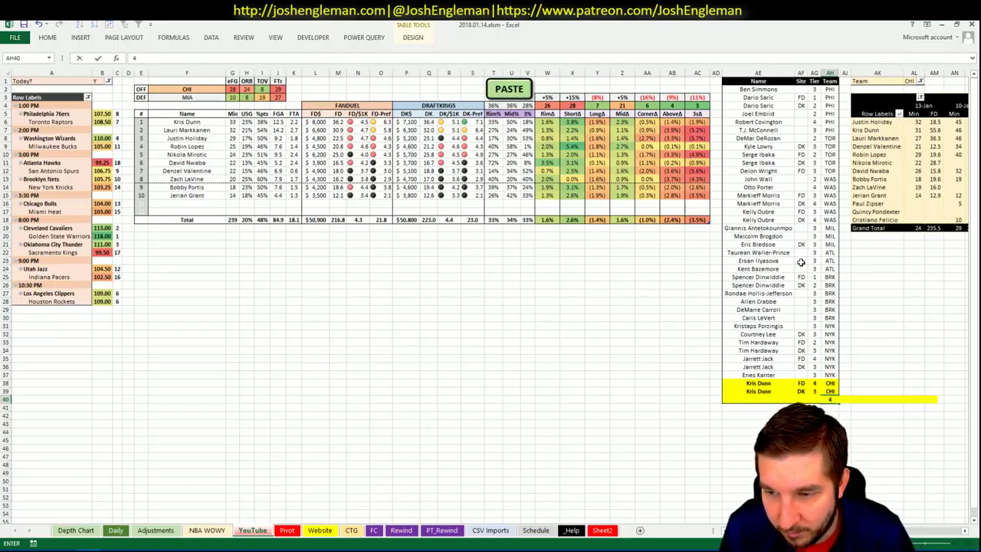
pyautogui.press('Escape')
pyautogui.press('Left')
pyautogui.write('4')
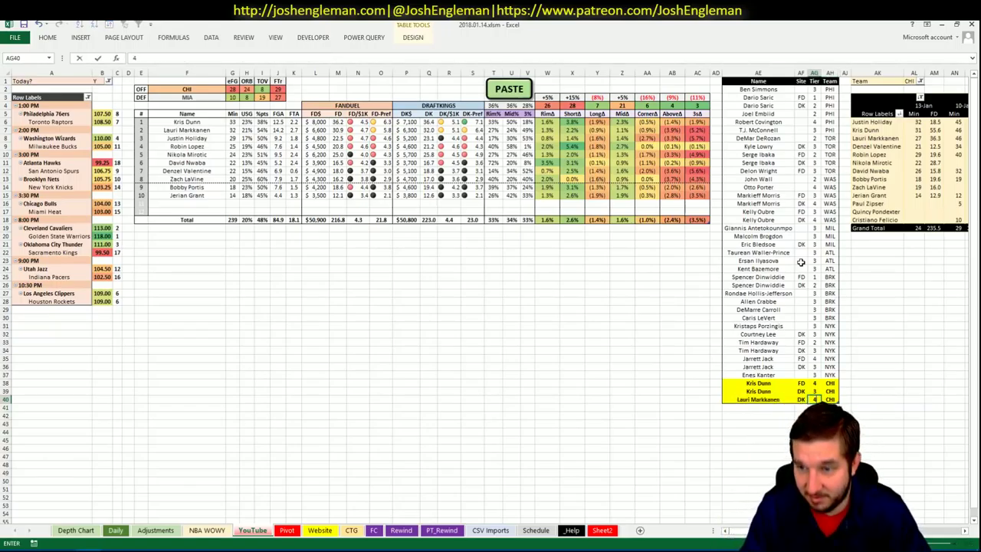
pyautogui.press('Return')
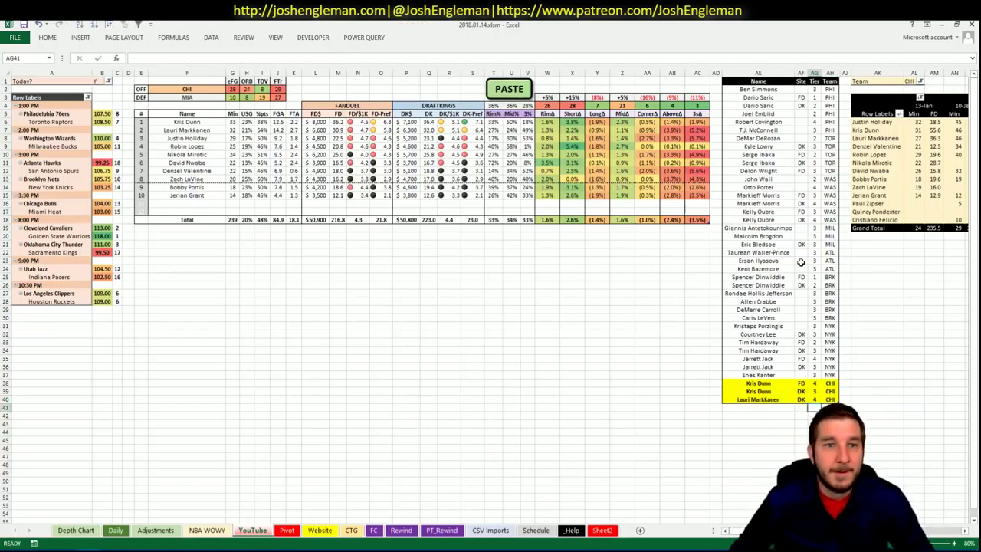
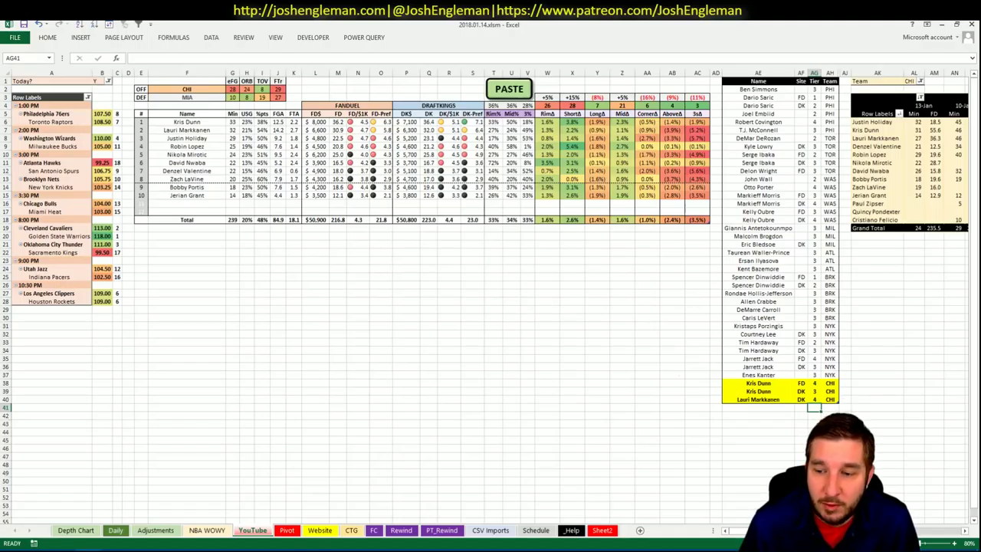
# - Set the offensive team of the projections table to MIA
pyautogui.hscroll(4, 491, 306)
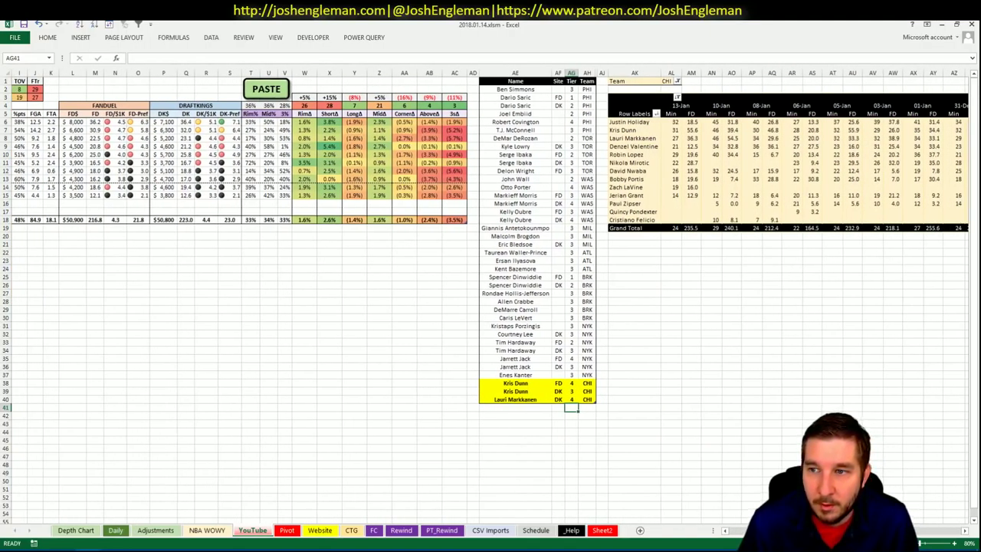
pyautogui.hscroll(5, 490, 307)
pyautogui.hscroll(-9, 438, 416)
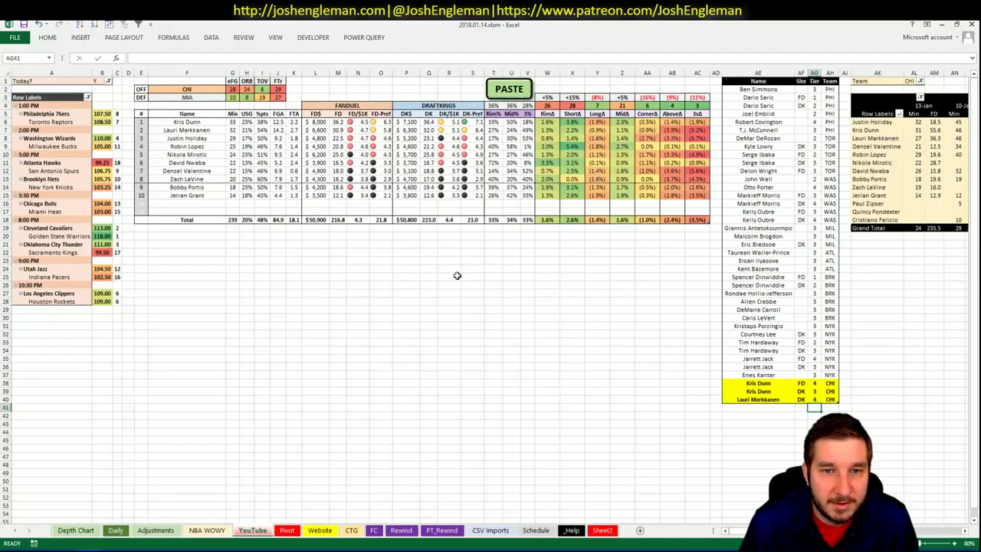
pyautogui.click(184, 90)
pyautogui.write('MIA')
pyautogui.press('Return')
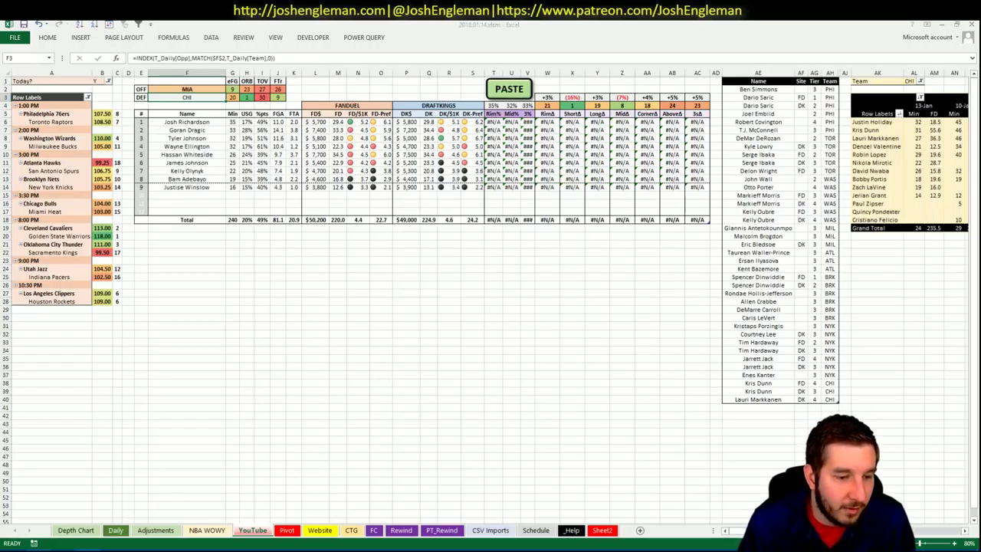
# - Switch to Cleaning the Glass in the browser and open Dion Waiters' player page
pyautogui.hotkey('alt', 'Tab')
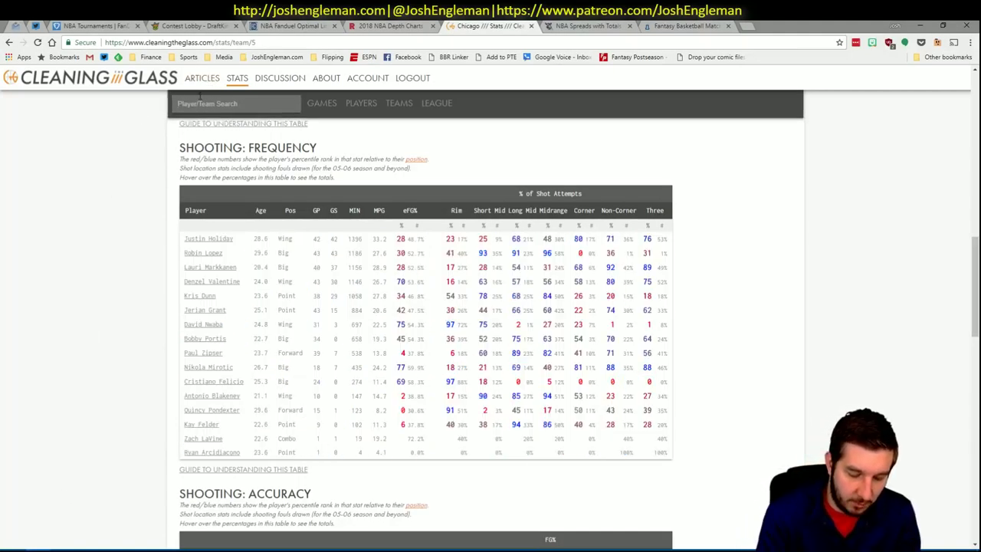
pyautogui.write('Dion Waiters')
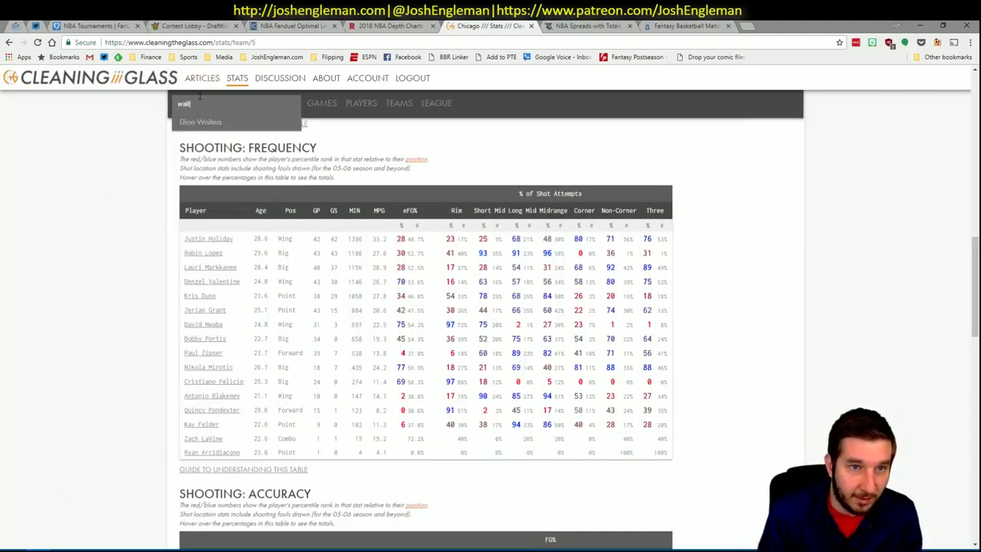
pyautogui.press('Return')
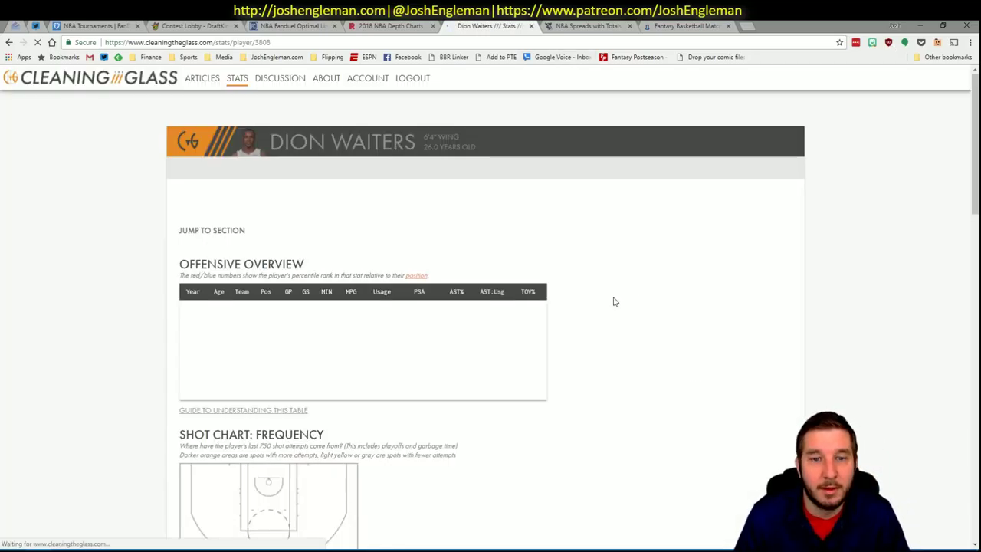
# - Find the Heat's team page on Cleaning the Glass and go to its Shooting: Frequency table
pyautogui.click(249, 101)
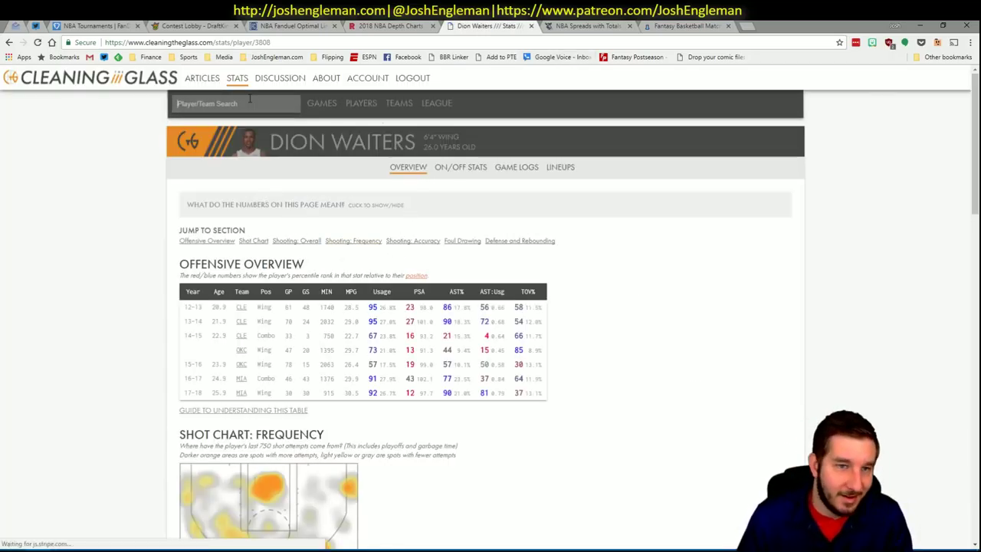
pyautogui.write('heat')
pyautogui.press('Return')
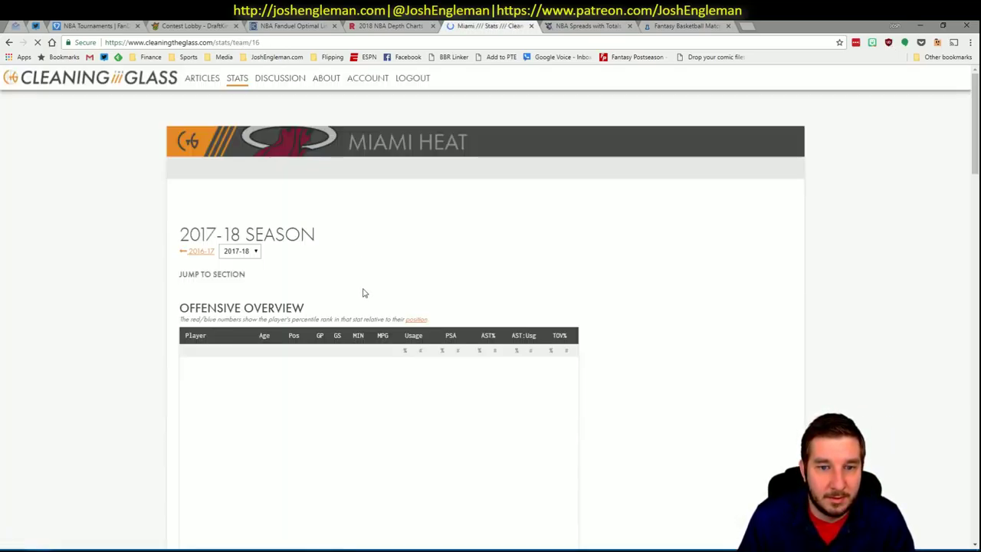
pyautogui.click(336, 285)
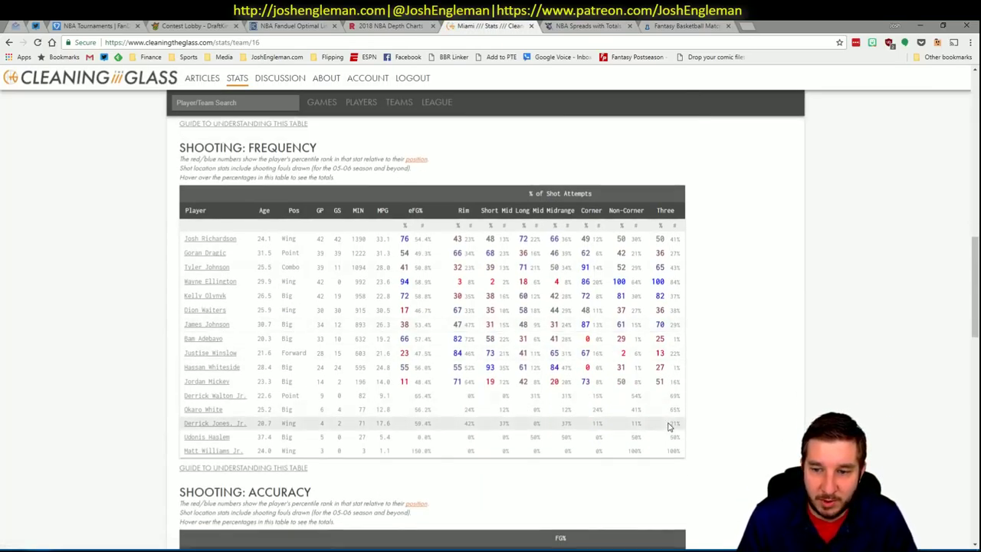
# - Copy all the Heat's player rows of the Shooting: Frequency table and paste them into the Excel workbook
pyautogui.moveTo(183, 432); pyautogui.dragTo(674, 452)
pyautogui.moveTo(562, 400); pyautogui.dragTo(184, 240)
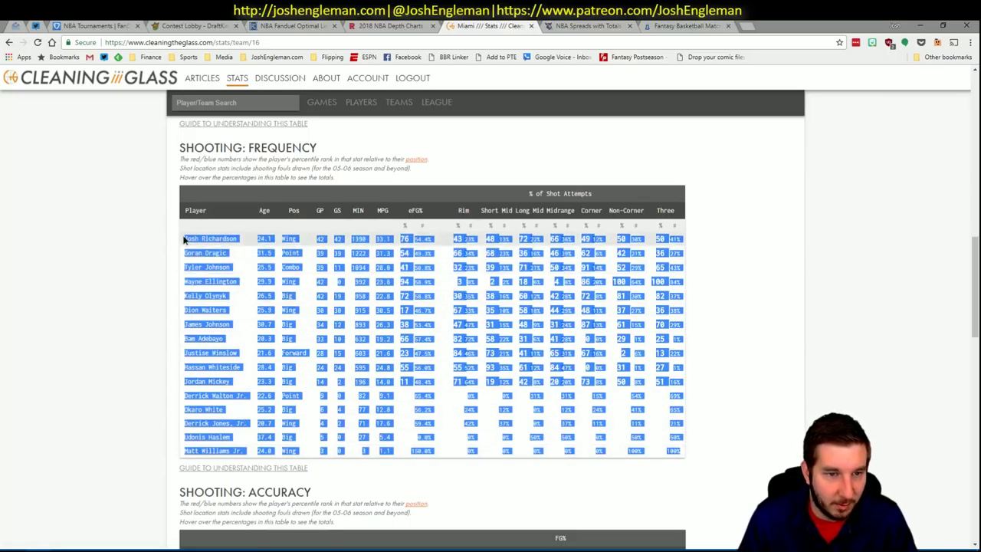
pyautogui.hotkey('ctrl', 'c')
pyautogui.hotkey('alt', 'Tab')
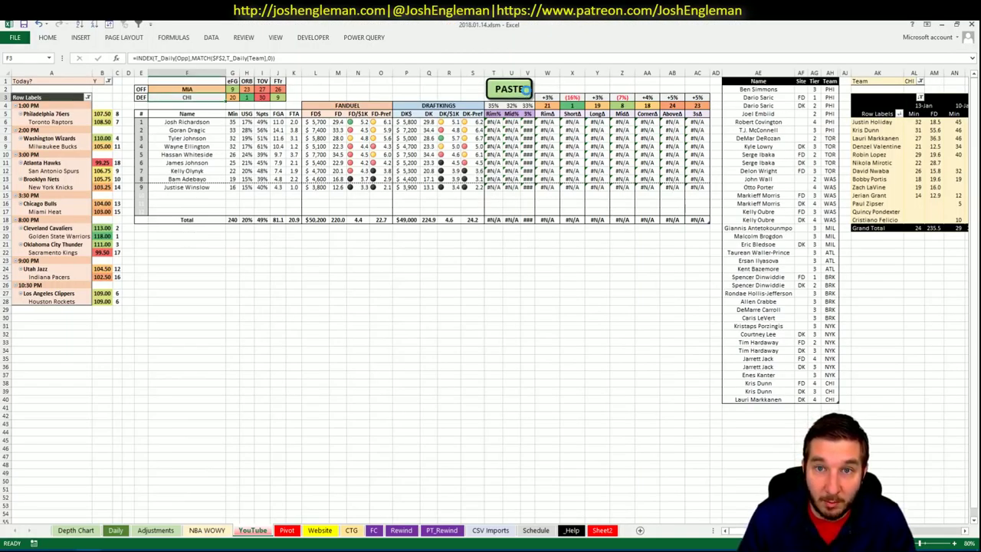
pyautogui.click(525, 94)
pyautogui.click(650, 341)
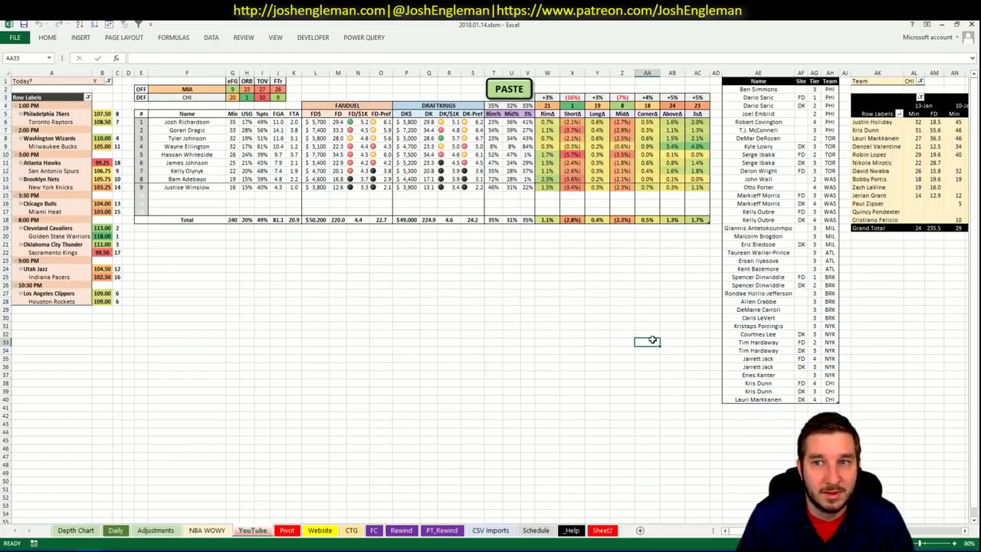
# - Filter the recent games pivot table by team MIA
pyautogui.click(673, 285)
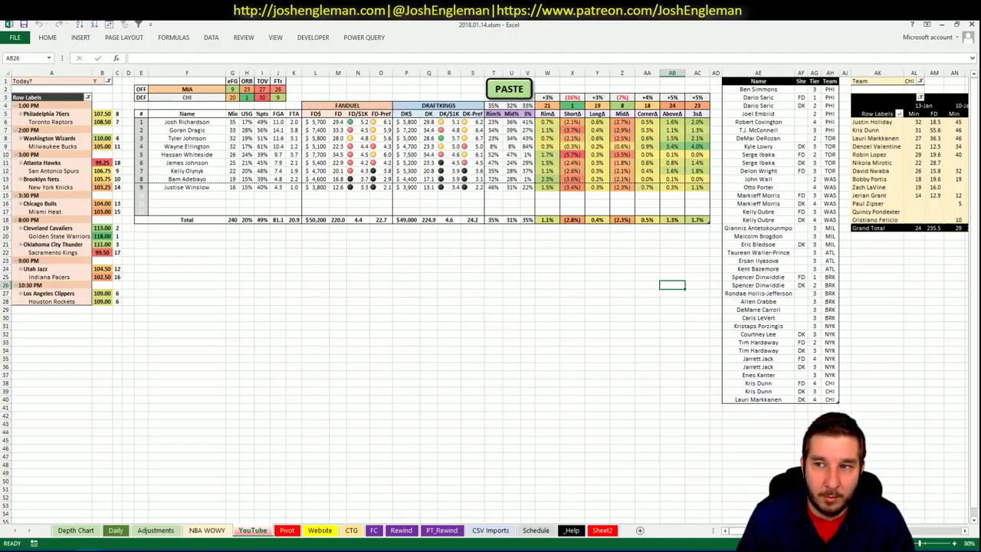
pyautogui.hscroll(5, 721, 496)
pyautogui.click(552, 80)
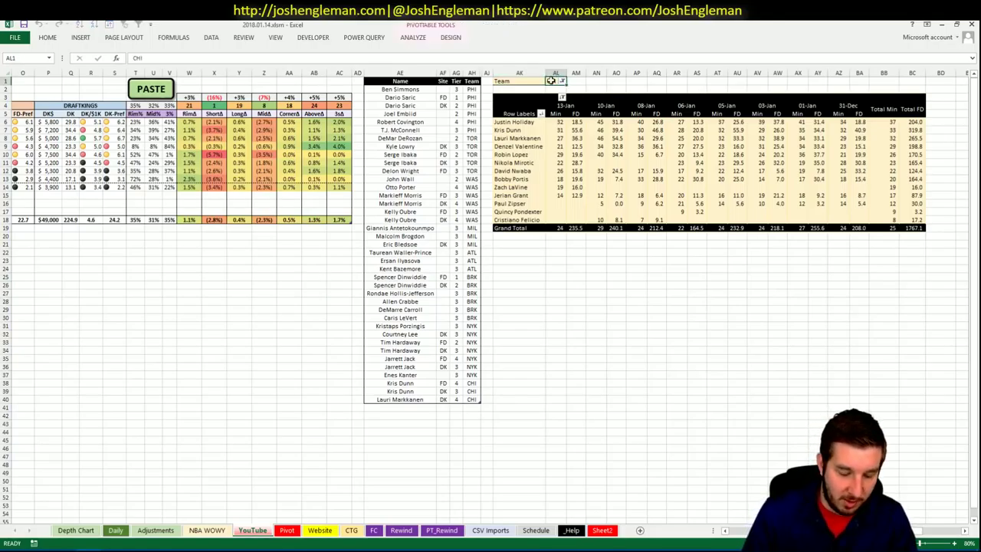
pyautogui.write('MIA')
pyautogui.press('Return')
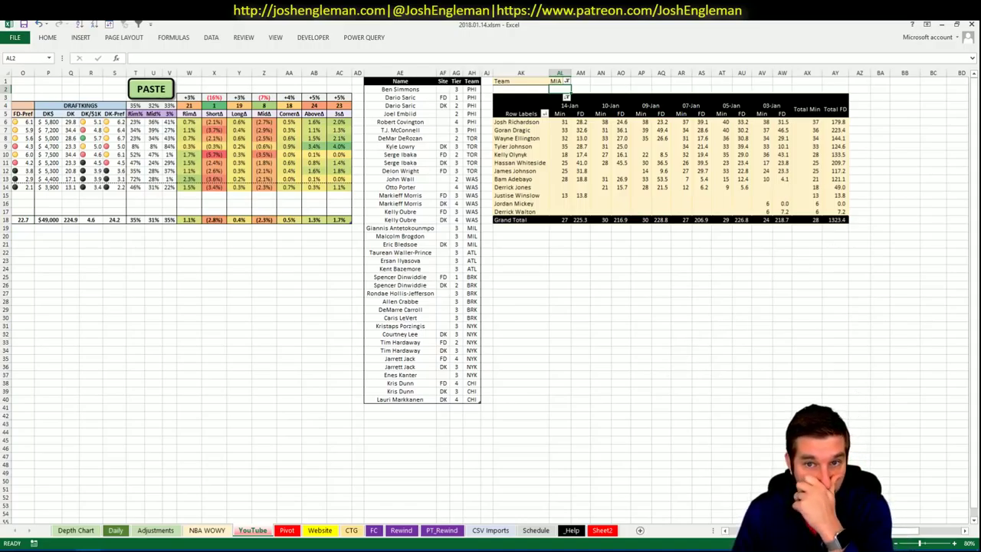
# - Add Josh Richardson to the next row of the pick list with Tier 3, leaving the site blank
pyautogui.hscroll(-5, 490, 296)
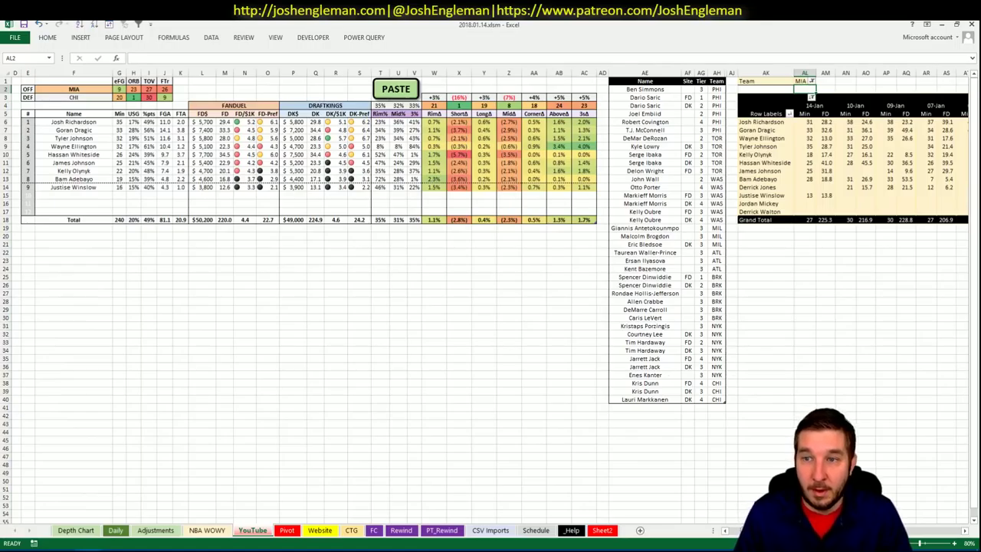
pyautogui.hscroll(-2, 491, 306)
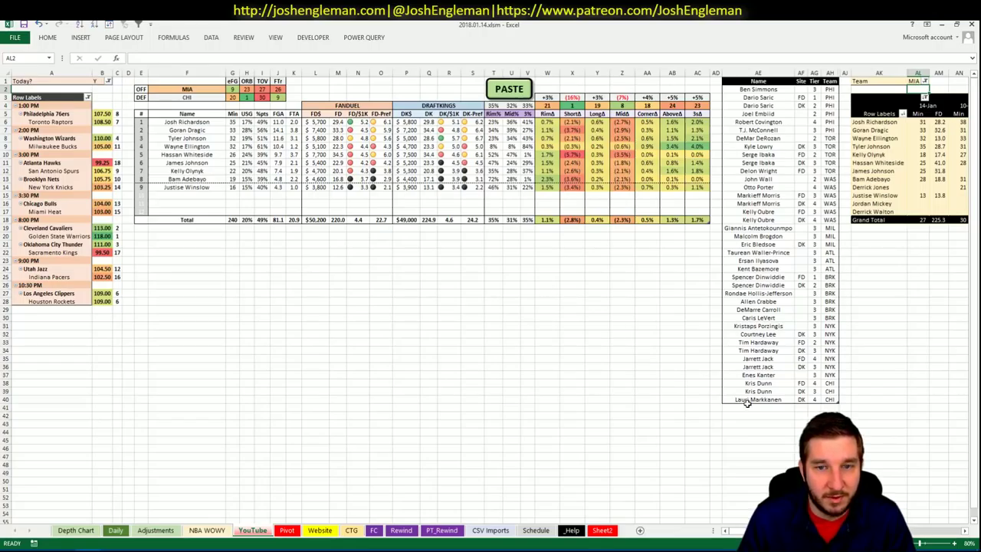
pyautogui.click(787, 410)
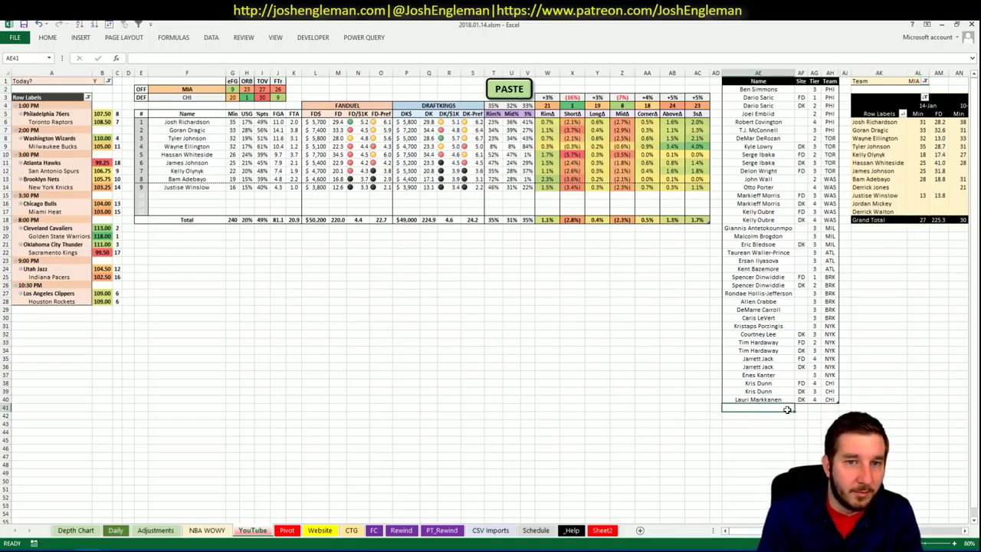
pyautogui.write('Josh Richard')
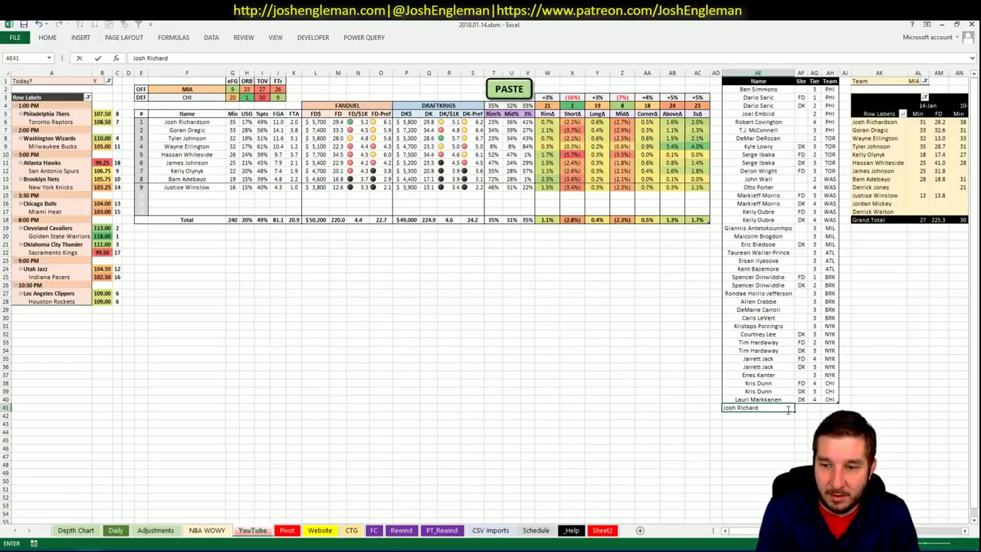
pyautogui.write('son')
pyautogui.press('Tab')
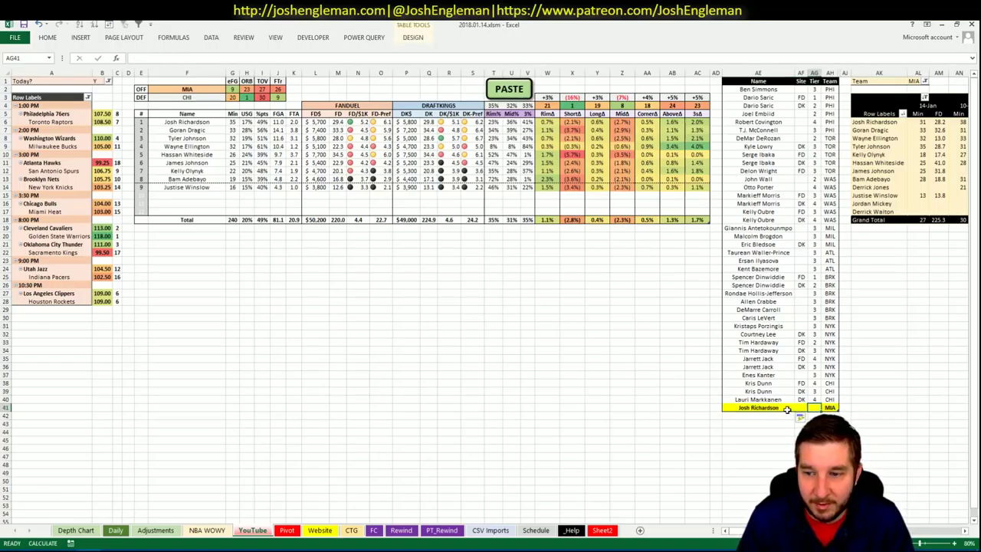
pyautogui.write('3')
pyautogui.press('Return')
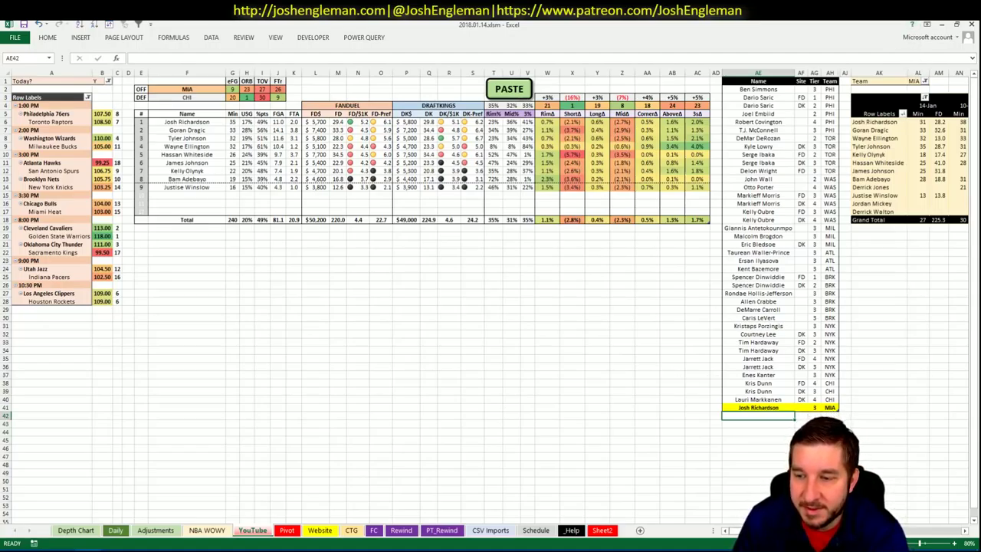
# - Check the Heat's recent games, then add Tyler Johnson to the pick list for site FD with Tier 4
pyautogui.hscroll(5, 490, 307)
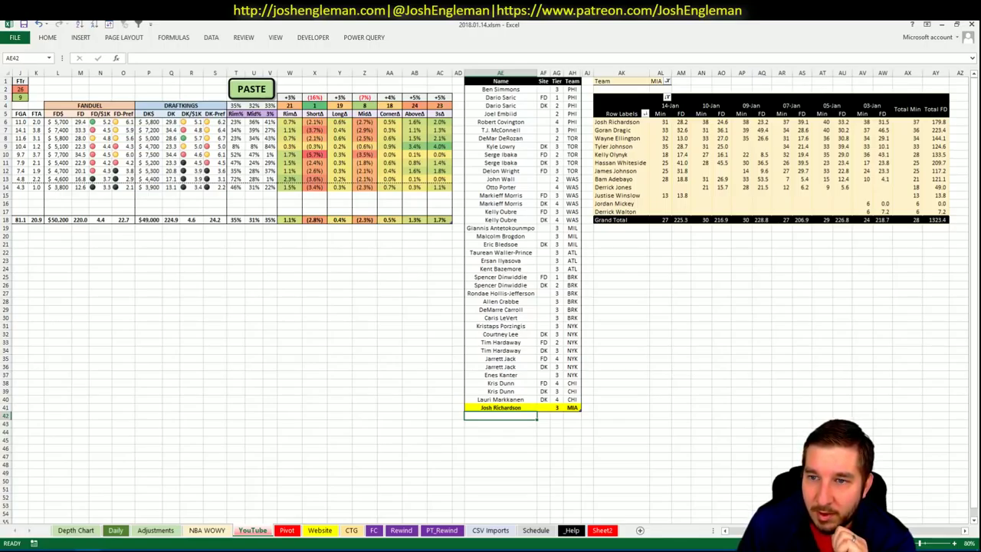
pyautogui.hscroll(1, 491, 306)
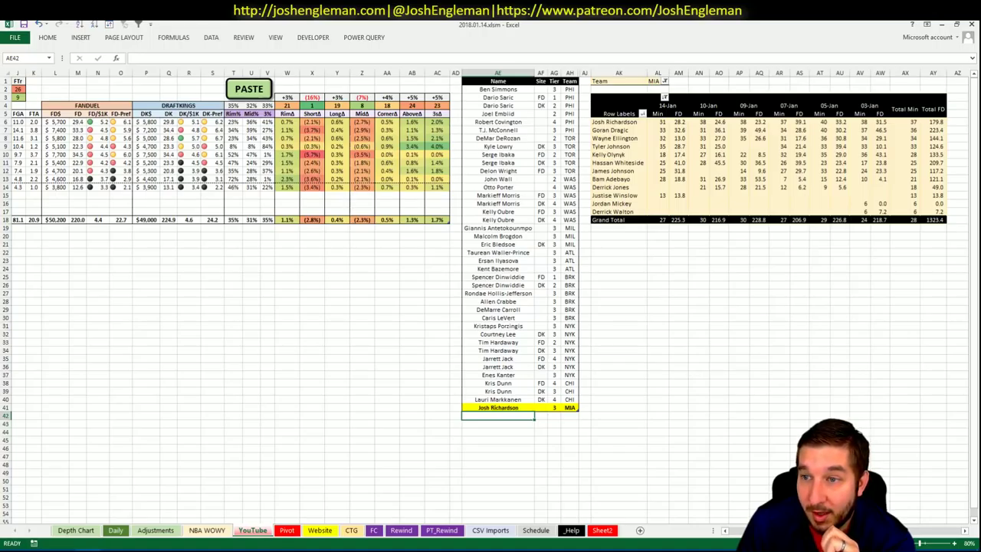
pyautogui.hscroll(-5, 490, 306)
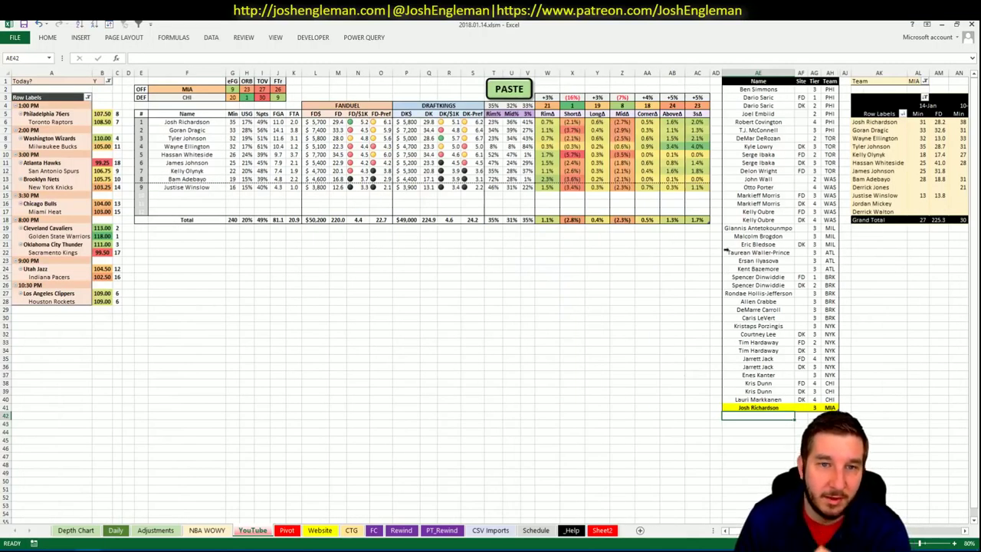
pyautogui.write('Tyl')
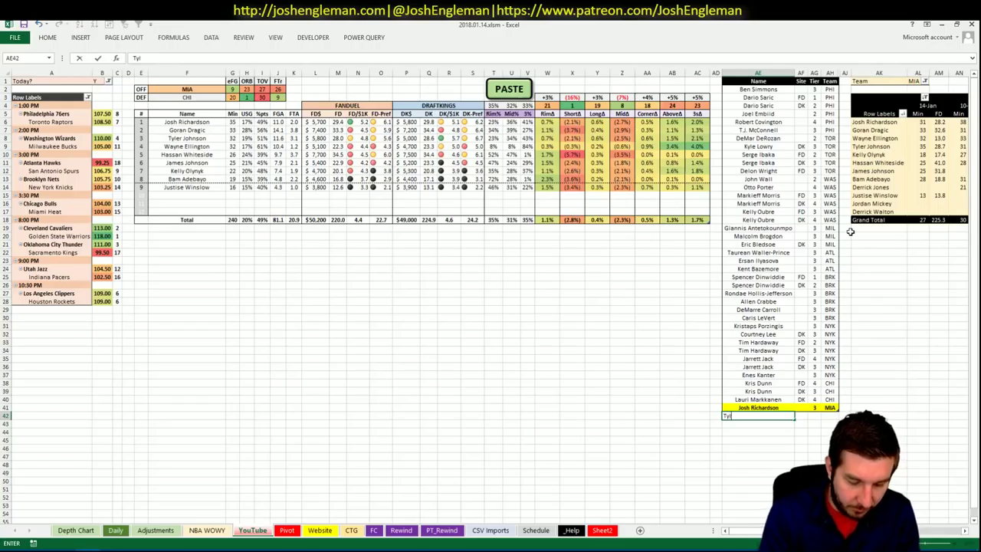
pyautogui.write('er Johnson')
pyautogui.press('Tab')
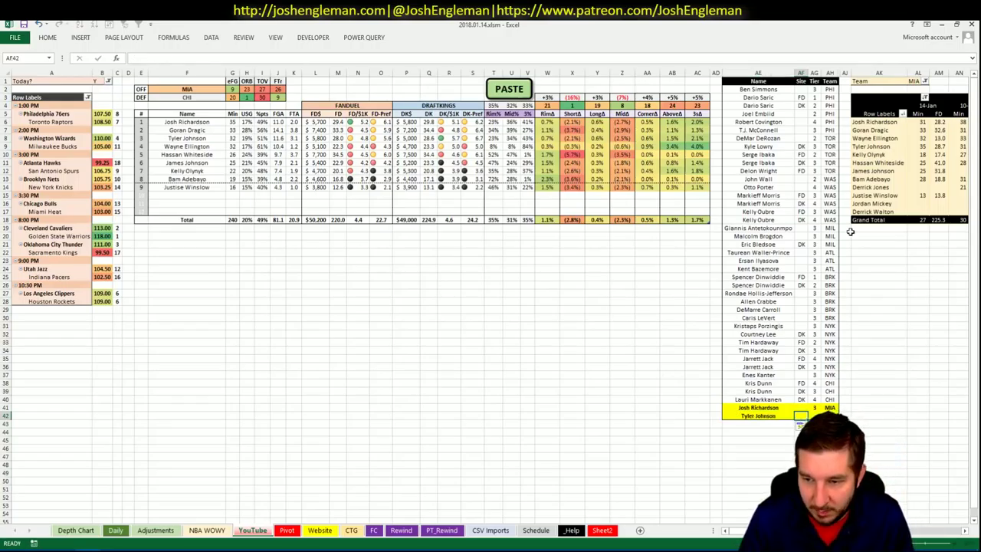
pyautogui.write('FD')
pyautogui.press('Tab')
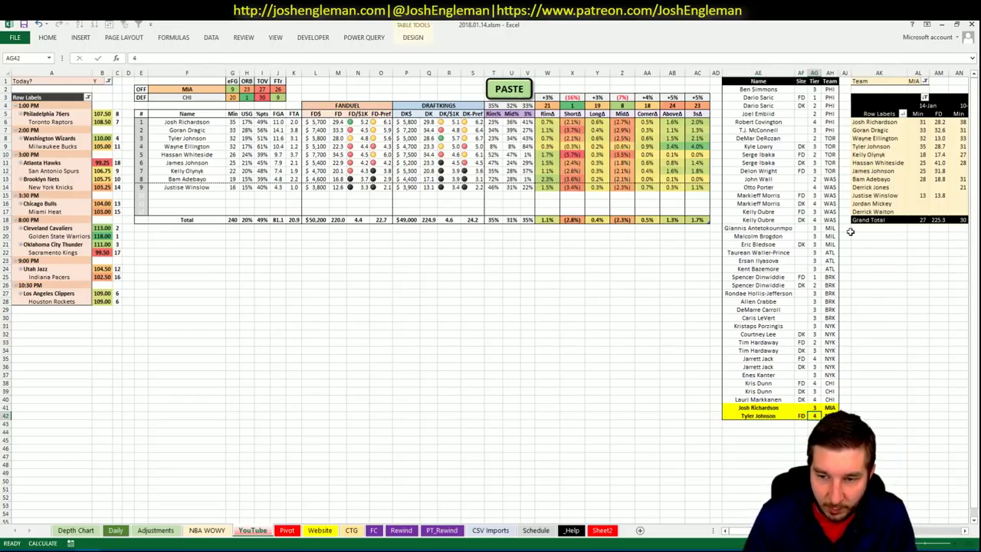
pyautogui.press('Return')
pyautogui.write('Tyler Johnson')
pyautogui.press('Tab')
pyautogui.write('DK')
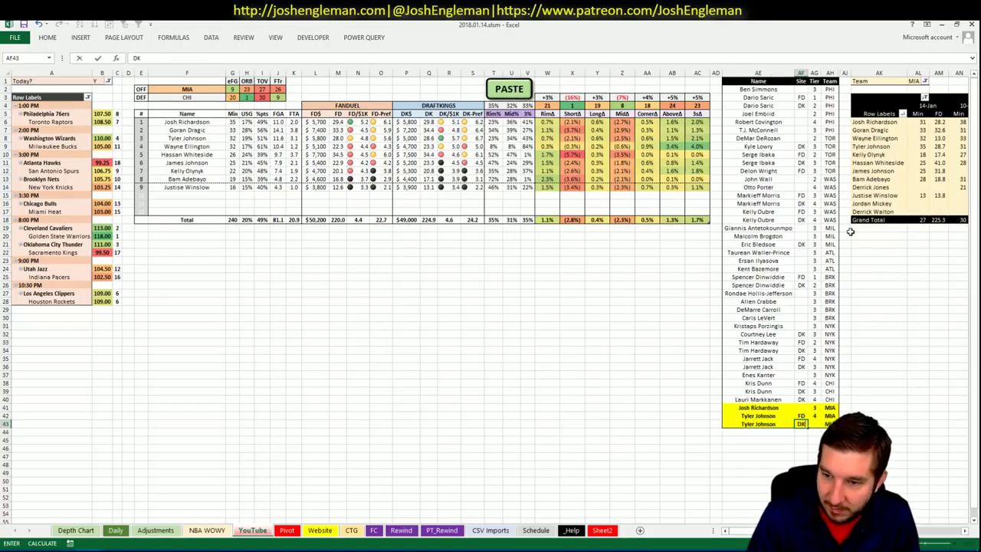
pyautogui.press('Return')
pyautogui.press('Return')
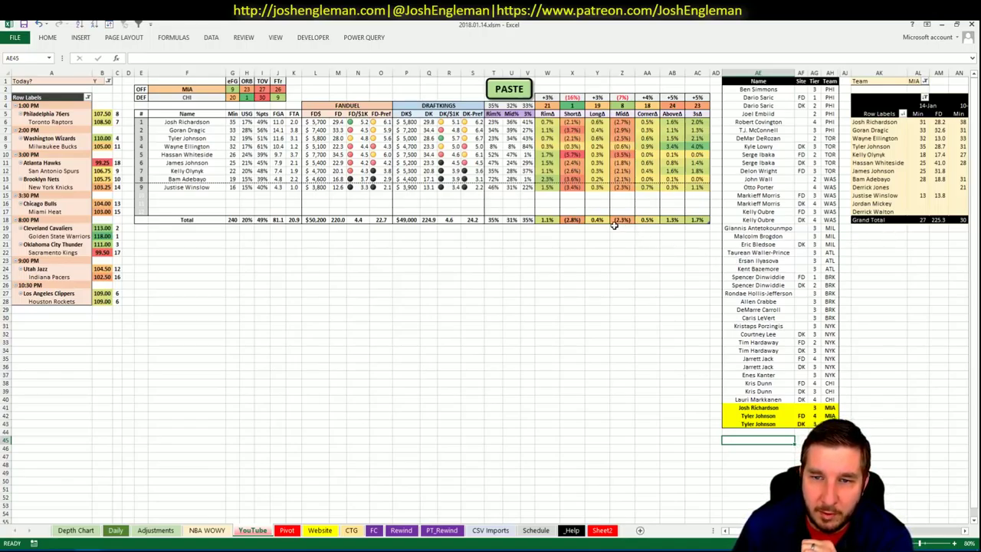
# - Add Wayne Ellington to the next row of the pick list for site DK with Tier 3
pyautogui.click(525, 146)
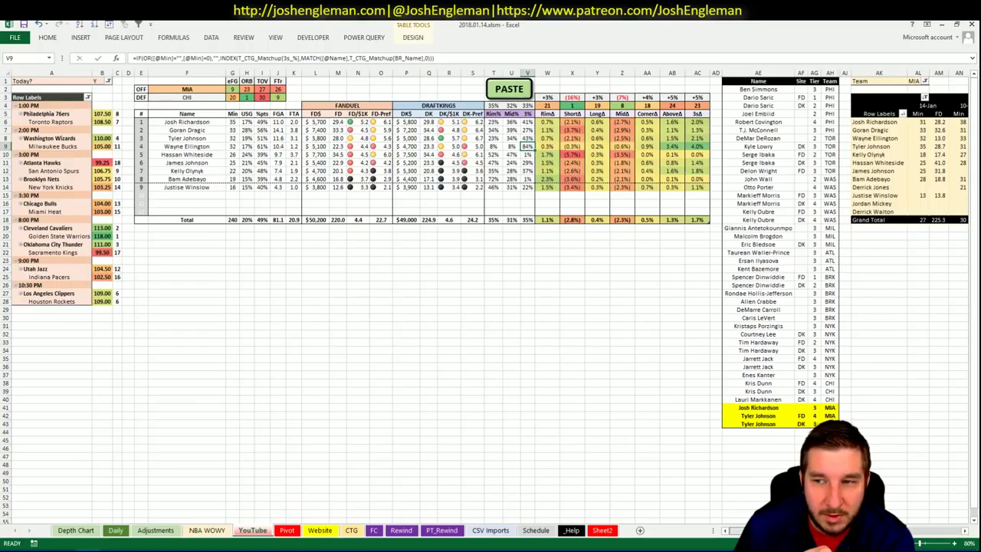
pyautogui.hscroll(5, 682, 444)
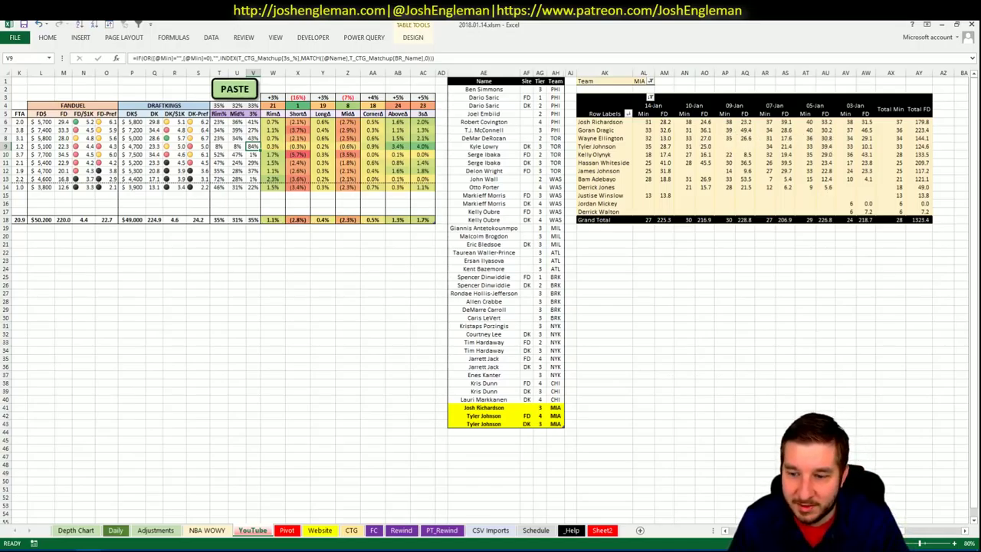
pyautogui.hscroll(-5, 491, 291)
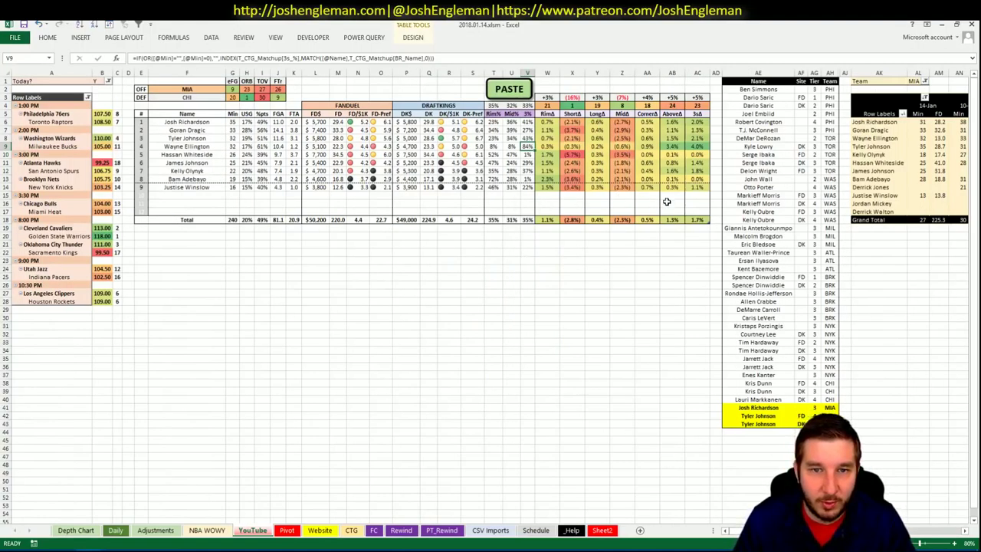
pyautogui.click(734, 432)
pyautogui.write('Wayne Ellington')
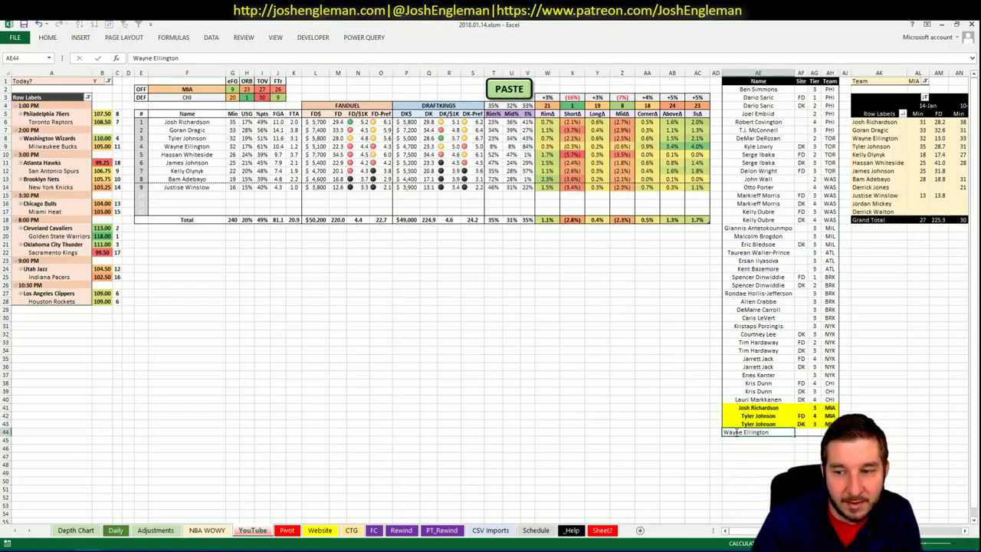
pyautogui.press('Tab')
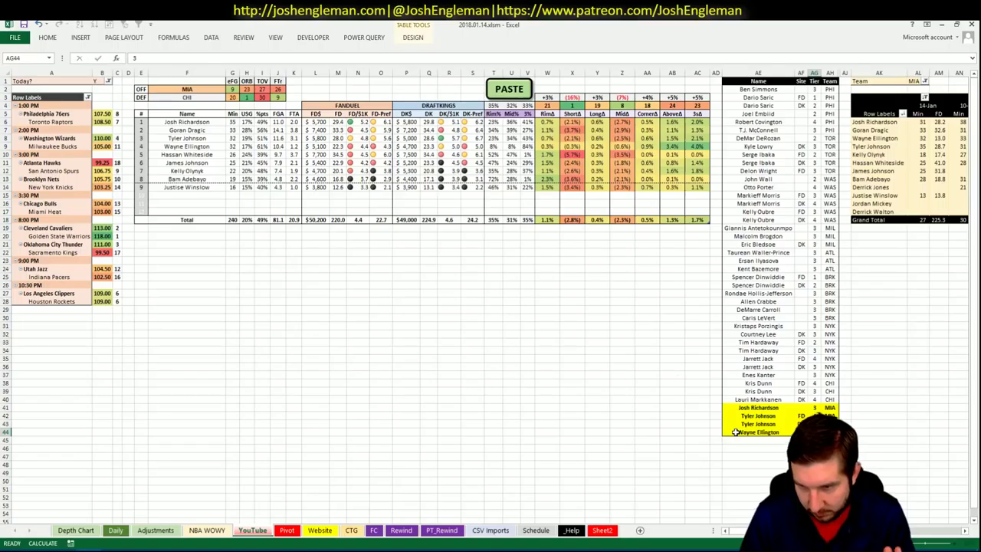
pyautogui.press('Return')
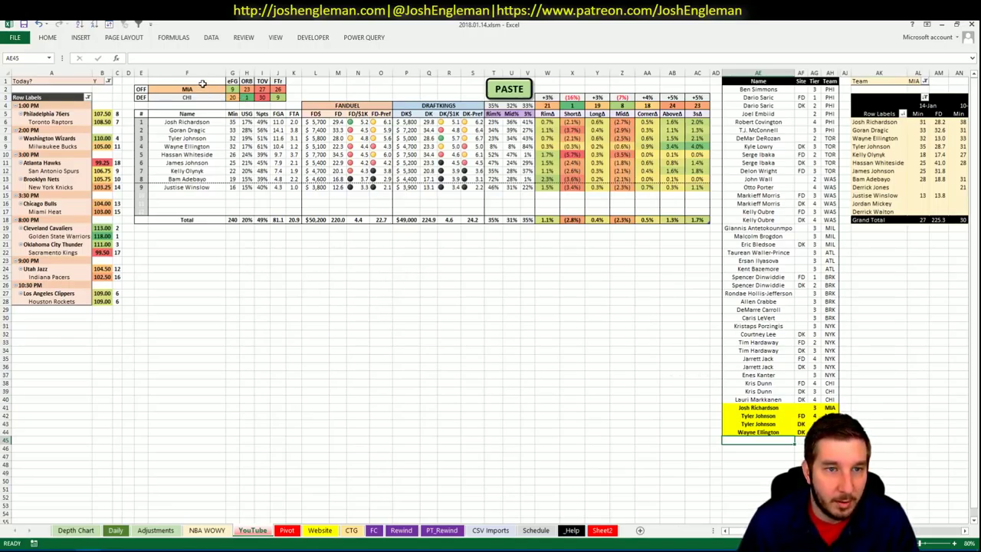
# - Sort the whole pick list alphabetically by team
pyautogui.click(201, 87)
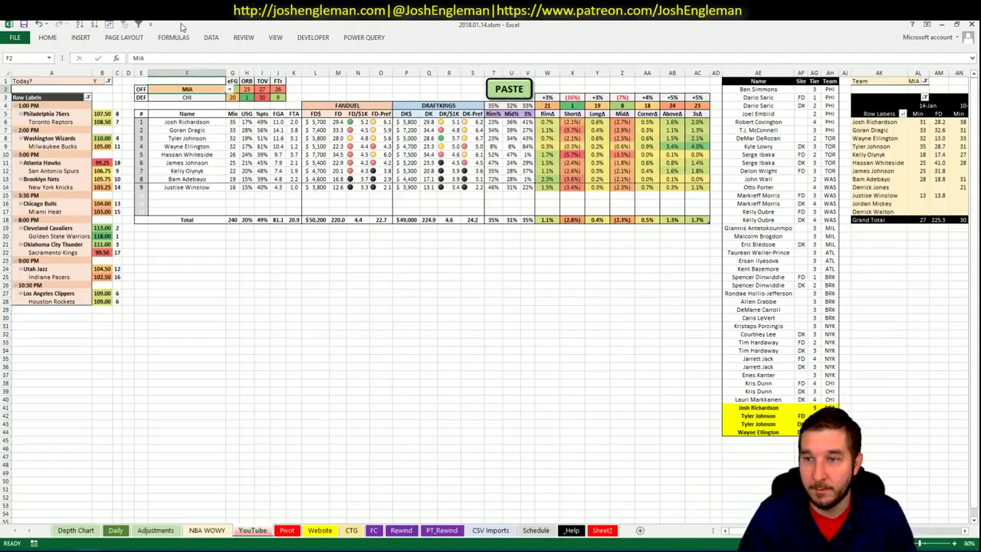
pyautogui.click(774, 172)
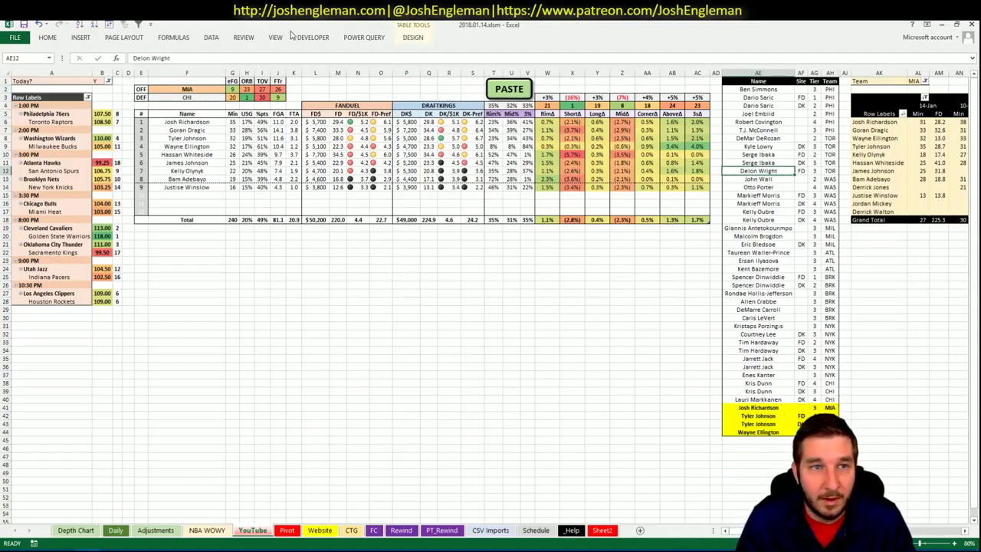
pyautogui.click(111, 28)
pyautogui.click(541, 410)
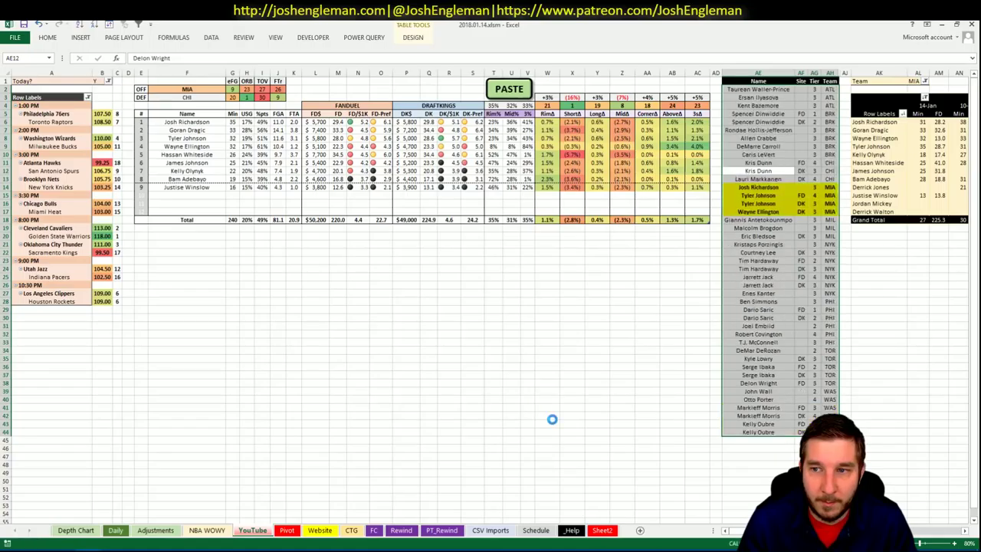
pyautogui.hscroll(7, 969, 485)
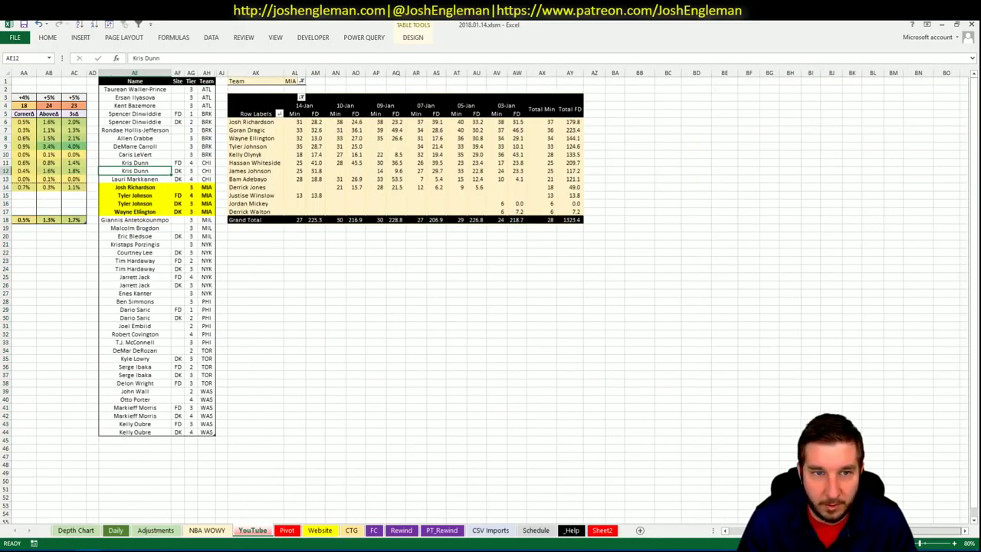
pyautogui.hscroll(-1, 694, 411)
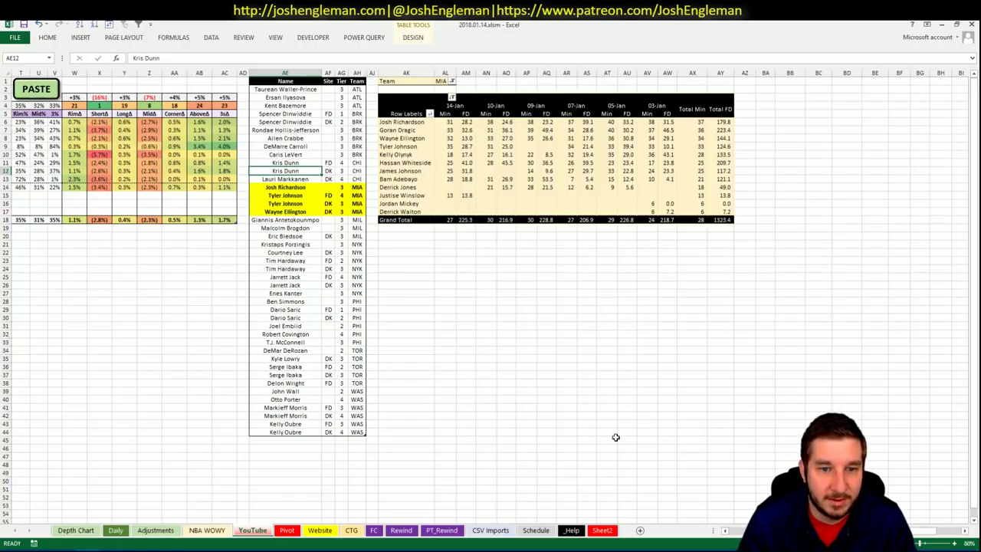
pyautogui.click(519, 407)
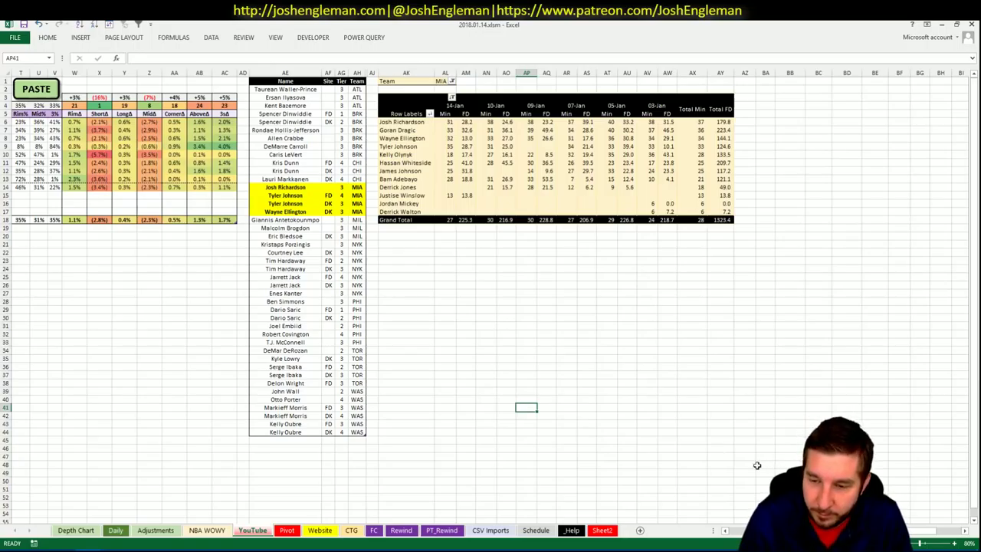
# - Set the offensive team of the matchup table to CLE
pyautogui.hscroll(-6, 530, 200)
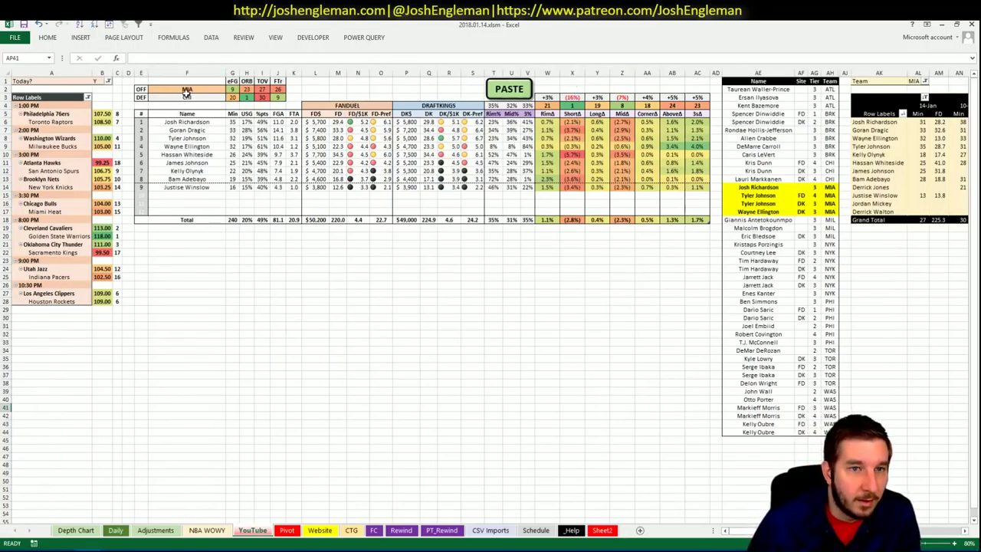
pyautogui.click(187, 90)
pyautogui.write('CLE')
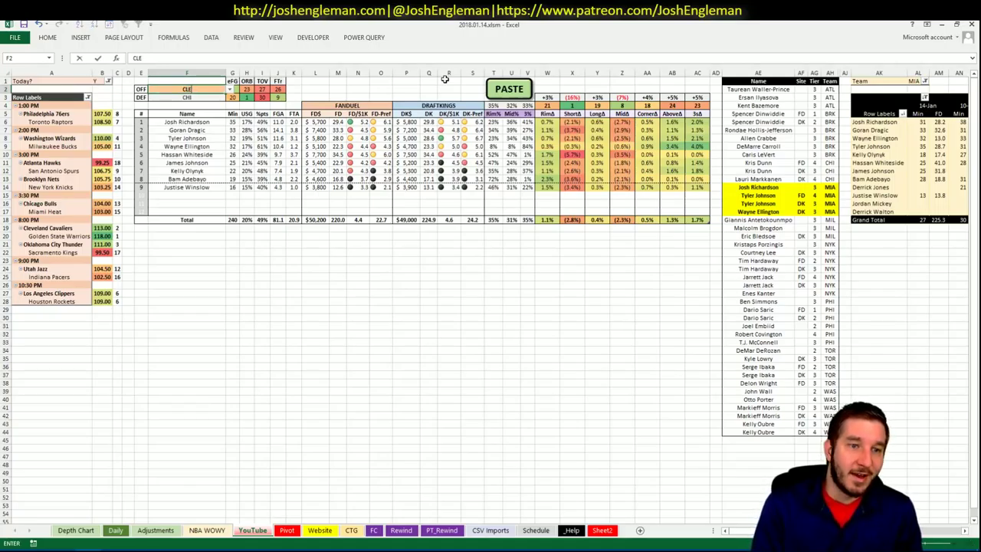
pyautogui.press('Return')
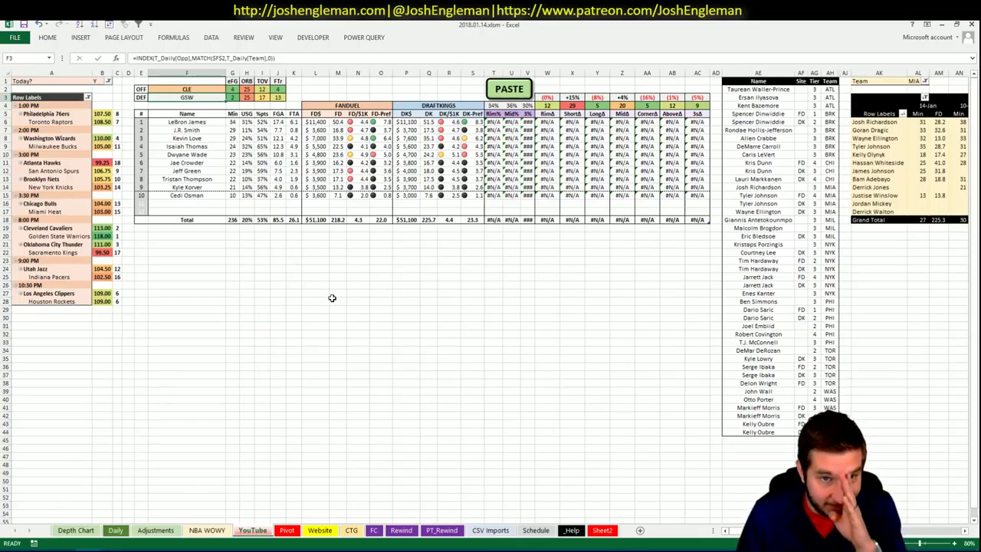
# - Switch to Cleaning the Glass, find the Cavaliers' team page and go to its Shooting: Frequency table
pyautogui.click(39, 546)
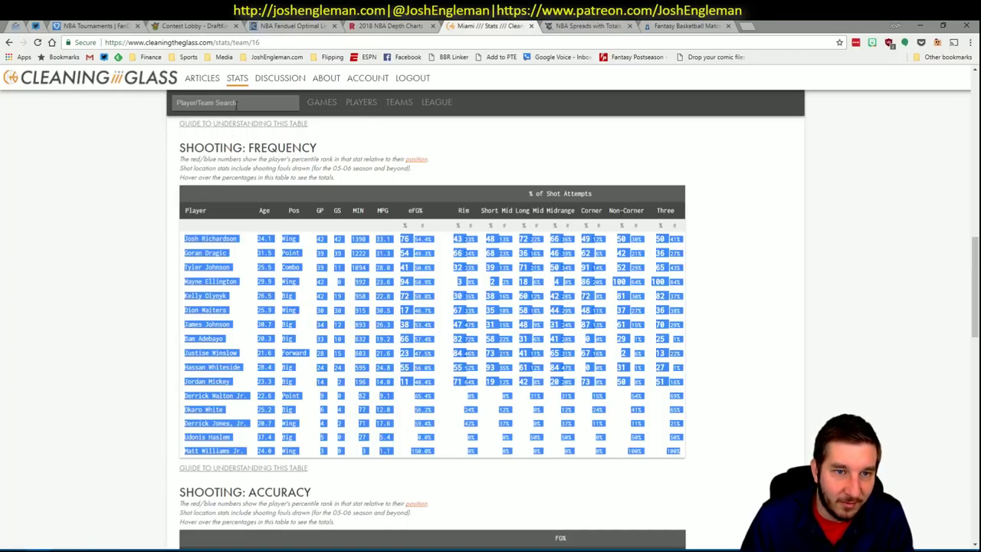
pyautogui.click(236, 105)
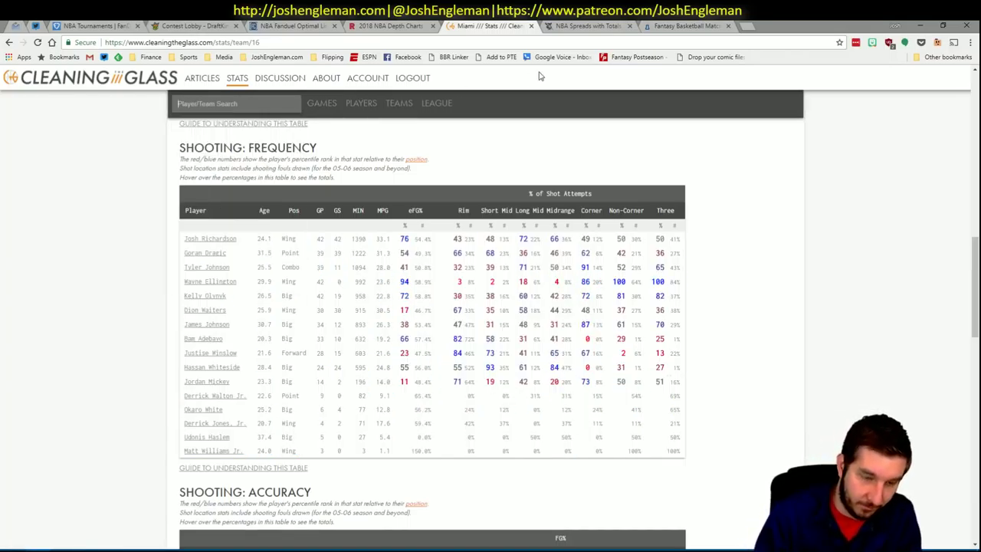
pyautogui.write('cle')
pyautogui.press('Down')
pyautogui.press('Return')
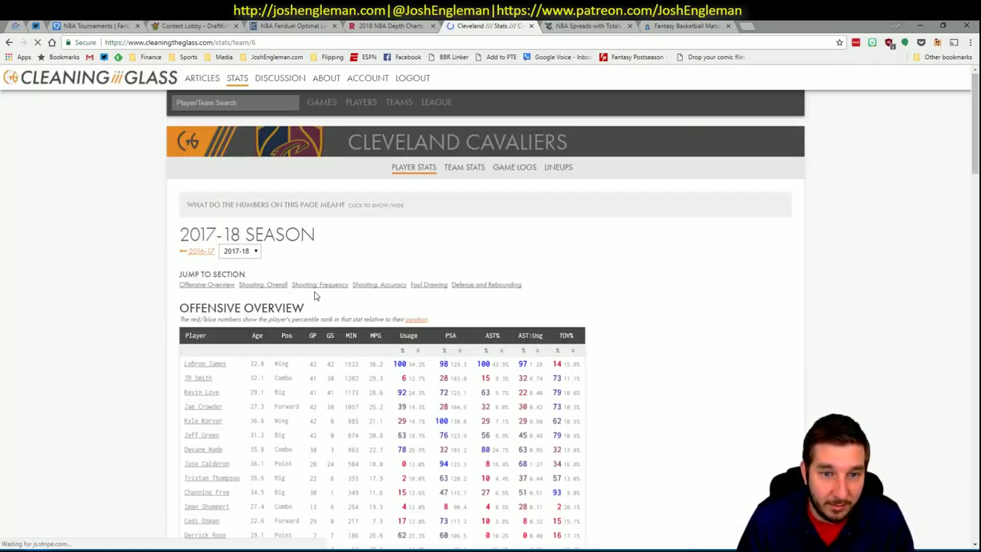
pyautogui.click(318, 285)
# - Copy all the Cavaliers' player rows of the Shooting: Frequency table and paste them into the Excel workbook
pyautogui.moveTo(673, 452); pyautogui.dragTo(184, 238)
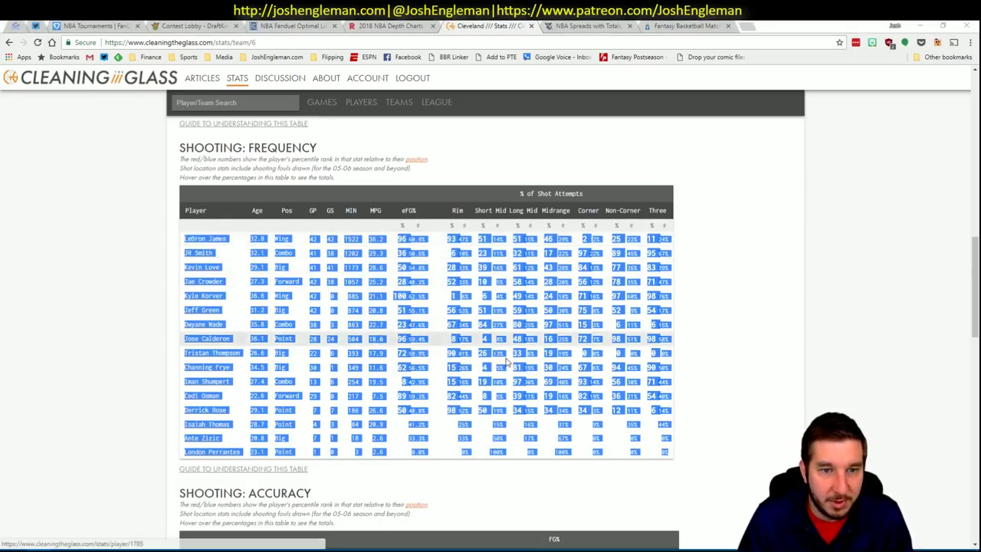
pyautogui.hotkey('alt', 'Tab')
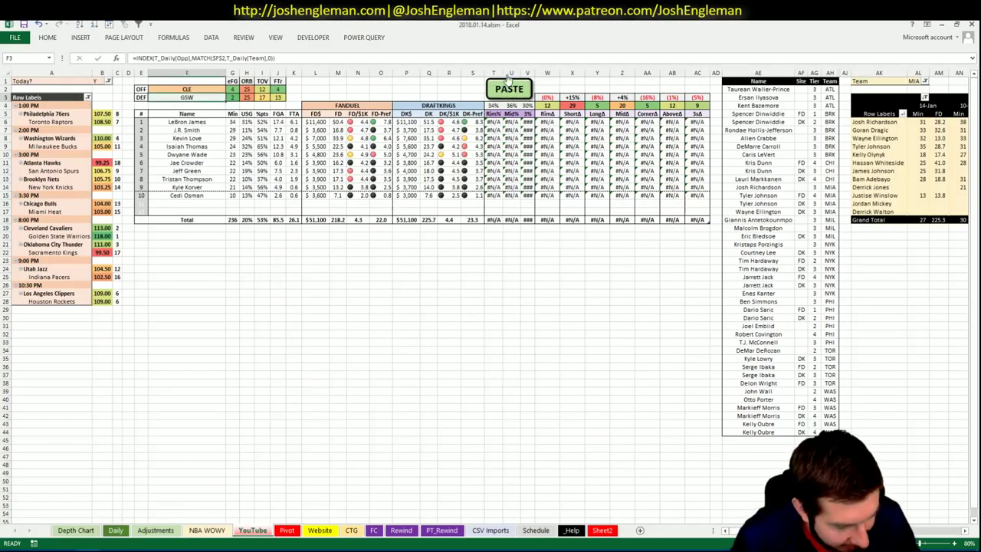
pyautogui.click(508, 83)
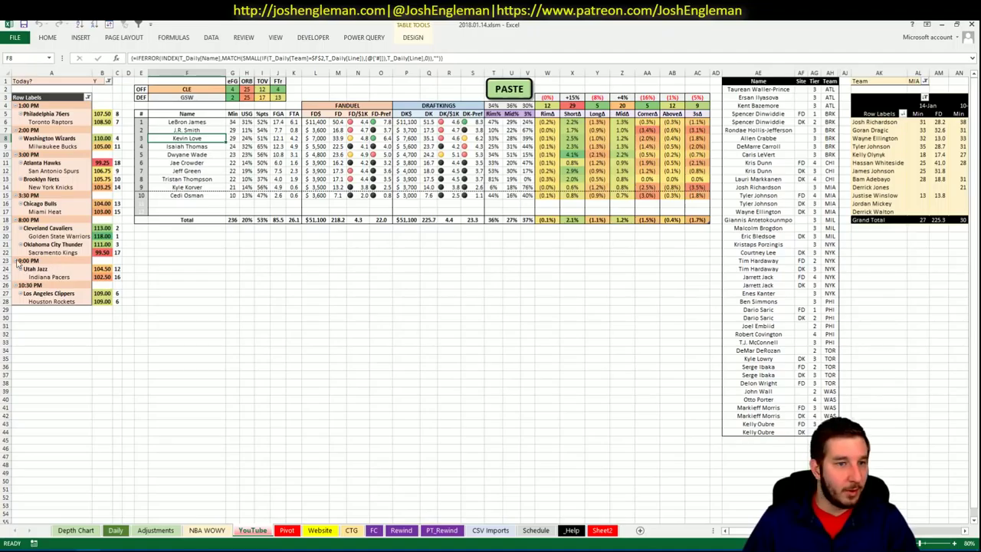
# - Split the worksheet view horizontally above row 19
pyautogui.click(10, 227)
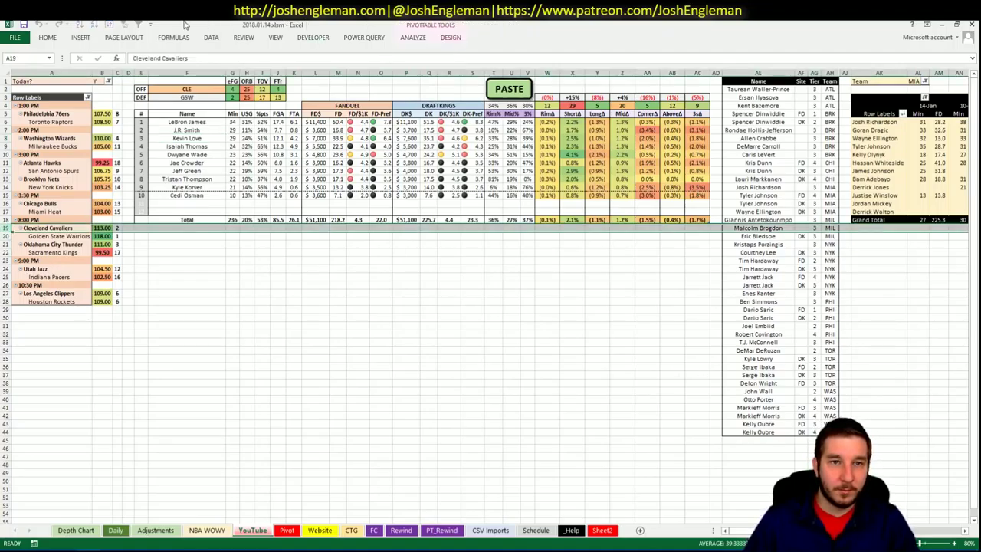
pyautogui.click(275, 38)
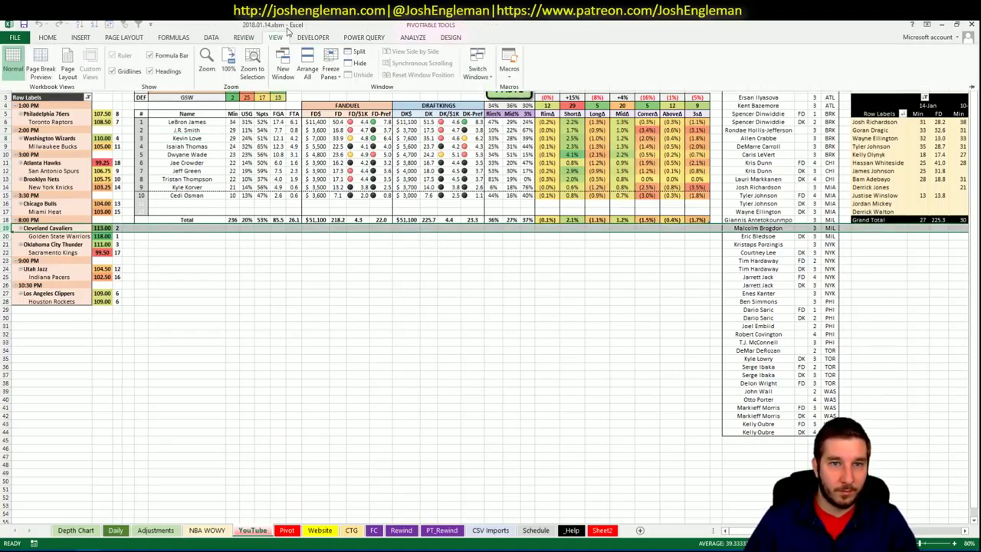
pyautogui.click(330, 71)
pyautogui.click(360, 104)
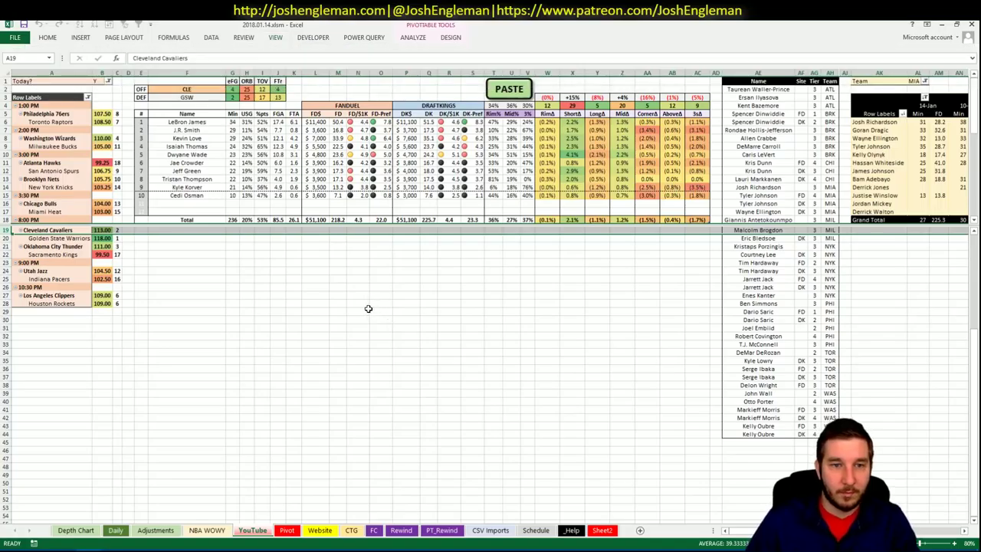
pyautogui.click(218, 280)
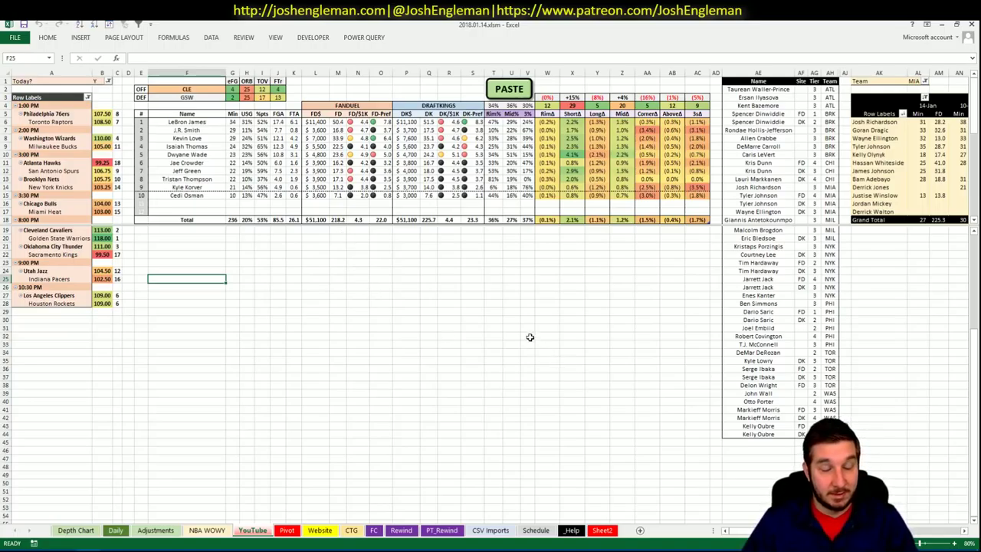
# - Filter the recent games pivot table by team CLE
pyautogui.click(912, 82)
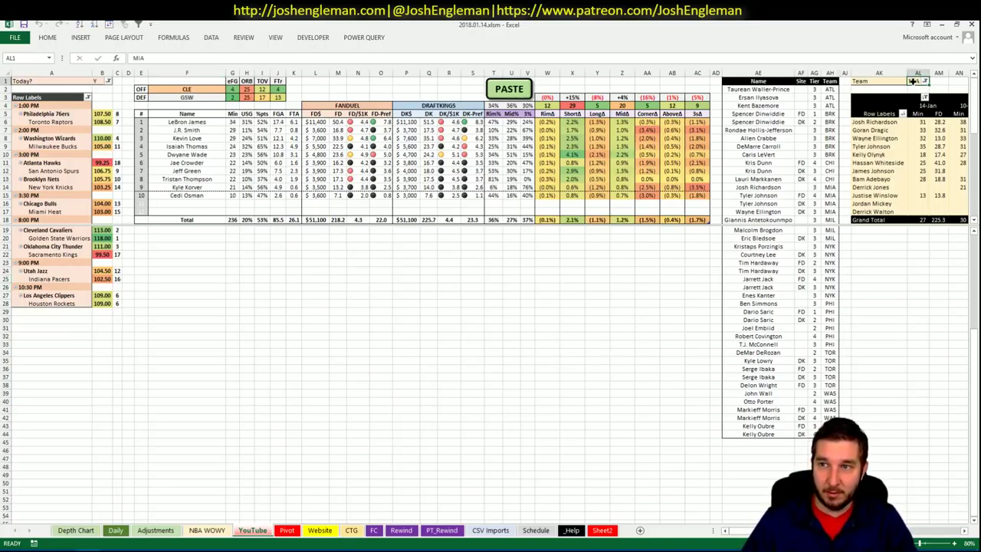
pyautogui.write('CLE')
pyautogui.press('Return')
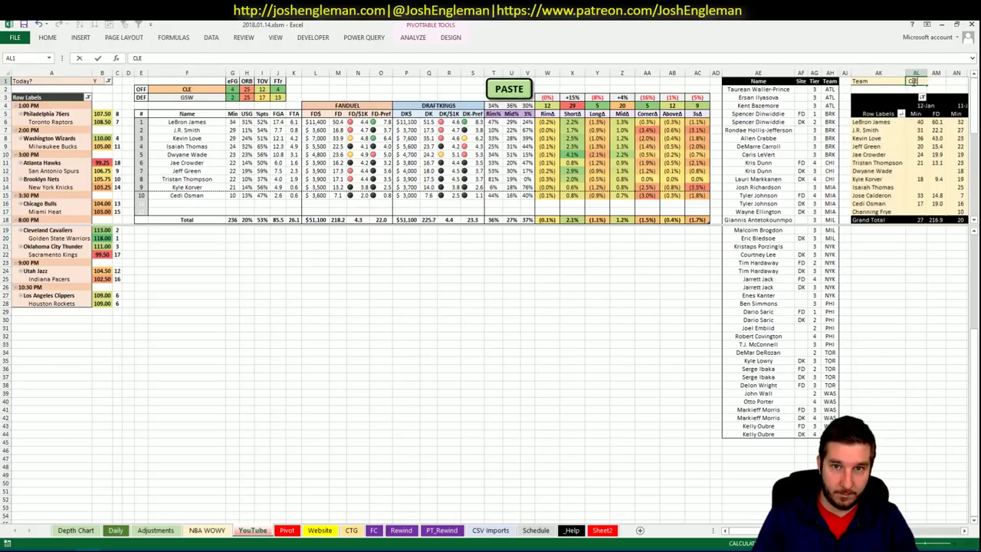
# - Apply the CLE team filter to the recent games pivot table and review the Cavaliers' minutes and FD points by date
pyautogui.press('Return')
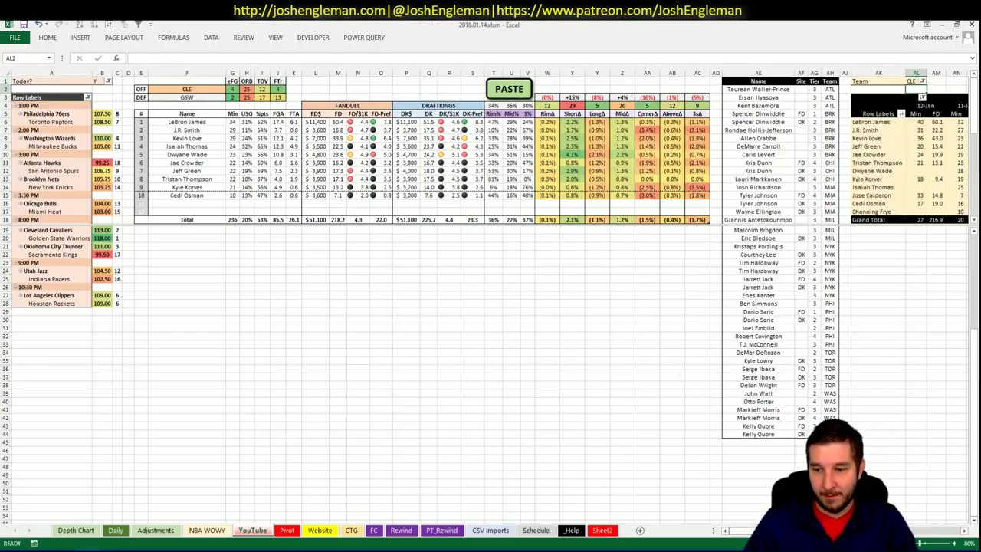
pyautogui.hscroll(5, 491, 298)
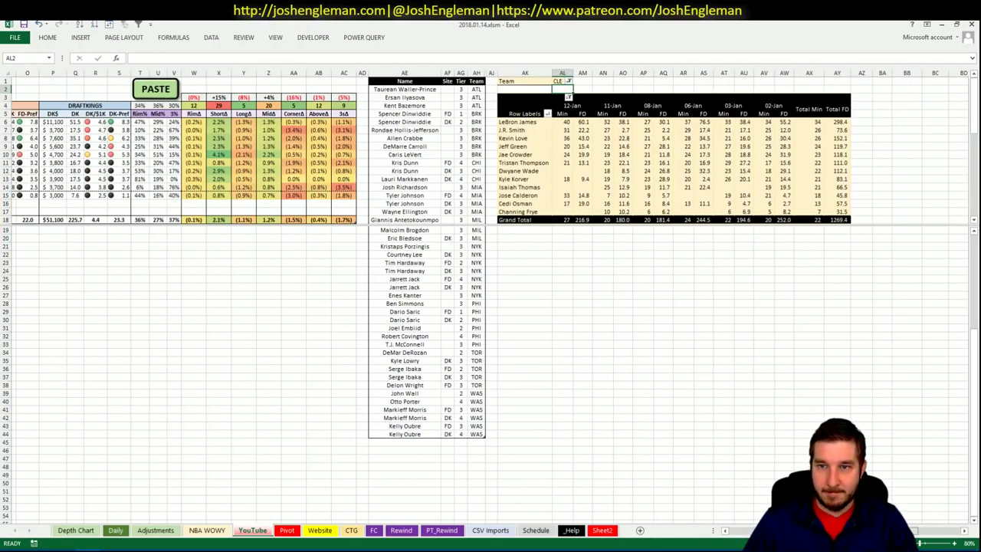
pyautogui.hscroll(-5, 621, 503)
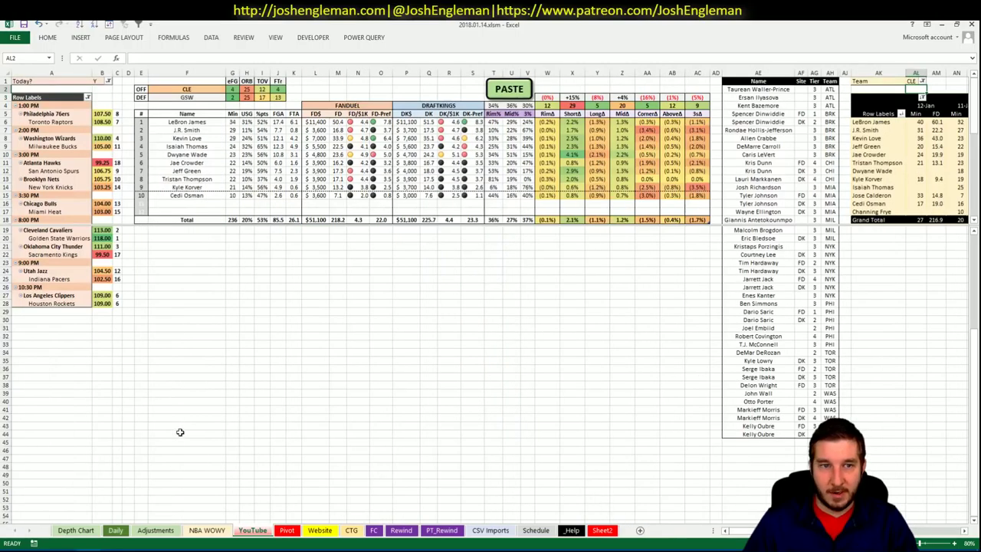
# - Switch to FantasyCruncher, review LeBron James's past games filtered by opponent GSW, and return to the Excel workbook
pyautogui.hotkey('alt', 'Tab')
pyautogui.click(253, 26)
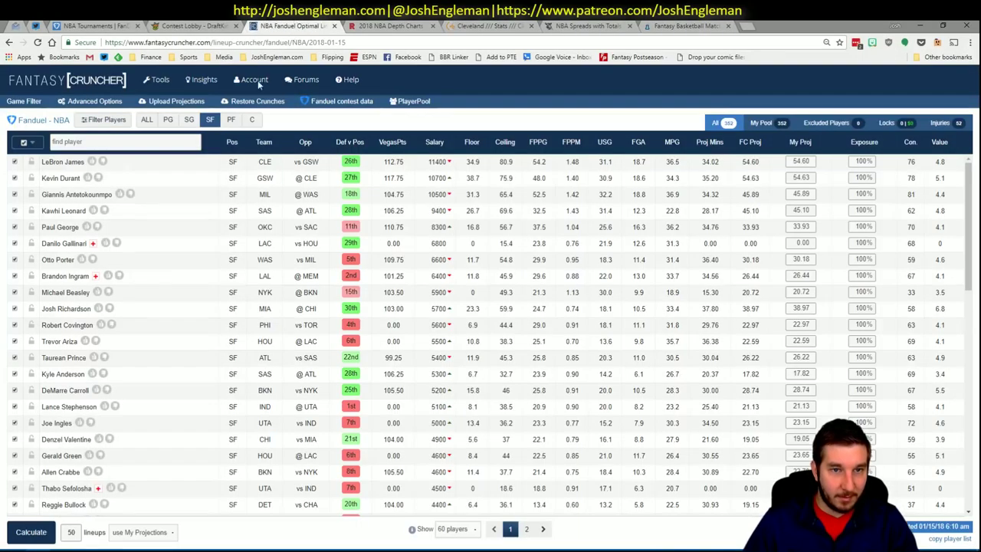
pyautogui.click(60, 161)
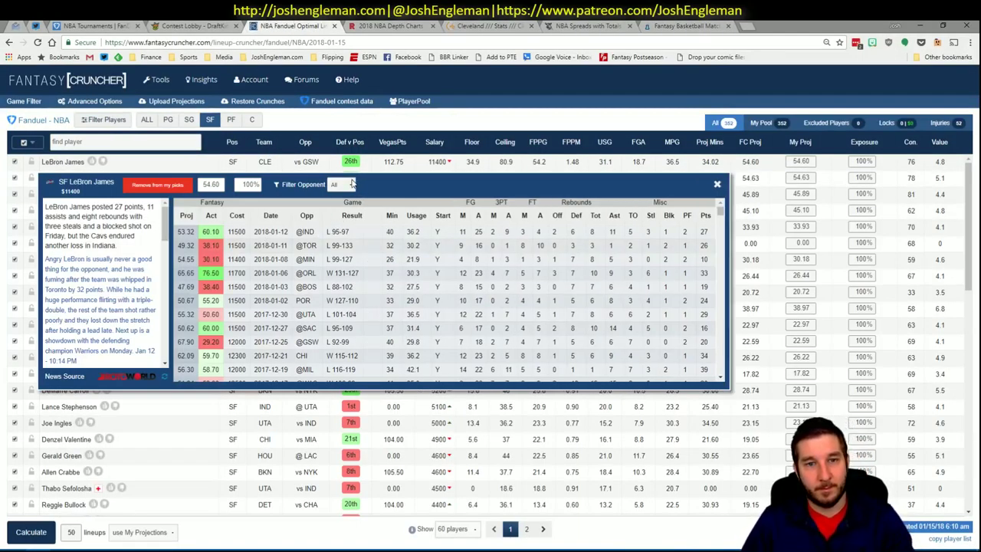
pyautogui.click(343, 184)
pyautogui.click(341, 222)
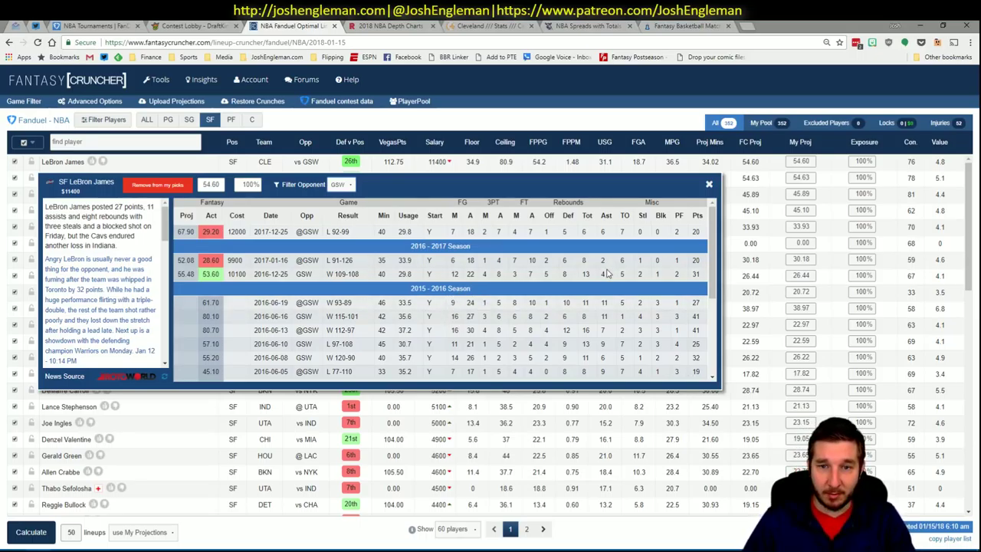
pyautogui.click(710, 187)
pyautogui.hotkey('alt', 'Tab')
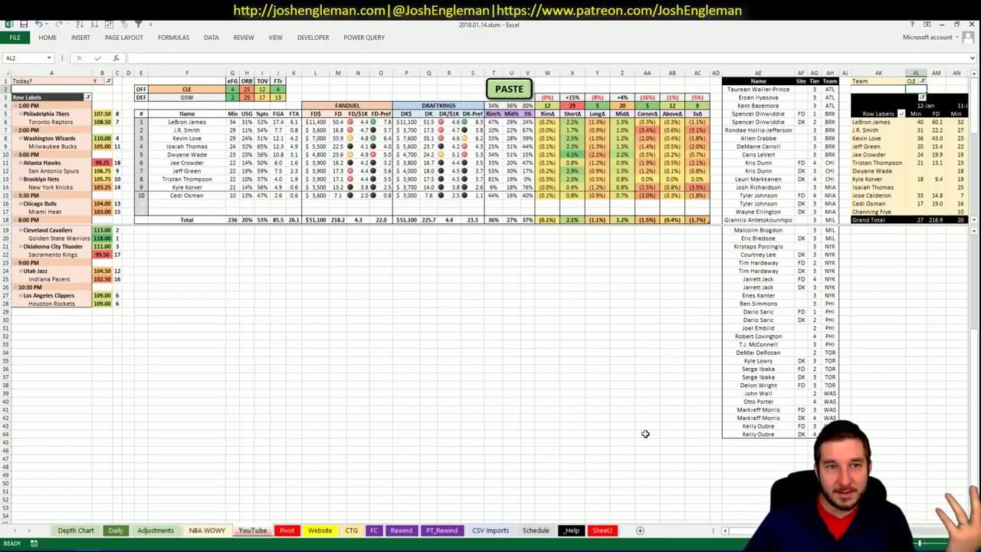
# - Check the Cavaliers' recent games, and review Kevin Love's game log against opponent GSW among the centers in FantasyCruncher
pyautogui.click(771, 440)
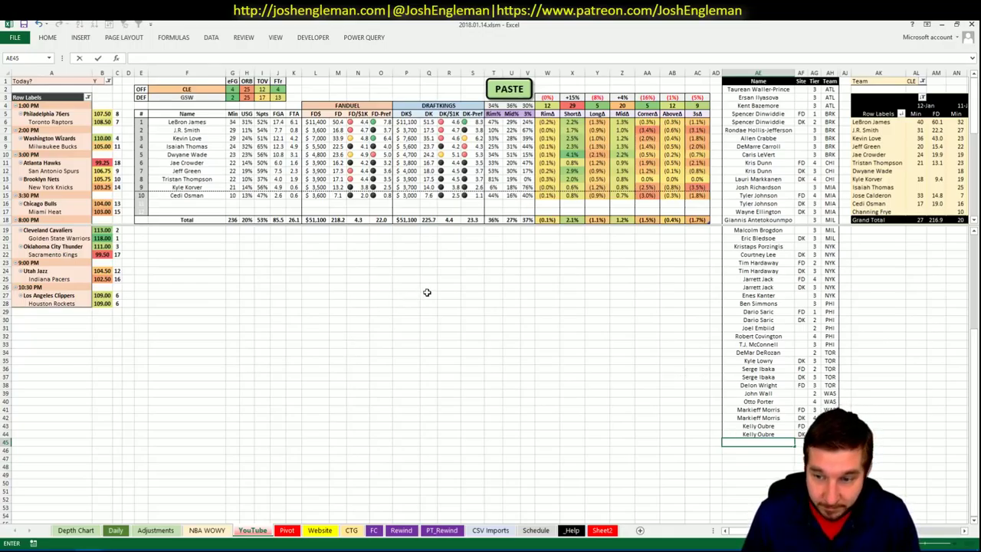
pyautogui.press('Escape')
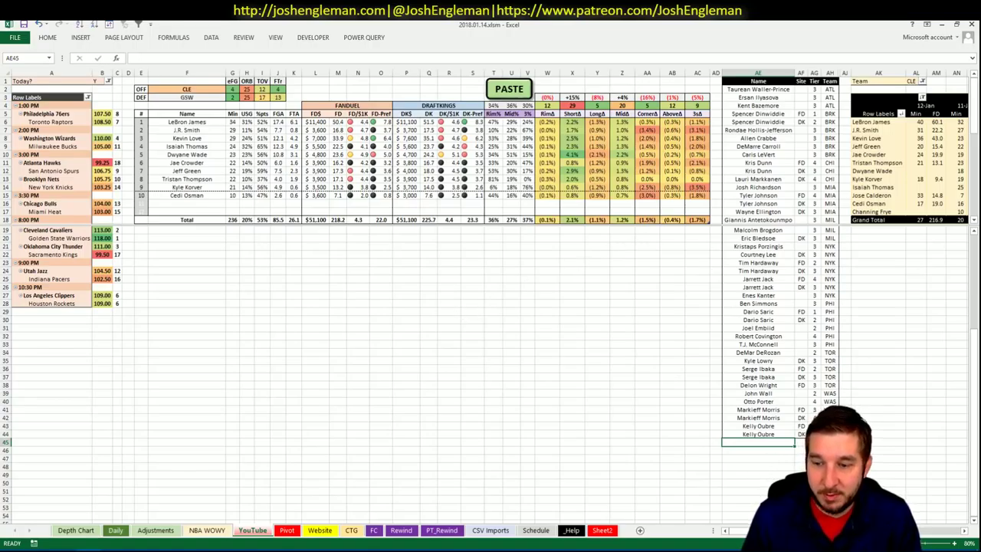
pyautogui.hscroll(5, 490, 296)
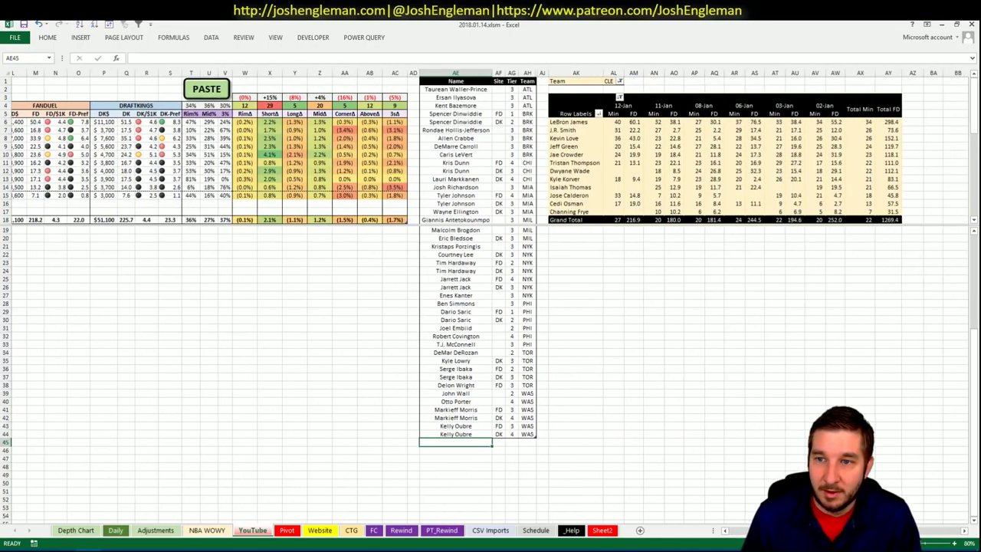
pyautogui.hscroll(-1, 419, 234)
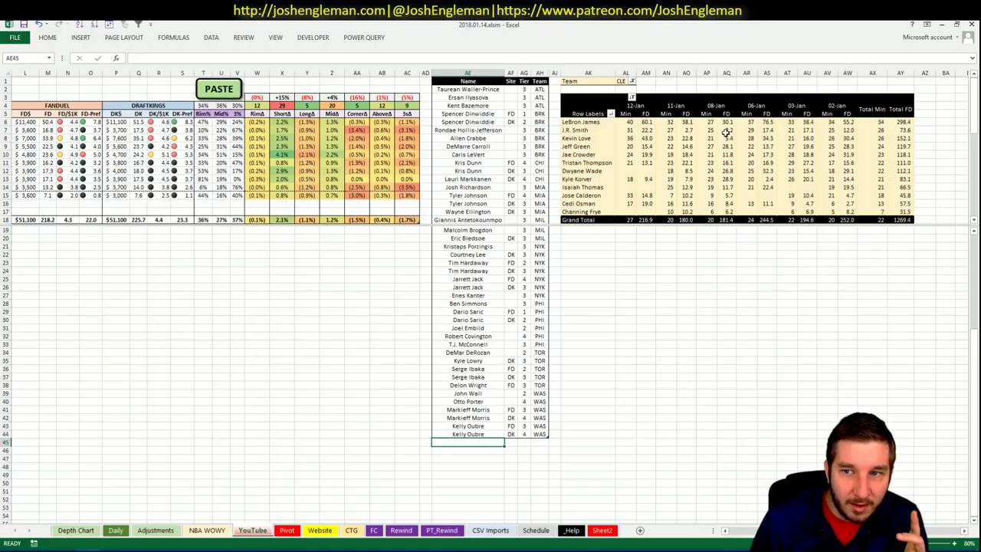
pyautogui.hscroll(-5, 745, 520)
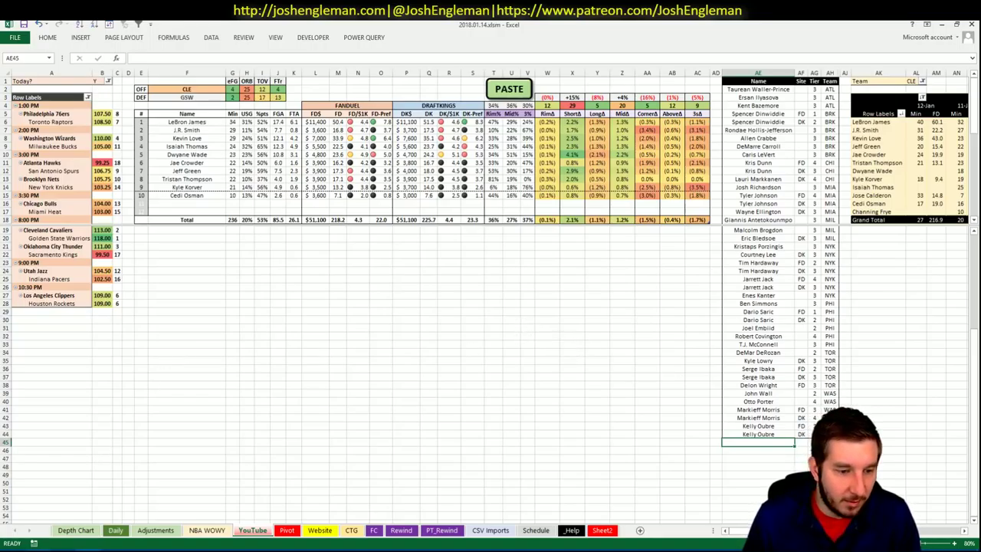
pyautogui.hotkey('alt', 'Tab')
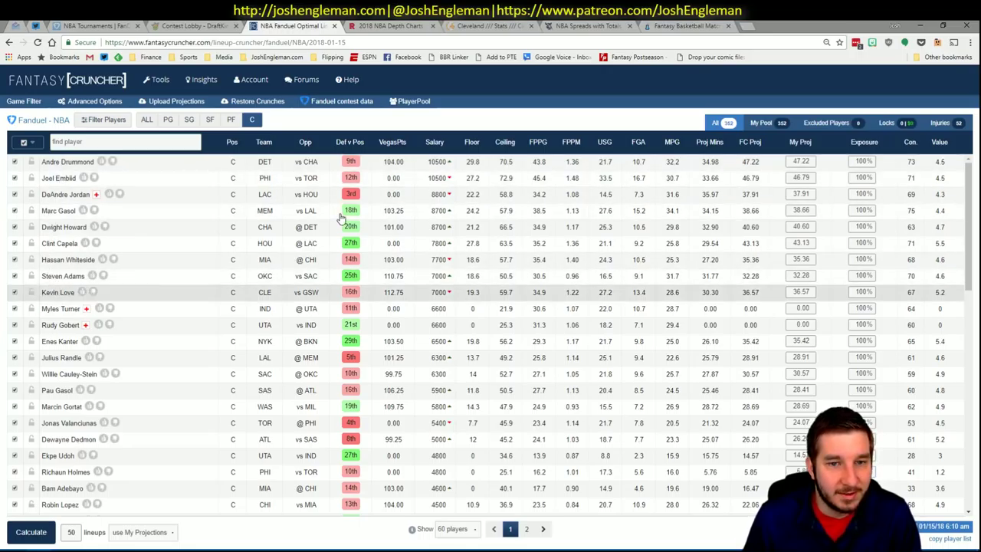
pyautogui.click(57, 293)
pyautogui.click(327, 315)
pyautogui.click(325, 334)
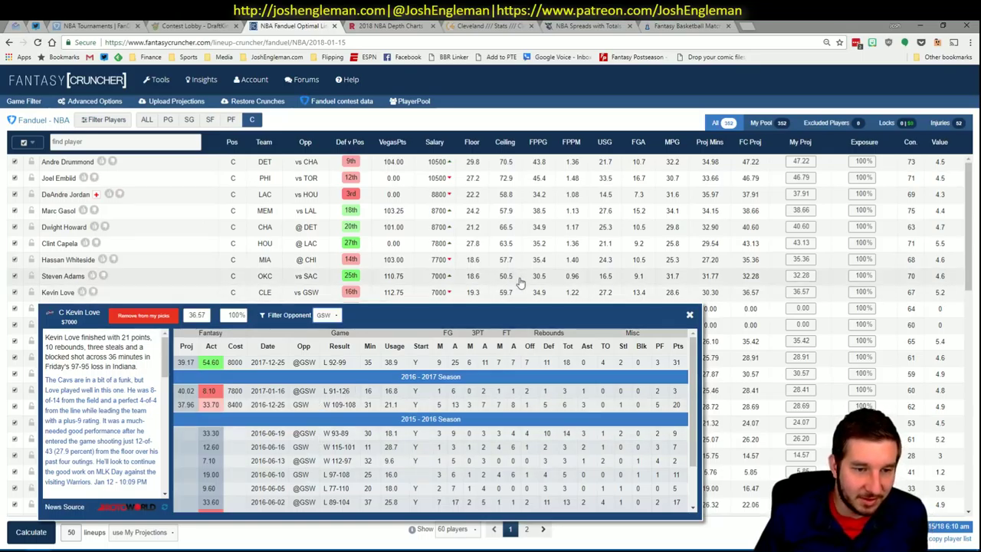
pyautogui.click(690, 315)
pyautogui.hotkey('alt', 'Tab')
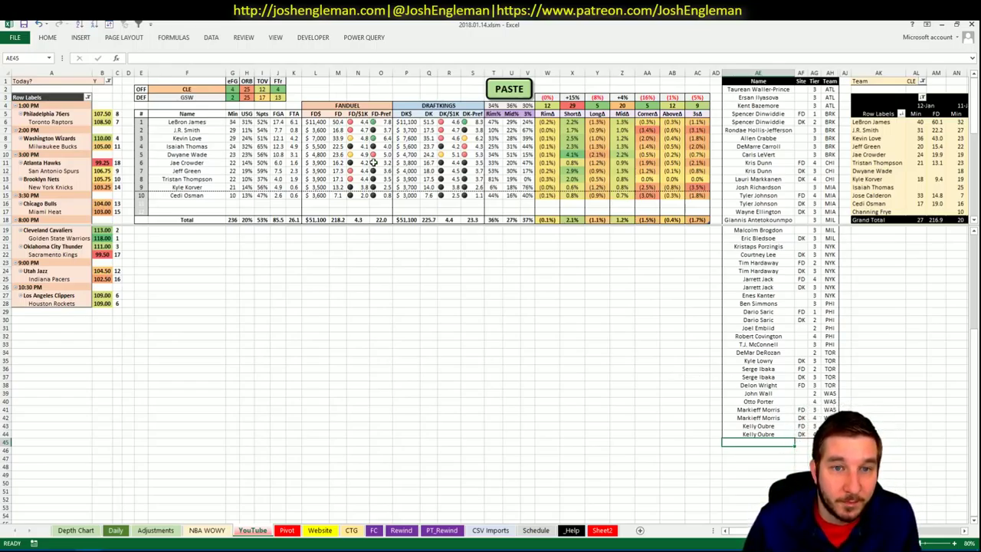
# - Add Kevin Love to the end of the picks list with site FD, tier 3 and team CLE
pyautogui.write('Ke')
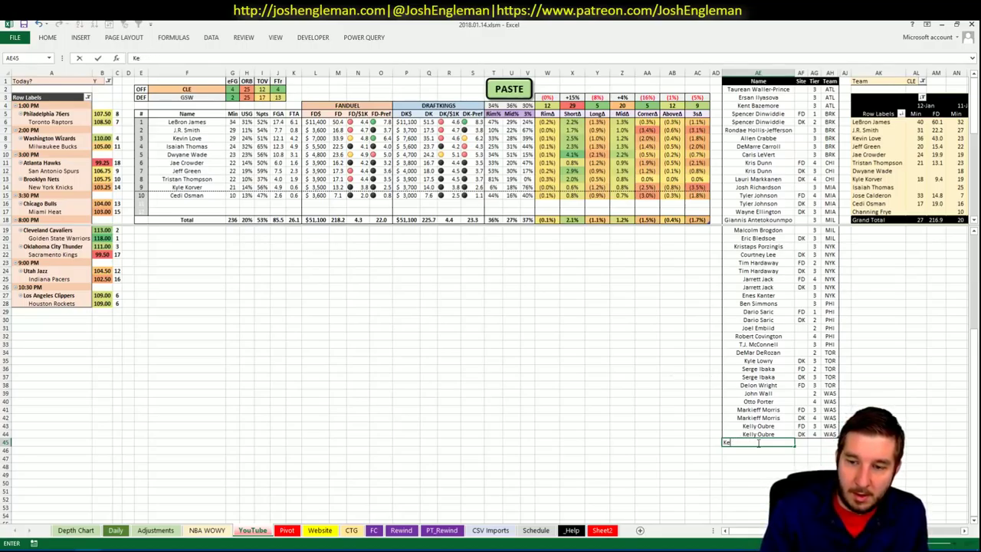
pyautogui.write('vin Love')
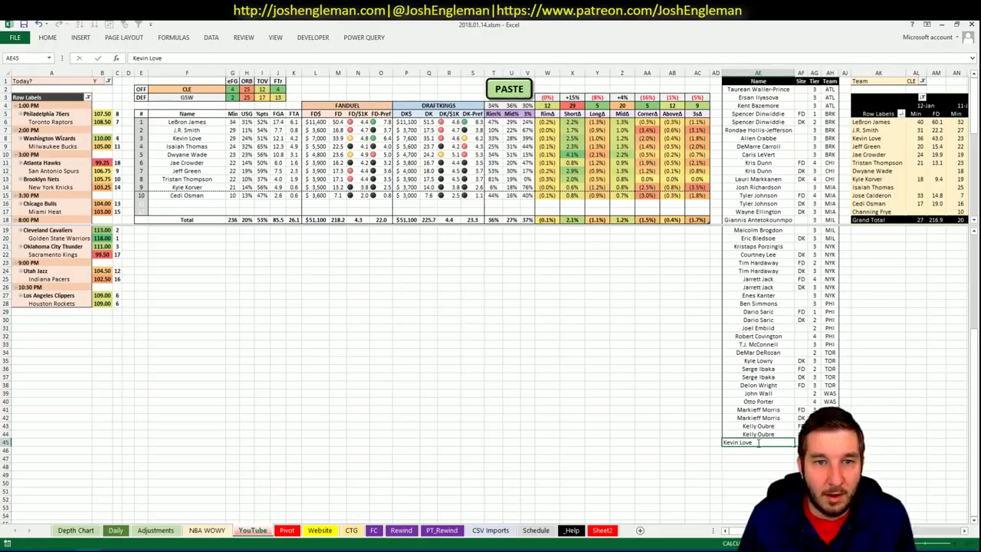
pyautogui.press('Tab')
pyautogui.press('Tab')
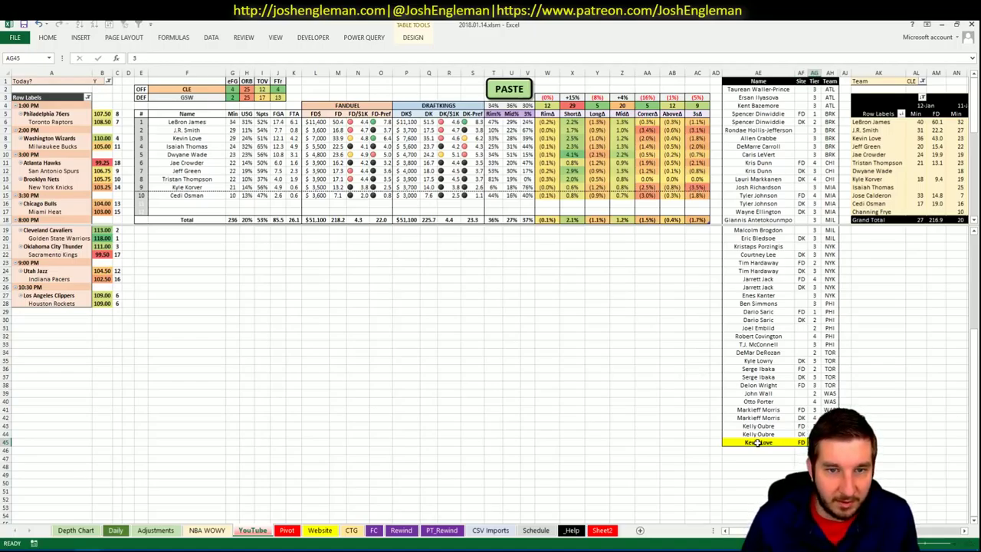
pyautogui.press('Return')
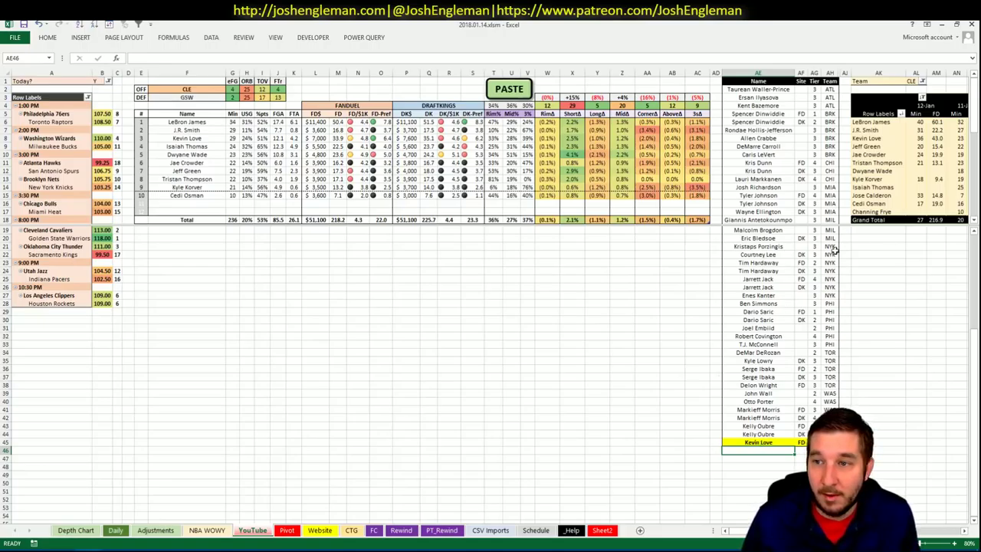
# - Recheck the Cavaliers' recent games and add Dwyane Wade below Kevin Love in the picks list with tier 4 and no site
pyautogui.click(917, 83)
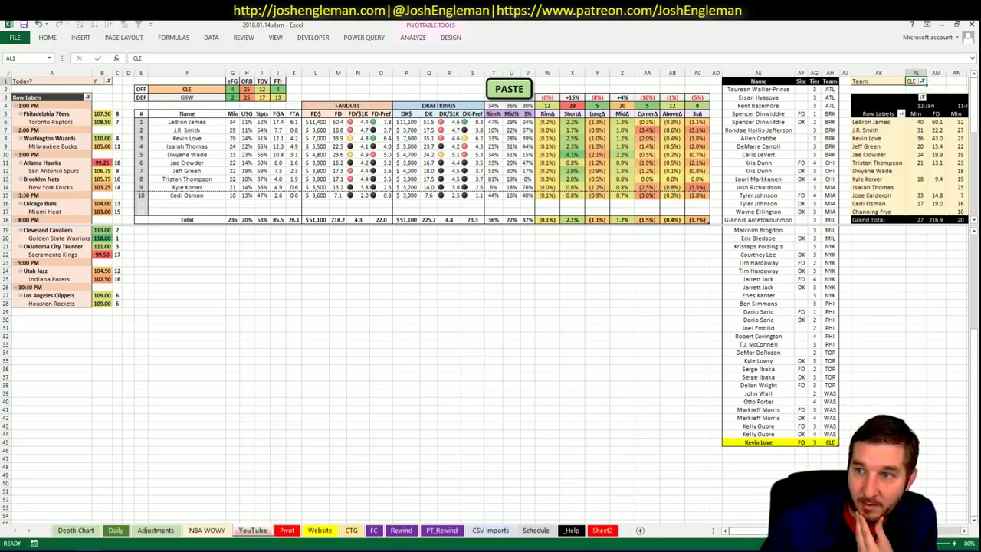
pyautogui.hscroll(3, 490, 295)
pyautogui.hscroll(3, 734, 535)
pyautogui.hscroll(-6, 734, 535)
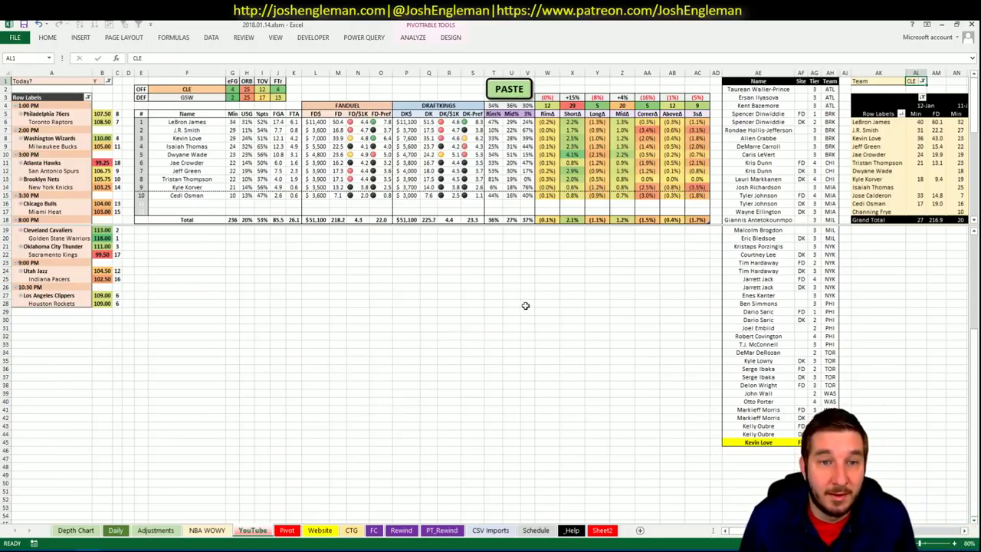
pyautogui.click(477, 295)
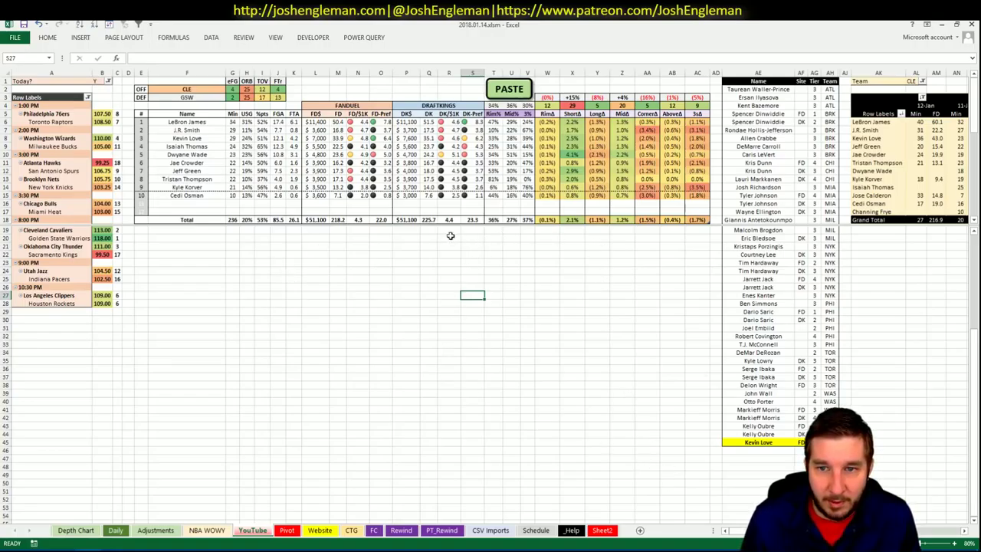
pyautogui.click(747, 450)
pyautogui.write('Dwyane Wade')
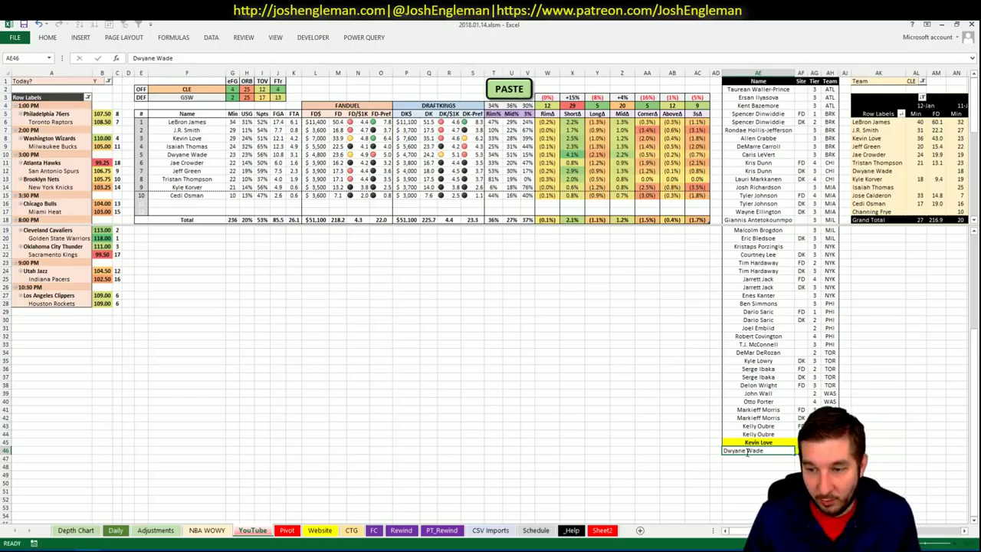
pyautogui.press('Tab')
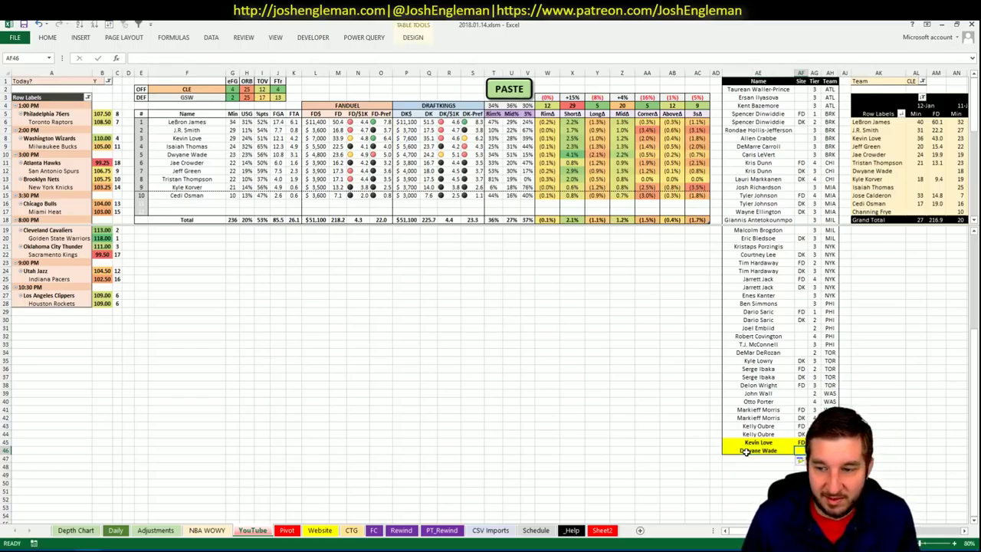
pyautogui.press('Tab')
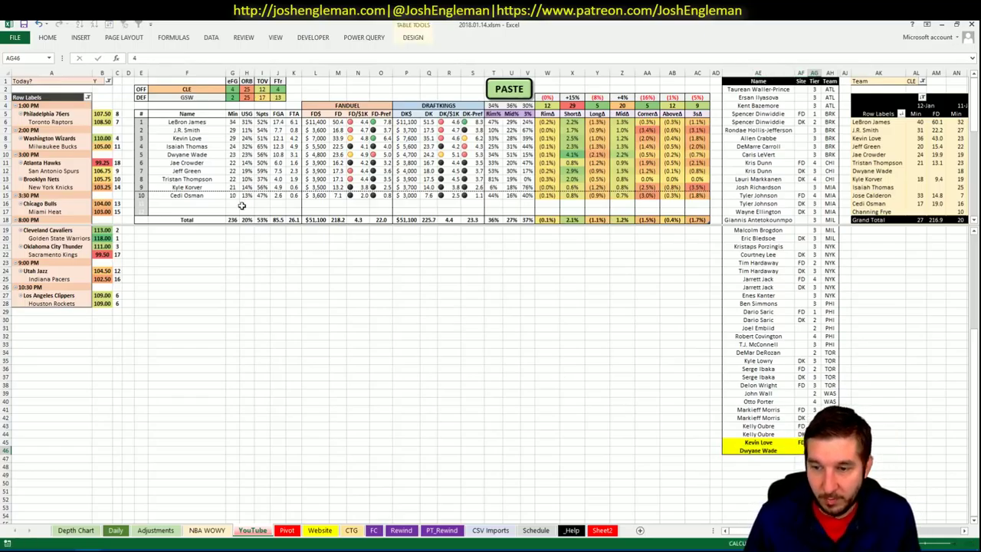
pyautogui.click(279, 328)
# - Set the offense team of the projections table to GSW
pyautogui.click(192, 89)
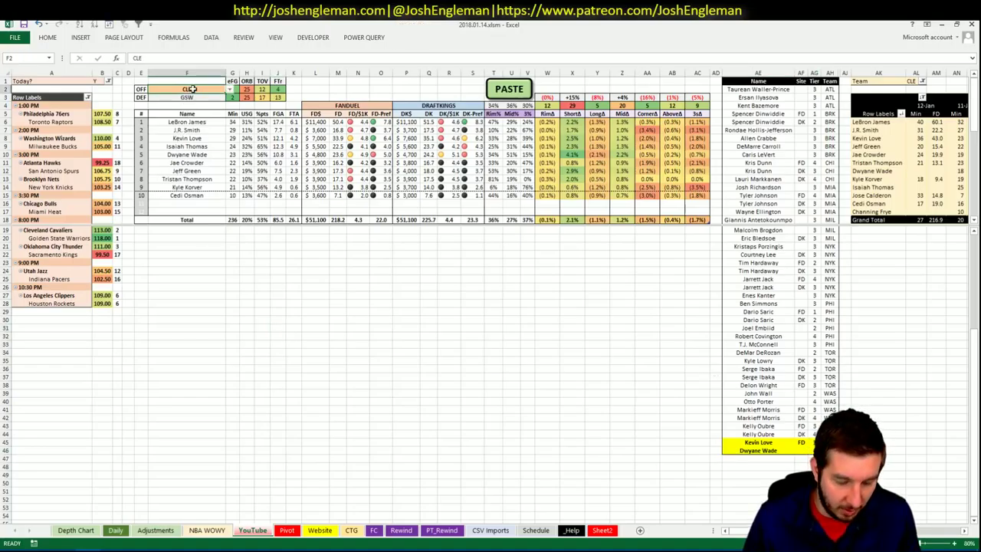
pyautogui.write('GSA')
pyautogui.write('W')
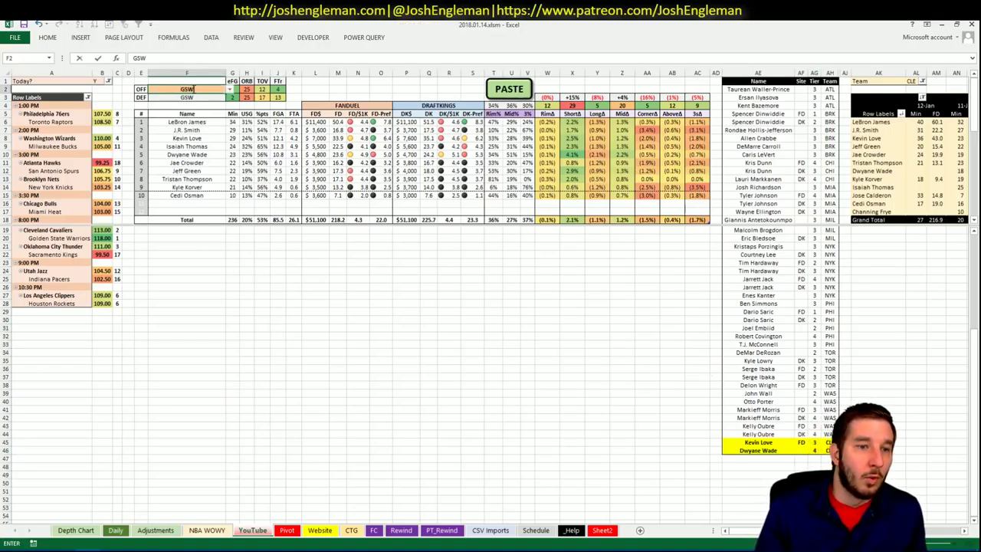
pyautogui.press('Return')
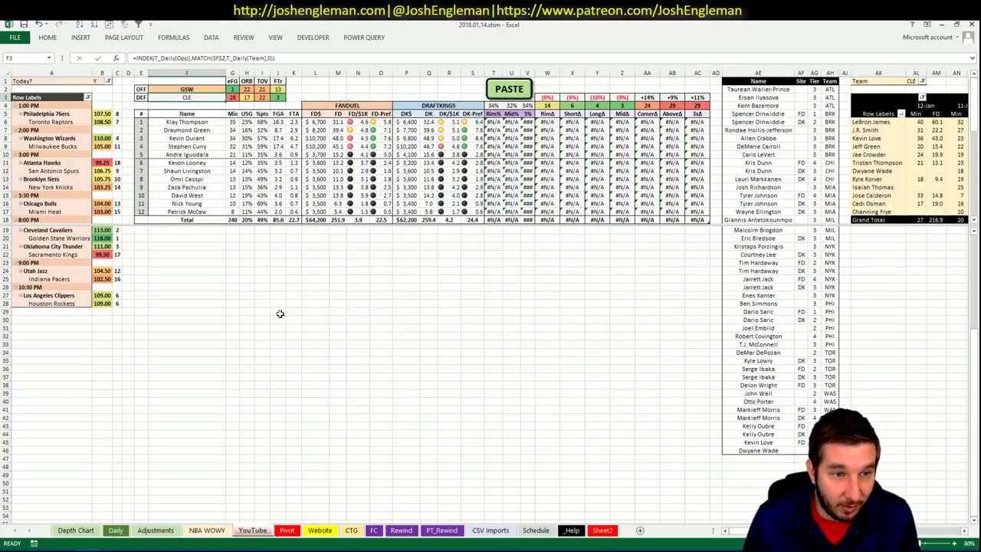
pyautogui.click(273, 269)
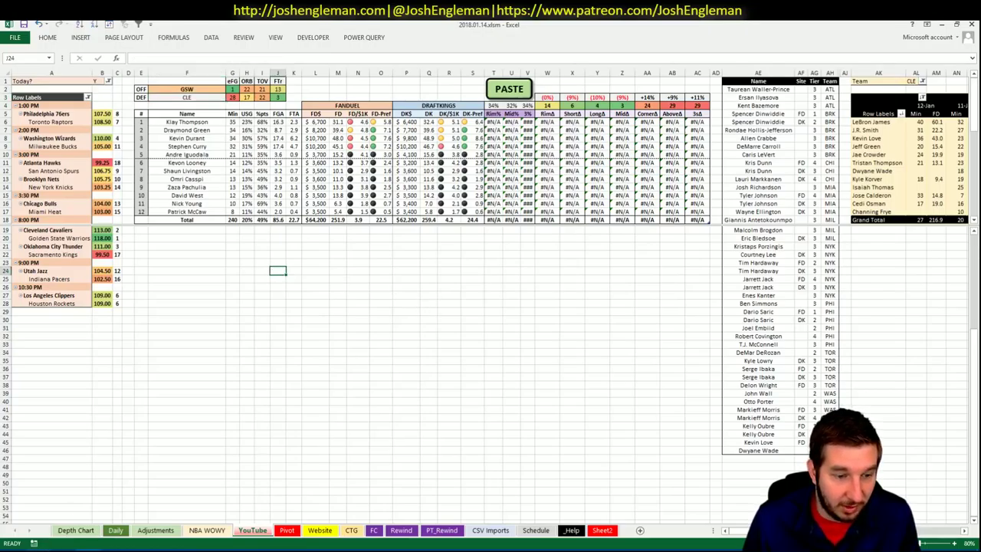
# - Switch to Cleaning the Glass, find the Golden State Warriors' team page and go to its Shooting: Frequency table
pyautogui.hotkey('alt', 'Tab')
pyautogui.click(391, 27)
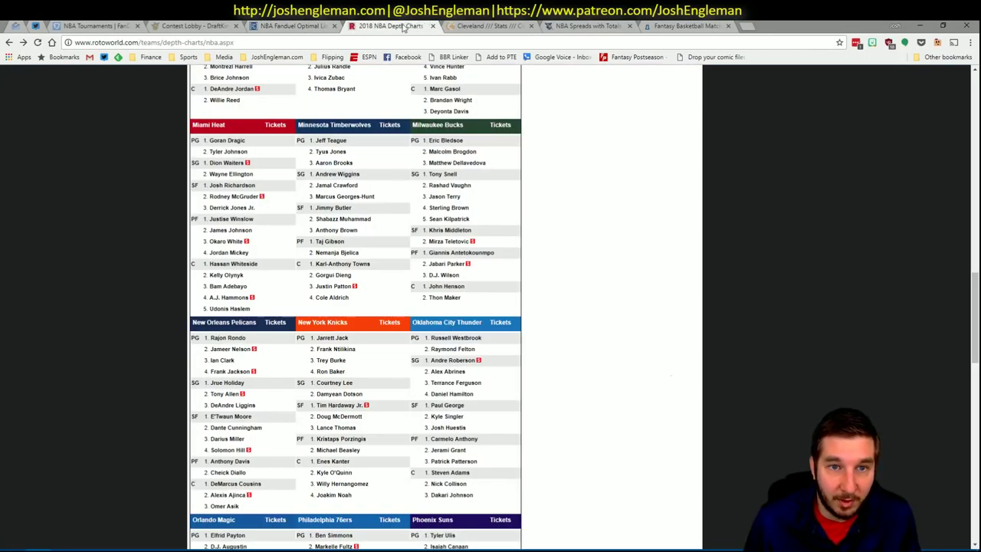
pyautogui.click(491, 24)
pyautogui.click(218, 103)
pyautogui.write('warr')
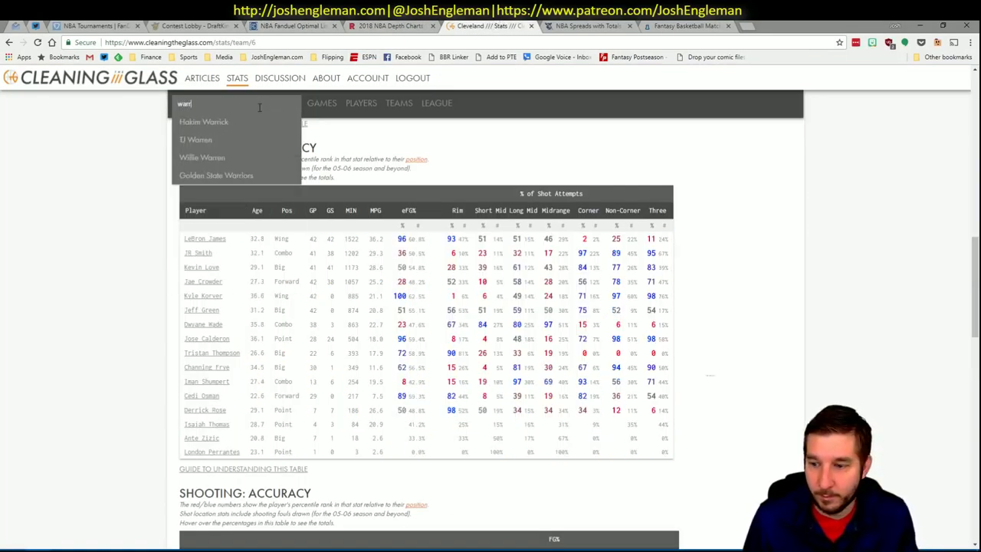
pyautogui.click(219, 175)
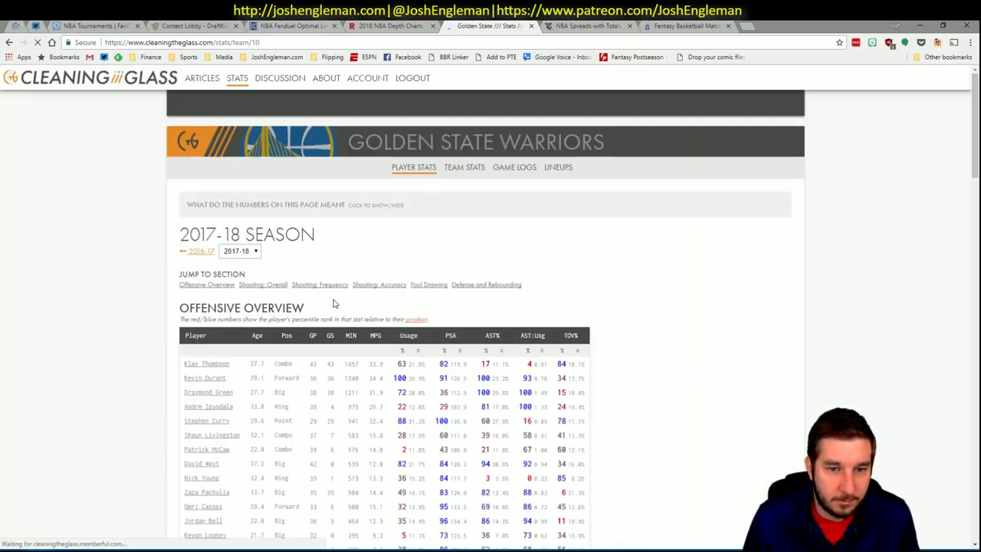
pyautogui.click(326, 286)
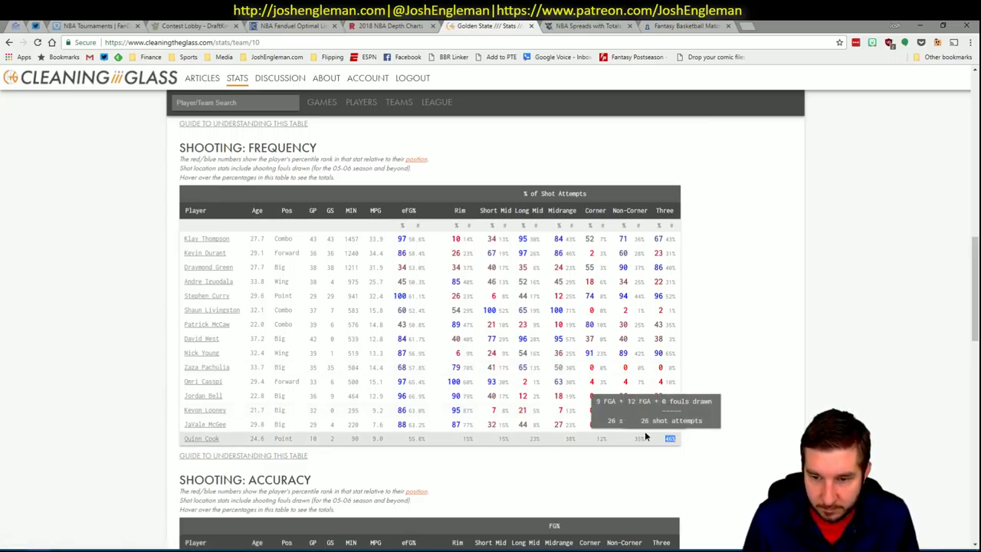
# - Copy all the Warriors' player rows of the Shooting: Frequency table and paste them into the Excel workbook
pyautogui.moveTo(646, 436); pyautogui.dragTo(186, 241)
pyautogui.hotkey('alt', 'Tab')
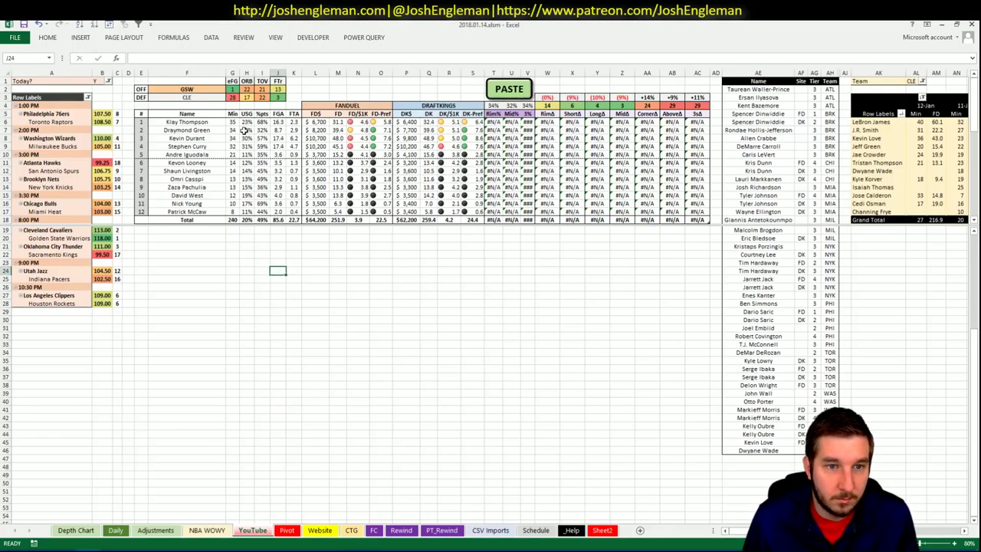
pyautogui.click(509, 89)
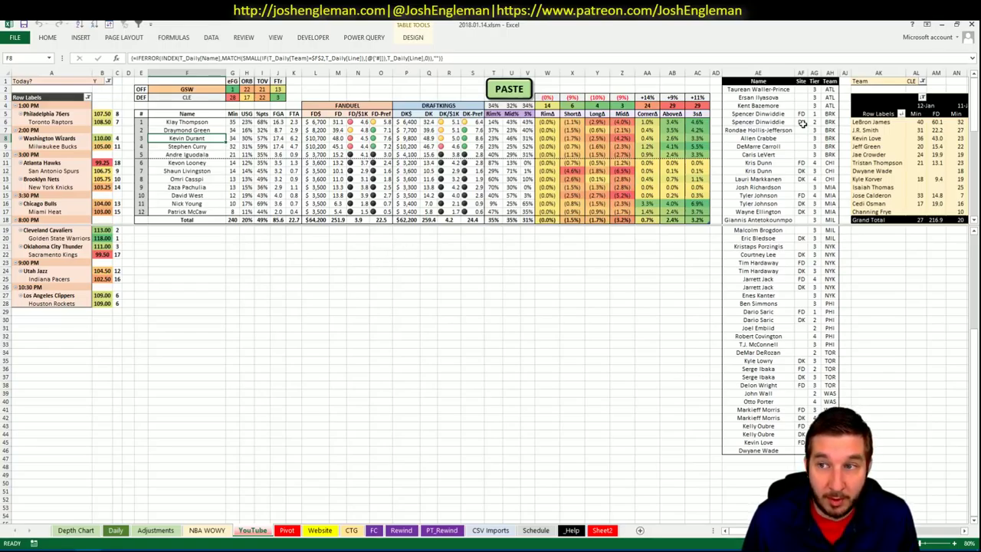
# - Switch to FantasyCruncher, open Klay Thompson's game log among the FanDuel shooting guards and filter it to games against CLE
pyautogui.click(34, 544)
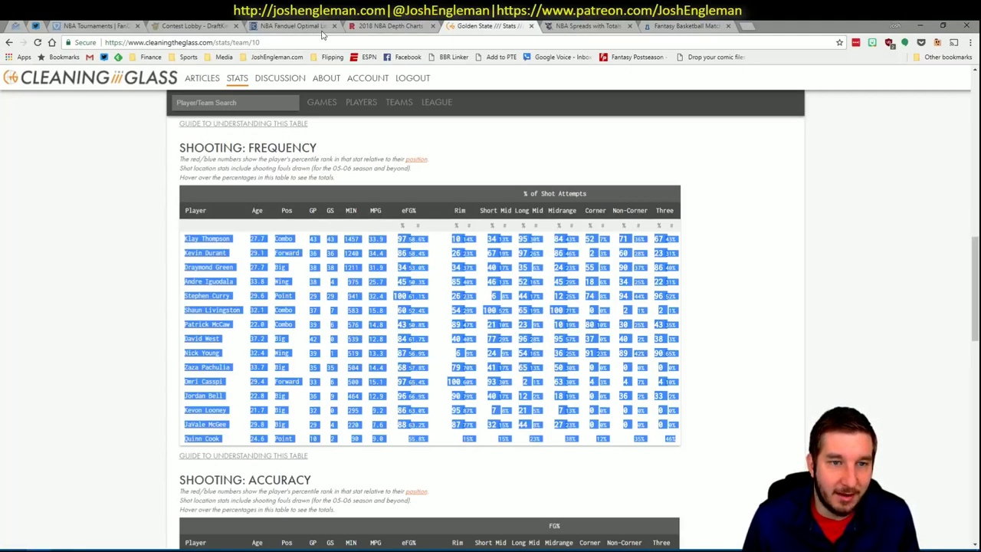
pyautogui.click(381, 25)
pyautogui.click(293, 25)
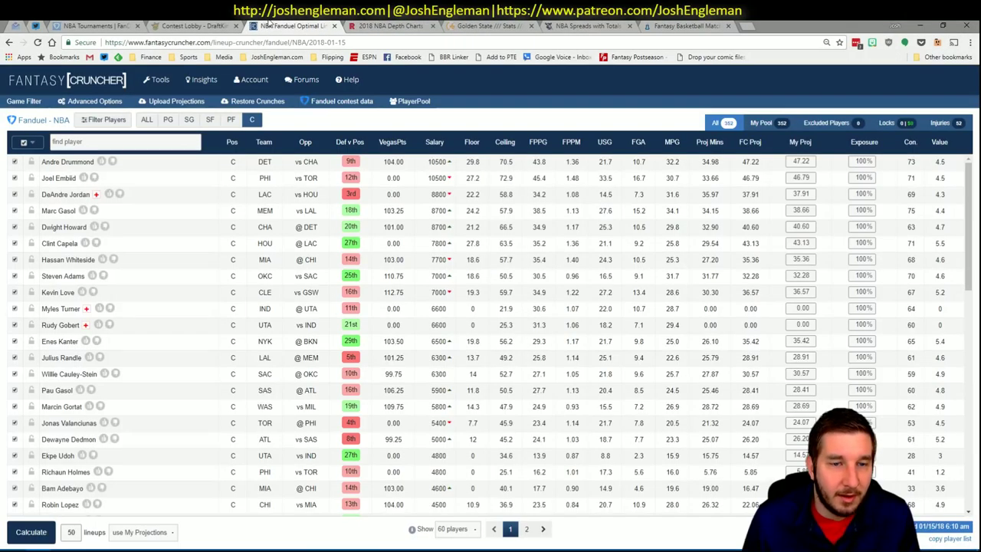
pyautogui.click(189, 121)
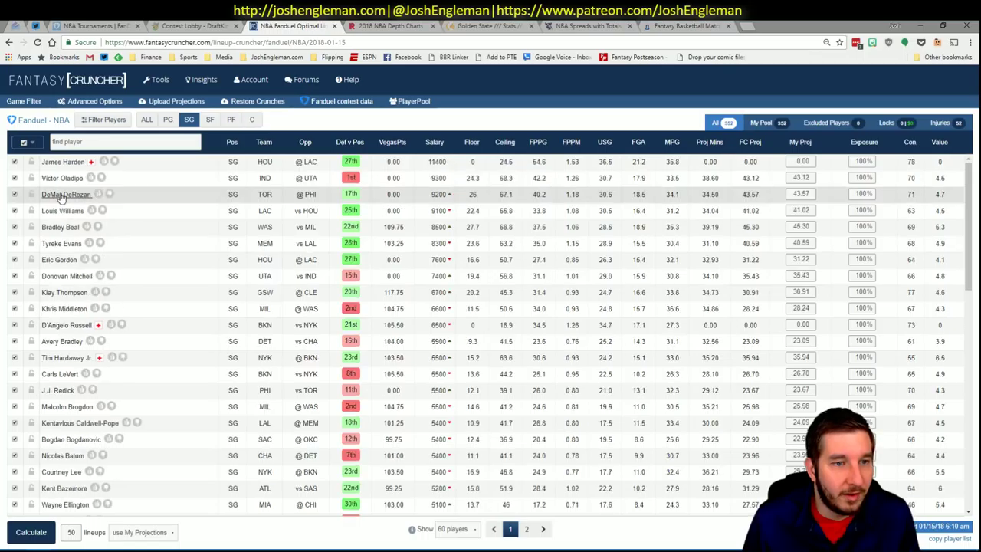
pyautogui.click(63, 292)
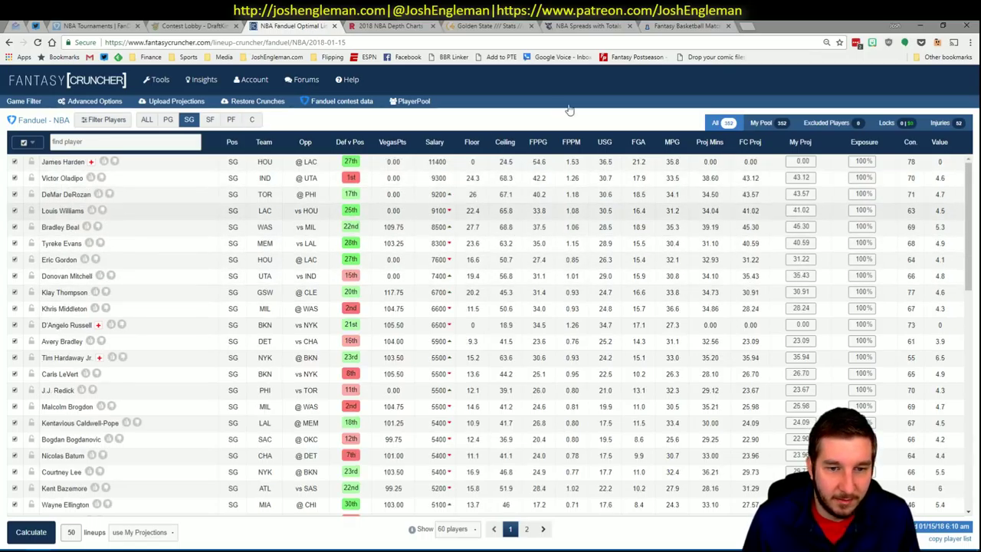
pyautogui.click(341, 317)
pyautogui.click(344, 337)
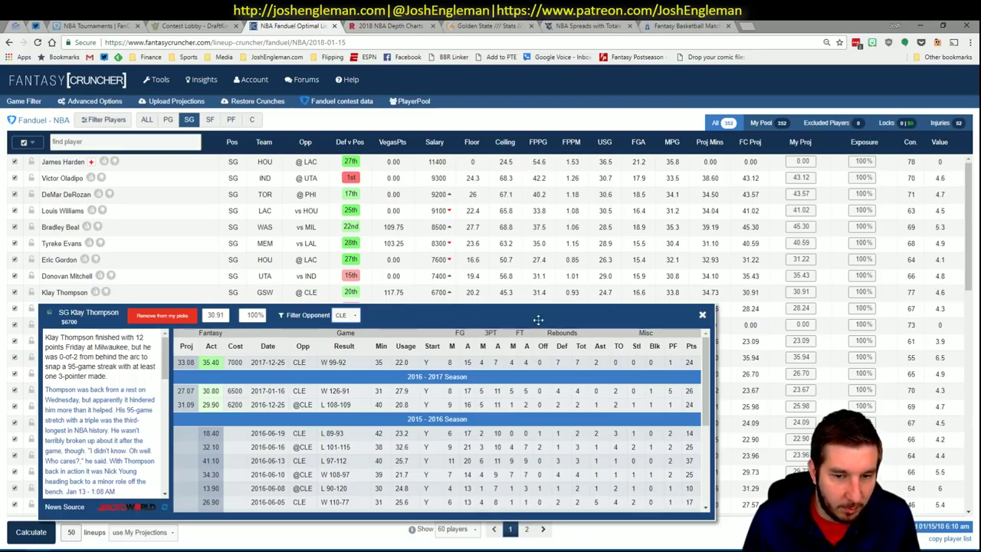
pyautogui.click(702, 315)
# - Return to the Excel workbook and add Klay Thompson below Dwyane Wade in the picks list with tier 3 and no site
pyautogui.hotkey('alt', 'Tab')
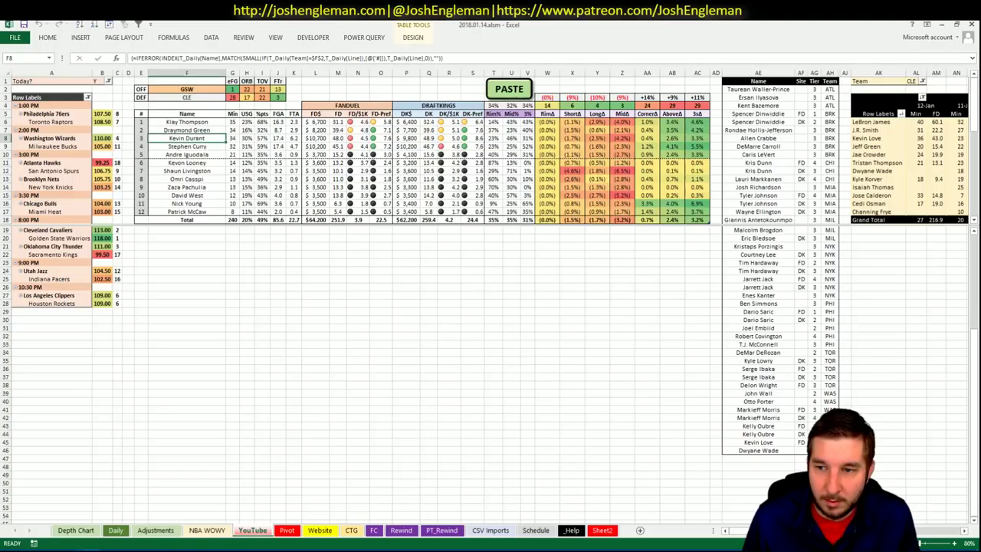
pyautogui.click(777, 459)
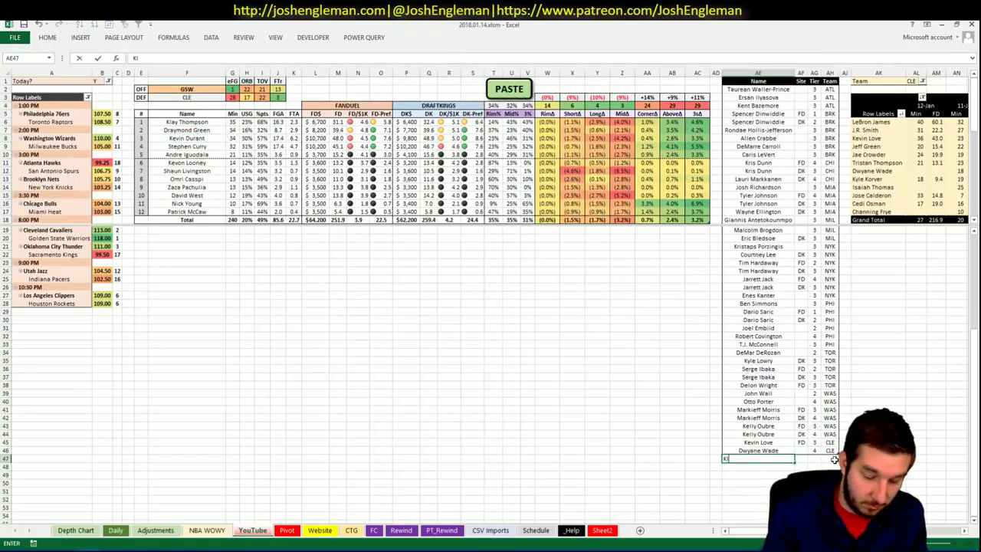
pyautogui.write('Klay THompson')
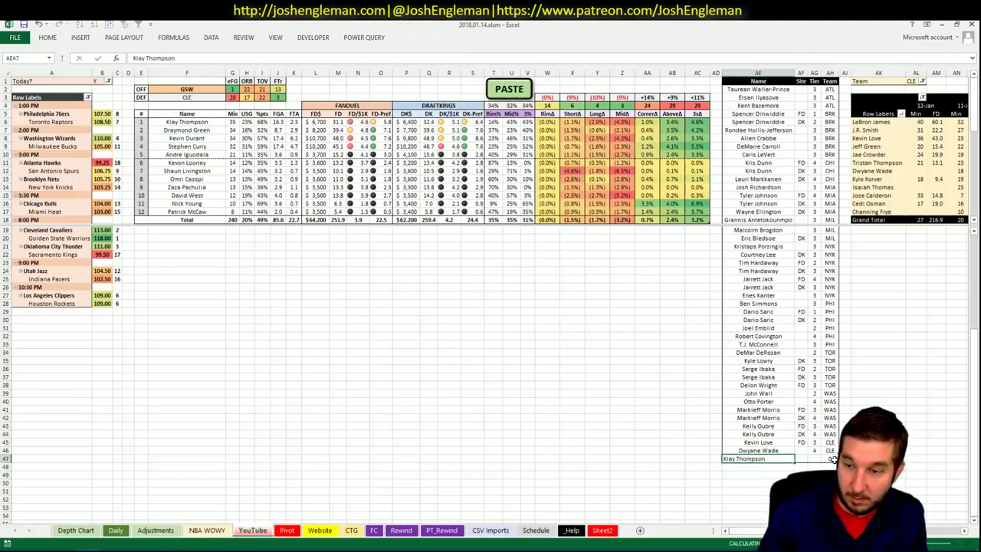
pyautogui.press('Tab')
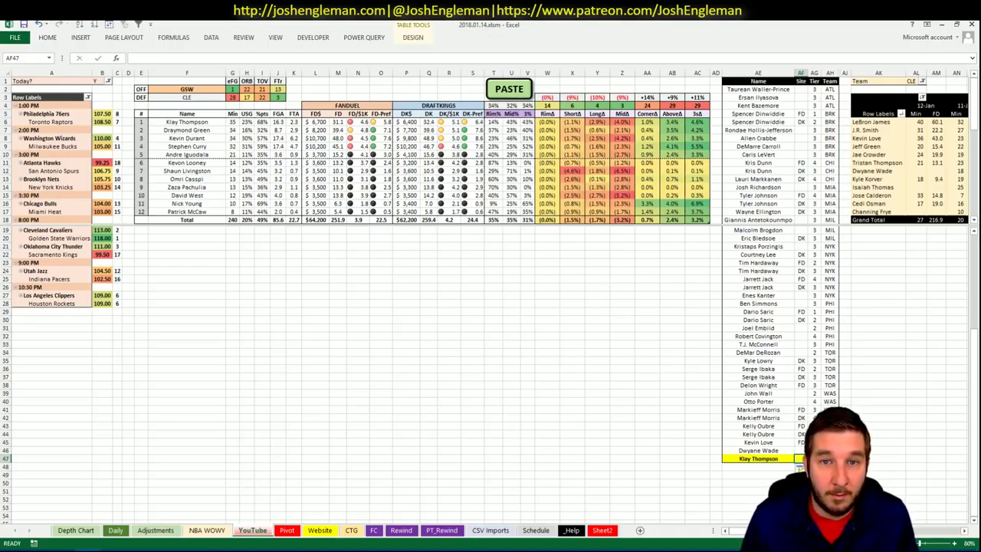
pyautogui.press('Return')
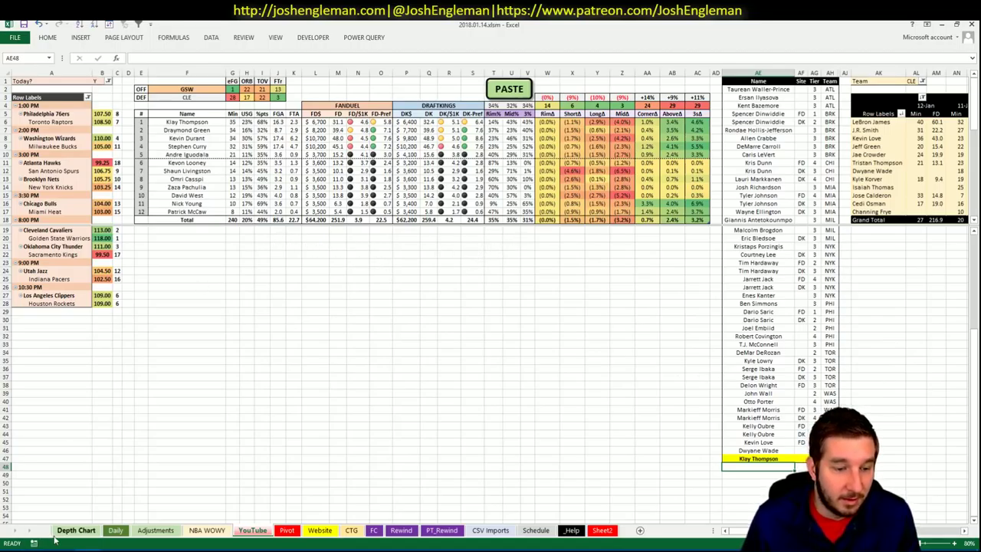
# - Switch to FantasyCruncher, open Draymond Green's game log among the power forwards and filter it to games against CLE
pyautogui.hotkey('alt', 'Tab')
pyautogui.click(232, 119)
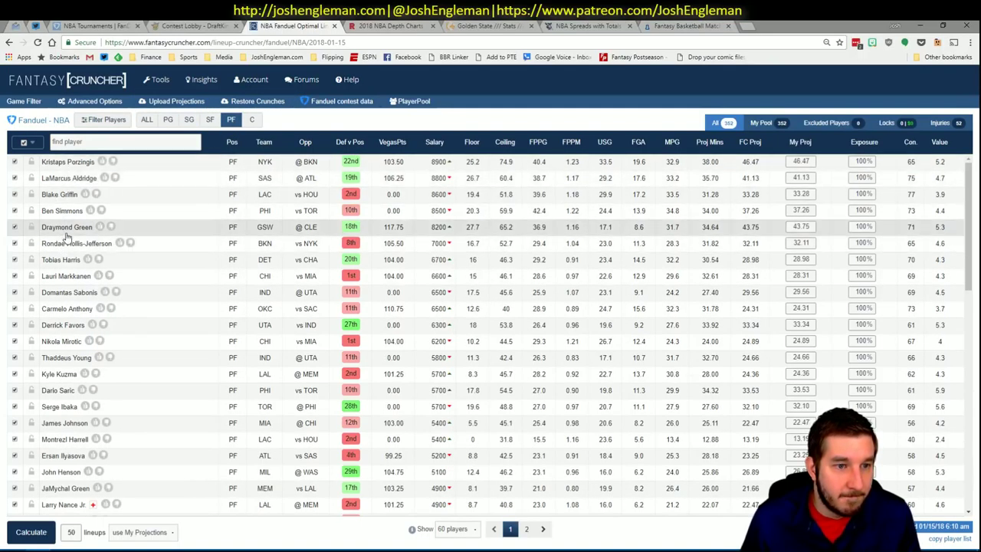
pyautogui.click(66, 229)
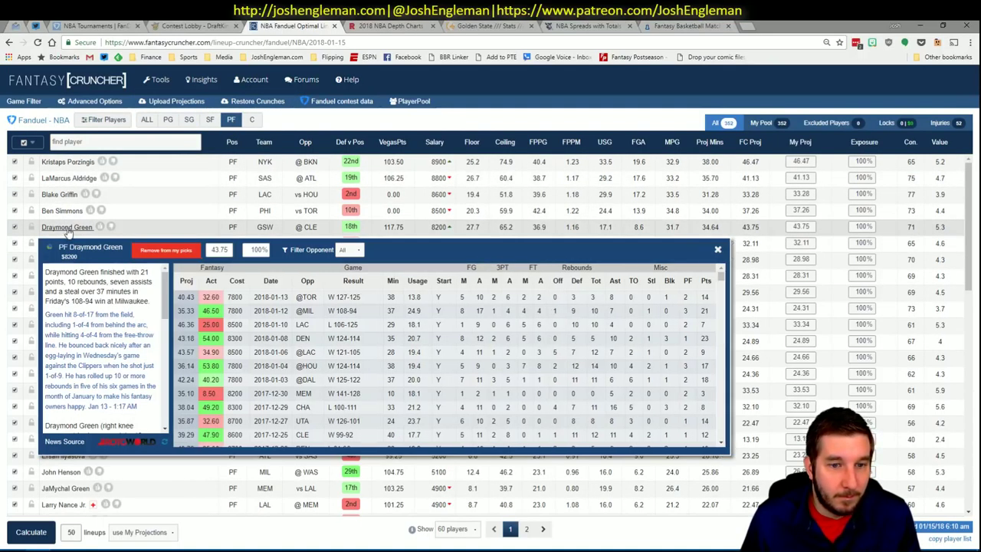
pyautogui.click(350, 249)
pyautogui.click(345, 267)
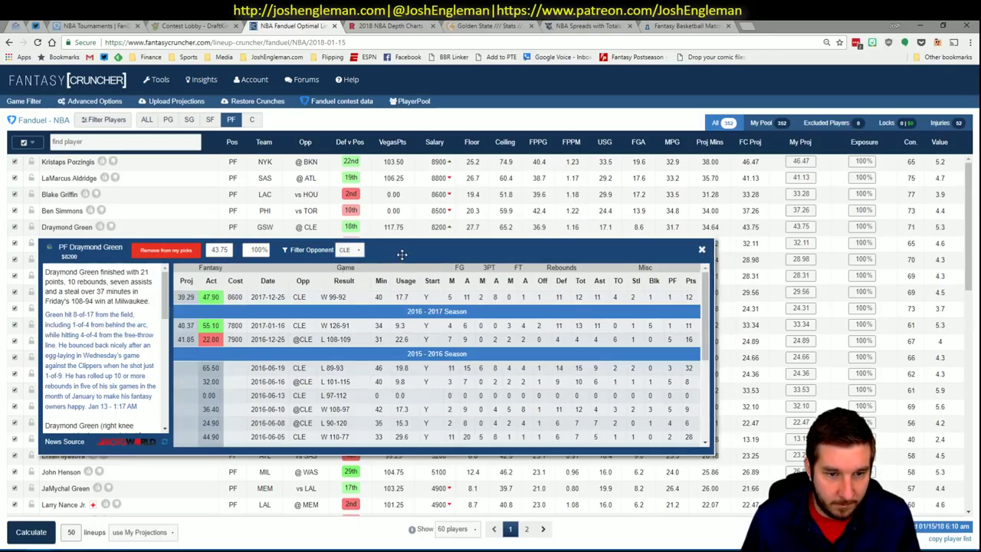
pyautogui.click(702, 251)
# - Return to the Excel workbook and add Draymond Green below Klay Thompson in the picks list with no site
pyautogui.hotkey('alt', 'Tab')
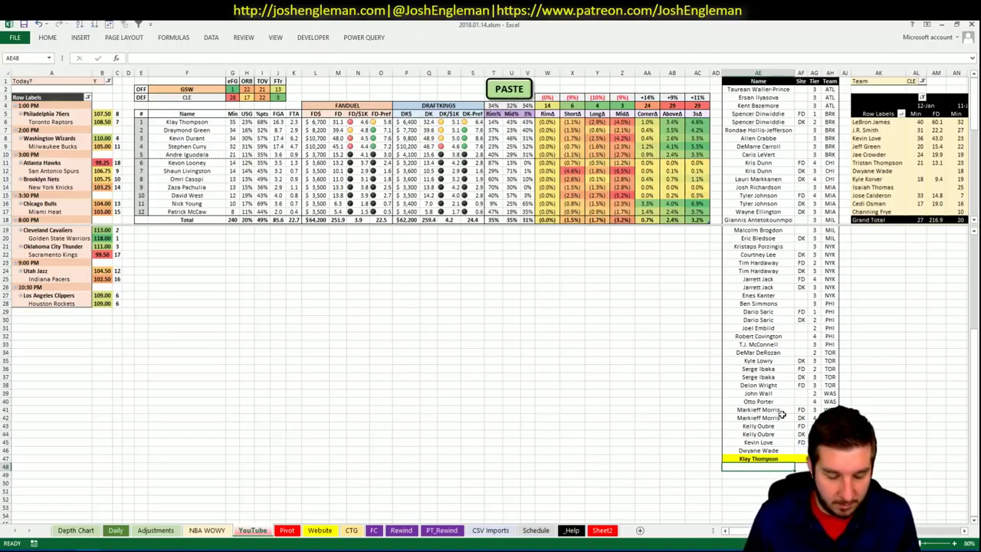
pyautogui.write('Draymo')
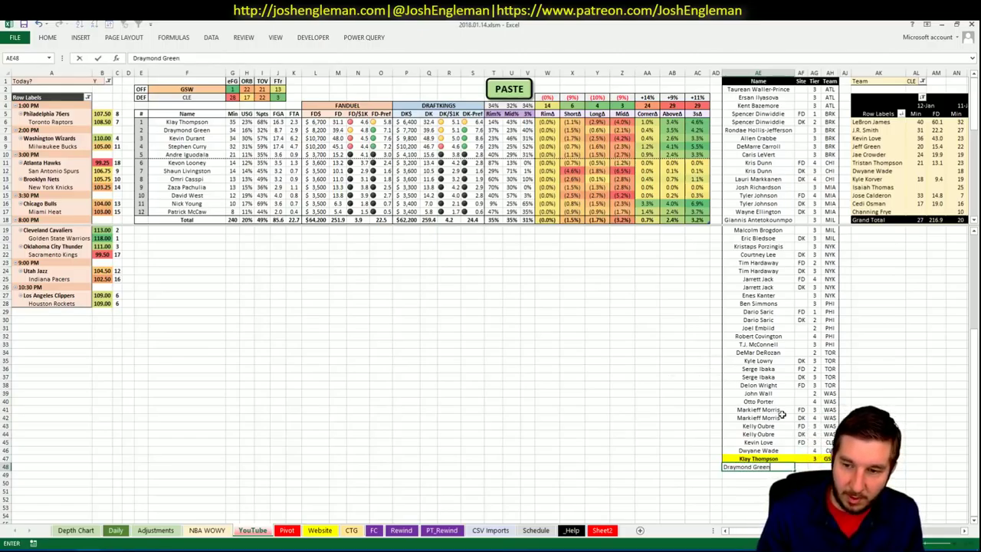
pyautogui.write('nd Green')
pyautogui.press('Return')
# - Review the GSW player projections on the Pivot sheet and return to the YouTube sheet
pyautogui.hotkey('ctrl', 'pagedown')
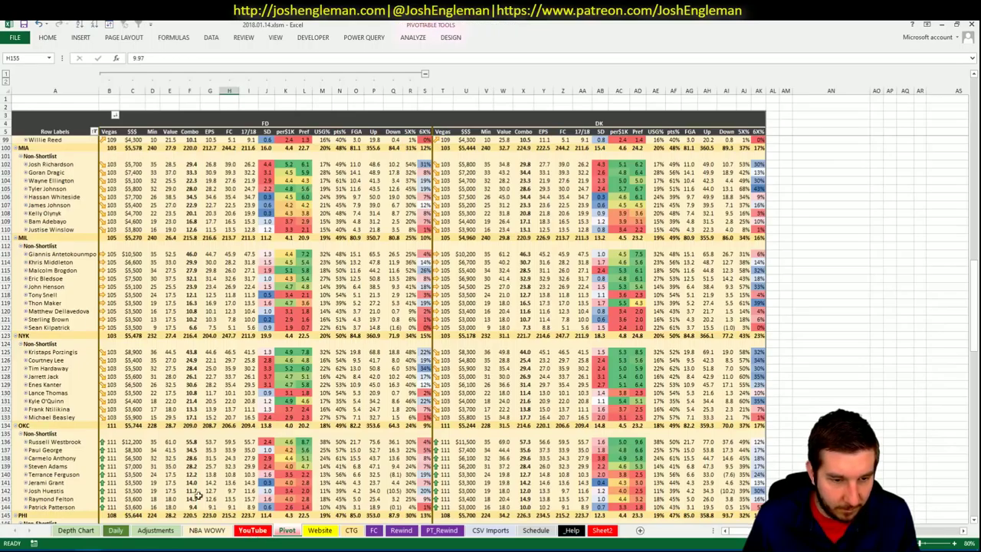
pyautogui.click(152, 441)
pyautogui.scroll(7, 157, 375)
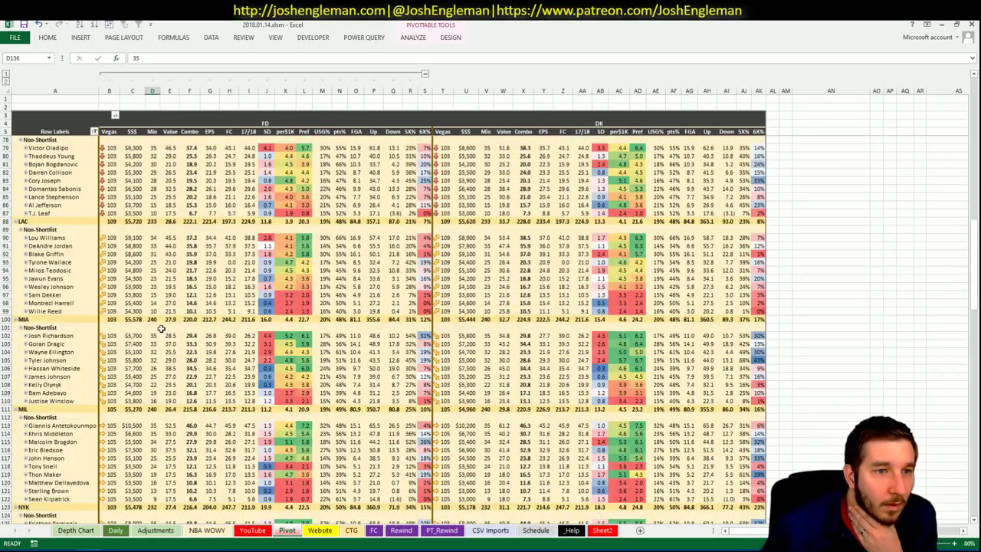
pyautogui.scroll(10, 161, 328)
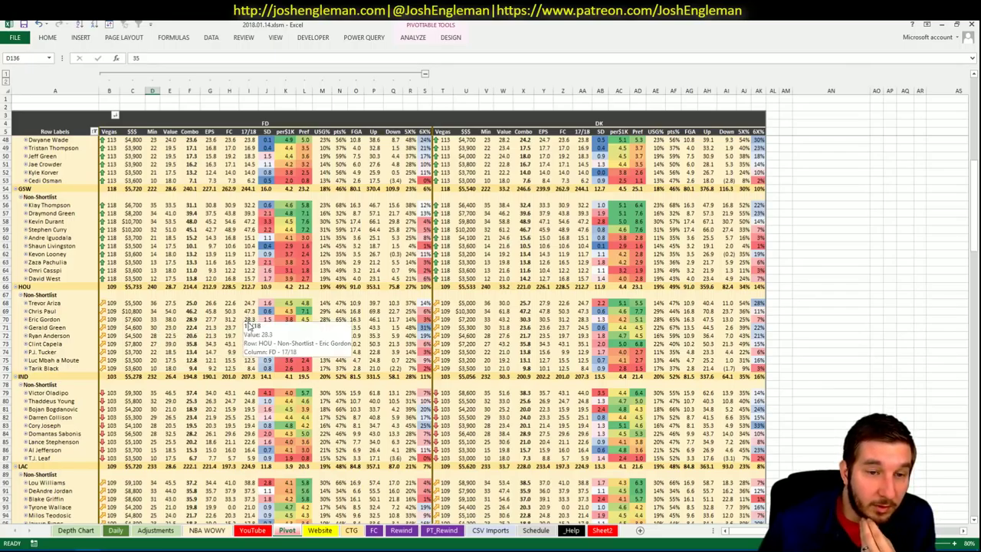
pyautogui.click(254, 530)
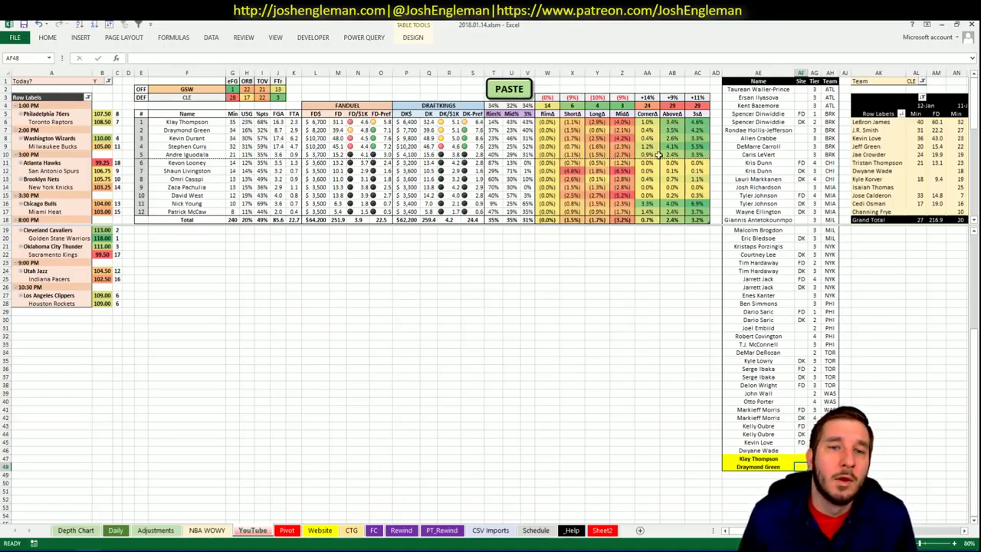
# - Set the team filter of the recent games table to GSW and review the players' minutes and FanDuel points
pyautogui.click(914, 81)
pyautogui.write('GSW')
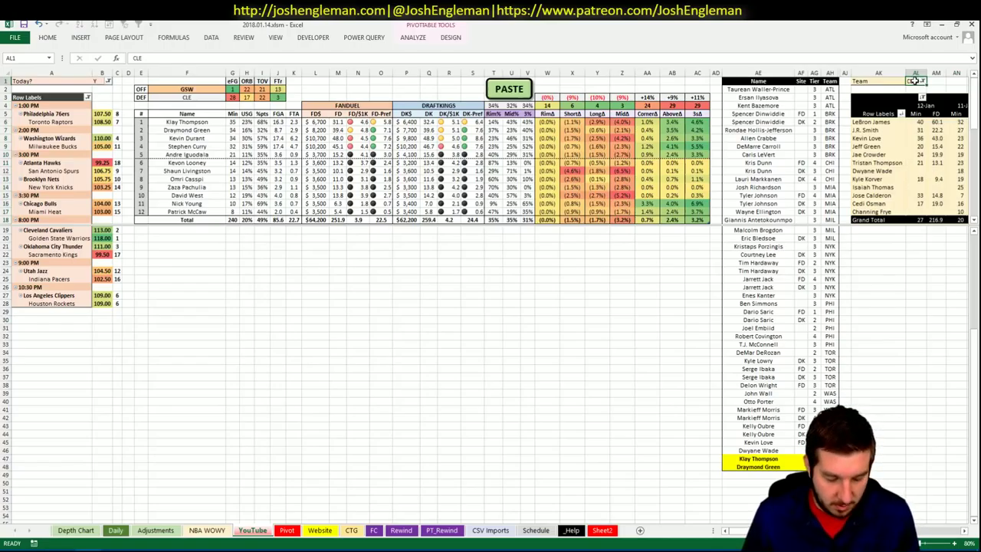
pyautogui.press('Return')
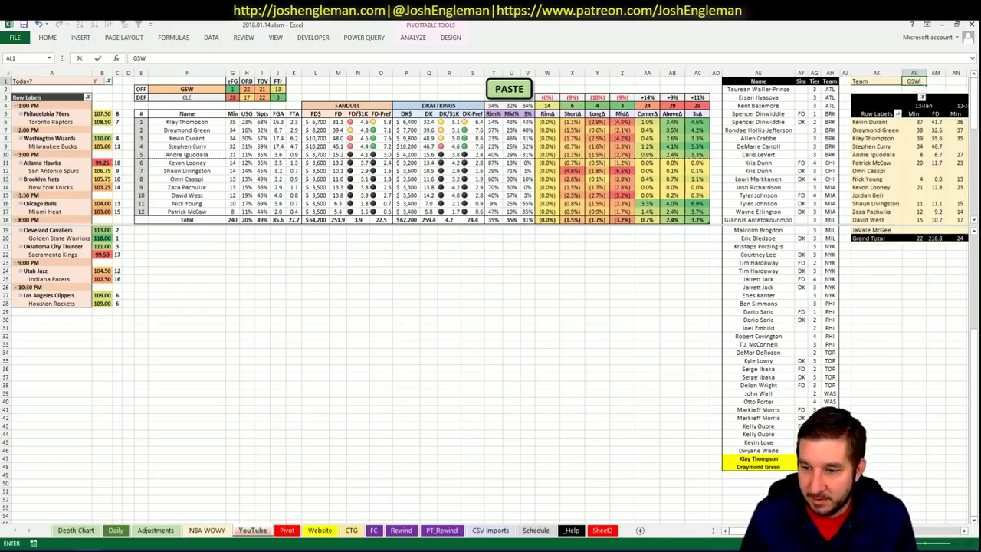
pyautogui.press('Tab')
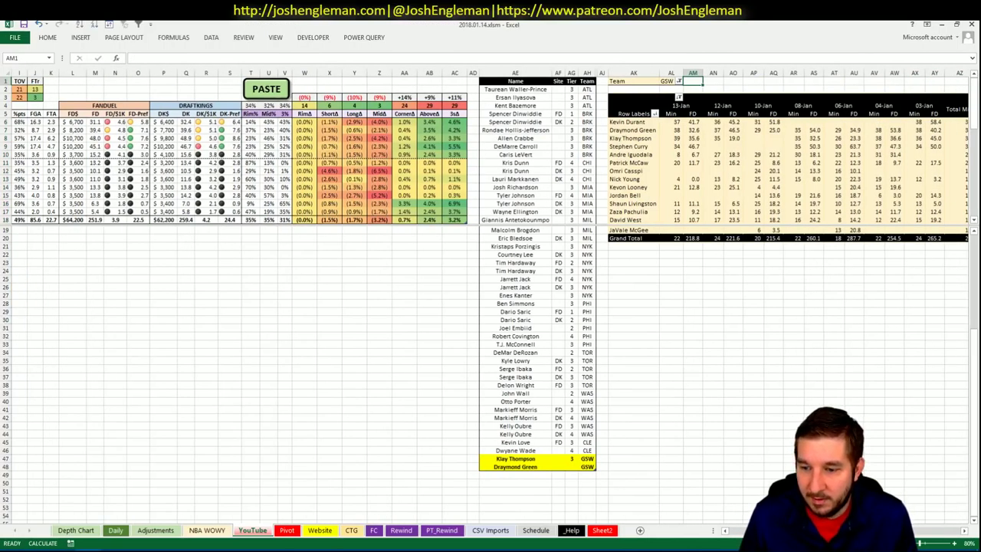
pyautogui.hscroll(3, 491, 299)
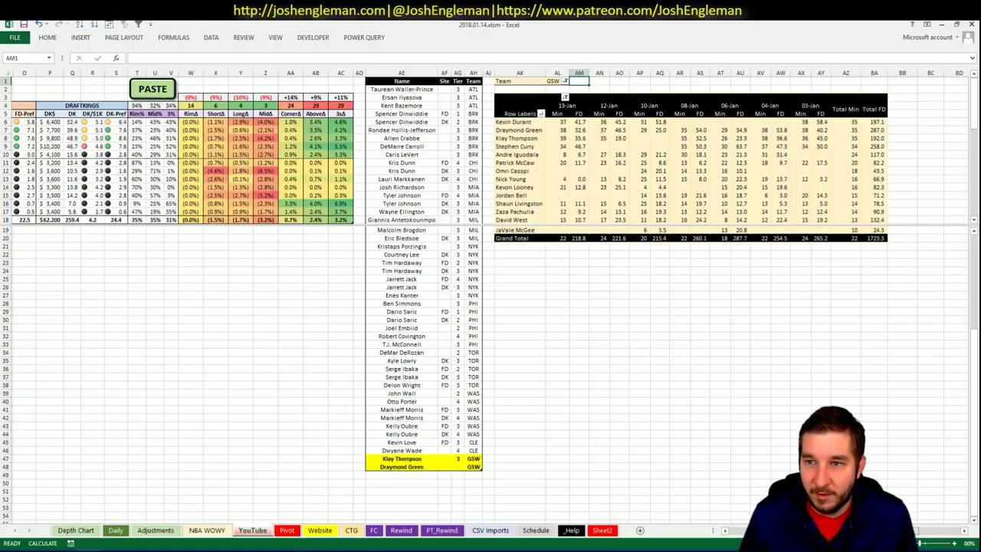
pyautogui.hscroll(-10, 490, 297)
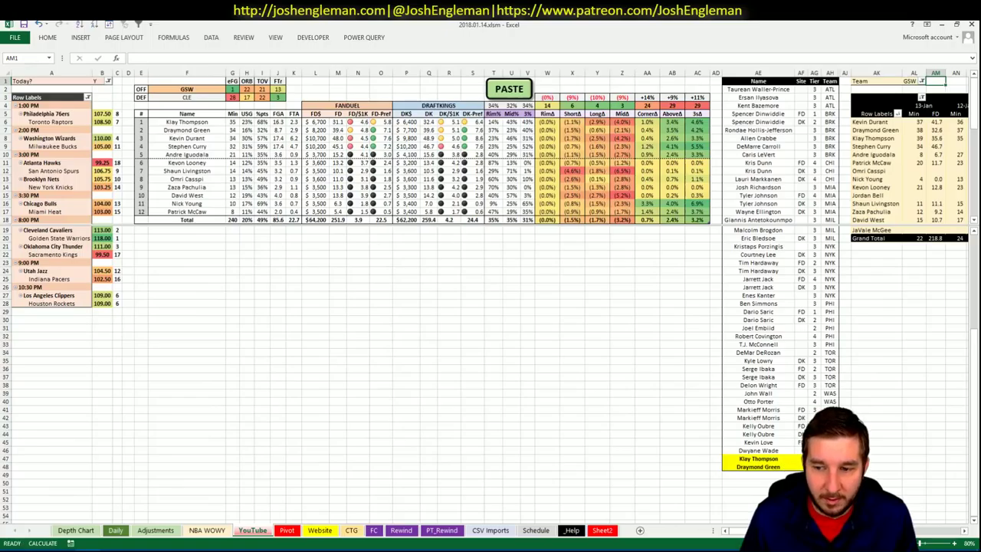
# - Set Draymond Green's tier to 2 in the picks list
pyautogui.click(814, 466)
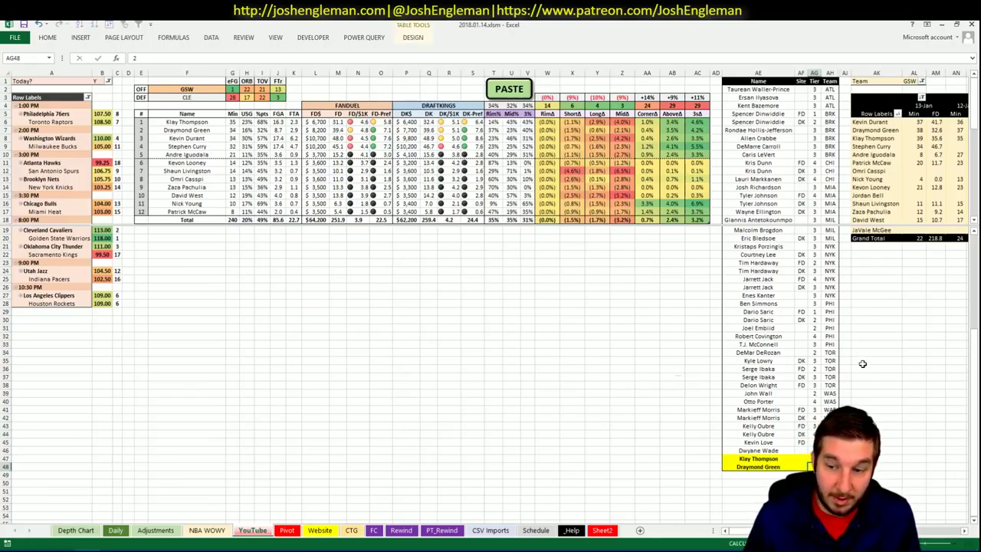
pyautogui.press('Down')
pyautogui.click(529, 296)
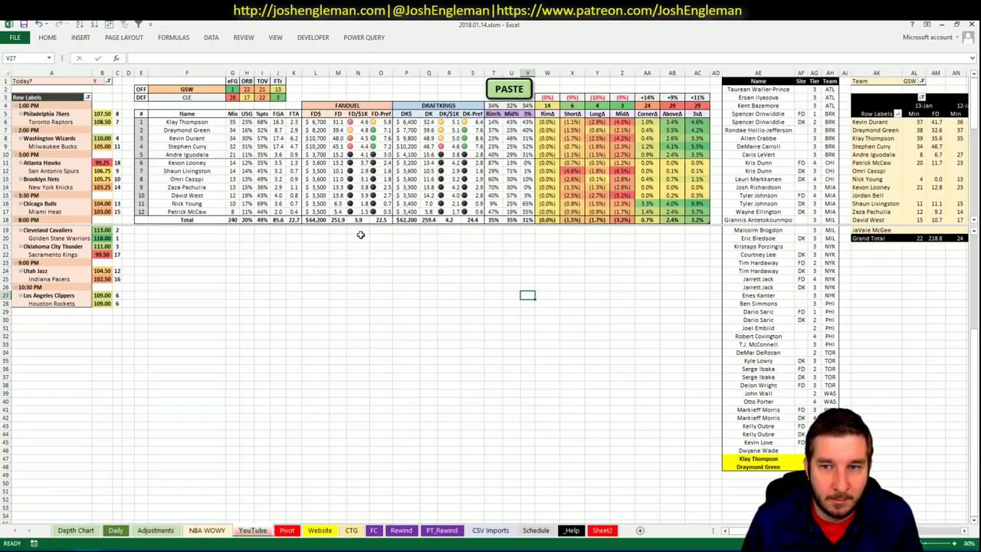
# - Add Kevin Durant below Draymond Green in the picks list with tier 3
pyautogui.click(757, 482)
pyautogui.click(757, 475)
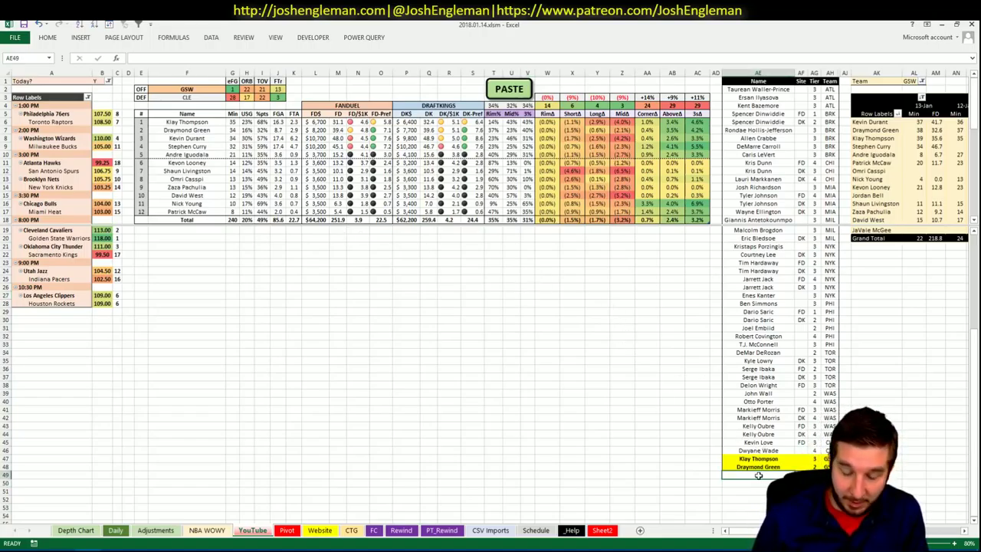
pyautogui.write('kle')
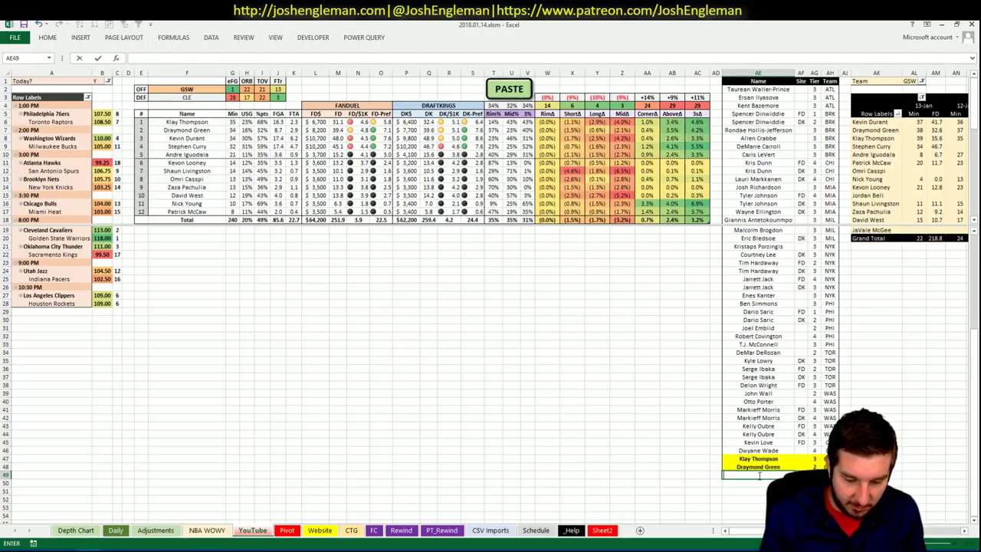
pyautogui.write('Kevin Durant')
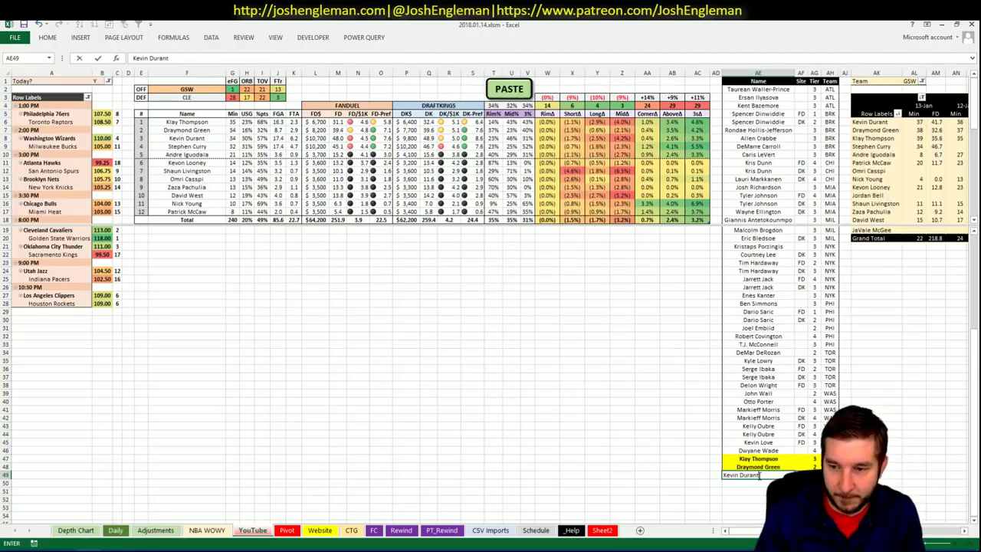
pyautogui.press('Tab')
pyautogui.press('Tab')
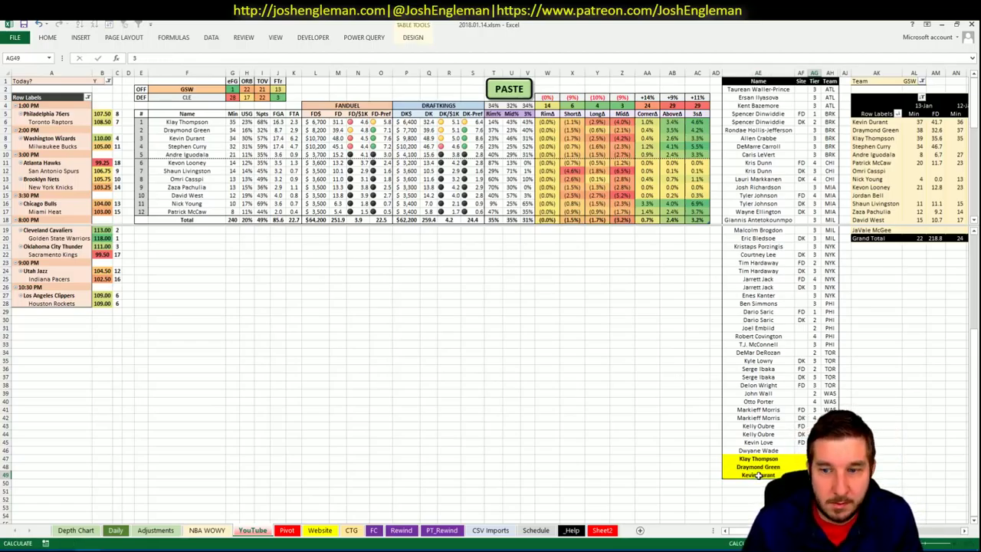
pyautogui.press('Return')
# - Add a second Kevin Durant row with site DK and tier 2, and set the first Durant row's site to FD
pyautogui.write('Ke')
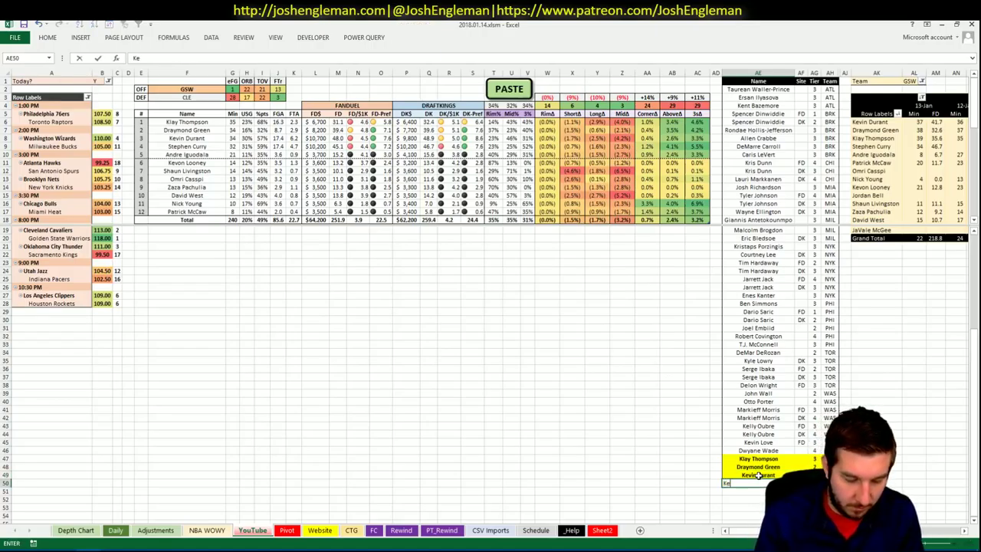
pyautogui.write('vin Durant')
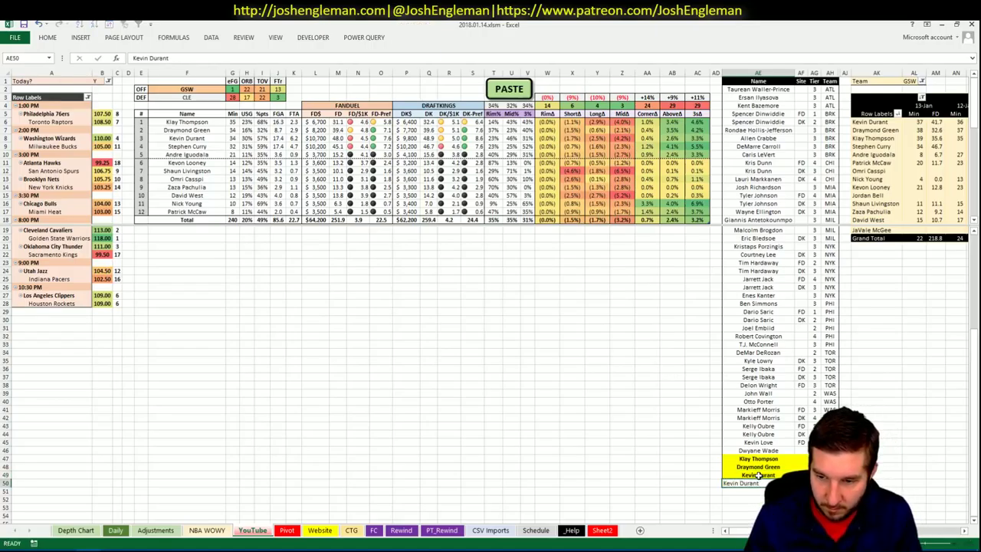
pyautogui.press('Tab')
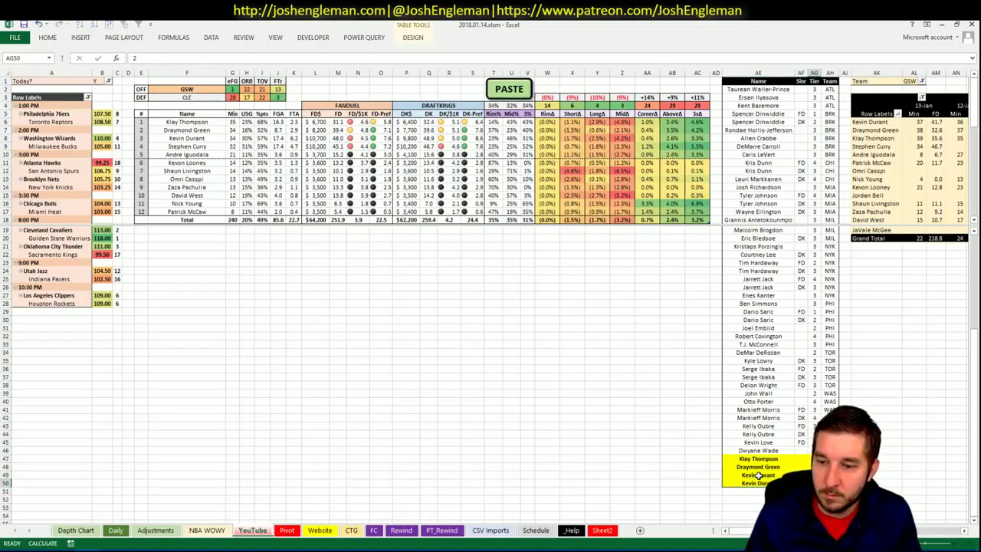
pyautogui.press('Up')
pyautogui.write('FD')
pyautogui.press('Return')
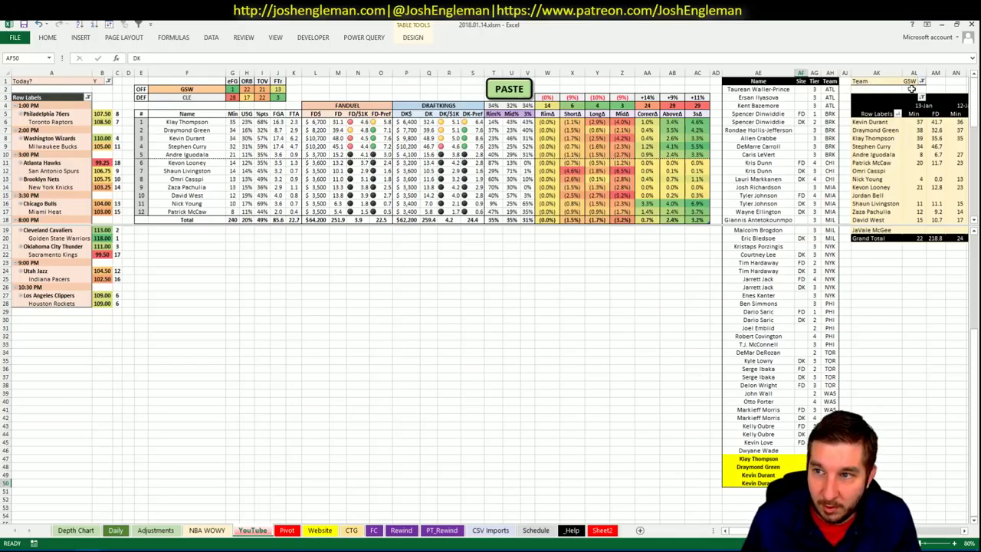
pyautogui.hscroll(5, 282, 486)
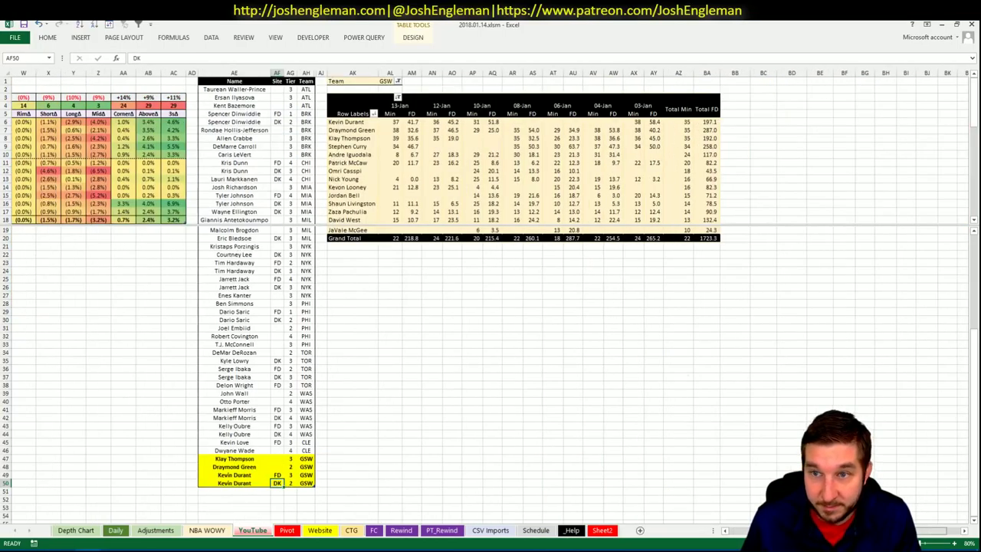
pyautogui.hscroll(-5, 282, 485)
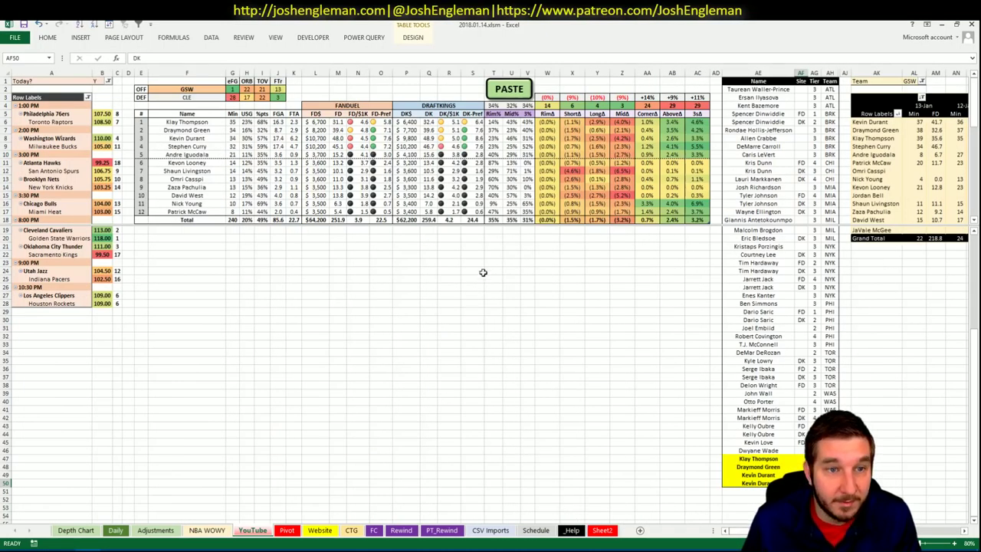
pyautogui.click(759, 491)
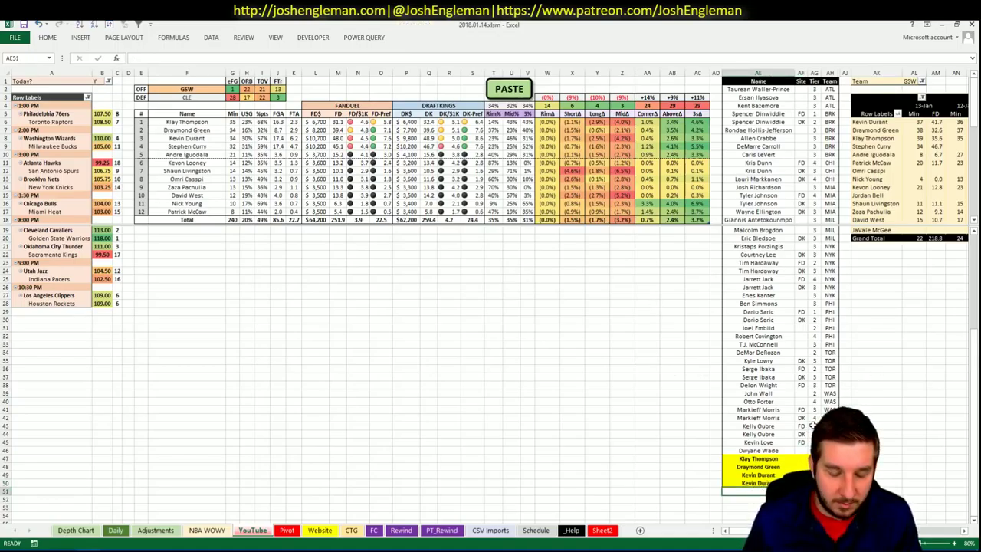
pyautogui.write('Step')
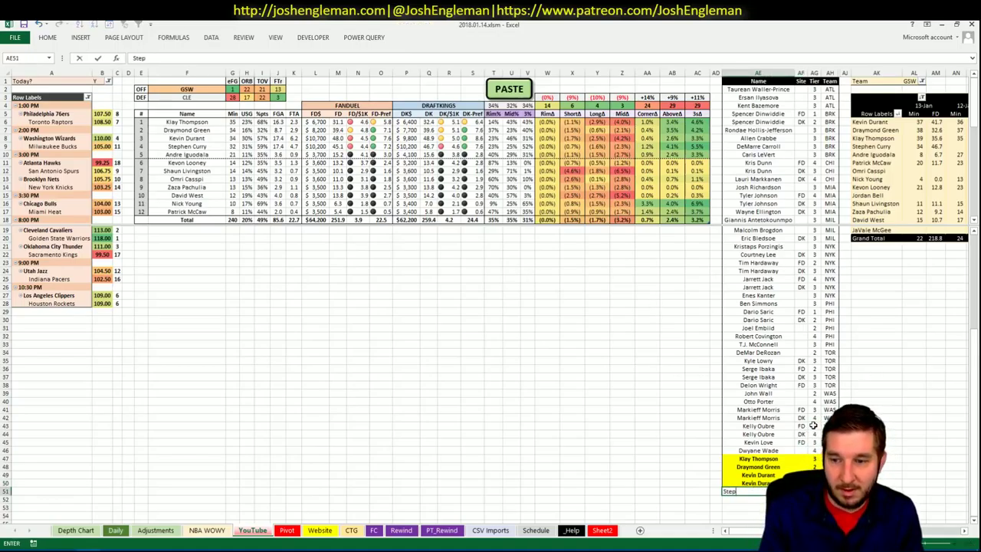
pyautogui.press('Escape')
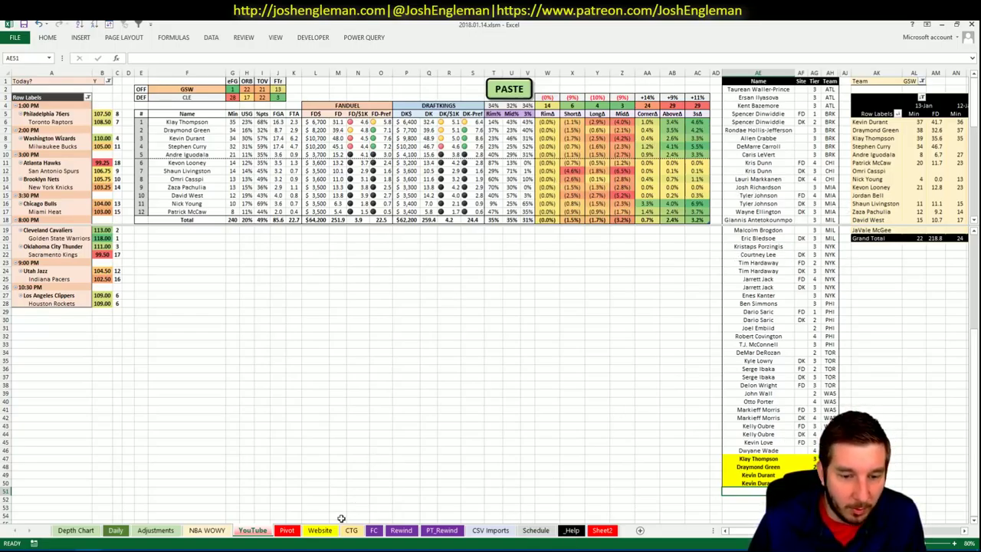
# - Add Stephen Curry as a tier 4 player at the end of the shortlist on the YouTube sheet
pyautogui.click(287, 529)
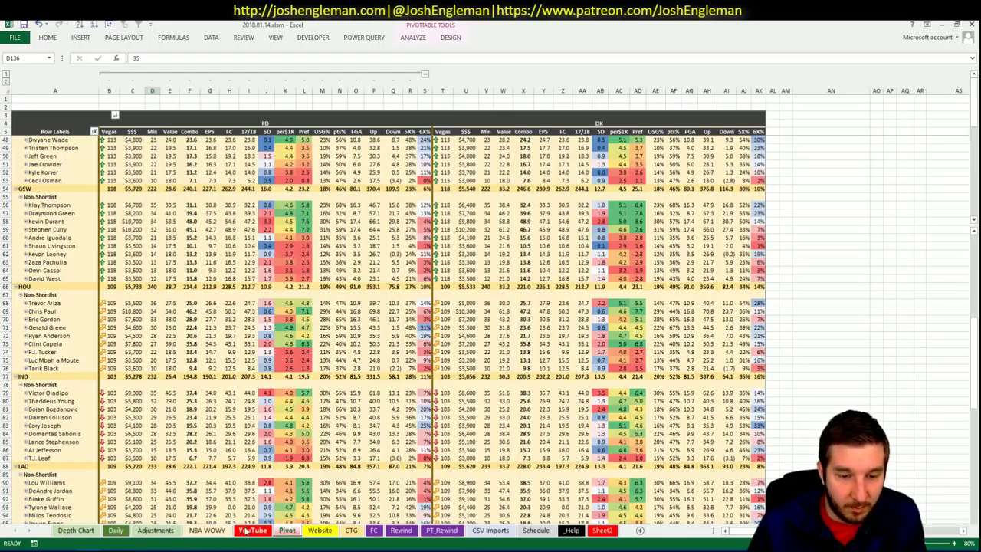
pyautogui.click(252, 529)
pyautogui.write('ST')
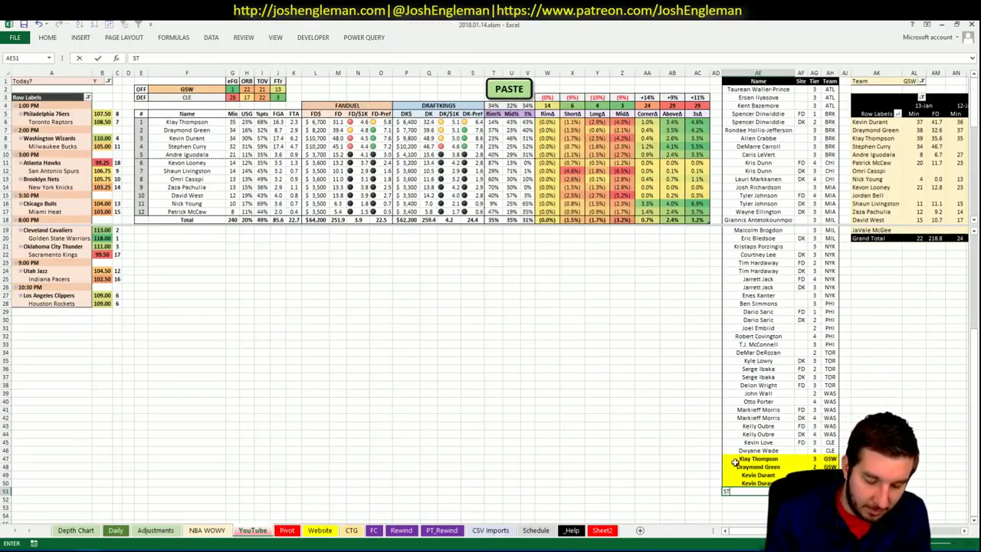
pyautogui.write('eph')
pyautogui.press('BackSpace')
pyautogui.press('BackSpace')
pyautogui.press('BackSpace')
pyautogui.press('BackSpace')
pyautogui.write('teph')
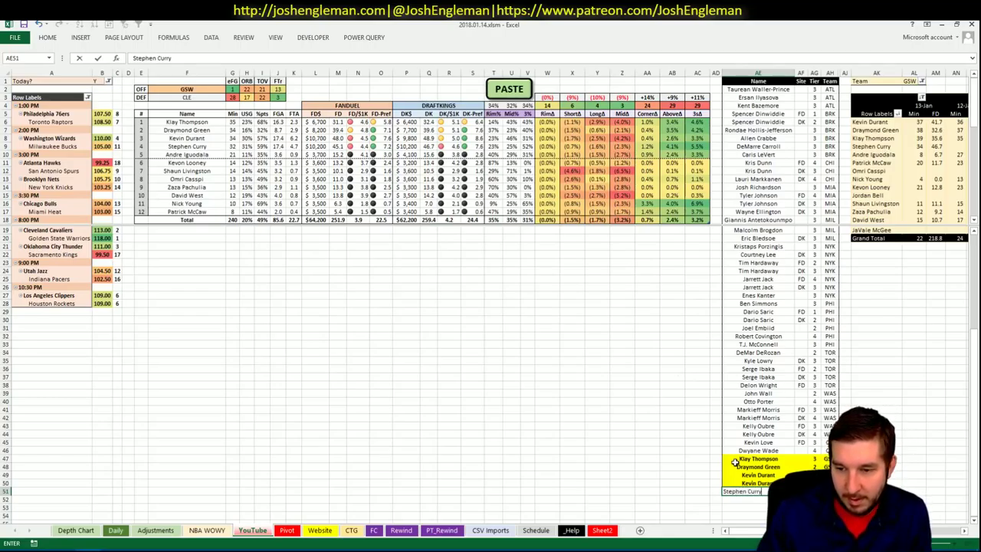
pyautogui.write('en Curry')
pyautogui.press('Tab')
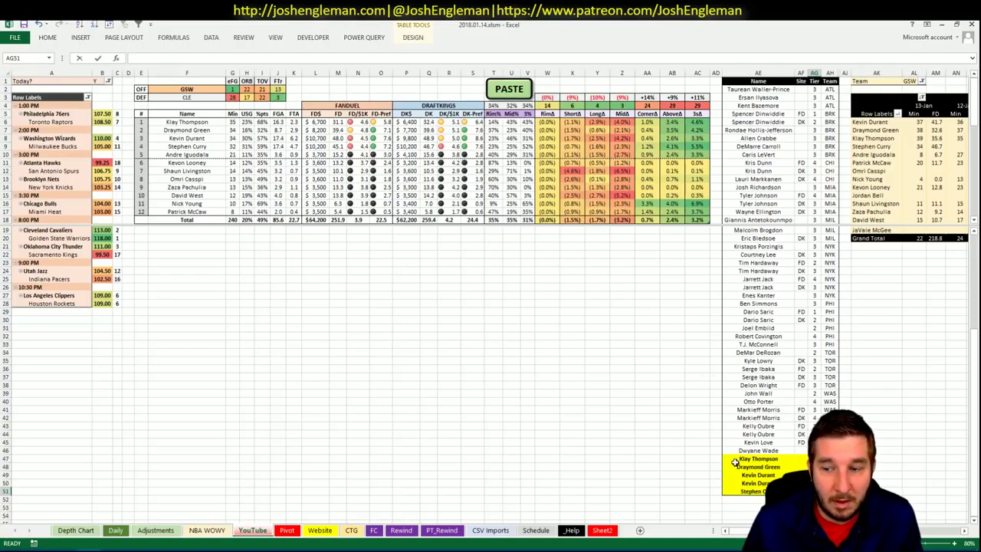
pyautogui.press('Return')
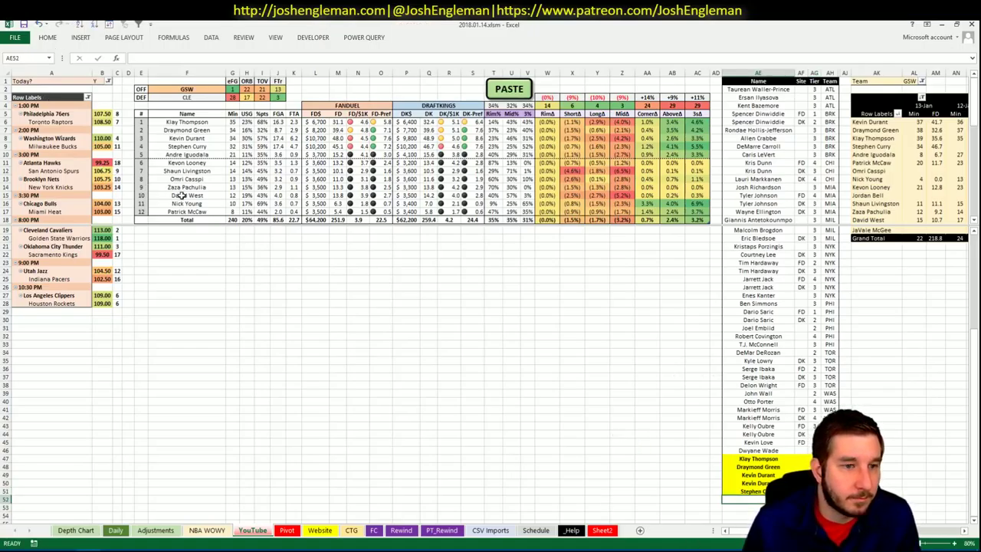
# - Set the offensive team in the matchup table to OKC
pyautogui.click(189, 90)
pyautogui.write('OKC')
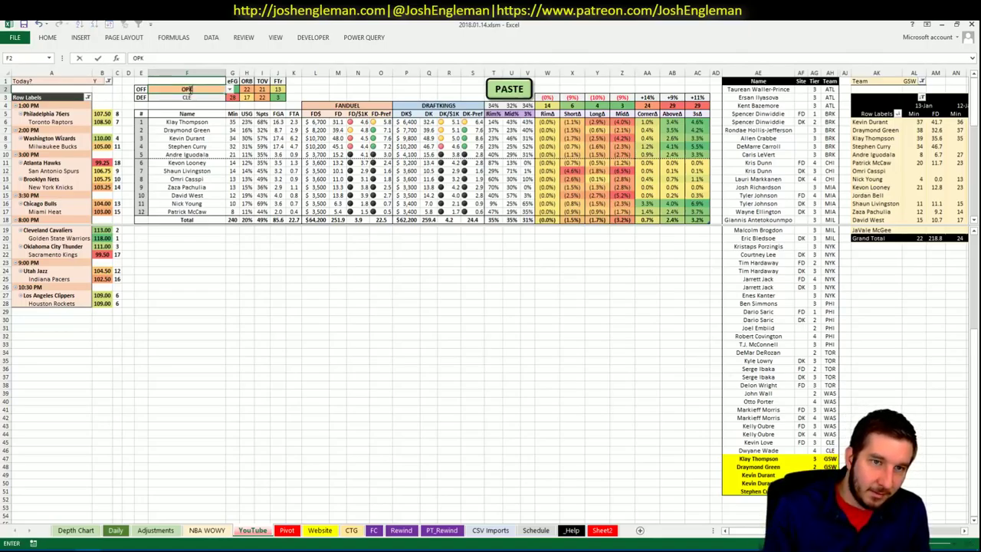
pyautogui.hotkey('ctrl', 'Return')
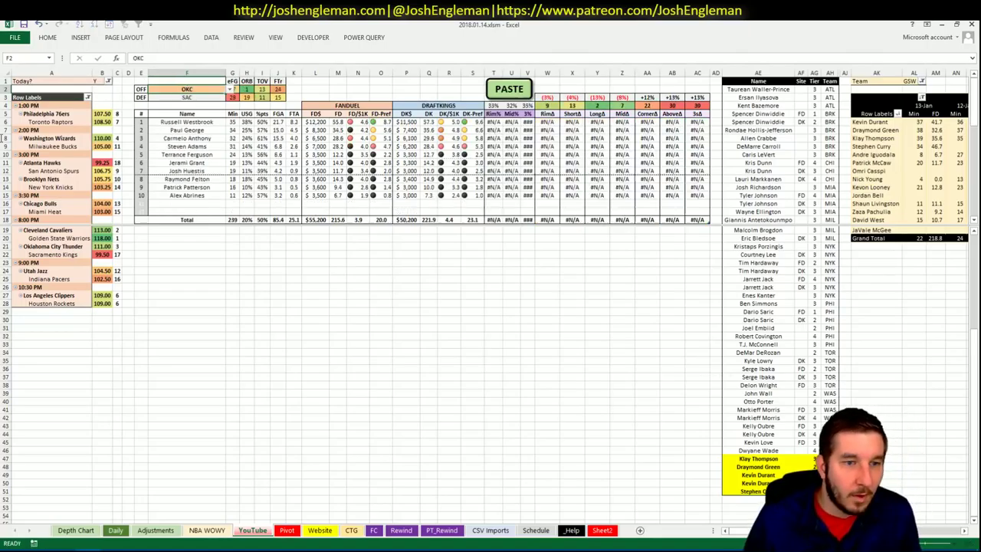
pyautogui.click(187, 97)
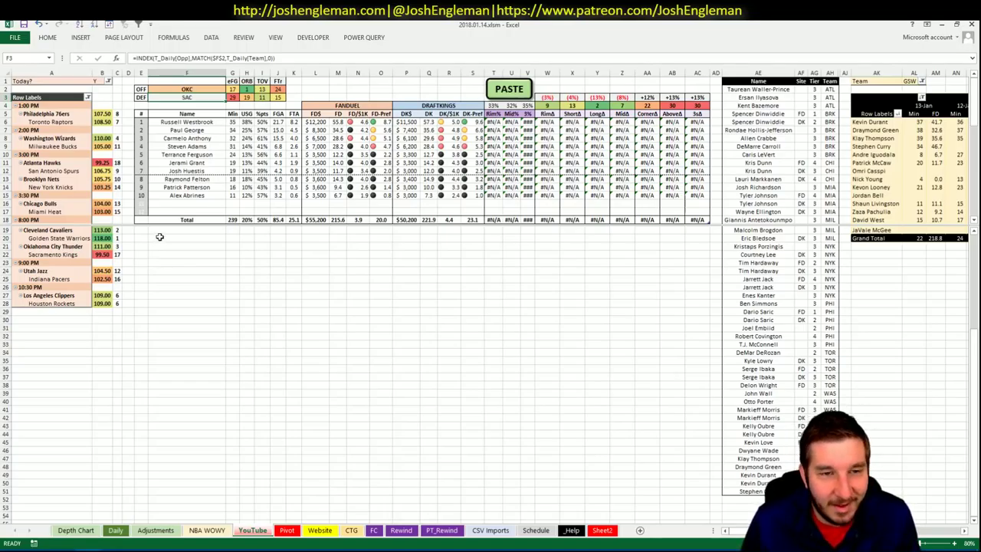
# - Switch to the browser and open the Oklahoma City Thunder team stats on Cleaning the Glass
pyautogui.click(47, 545)
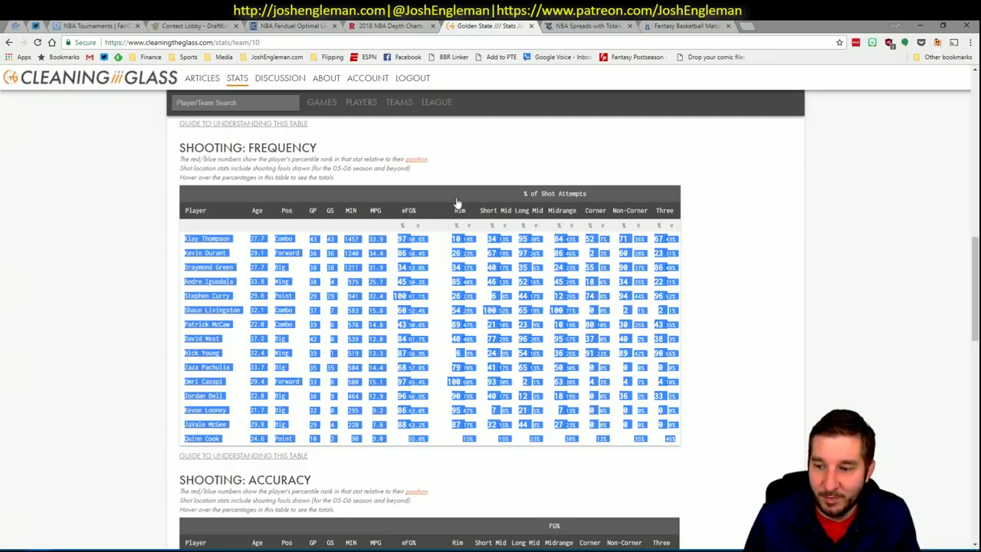
pyautogui.click(487, 26)
pyautogui.click(260, 102)
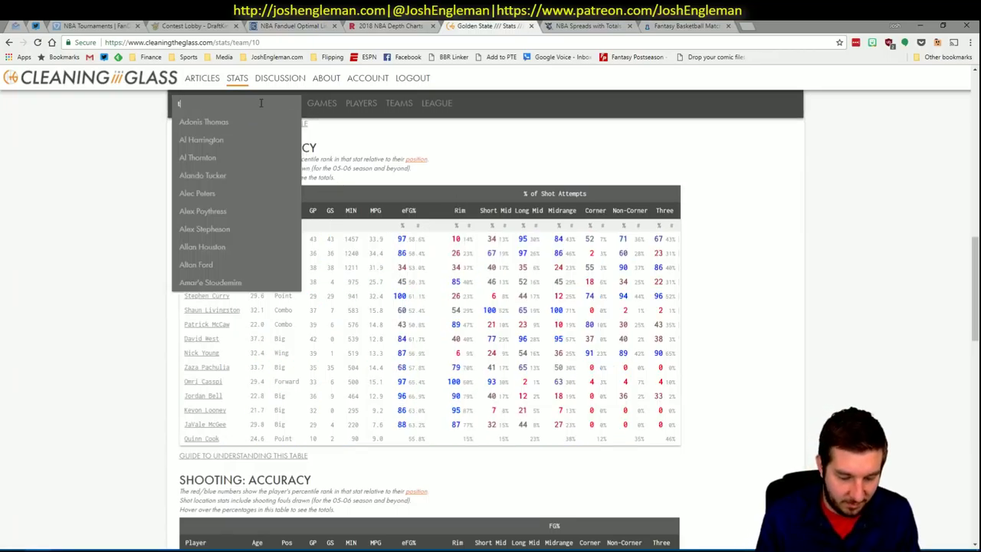
pyautogui.write('thunde')
pyautogui.press('Return')
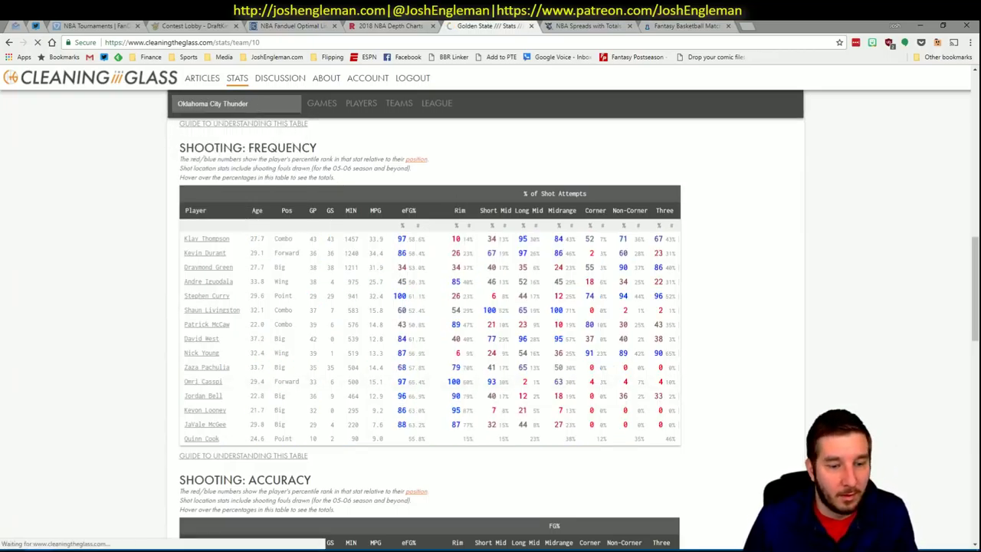
# - Check the local recording status among the broadcasting program's outputs and return to the browser
pyautogui.hotkey('alt', 'Tab')
pyautogui.click(69, 39)
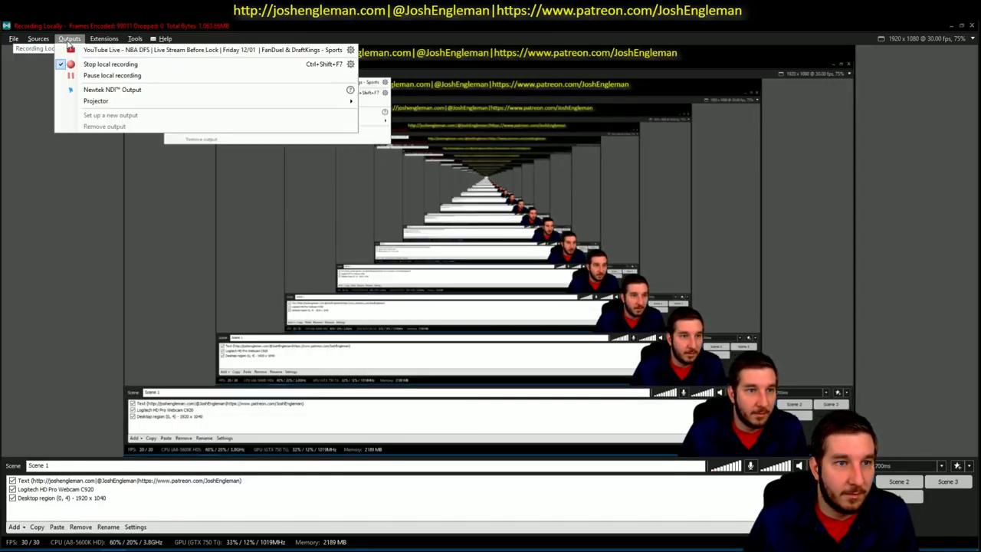
pyautogui.press('Escape')
pyautogui.hotkey('alt', 'Tab')
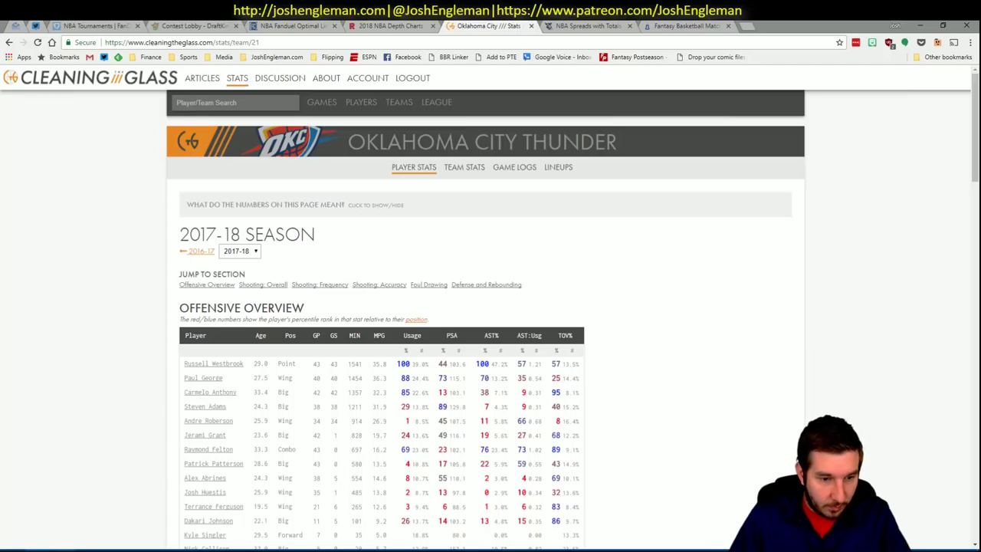
# - Copy the Thunder's Shooting: Frequency table from Cleaning the Glass and load it into the Excel matchup table's shot data
pyautogui.click(113, 550)
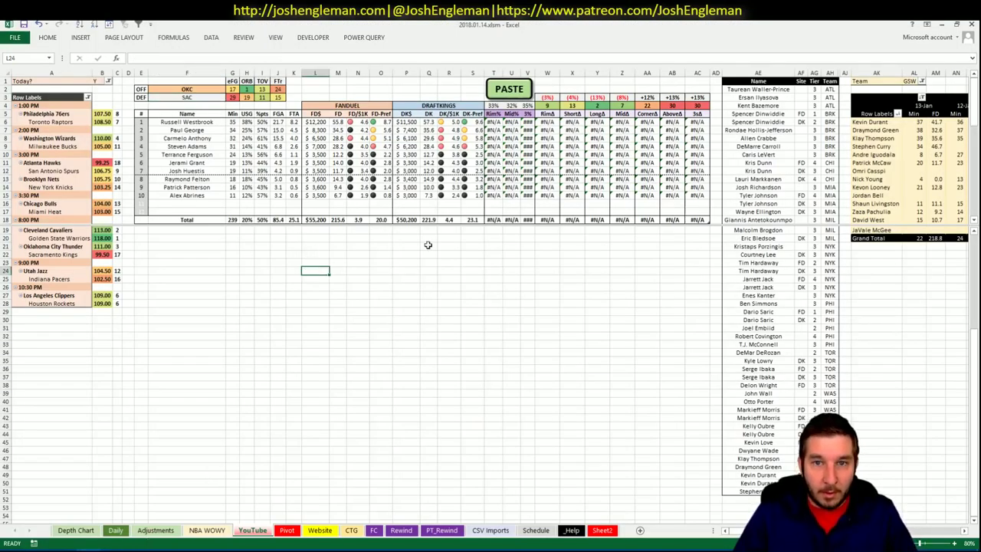
pyautogui.click(36, 545)
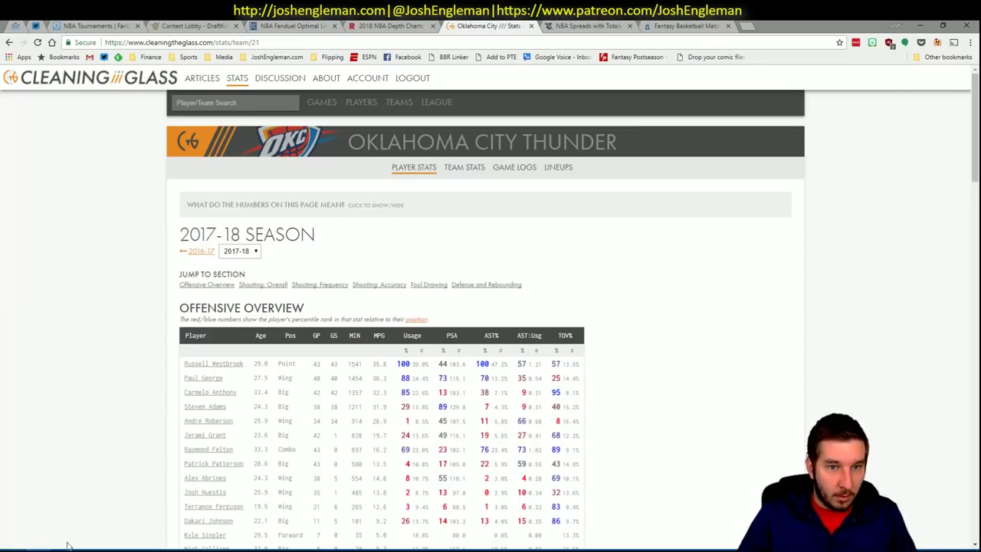
pyautogui.click(325, 284)
pyautogui.moveTo(675, 429); pyautogui.dragTo(186, 245)
pyautogui.hotkey('ctrl', 'c')
pyautogui.hotkey('alt', 'Tab')
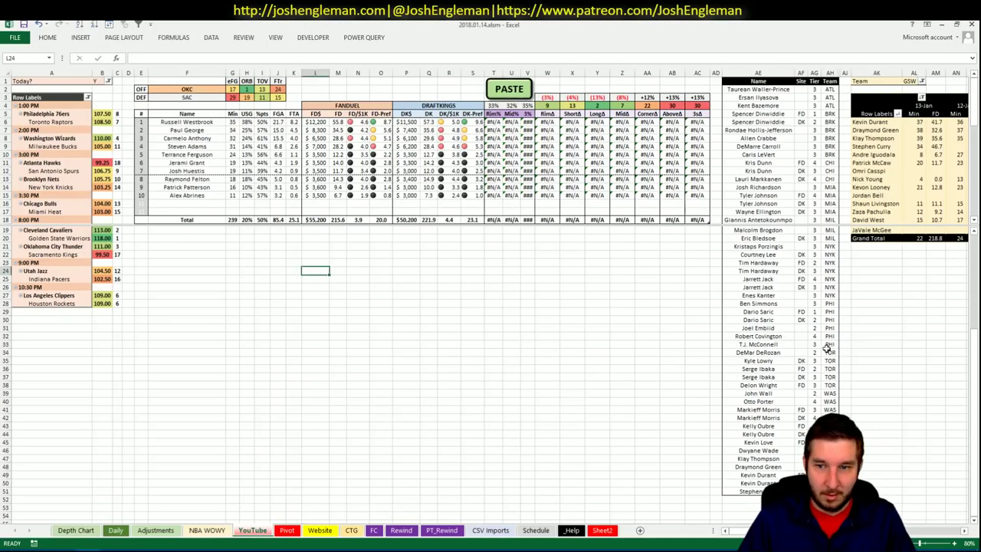
pyautogui.click(509, 90)
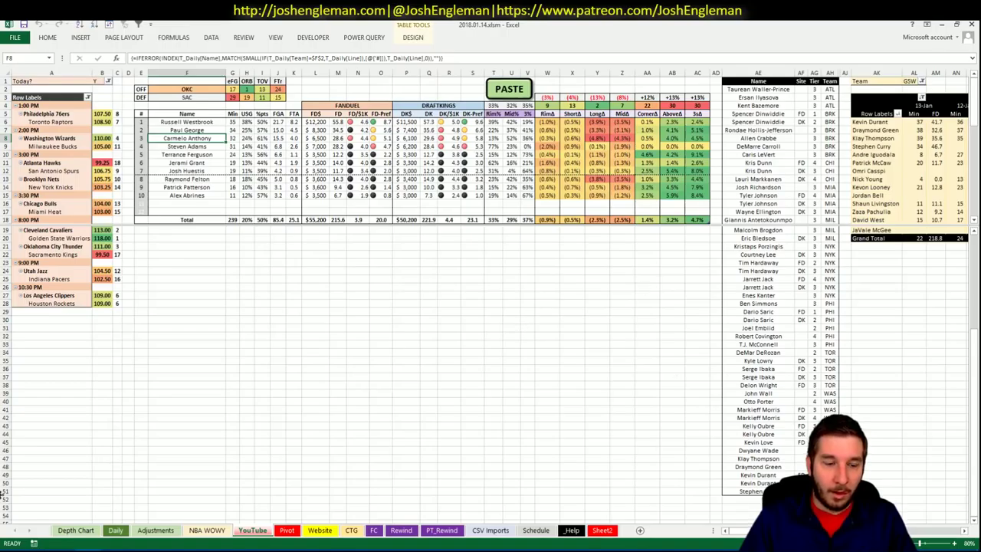
# - Examine the Thunder's Defense and Rebounding table in the browser and return to the Excel workbook
pyautogui.hotkey('alt', 'Tab')
pyautogui.click(67, 290)
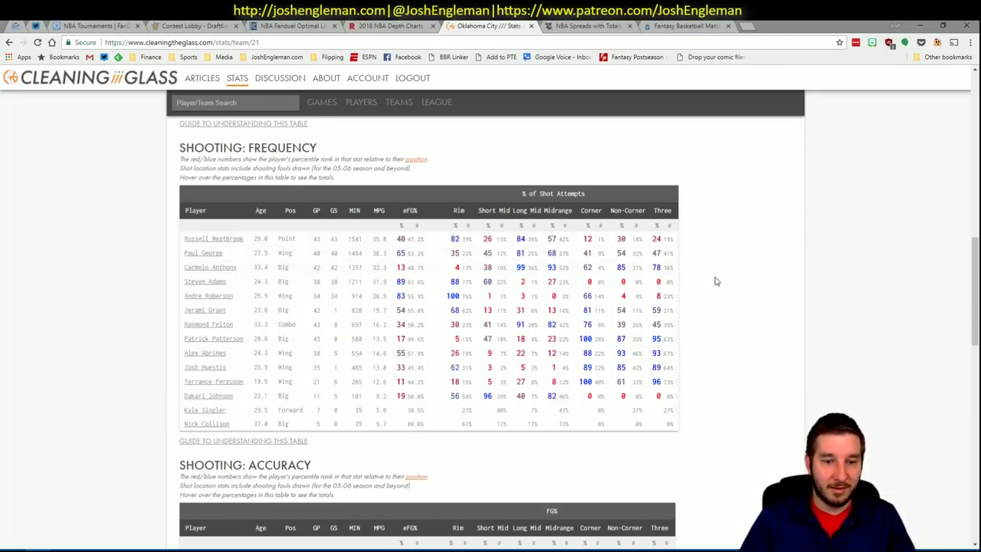
pyautogui.scroll(-3, 713, 278)
pyautogui.scroll(-10, 694, 265)
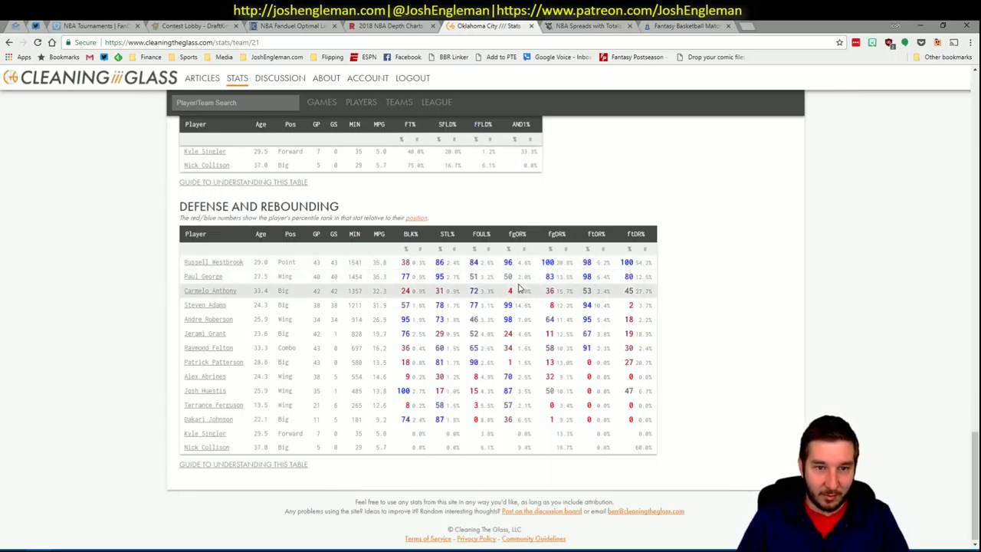
pyautogui.hotkey('alt', 'Tab')
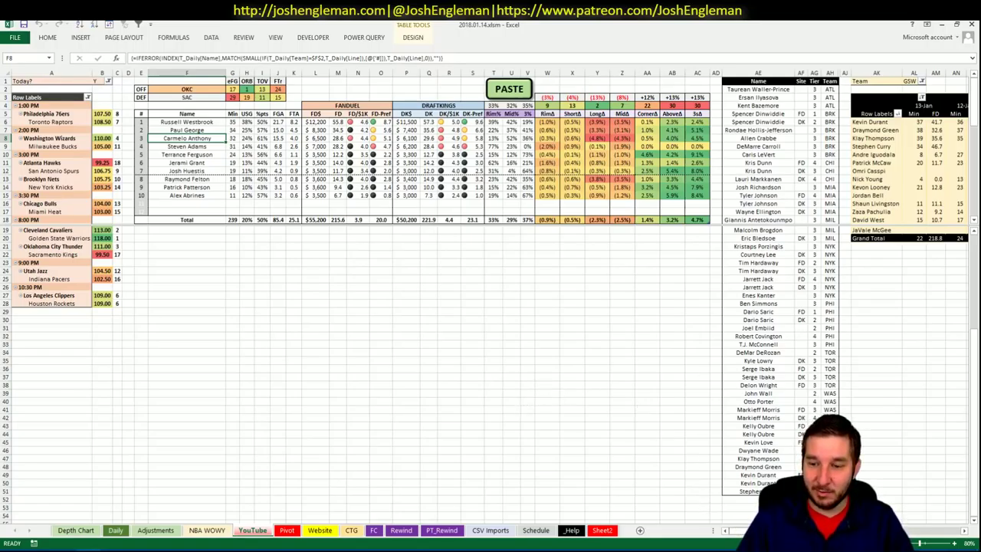
# - Filter the recent-games pivot table by team OKC and review the players' minutes and FanDuel points
pyautogui.click(910, 82)
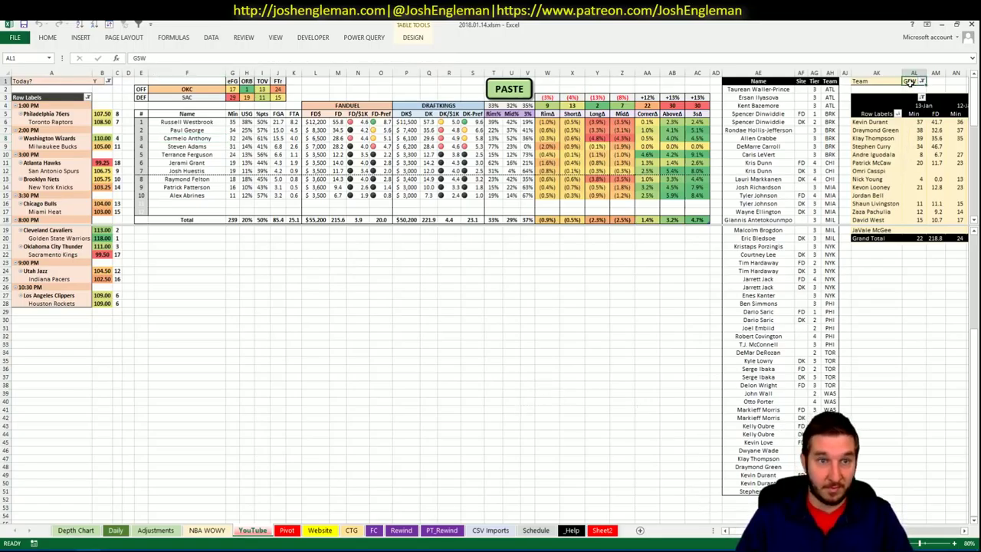
pyautogui.write('OKC')
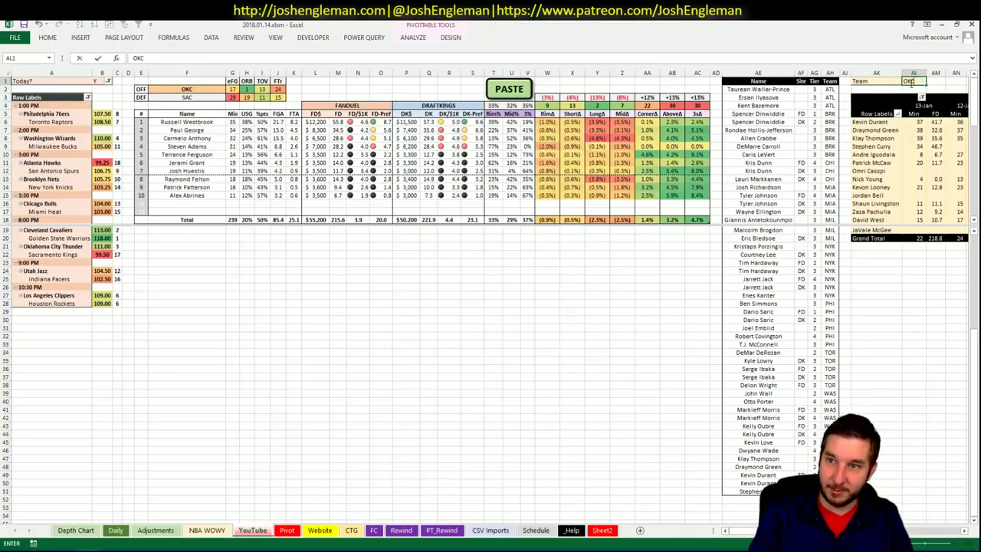
pyautogui.press('Return')
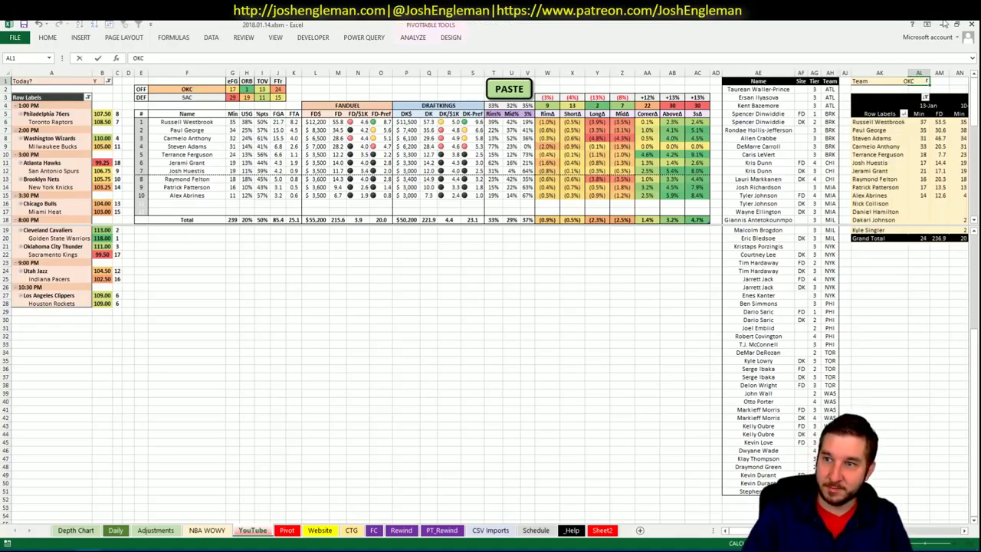
pyautogui.press('Return')
pyautogui.hscroll(5, 491, 291)
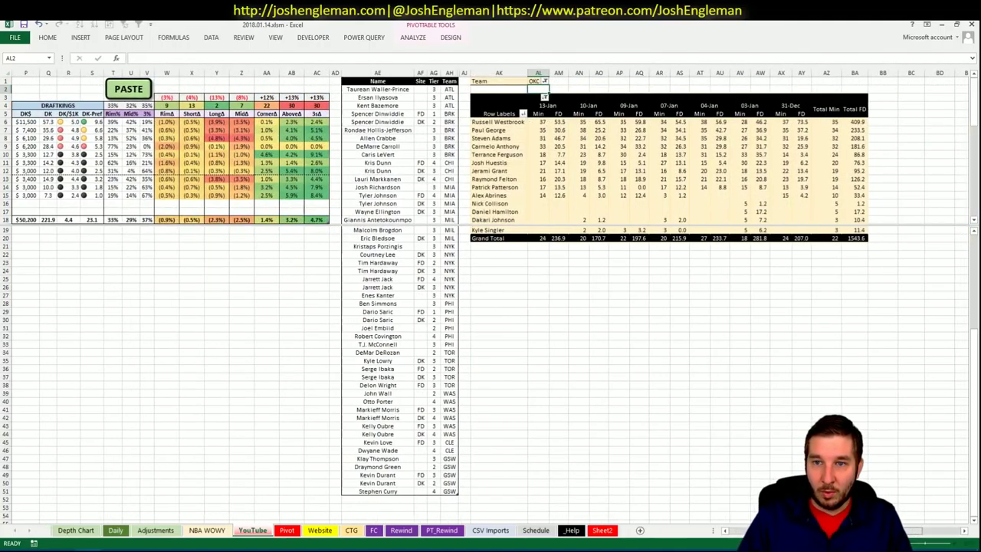
pyautogui.hscroll(1, 491, 291)
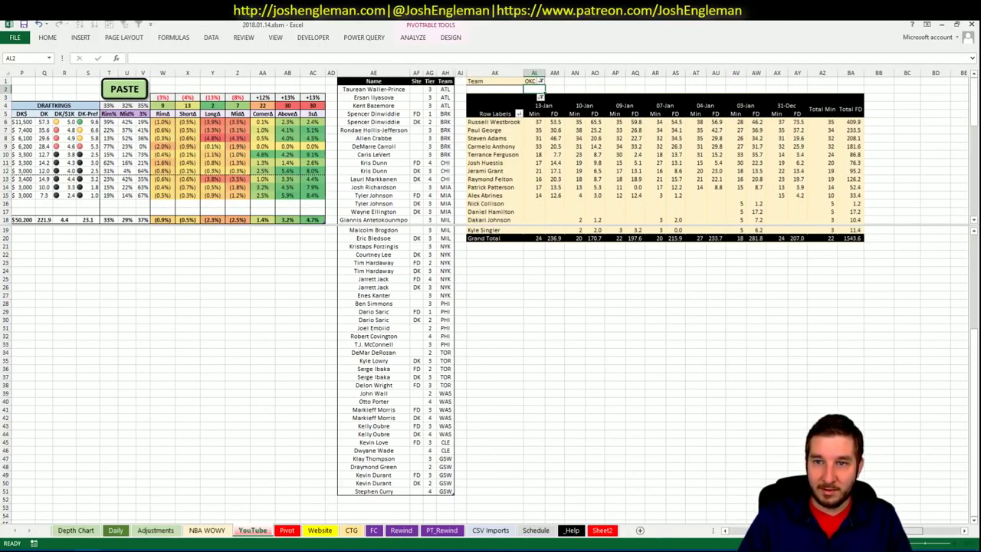
pyautogui.hscroll(-5, 624, 265)
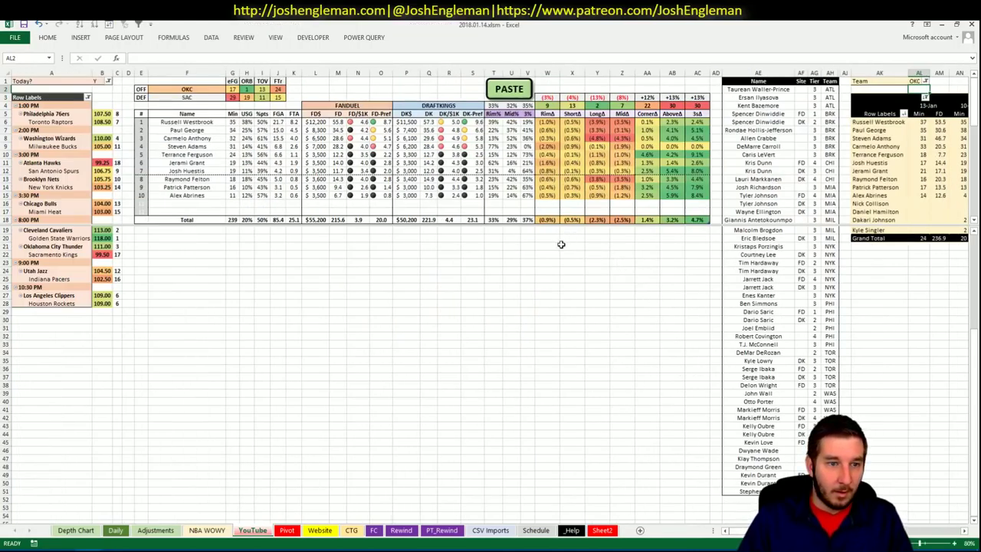
# - Add Russell Westbrook as a tier 2 player in the shortlist below Stephen Curry
pyautogui.click(757, 499)
pyautogui.write('Russell Westbrook')
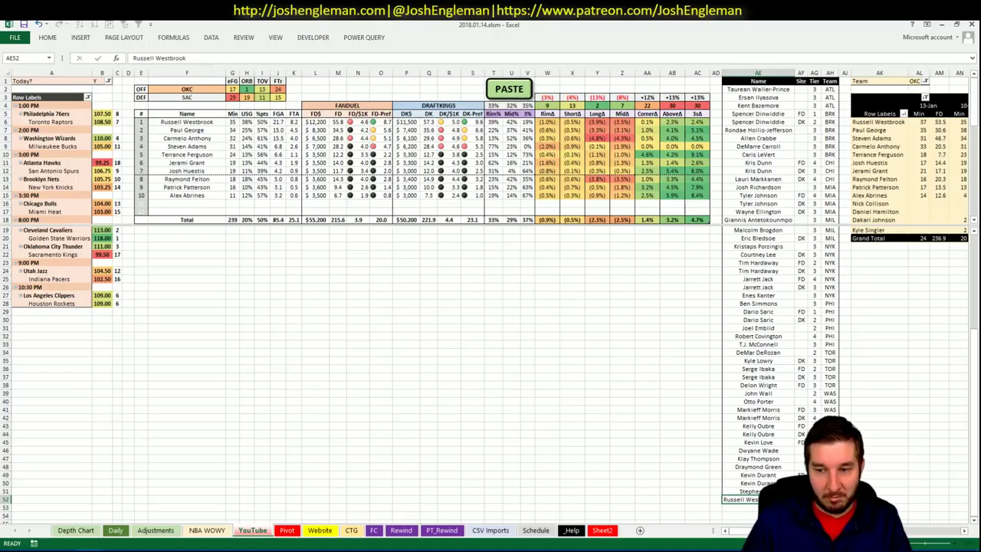
pyautogui.press('Tab')
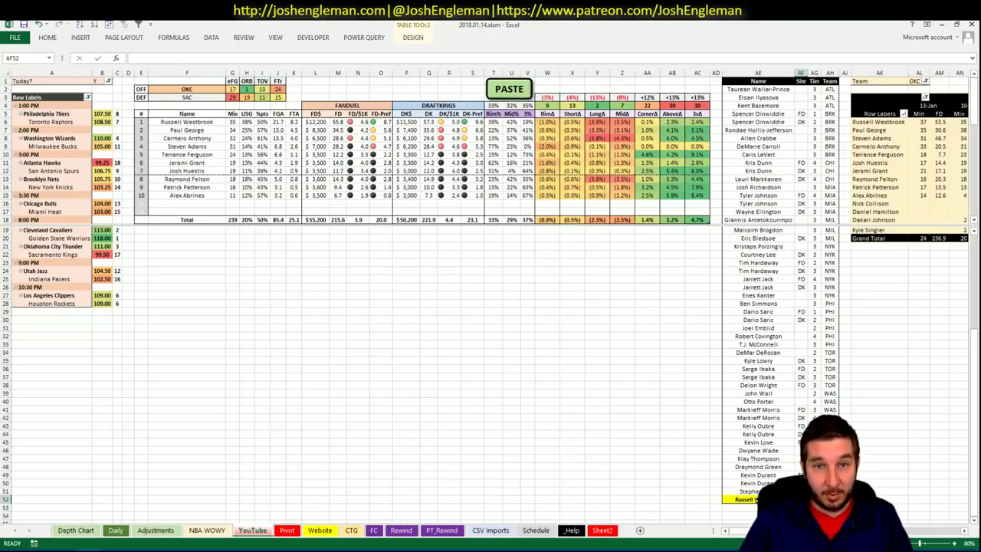
pyautogui.press('Return')
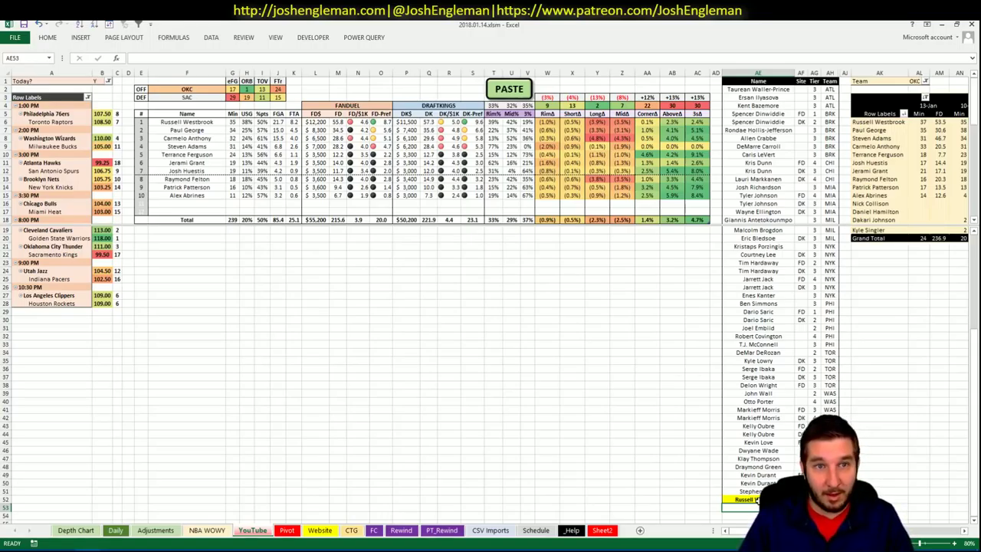
# - Add Paul George as a DK-only tier 3 player in the shortlist below Russell Westbrook
pyautogui.click(622, 365)
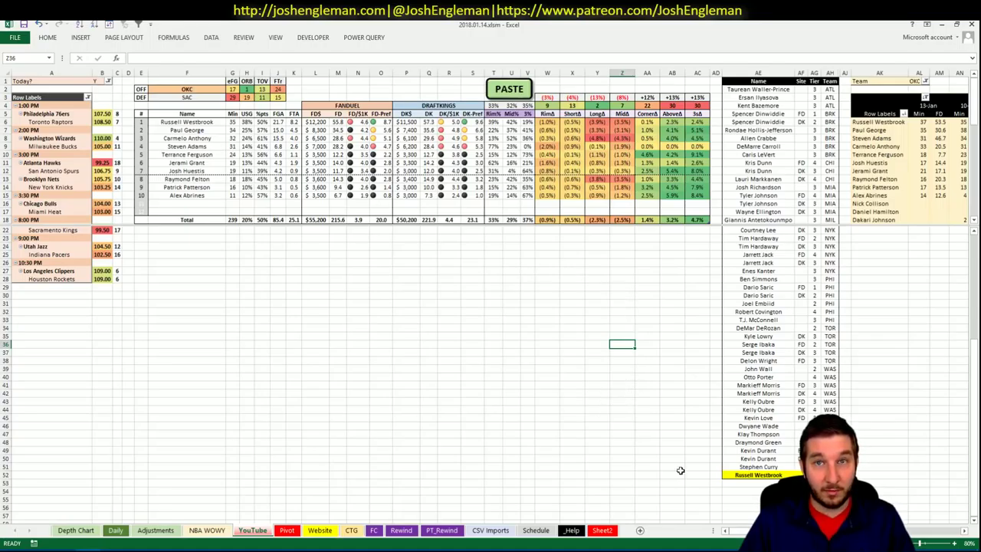
pyautogui.hscroll(8, 490, 295)
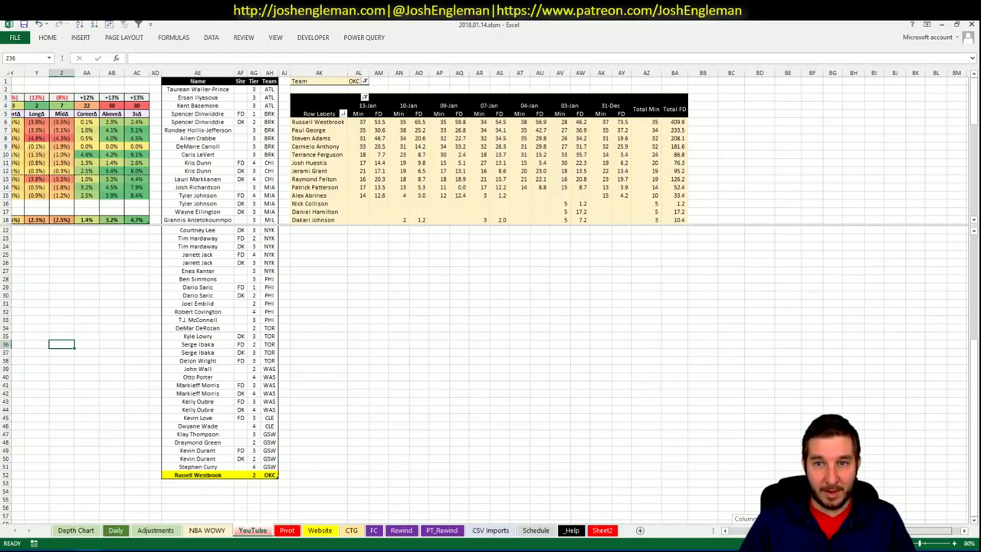
pyautogui.hscroll(-7, 490, 296)
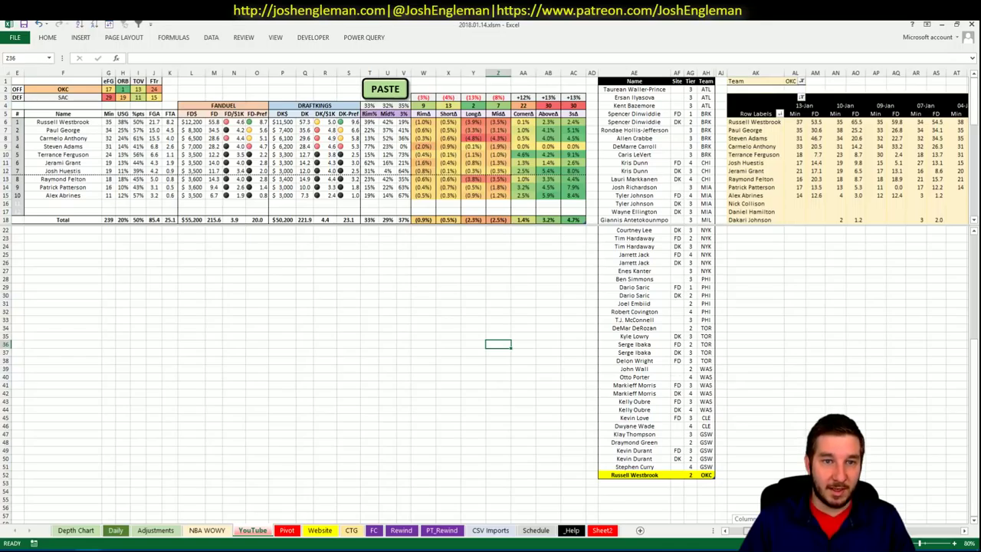
pyautogui.hscroll(6, 491, 296)
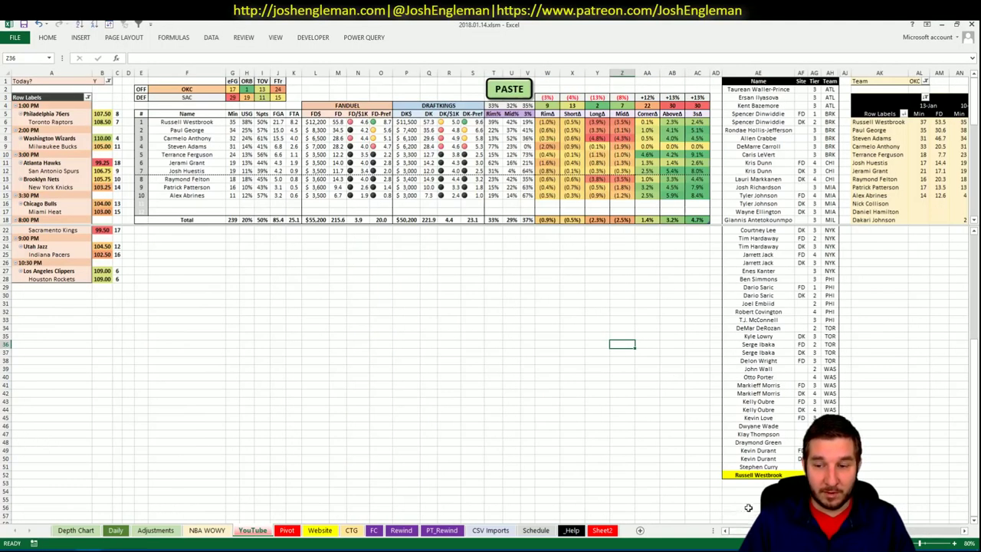
pyautogui.click(759, 483)
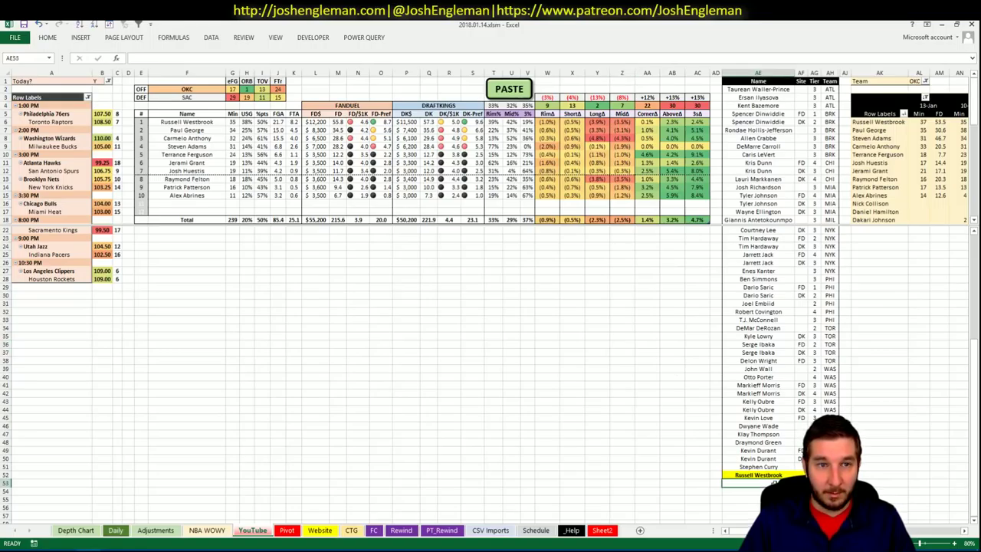
pyautogui.write('Paul Ge')
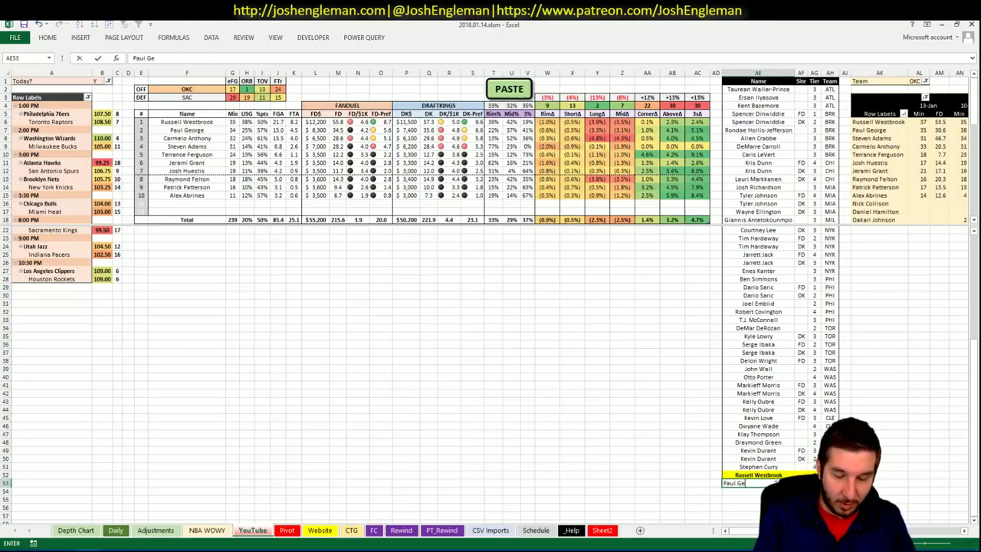
pyautogui.write('orge')
pyautogui.press('Tab')
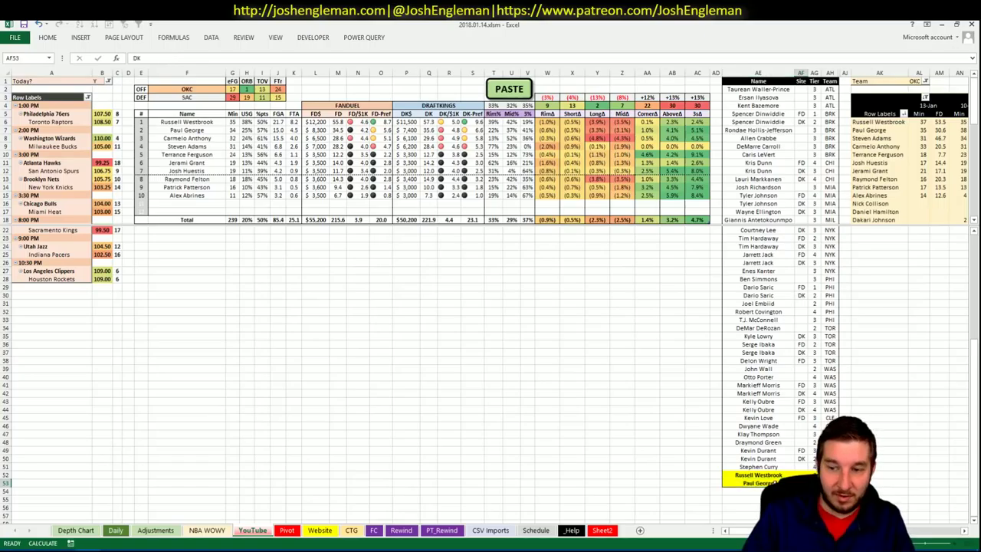
pyautogui.press('Tab')
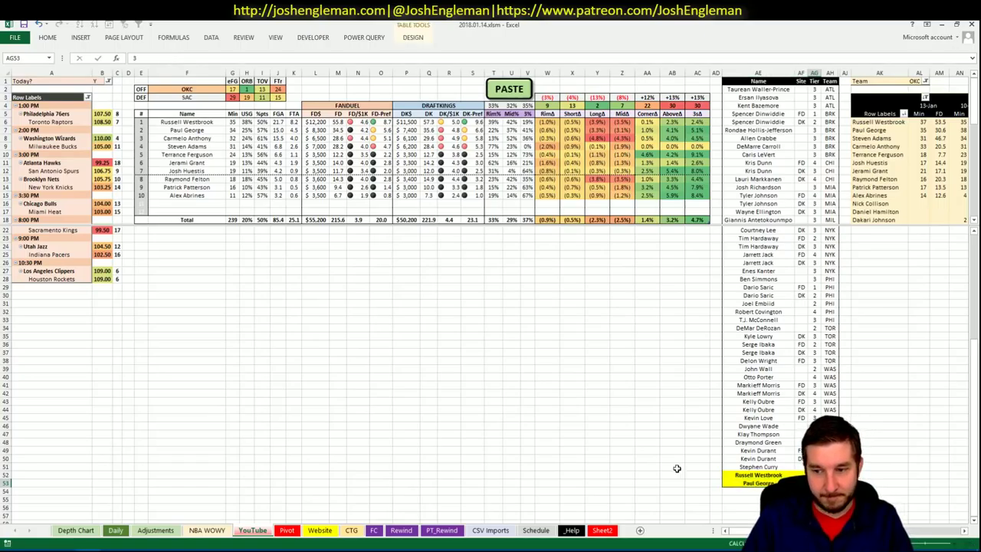
pyautogui.press('Return')
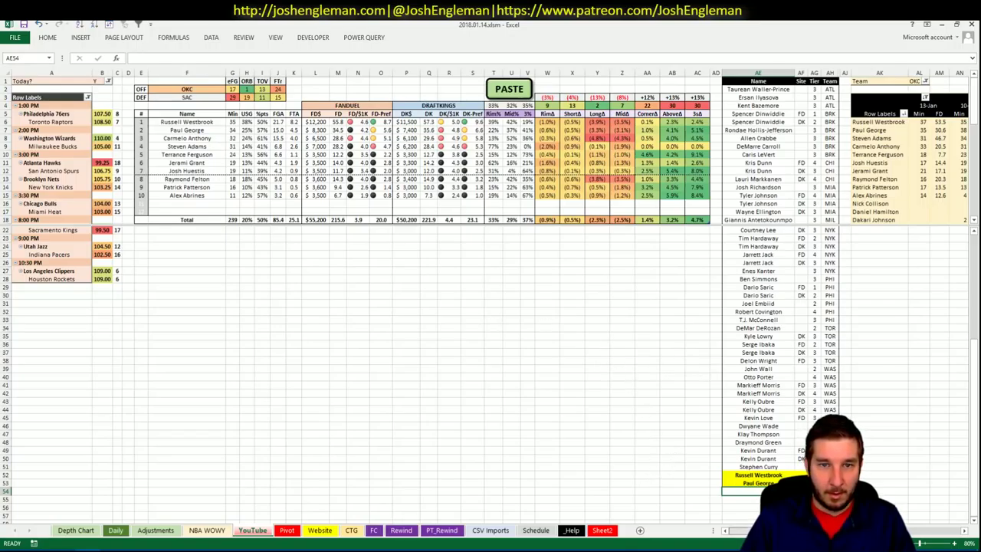
# - Compare the Thunder players' matchup numbers with their recent minutes and FanDuel points in the pivot table
pyautogui.hscroll(5, 490, 291)
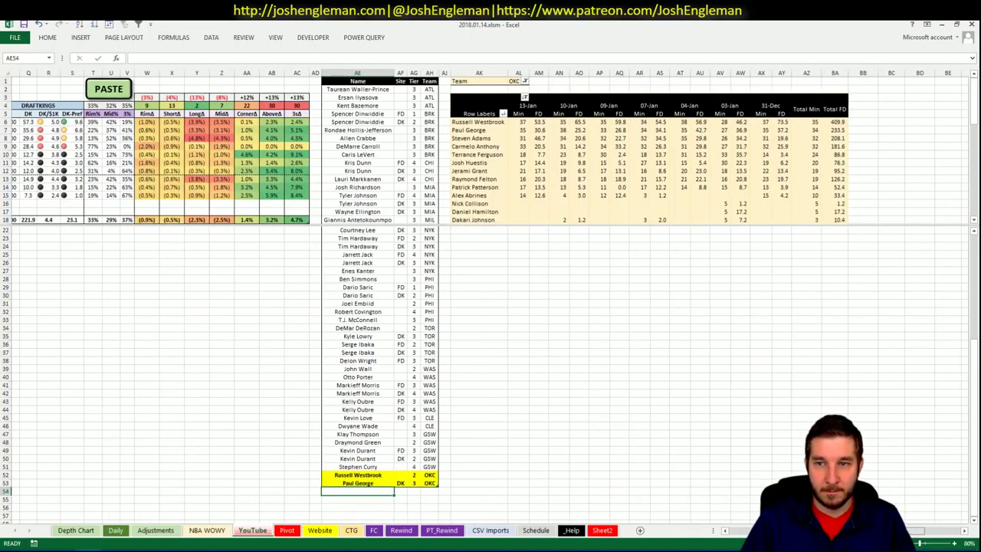
pyautogui.hscroll(-5, 278, 400)
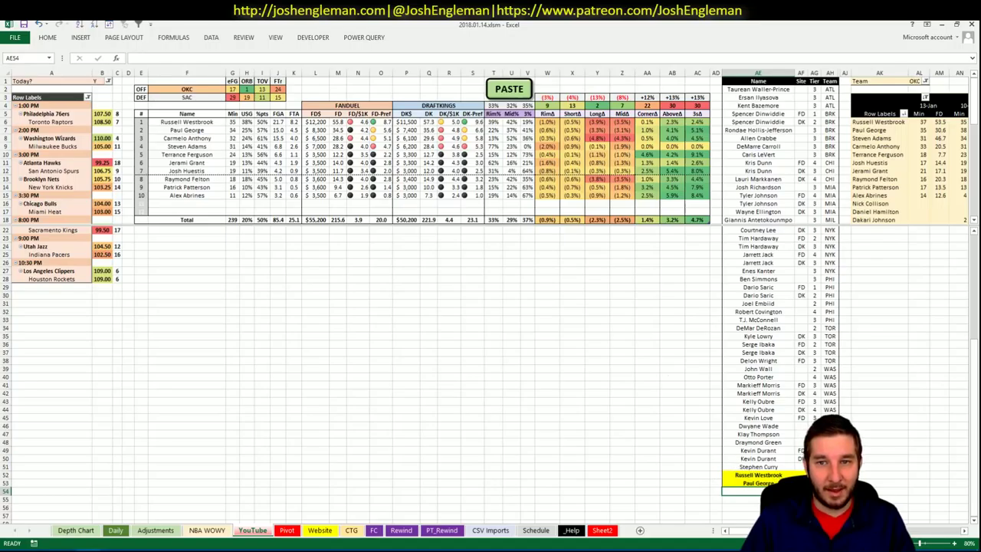
pyautogui.hscroll(3, 490, 299)
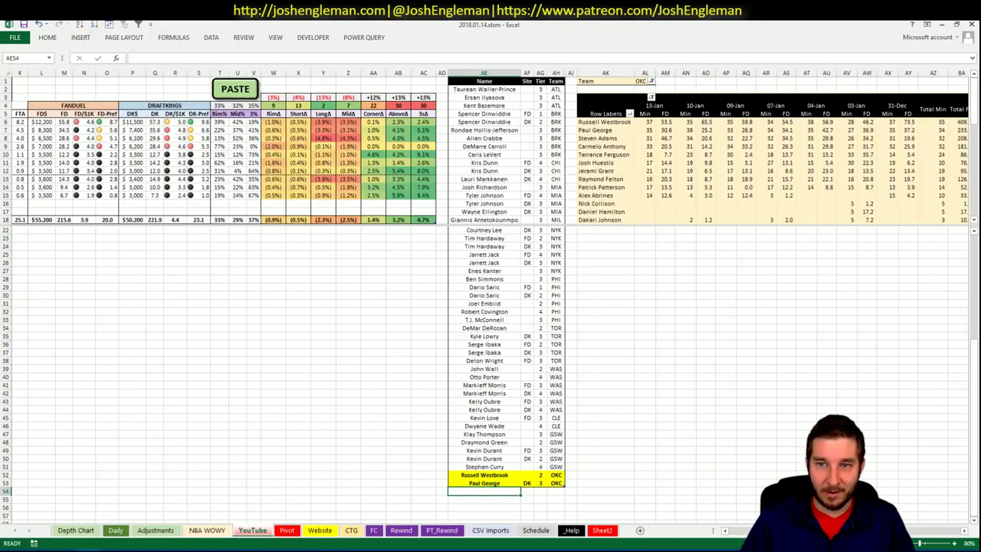
pyautogui.hscroll(2, 914, 535)
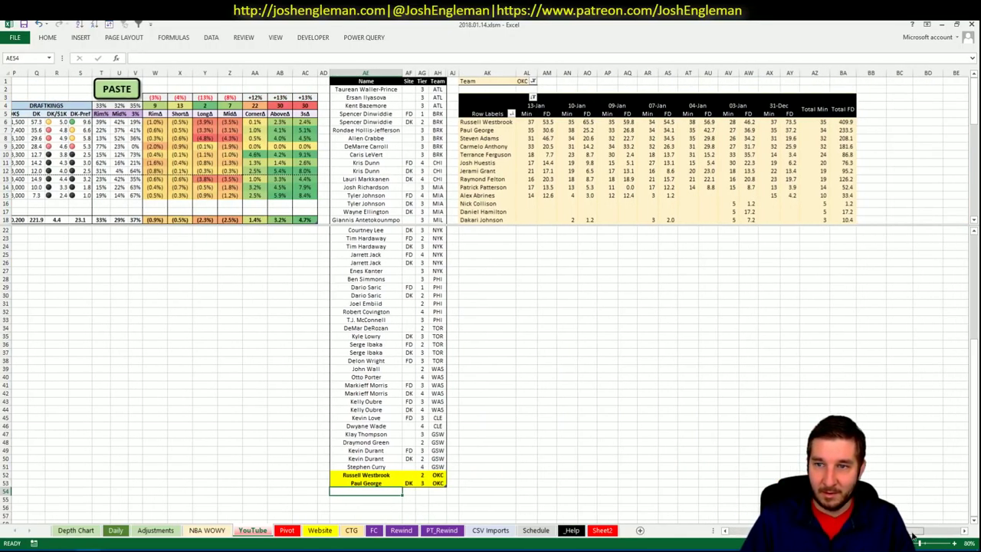
pyautogui.hscroll(-5, 490, 299)
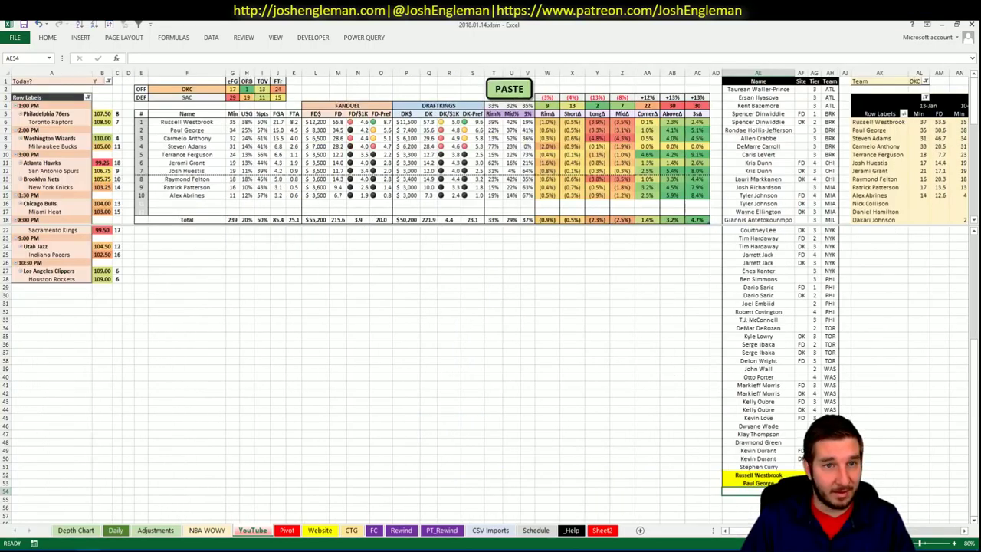
# - Switch to Cleaning the Glass in the browser and review the Thunder's player tables from Offensive Overview to Defense and Rebounding
pyautogui.hotkey('alt', 'Tab')
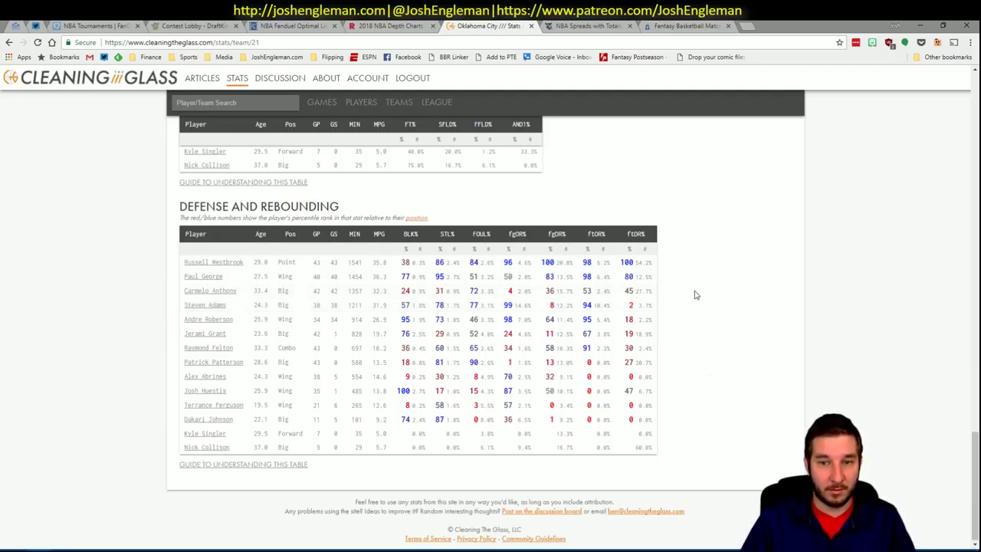
pyautogui.scroll(7, 696, 294)
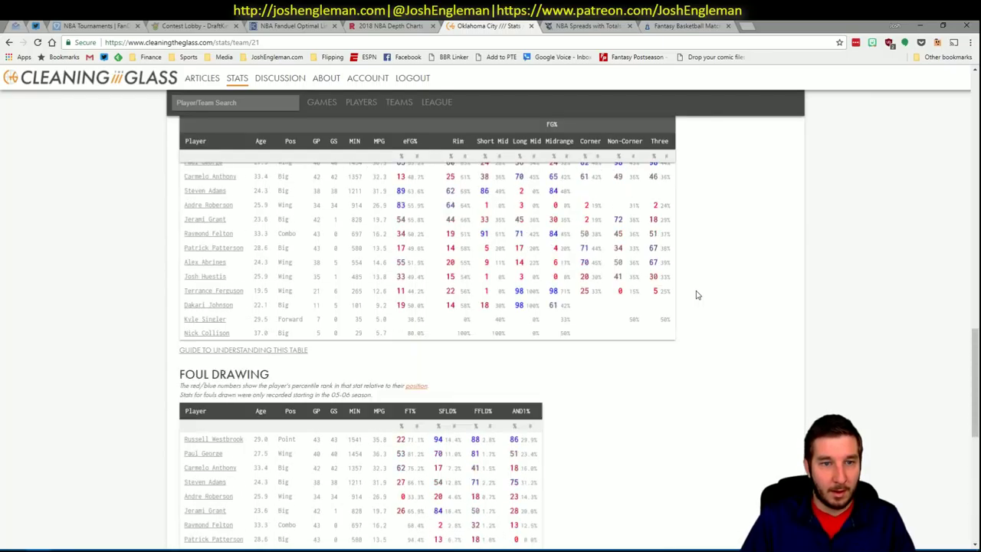
pyautogui.scroll(-7, 729, 300)
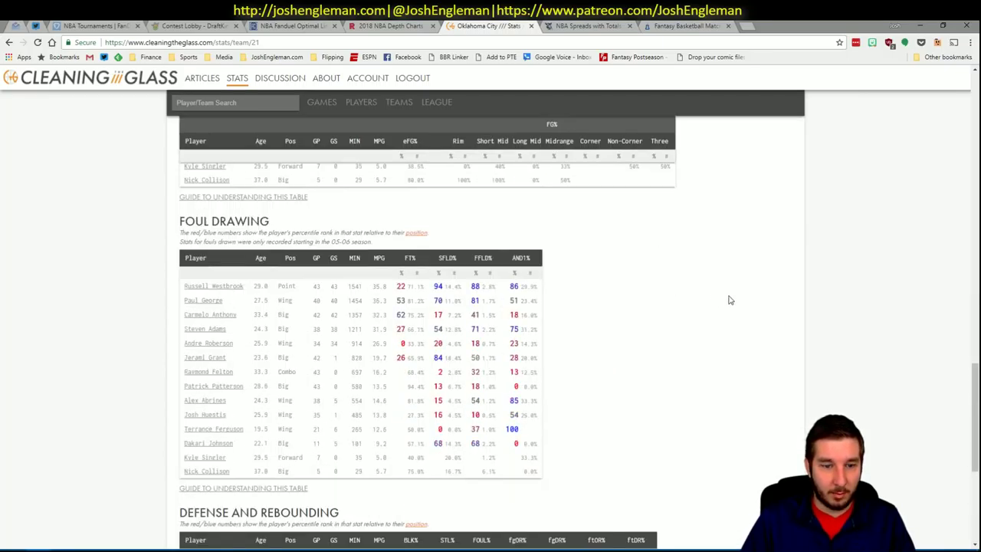
pyautogui.scroll(7, 729, 299)
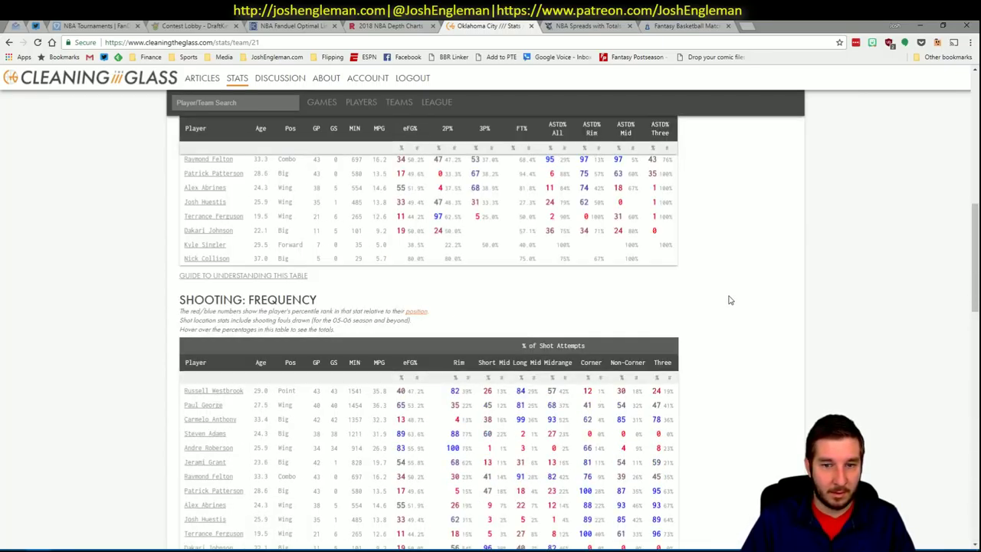
pyautogui.scroll(3, 729, 299)
pyautogui.scroll(5, 605, 295)
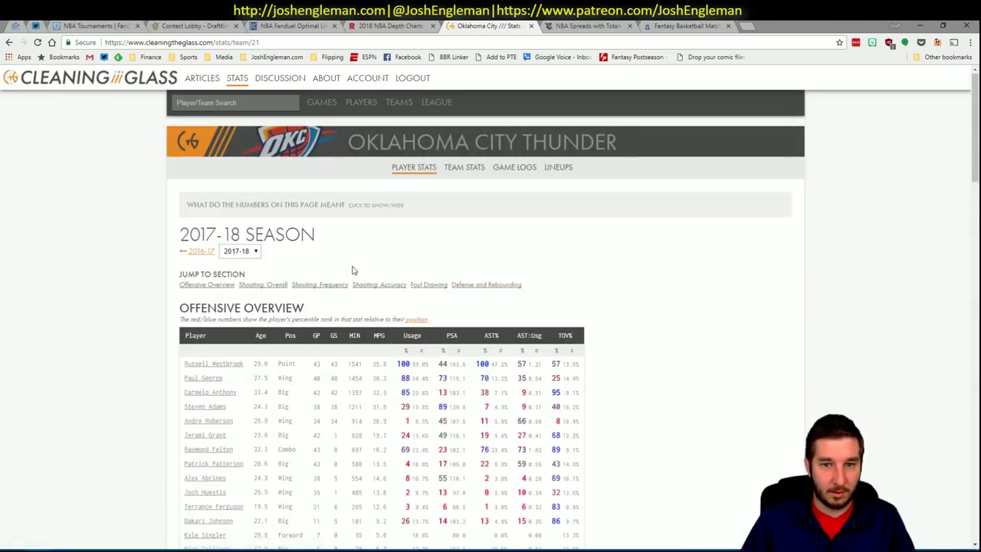
pyautogui.scroll(-10, 353, 270)
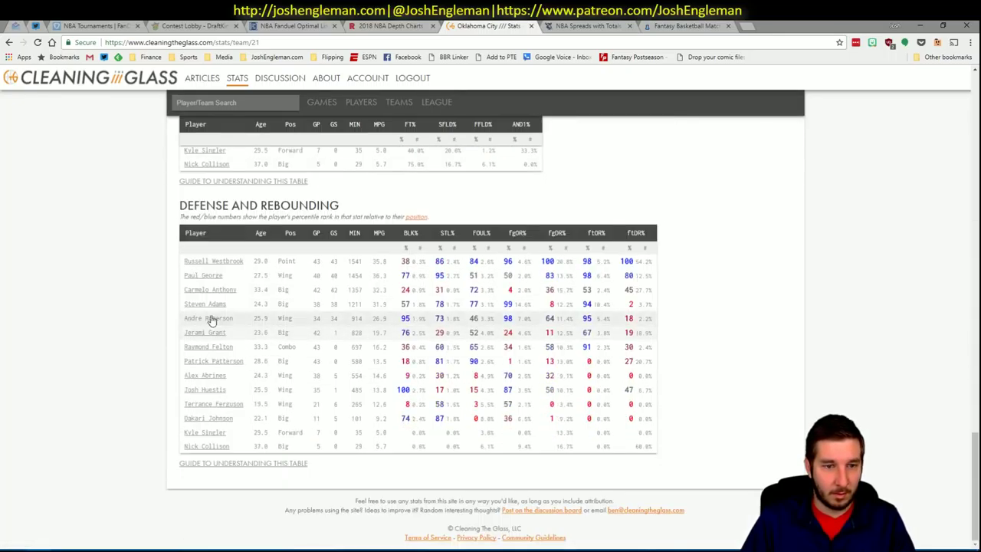
# - Open Steven Adams' player page, examine his shooting frequency and accuracy tables, and return to the Thunder page
pyautogui.click(211, 306)
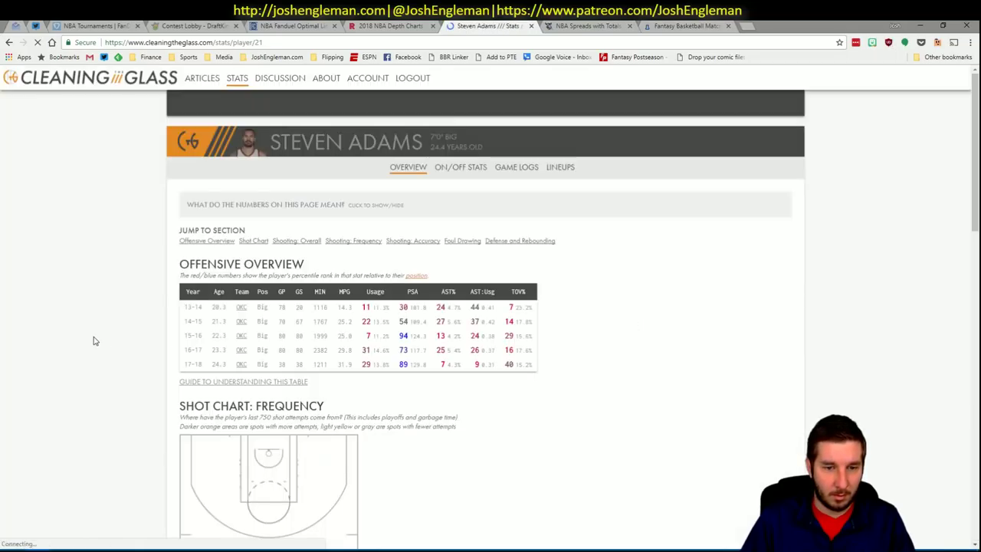
pyautogui.scroll(-15, 95, 336)
pyautogui.scroll(6, 96, 331)
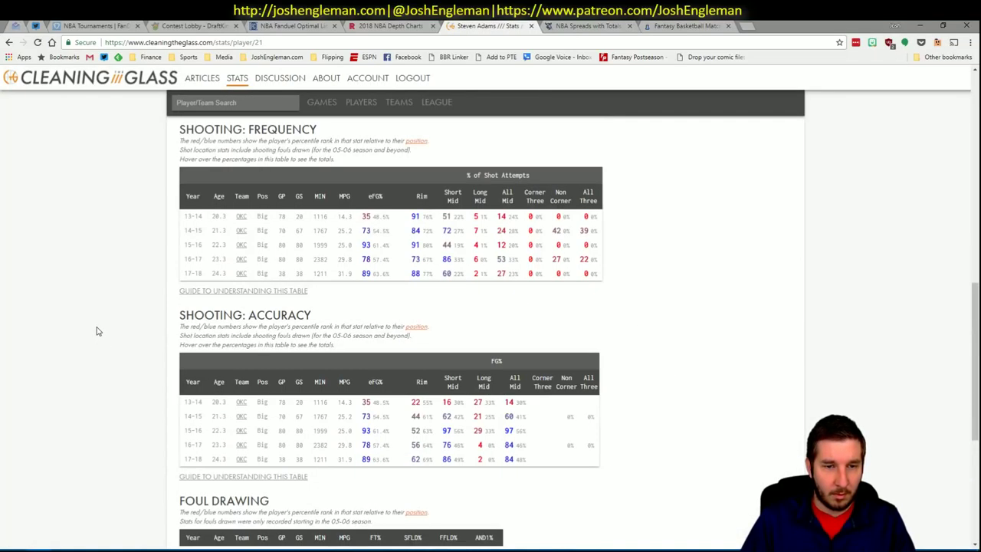
pyautogui.click(9, 42)
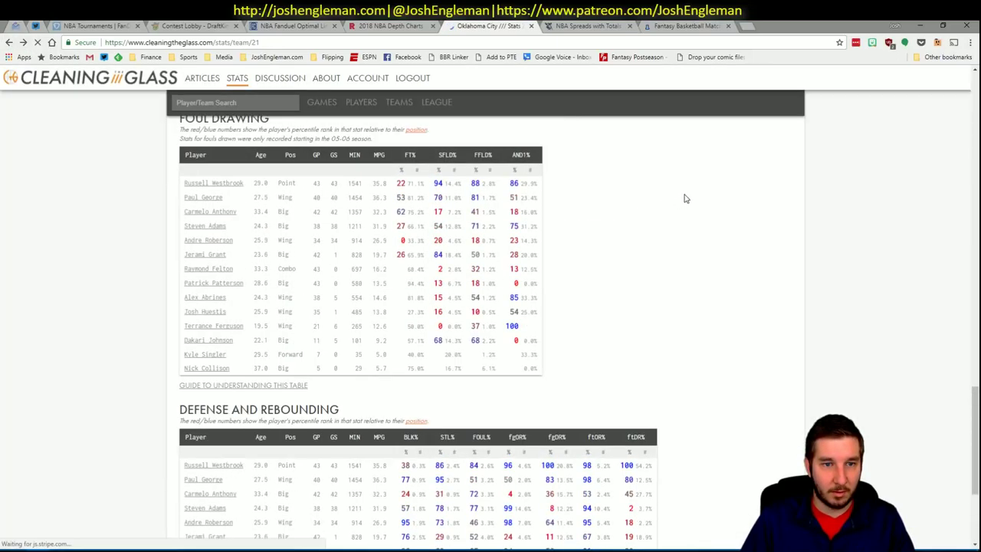
# - Open the Thunder's Team Stats and examine the halfcourt, putback and transition play context tables for offense and defense
pyautogui.scroll(15, 686, 199)
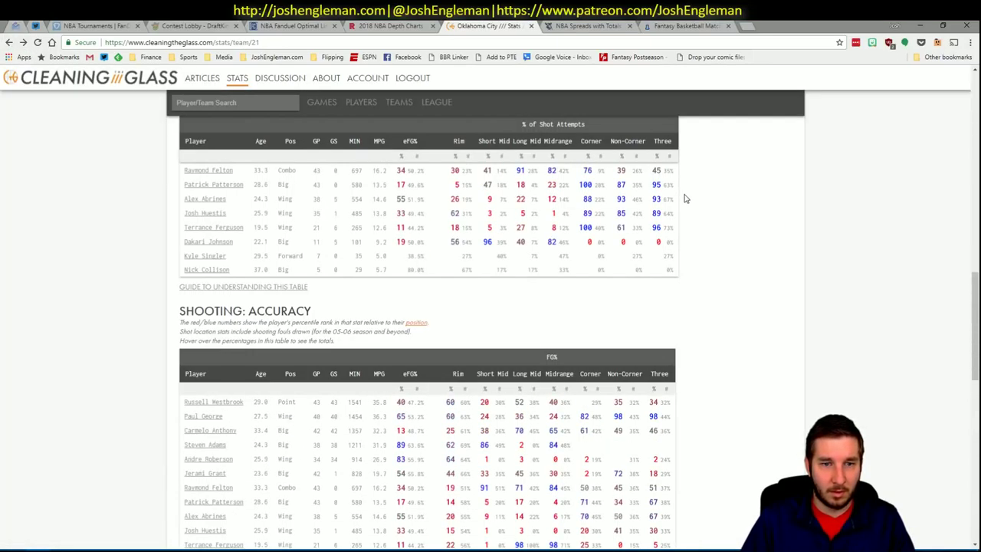
pyautogui.scroll(5, 685, 198)
pyautogui.click(465, 172)
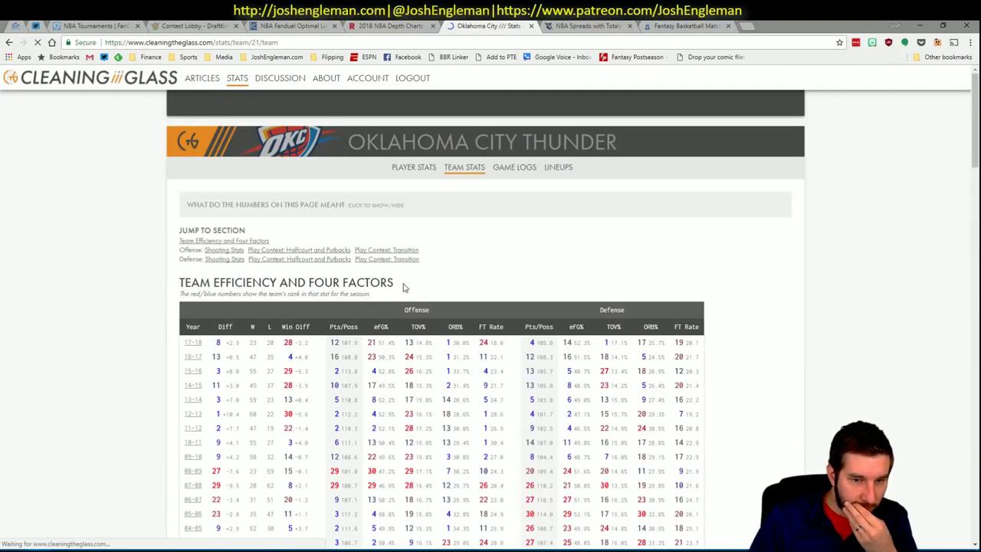
pyautogui.scroll(-10, 119, 278)
pyautogui.scroll(-5, 127, 270)
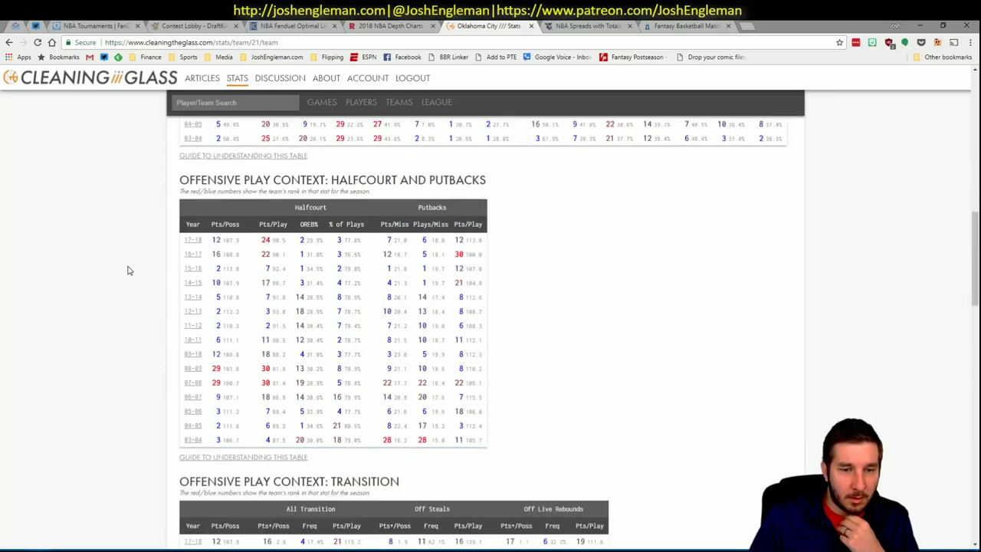
pyautogui.scroll(-15, 128, 270)
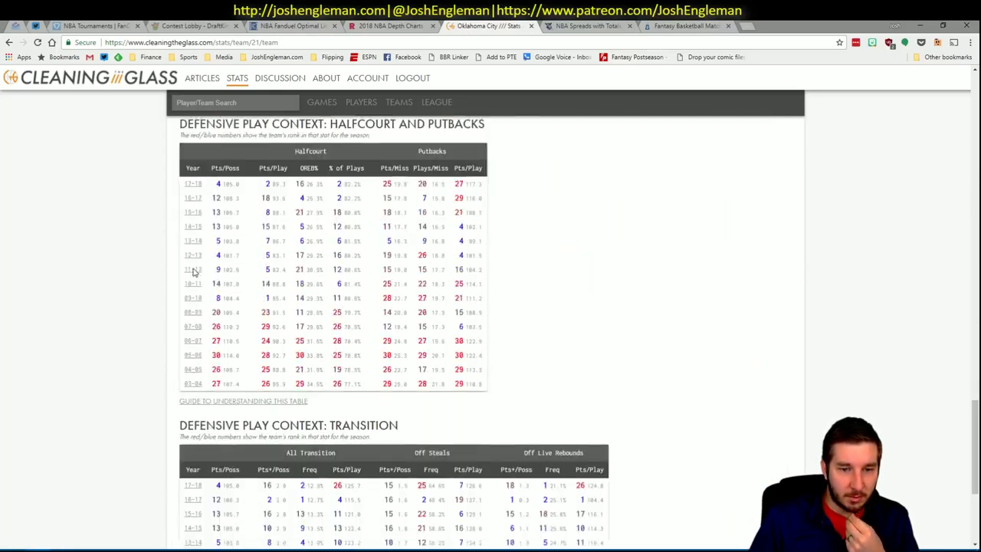
pyautogui.scroll(15, 311, 266)
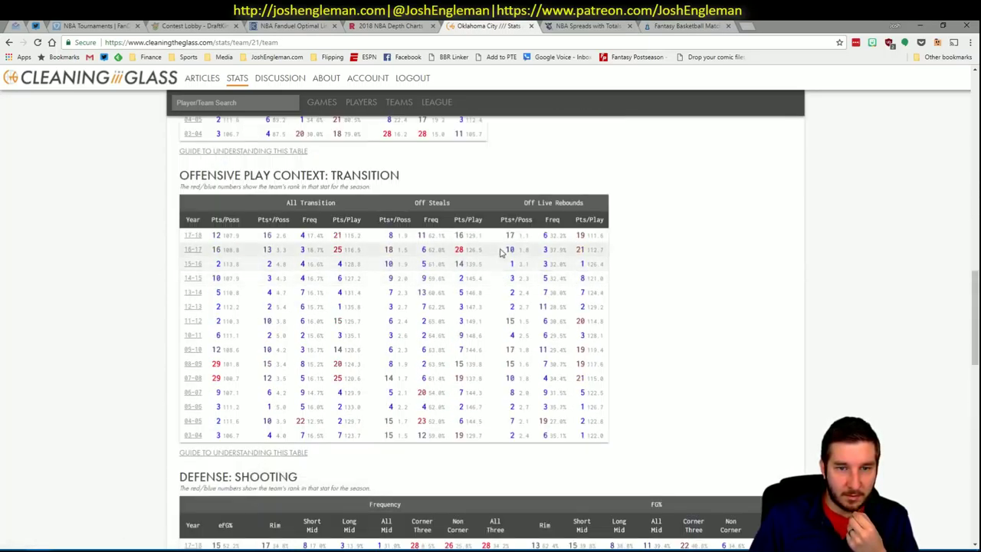
pyautogui.scroll(-1, 358, 238)
pyautogui.scroll(4, 694, 269)
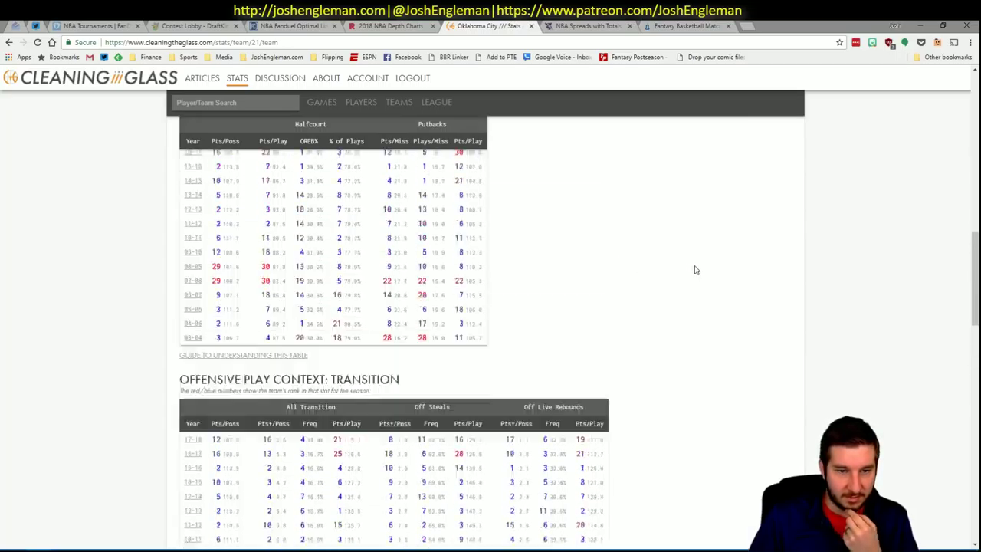
pyautogui.scroll(2, 695, 269)
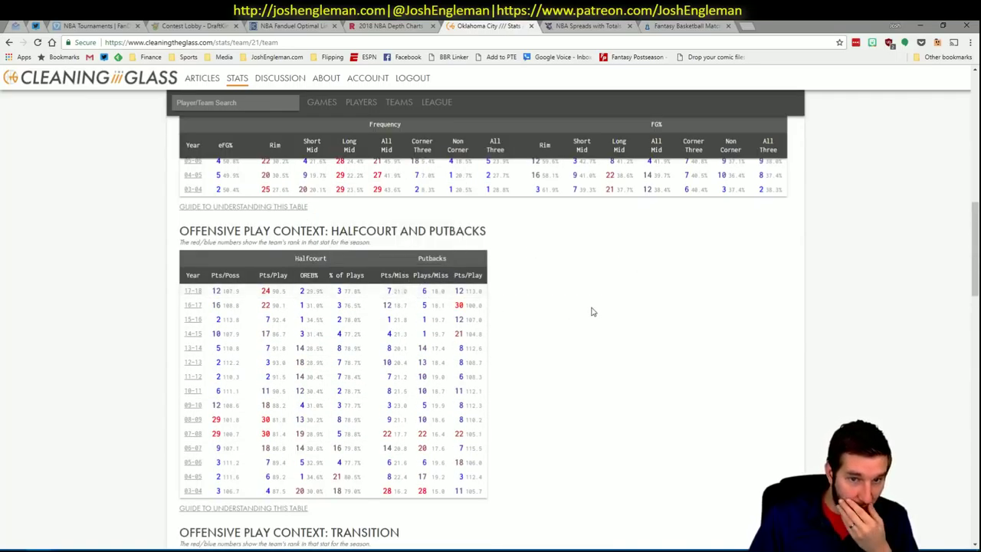
pyautogui.moveTo(271, 276)
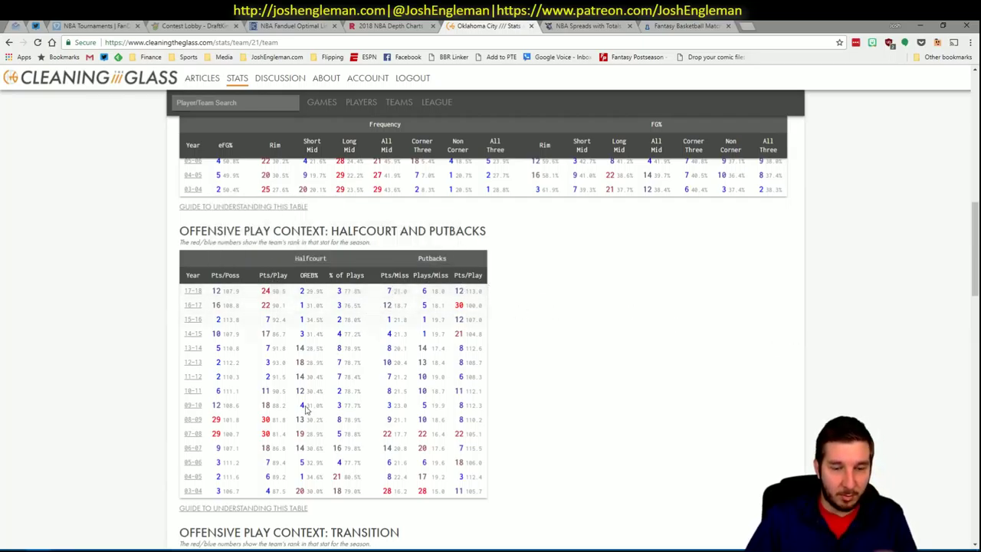
# - Return to the Excel workbook and add Steven Adams as a tier 3 player in the shortlist below Paul George
pyautogui.hotkey('alt', 'Tab')
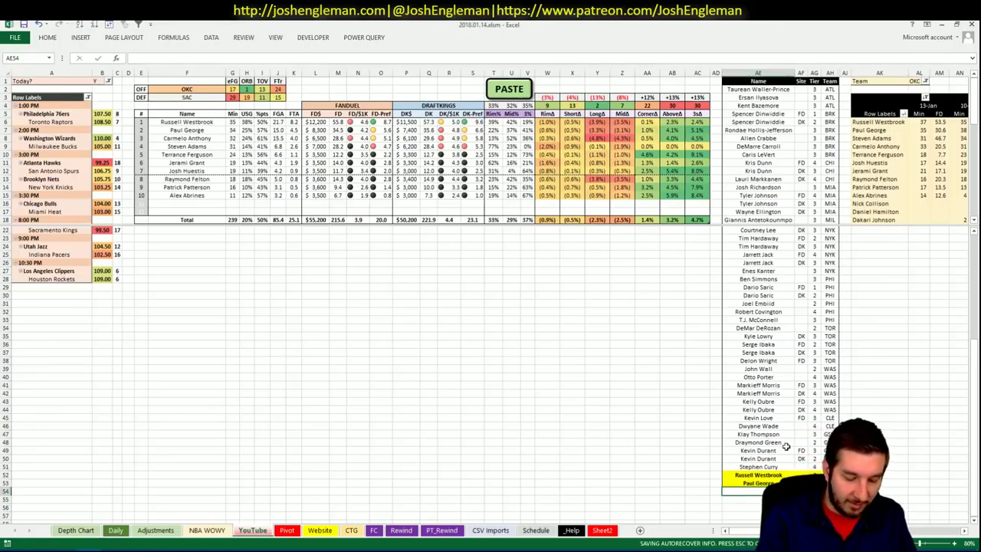
pyautogui.write('Steven Adams')
pyautogui.press('Tab')
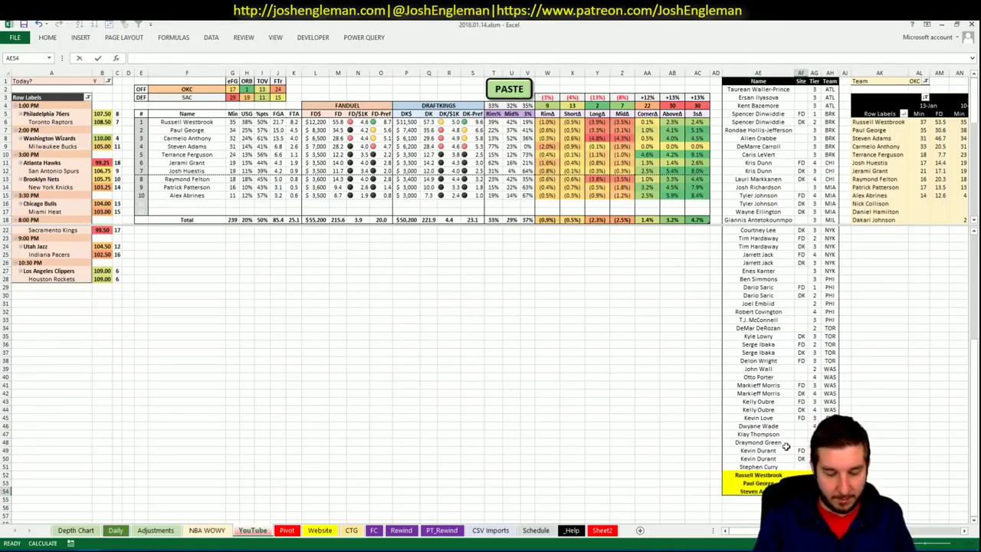
pyautogui.press('Return')
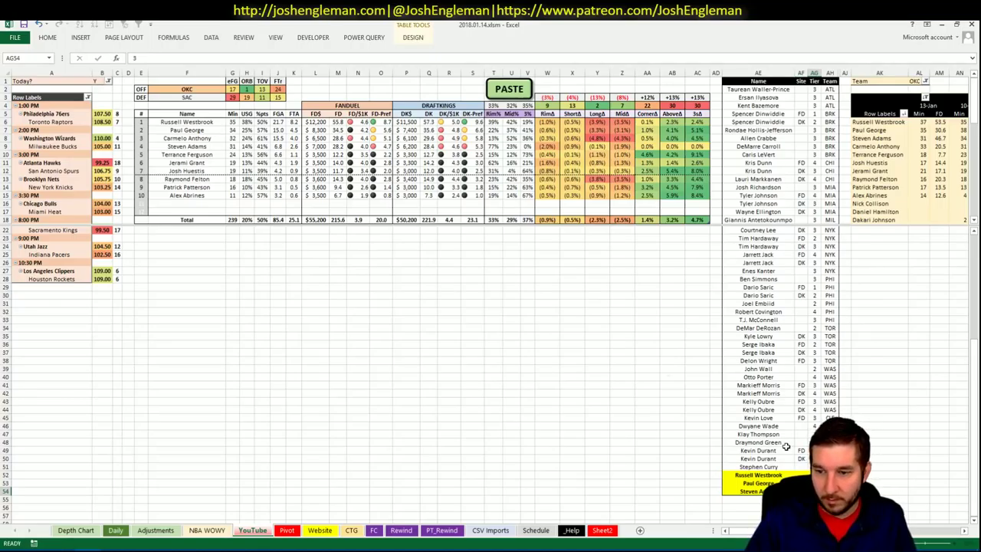
pyautogui.click(495, 328)
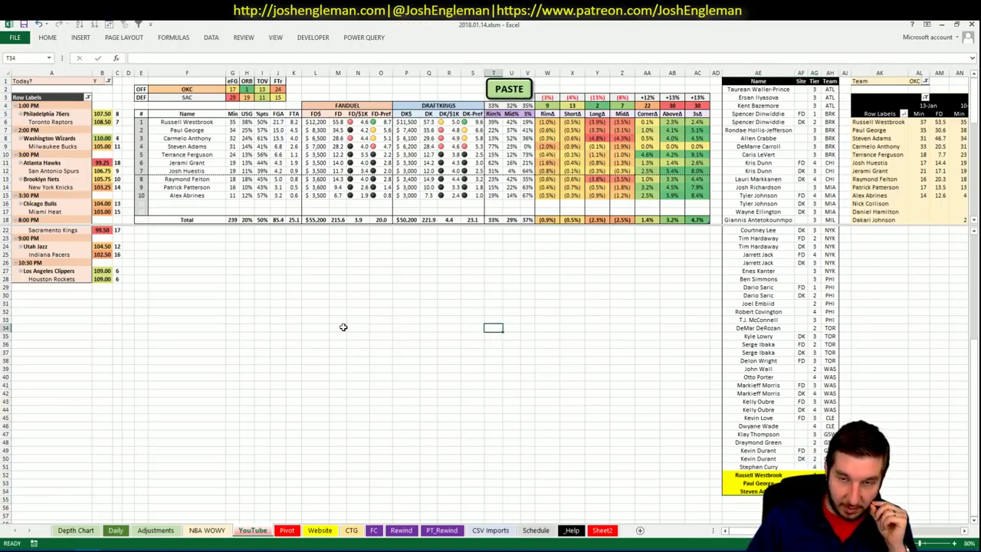
# - Set the offense team of the matchup table to SAC
pyautogui.click(245, 303)
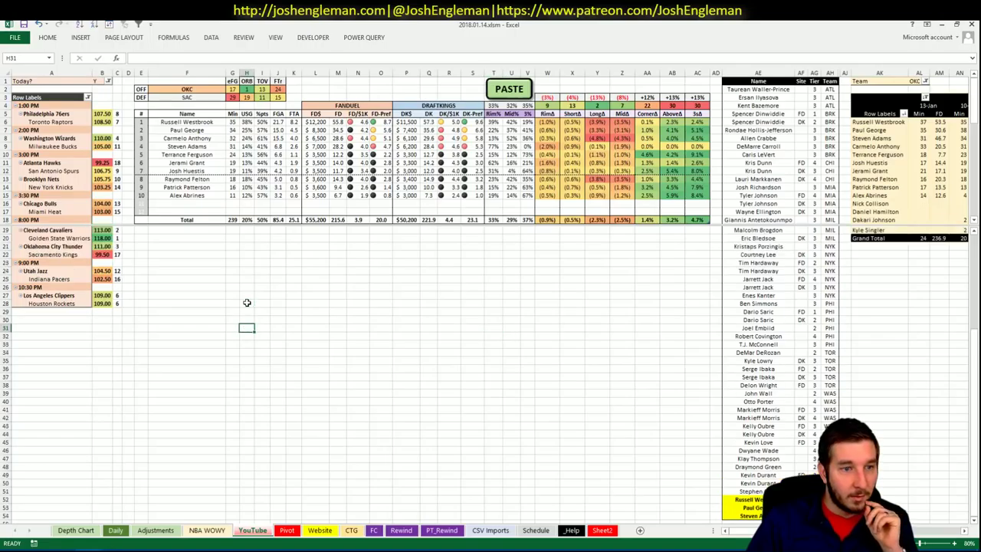
pyautogui.click(210, 89)
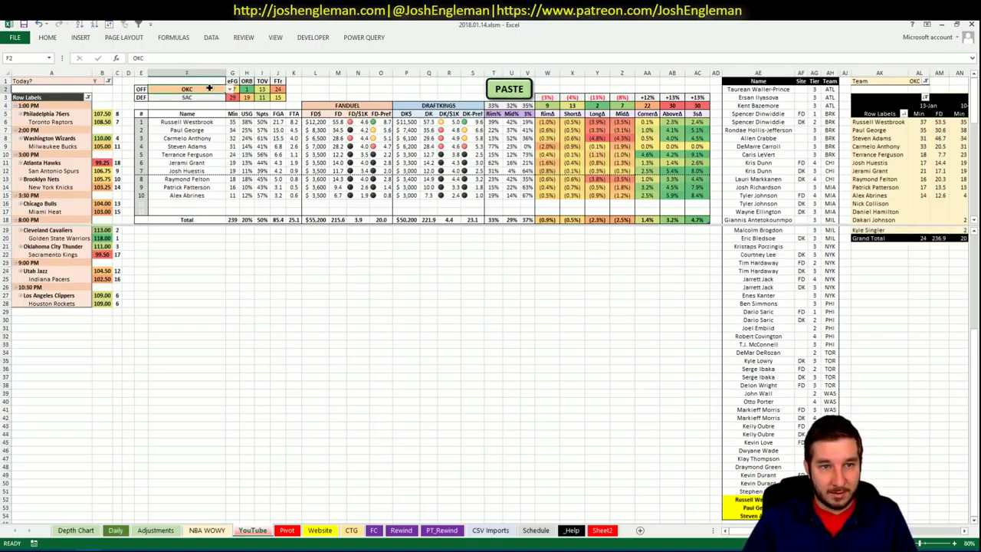
pyautogui.write('SAC')
pyautogui.hotkey('ctrl', 'Return')
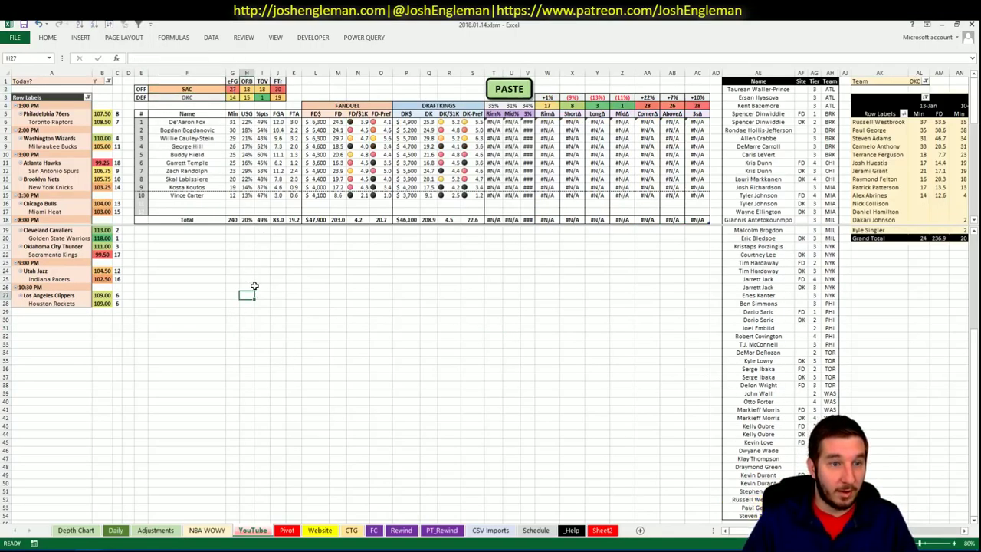
# - Switch to Cleaning the Glass in the browser, search for "kings" and go to the team's Shooting: Frequency table
pyautogui.click(37, 548)
pyautogui.click(257, 99)
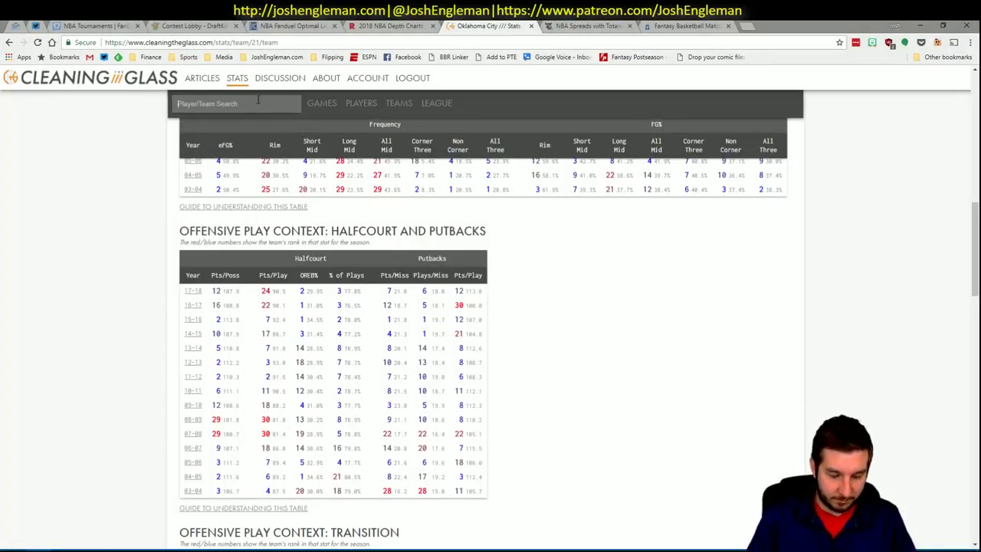
pyautogui.write('kings')
pyautogui.press('Return')
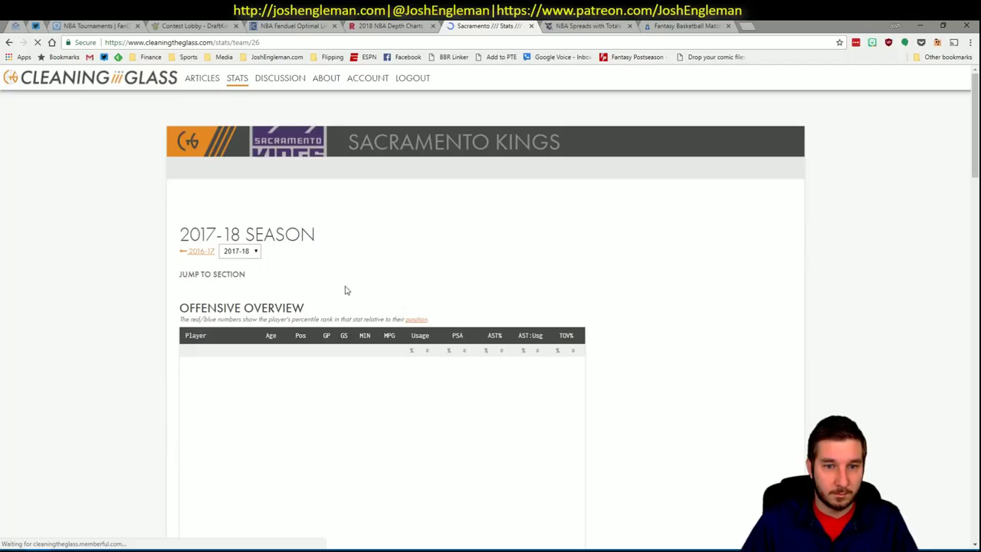
pyautogui.click(322, 285)
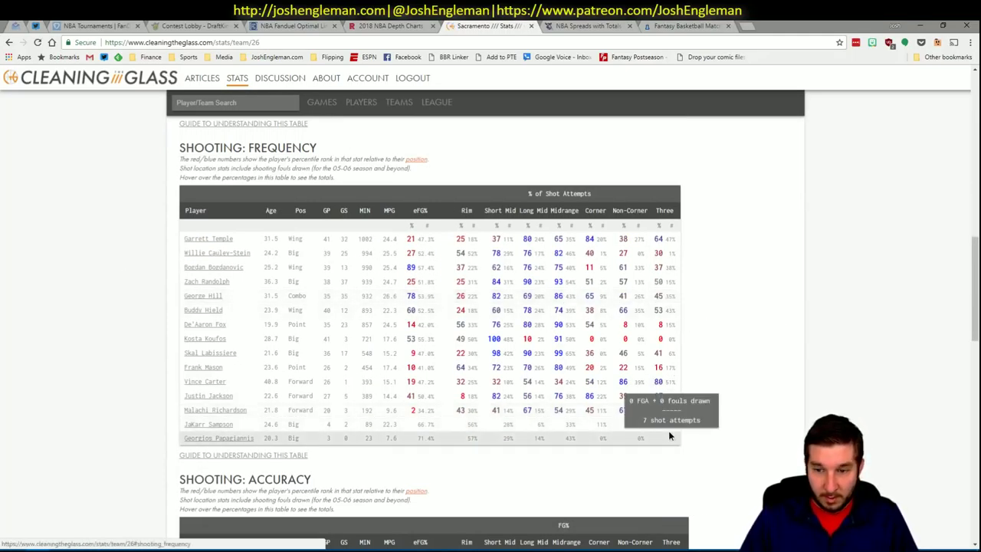
# - Copy all the Kings' player rows from the Shooting: Frequency table and paste them into the Excel workbook's shot-location data
pyautogui.moveTo(675, 439); pyautogui.dragTo(178, 248)
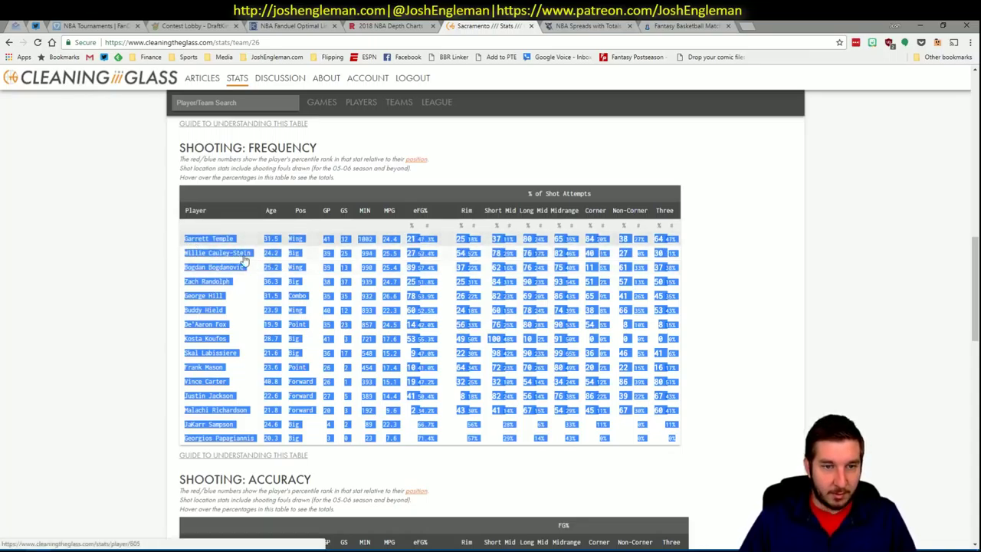
pyautogui.hotkey('alt', 'Tab')
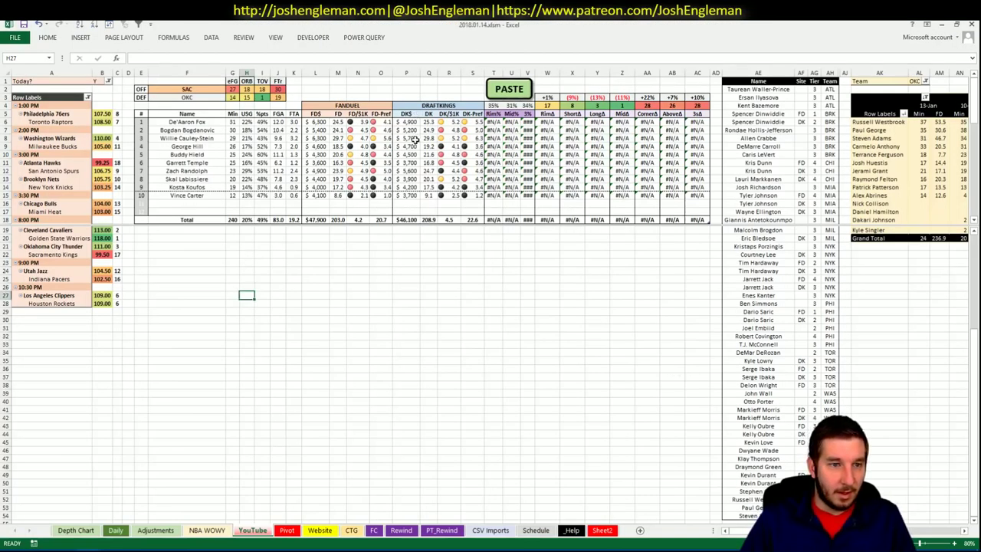
pyautogui.click(524, 90)
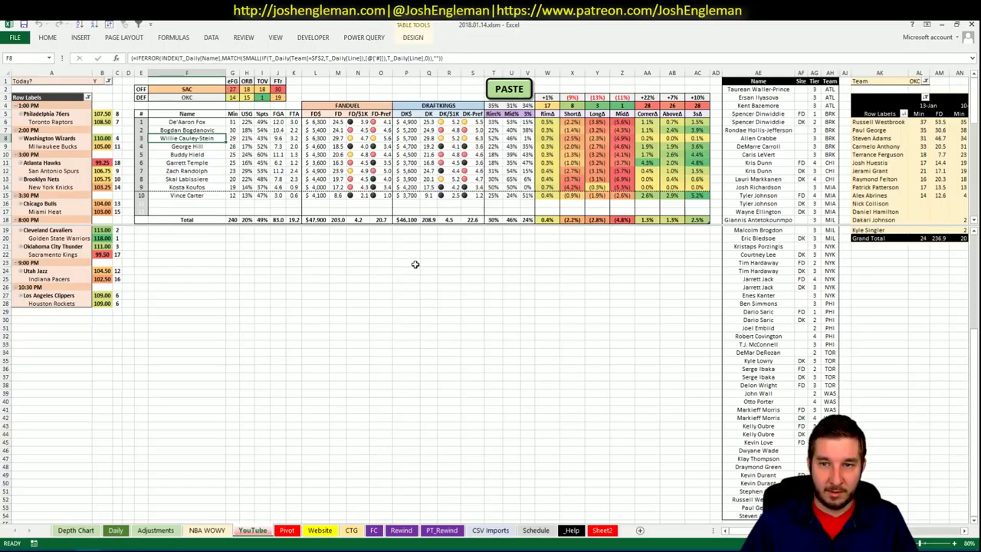
pyautogui.click(389, 287)
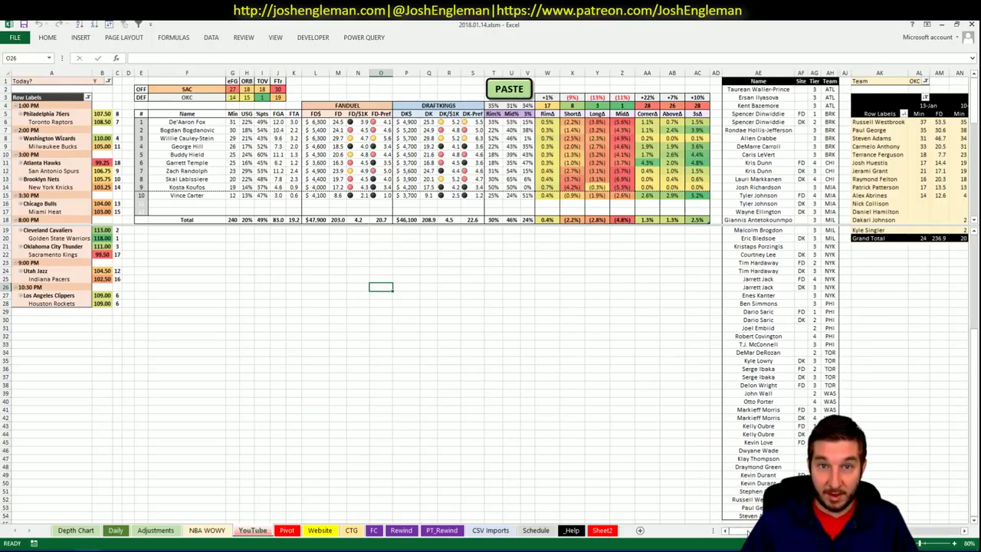
# - Filter the recent game log pivot table by team SAC
pyautogui.moveTo(748, 531); pyautogui.dragTo(764, 531)
pyautogui.click(623, 84)
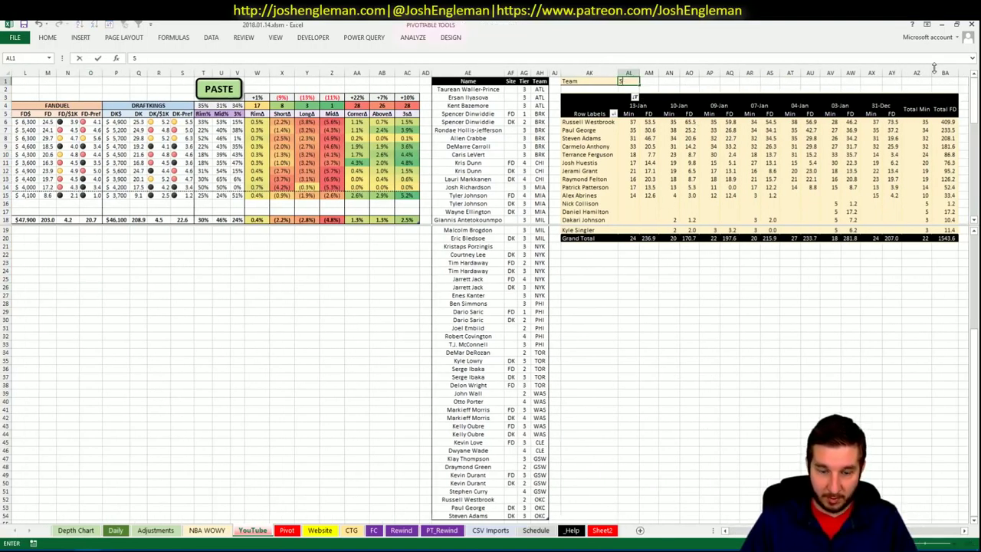
pyautogui.write('SAC')
pyautogui.press('Return')
pyautogui.press('Down')
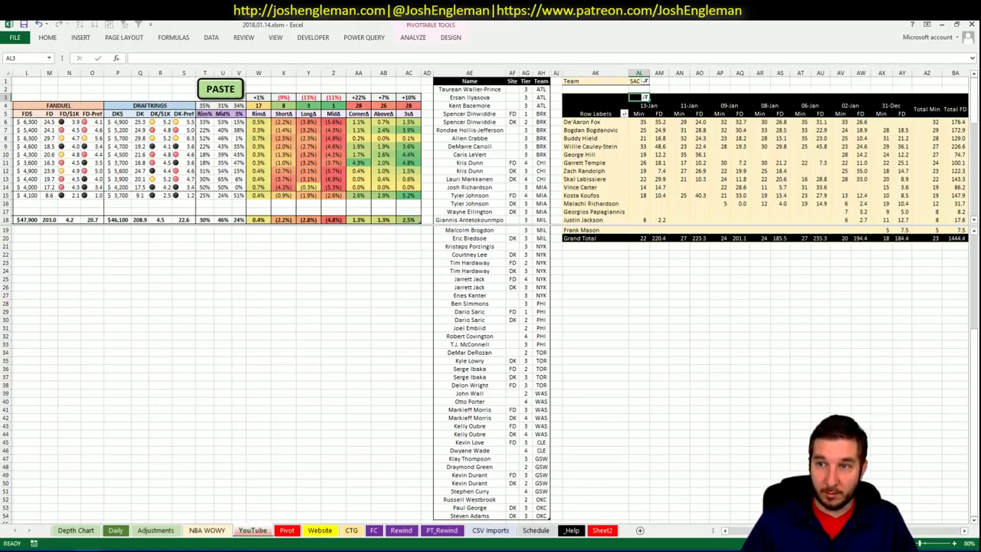
# - Add De'Aaron Fox to the shortlist below Steven Adams with site DK and tier 2
pyautogui.hscroll(-3, 490, 296)
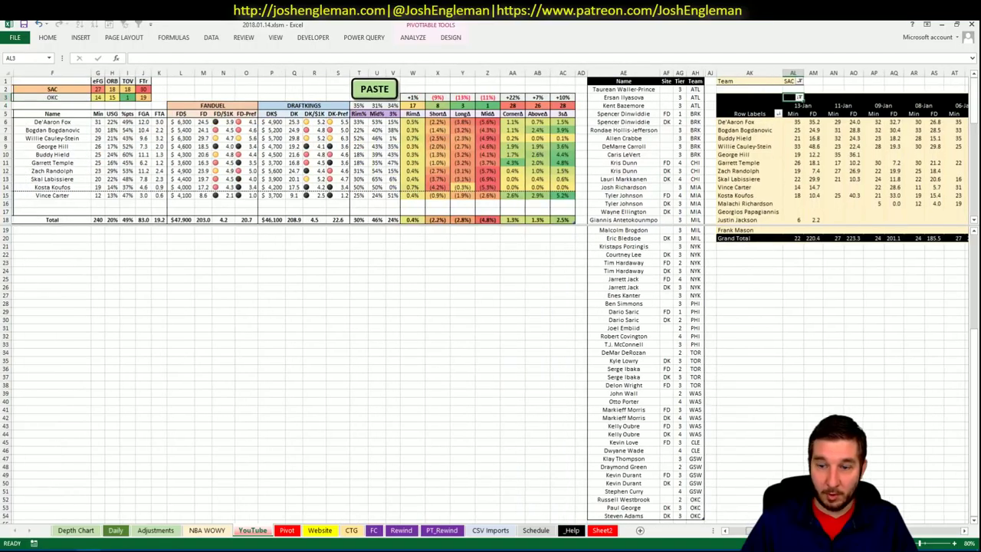
pyautogui.hscroll(-2, 490, 295)
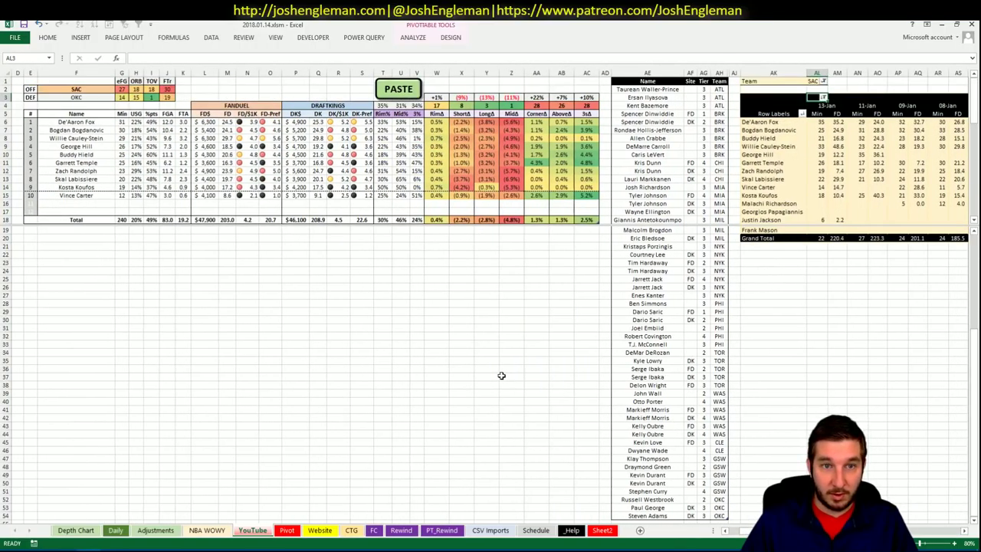
pyautogui.scroll(-4, 506, 375)
pyautogui.click(652, 429)
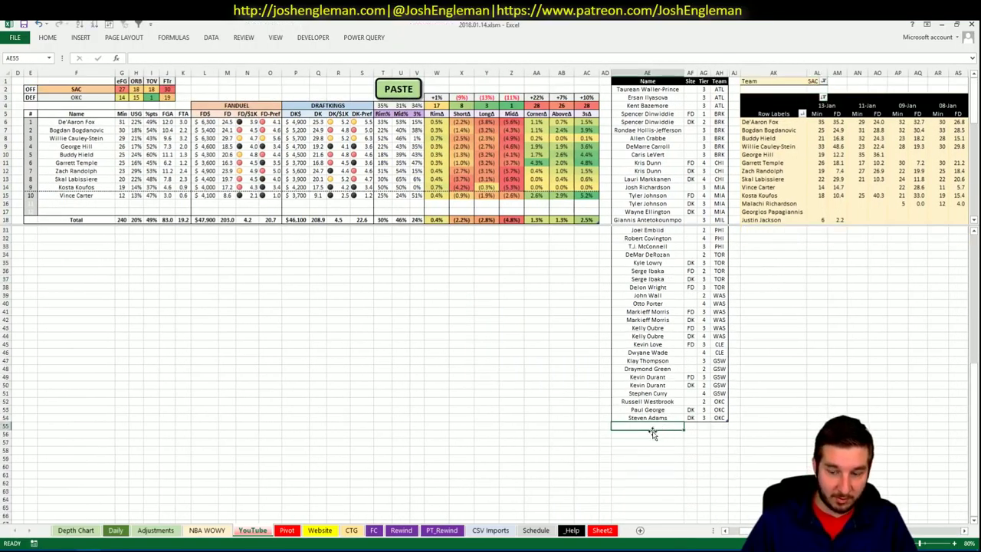
pyautogui.write('D')
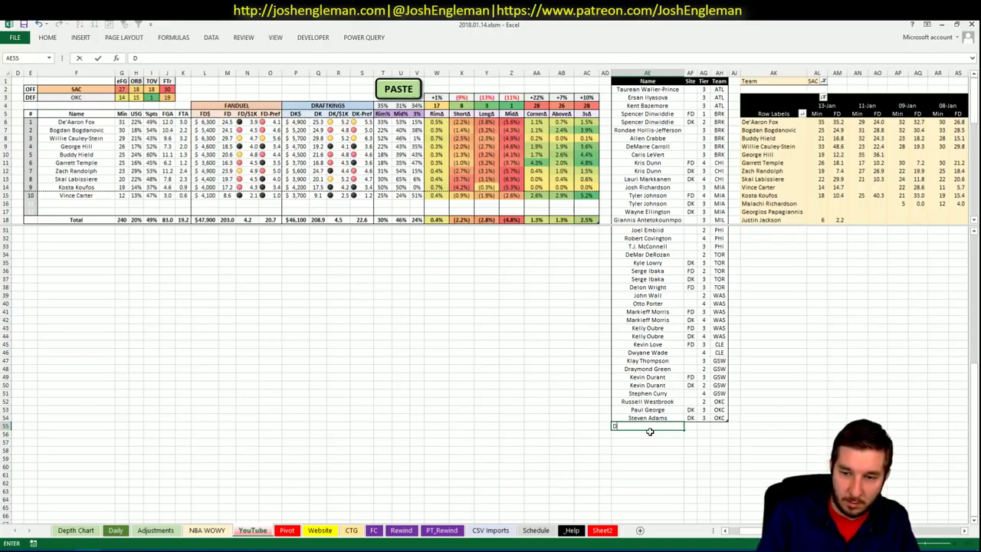
pyautogui.write("e'Aaron")
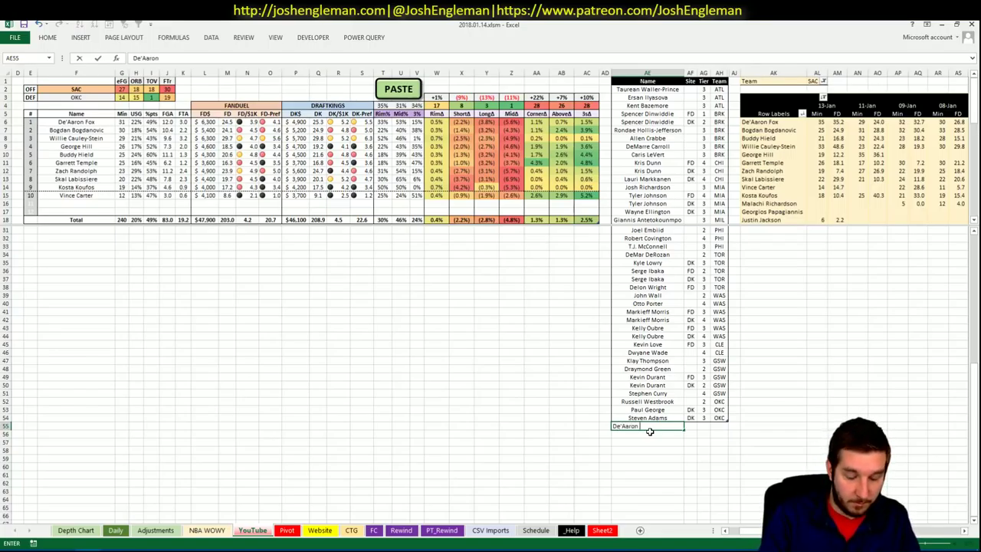
pyautogui.write(' Fox')
pyautogui.press('Tab')
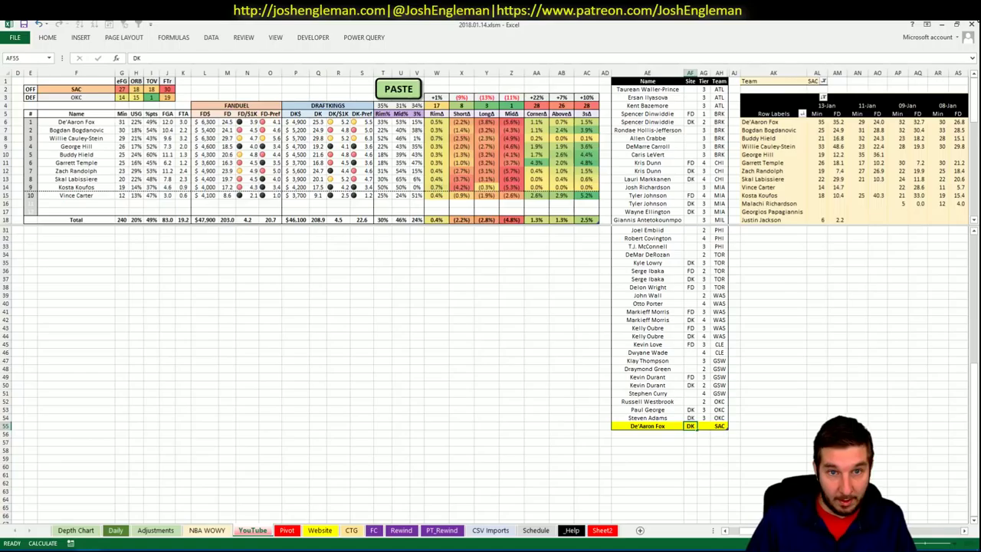
pyautogui.click(705, 426)
pyautogui.write('2')
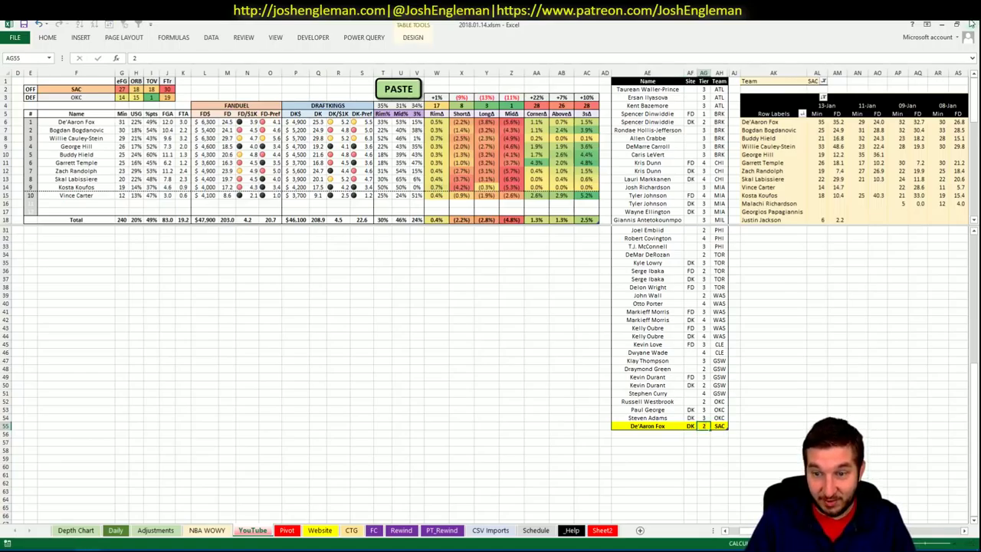
pyautogui.press('Return')
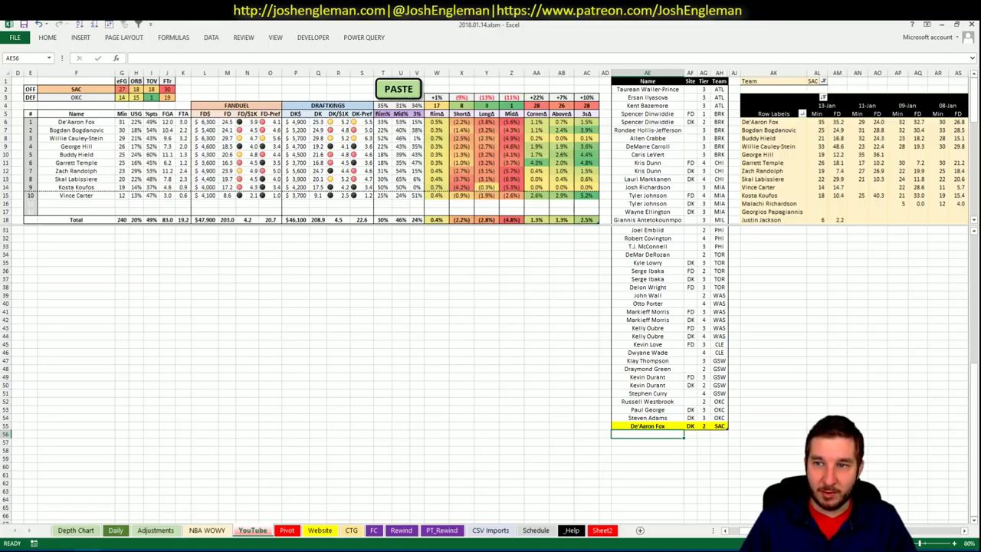
# - Add Bogdan Bogdanovic to the shortlist below De'Aaron Fox as a tier 4 player with no site
pyautogui.write('Bogdan')
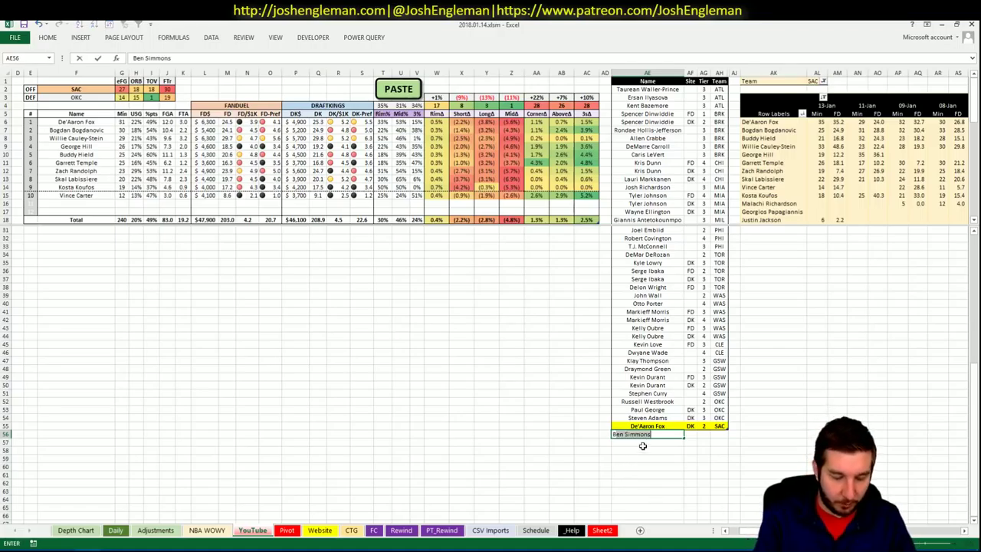
pyautogui.write(' Bogdan')
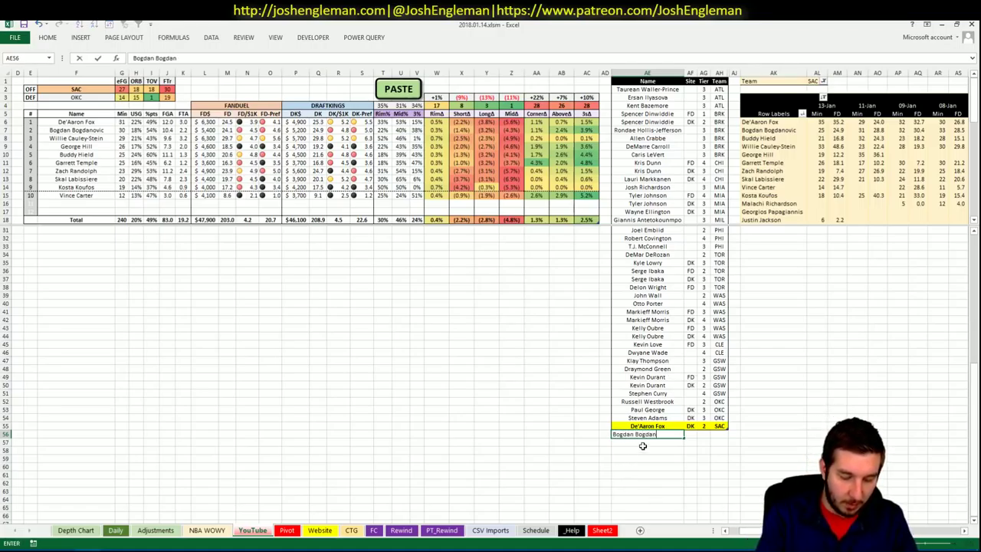
pyautogui.write('ovic')
pyautogui.press('Tab')
pyautogui.press('Tab')
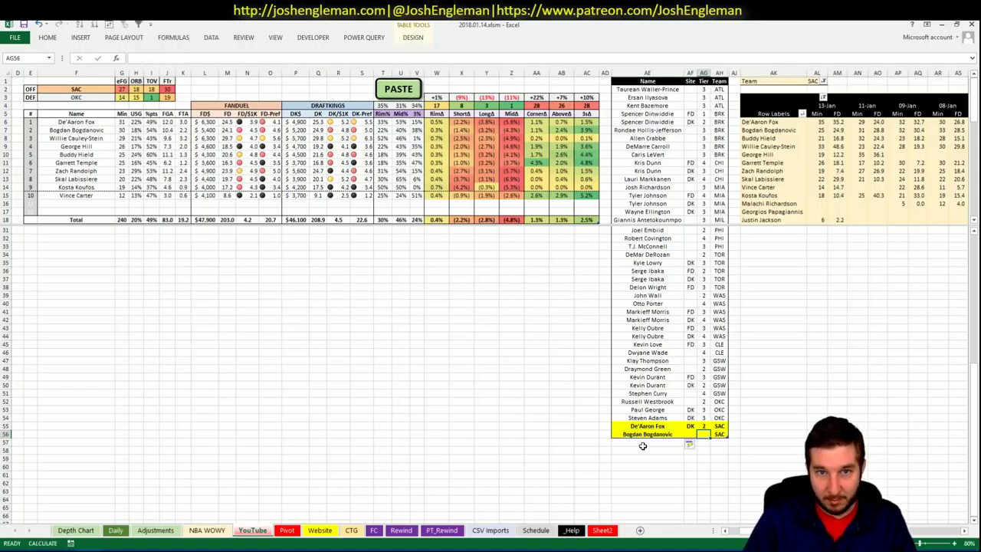
pyautogui.write('4')
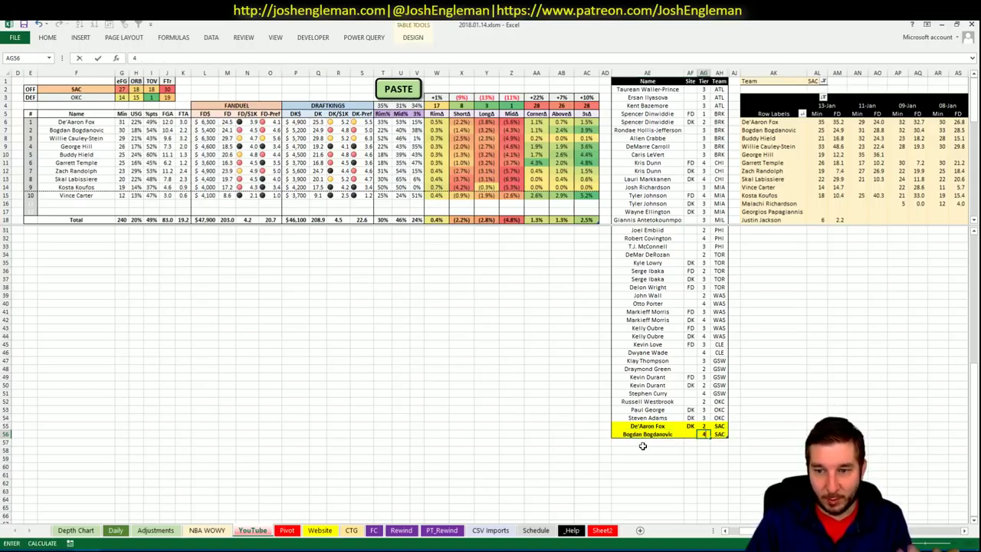
pyautogui.press('Left')
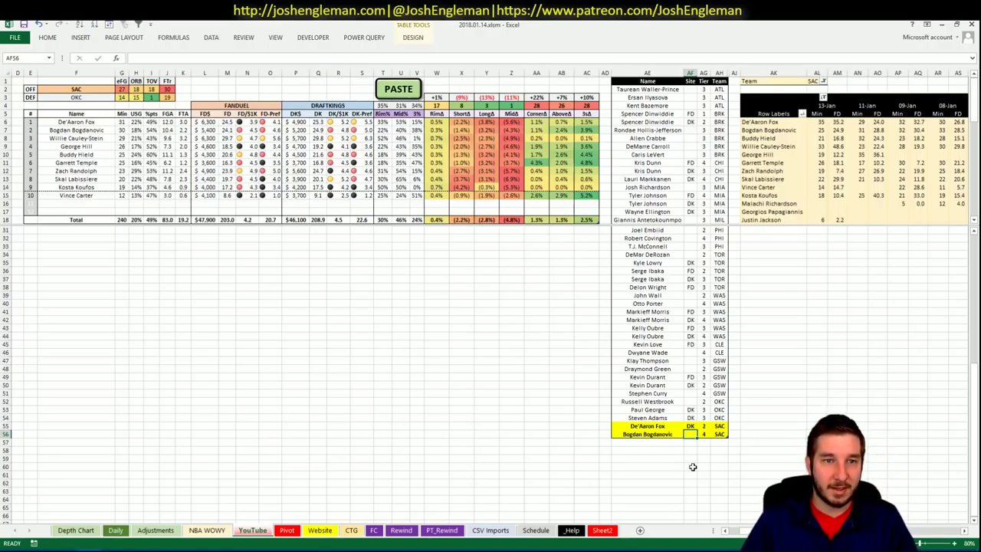
# - Examine the Kings' recent minutes and fantasy points by game alongside their salaries and projections
pyautogui.hscroll(4, 491, 291)
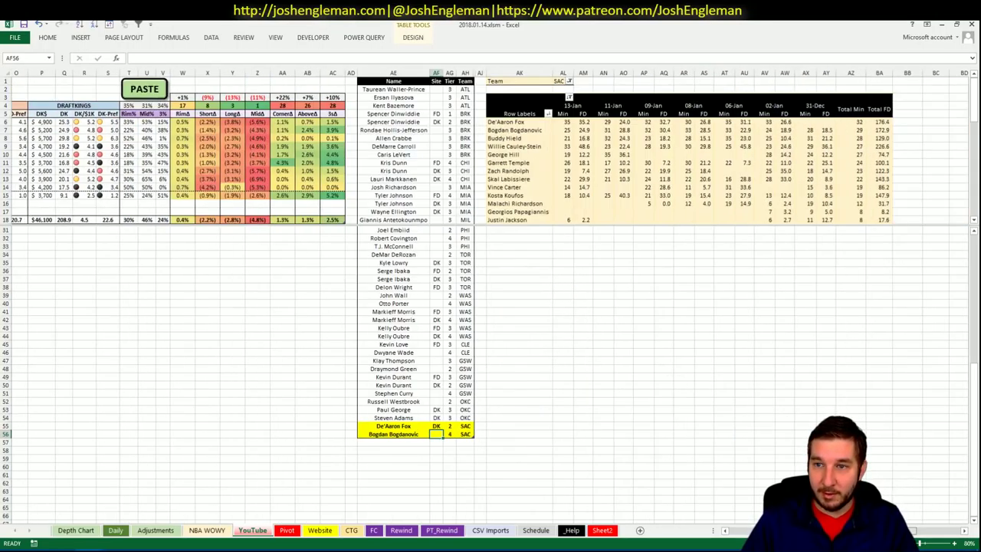
pyautogui.hscroll(-1, 490, 291)
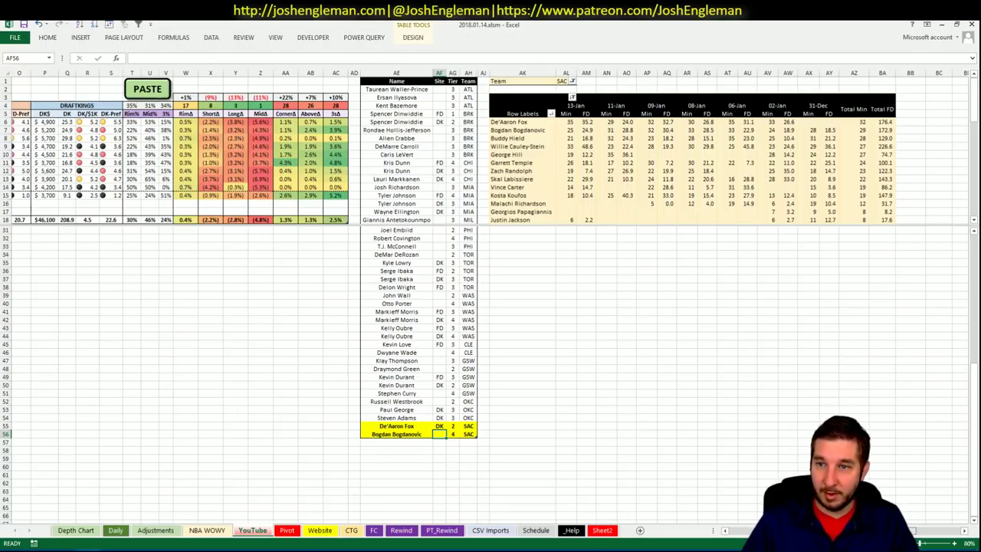
pyautogui.hscroll(-5, 490, 291)
pyautogui.hscroll(2, 490, 291)
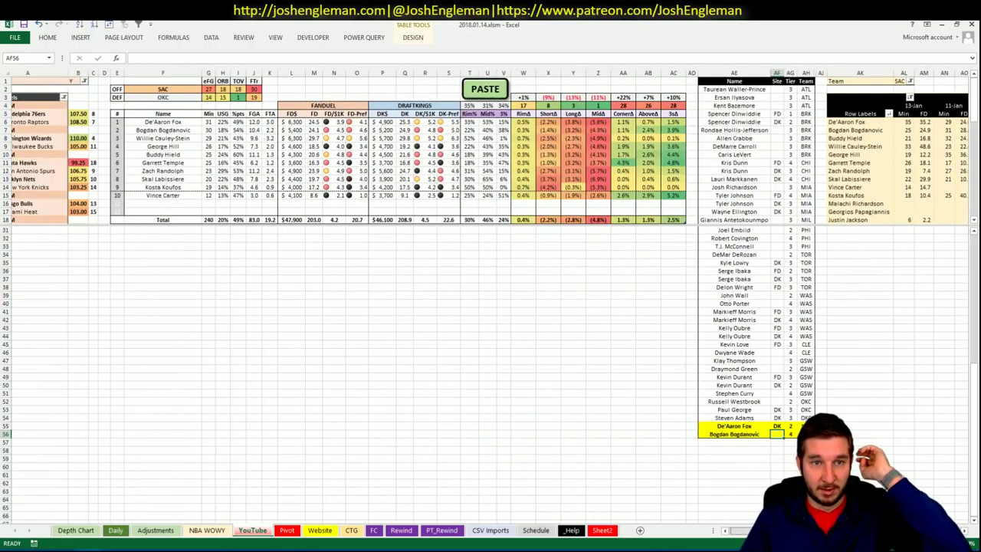
pyautogui.hscroll(-2, 490, 291)
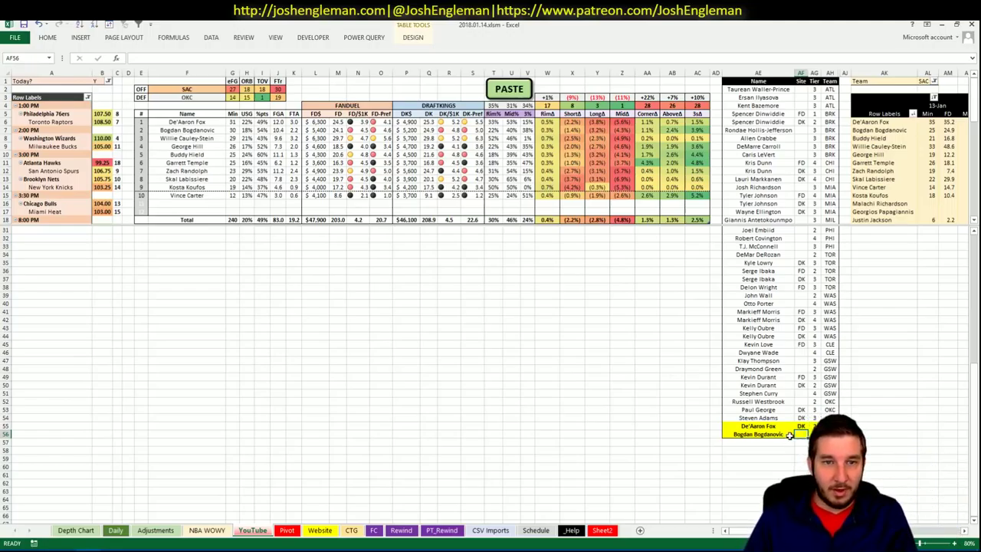
pyautogui.click(783, 441)
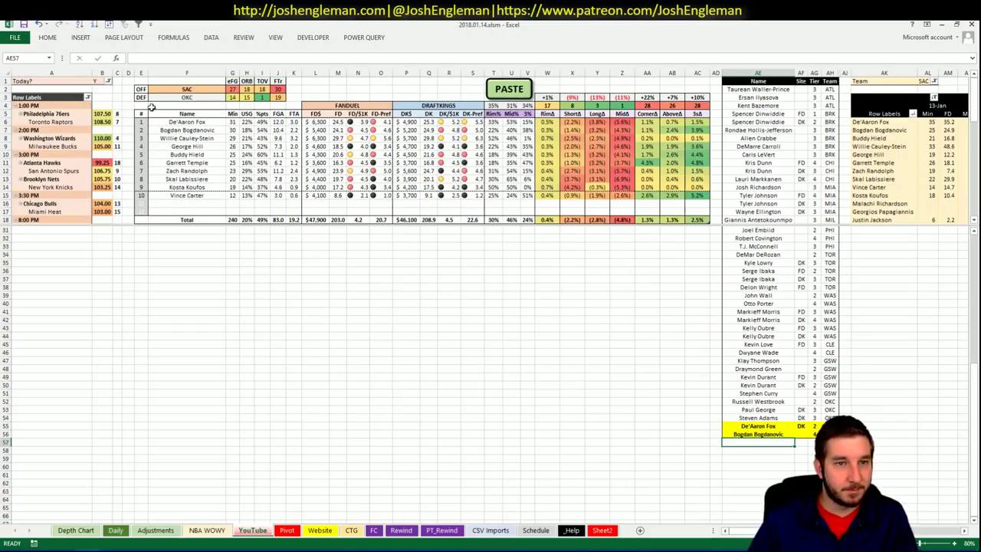
# - Set the offense team of the matchup table to UTA
pyautogui.click(194, 89)
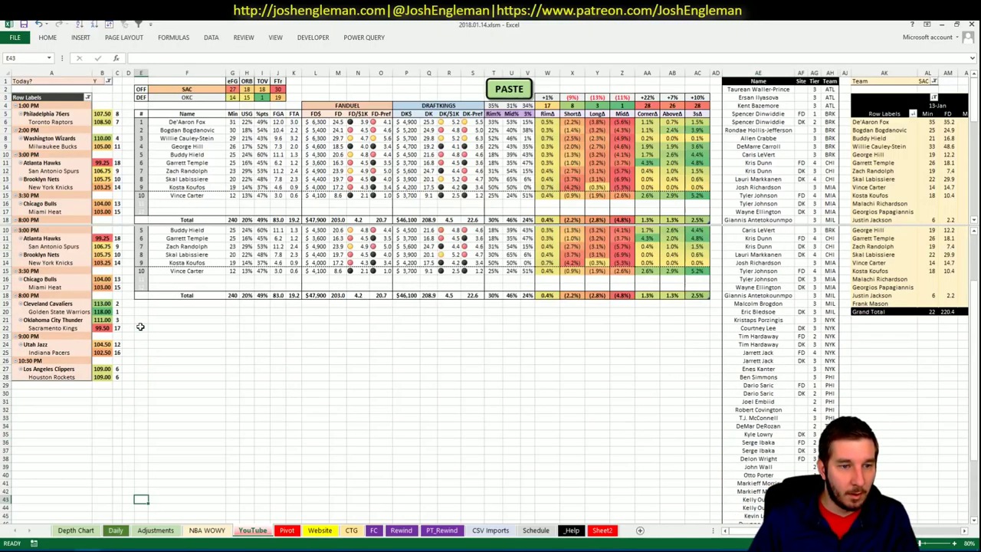
pyautogui.click(181, 89)
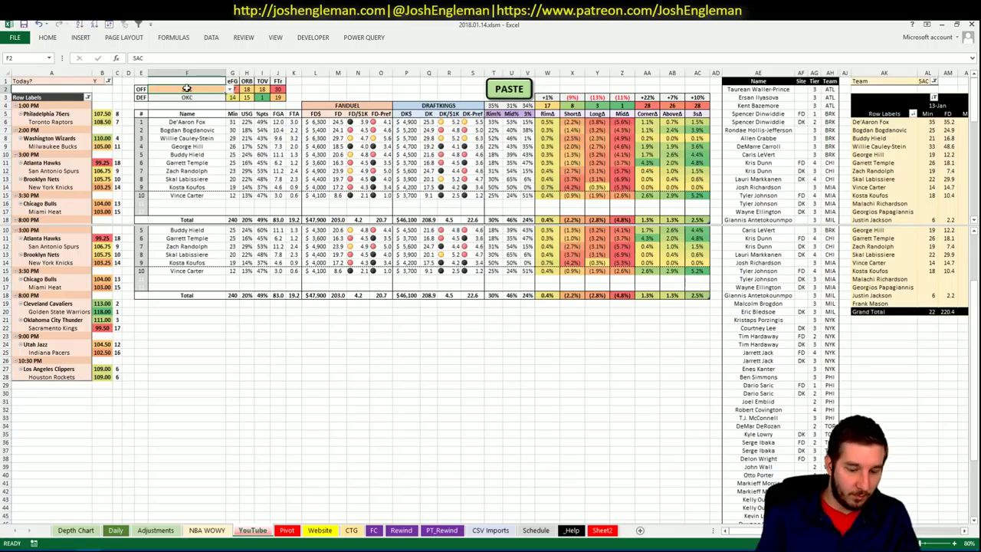
pyautogui.write('UTA')
pyautogui.press('Return')
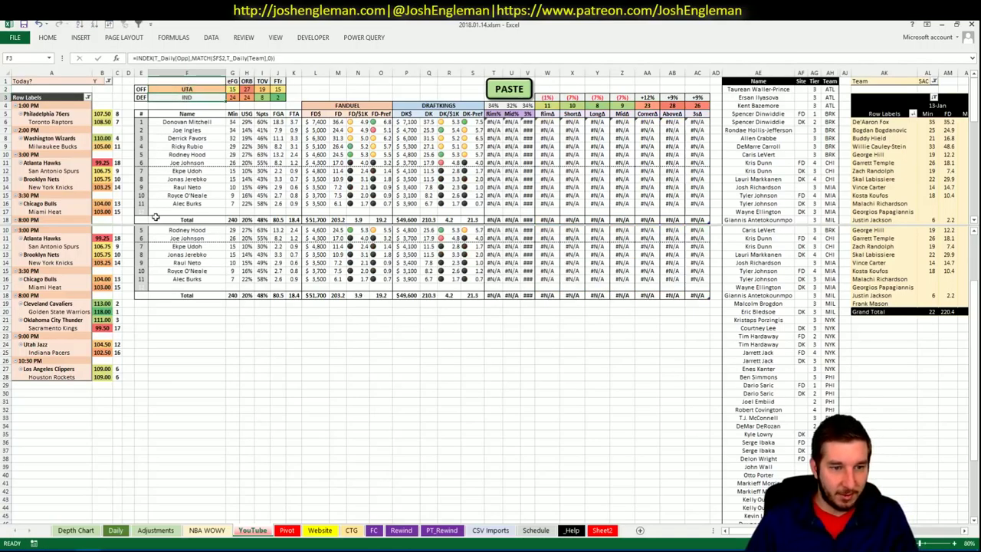
pyautogui.click(306, 386)
pyautogui.scroll(3, 286, 389)
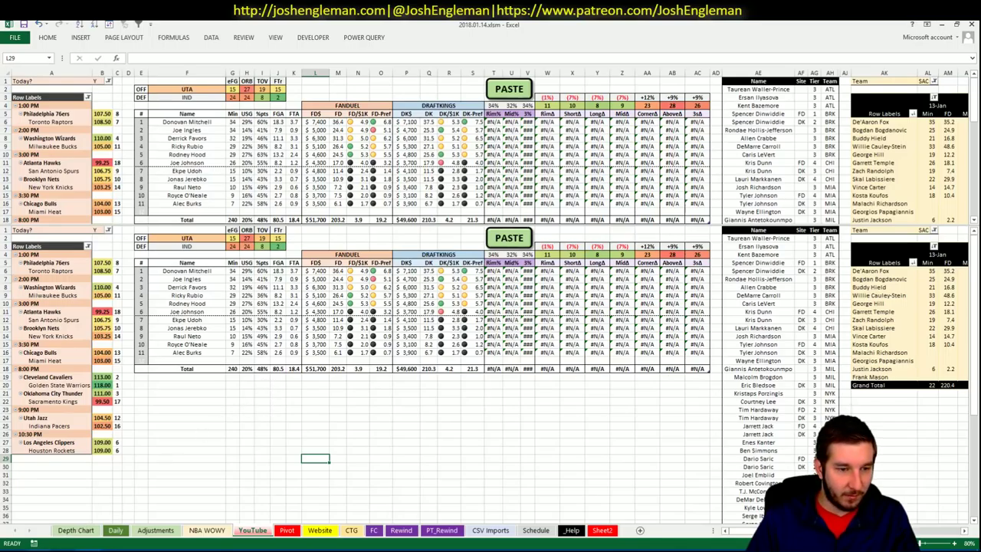
# - Switch to Cleaning the Glass in the browser and open the Utah Jazz player table for shooting frequency
pyautogui.click(57, 515)
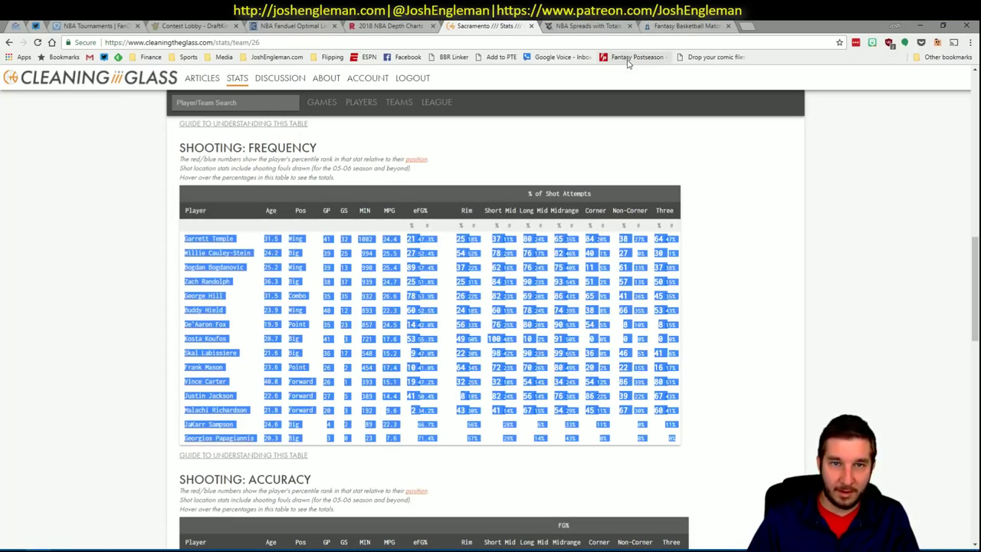
pyautogui.click(250, 104)
pyautogui.write('jazz')
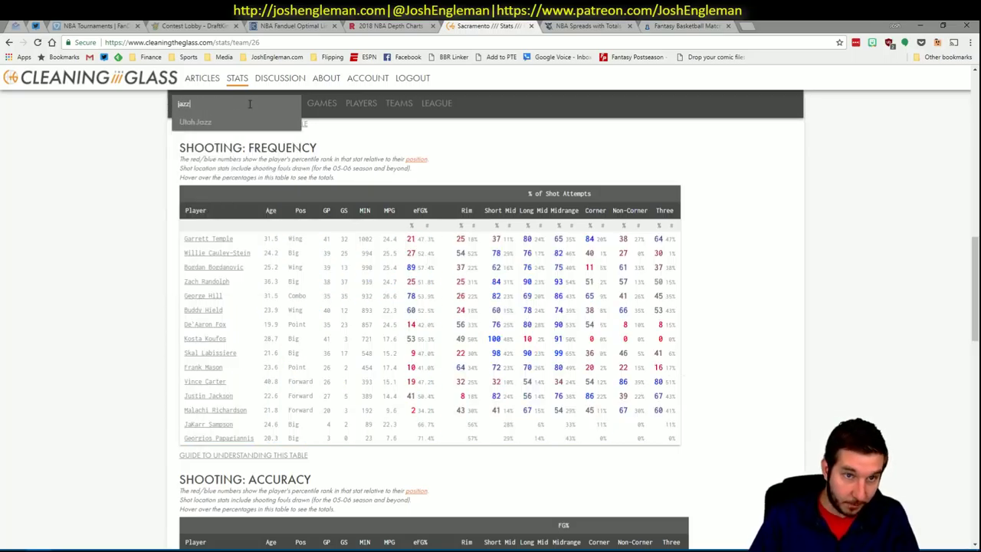
pyautogui.press('Return')
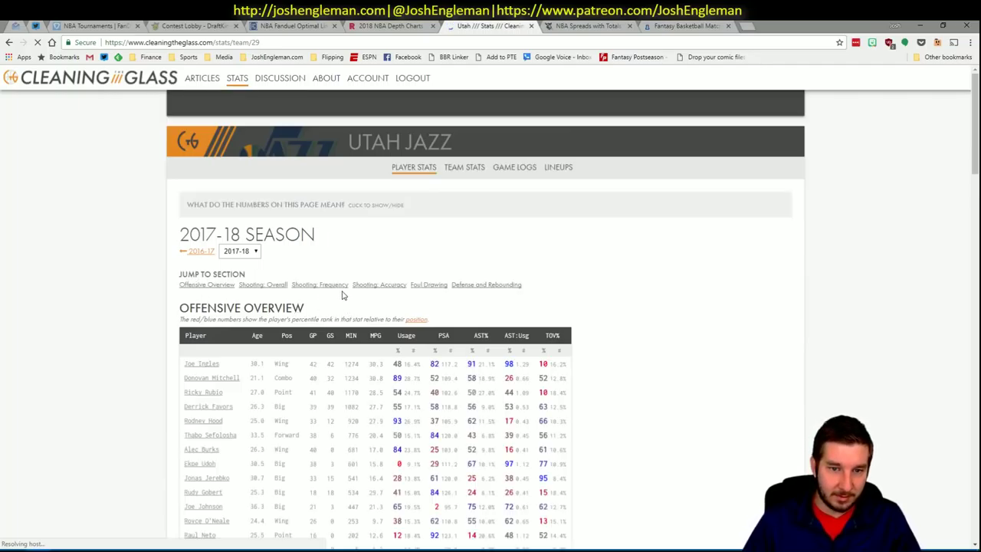
pyautogui.click(344, 283)
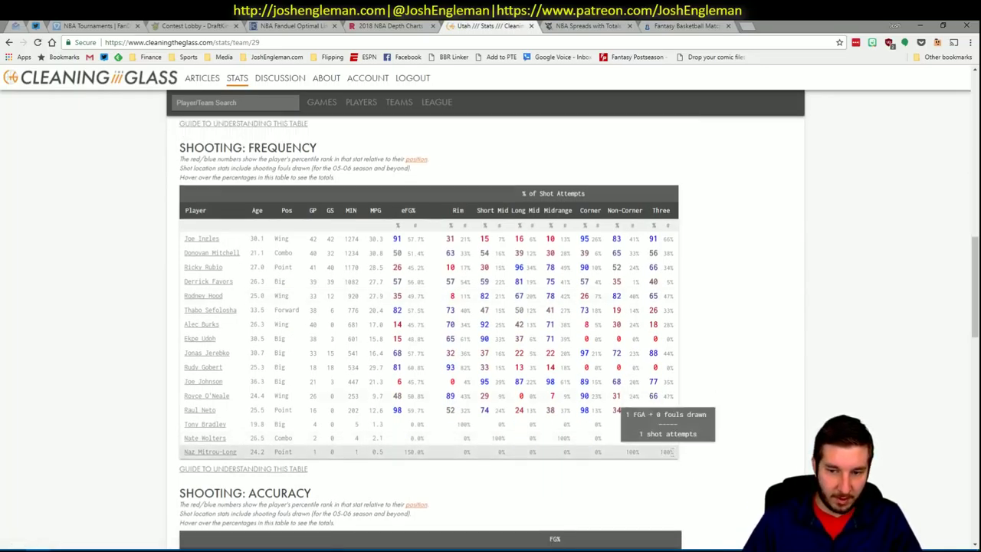
# - Copy all Jazz player rows of the shooting frequency table and load them into the matchup table in the Excel workbook
pyautogui.moveTo(672, 453); pyautogui.dragTo(184, 239)
pyautogui.hotkey('ctrl', 'c')
pyautogui.hotkey('alt', 'Tab')
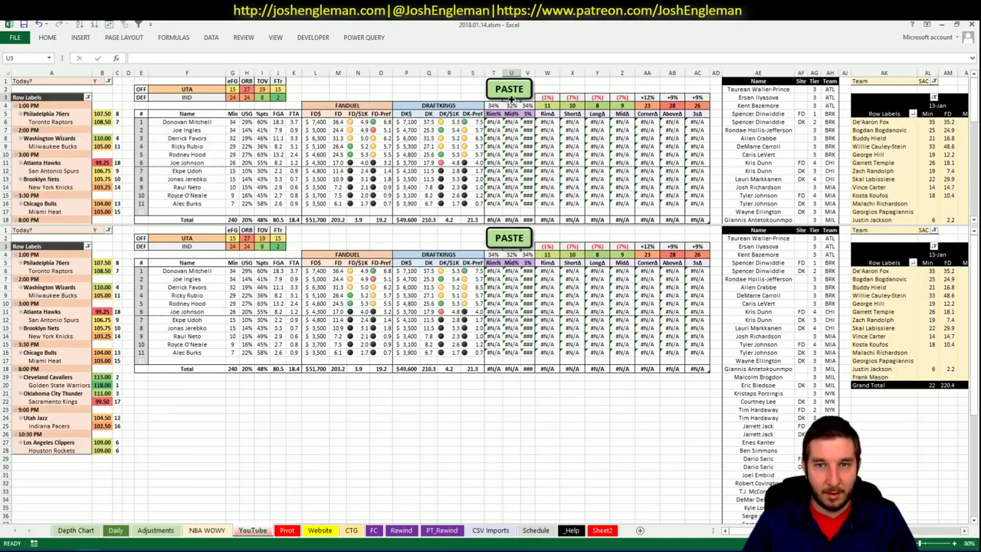
pyautogui.click(510, 89)
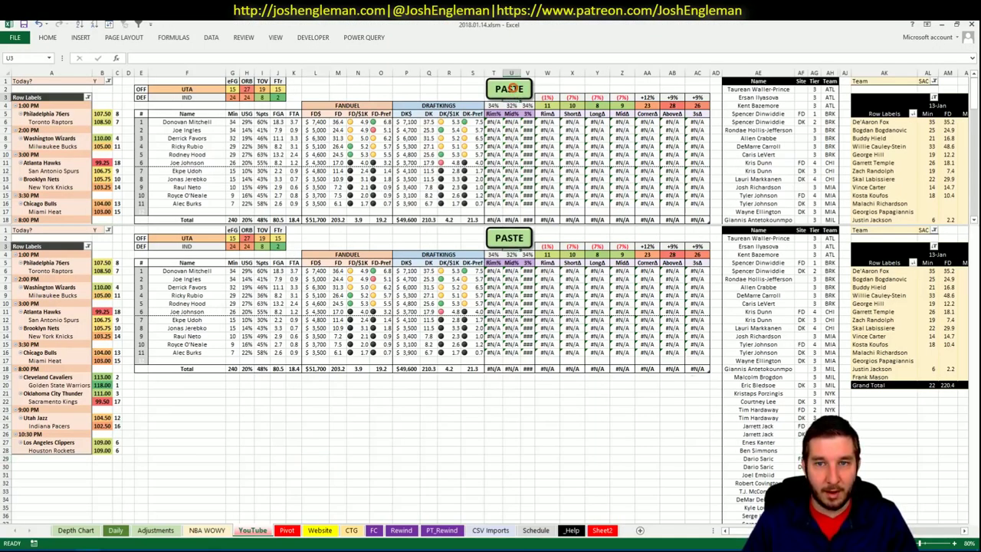
pyautogui.click(434, 404)
pyautogui.scroll(-13, 436, 405)
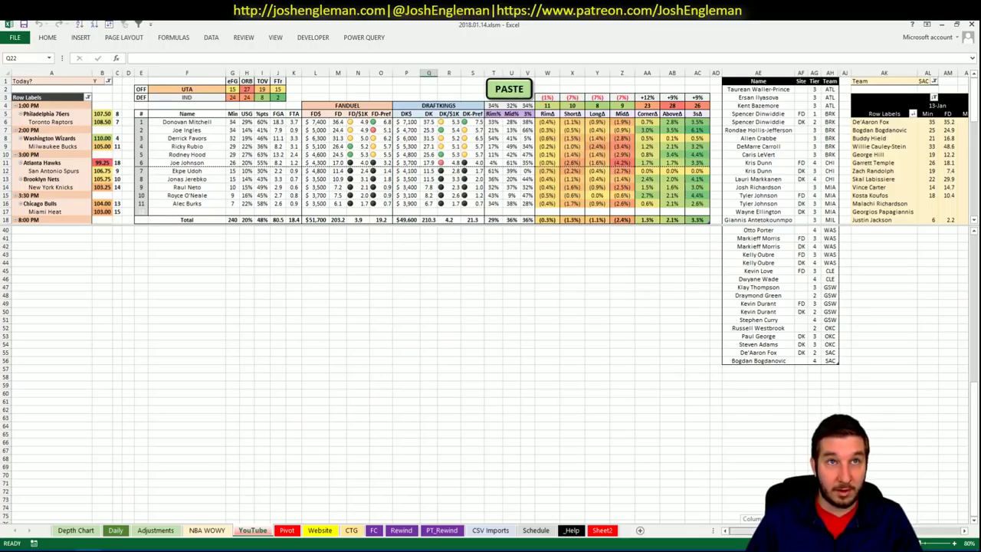
# - Set the team filter of the recent minutes and fantasy points pivot table to UTA
pyautogui.hscroll(6, 490, 291)
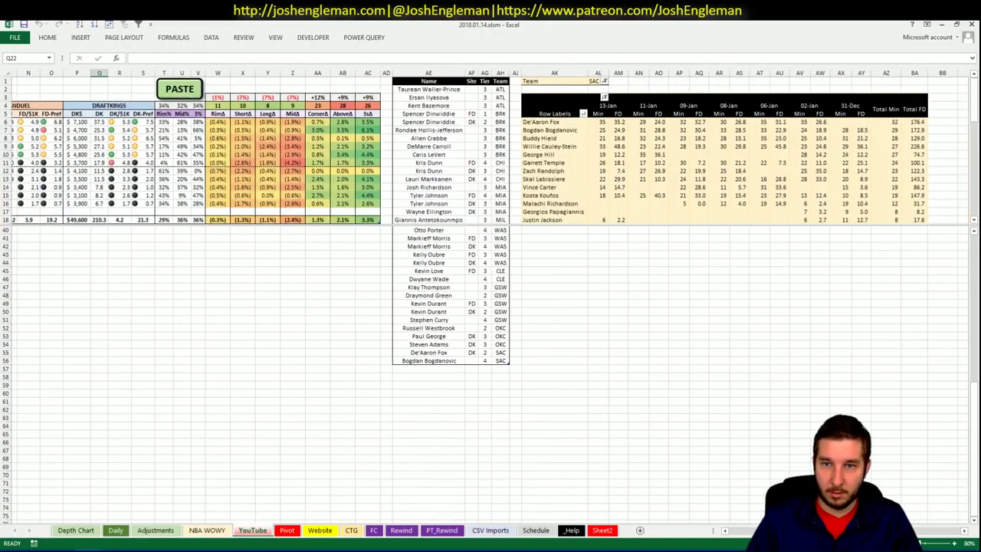
pyautogui.click(596, 81)
pyautogui.write('UTA')
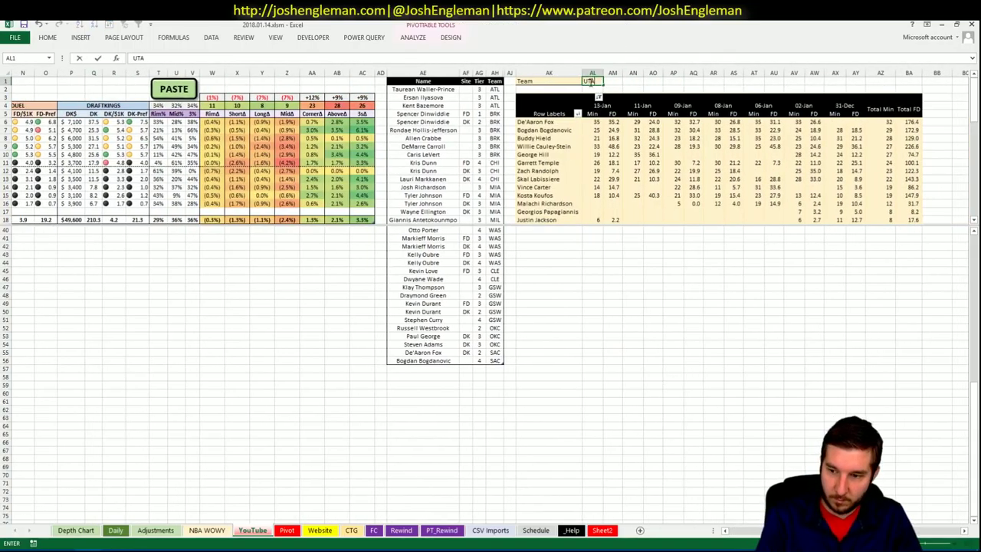
pyautogui.press('Return')
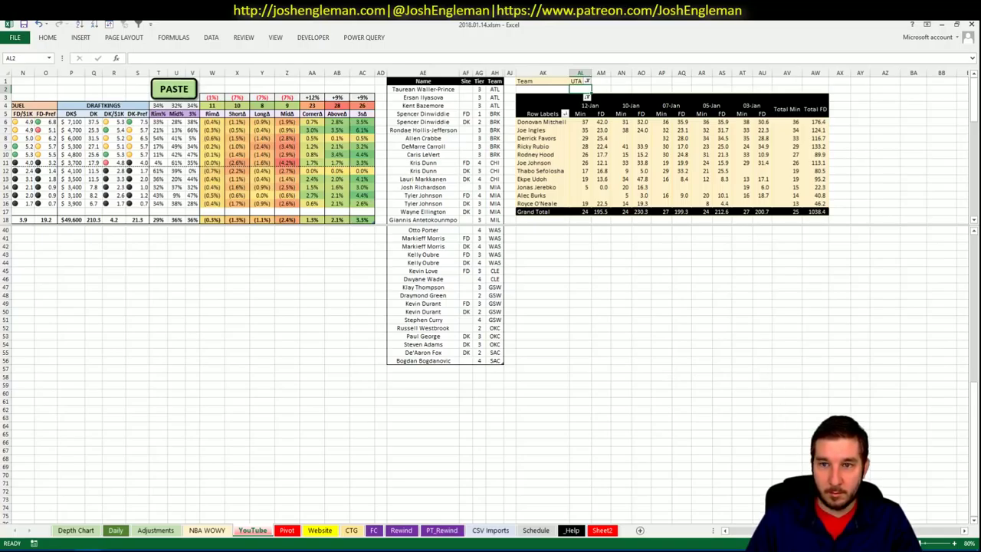
pyautogui.hscroll(-5, 721, 518)
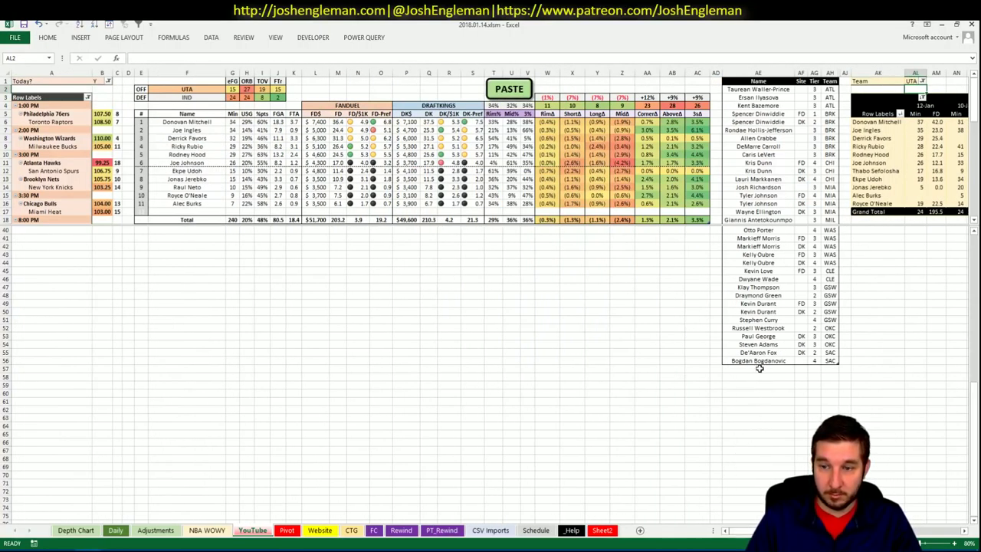
# - Check the league Four Factors summary on Cleaning the Glass for Utah and Indiana, and return to the workbook
pyautogui.click(758, 368)
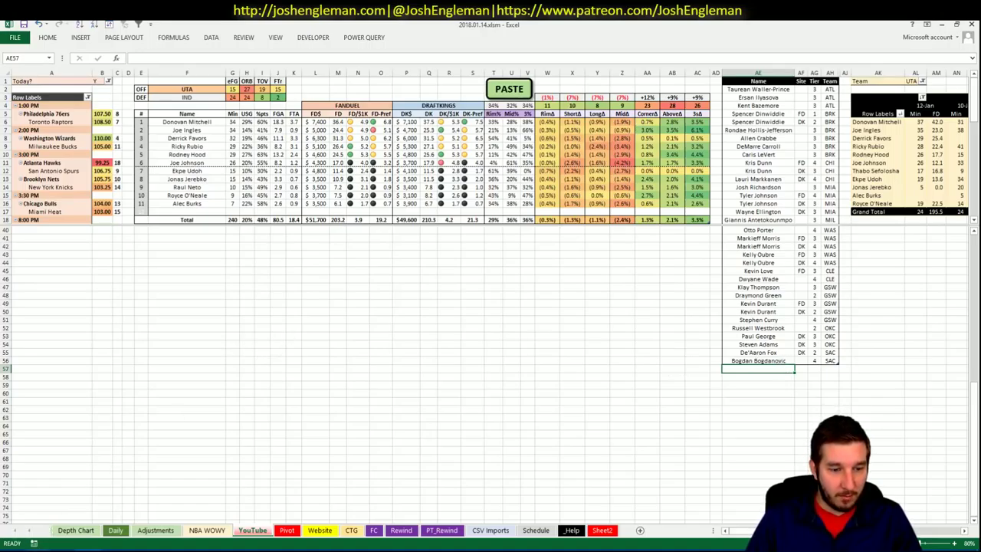
pyautogui.hotkey('alt', 'Tab')
pyautogui.moveTo(437, 103)
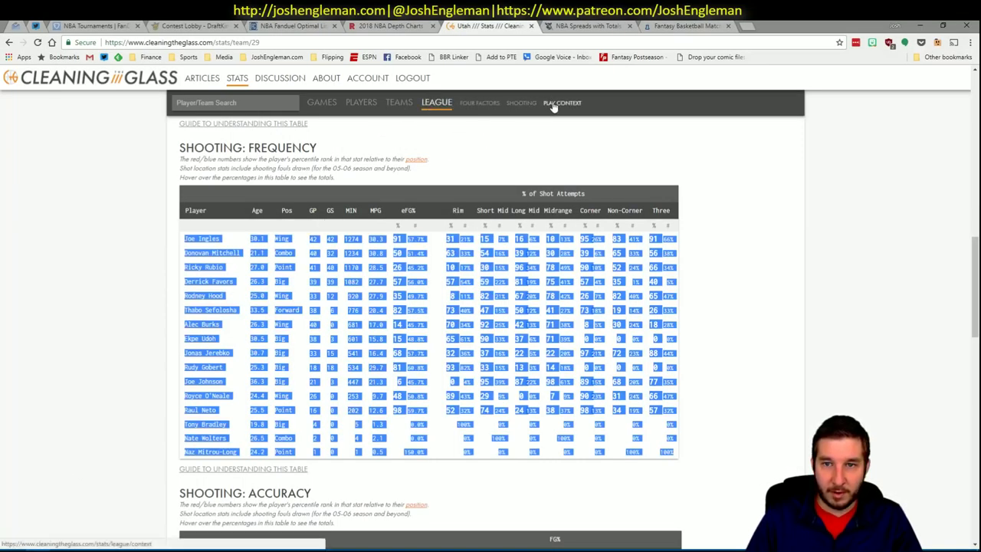
pyautogui.click(480, 102)
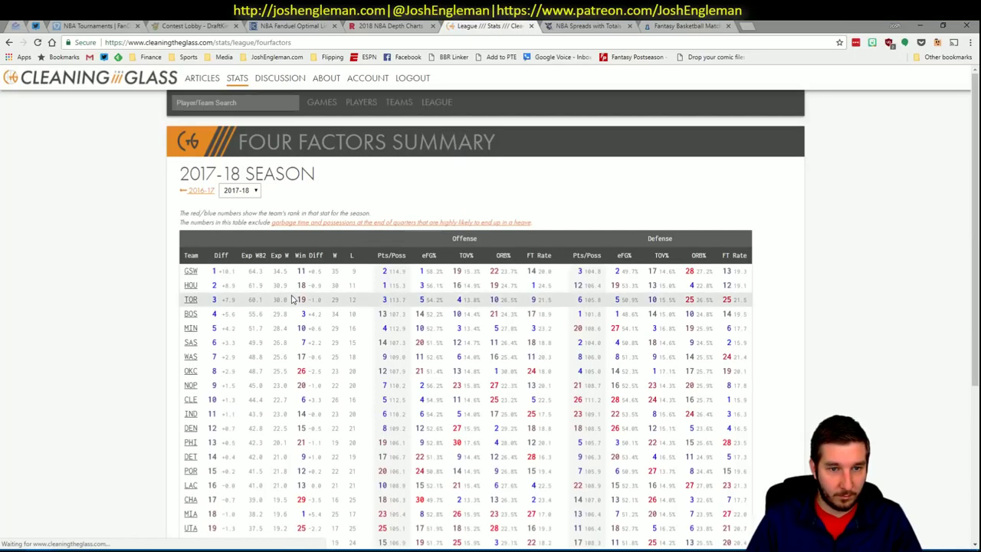
pyautogui.scroll(-2, 419, 308)
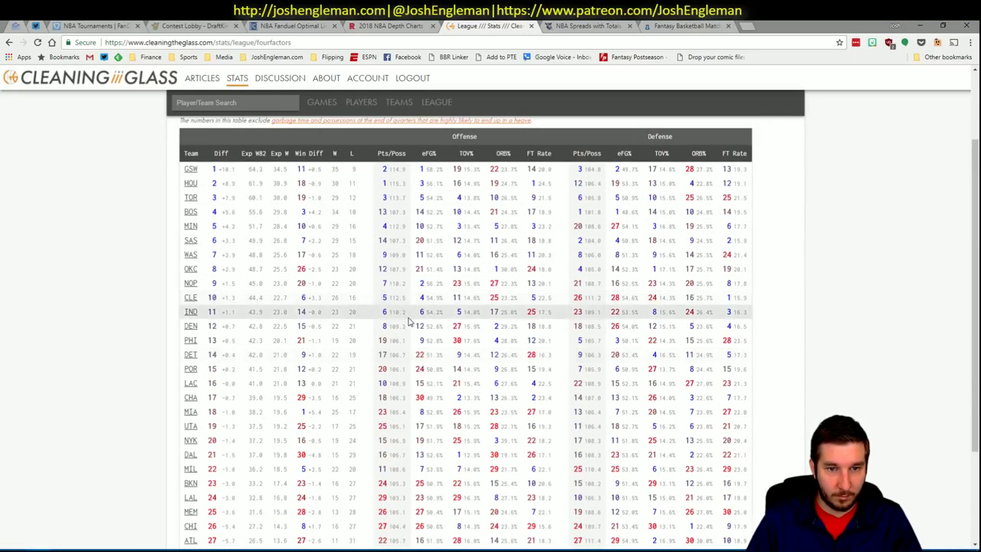
pyautogui.hotkey('alt', 'Tab')
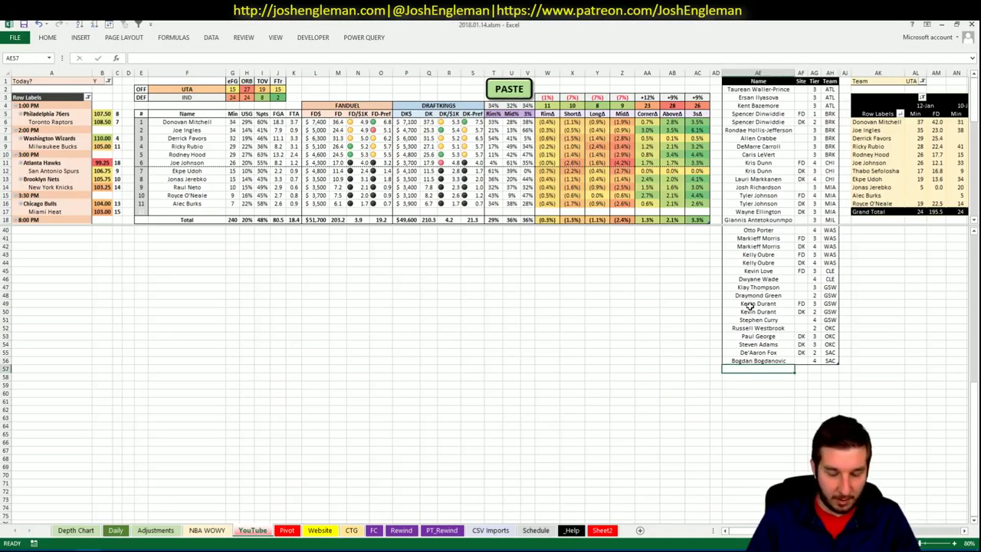
# - Add Donovan Mitchell to the shortlist below Bogdan Bogdanovic as a tier 2 player with no site
pyautogui.write('Donovan Mitc')
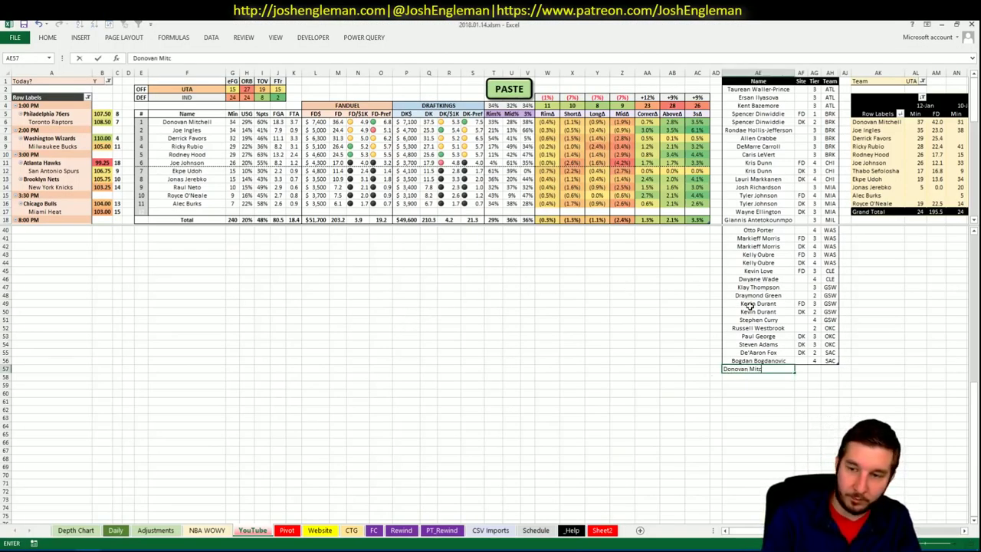
pyautogui.write('hell')
pyautogui.press('Tab')
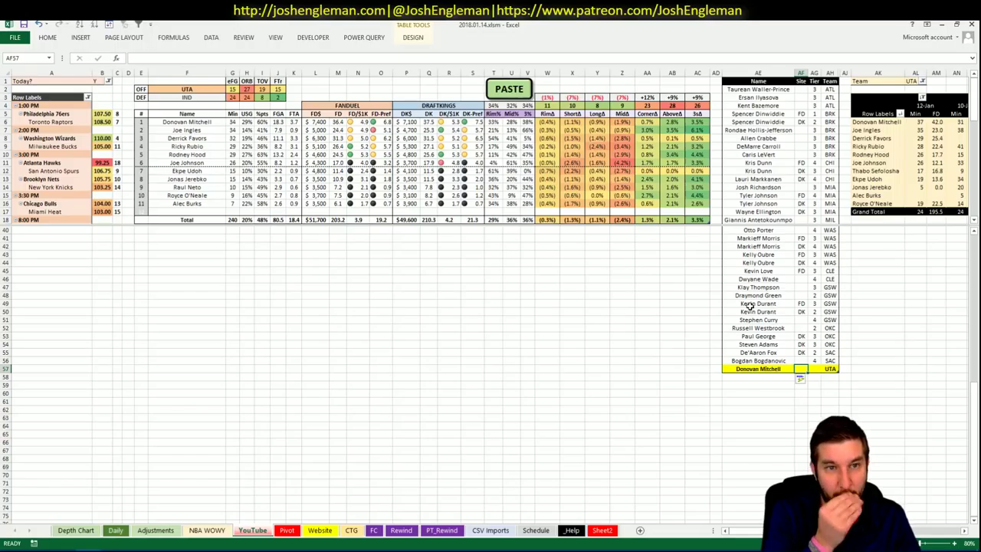
pyautogui.press('Tab')
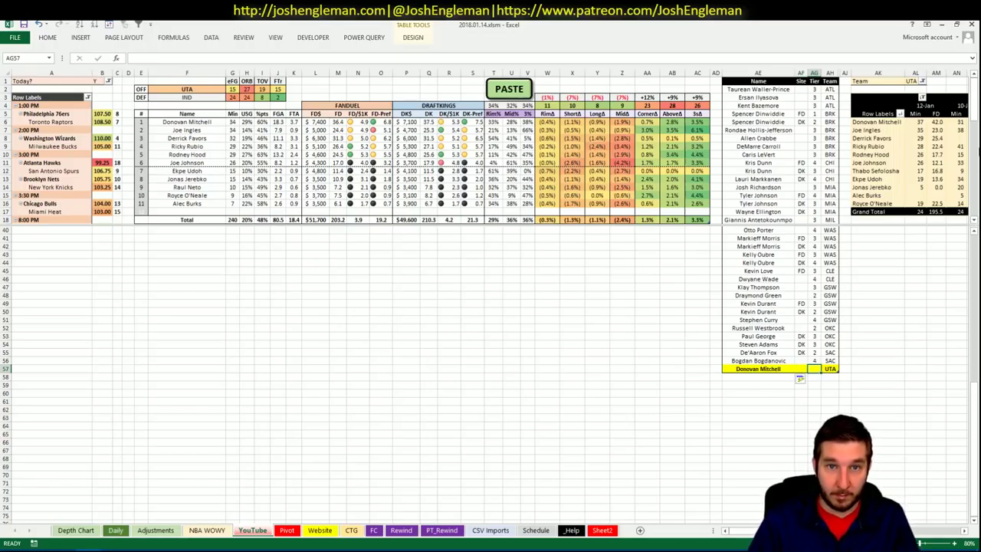
pyautogui.write('2')
pyautogui.press('Return')
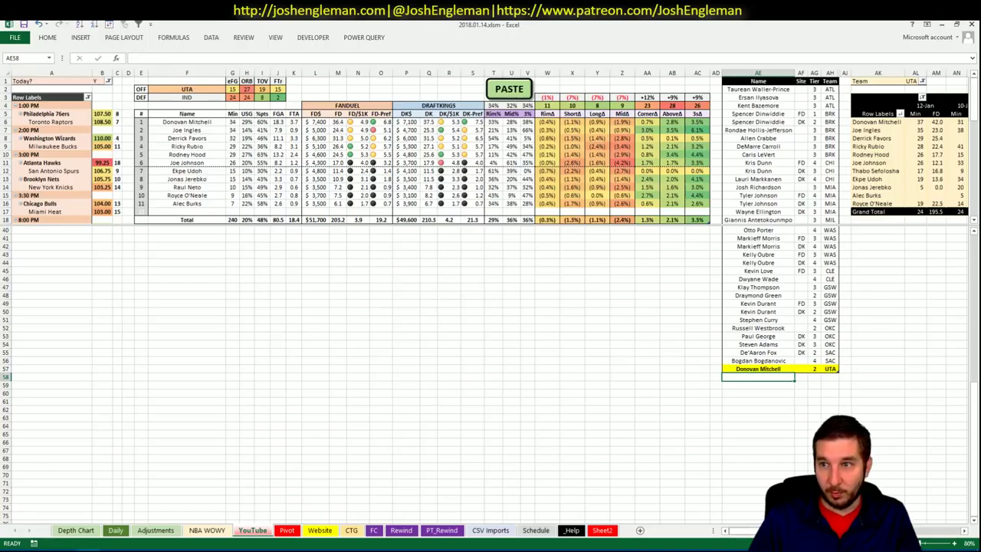
# - Review the Jazz players' recent games and add Joe Ingles to the shortlist as a tier 3 player with no site
pyautogui.hscroll(5, 490, 299)
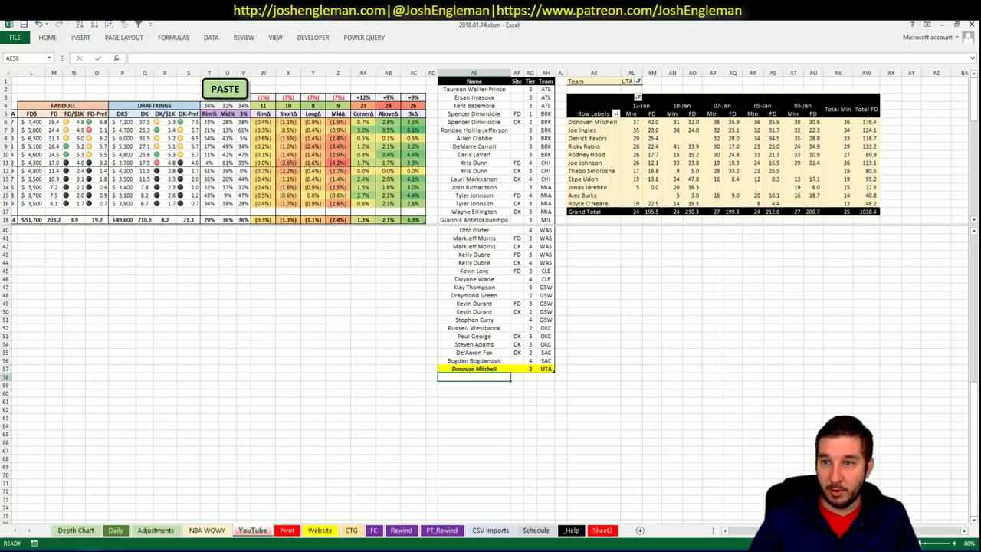
pyautogui.hscroll(-5, 490, 298)
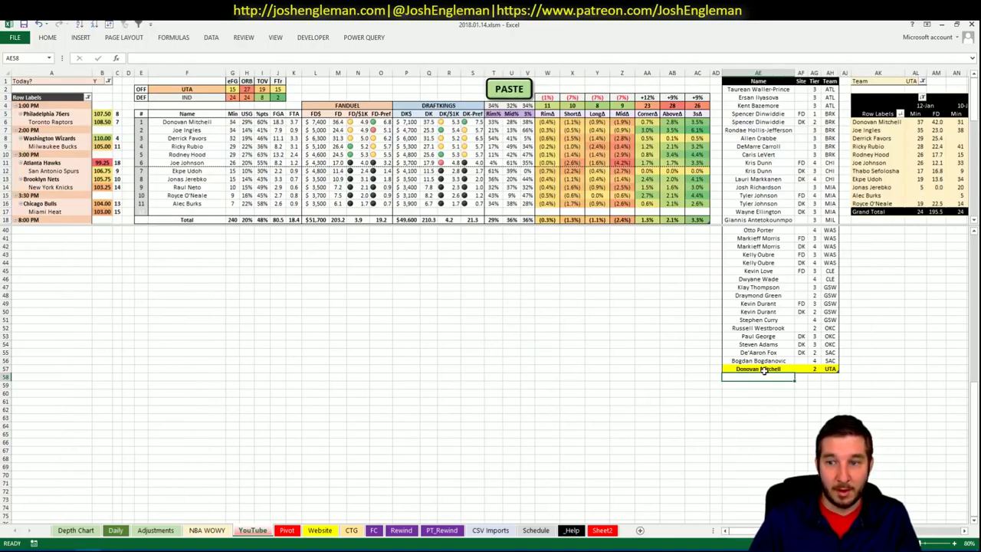
pyautogui.write('Joe Ingle')
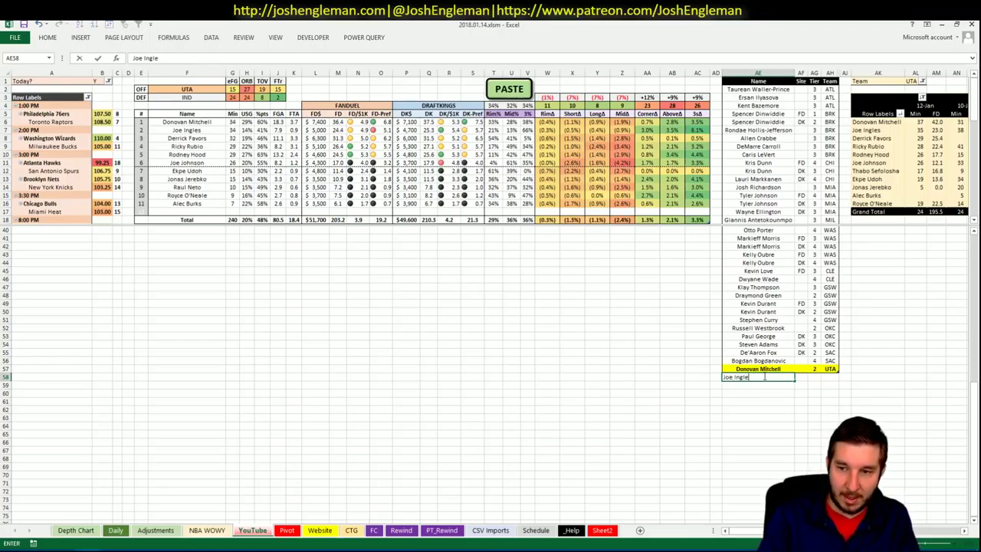
pyautogui.press('Tab')
pyautogui.press('Tab')
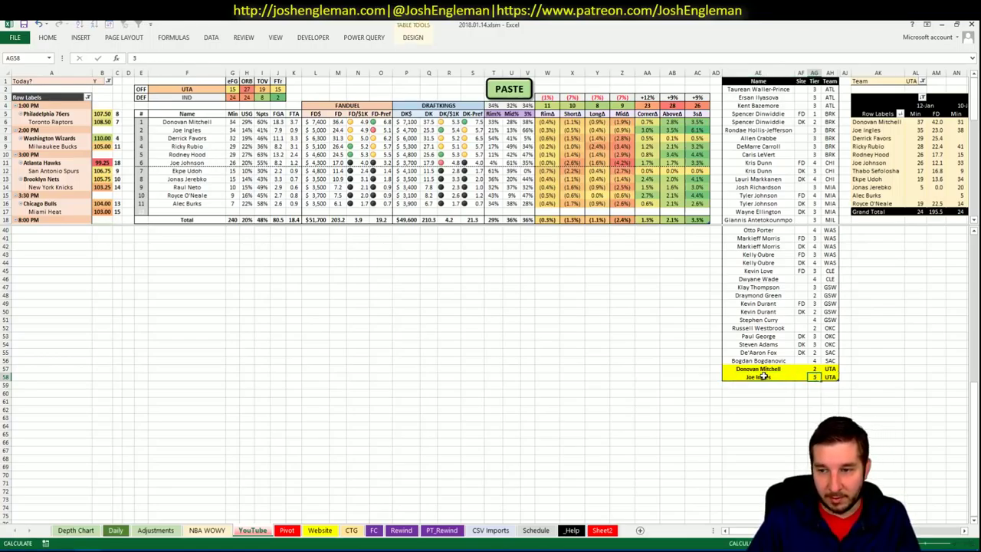
pyautogui.press('Return')
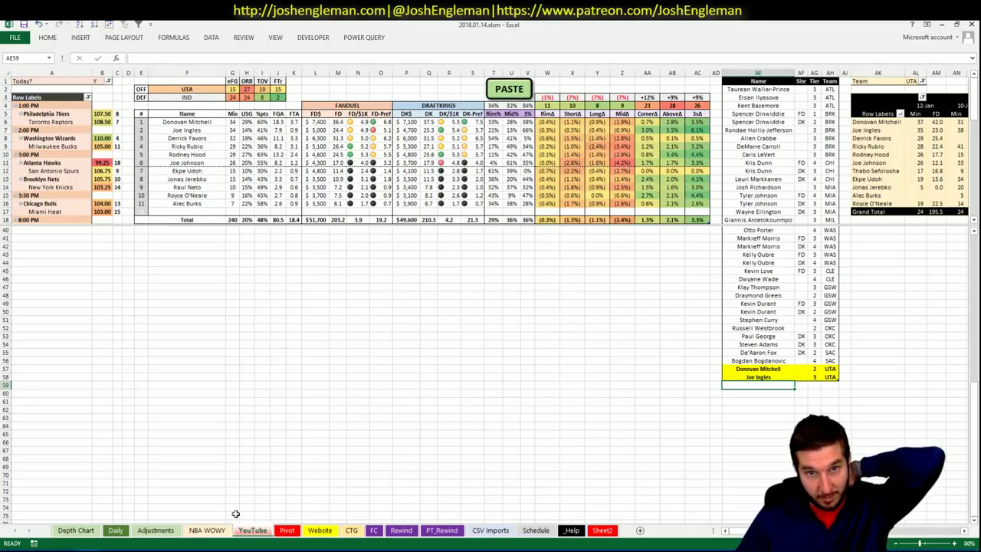
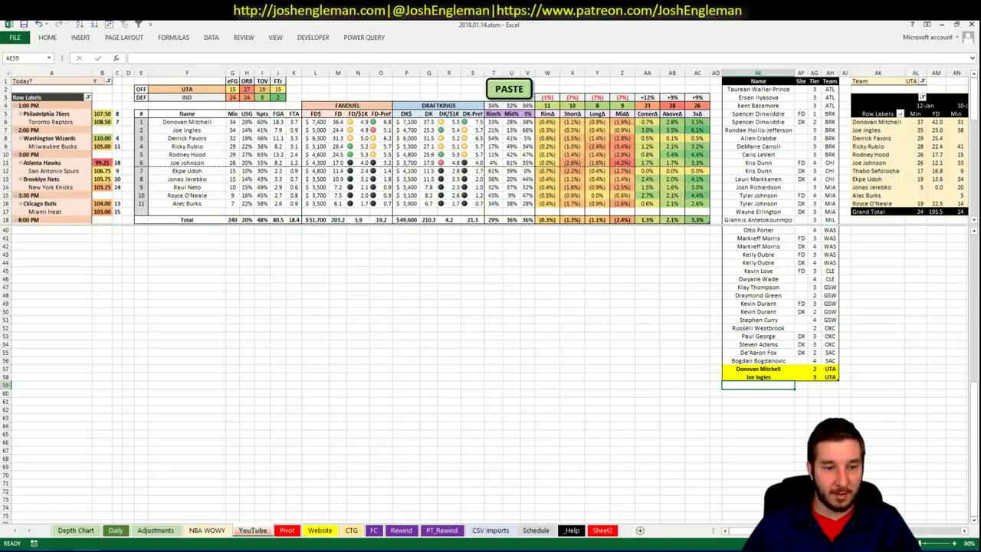
# - Look up Domantas Sabonis on Cleaning the Glass and examine his foul, defense and rebounding rates
pyautogui.click(53, 514)
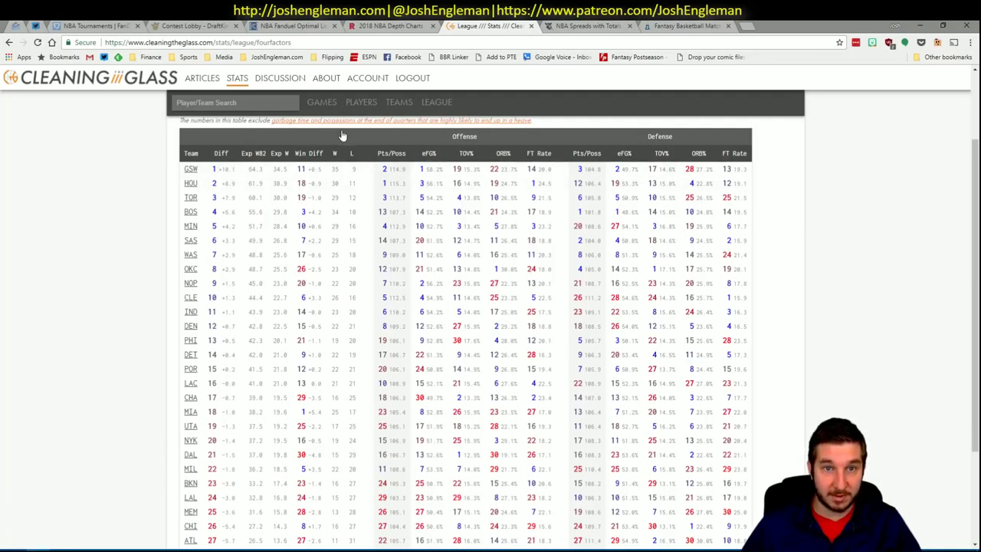
pyautogui.scroll(2, 203, 120)
pyautogui.click(270, 106)
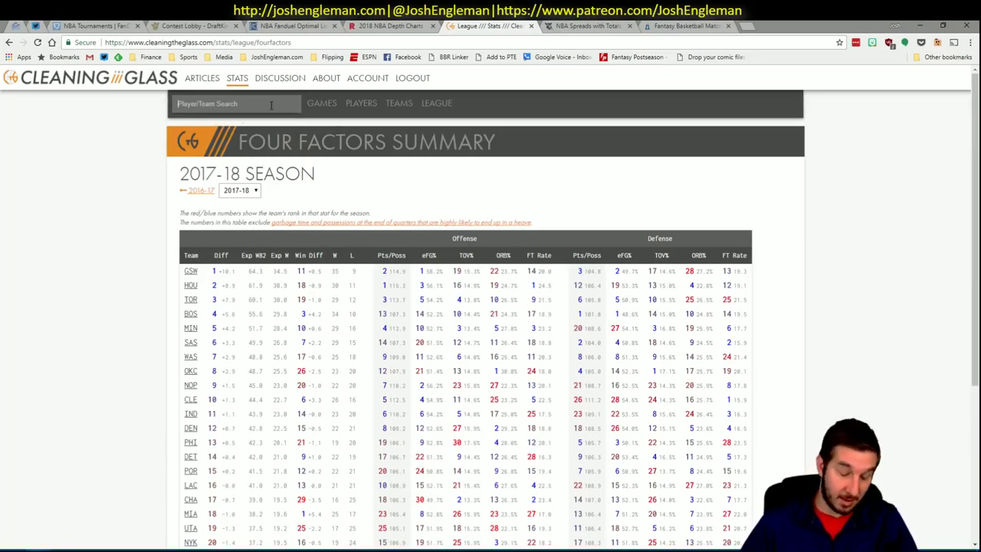
pyautogui.write('Domantas Sabonis')
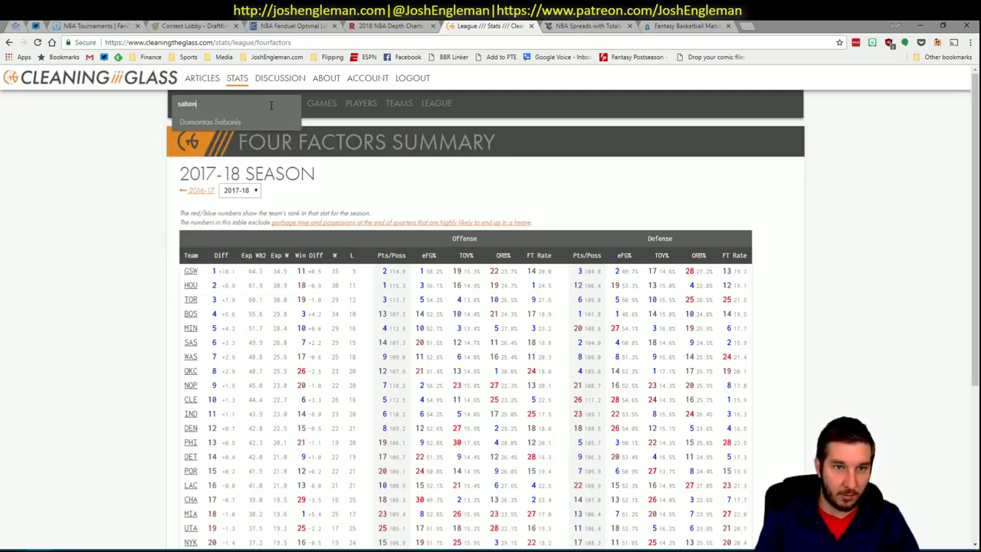
pyautogui.press('Return')
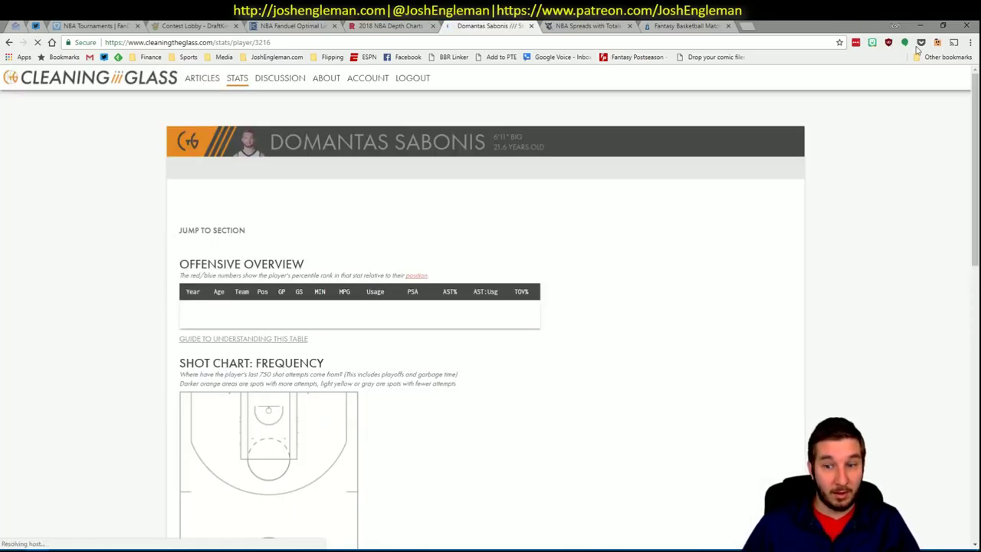
pyautogui.scroll(-10, 774, 190)
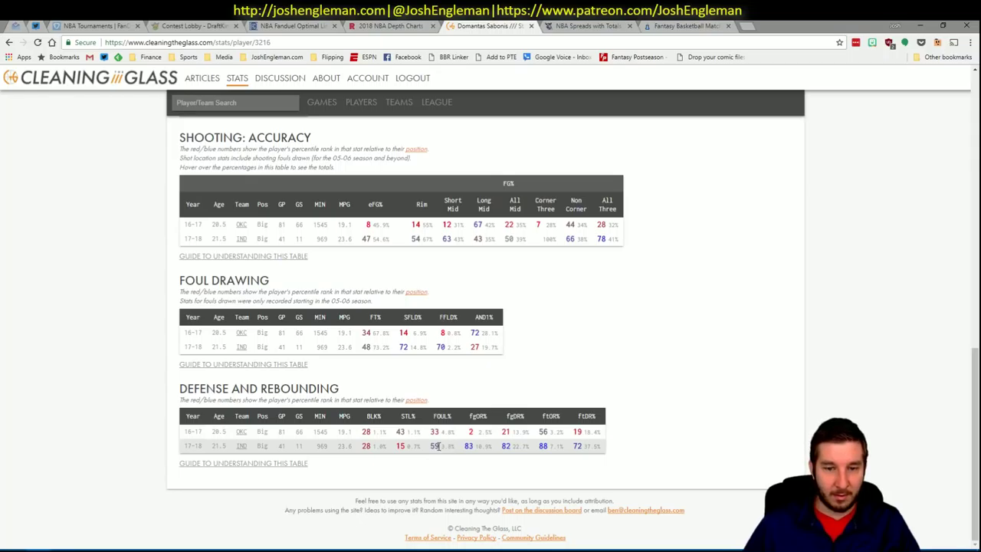
pyautogui.scroll(10, 603, 377)
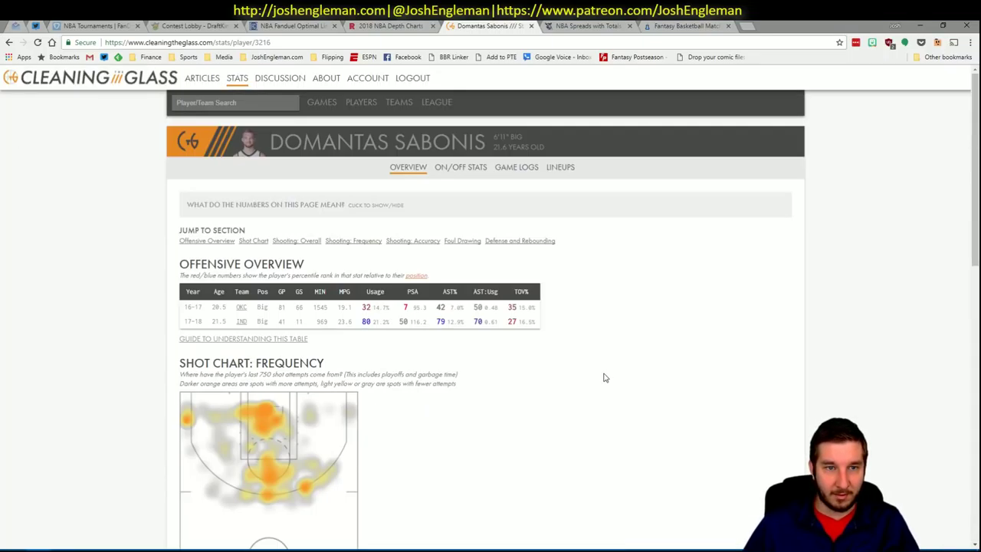
# - Look up Derrick Favors on Cleaning the Glass and examine his defense and rebounding rates by season
pyautogui.click(261, 103)
pyautogui.write('Derrick Favors')
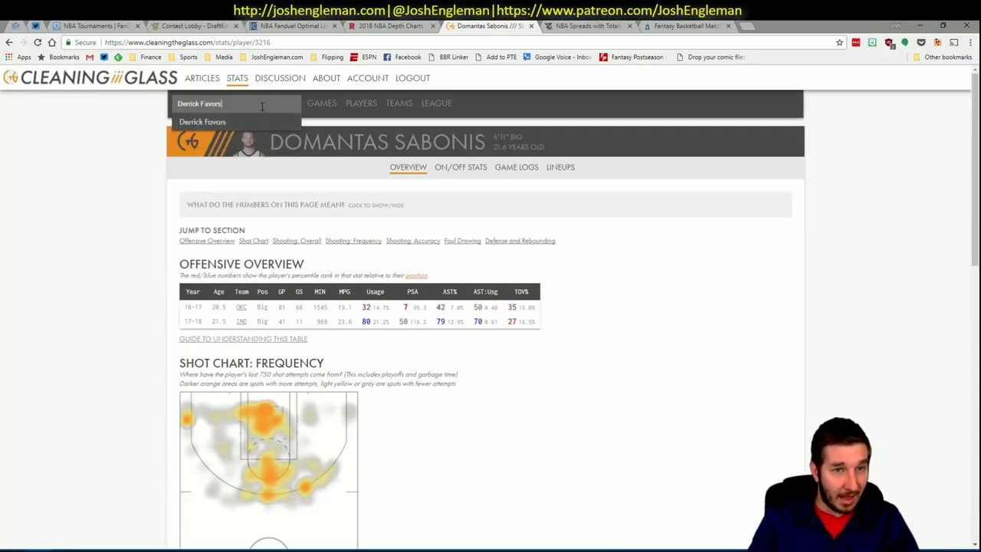
pyautogui.press('Return')
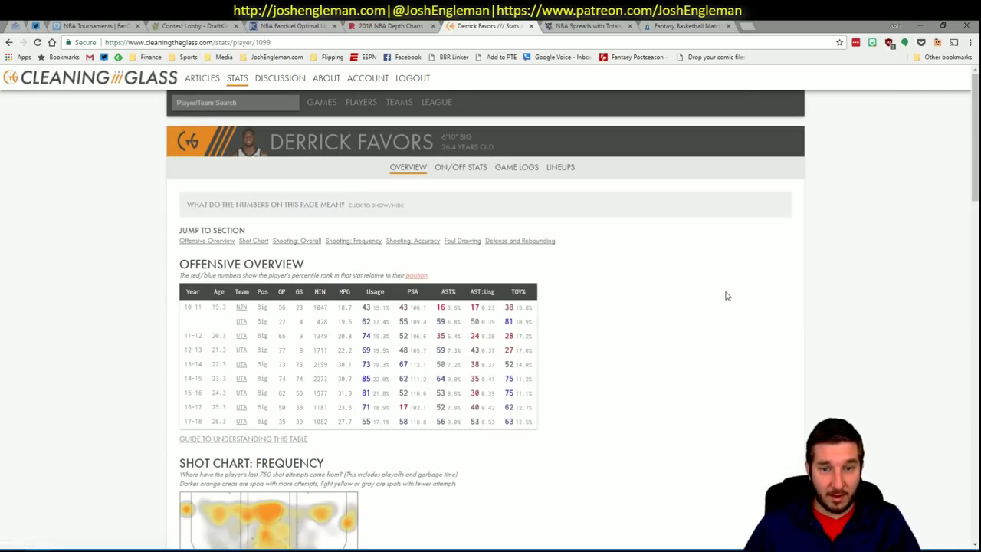
pyautogui.scroll(-10, 726, 295)
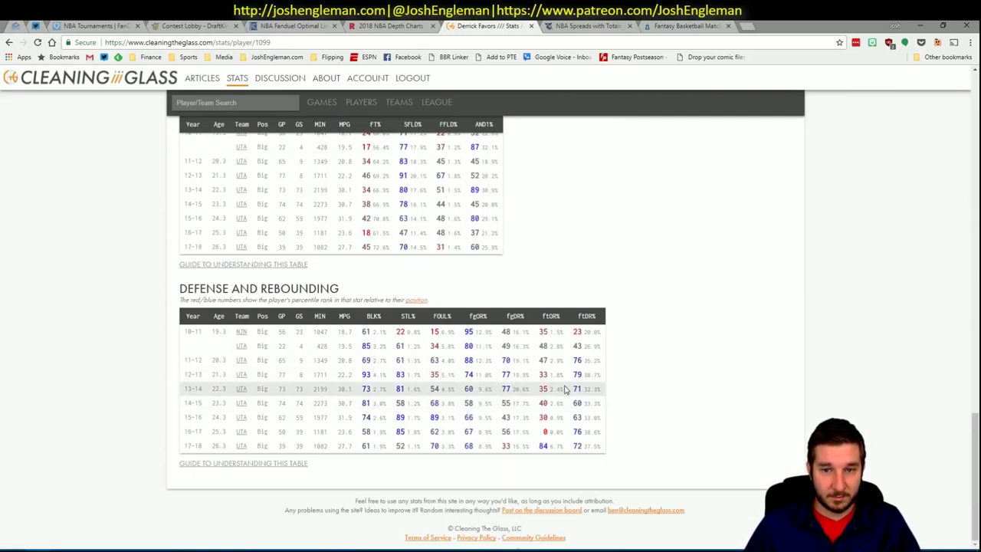
# - Examine Derrick Favors' foul drawing, defense and rebounding rates on Cleaning the Glass alongside the Jazz players' recent games in the workbook
pyautogui.scroll(1, 695, 398)
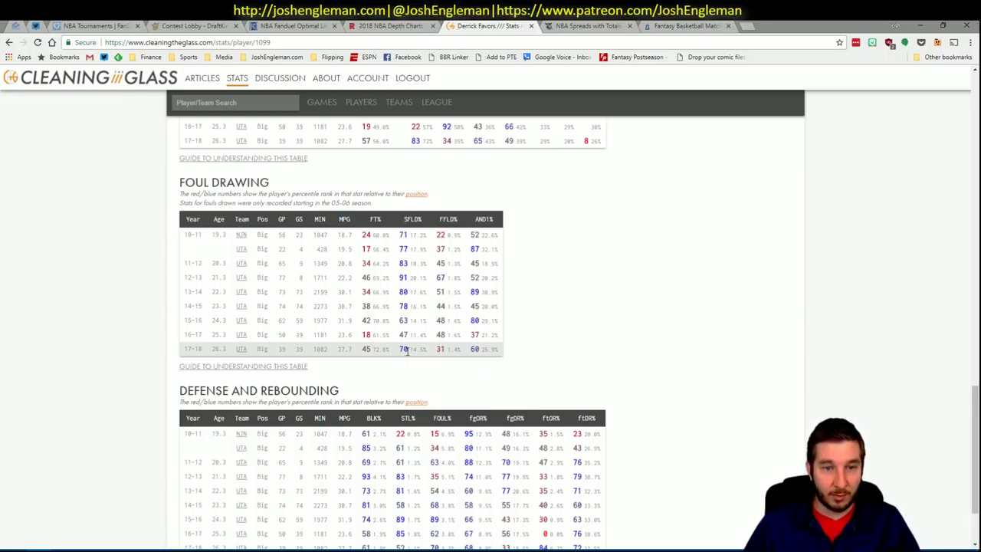
pyautogui.hotkey('alt', 'Tab')
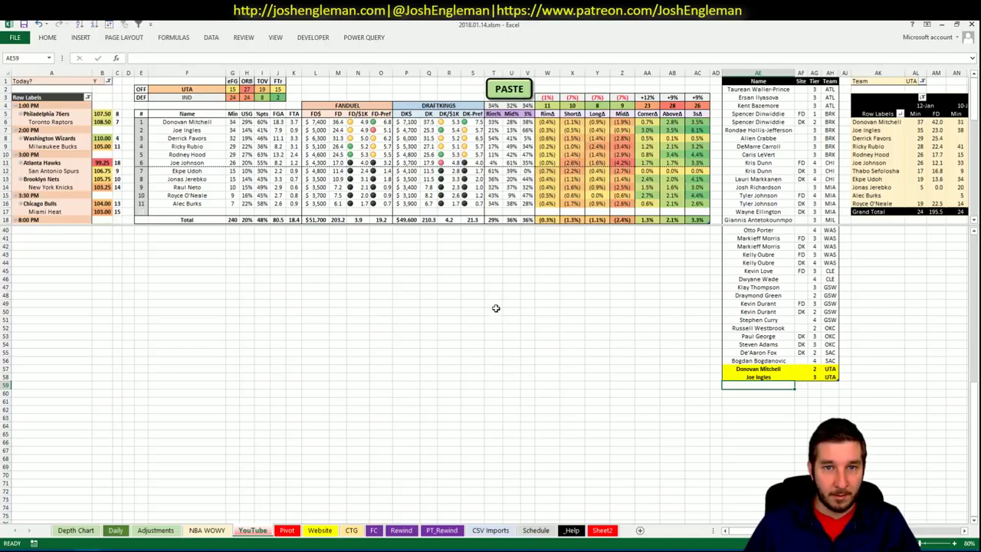
pyautogui.hscroll(5, 491, 306)
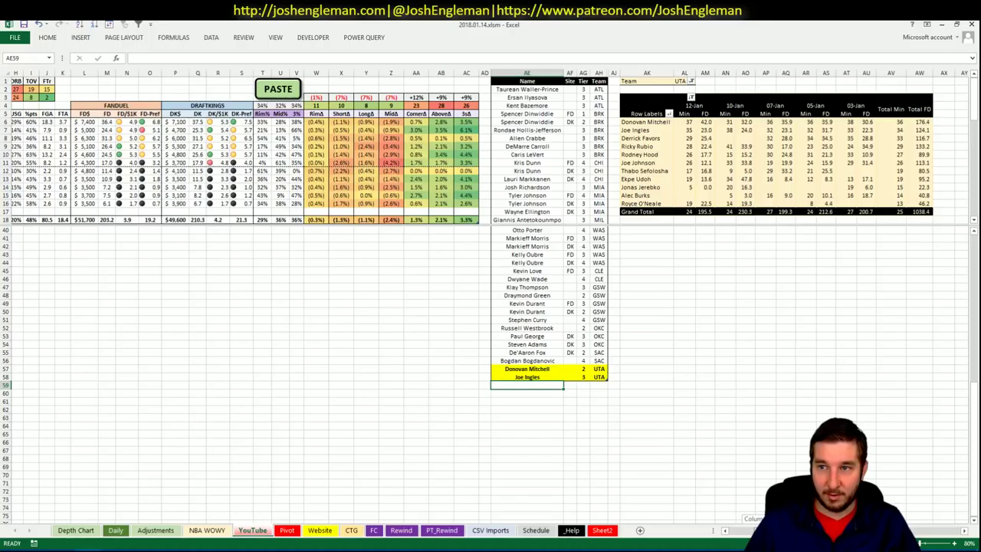
pyautogui.hscroll(-5, 766, 513)
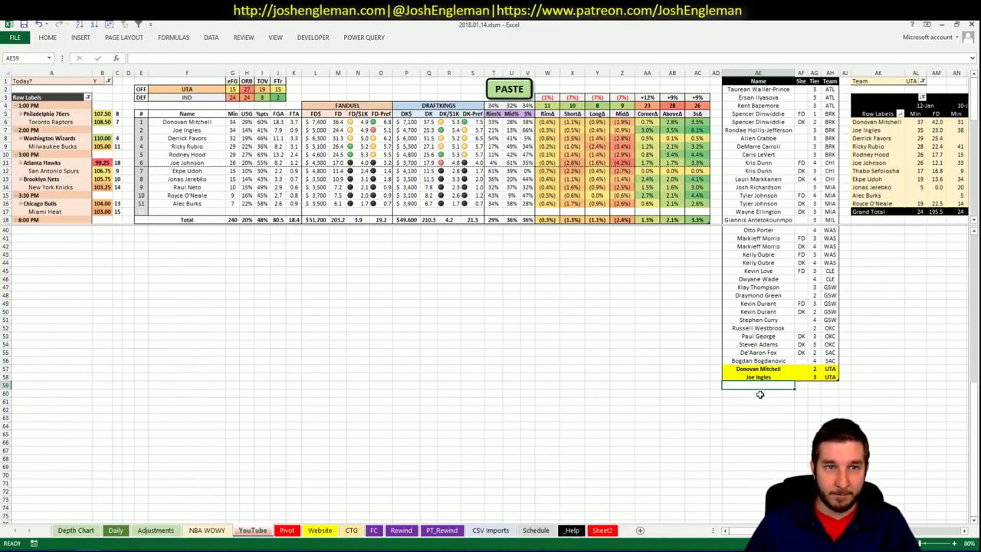
pyautogui.click(489, 367)
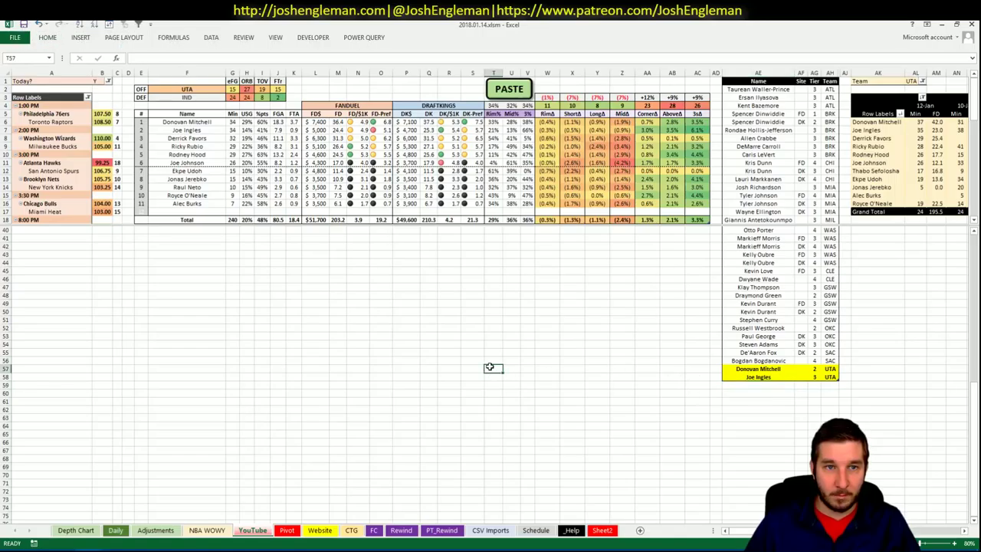
pyautogui.hotkey('alt', 'Tab')
pyautogui.scroll(-2, 576, 342)
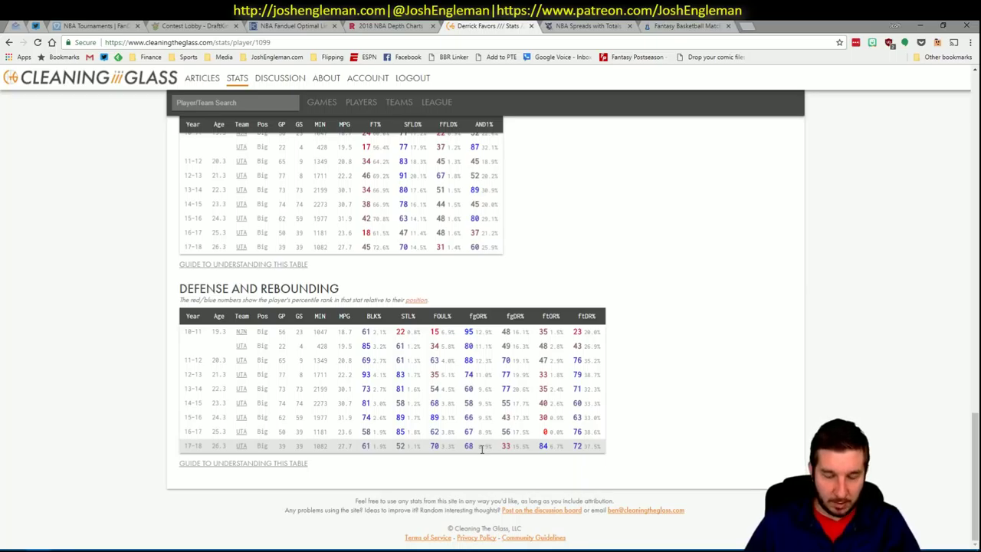
pyautogui.hotkey('alt', 'Tab')
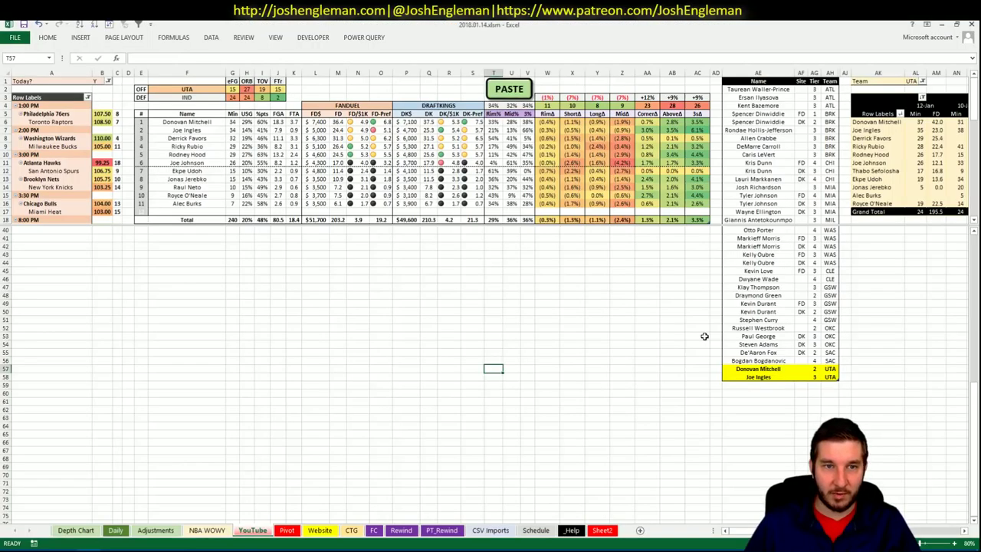
# - Add Derrick Favors to the shortlist below Joe Ingles as a tier 2 player with no site
pyautogui.click(777, 386)
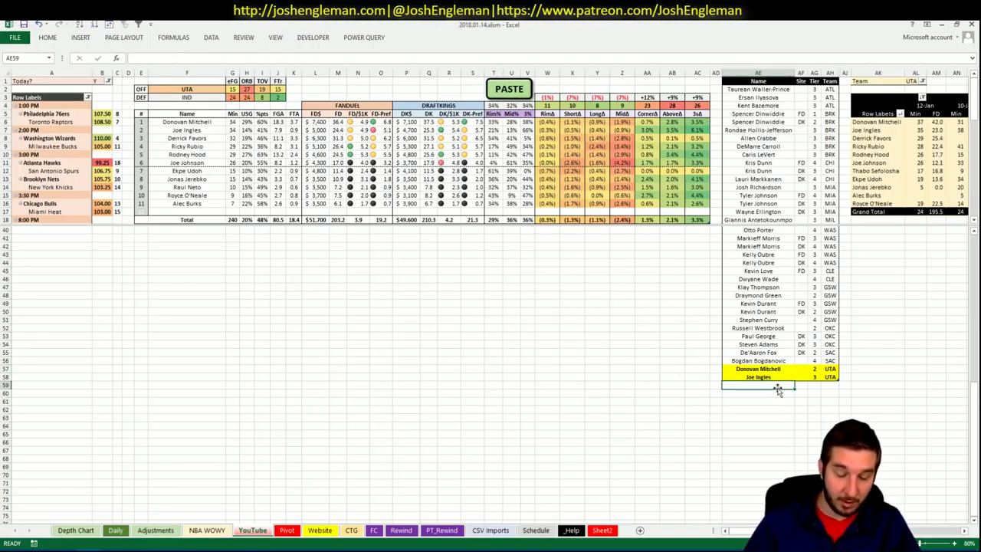
pyautogui.write('Derrick Favors')
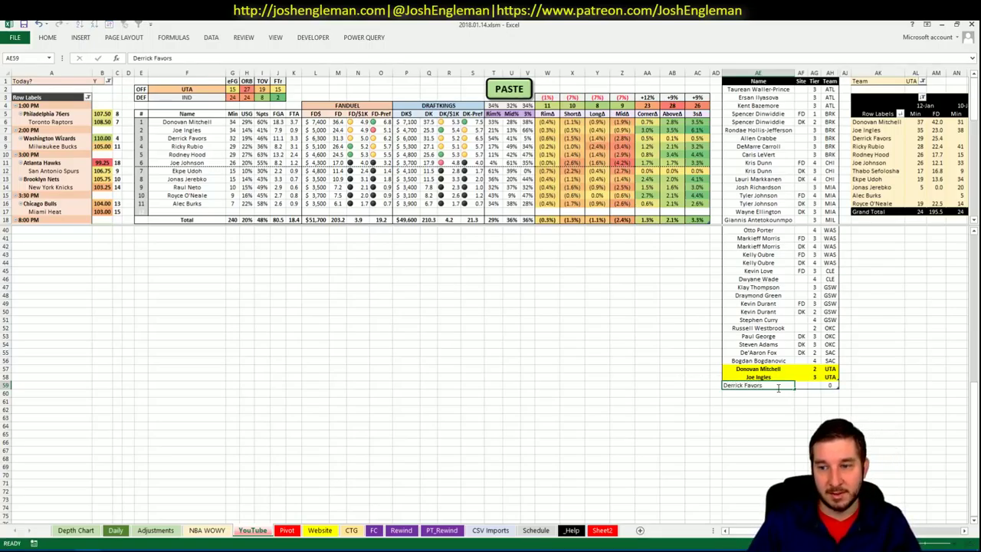
pyautogui.press('Tab')
pyautogui.press('Tab')
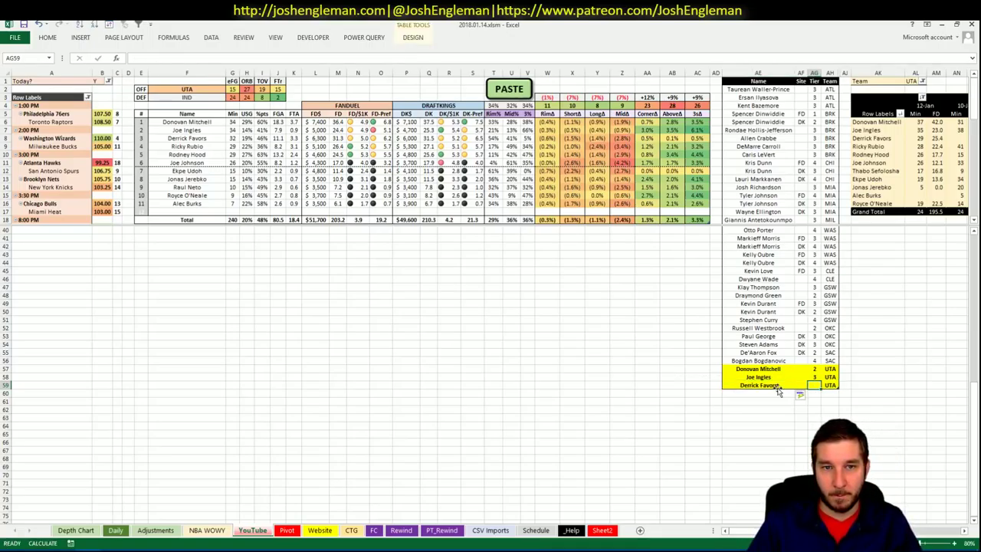
pyautogui.write('2')
pyautogui.press('Return')
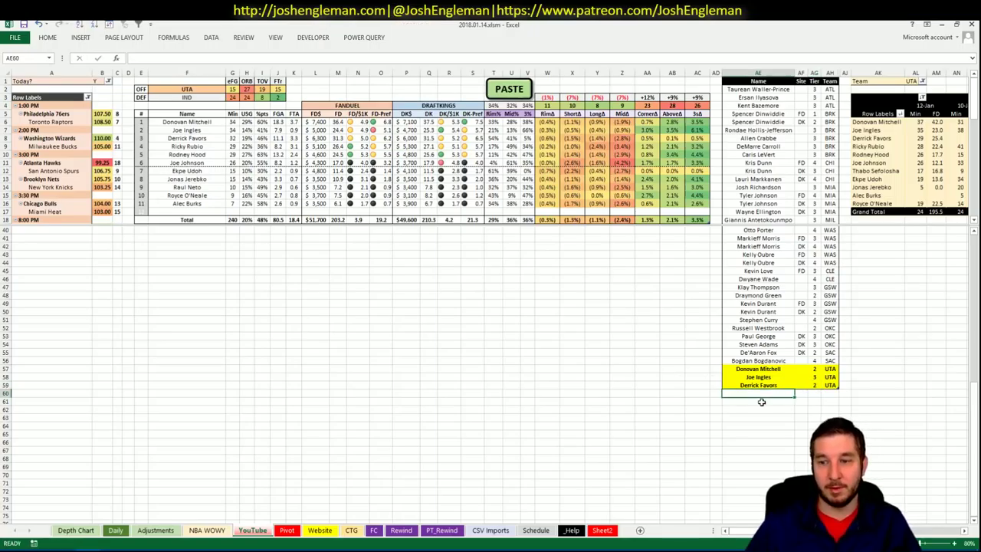
pyautogui.click(761, 401)
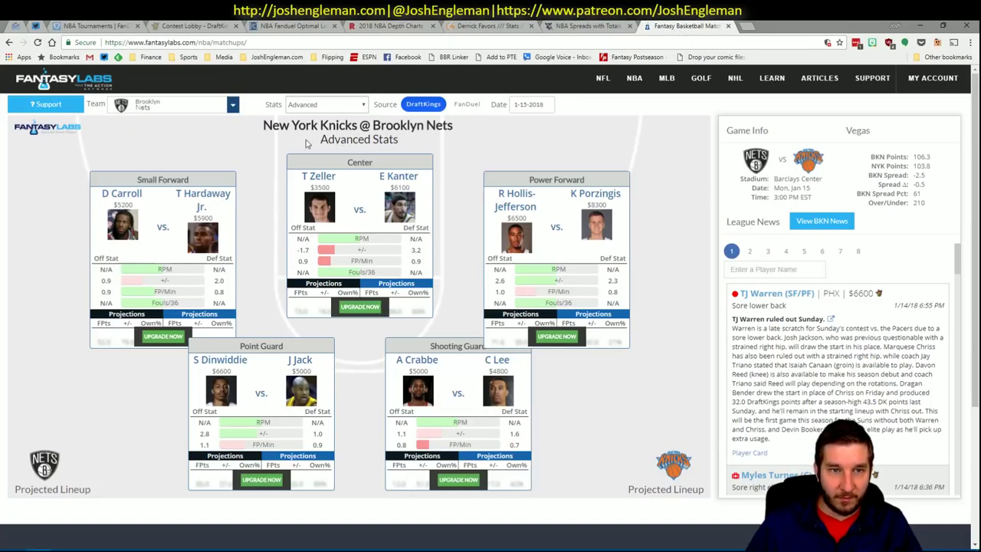
# - Show the Utah Jazz matchup on FantasyLabs and examine Donovan Mitchell's DraftKings correlations with his teammates
pyautogui.click(190, 107)
pyautogui.scroll(-5, 225, 205)
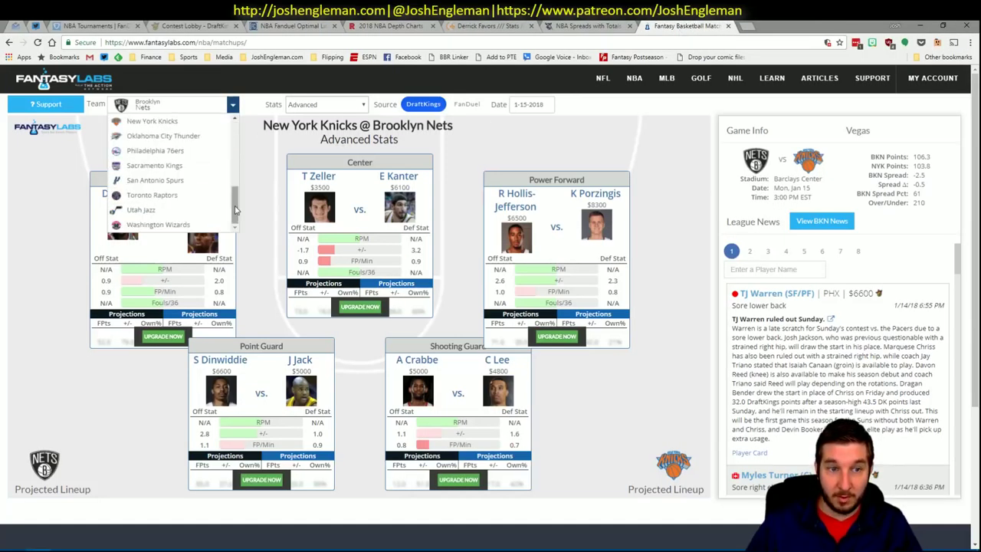
pyautogui.click(171, 212)
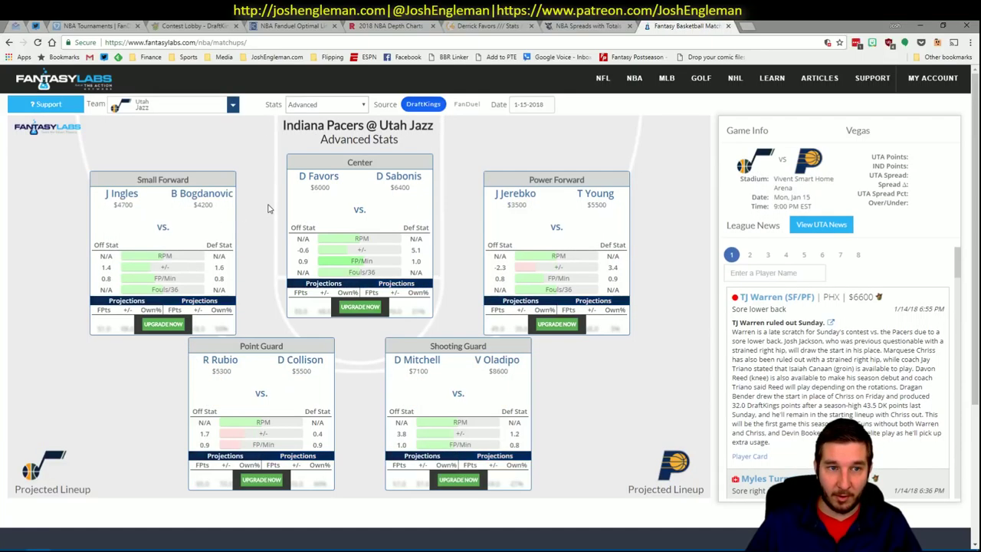
pyautogui.click(424, 365)
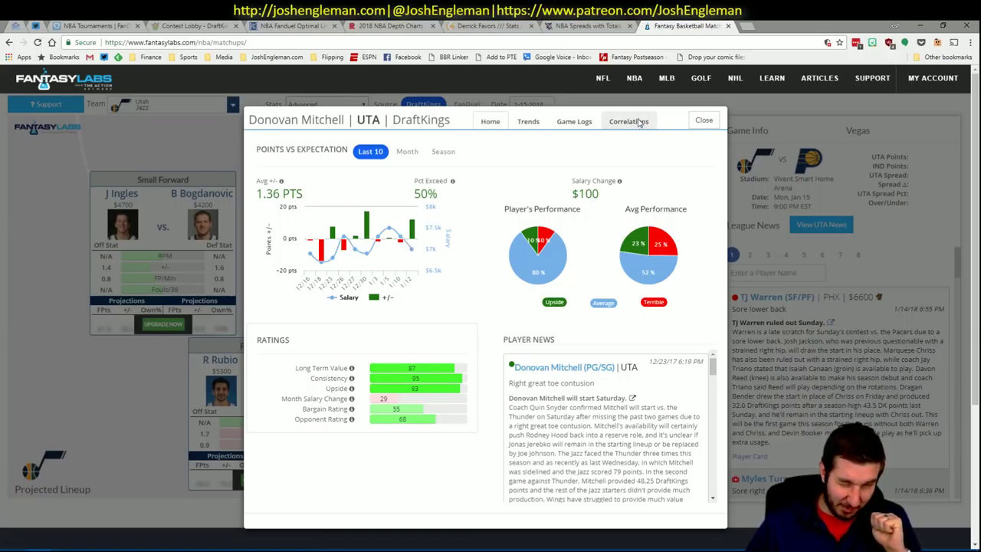
pyautogui.click(639, 124)
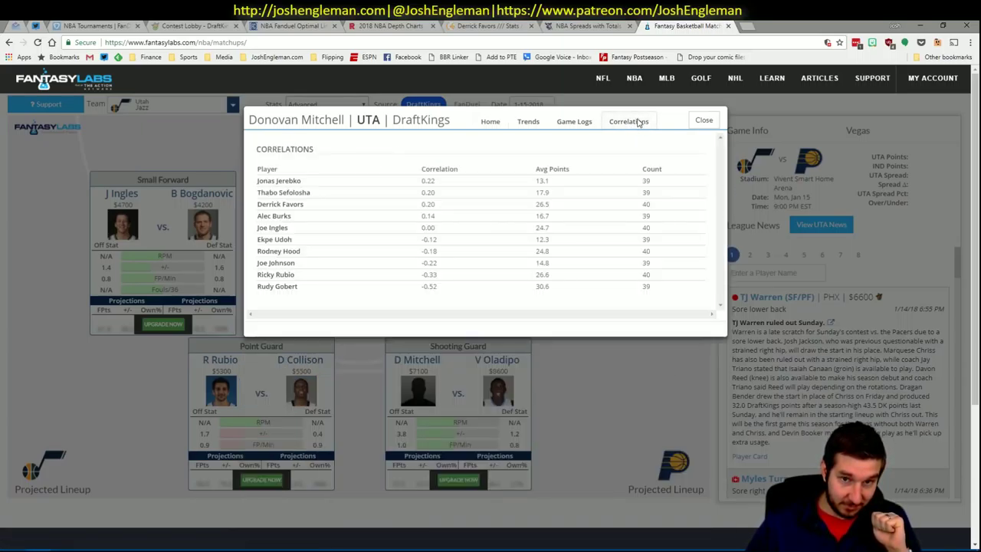
pyautogui.click(701, 122)
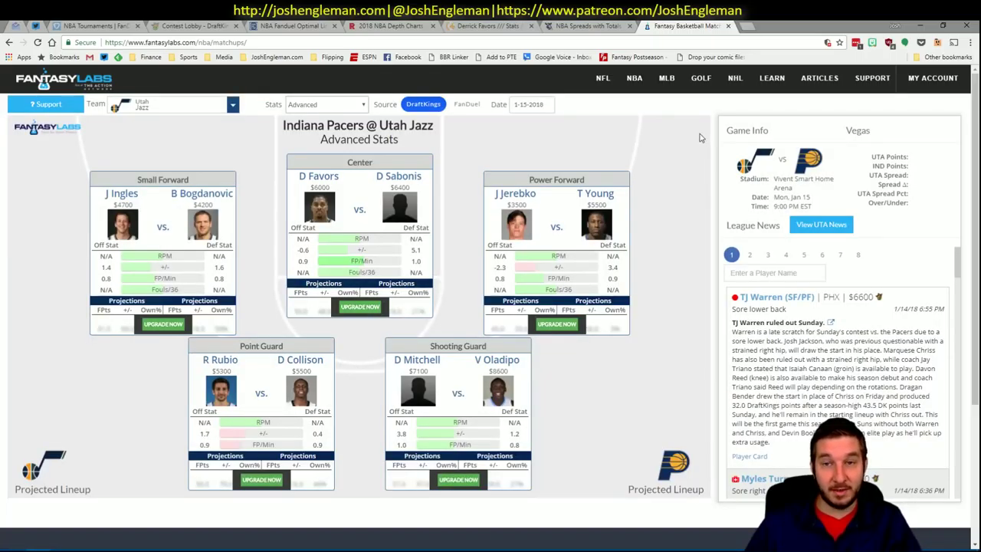
# - Check the FanDuel power forward list on FantasyCruncher and review the Jazz players' minutes and fantasy points by game in the workbook
pyautogui.click(223, 25)
pyautogui.click(264, 25)
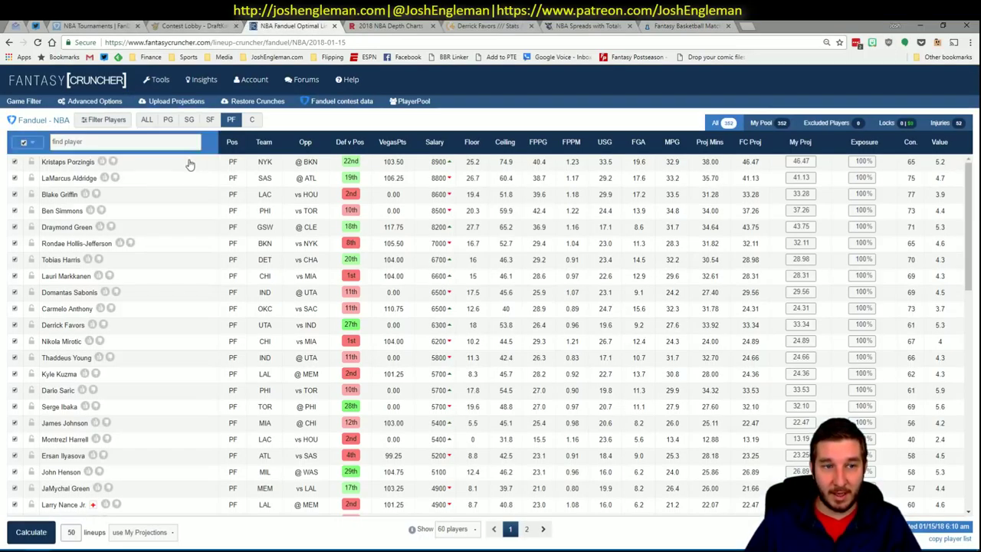
pyautogui.hotkey('alt', 'Tab')
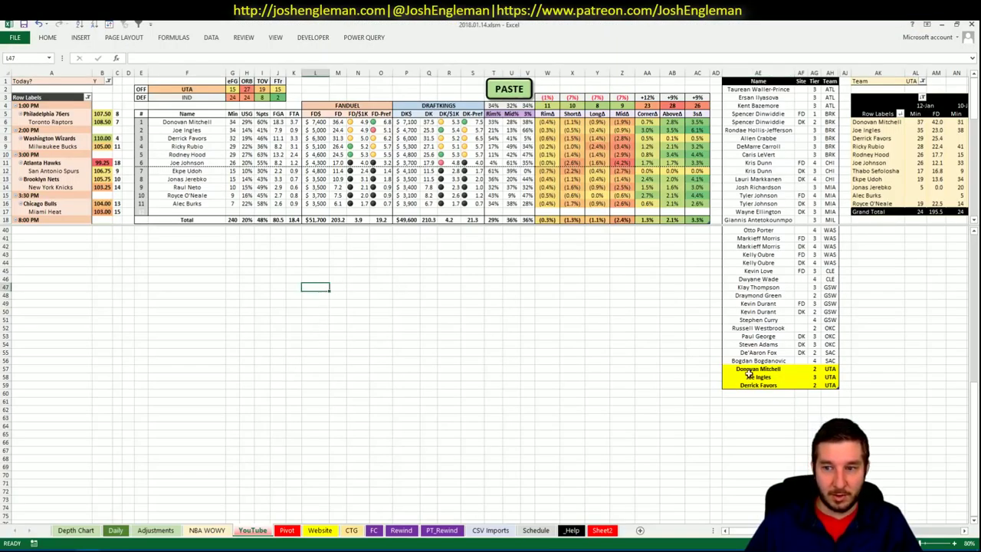
pyautogui.click(770, 393)
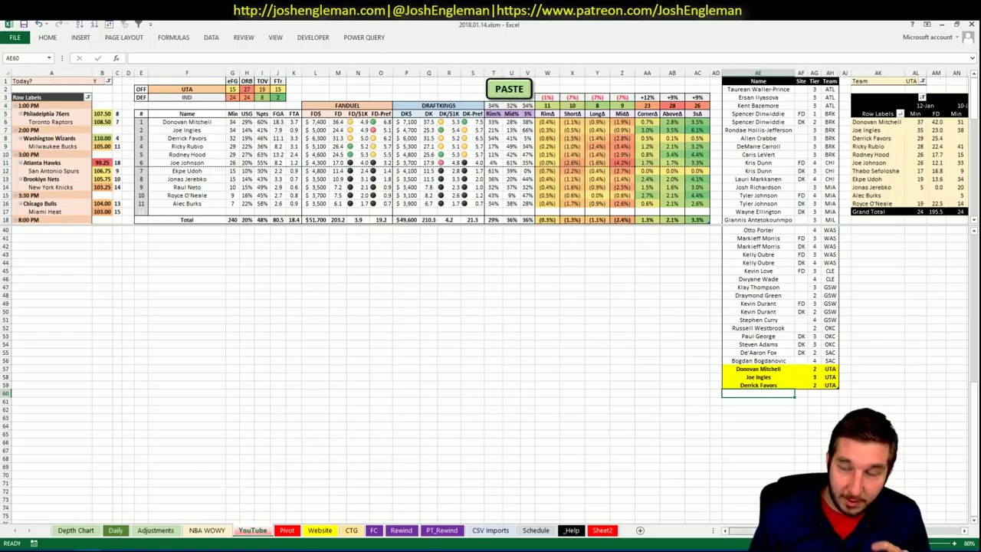
pyautogui.hscroll(3, 490, 307)
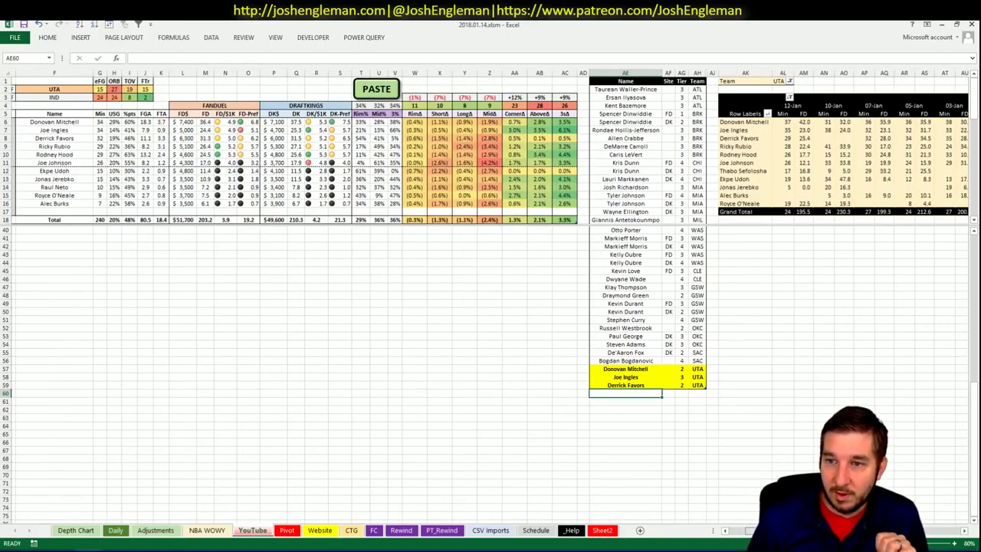
pyautogui.hscroll(-3, 755, 521)
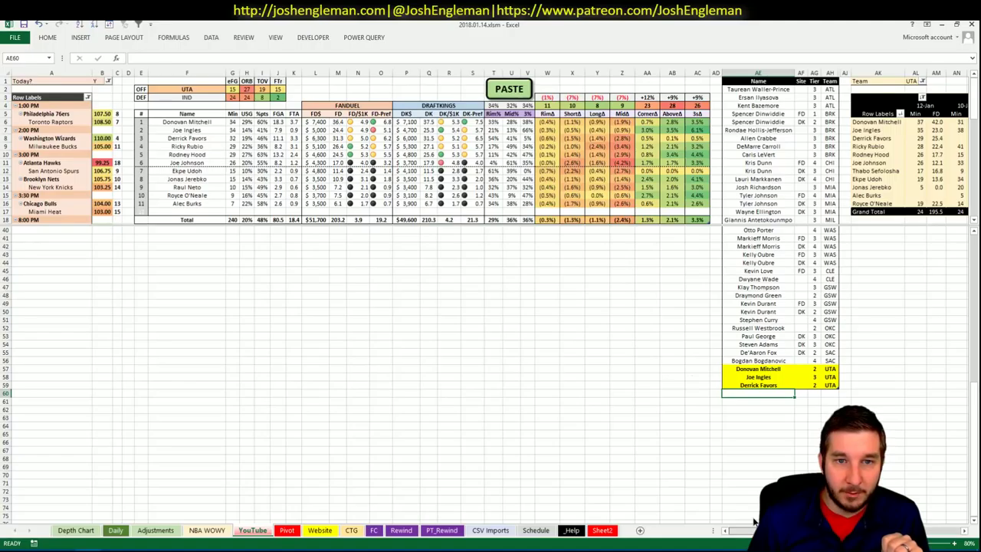
pyautogui.hscroll(5, 755, 521)
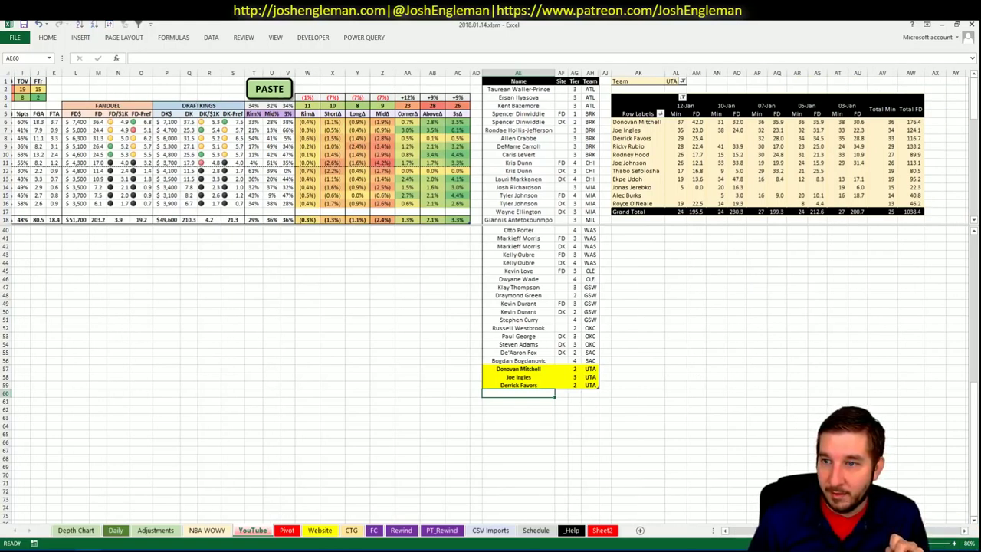
pyautogui.hscroll(1, 490, 307)
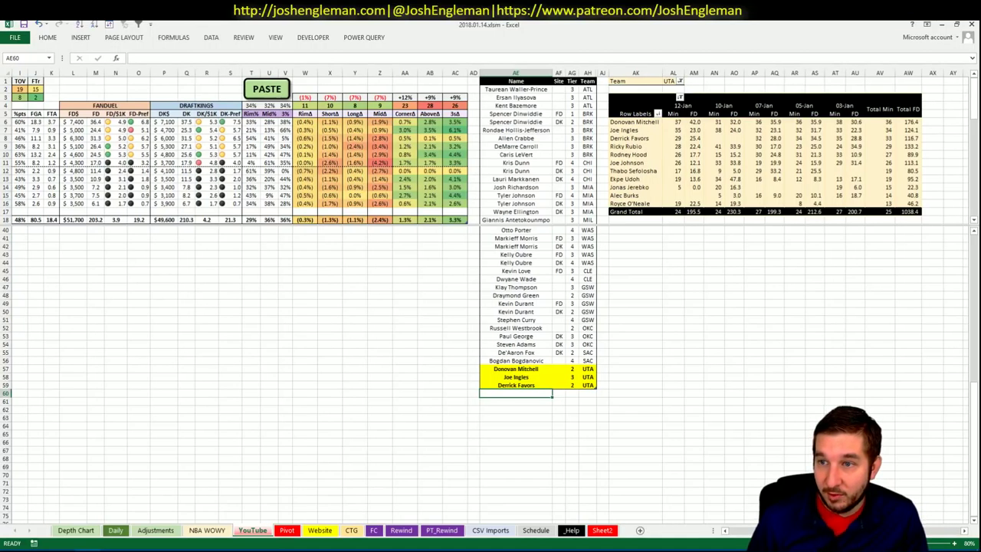
pyautogui.hscroll(1, 490, 306)
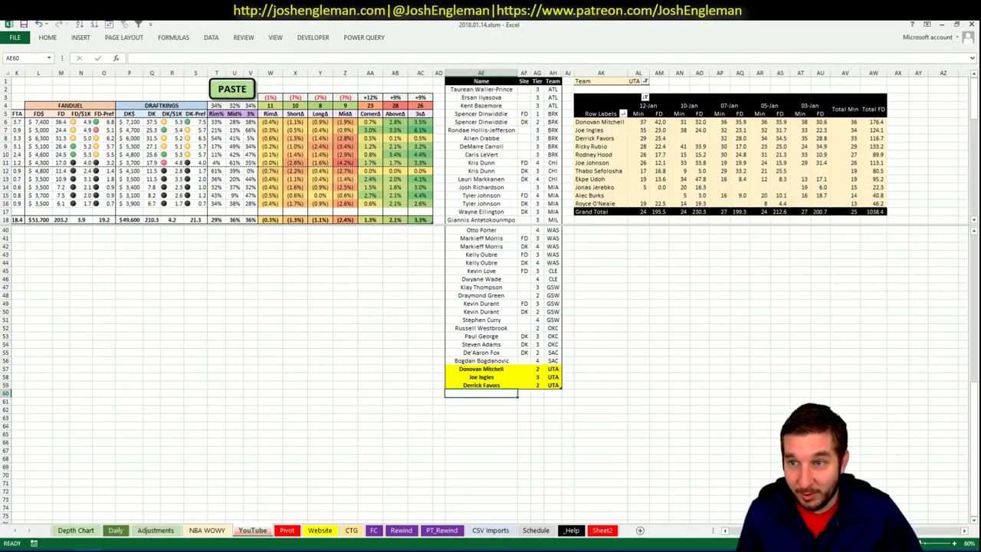
pyautogui.hscroll(-8, 654, 488)
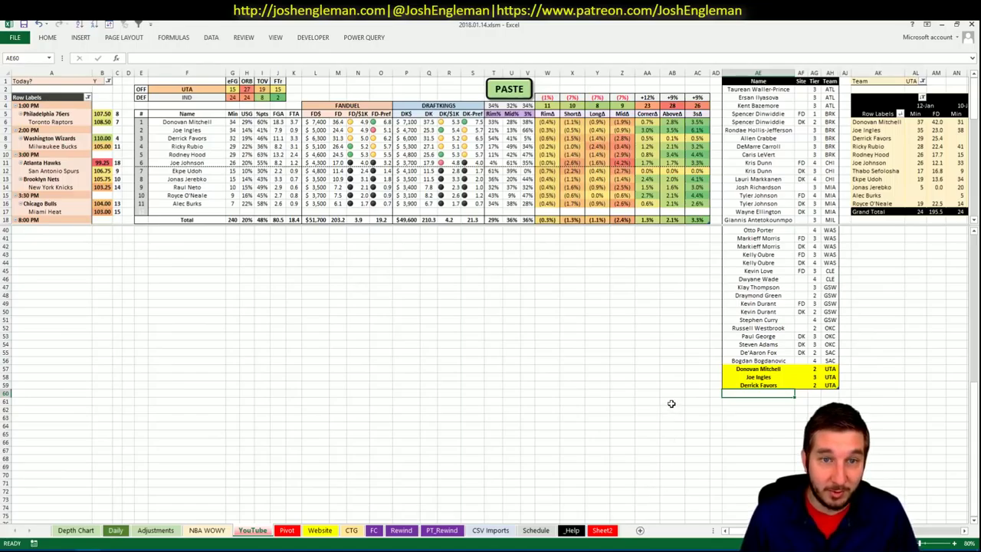
# - Add Ricky Rubio to the shortlist below Derrick Favors as a tier 2 player for site FD
pyautogui.write('Ricky RUb')
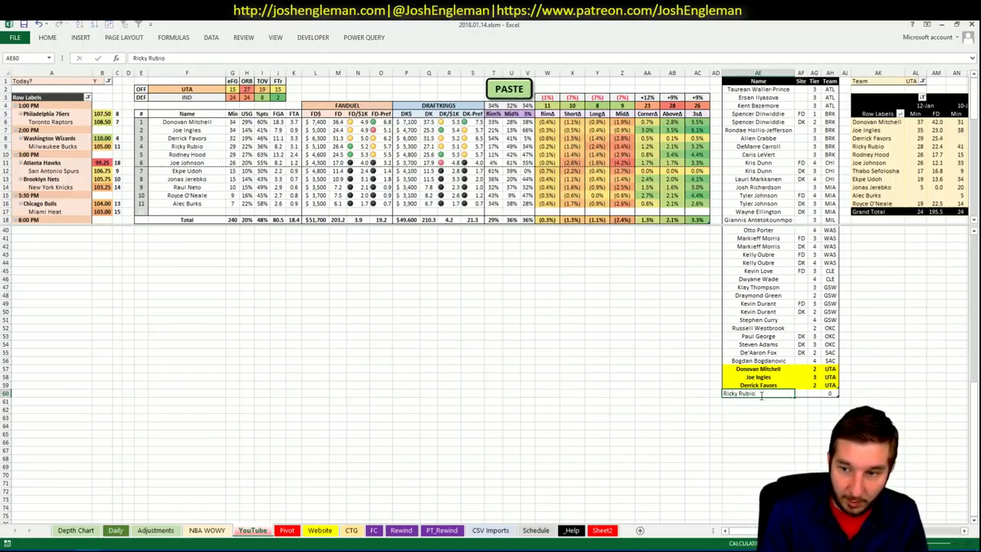
pyautogui.press('Tab')
pyautogui.press('Tab')
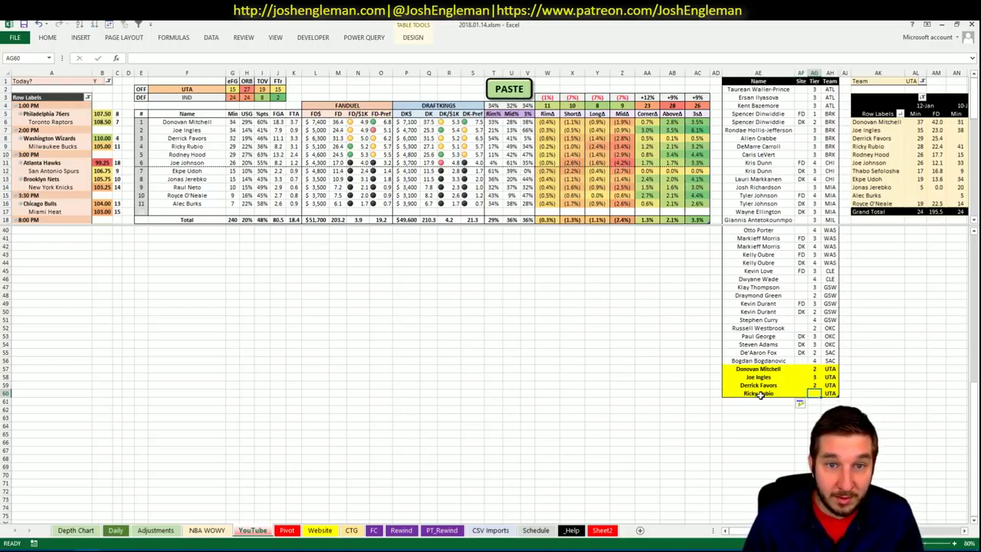
pyautogui.hotkey('shift', 'Tab')
pyautogui.write('FD')
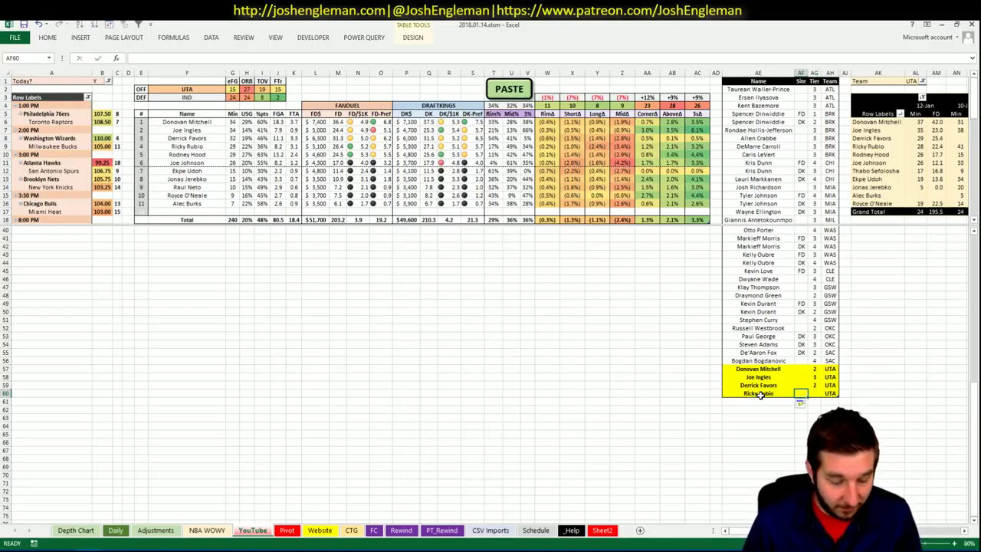
pyautogui.press('Return')
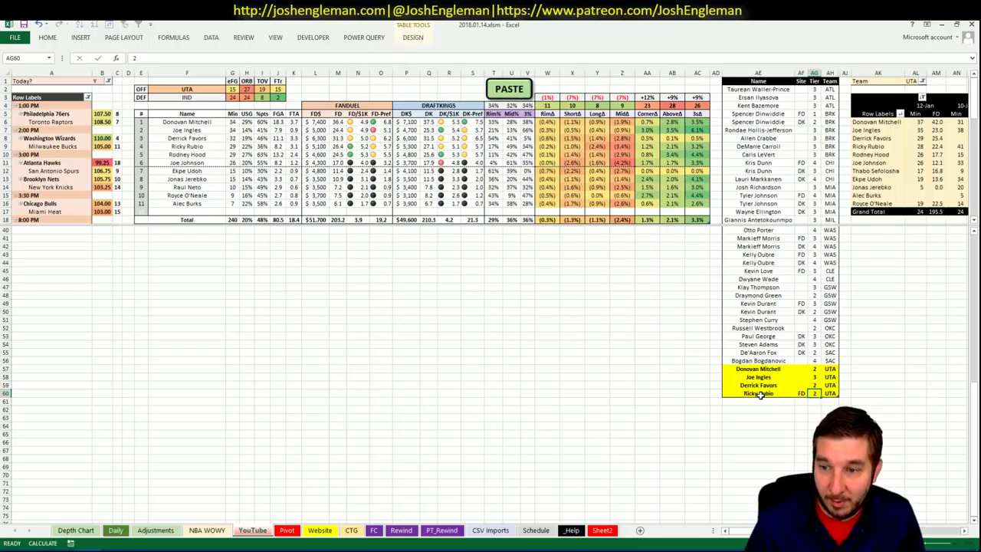
# - Examine Ricky Rubio's DraftKings correlations with his teammates on FantasyLabs and return to his tier in the workbook's shortlist
pyautogui.hotkey('alt', 'Tab')
pyautogui.click(260, 486)
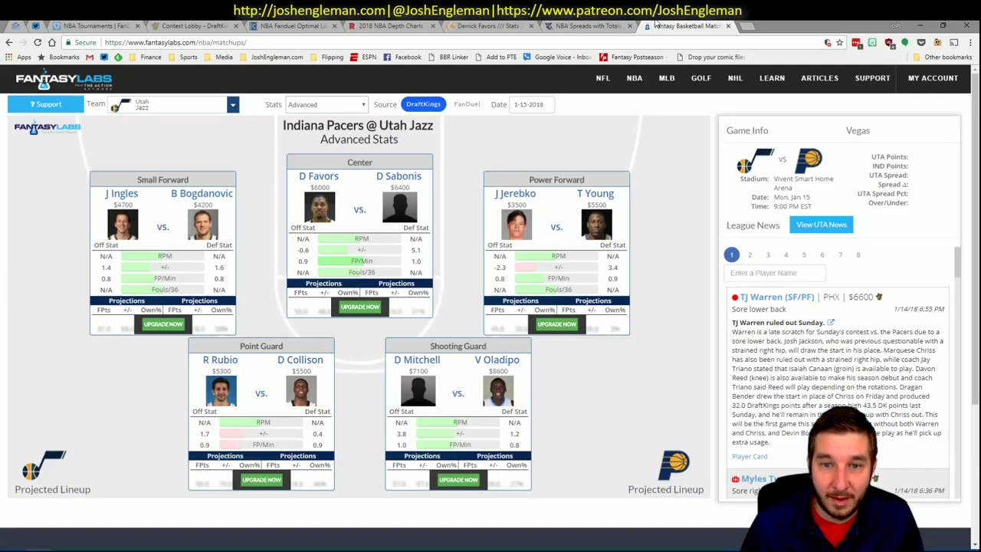
pyautogui.click(222, 359)
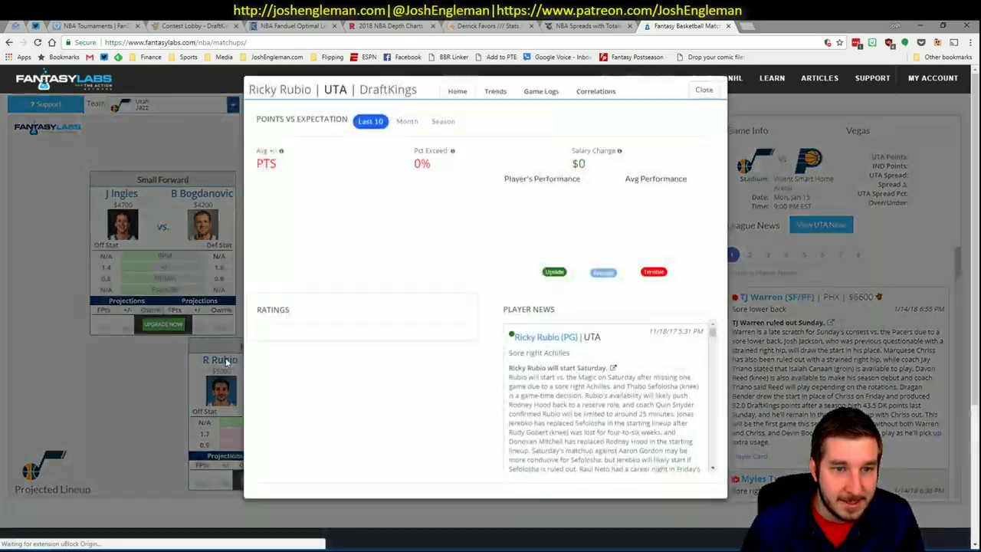
pyautogui.click(595, 121)
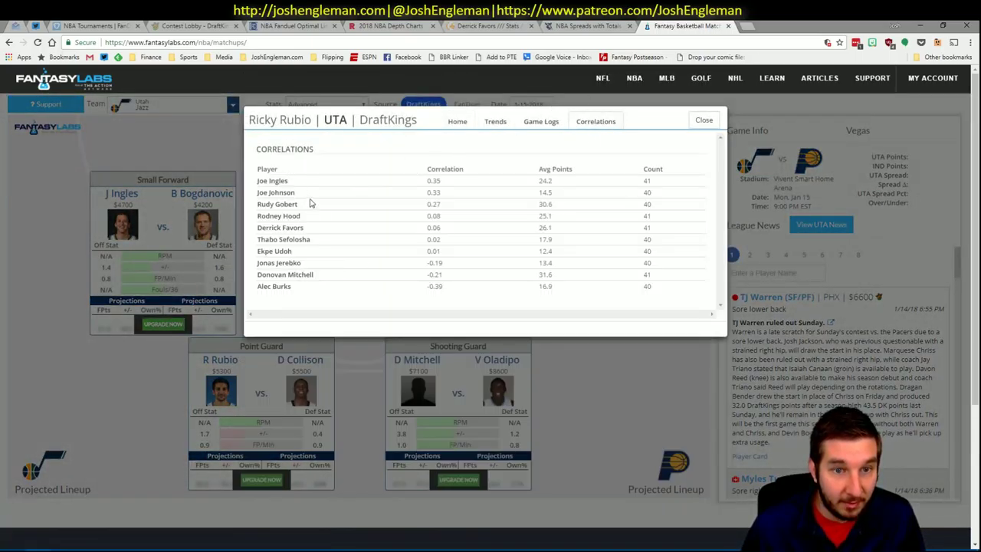
pyautogui.click(703, 120)
pyautogui.hotkey('alt', 'Tab')
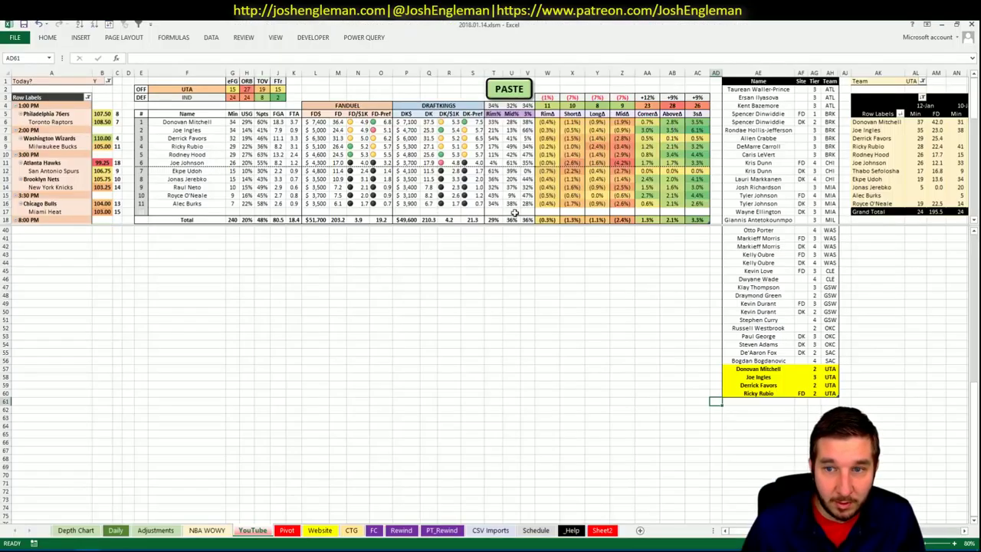
pyautogui.click(814, 393)
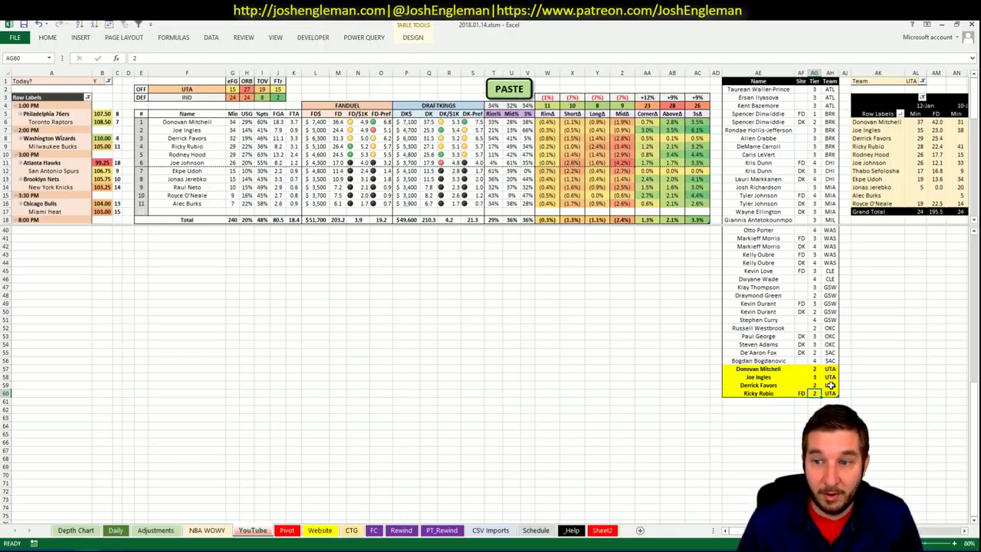
# - Review the Utah entries in the shortlist and the Jazz players' recent minutes and fantasy points by game
pyautogui.press('Left')
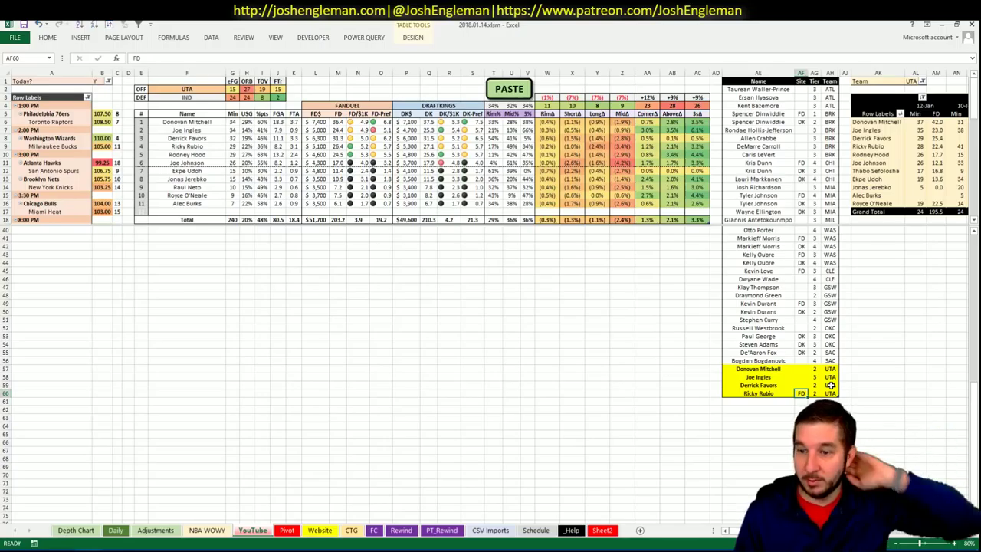
pyautogui.click(383, 385)
pyautogui.scroll(8, 383, 390)
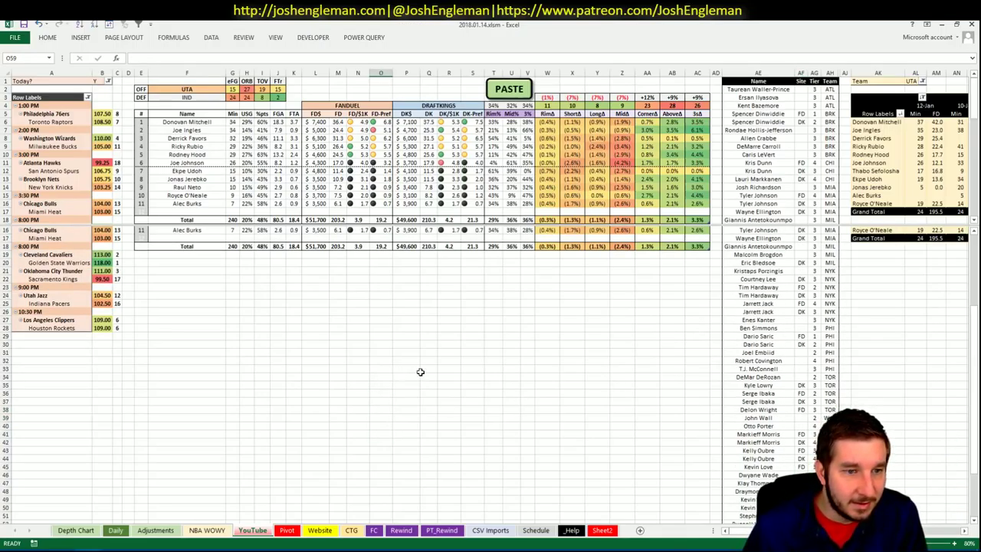
pyautogui.scroll(-1, 420, 372)
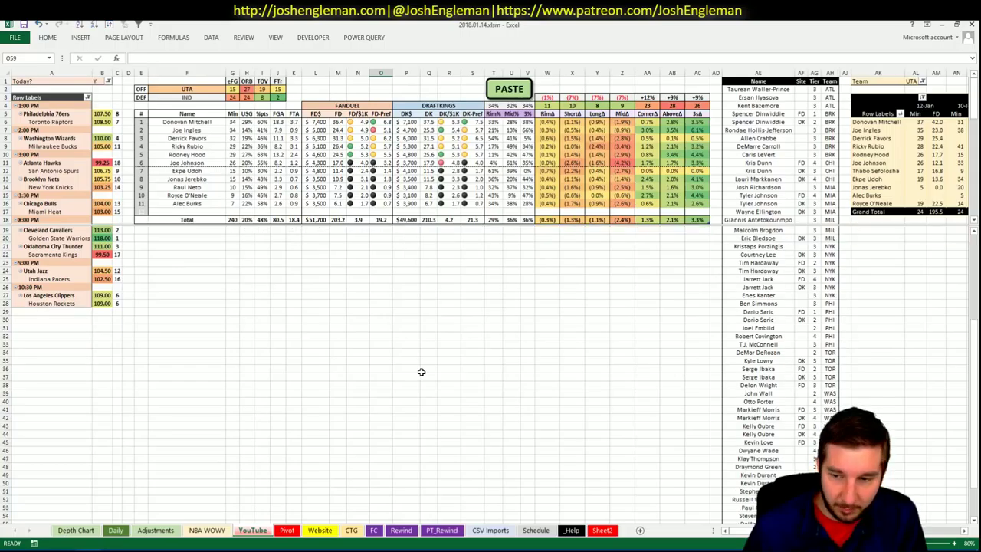
pyautogui.scroll(-7, 421, 372)
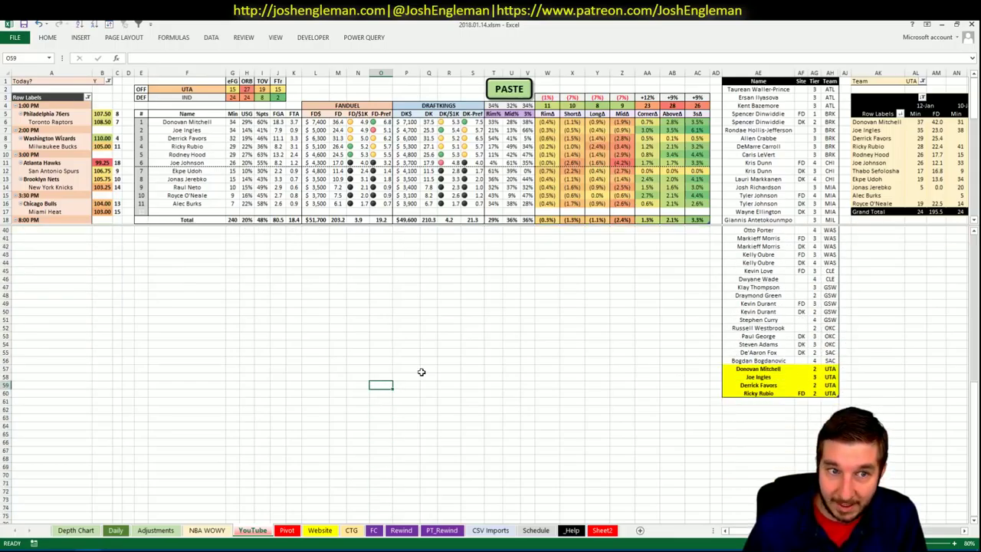
pyautogui.scroll(2, 449, 357)
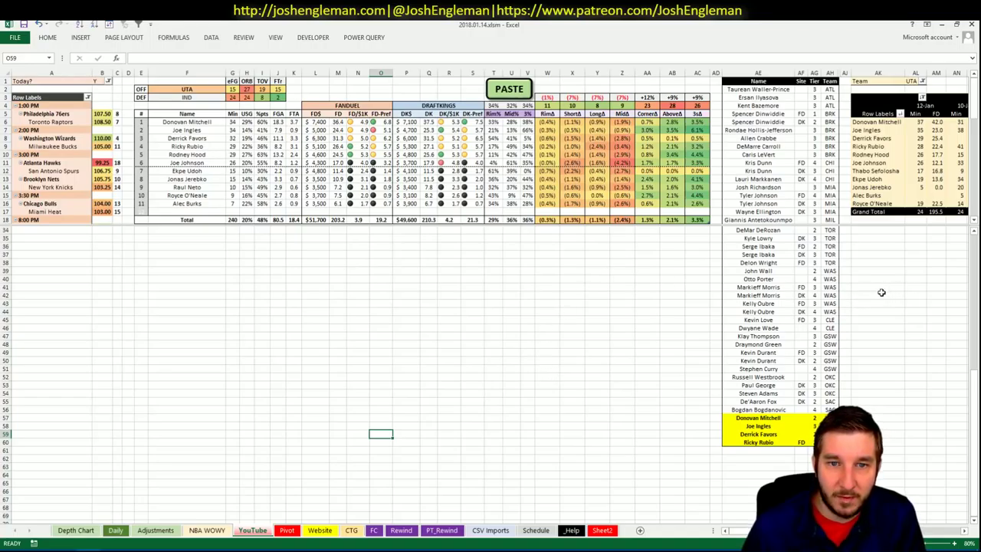
pyautogui.hscroll(3, 490, 295)
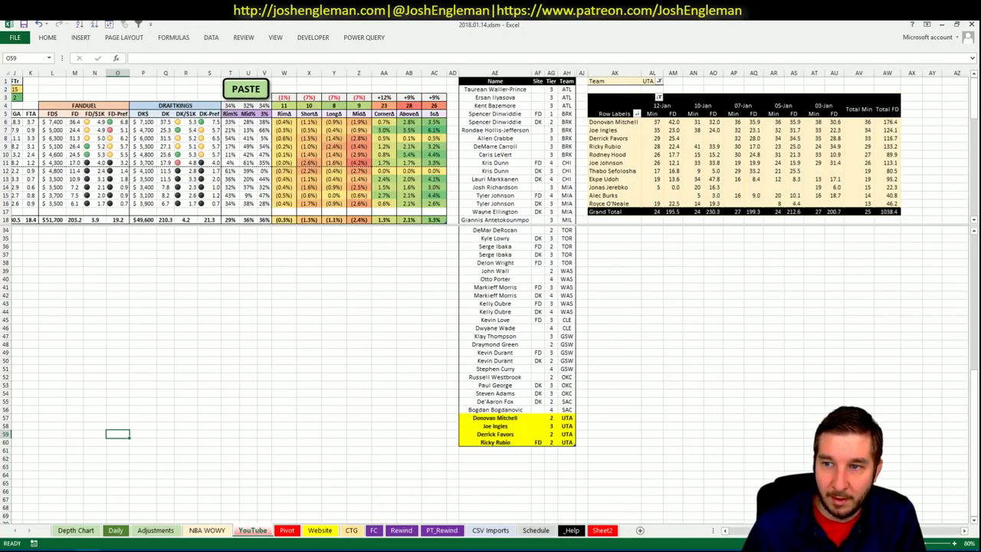
pyautogui.hscroll(-3, 490, 295)
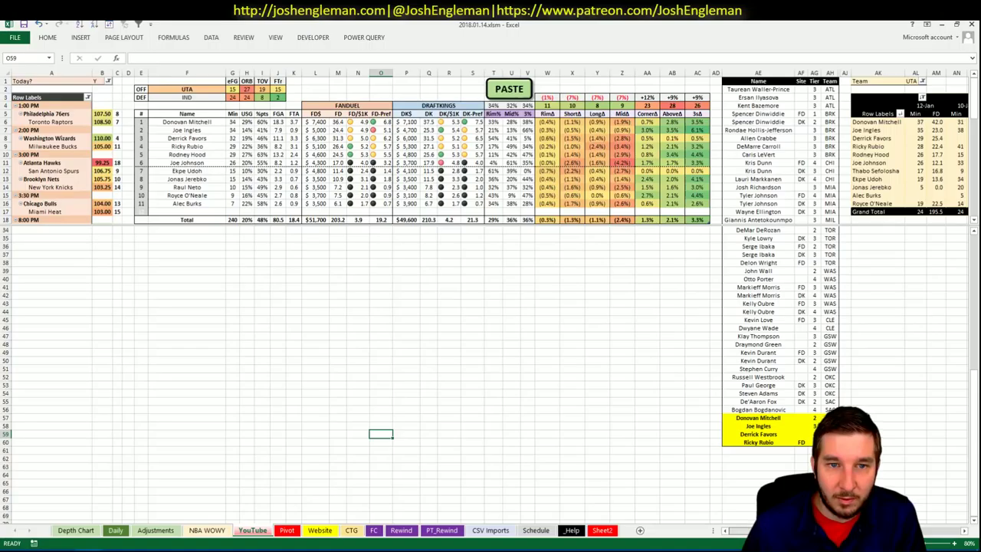
pyautogui.hscroll(9, 960, 527)
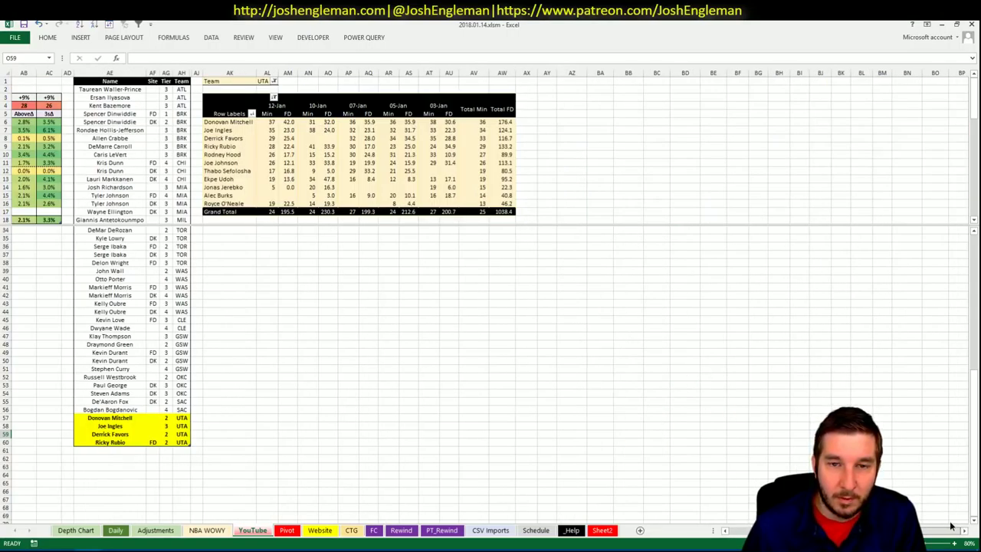
pyautogui.hscroll(-9, 678, 512)
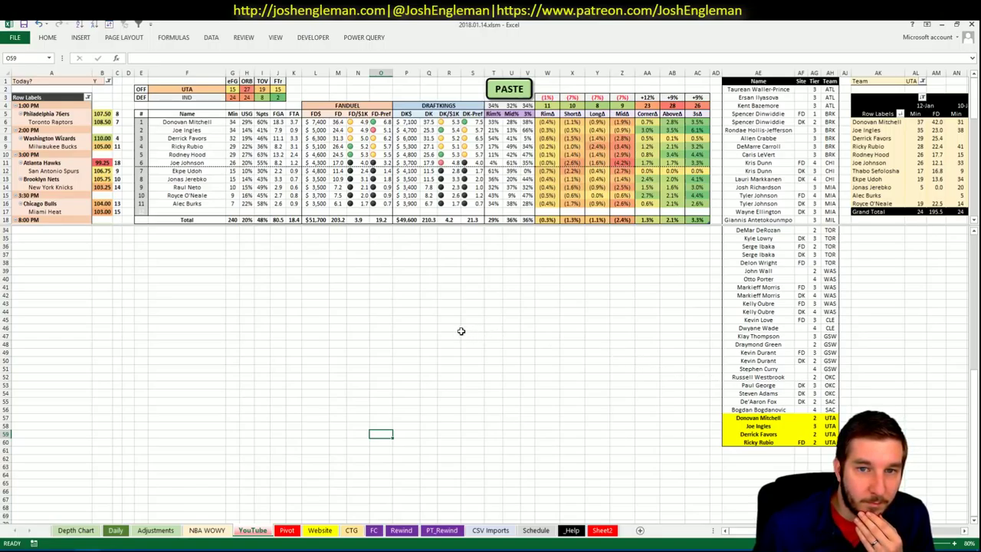
# - Add Rodney Hood to the shortlist below Ricky Rubio as a tier 3 player for UTA
pyautogui.click(759, 451)
pyautogui.write('Ro')
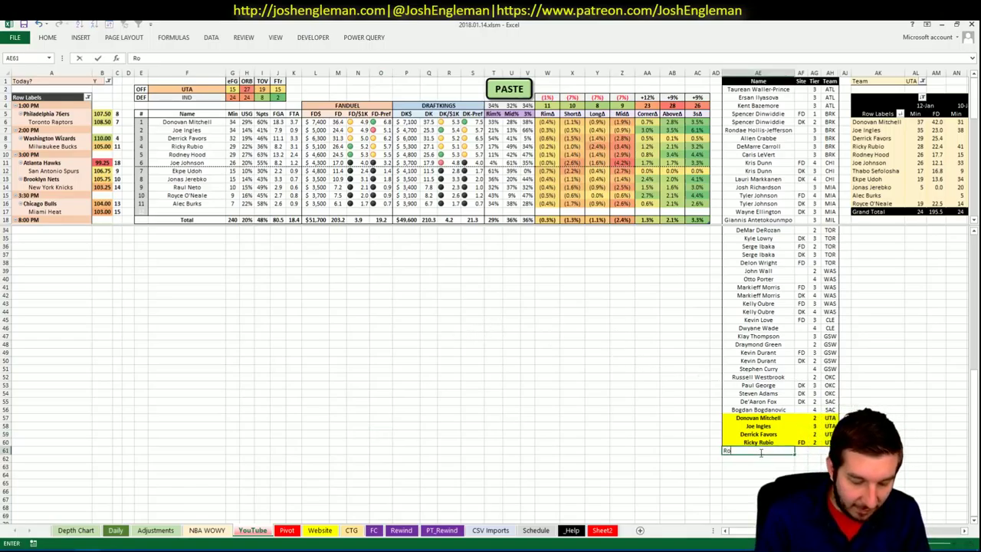
pyautogui.write('dney Hood')
pyautogui.hotkey('ctrl', 'Return')
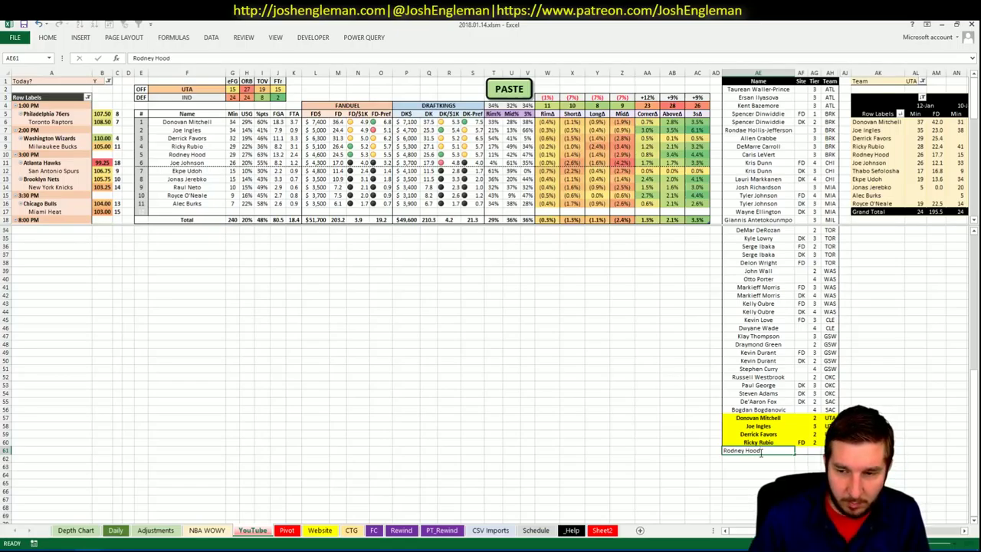
pyautogui.press('Right')
pyautogui.press('Right')
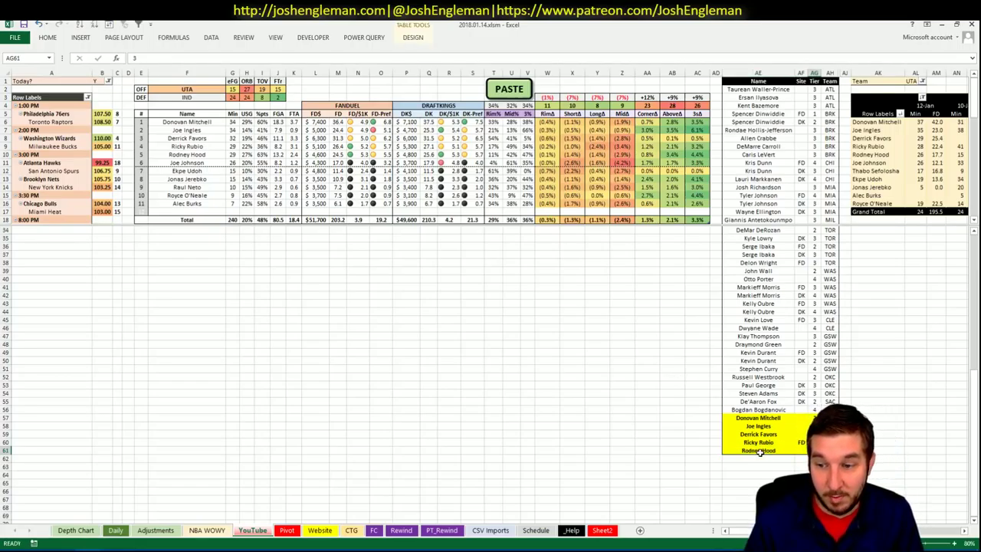
# - Examine the Utah players' FanDuel and DraftKings projections in the Pivot sheet and return to the YouTube sheet
pyautogui.click(207, 529)
pyautogui.scroll(-20, 211, 365)
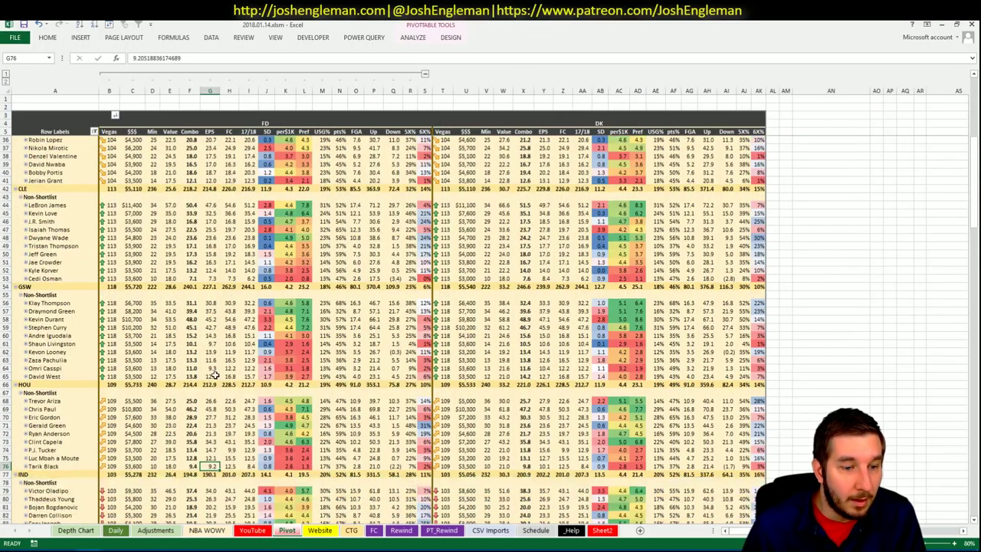
pyautogui.scroll(-17, 216, 381)
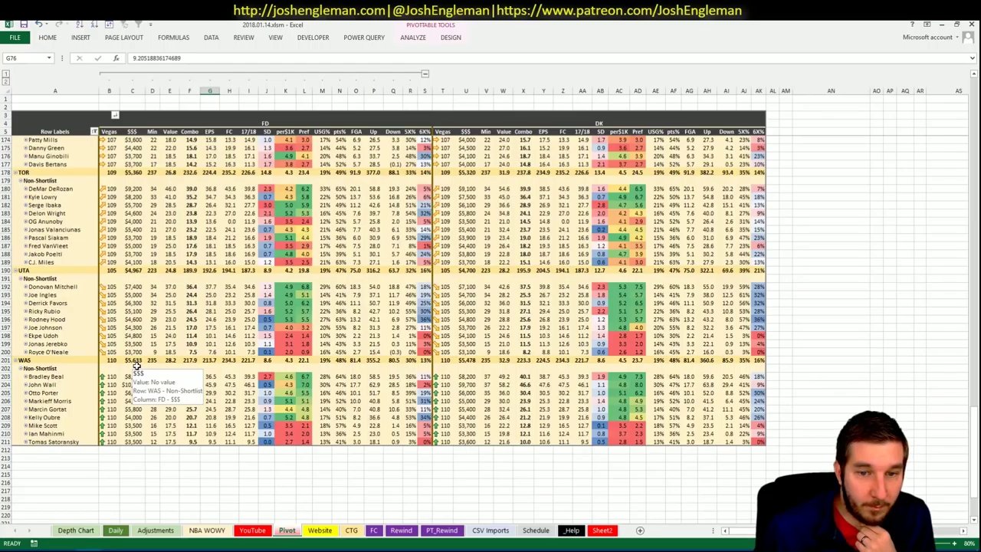
pyautogui.click(115, 530)
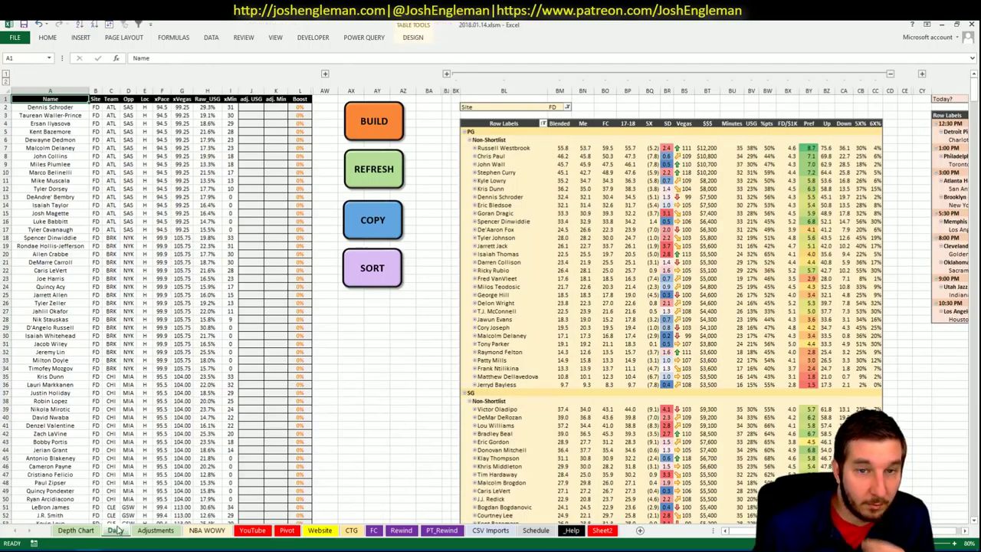
pyautogui.click(252, 529)
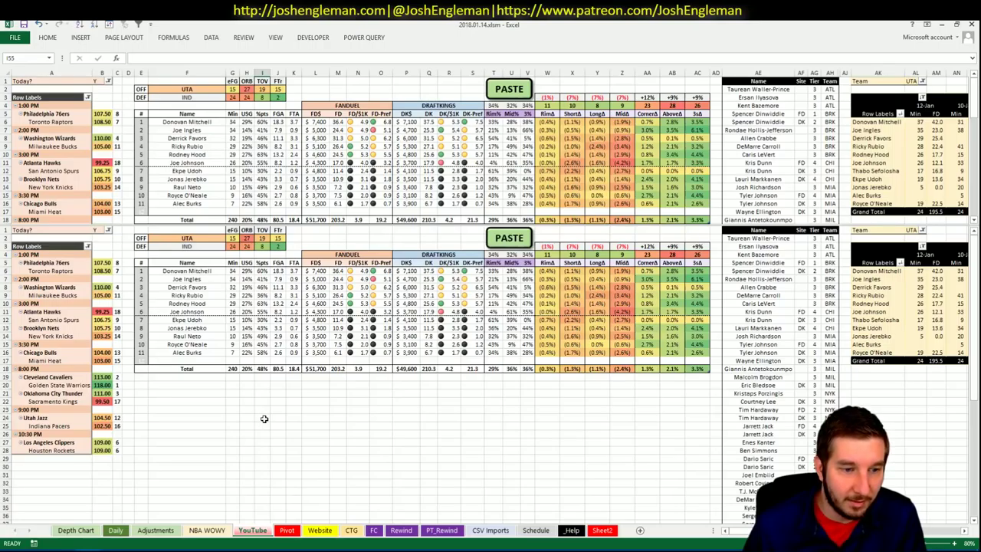
# - Check the Utah players at the end of the shortlist against the team's matchup table
pyautogui.click(263, 419)
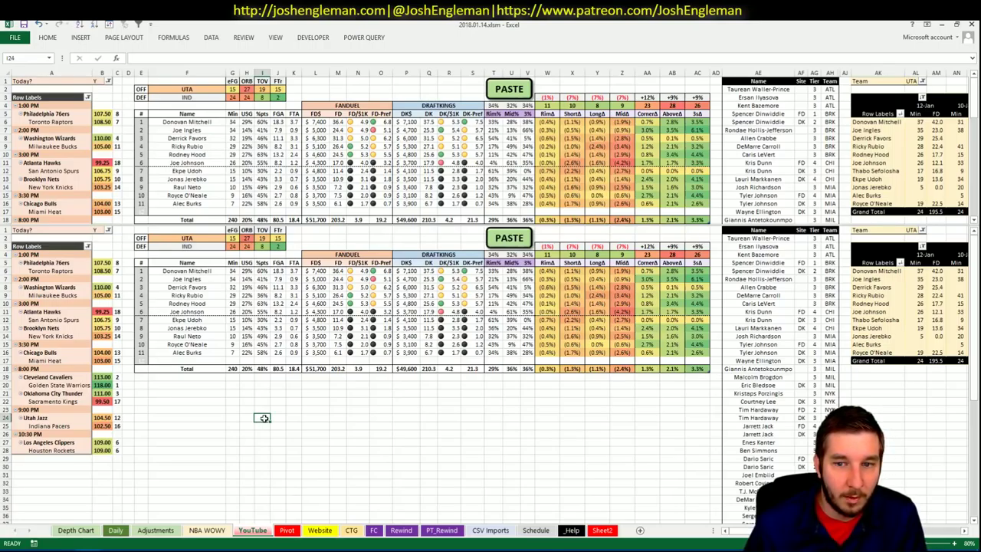
pyautogui.scroll(-11, 264, 419)
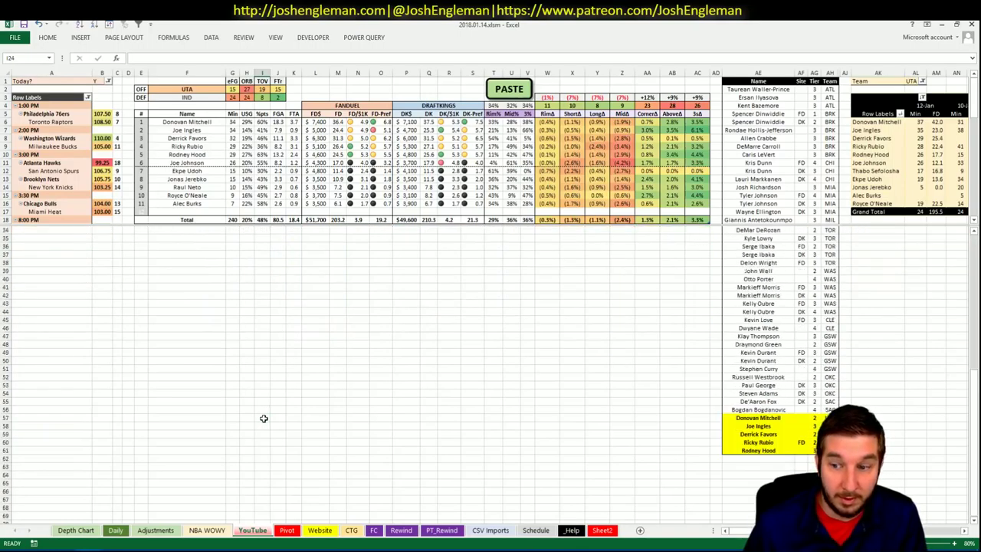
pyautogui.scroll(11, 264, 419)
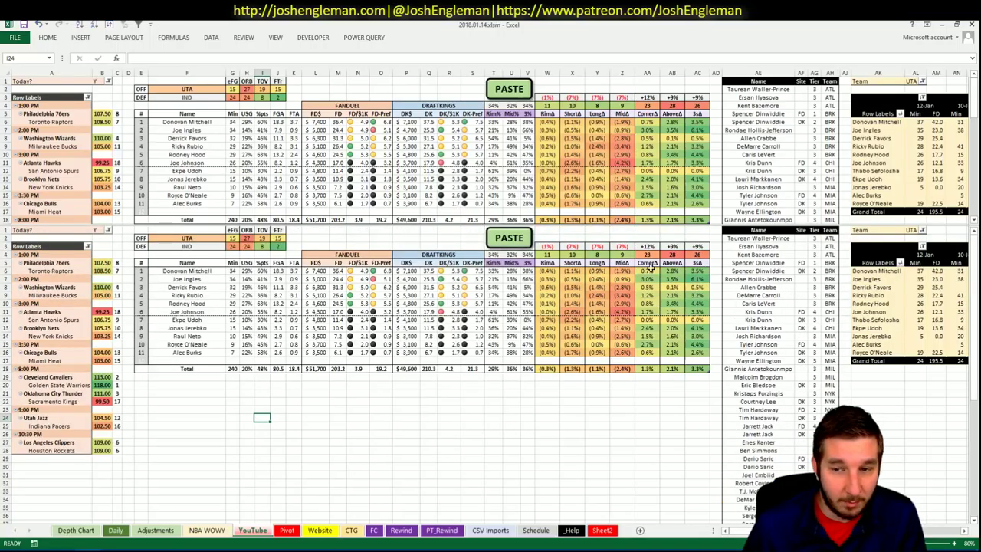
pyautogui.click(404, 449)
pyautogui.scroll(-7, 411, 407)
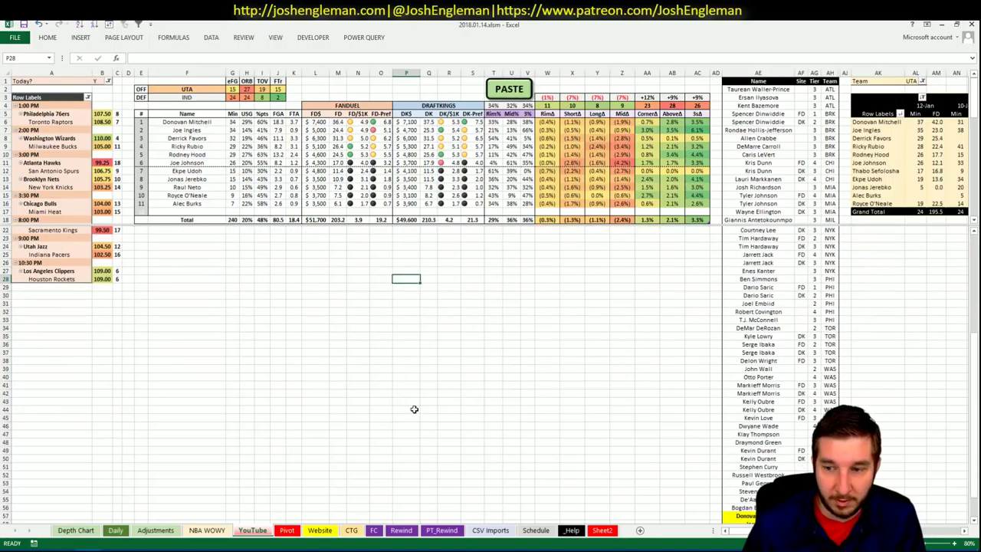
pyautogui.scroll(7, 411, 406)
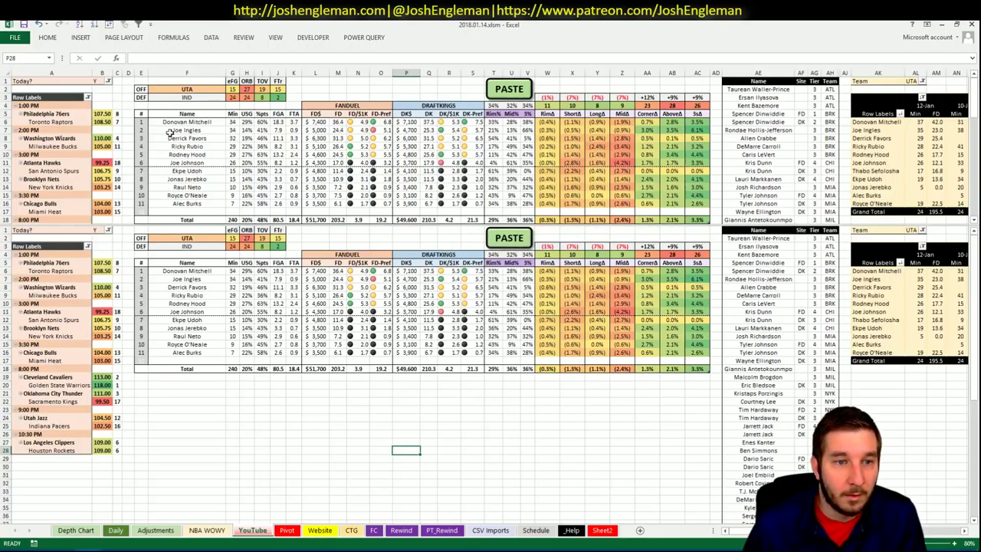
# - Set the offensive team of the matchup table to IND
pyautogui.click(170, 89)
pyautogui.write('IND')
pyautogui.press('Return')
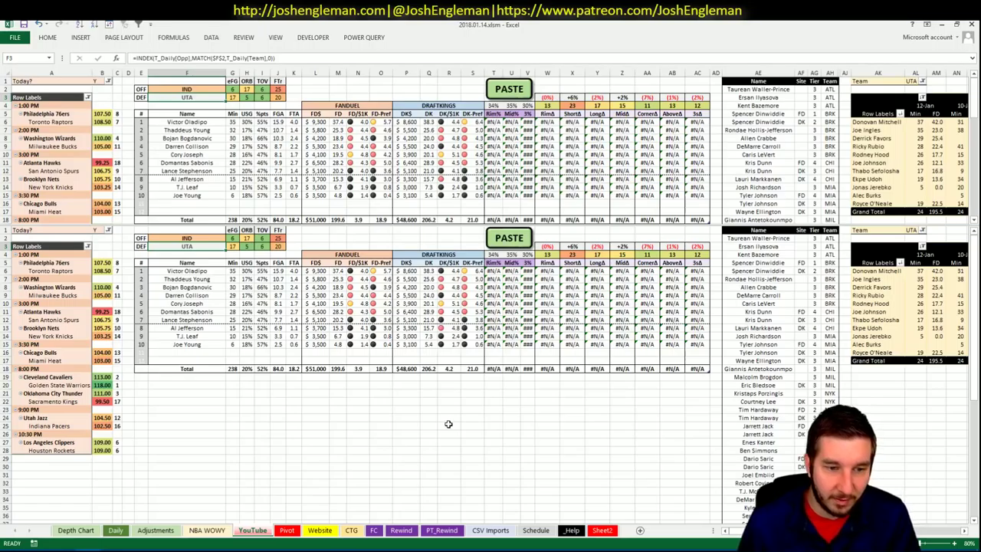
# - Switch to Cleaning the Glass in the browser and open the Indiana Pacers team page at its shooting frequency section
pyautogui.hotkey('alt', 'Tab')
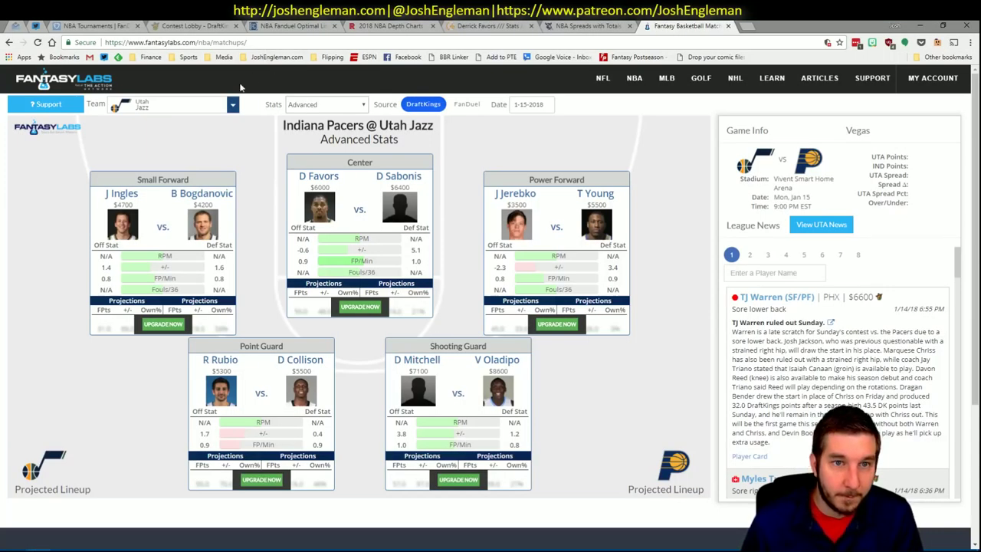
pyautogui.click(475, 26)
pyautogui.click(230, 109)
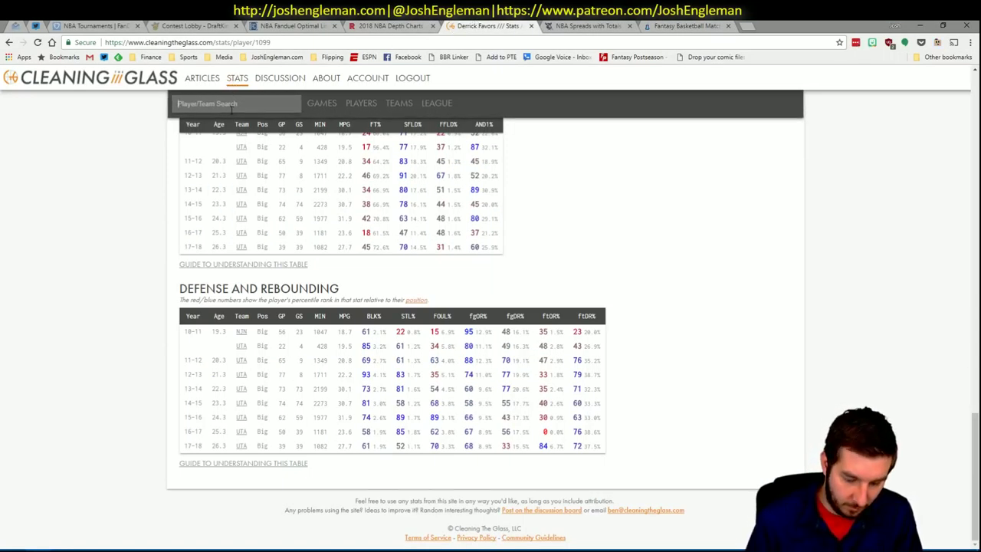
pyautogui.write('pacers')
pyautogui.click(222, 122)
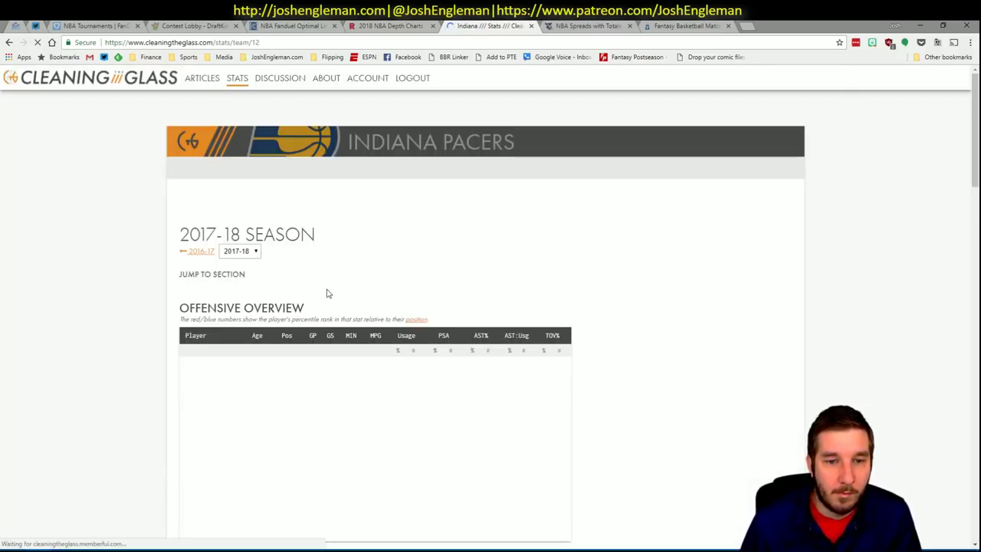
pyautogui.click(325, 285)
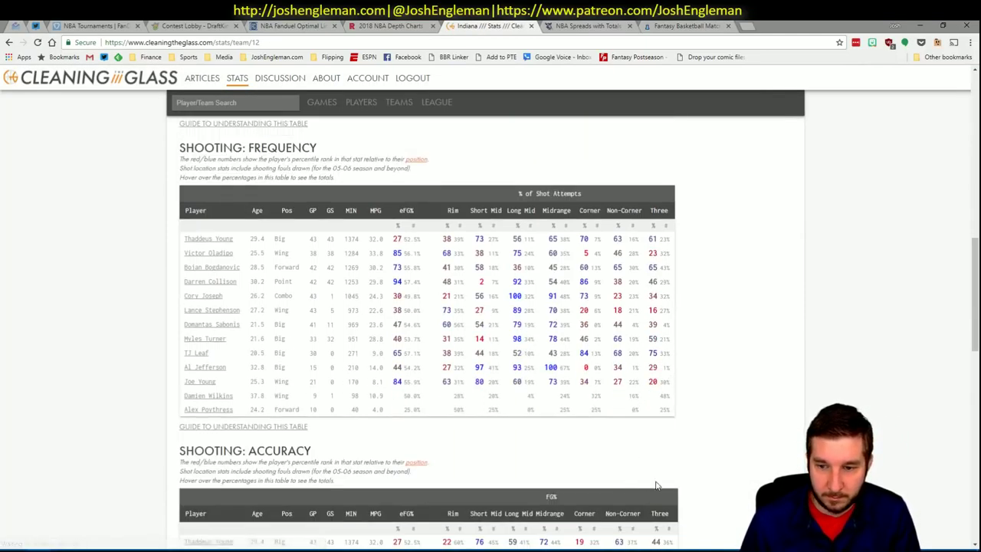
# - Copy the Pacers' shooting frequency table and paste it into the workbook to fill the matchup table's shot location columns
pyautogui.moveTo(684, 422); pyautogui.dragTo(182, 240)
pyautogui.hotkey('ctrl', 'c')
pyautogui.hotkey('alt', 'Tab')
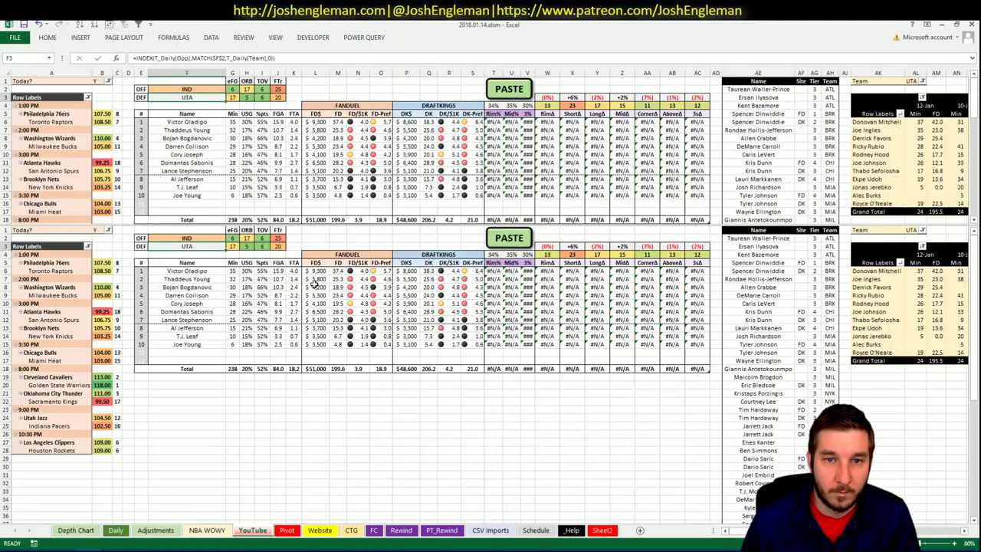
pyautogui.click(501, 240)
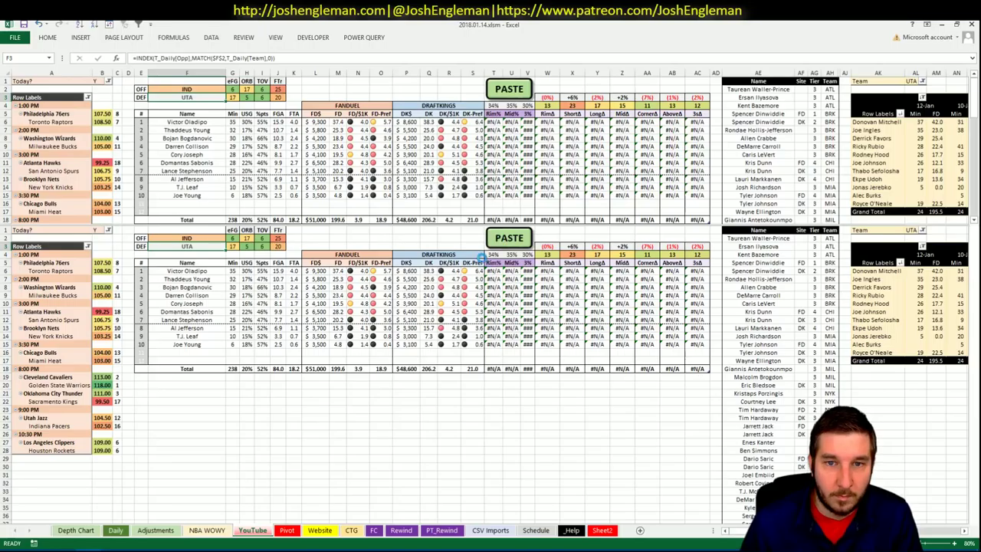
pyautogui.click(442, 443)
pyautogui.scroll(-14, 443, 443)
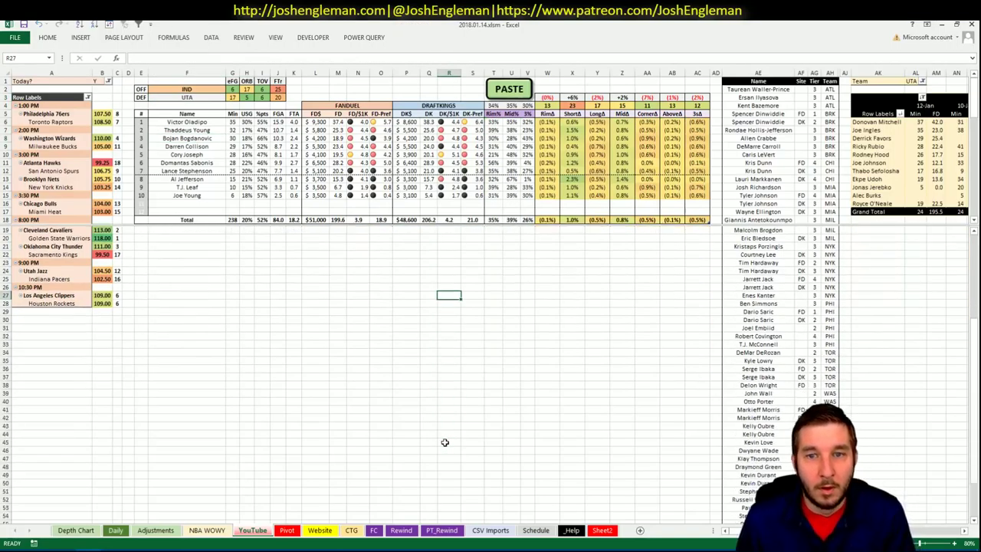
pyautogui.scroll(-1, 443, 444)
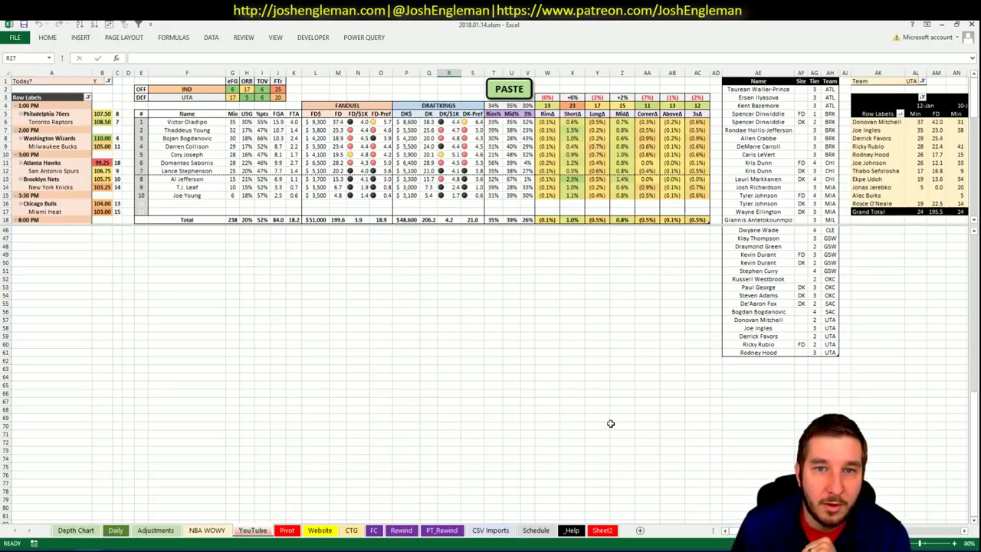
# - Filter the game log pivot table to team IND and review the Pacers' minutes and fantasy points by game
pyautogui.click(914, 81)
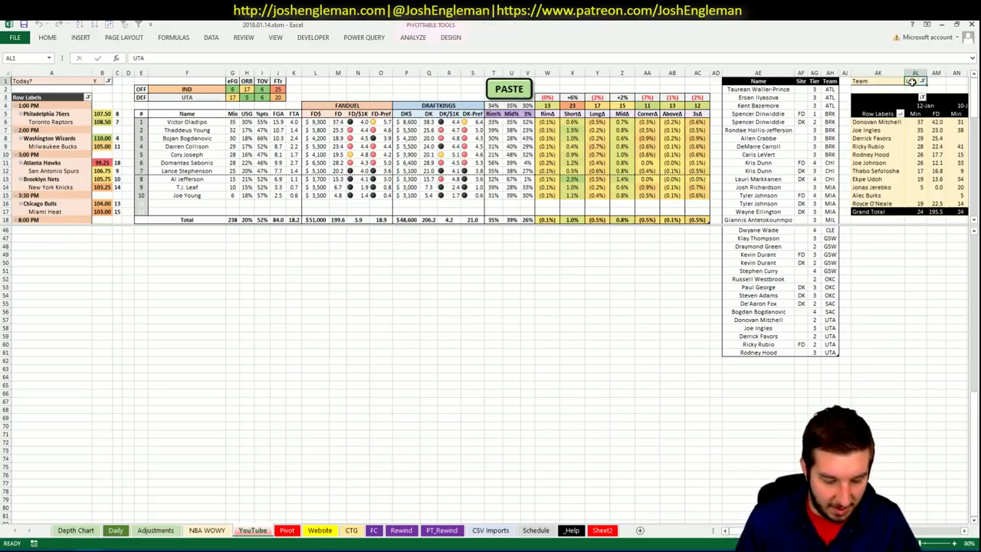
pyautogui.write('IND')
pyautogui.press('Return')
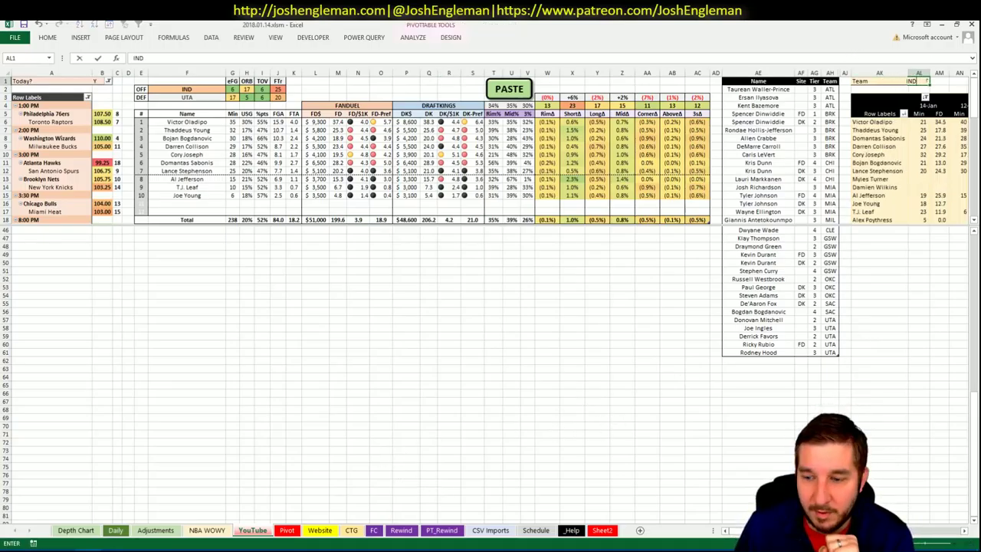
pyautogui.press('Return')
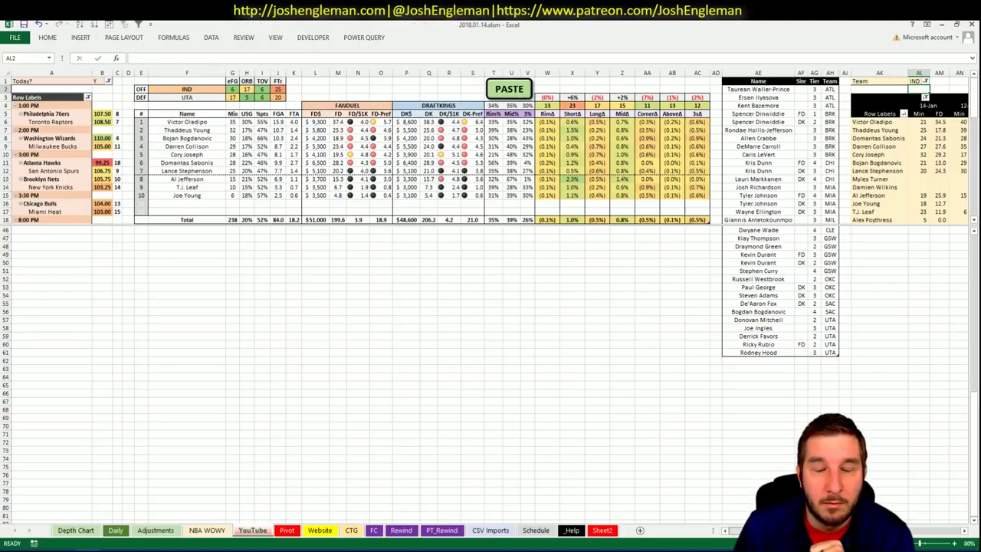
pyautogui.hscroll(8, 490, 295)
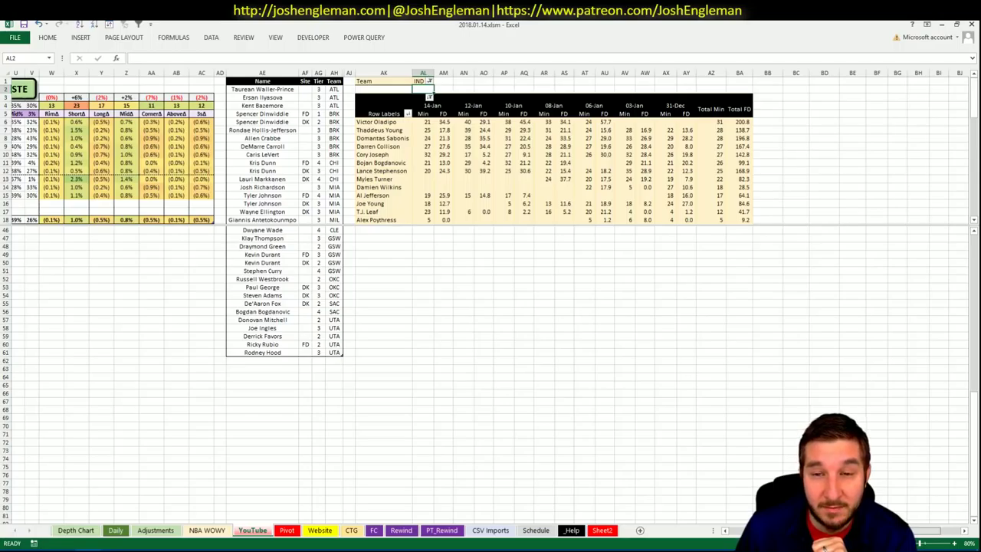
pyautogui.hscroll(-6, 491, 296)
pyautogui.hscroll(2, 490, 296)
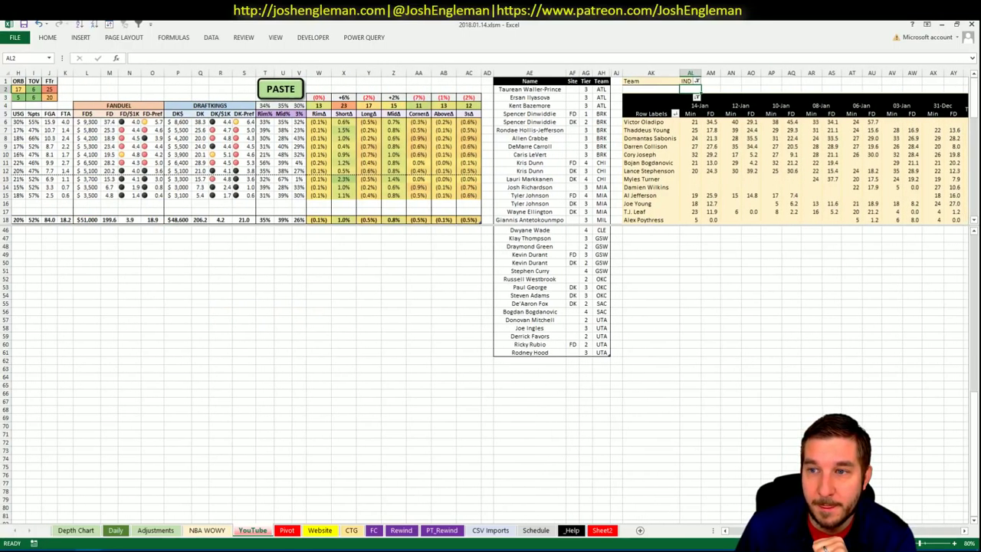
# - Compare the Pacers' salaries, projections and shot location figures with their minutes and fantasy points in the game log
pyautogui.hscroll(-3, 714, 503)
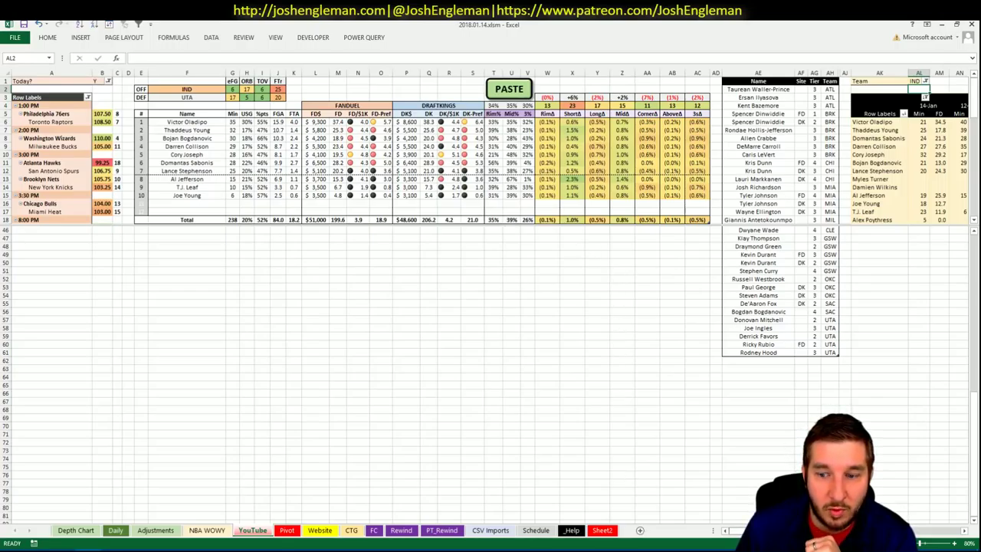
pyautogui.hscroll(6, 490, 307)
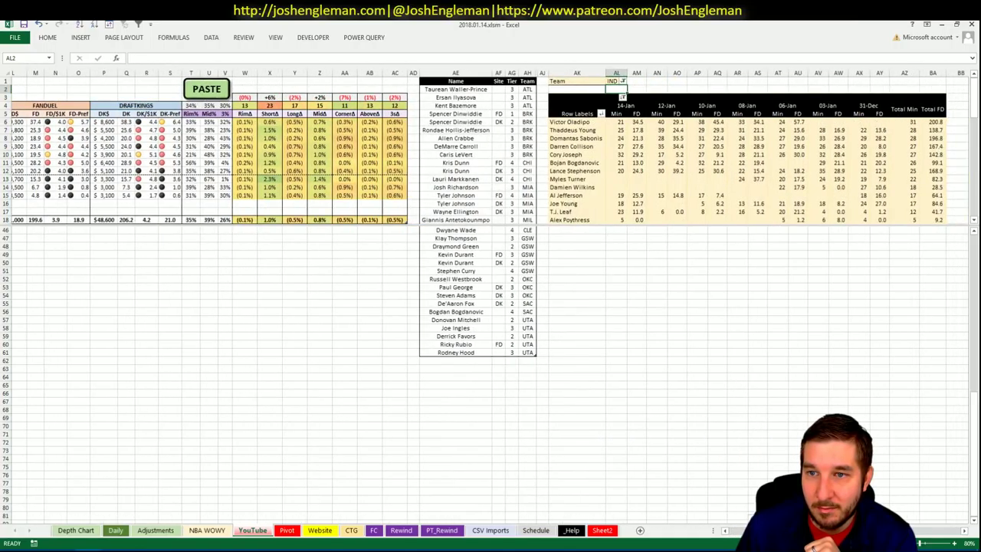
pyautogui.hscroll(-6, 730, 539)
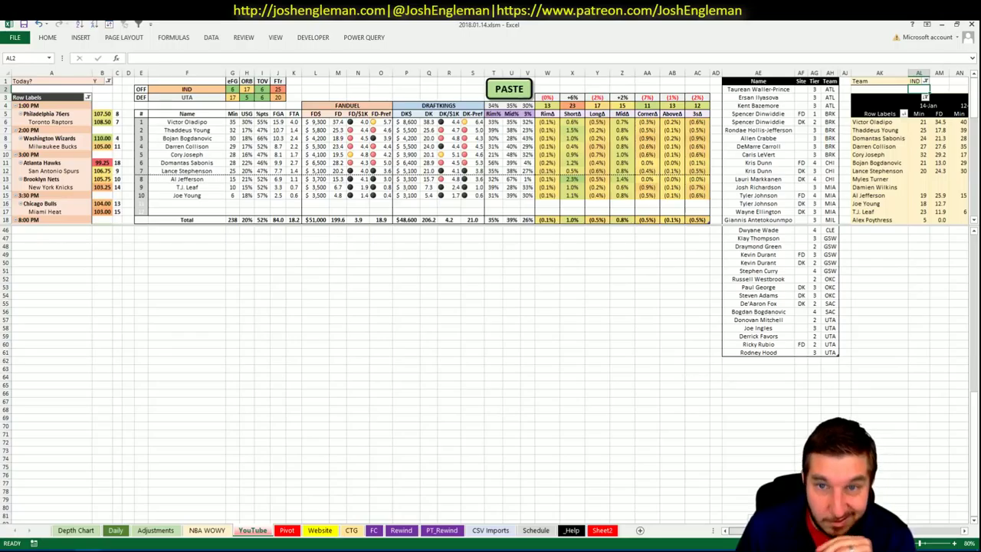
pyautogui.hscroll(10, 491, 291)
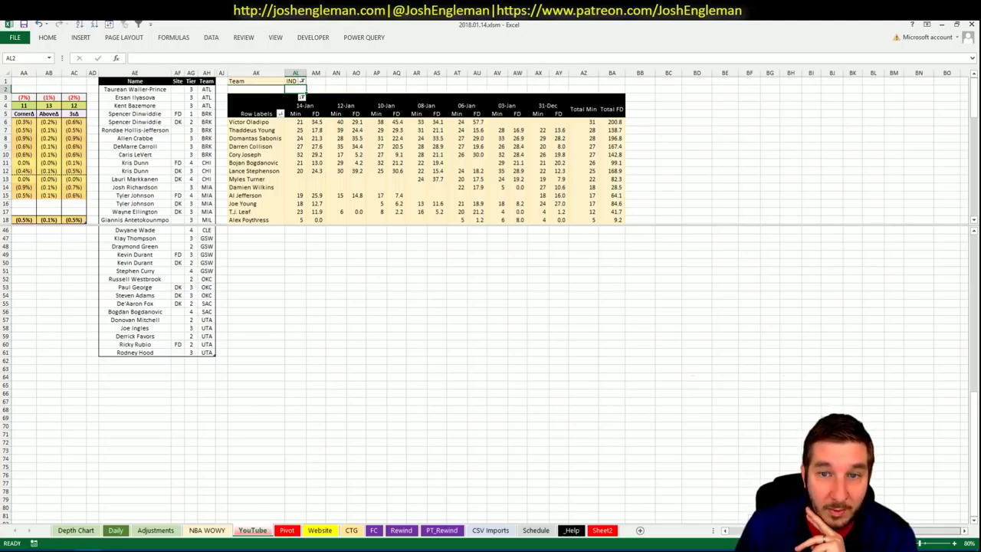
pyautogui.hscroll(-5, 490, 292)
pyautogui.hscroll(4, 490, 291)
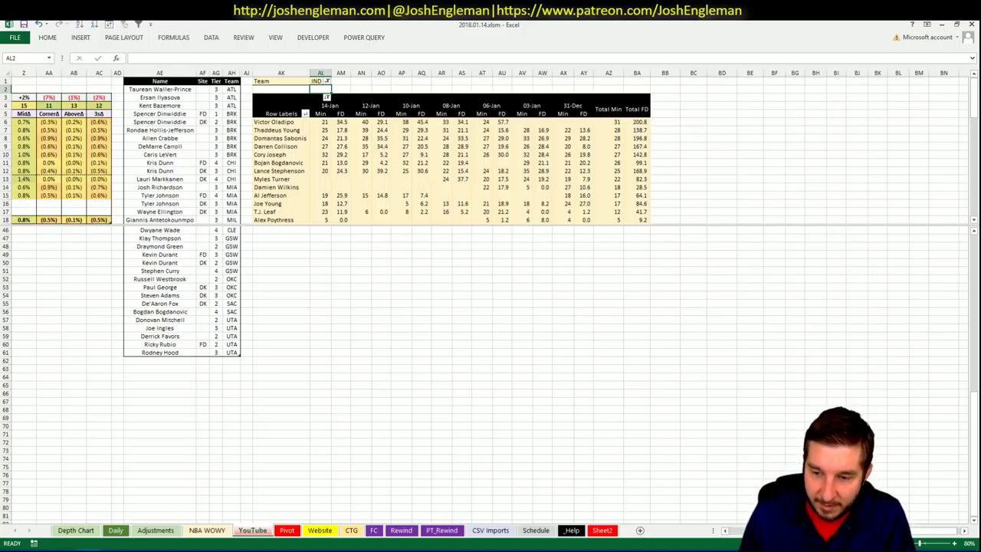
# - Add Cory Joseph to the end of the player shortlist as a tier 3 play with no site specified
pyautogui.hscroll(-10, 490, 291)
pyautogui.click(757, 360)
pyautogui.write('Courtney Lee')
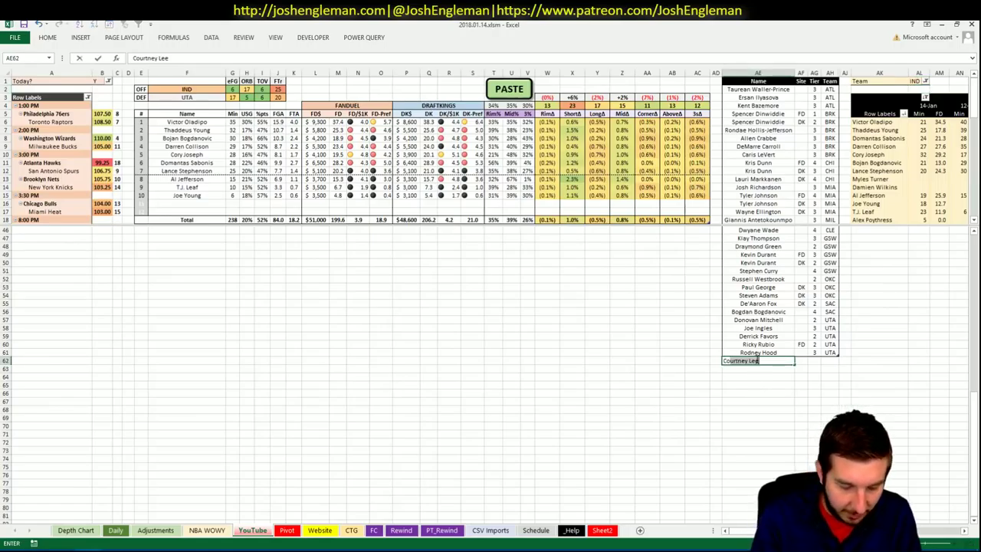
pyautogui.press('Escape')
pyautogui.write('Cory Joseph')
pyautogui.hotkey('ctrl', 'Return')
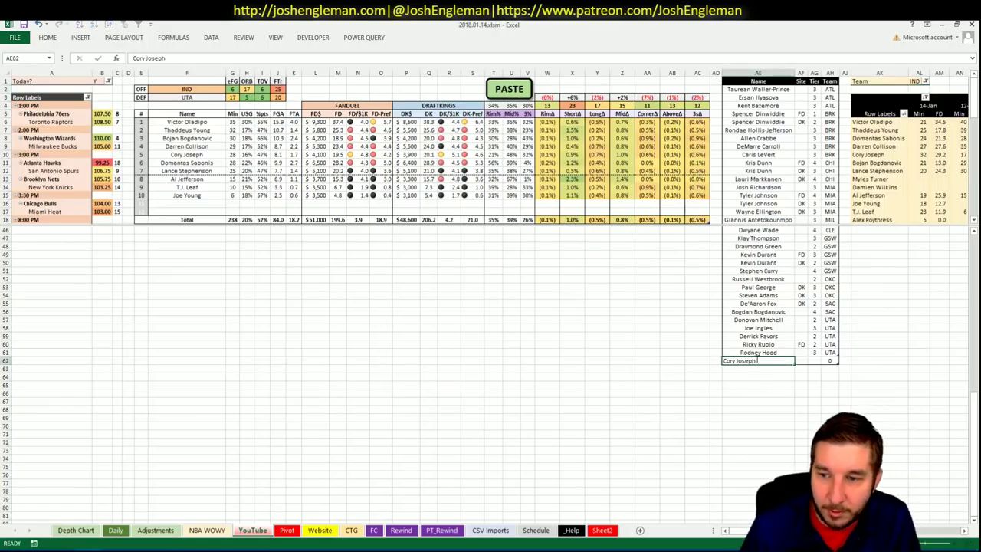
pyautogui.press('Right')
pyautogui.press('Right')
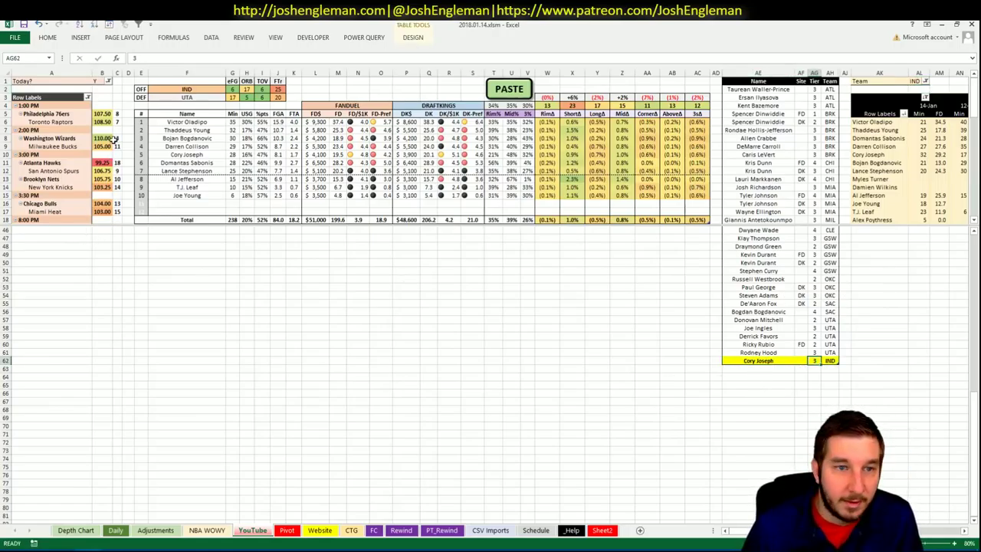
# - Set the offensive team of the matchup table to LAC
pyautogui.click(378, 345)
pyautogui.scroll(15, 378, 345)
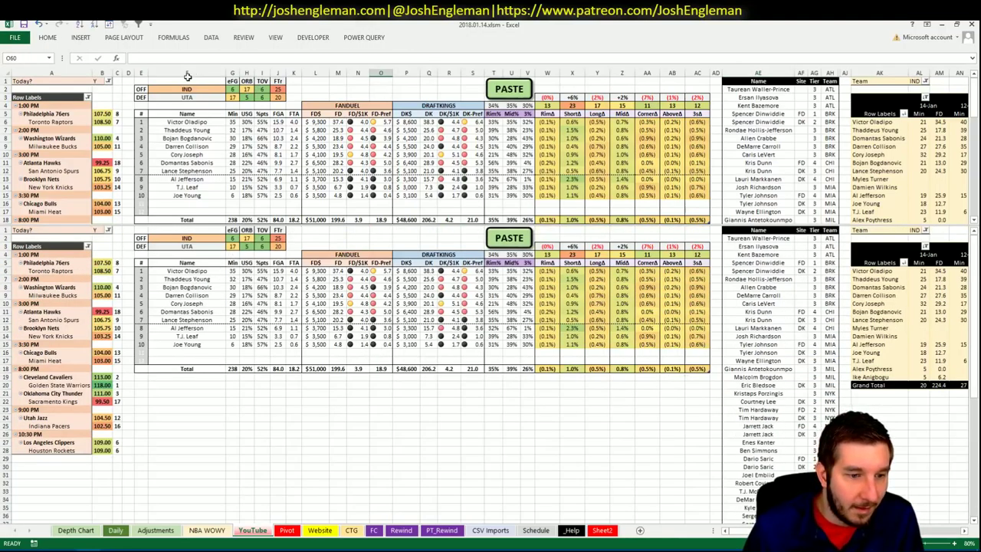
pyautogui.click(189, 88)
pyautogui.write('LAC')
pyautogui.hotkey('ctrl', 'Return')
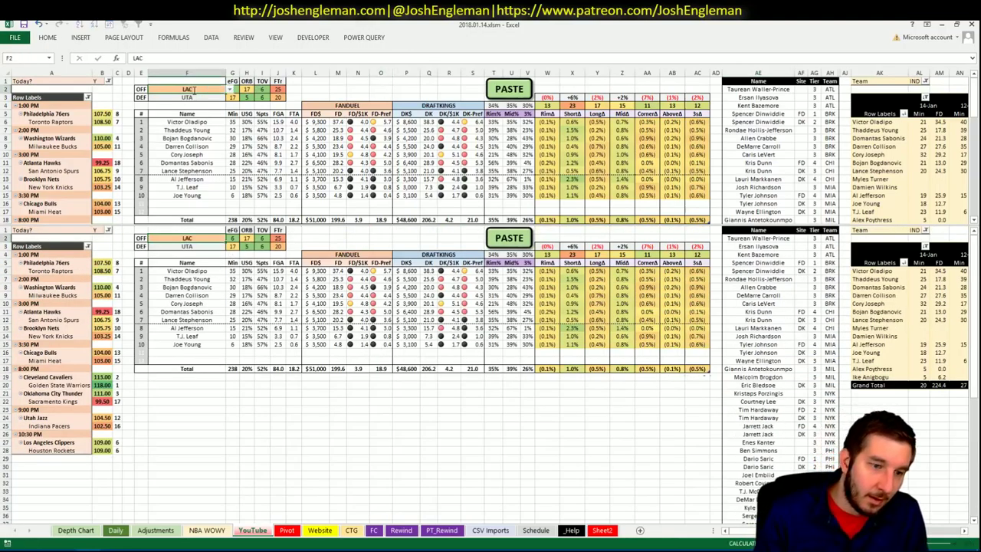
pyautogui.click(246, 384)
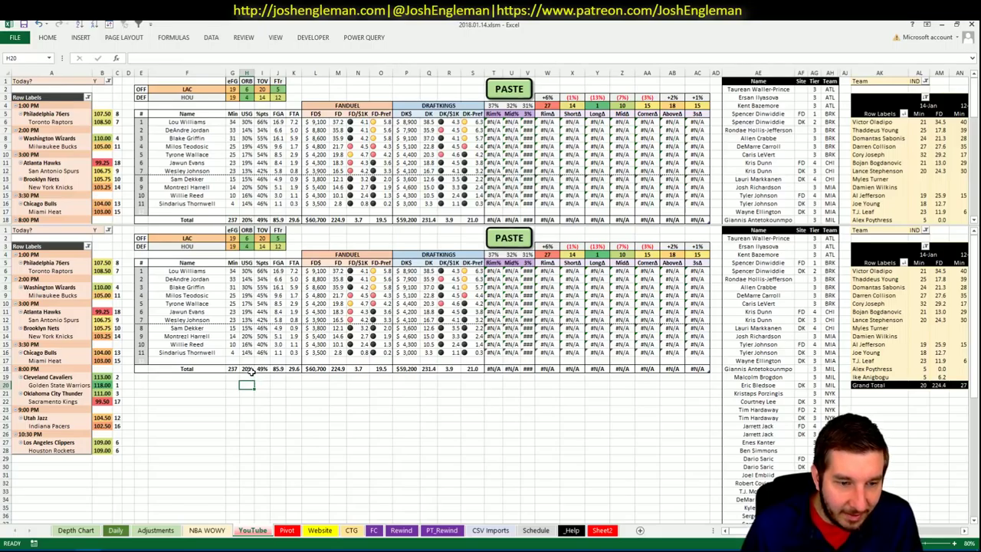
pyautogui.click(208, 393)
pyautogui.click(494, 393)
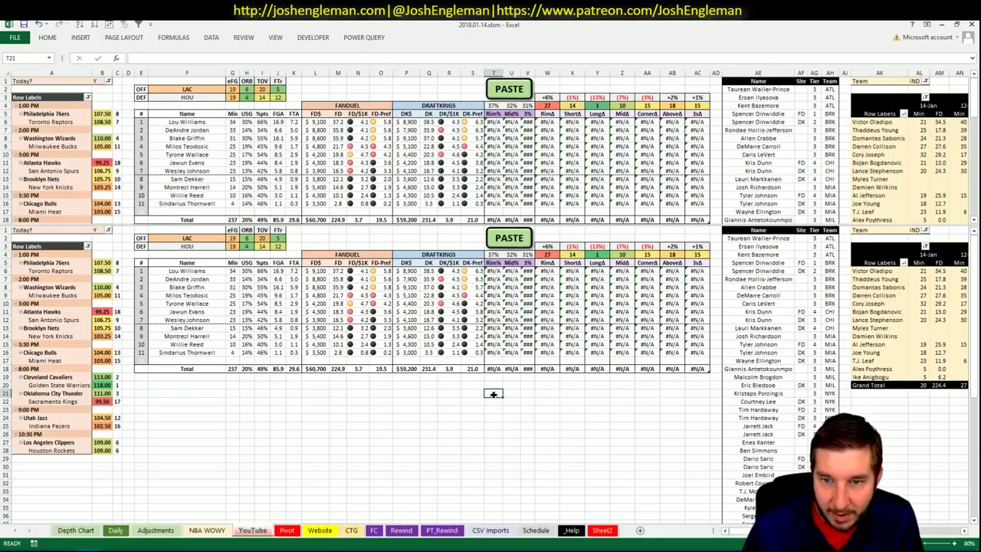
pyautogui.scroll(-9, 494, 394)
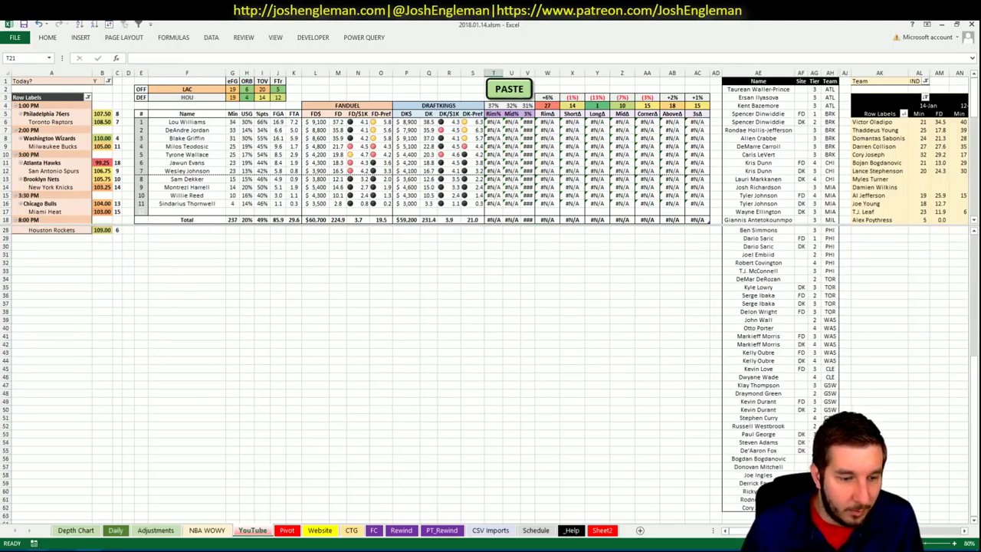
# - Switch to Cleaning the Glass in the browser and open the Los Angeles Clippers team page at its shooting frequency section
pyautogui.hotkey('alt', 'Tab')
pyautogui.click(213, 103)
pyautogui.write('d')
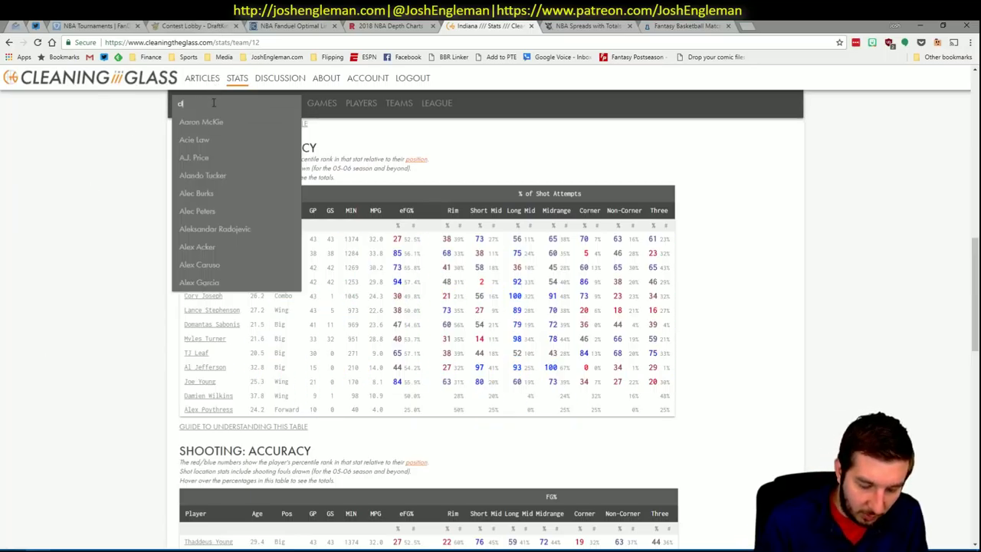
pyautogui.write('ipper')
pyautogui.press('Return')
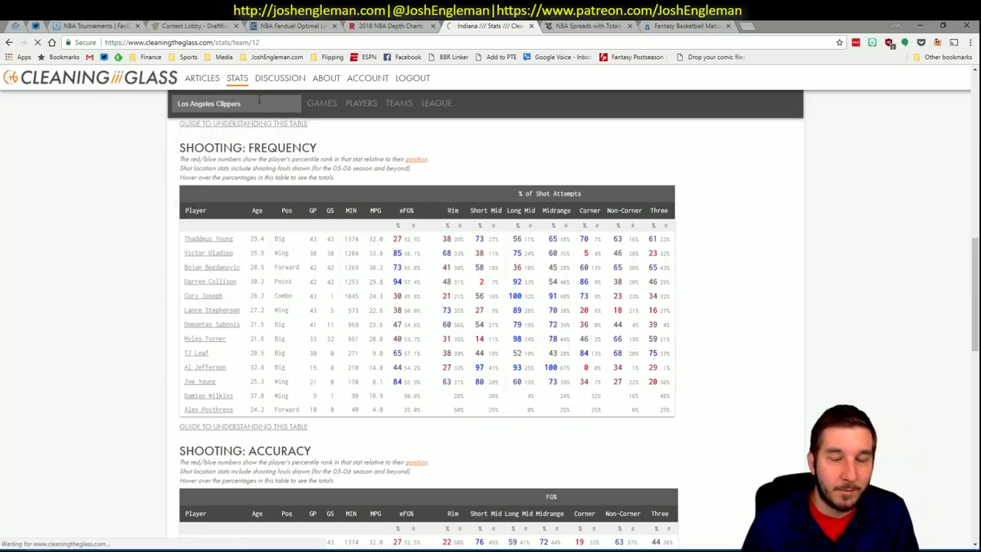
pyautogui.hotkey('alt', 'Tab')
pyautogui.hotkey('alt', 'Tab')
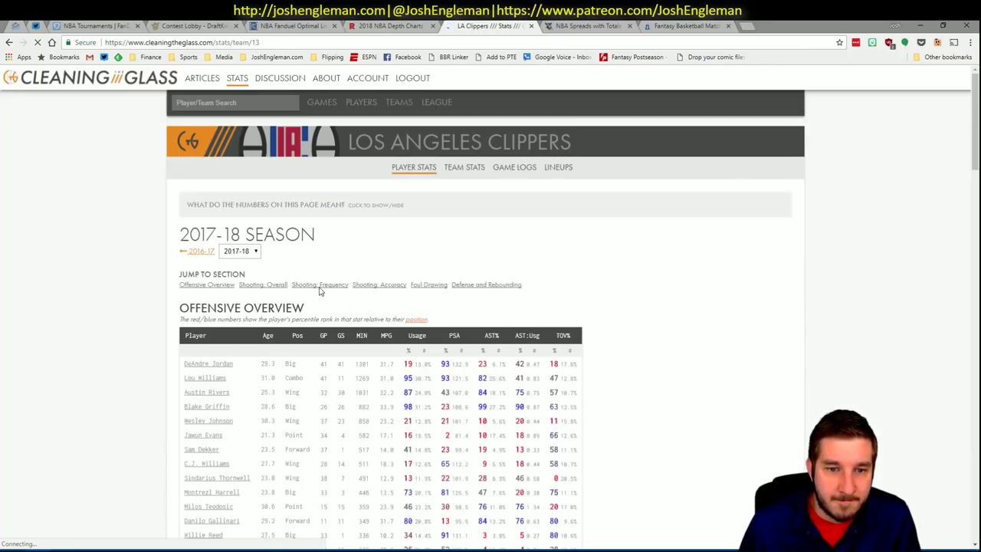
pyautogui.click(320, 285)
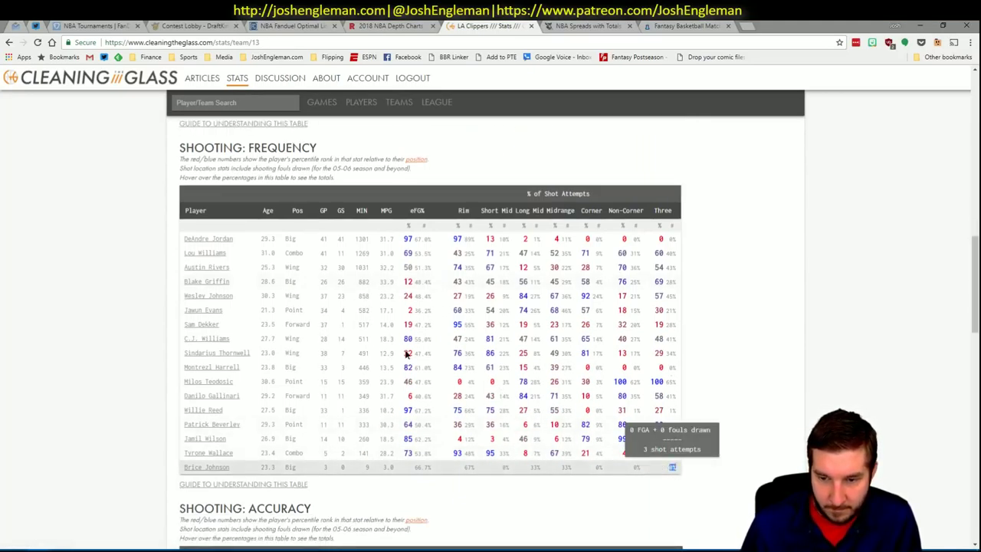
# - Copy the Clippers' shooting frequency table and paste it into the workbook to fill the matchup table's shot location columns
pyautogui.moveTo(679, 469); pyautogui.dragTo(193, 247)
pyautogui.hotkey('alt', 'Tab')
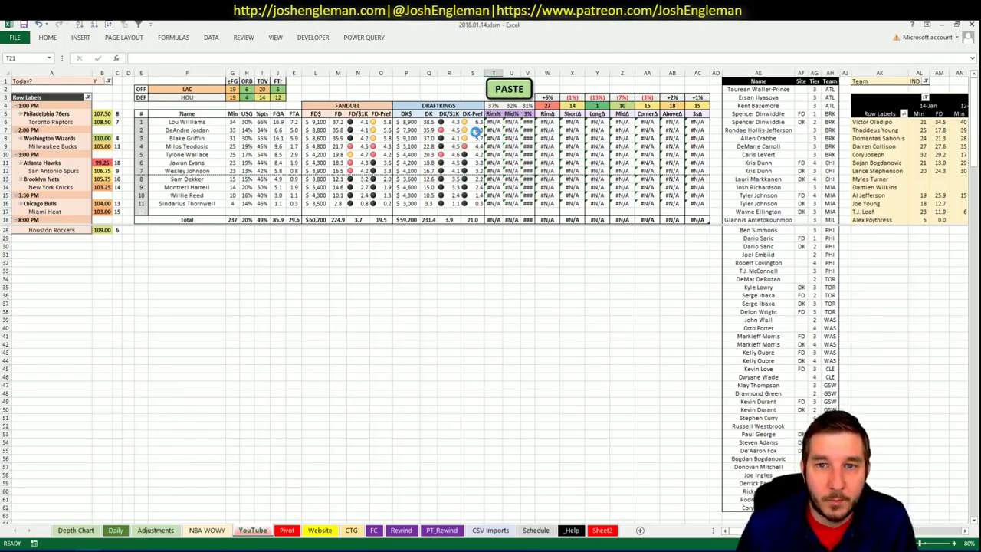
pyautogui.click(537, 327)
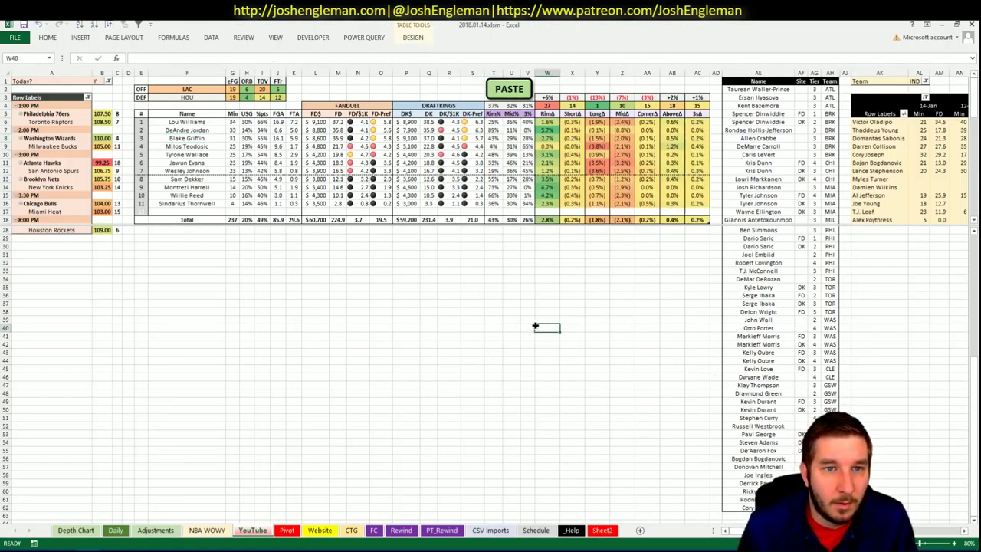
pyautogui.scroll(-5, 537, 327)
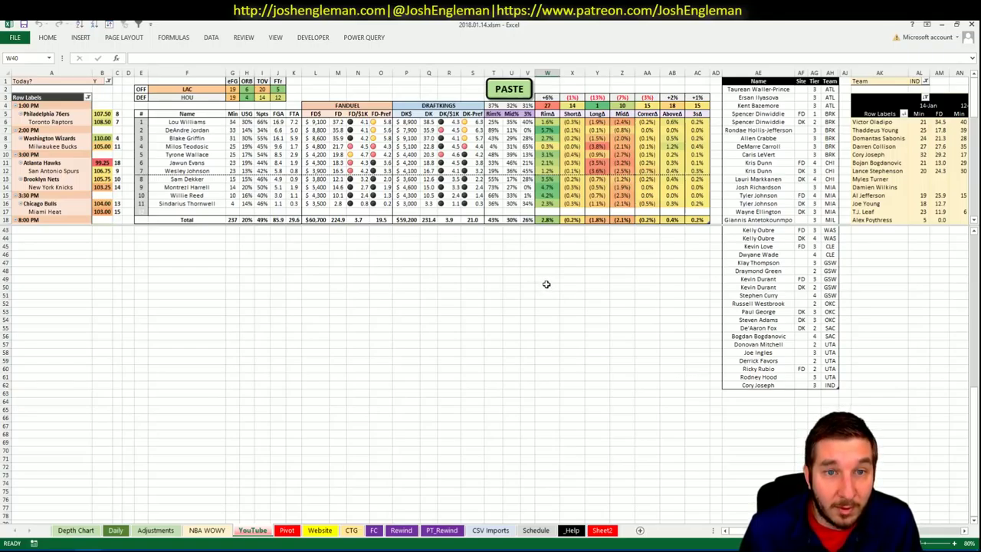
# - Filter the game log pivot table to team LAC and review the Clippers' minutes and fantasy points by game
pyautogui.click(919, 82)
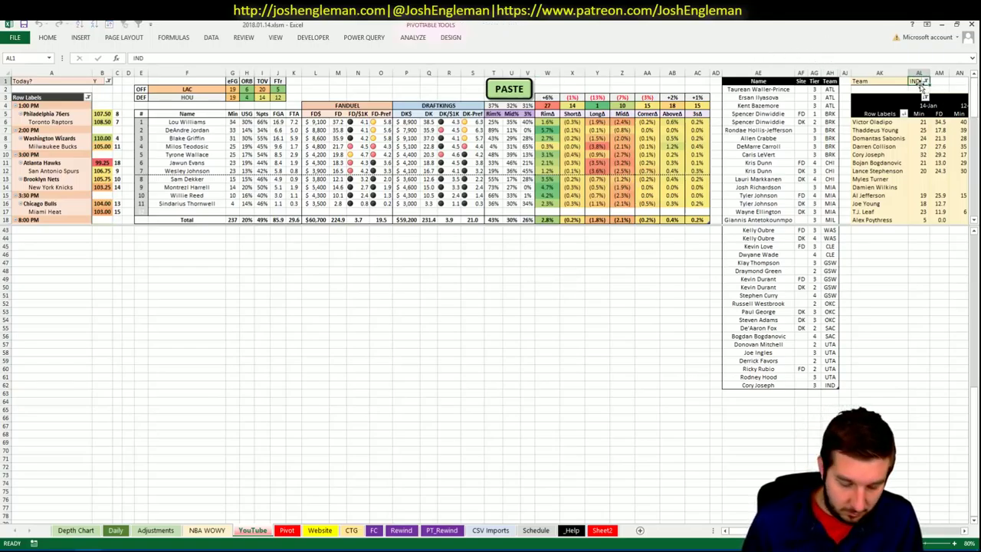
pyautogui.write('LAC')
pyautogui.press('Return')
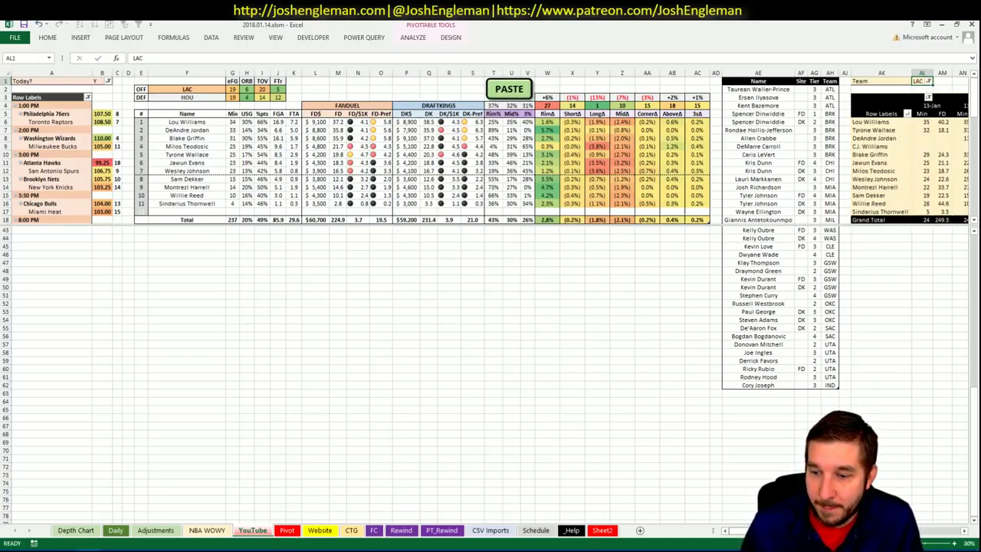
pyautogui.hscroll(3, 490, 299)
pyautogui.hscroll(-3, 491, 299)
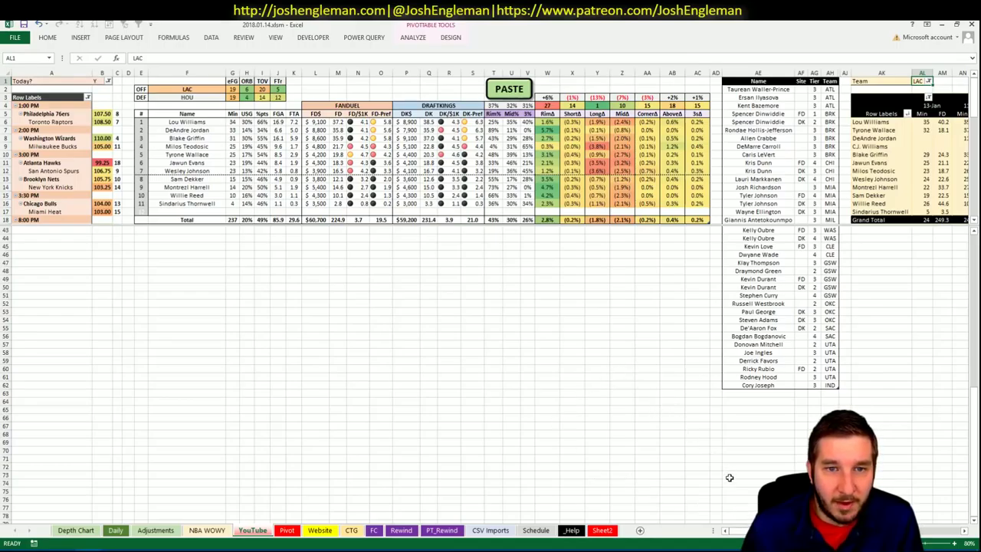
pyautogui.hscroll(3, 730, 478)
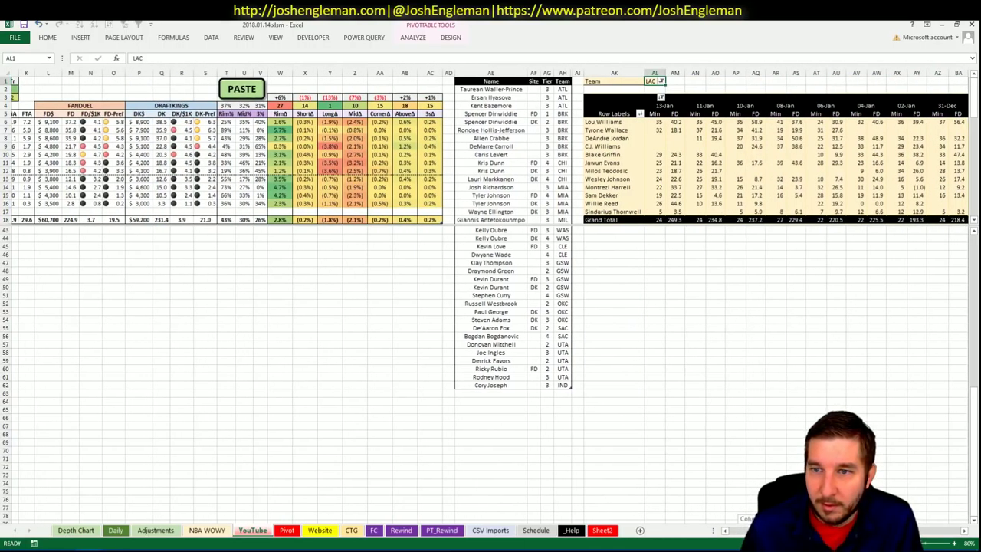
pyautogui.hscroll(1, 489, 296)
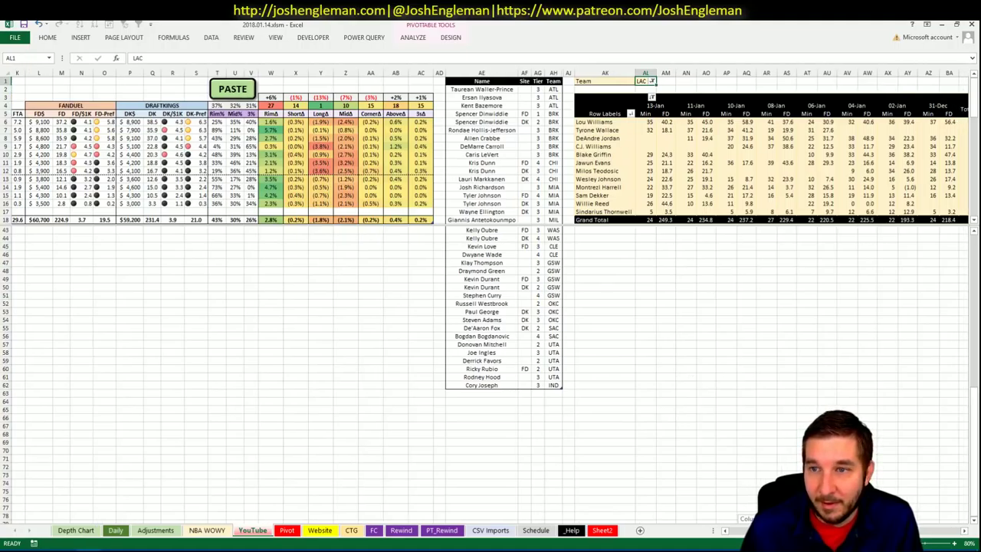
pyautogui.hscroll(-1, 490, 296)
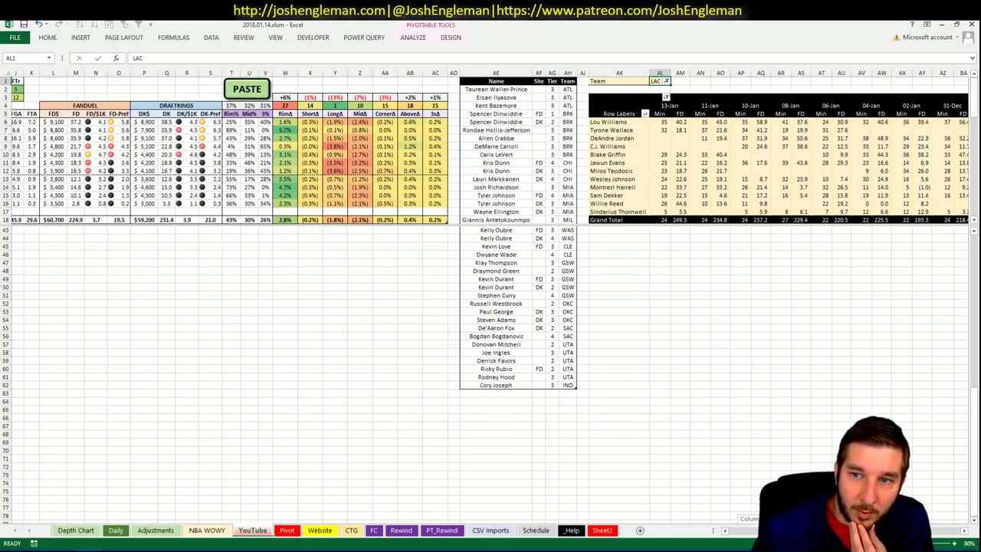
pyautogui.hscroll(-3, 694, 523)
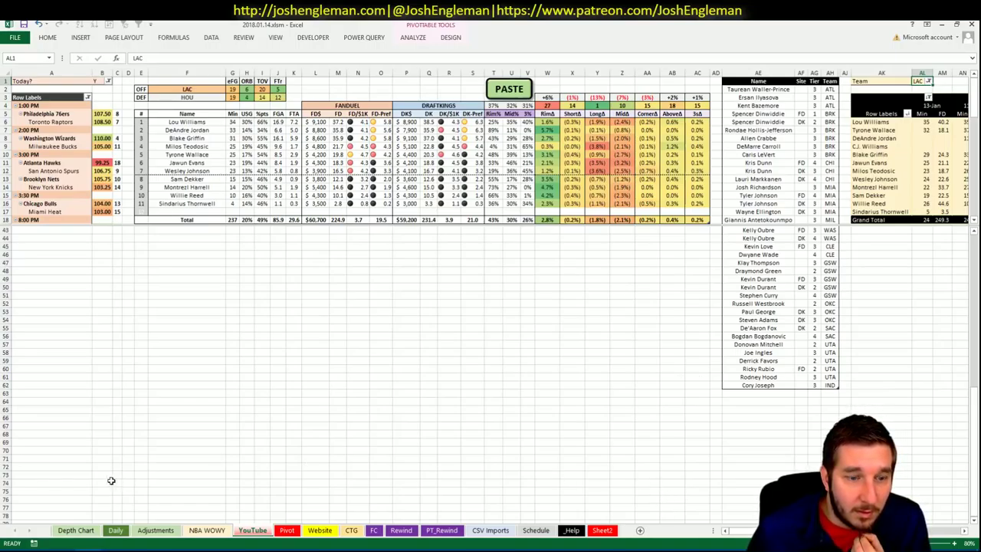
# - Switch to the Rotoworld depth charts in the browser and check the Clippers' positions and injured players
pyautogui.hotkey('alt', 'Tab')
pyautogui.hotkey('alt', 'Tab')
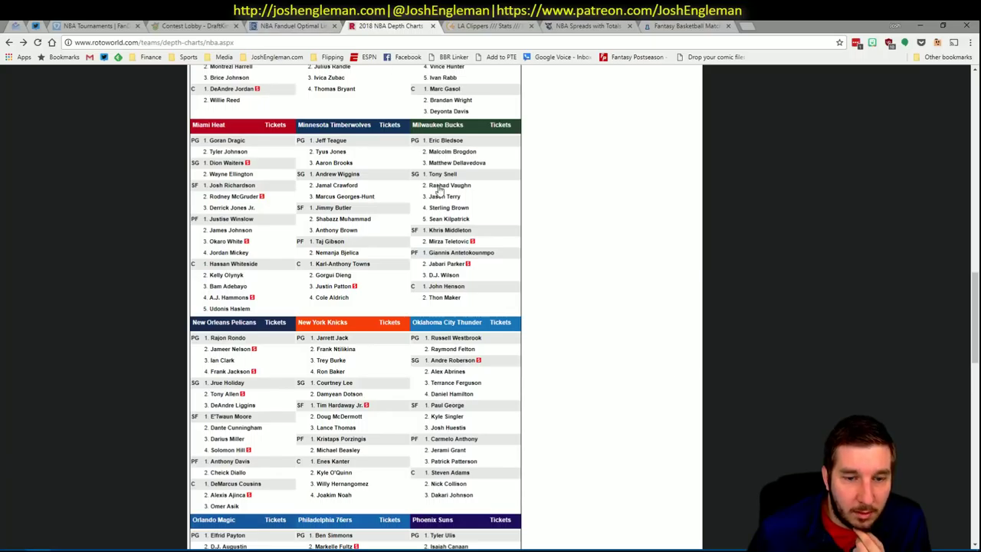
pyautogui.scroll(-1, 449, 194)
pyautogui.scroll(7, 452, 196)
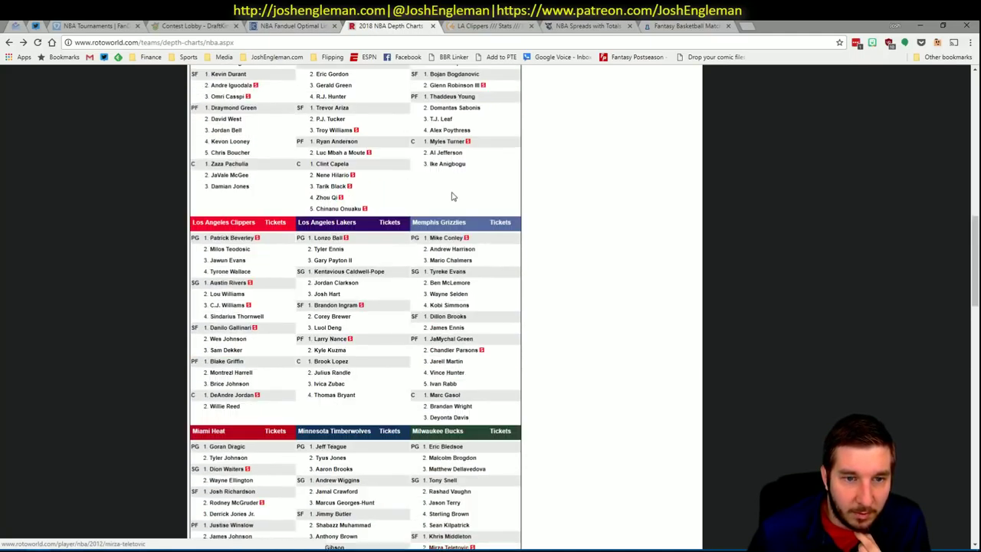
pyautogui.moveTo(258, 395)
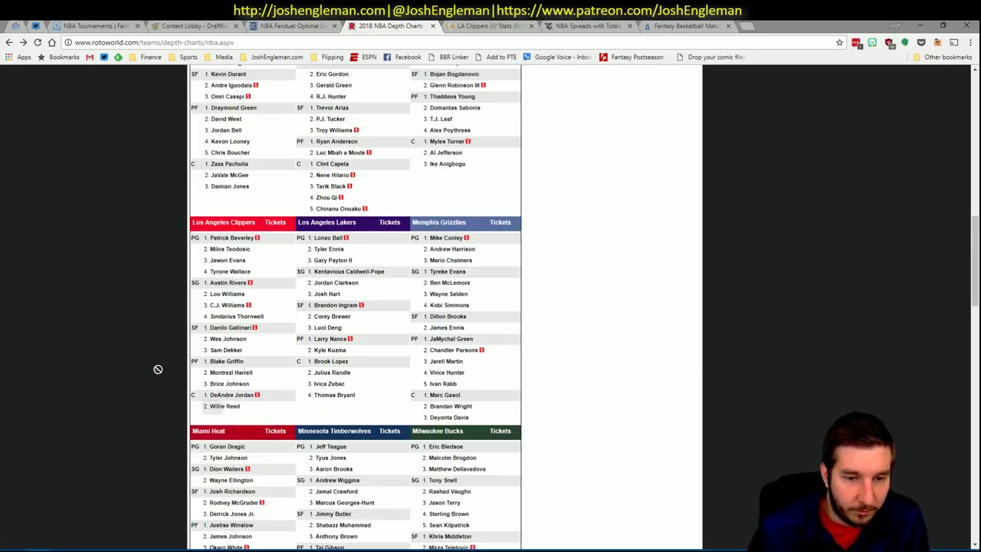
pyautogui.hotkey('alt', 'Tab')
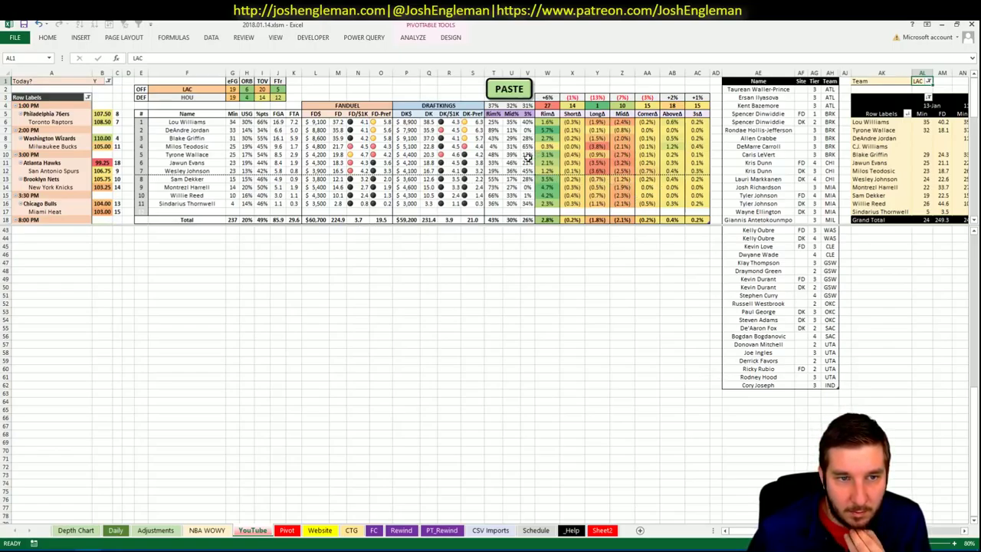
# - In FantasyCruncher, open DeAndre Jordan's player details, filter his game log to opponent HOU, and return to the workbook
pyautogui.hotkey('alt', 'Tab')
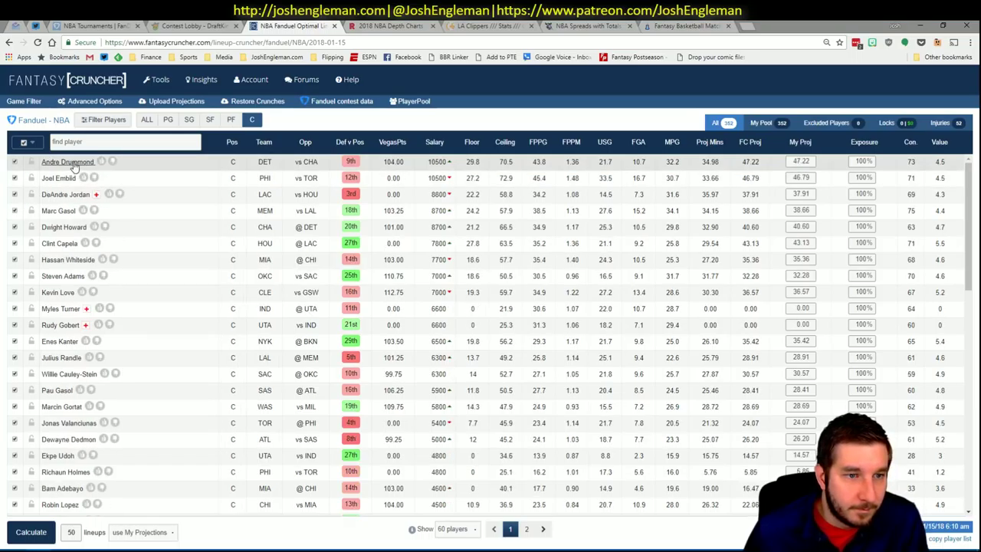
pyautogui.click(70, 195)
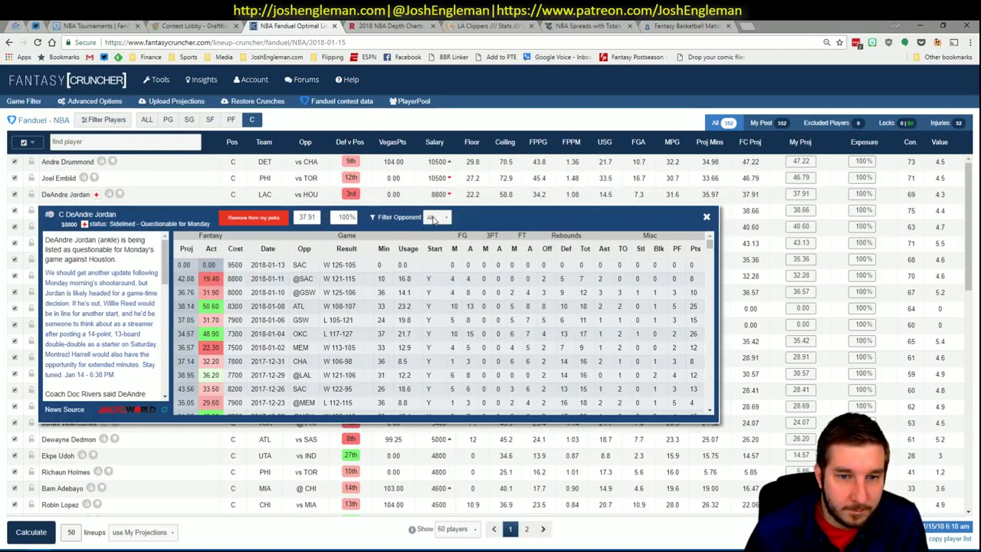
pyautogui.click(445, 218)
pyautogui.click(434, 235)
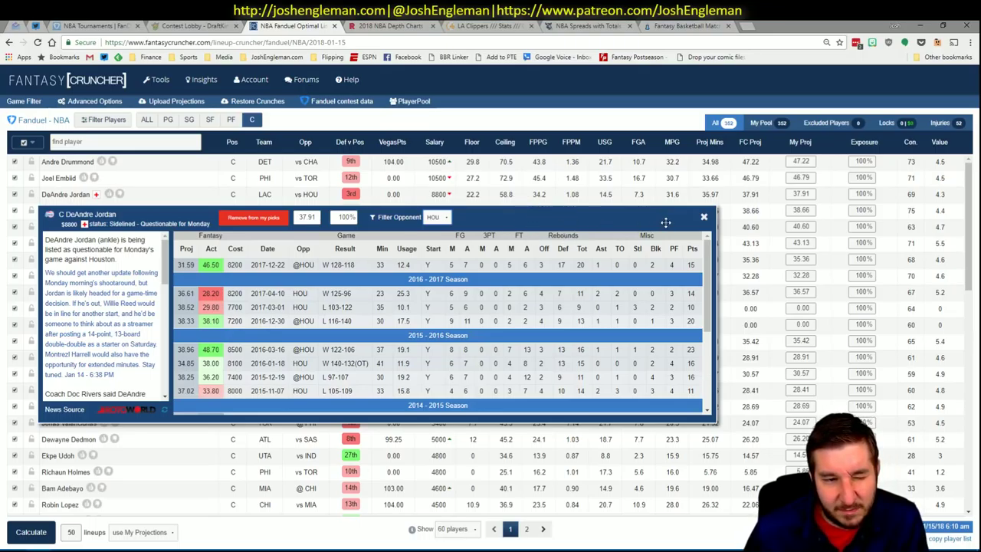
pyautogui.hotkey('alt', 'Tab')
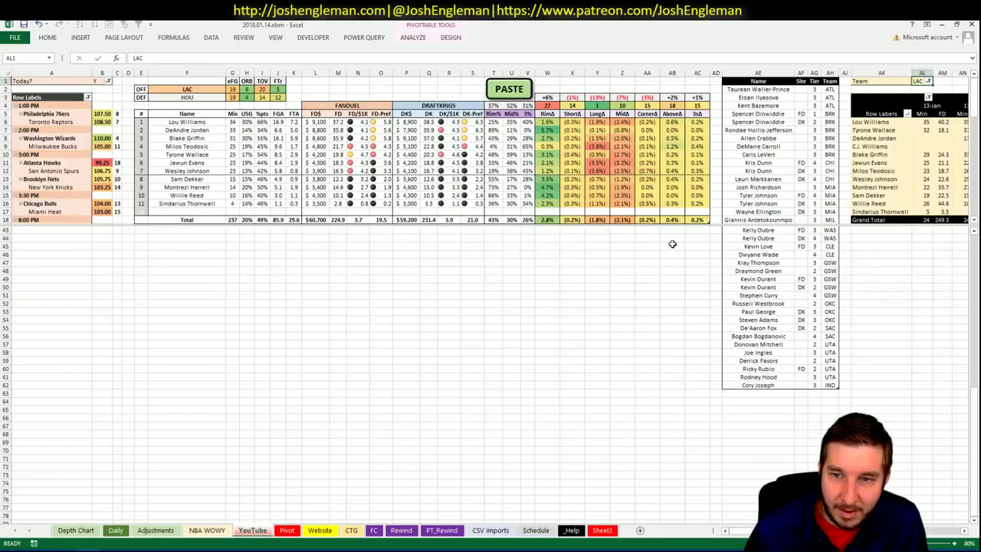
# - Set the offensive team of the matchup table to HOU
pyautogui.click(218, 89)
pyautogui.write('HOU')
pyautogui.hotkey('ctrl', 'Return')
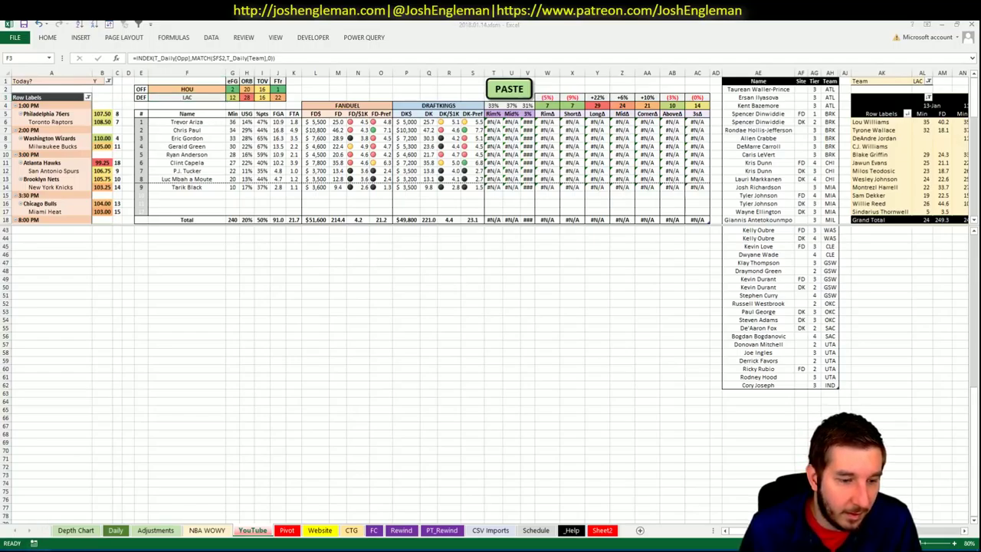
# - Switch to Cleaning the Glass in the browser, search for the Rockets and open the Houston Rockets team page
pyautogui.hotkey('alt', 'Tab')
pyautogui.press('super')
pyautogui.click(387, 25)
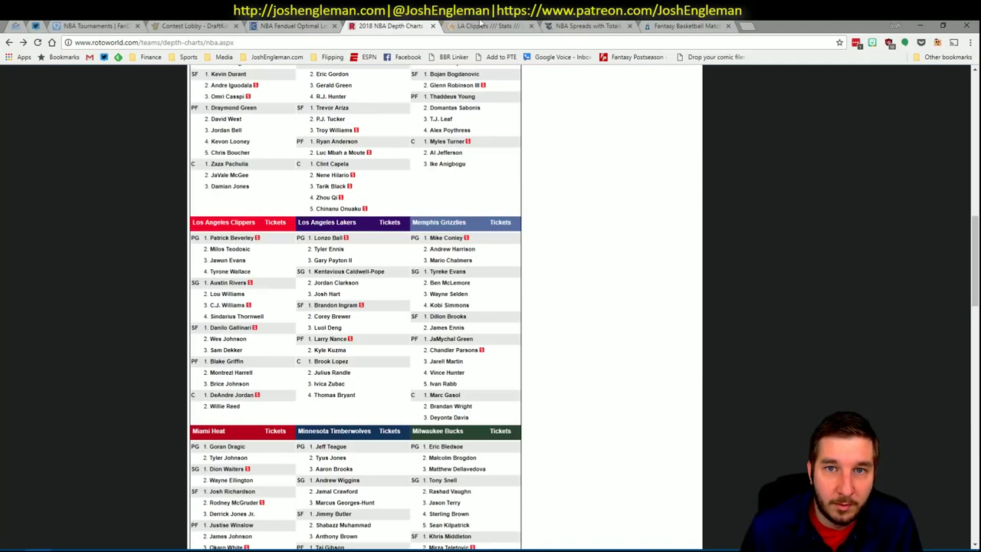
pyautogui.click(490, 26)
pyautogui.click(232, 103)
pyautogui.write('rocket')
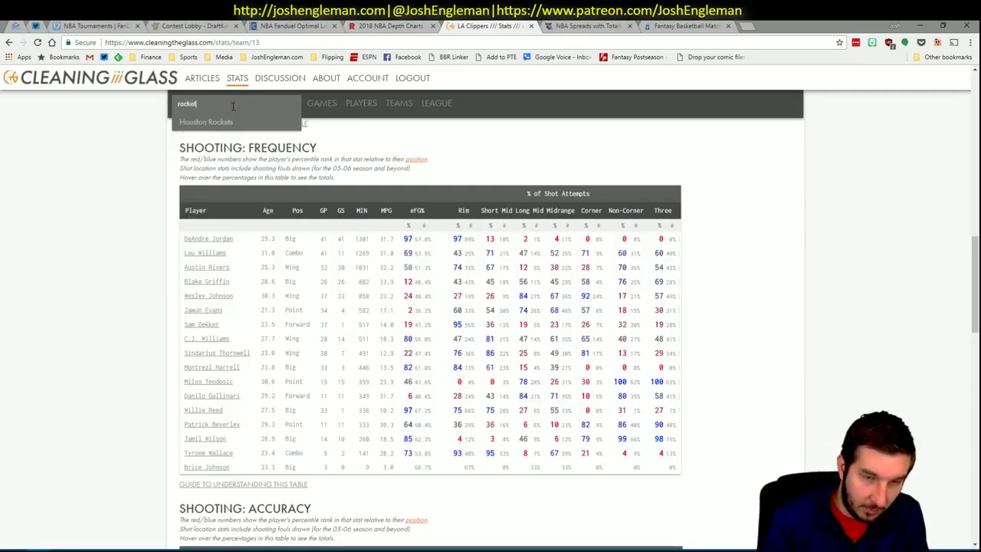
pyautogui.press('Down')
pyautogui.press('Return')
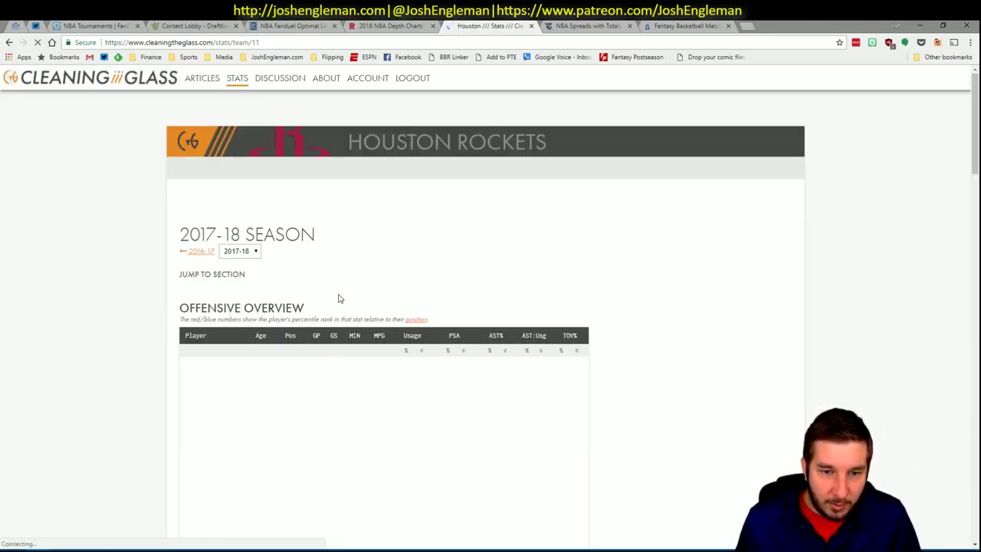
# - Copy the Rockets' shooting frequency table and paste it into the workbook to fill the matchup table's shot location columns
pyautogui.click(337, 288)
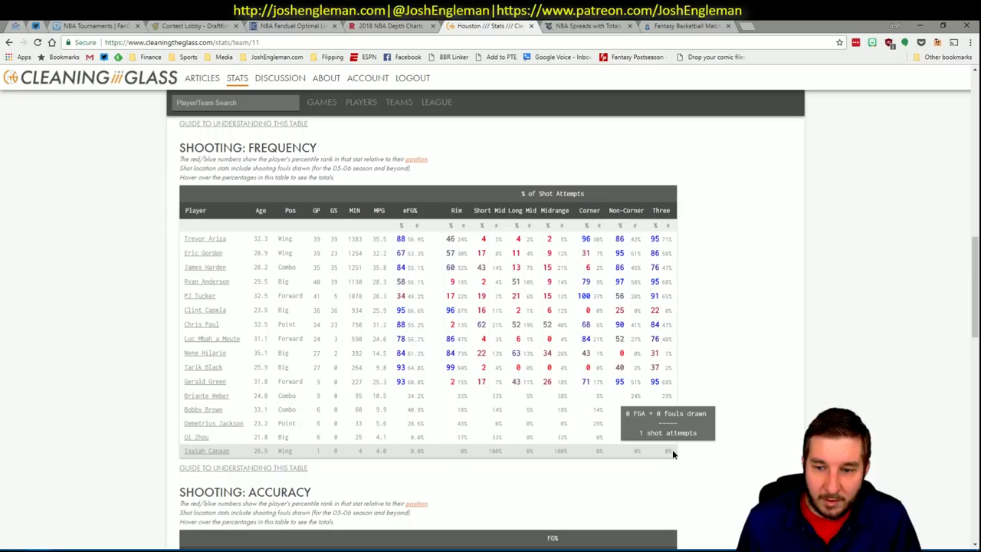
pyautogui.moveTo(672, 452); pyautogui.dragTo(183, 236)
pyautogui.hotkey('alt', 'Tab')
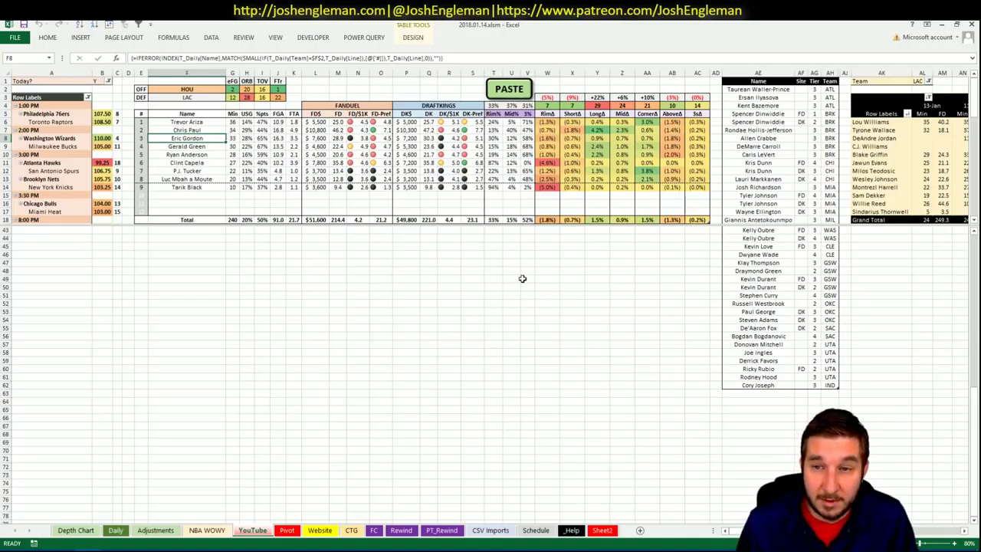
# - Filter the game log pivot table to team HOU
pyautogui.hscroll(6, 646, 394)
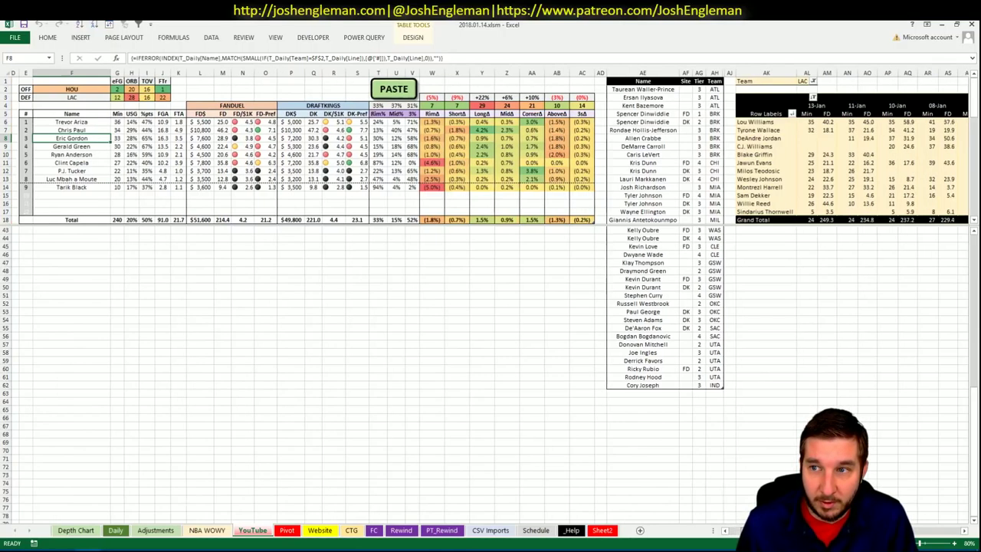
pyautogui.click(628, 73)
pyautogui.hotkey('ctrl', 'shift', 'Right')
pyautogui.write('HOU')
pyautogui.press('Return')
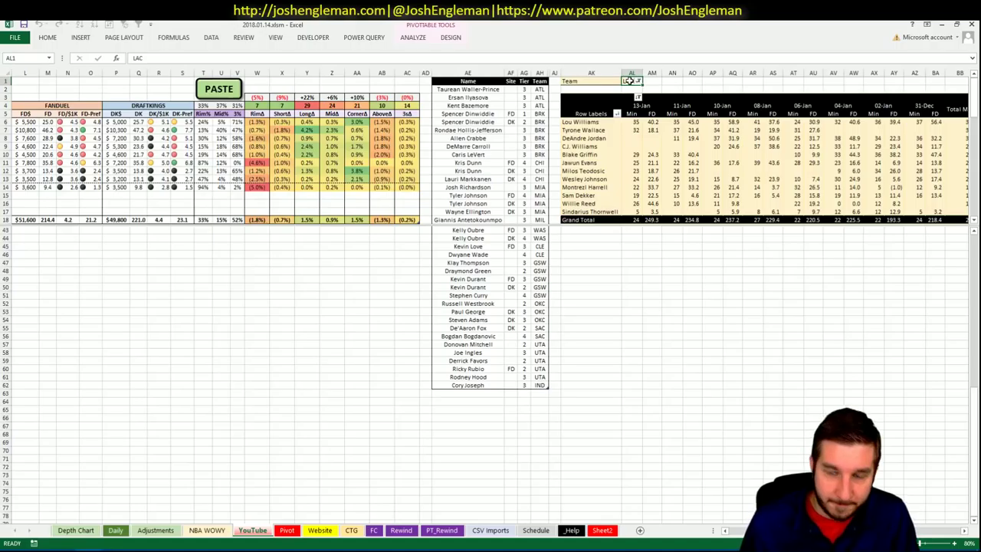
pyautogui.doubleClick(627, 80)
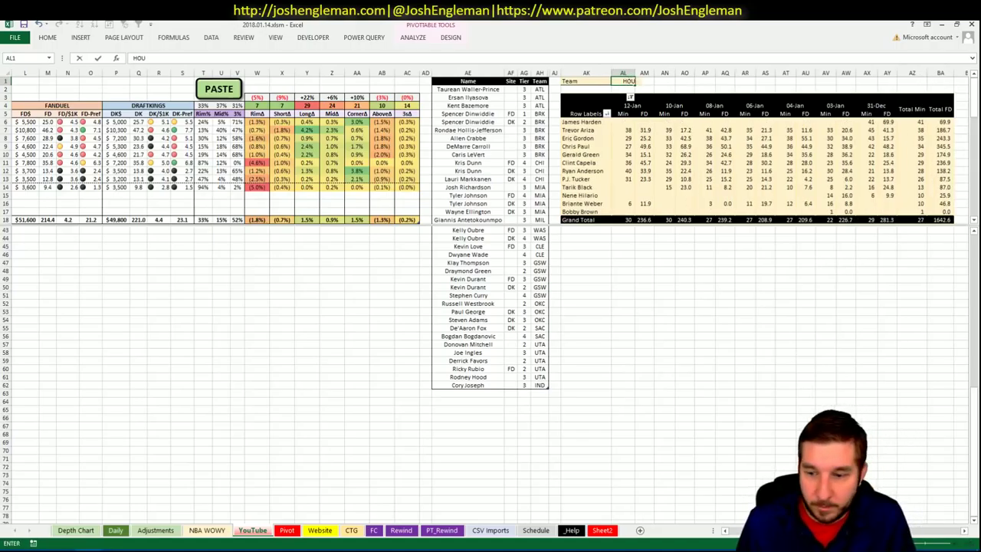
pyautogui.press('Return')
# - Review the Rockets' minutes and fantasy points by game alongside their matchup and shot location figures
pyautogui.hscroll(-4, 732, 534)
pyautogui.hscroll(6, 732, 534)
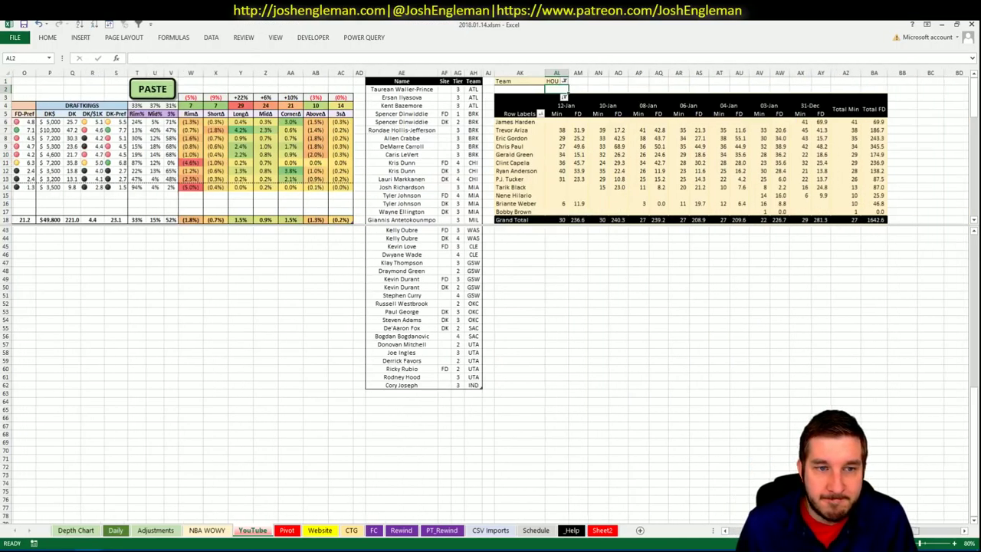
pyautogui.hscroll(-6, 721, 536)
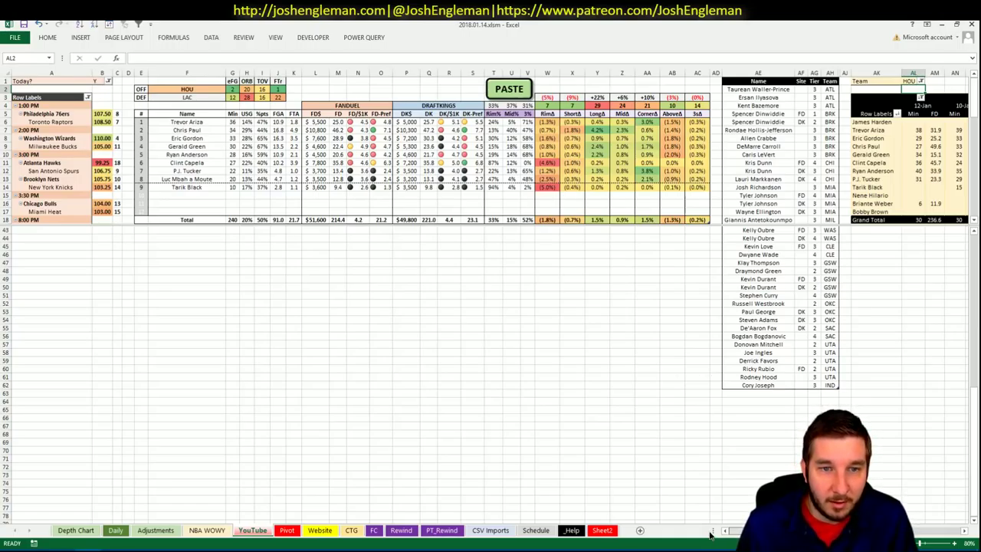
pyautogui.moveTo(740, 530); pyautogui.dragTo(912, 530)
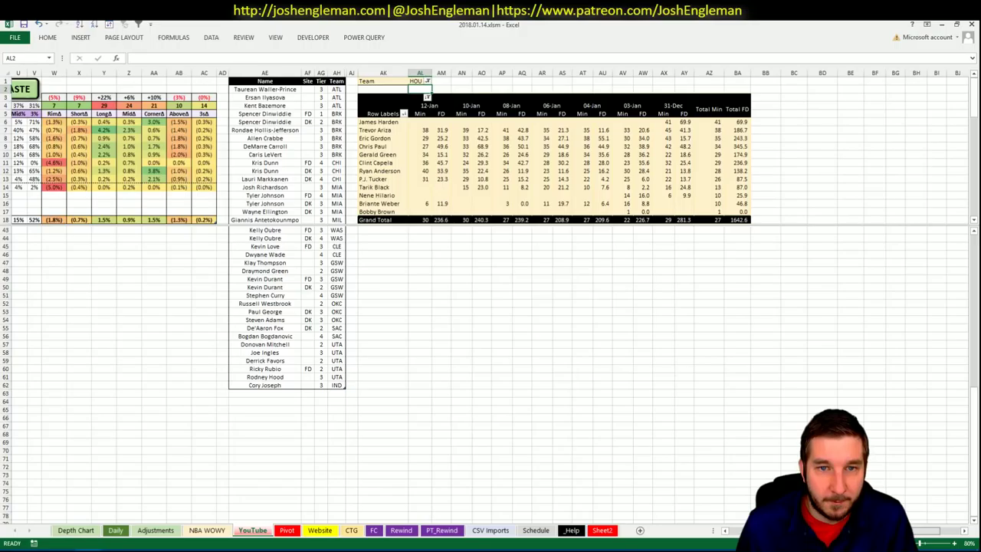
pyautogui.hscroll(-1, 490, 298)
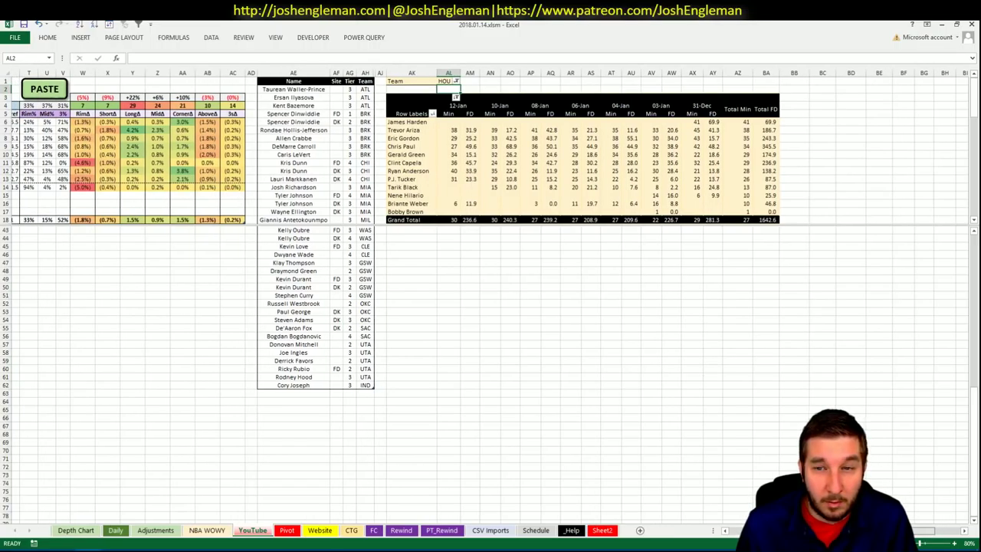
pyautogui.hscroll(-10, 490, 299)
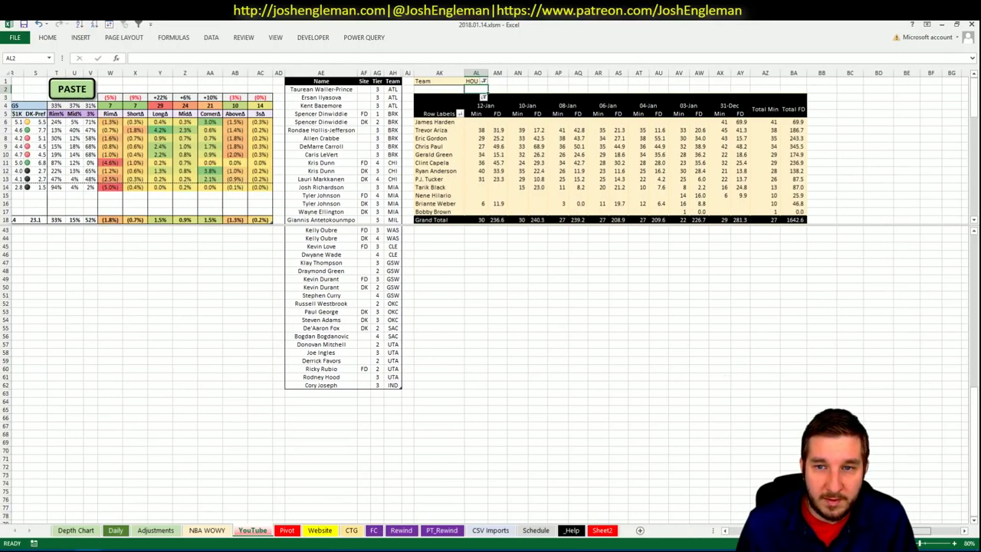
pyautogui.hscroll(6, 490, 298)
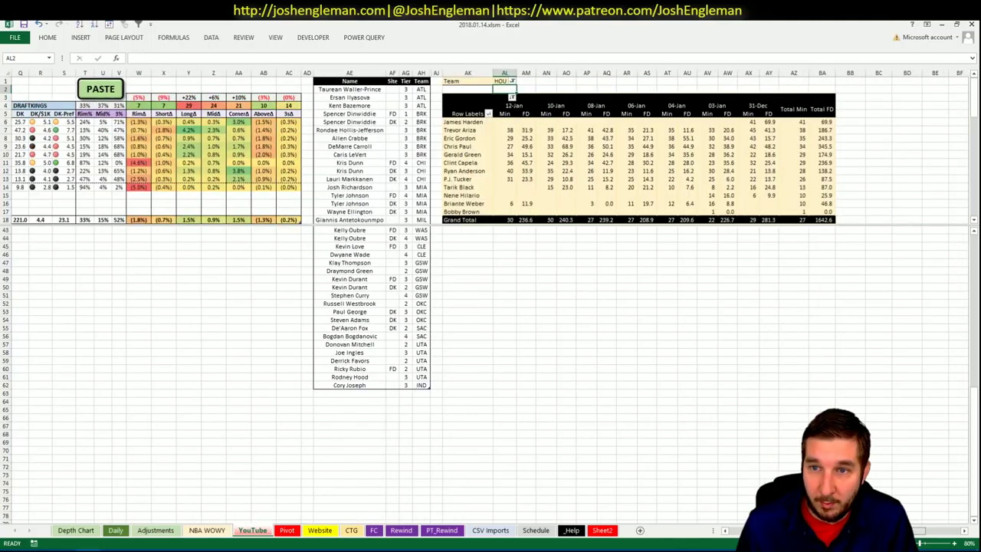
pyautogui.hscroll(-10, 490, 299)
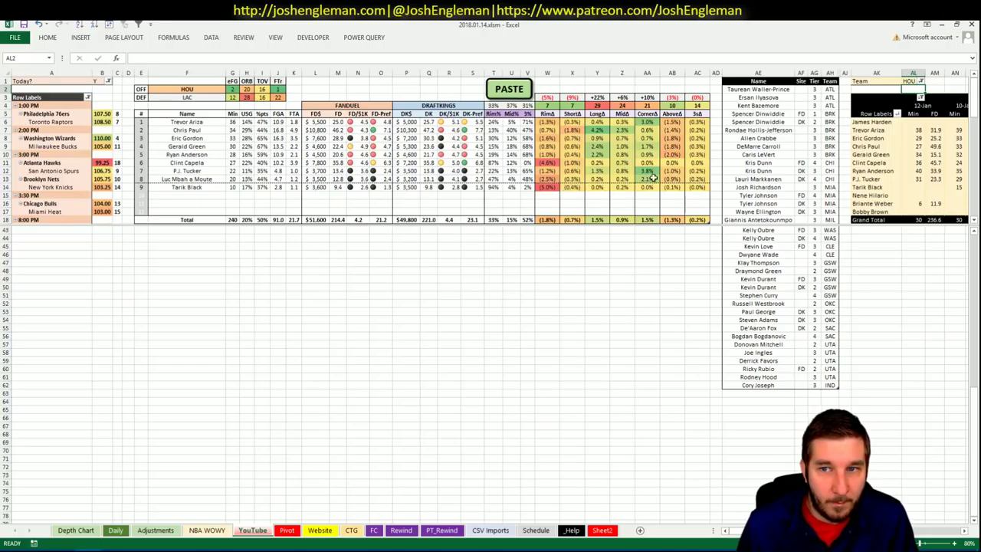
# - Add Trevor Ariza to the end of the player shortlist with site FD and tier 4
pyautogui.click(735, 393)
pyautogui.write('Tre')
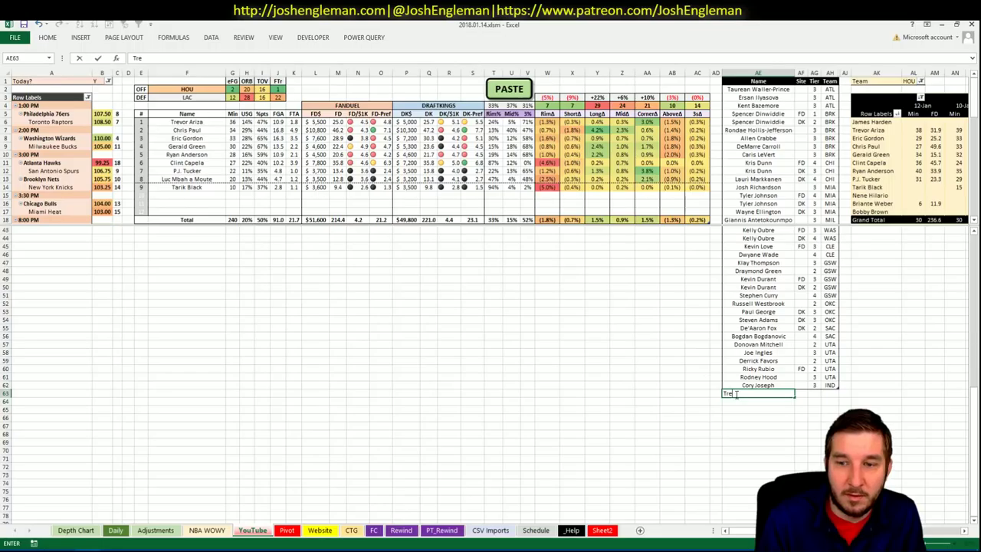
pyautogui.write('vor Ariza')
pyautogui.hotkey('ctrl', 'Return')
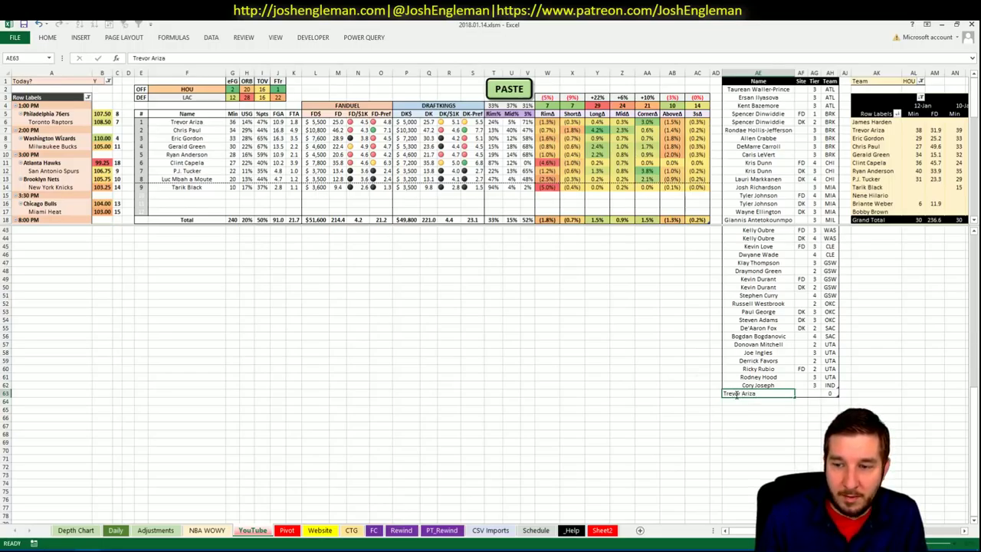
pyautogui.press('Tab')
pyautogui.write('DK')
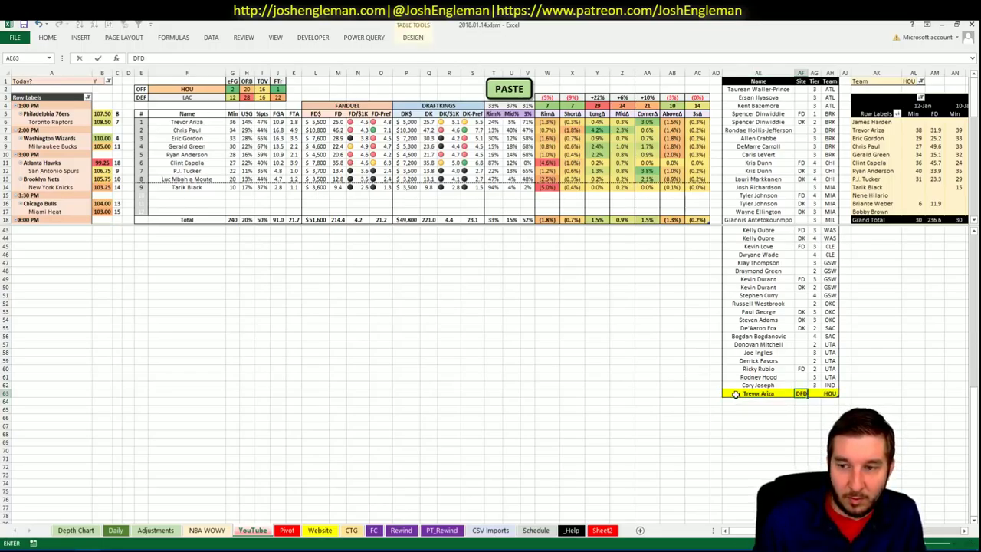
pyautogui.press('Escape')
pyautogui.write('FD')
pyautogui.hotkey('ctrl', 'Return')
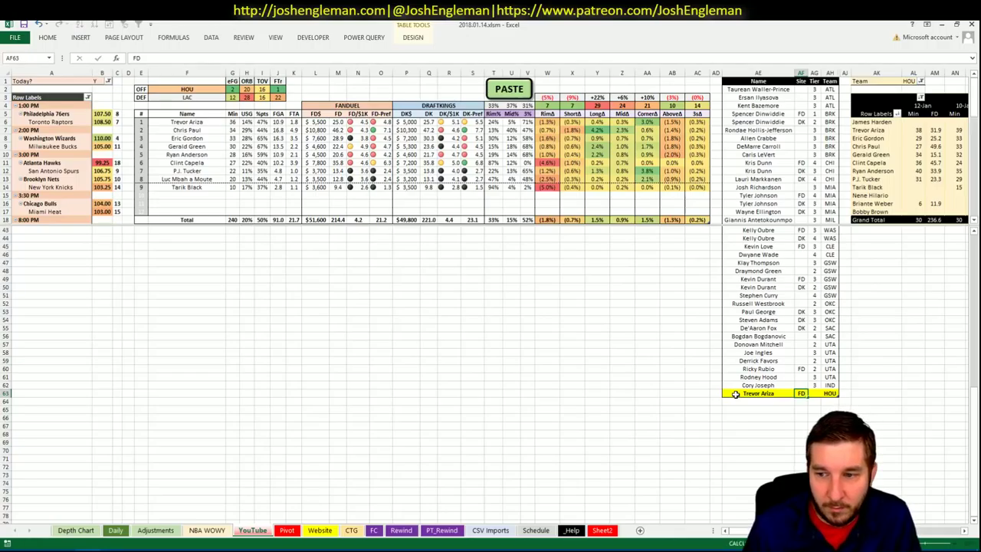
pyautogui.press('Tab')
pyautogui.write('4')
pyautogui.press('Return')
# - Add a second shortlist row for Trevor Ariza with site DK and tier 3
pyautogui.write('Trevor Ariza')
pyautogui.hotkey('ctrl', 'Return')
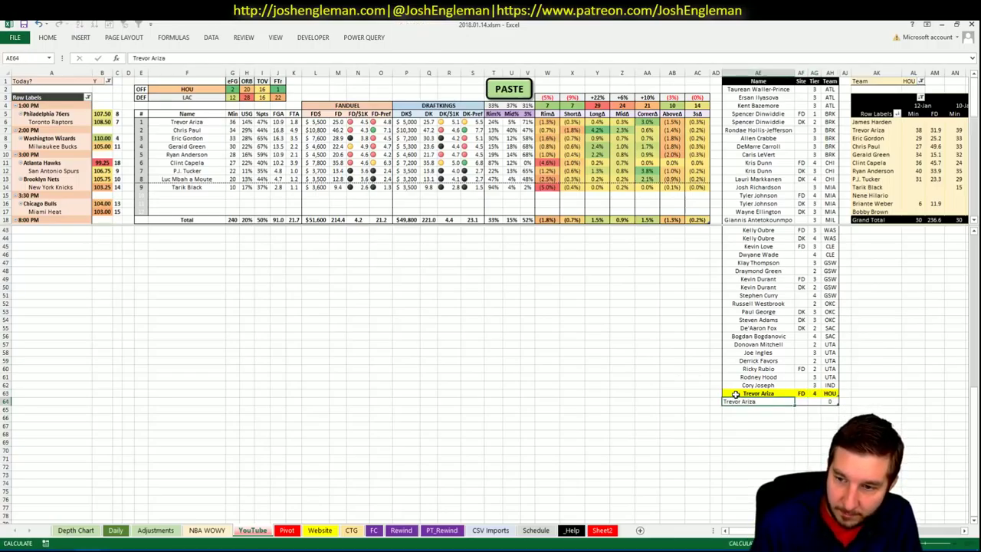
pyautogui.press('Tab')
pyautogui.write('DK')
pyautogui.press('Tab')
pyautogui.write('3')
pyautogui.press('Return')
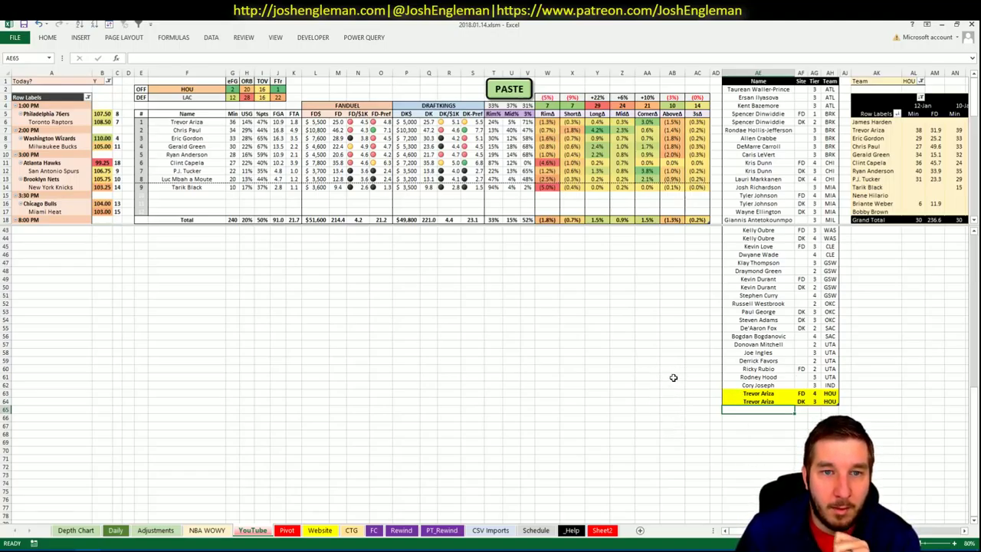
# - Check the Rockets' game log, and add Chris Paul to the shortlist as tier 3 with no site
pyautogui.hscroll(5, 529, 257)
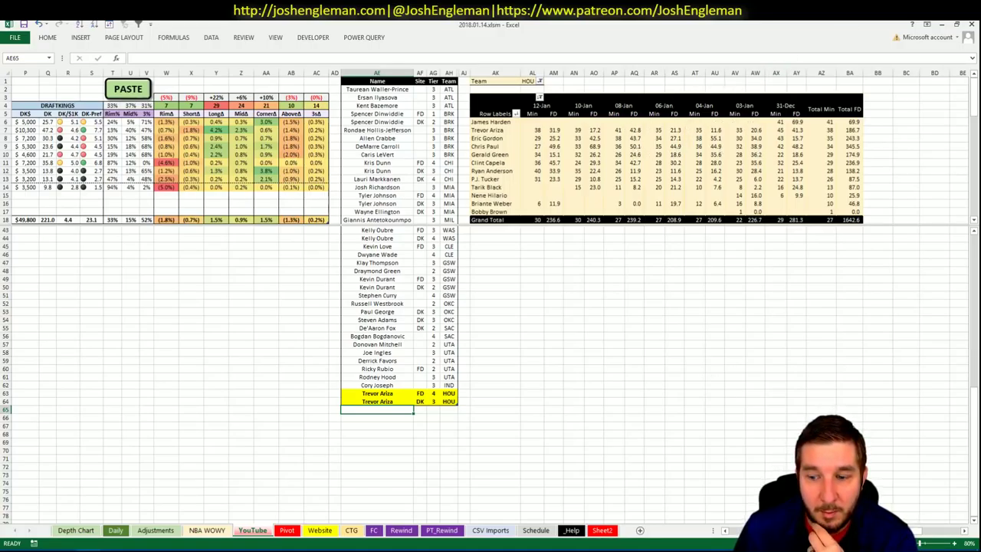
pyautogui.hscroll(-5, 490, 291)
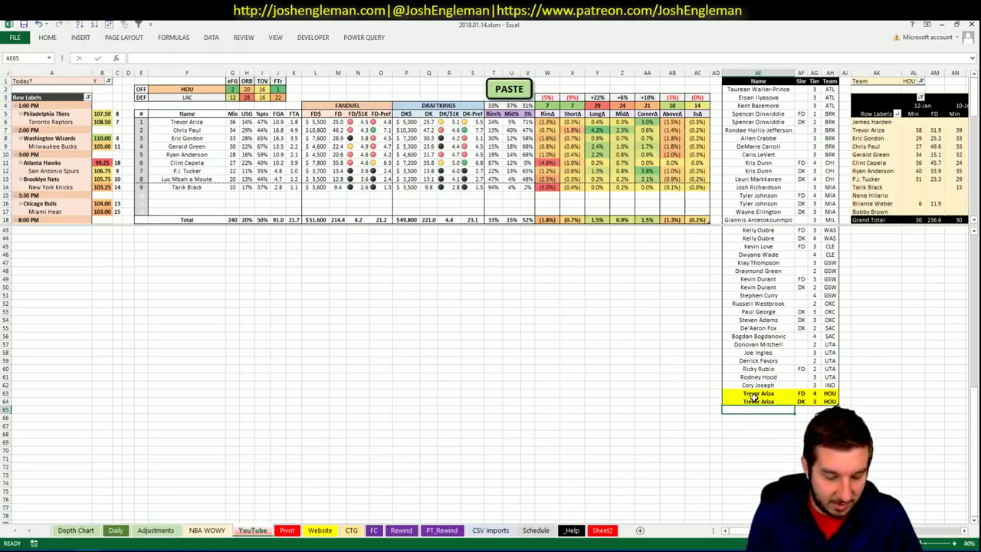
pyautogui.write('Chris Paul')
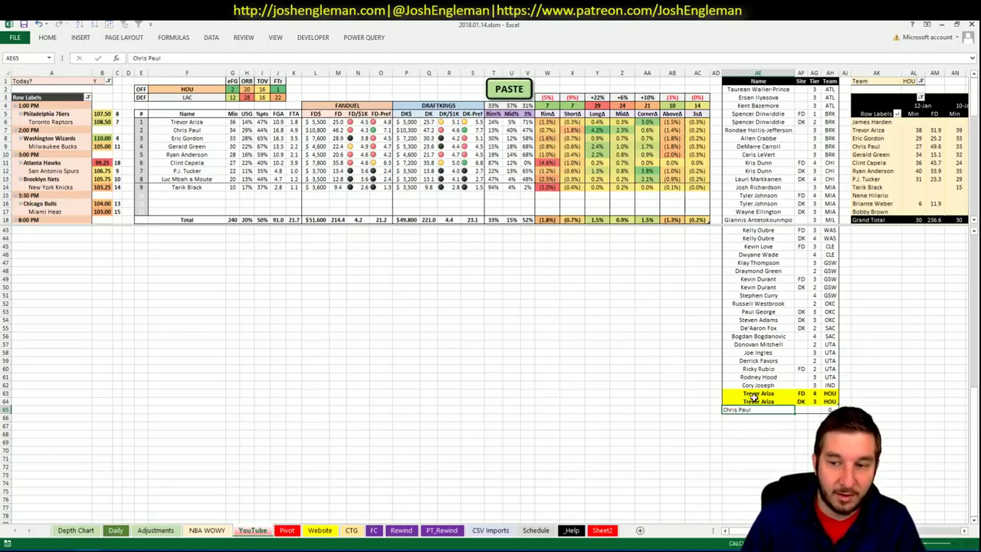
pyautogui.press('Tab')
pyautogui.press('Tab')
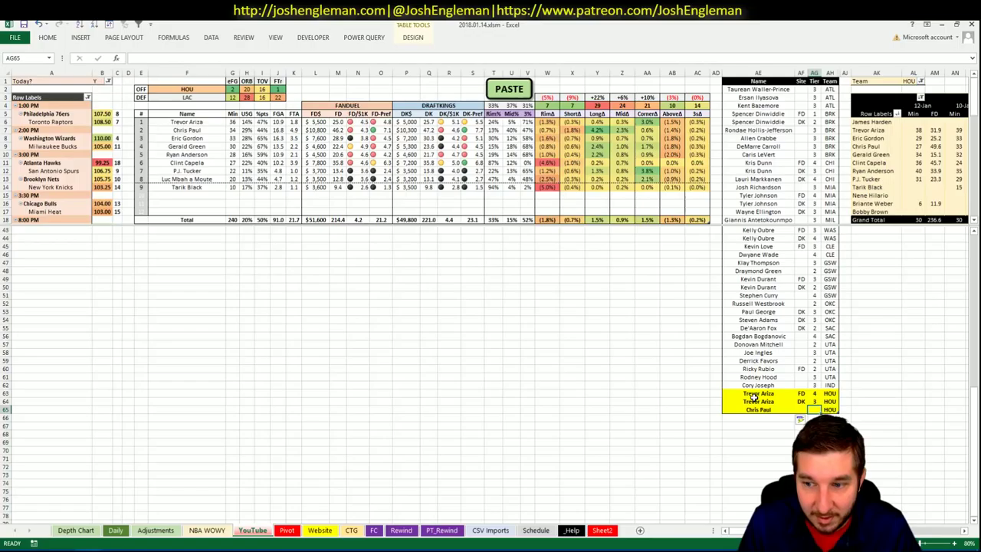
pyautogui.write('3')
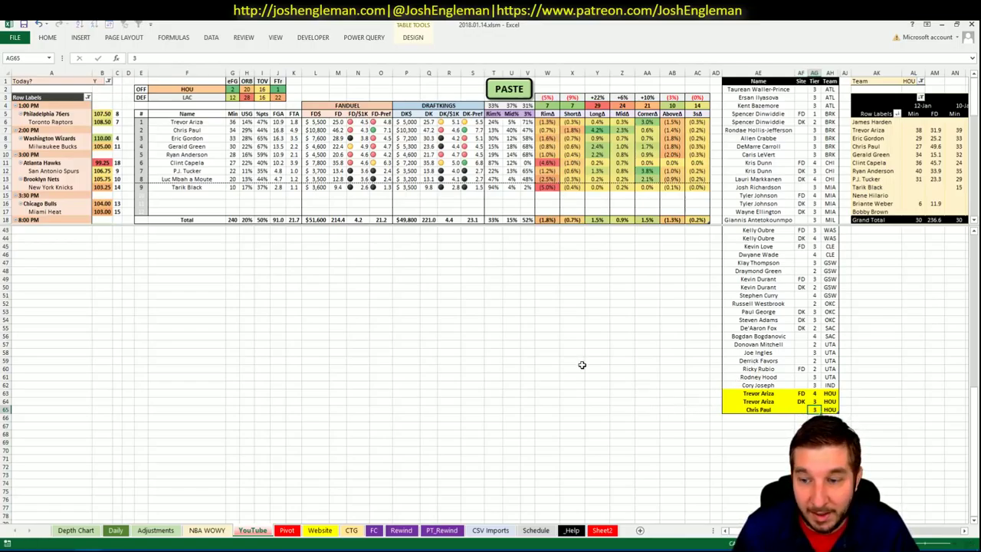
pyautogui.press('Tab')
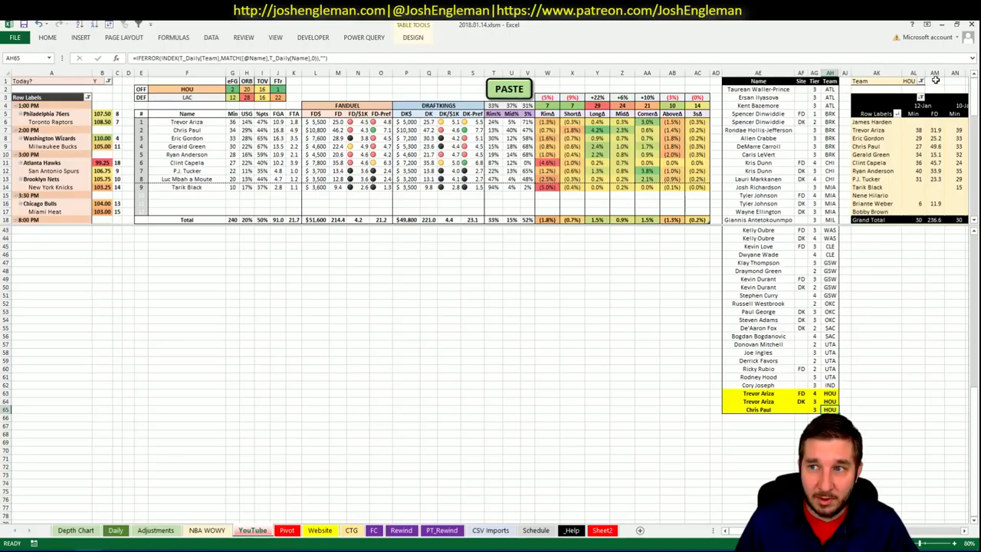
# - Check the Rockets' recent minutes and fantasy points, and add Gerald Green to the shortlist as tier 3 with no site
pyautogui.hscroll(5, 490, 299)
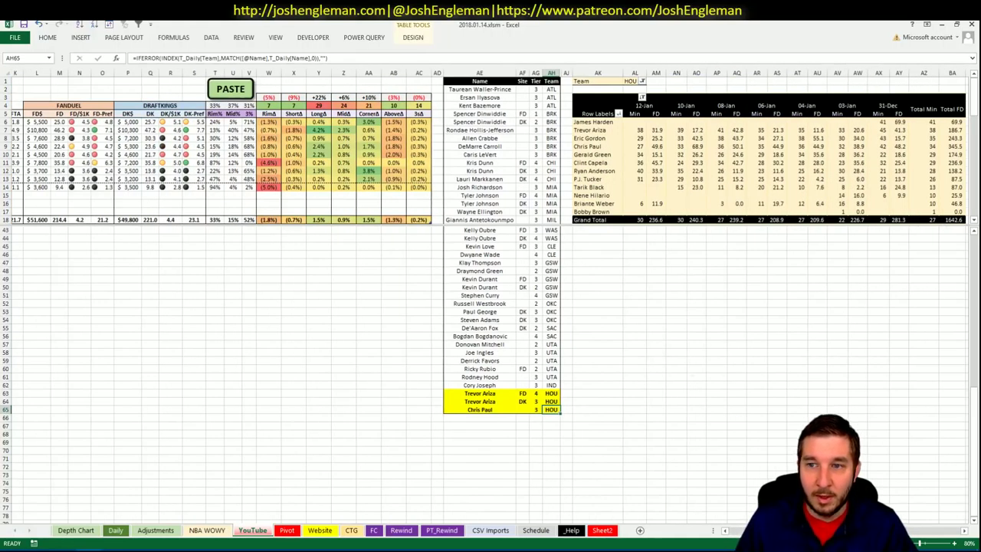
pyautogui.hscroll(2, 490, 298)
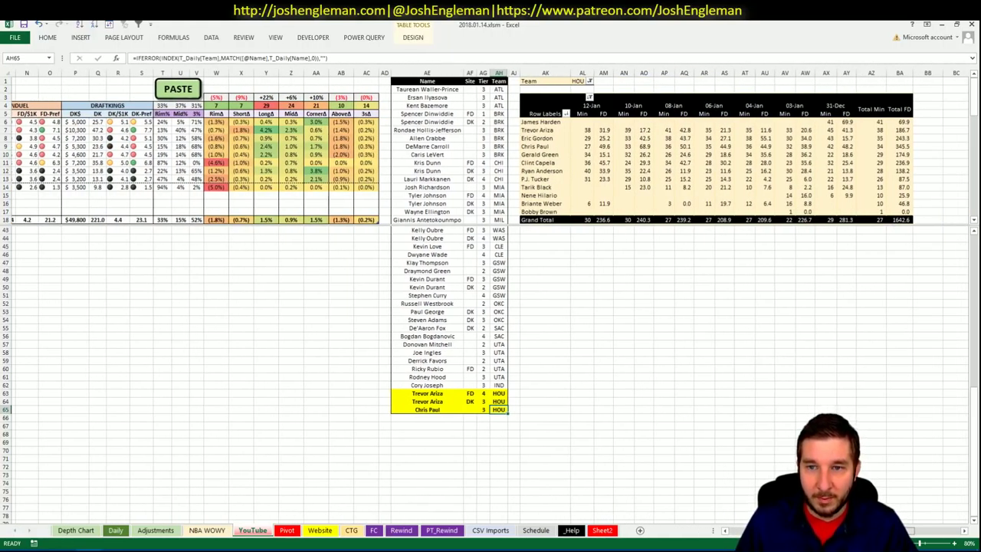
pyautogui.hscroll(1, 491, 299)
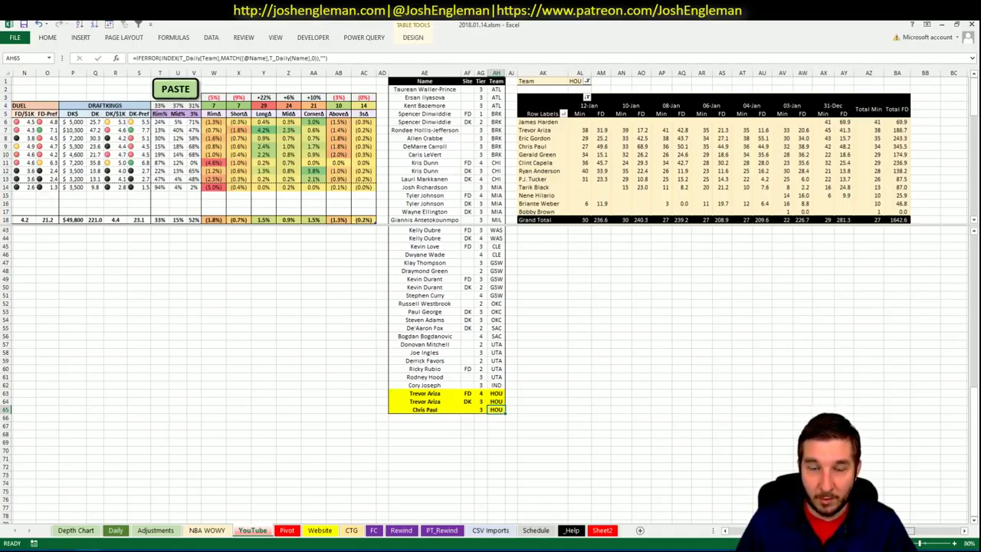
pyautogui.hscroll(-6, 635, 449)
pyautogui.click(744, 418)
pyautogui.write('G')
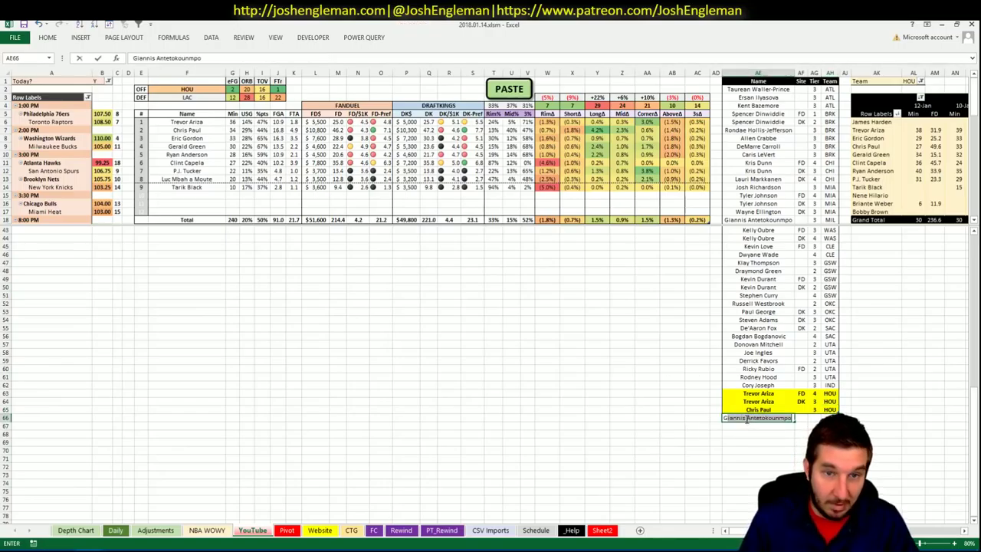
pyautogui.write('erald')
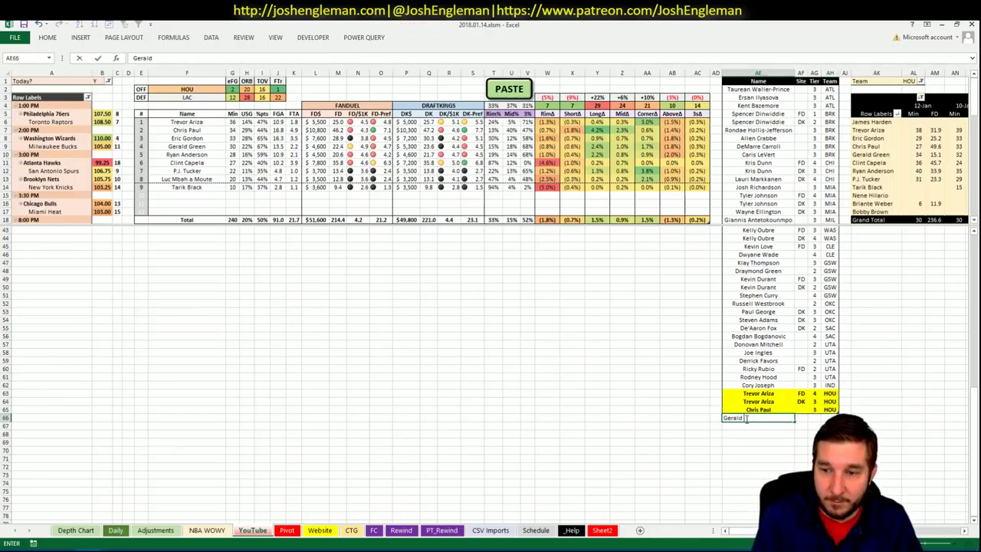
pyautogui.write(' Hreen')
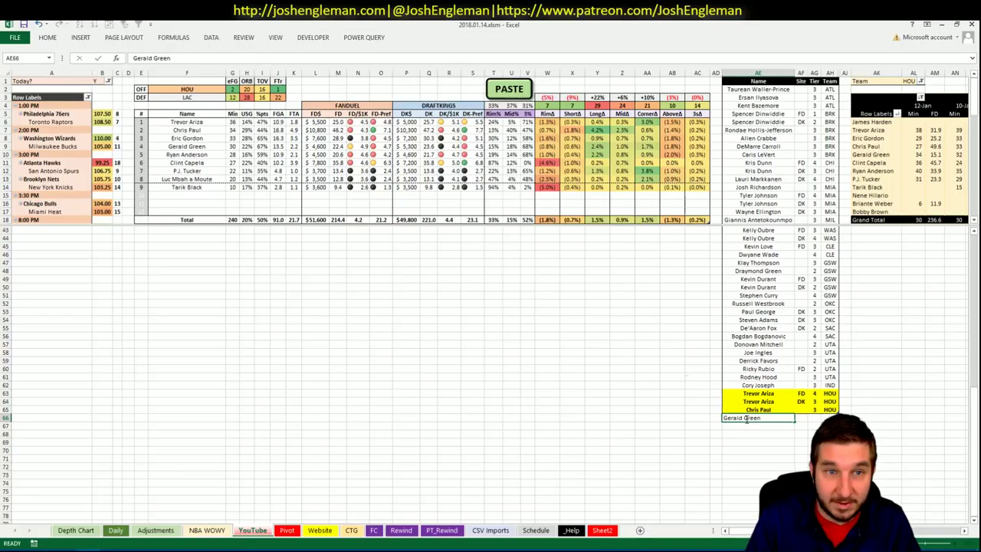
pyautogui.press('Tab')
pyautogui.press('Tab')
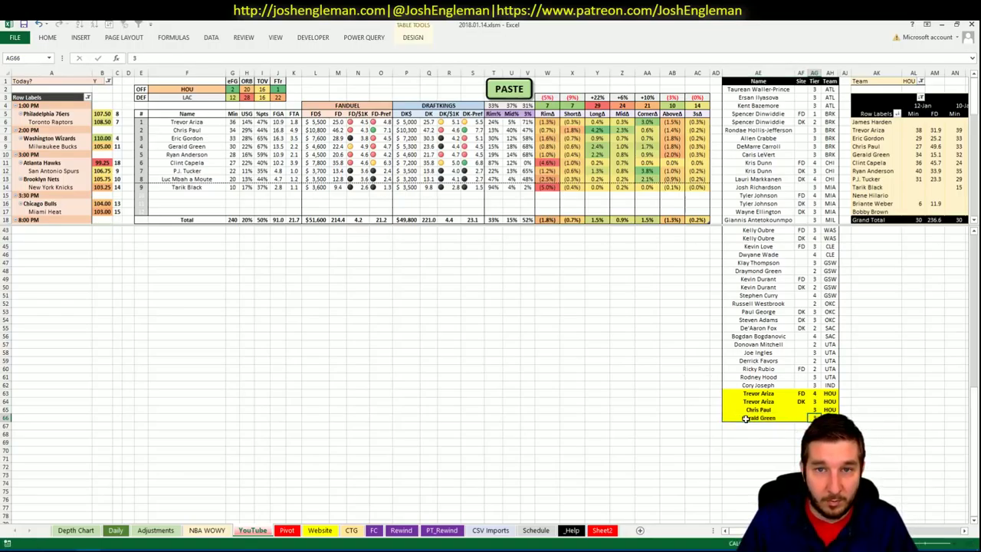
# - Set the site to FD for Gerald Green's row in the player shortlist
pyautogui.press('Return')
pyautogui.press('Up')
pyautogui.press('Right')
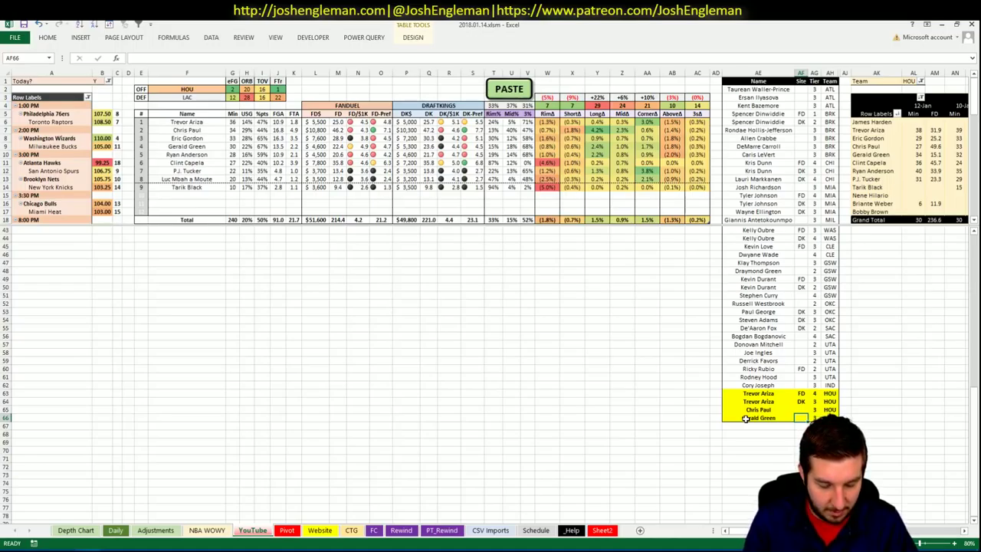
pyautogui.write('FD')
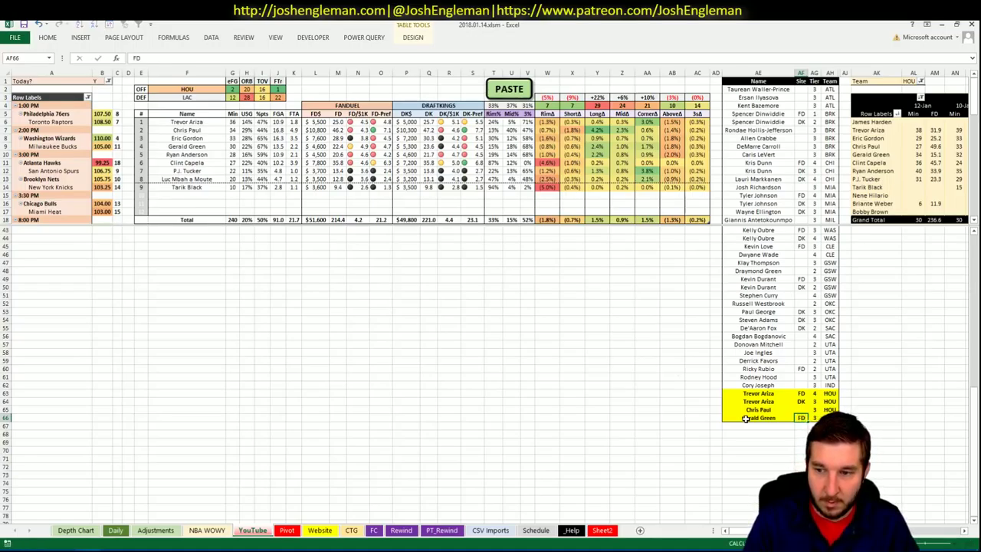
pyautogui.hotkey('ctrl', 'Return')
pyautogui.press('Down')
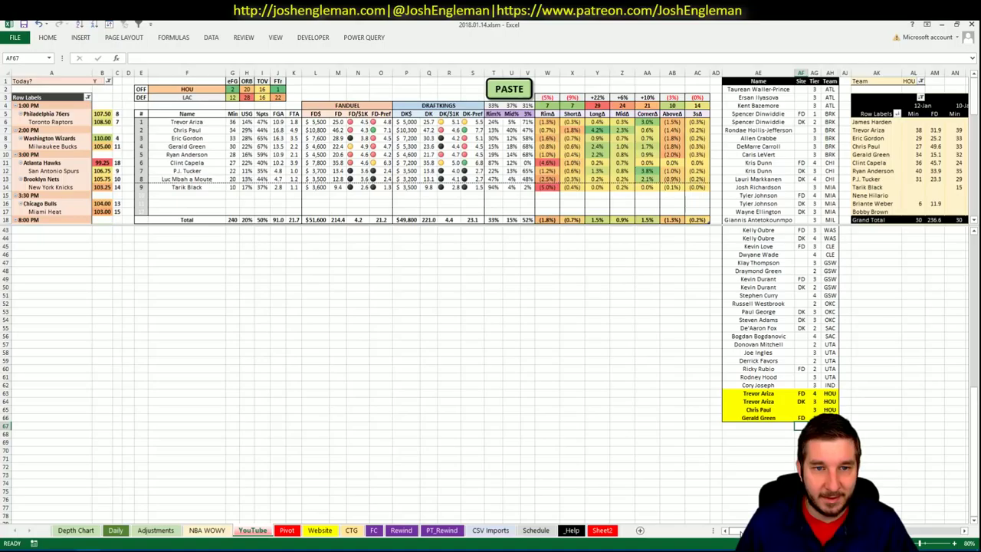
# - Check the Rockets' game log, and add Clint Capela's name to the end of the player shortlist
pyautogui.moveTo(735, 531); pyautogui.dragTo(746, 530)
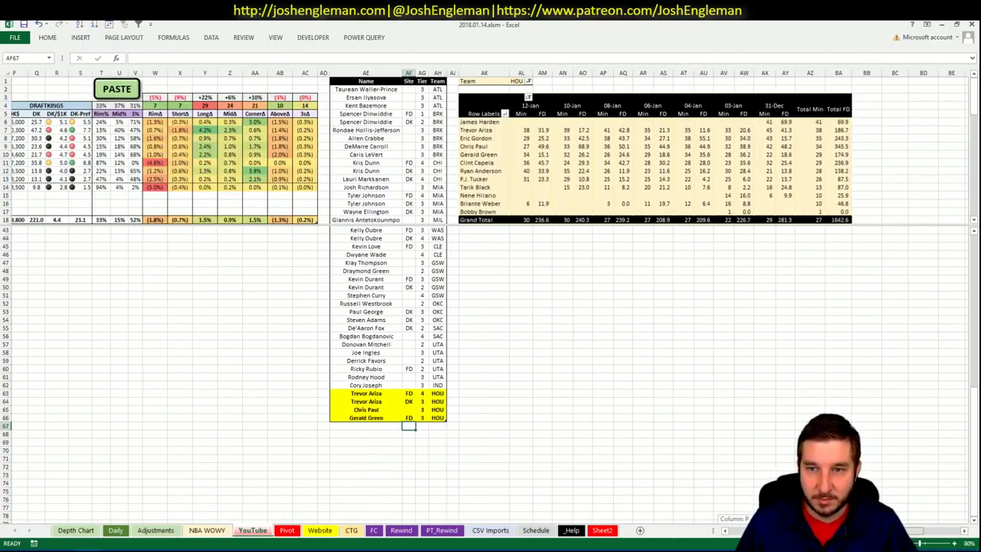
pyautogui.moveTo(746, 530); pyautogui.dragTo(724, 530)
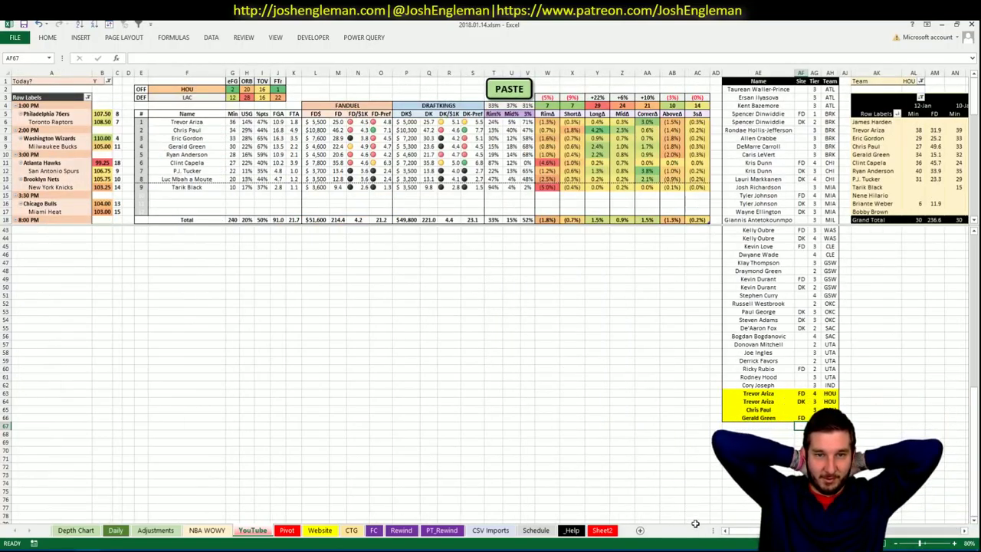
pyautogui.write('C')
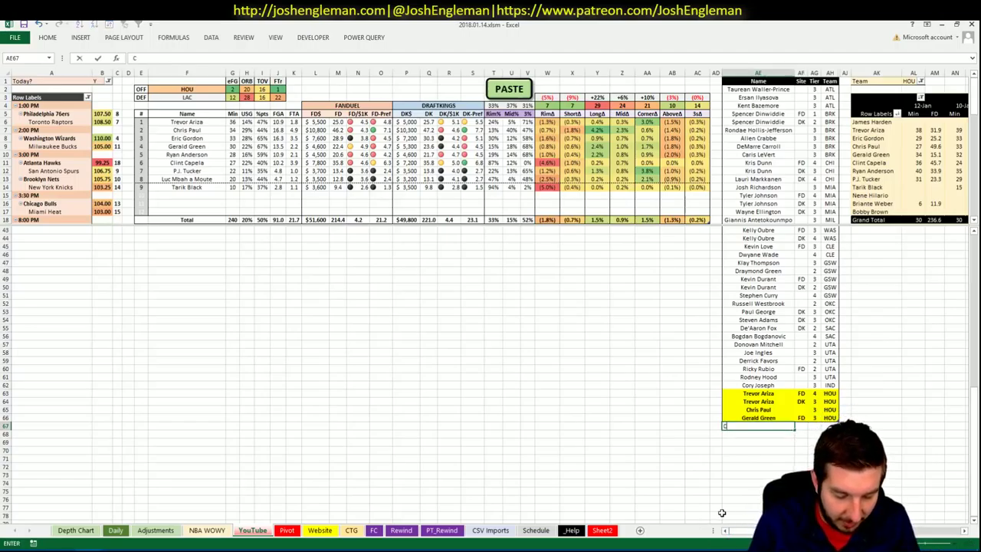
pyautogui.write('lint Capela')
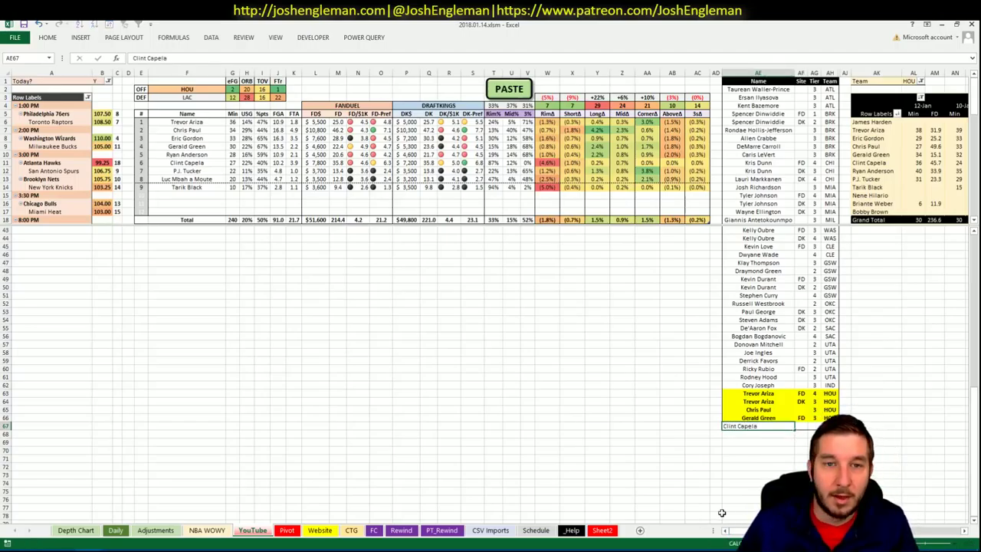
pyautogui.press('Tab')
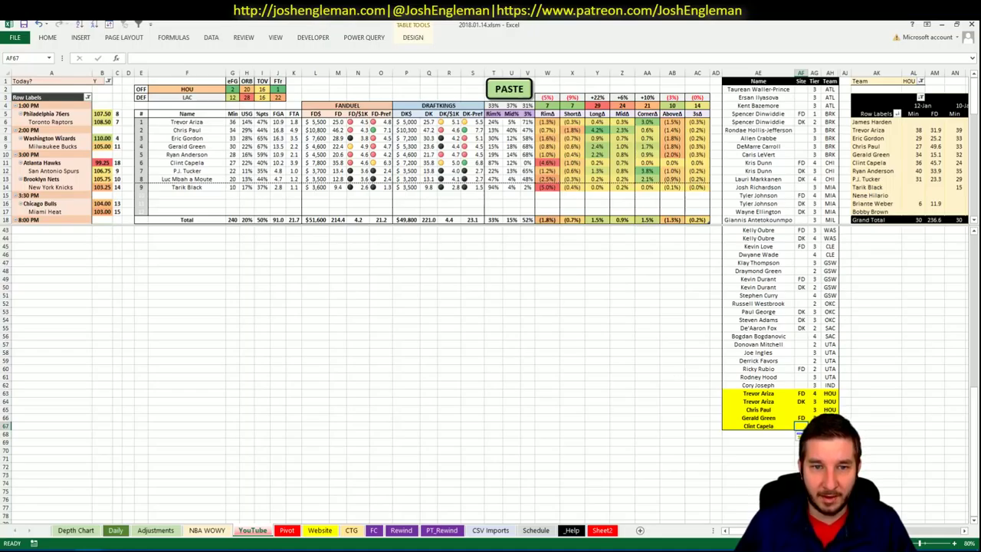
# - Review Capela's recent minutes and fantasy points, and rate him tier 3 with the site left blank
pyautogui.hscroll(5, 799, 434)
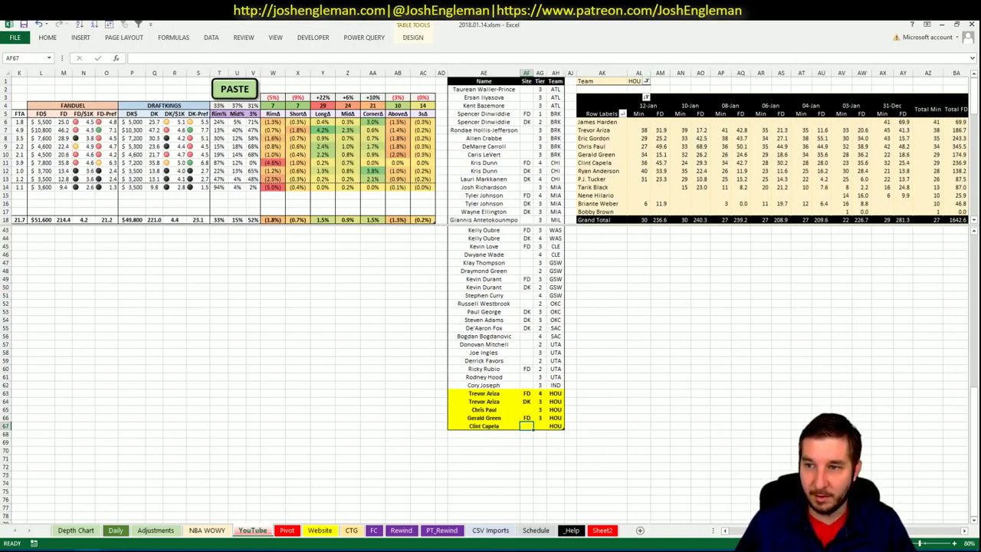
pyautogui.hscroll(3, 491, 306)
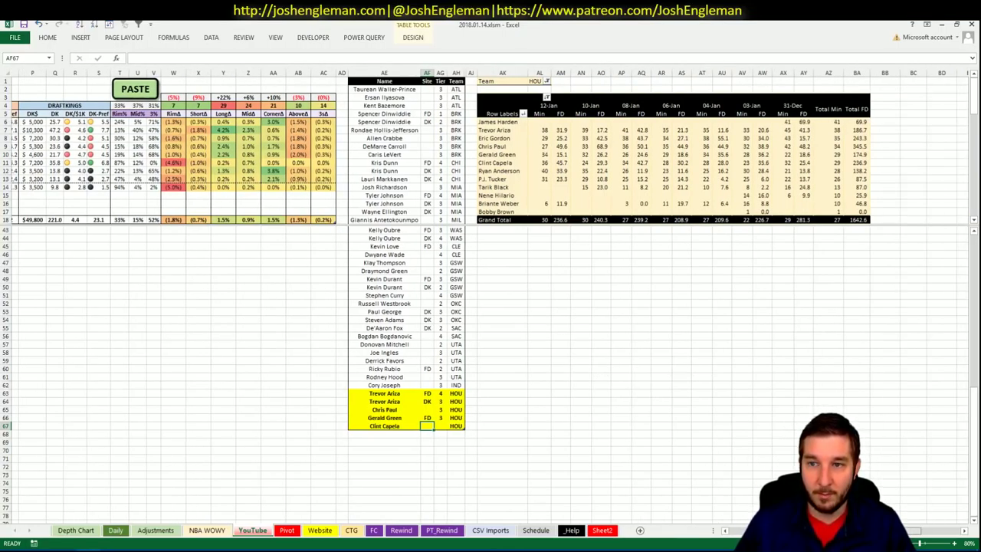
pyautogui.hscroll(-8, 490, 306)
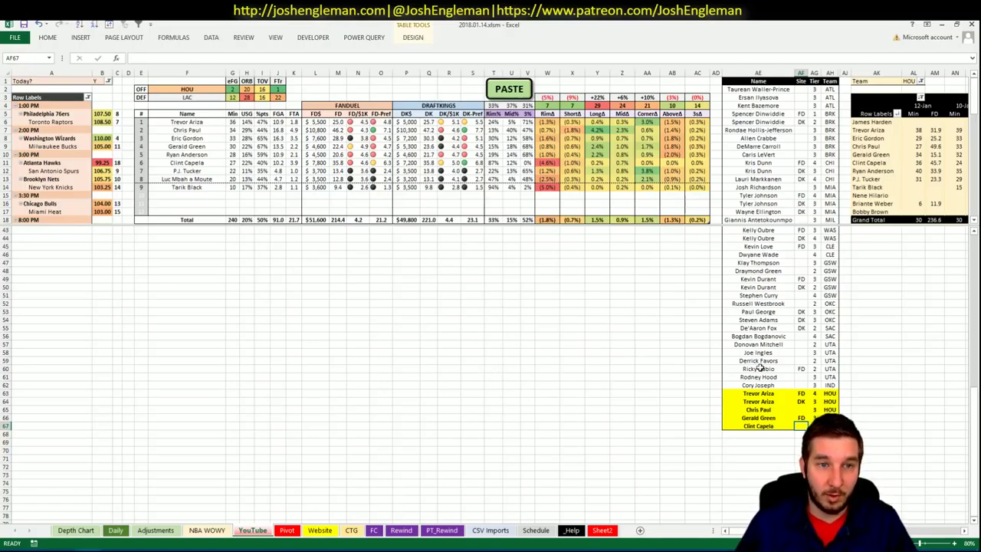
pyautogui.press('Right')
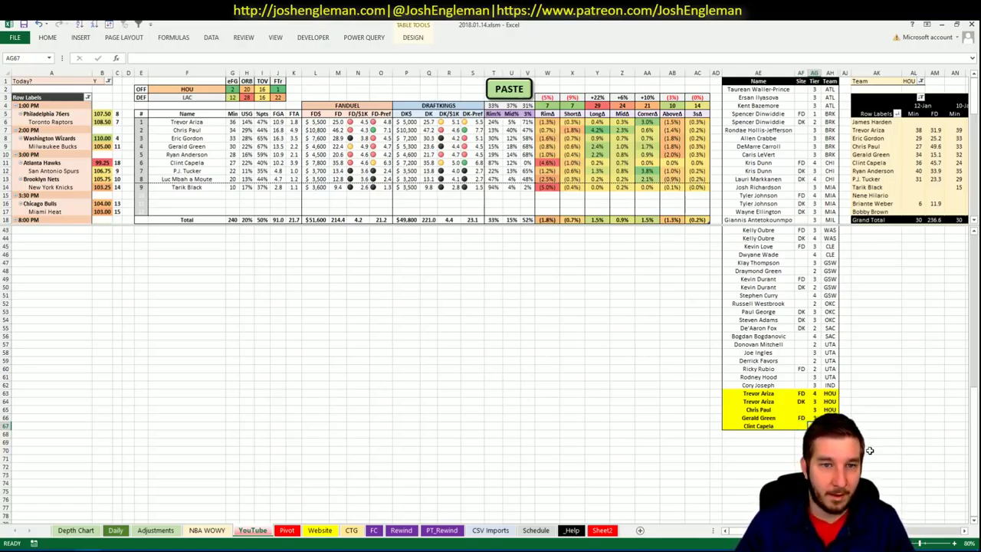
pyautogui.write('3')
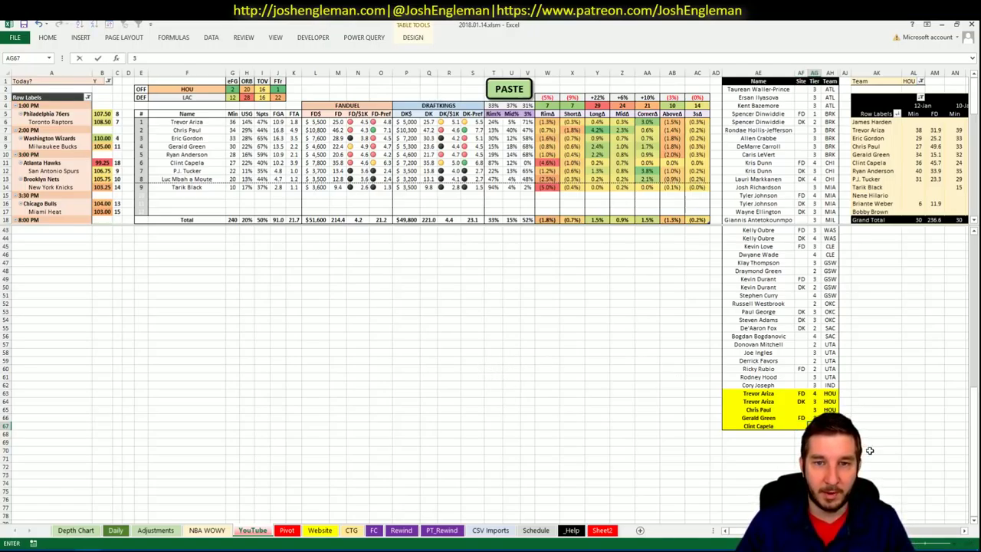
pyautogui.click(646, 425)
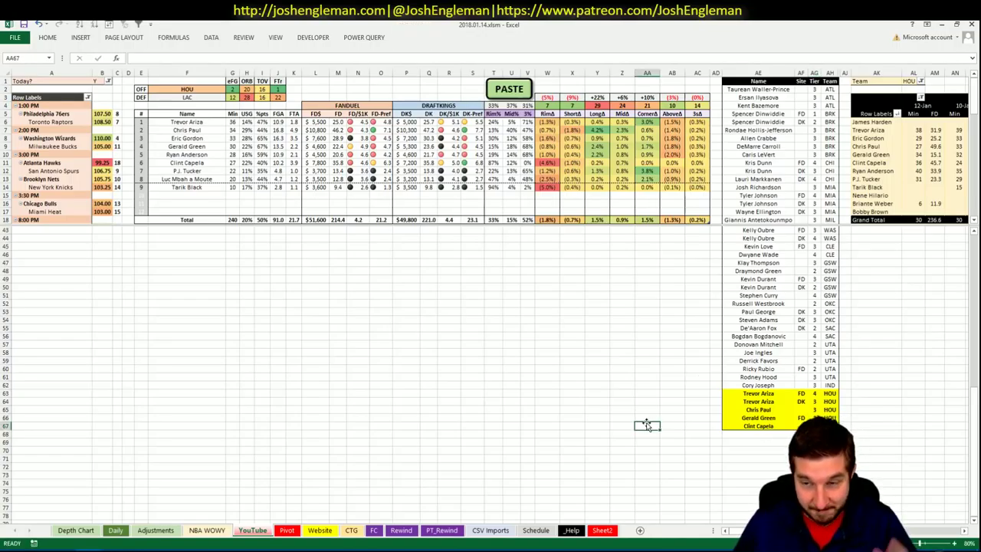
# - Review the day's games and the shortlist entries from Kevin Love down to Clint Capela, with their sites and tiers
pyautogui.scroll(3, 740, 375)
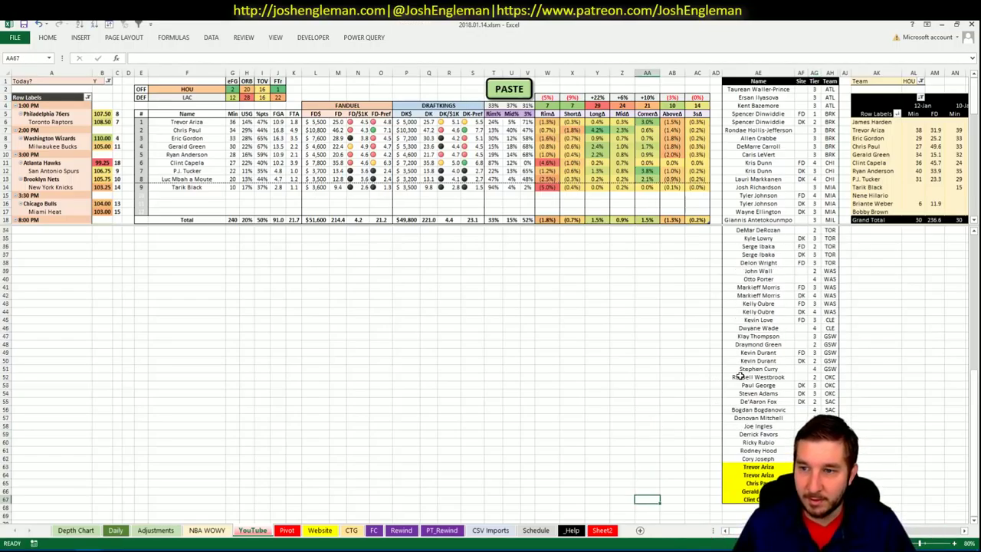
pyautogui.click(150, 464)
pyautogui.scroll(9, 151, 464)
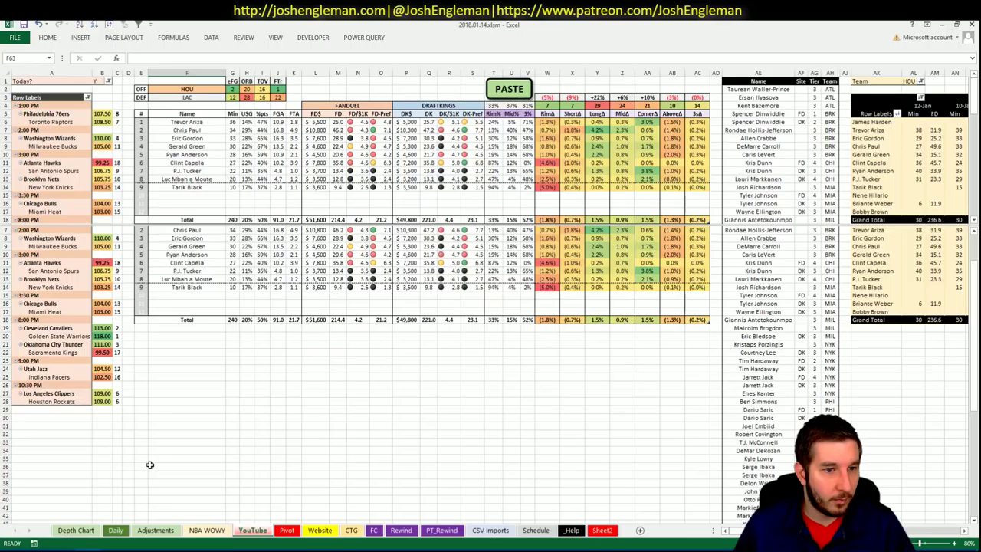
pyautogui.scroll(-9, 228, 460)
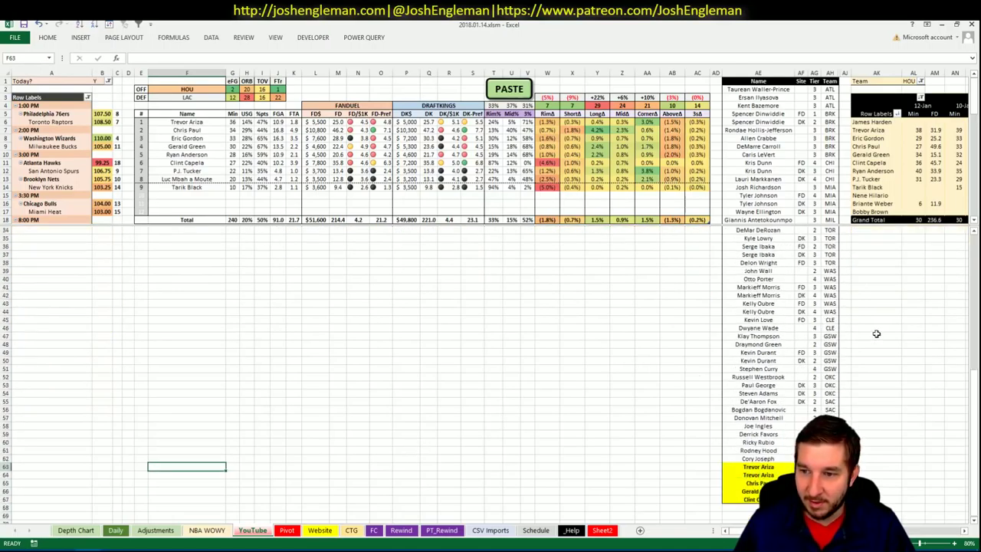
pyautogui.click(832, 318)
pyautogui.scroll(-2, 886, 328)
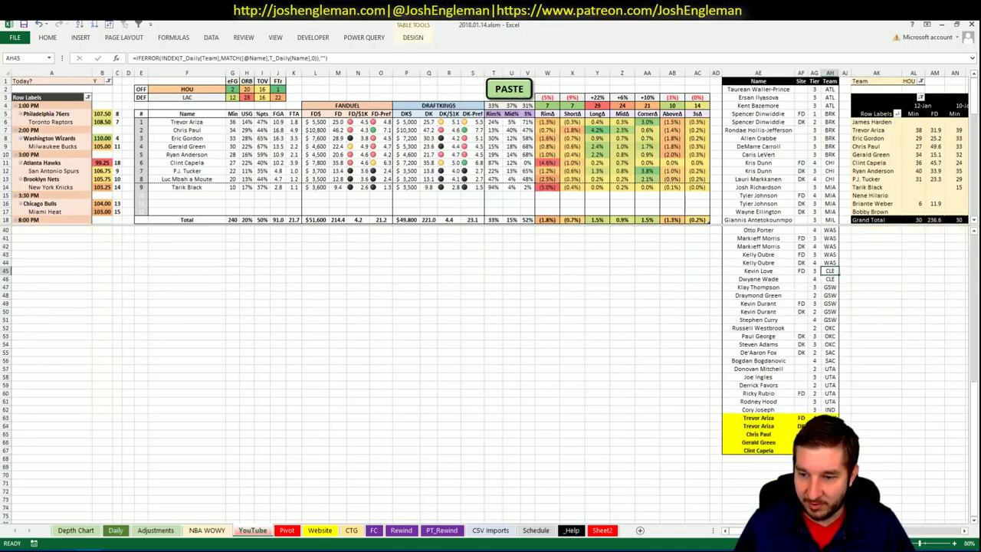
pyautogui.click(966, 534)
pyautogui.click(966, 534)
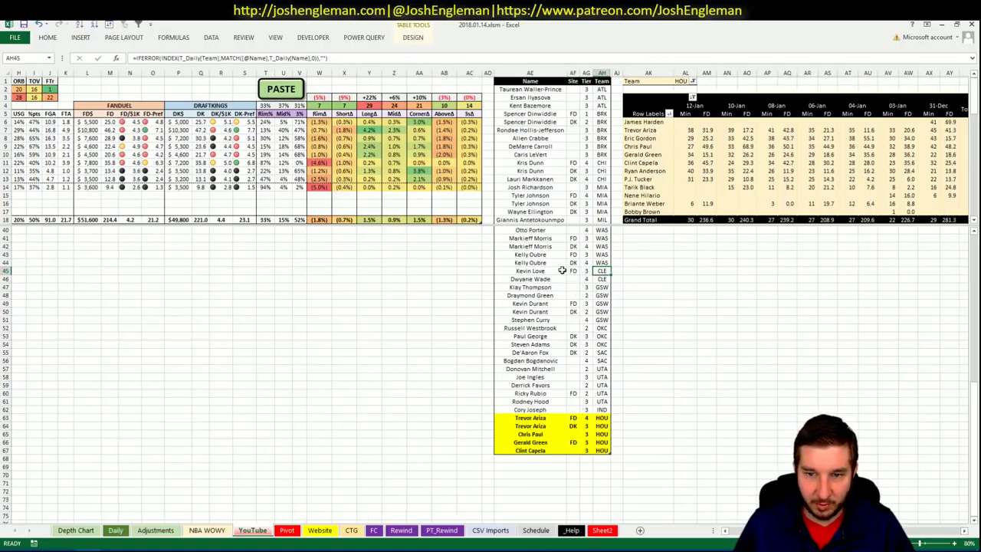
pyautogui.click(550, 270)
pyautogui.moveTo(564, 288); pyautogui.dragTo(605, 450)
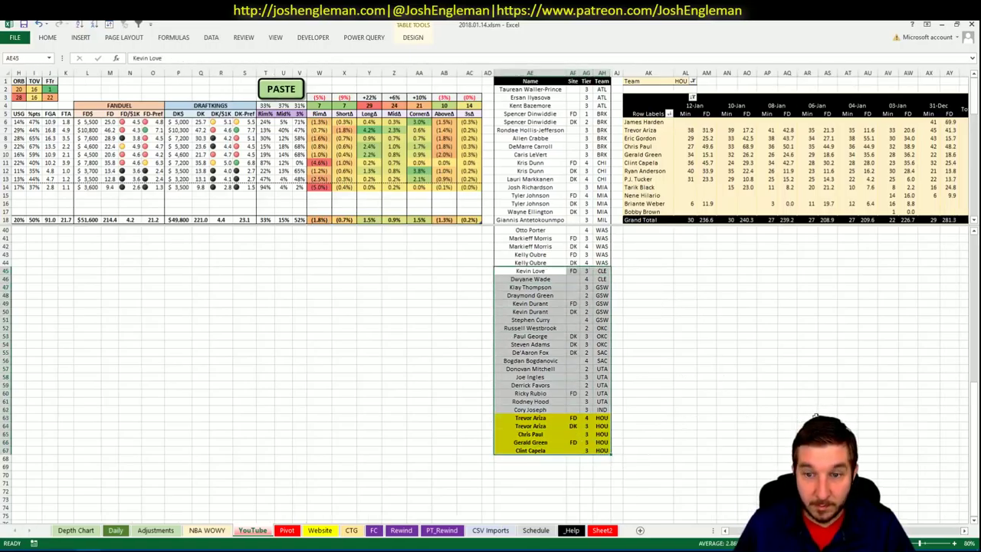
pyautogui.click(787, 415)
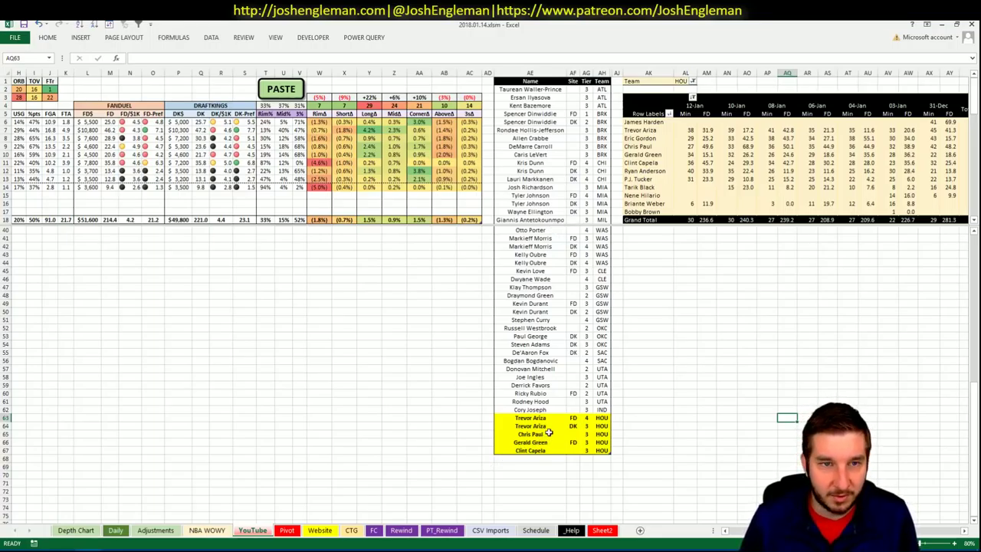
# - Switch to the browser to view the FanDuel center projections in FantasyCruncher, and return to the Excel workbook
pyautogui.click(443, 419)
pyautogui.hotkey('ctrl', 'pageup')
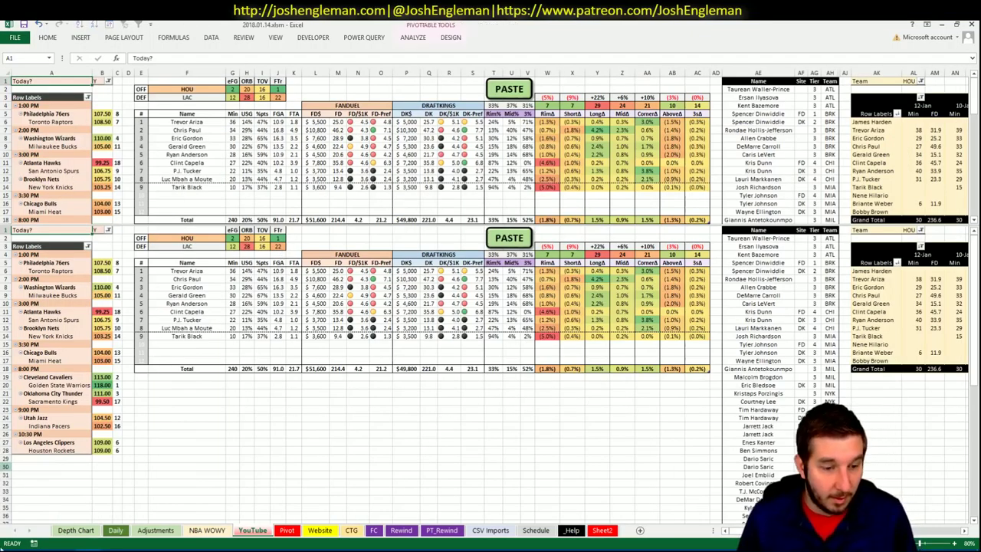
pyautogui.hotkey('alt', 'Tab')
pyautogui.click(79, 240)
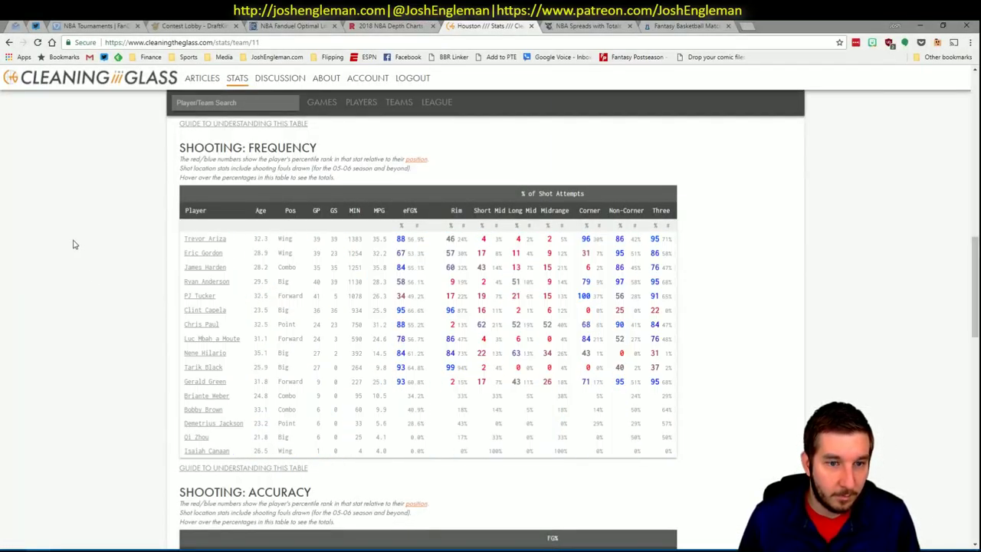
pyautogui.click(333, 25)
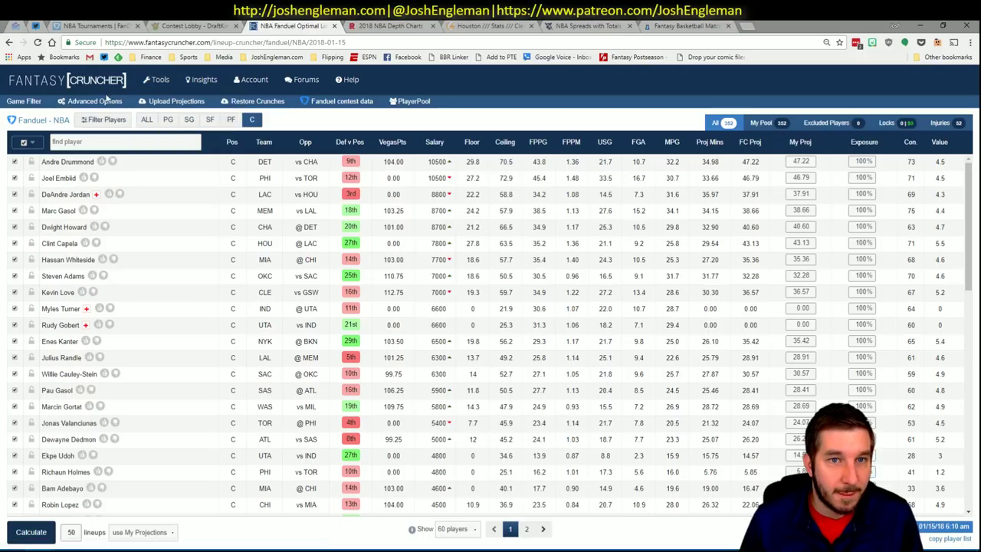
pyautogui.hotkey('alt', 'Tab')
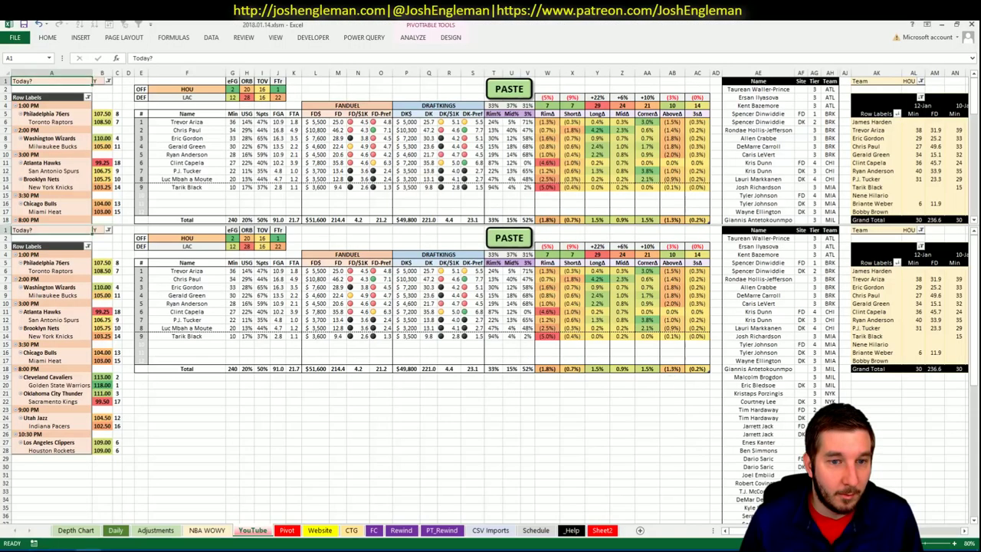
pyautogui.click(406, 458)
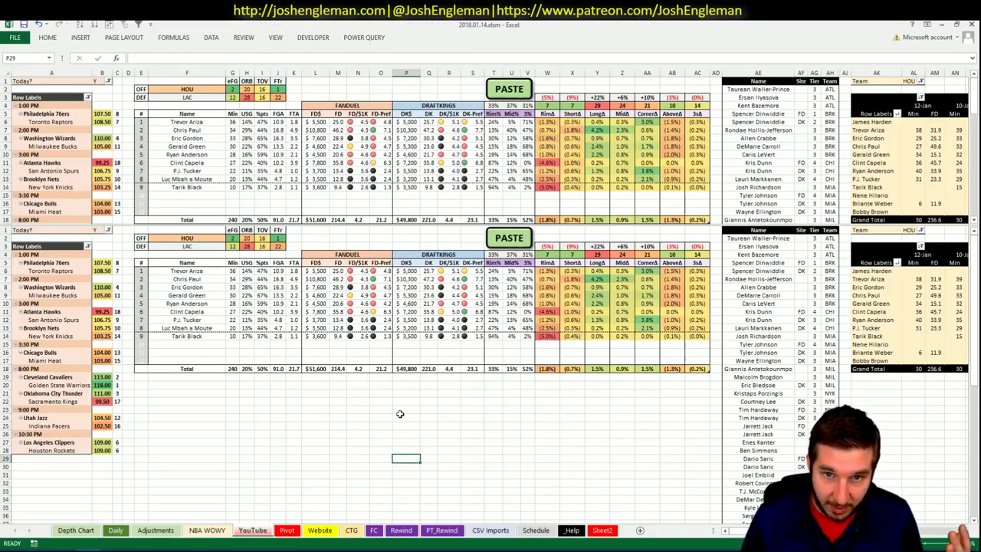
pyautogui.click(424, 491)
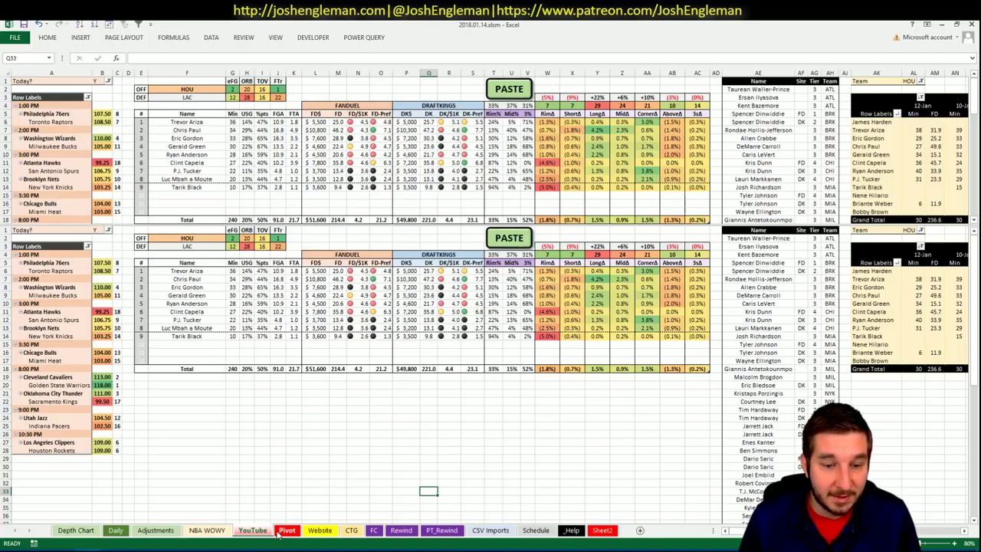
pyautogui.scroll(-8, 365, 470)
pyautogui.scroll(-4, 364, 474)
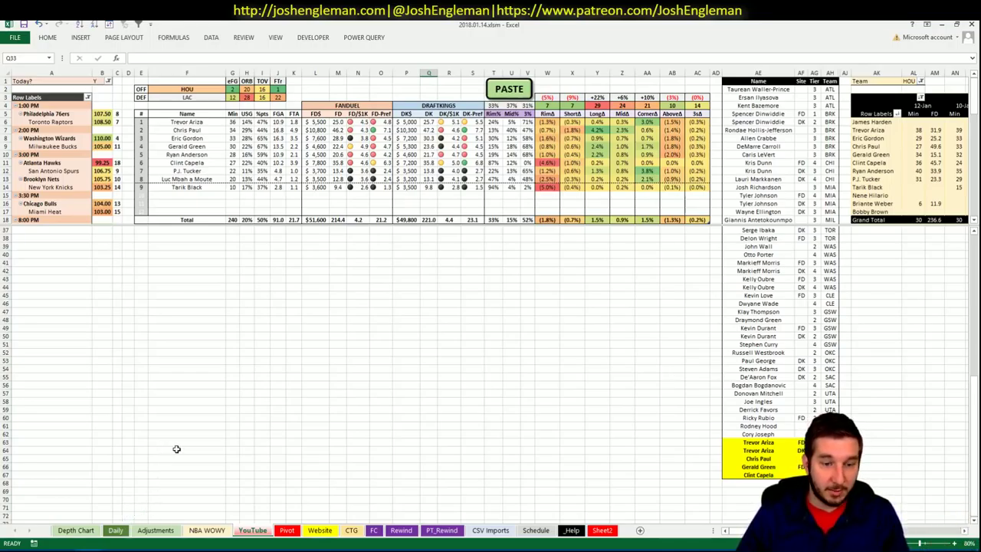
pyautogui.click(325, 411)
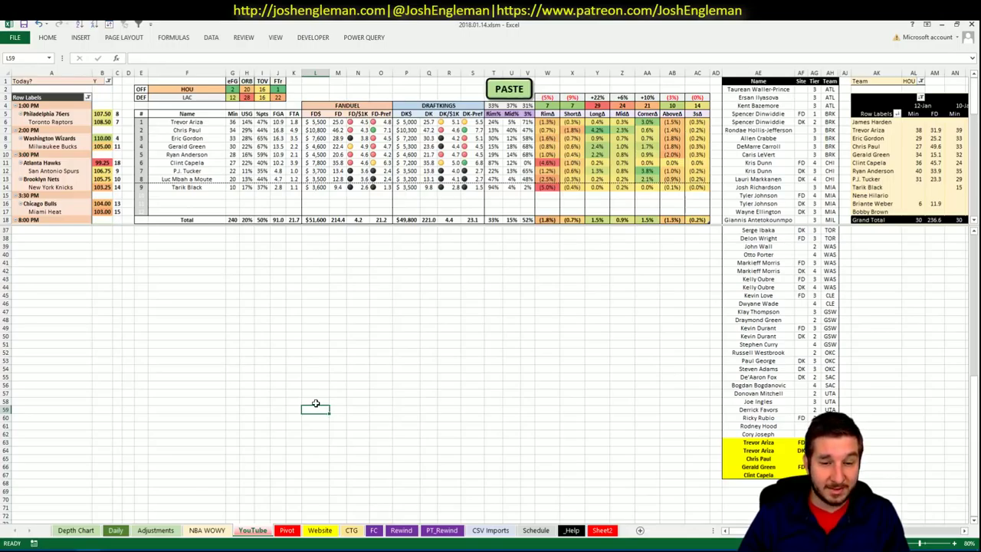
pyautogui.click(318, 393)
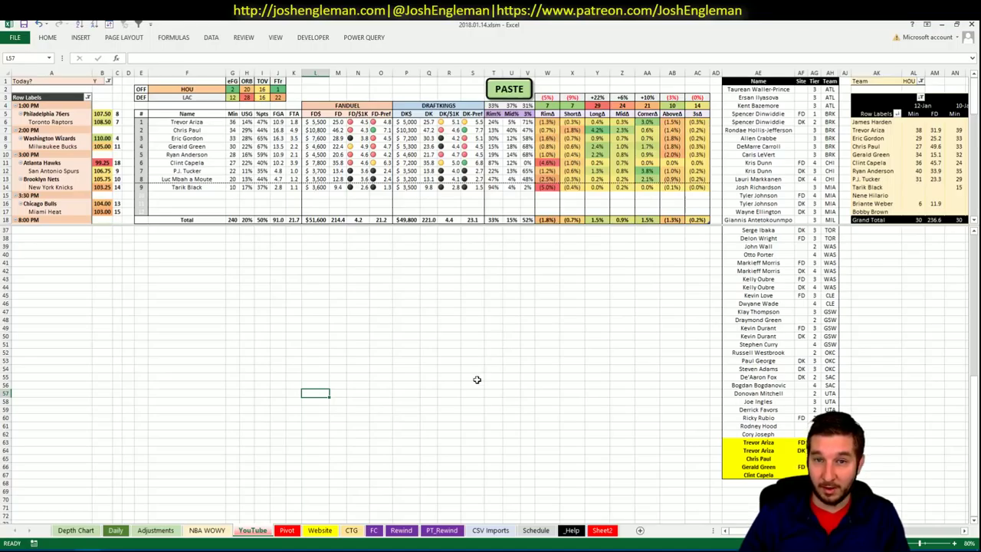
pyautogui.click(457, 336)
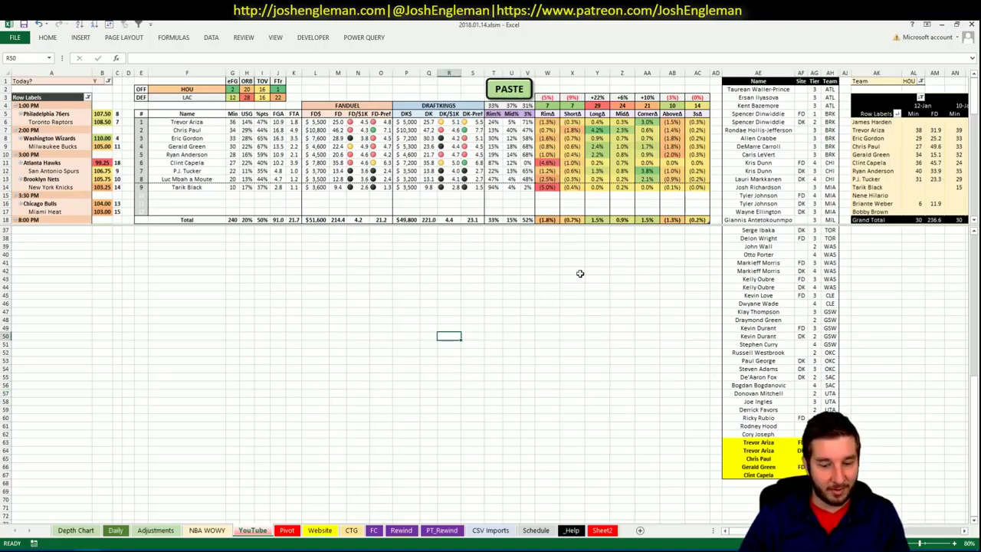